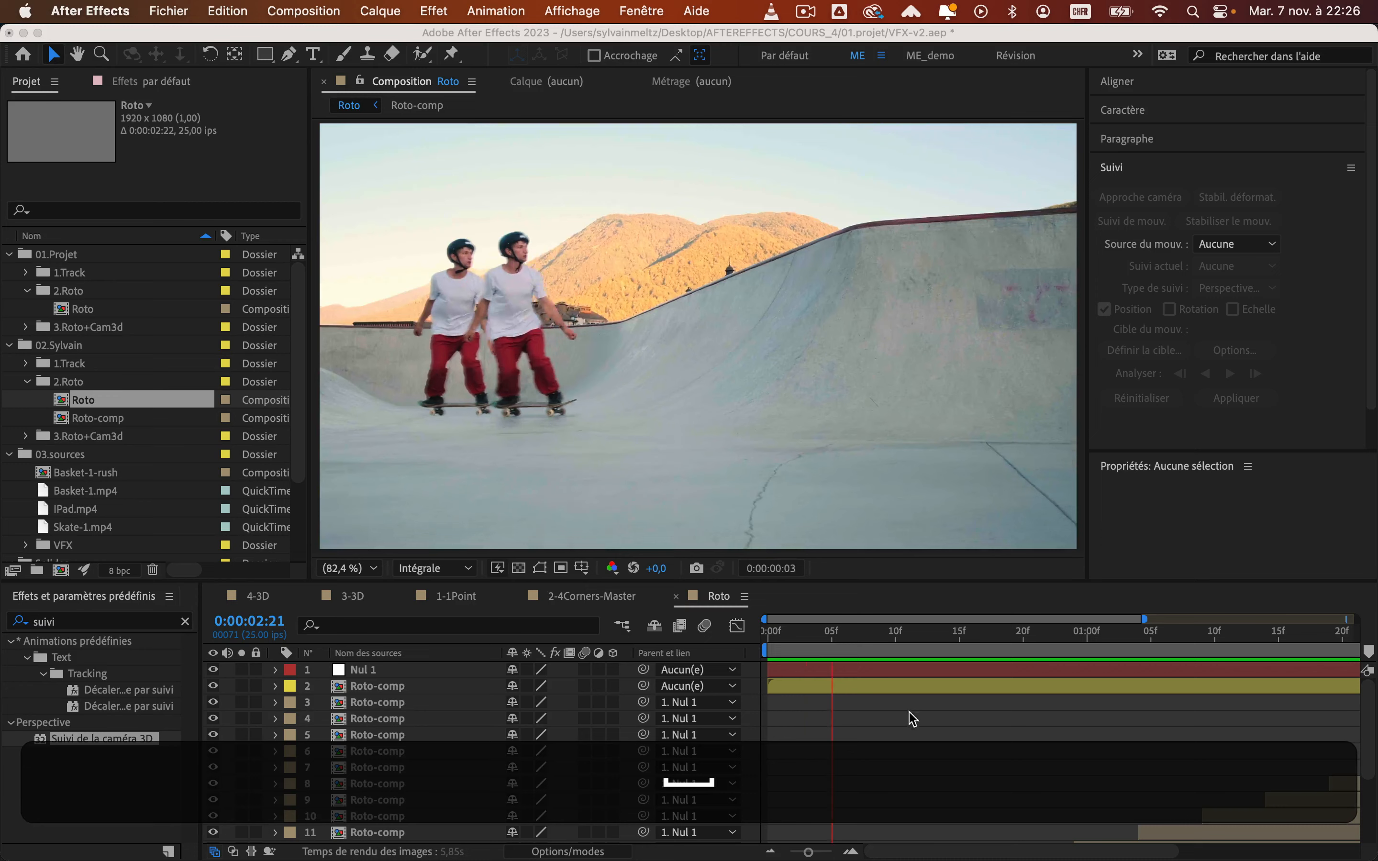
# Stop the preview and open the Roto composition from the 2.Roto folder in 01.Projet at its first frame
pyautogui.press('space')
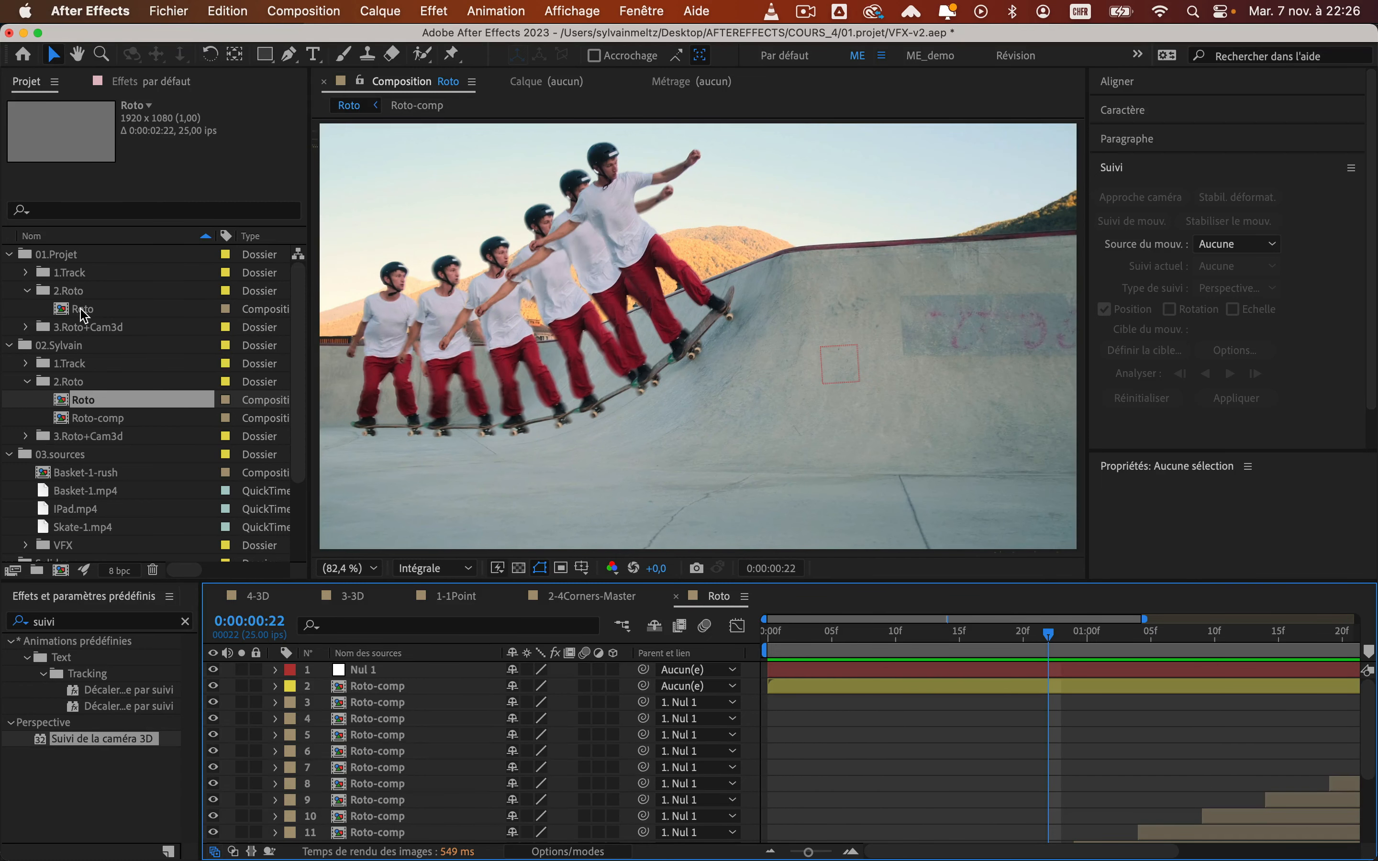
pyautogui.doubleClick(75, 309)
pyautogui.click(28, 382)
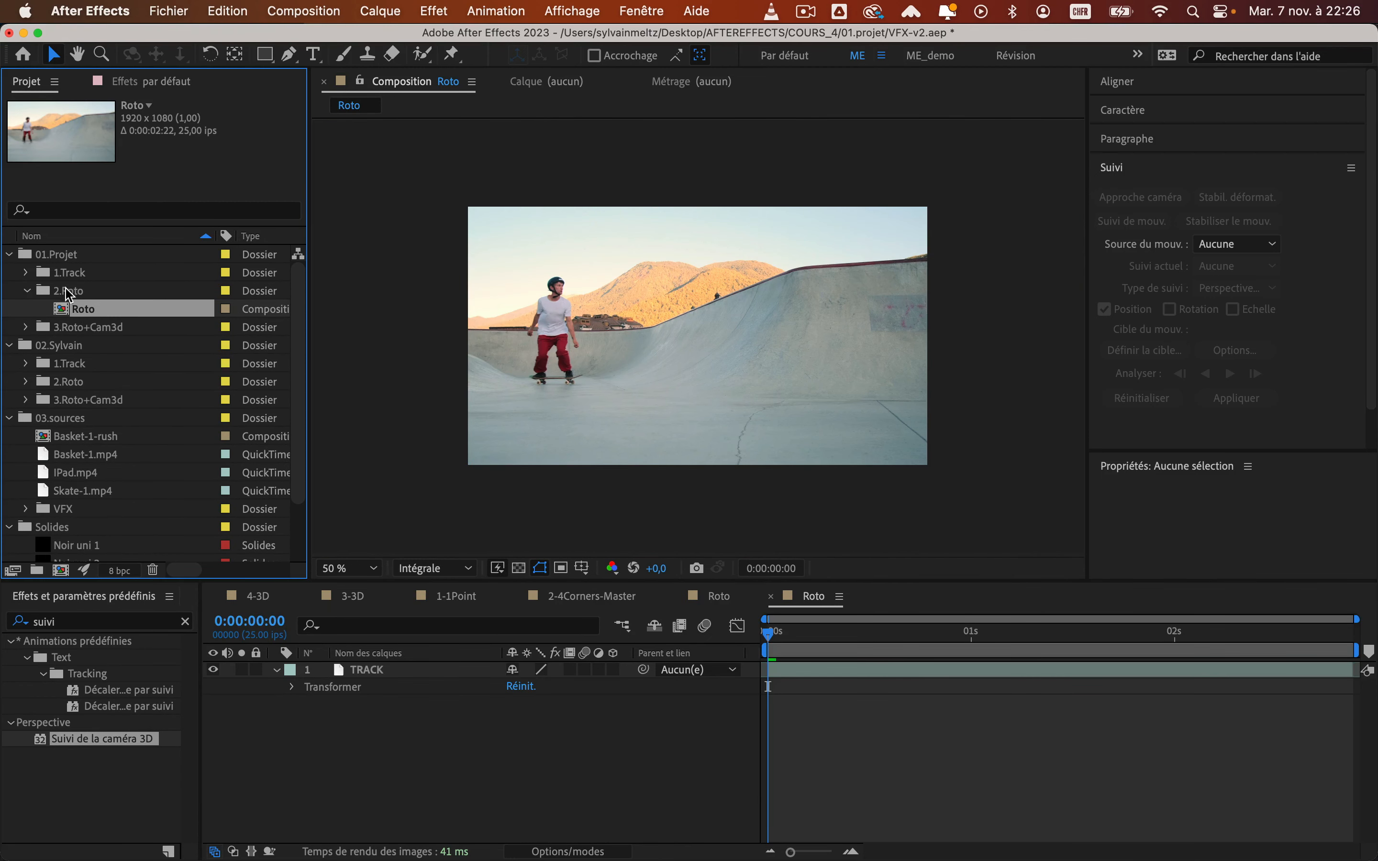
pyautogui.click(66, 293)
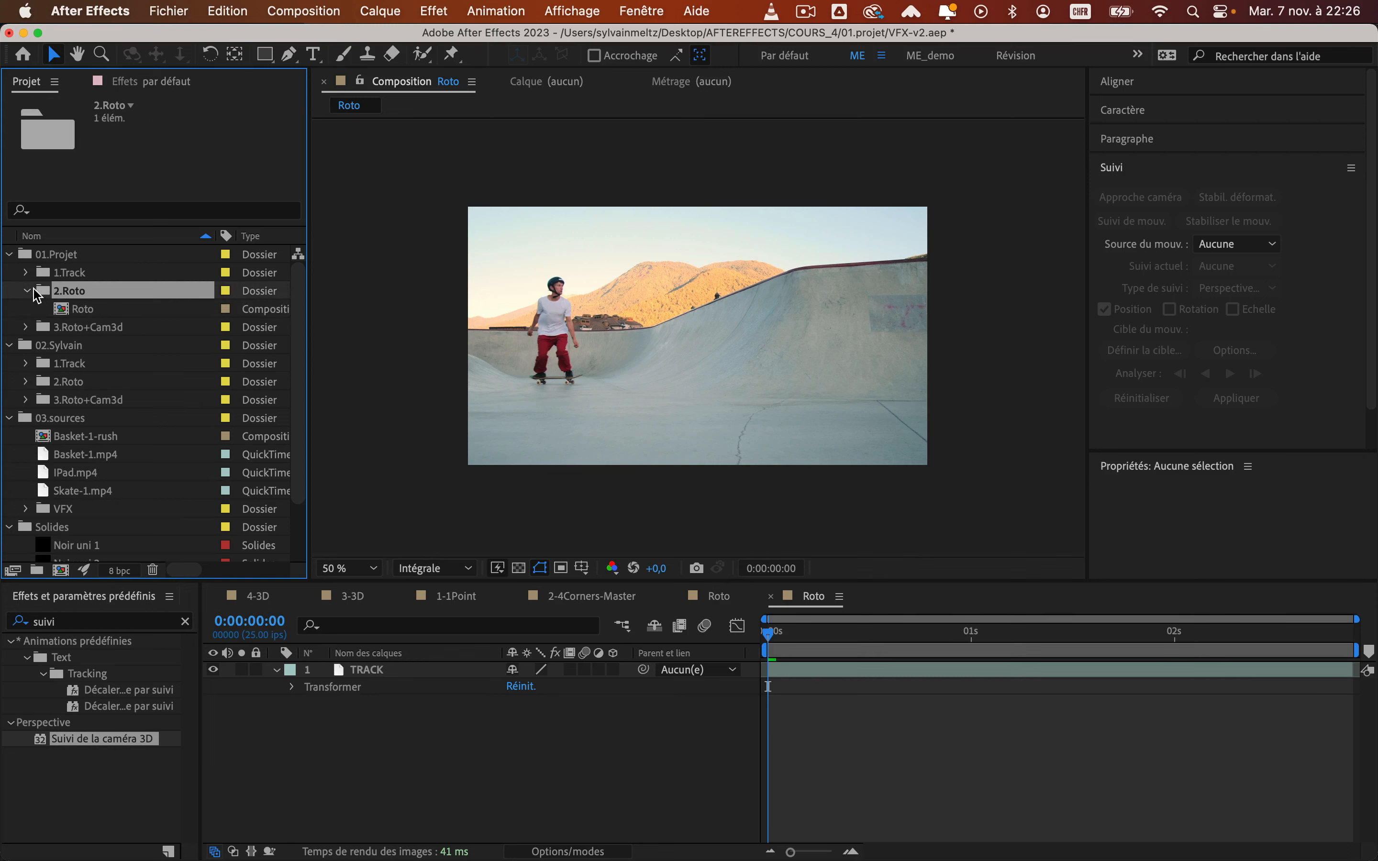
pyautogui.doubleClick(80, 311)
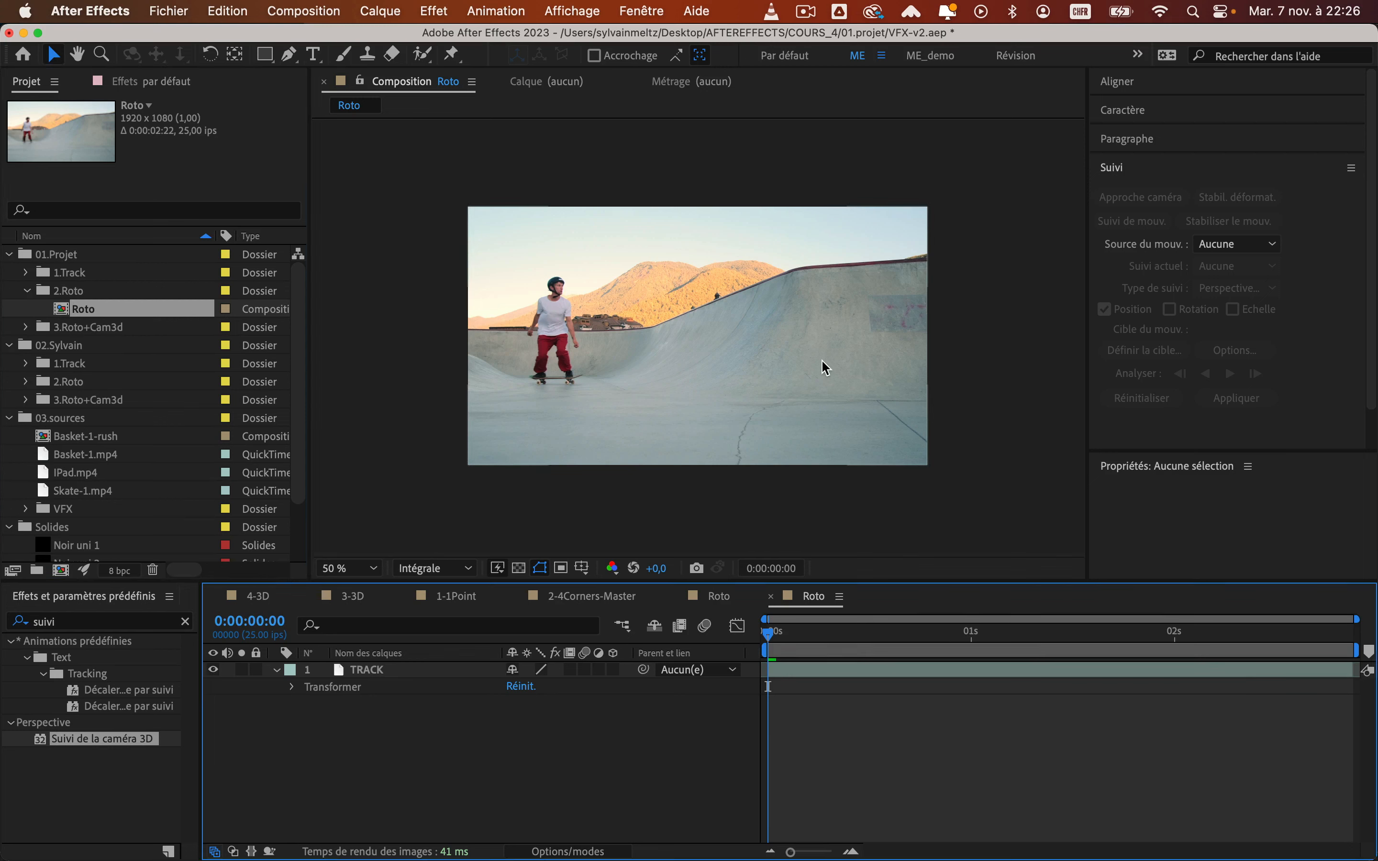
pyautogui.moveTo(769, 636)
pyautogui.mouseDown()
pyautogui.moveTo(1352, 642)
pyautogui.moveTo(768, 643)
pyautogui.mouseUp()
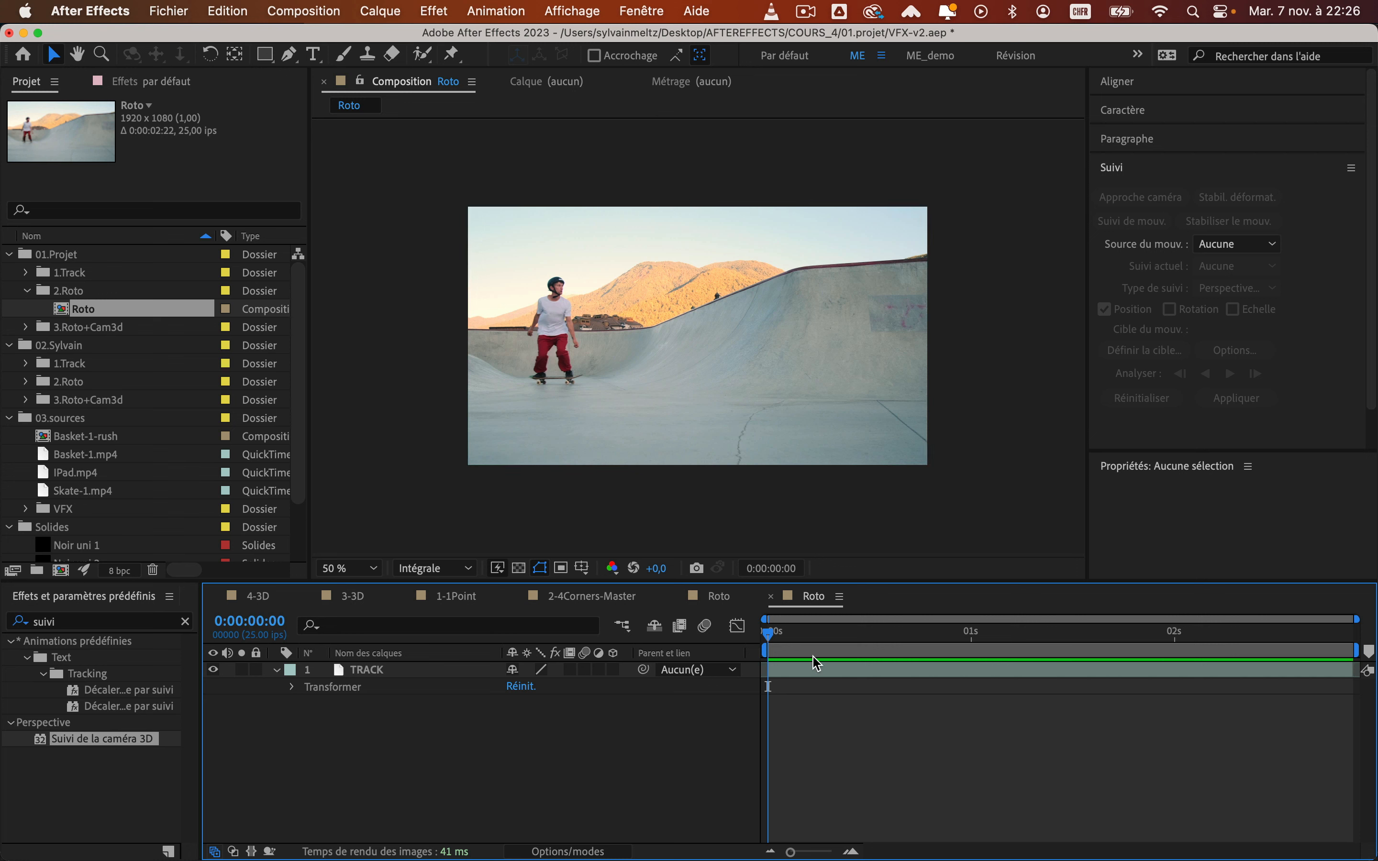
# Duplicate the TRACK layer and rename the copy ROTO
pyautogui.click(393, 671)
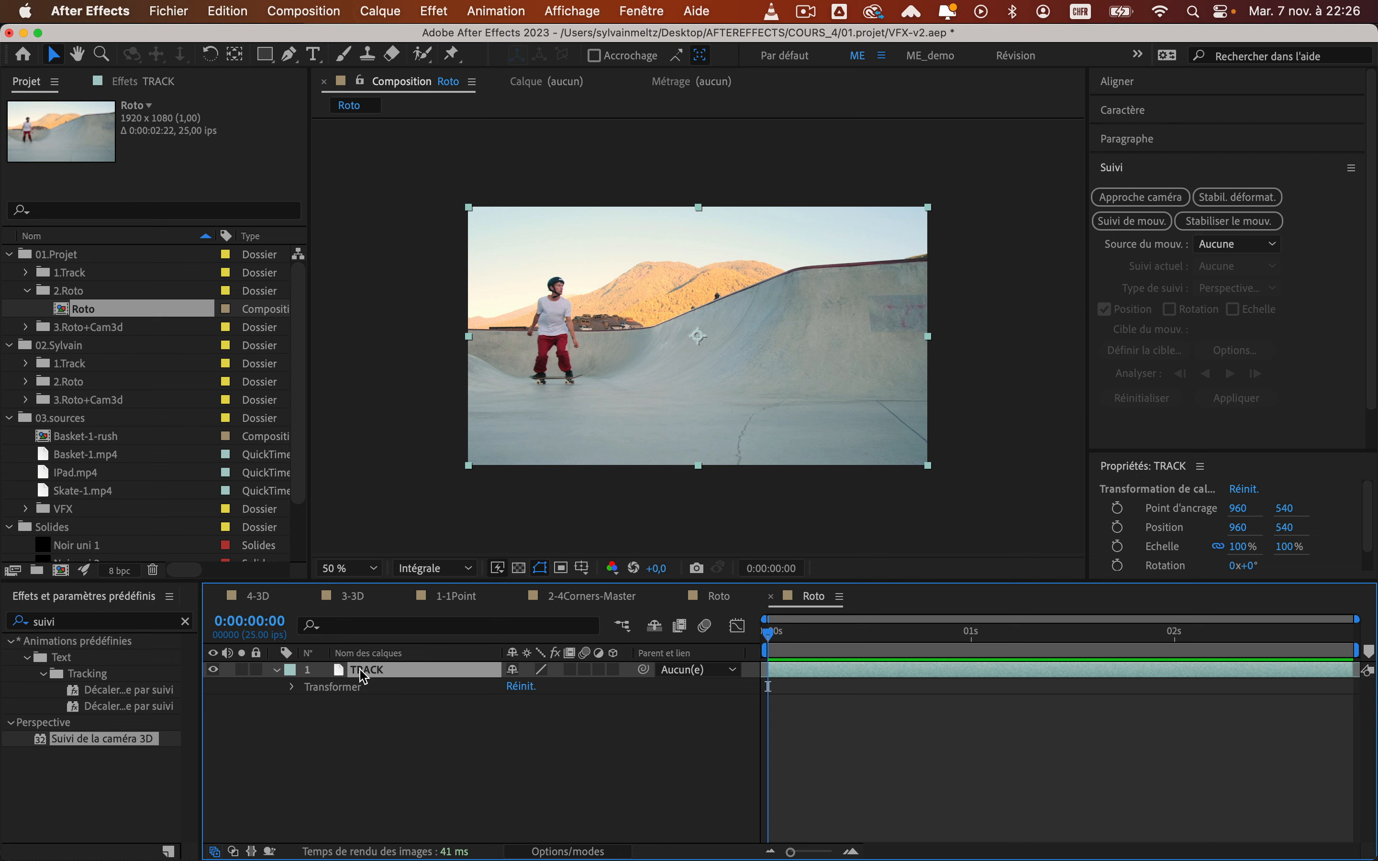
pyautogui.click(227, 11)
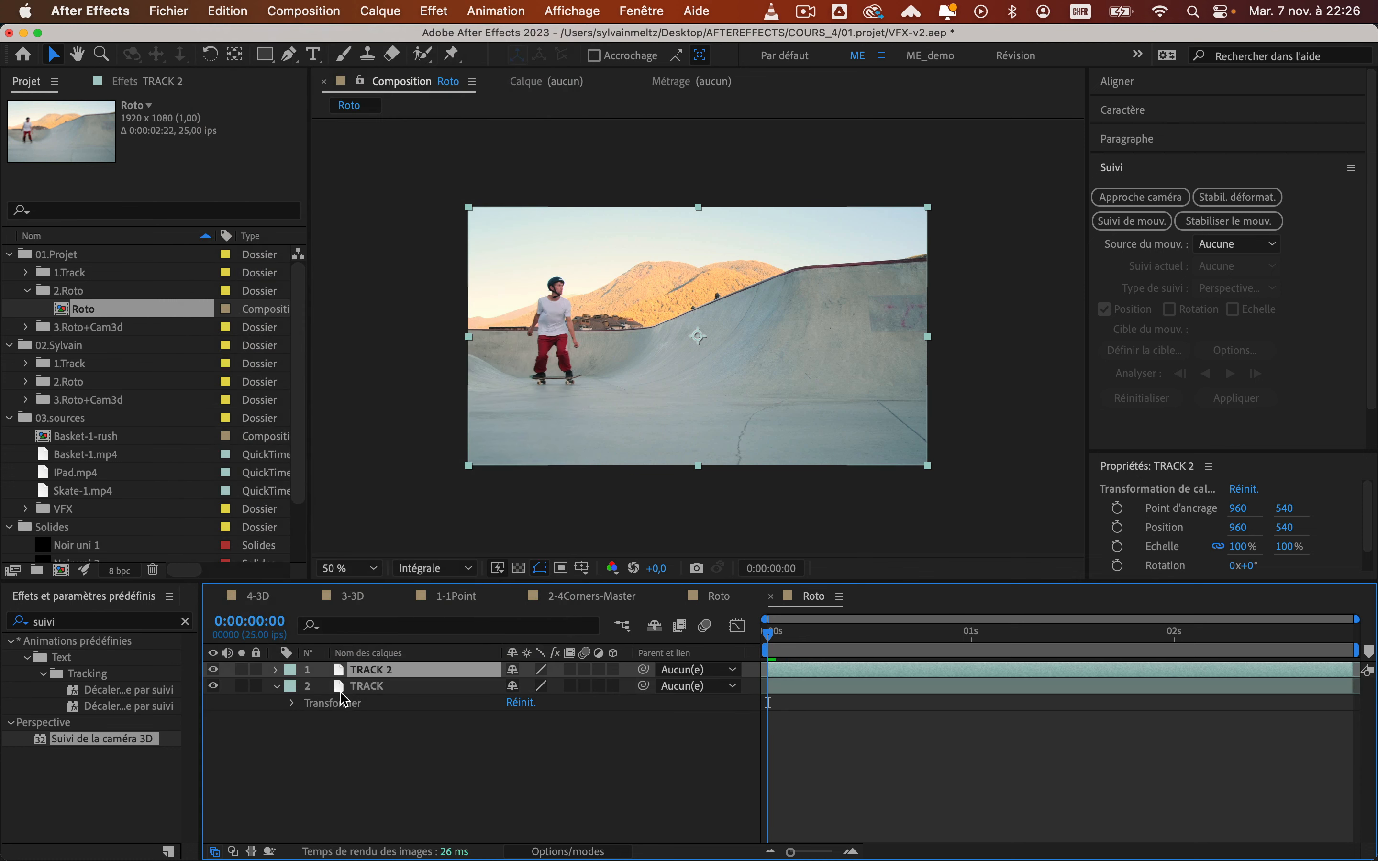
pyautogui.press('Return')
pyautogui.write('ROTO')
pyautogui.hotkey('shift', 'Return')
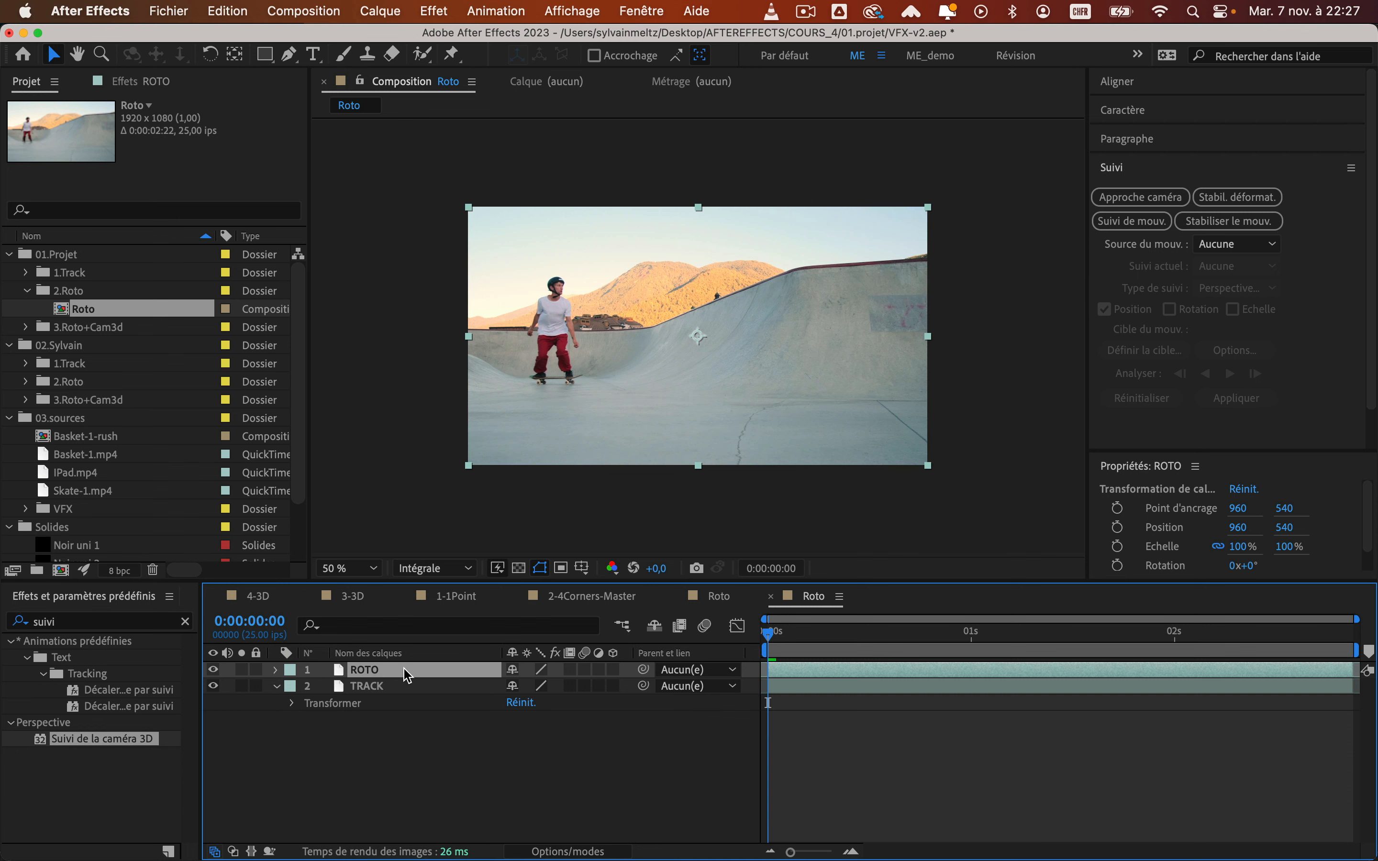
# Keep the preview resolution at Intégrale and open the ROTO layer in its layer view with the Roto Brush tool
pyautogui.click(432, 568)
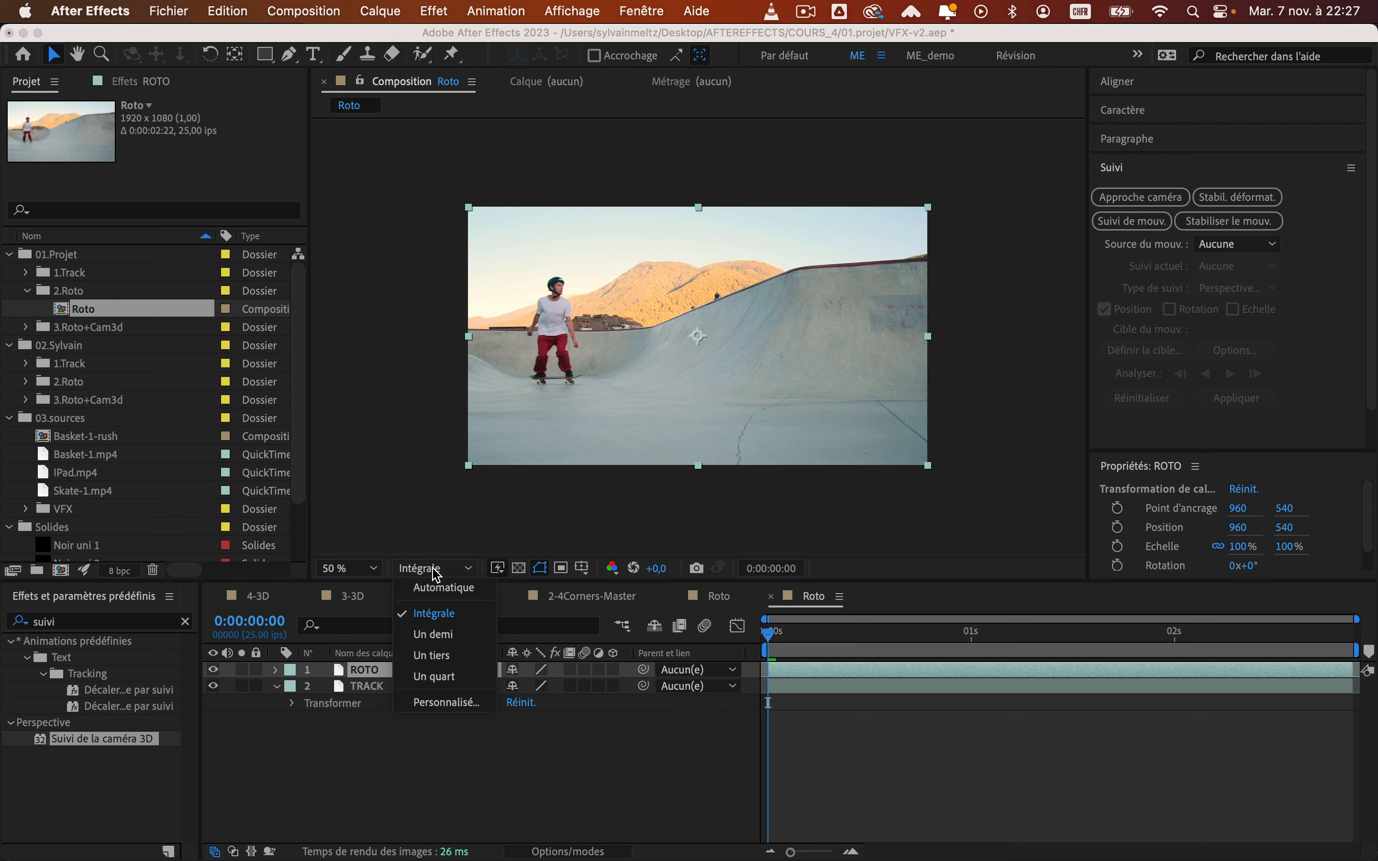
pyautogui.click(426, 613)
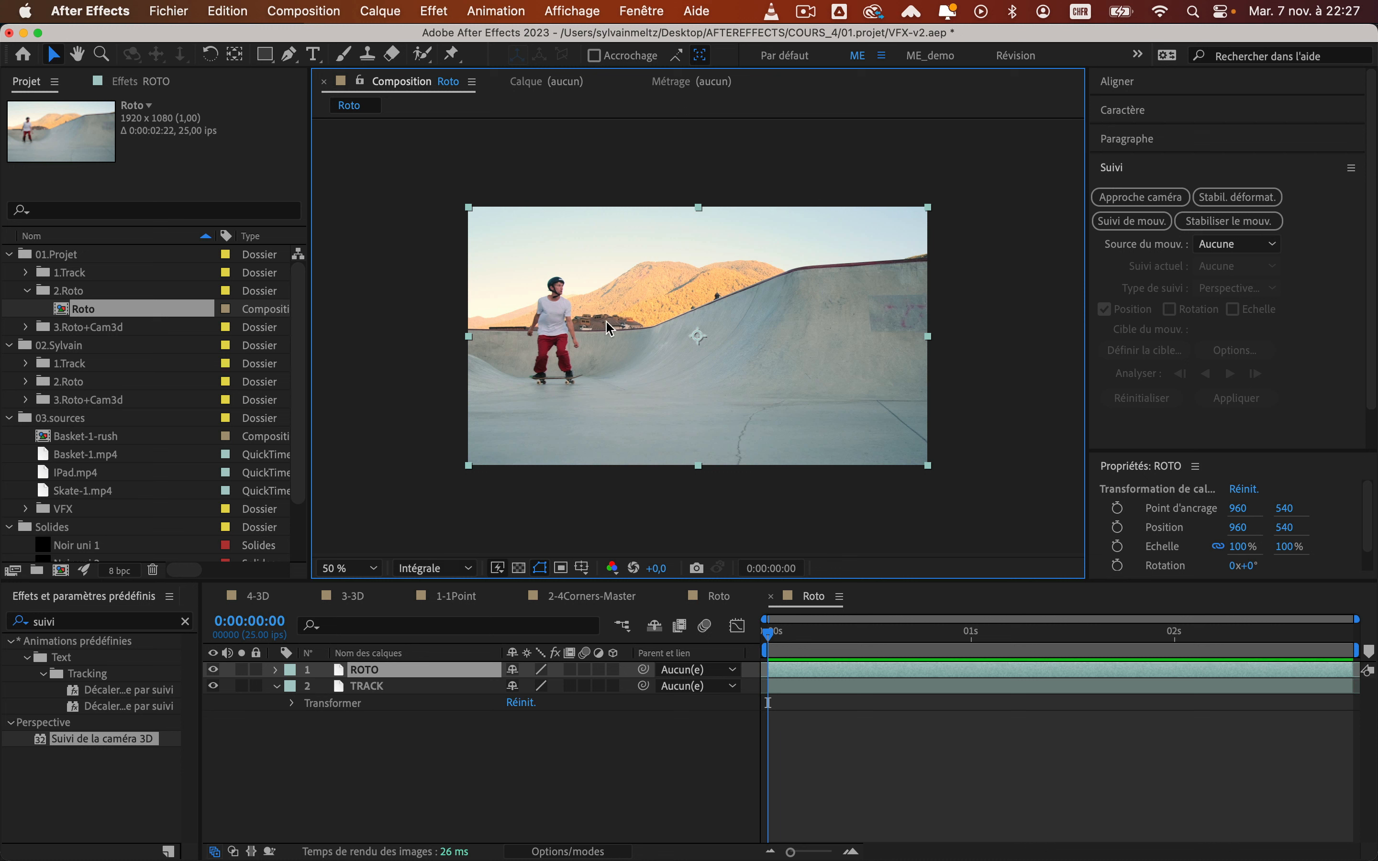
pyautogui.click(422, 55)
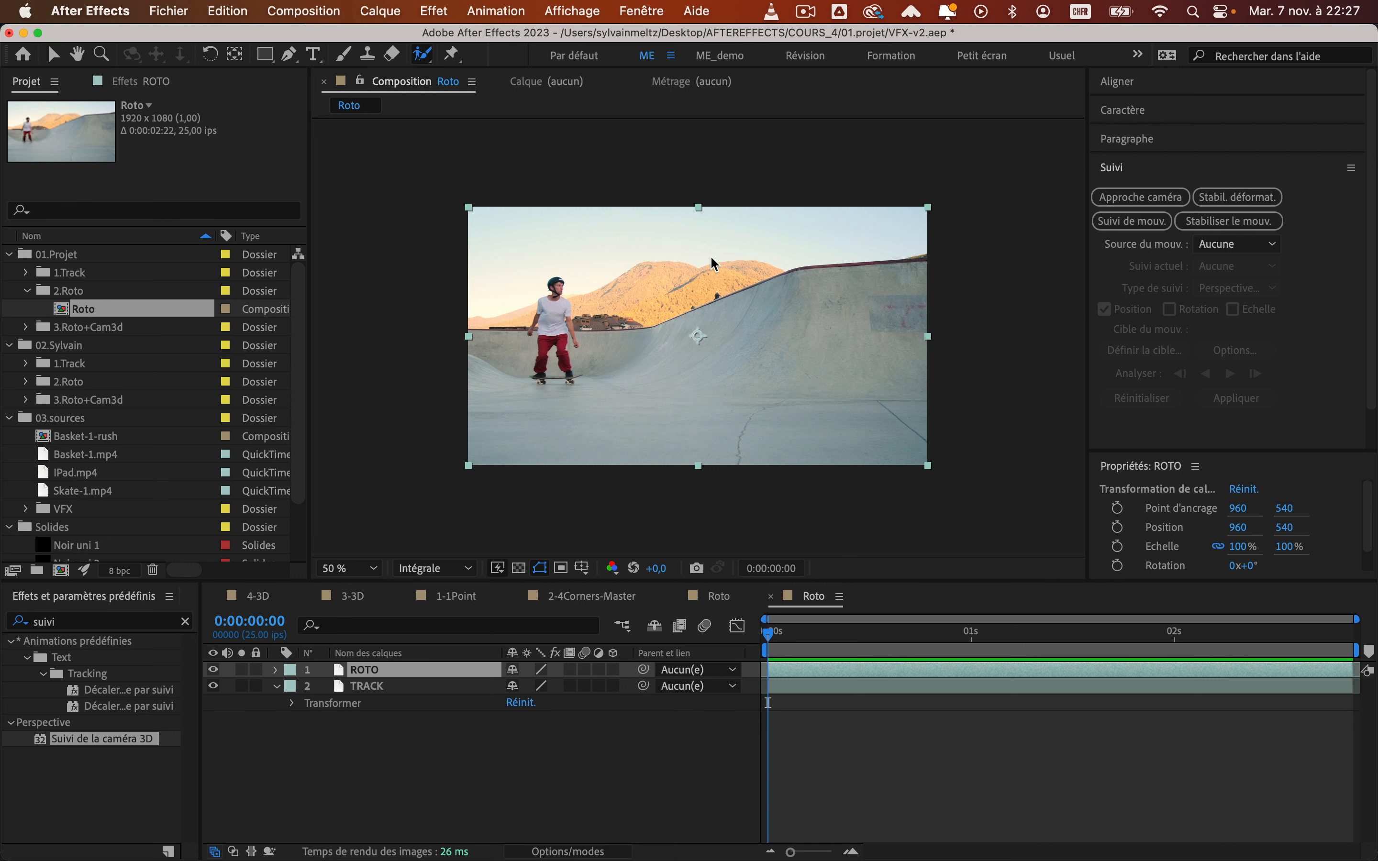
pyautogui.doubleClick(550, 319)
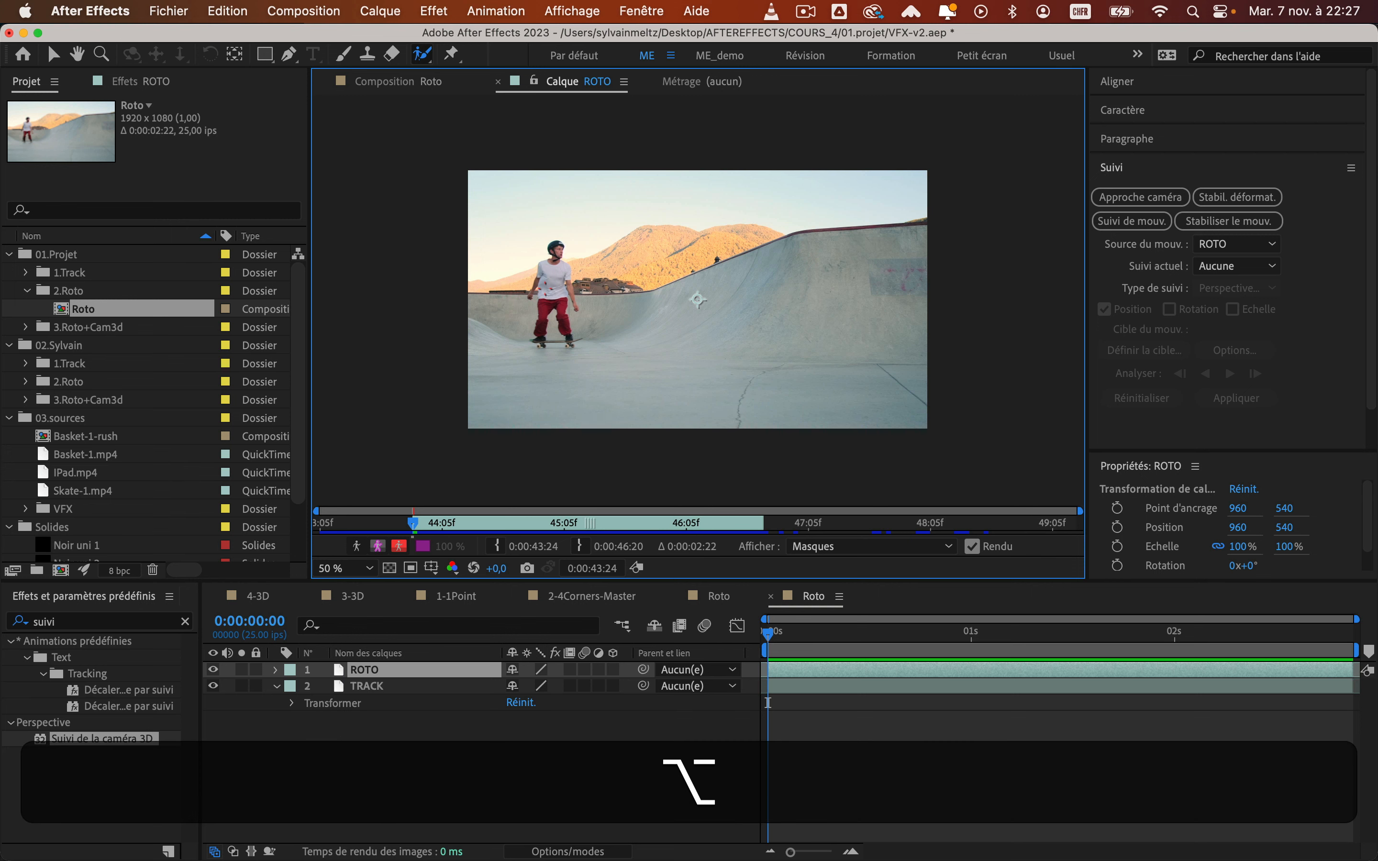
# Enlarge the Roto Brush and paint a foreground stroke over the skater's shirt, trousers and shoes
pyautogui.scroll(2, 550, 281)
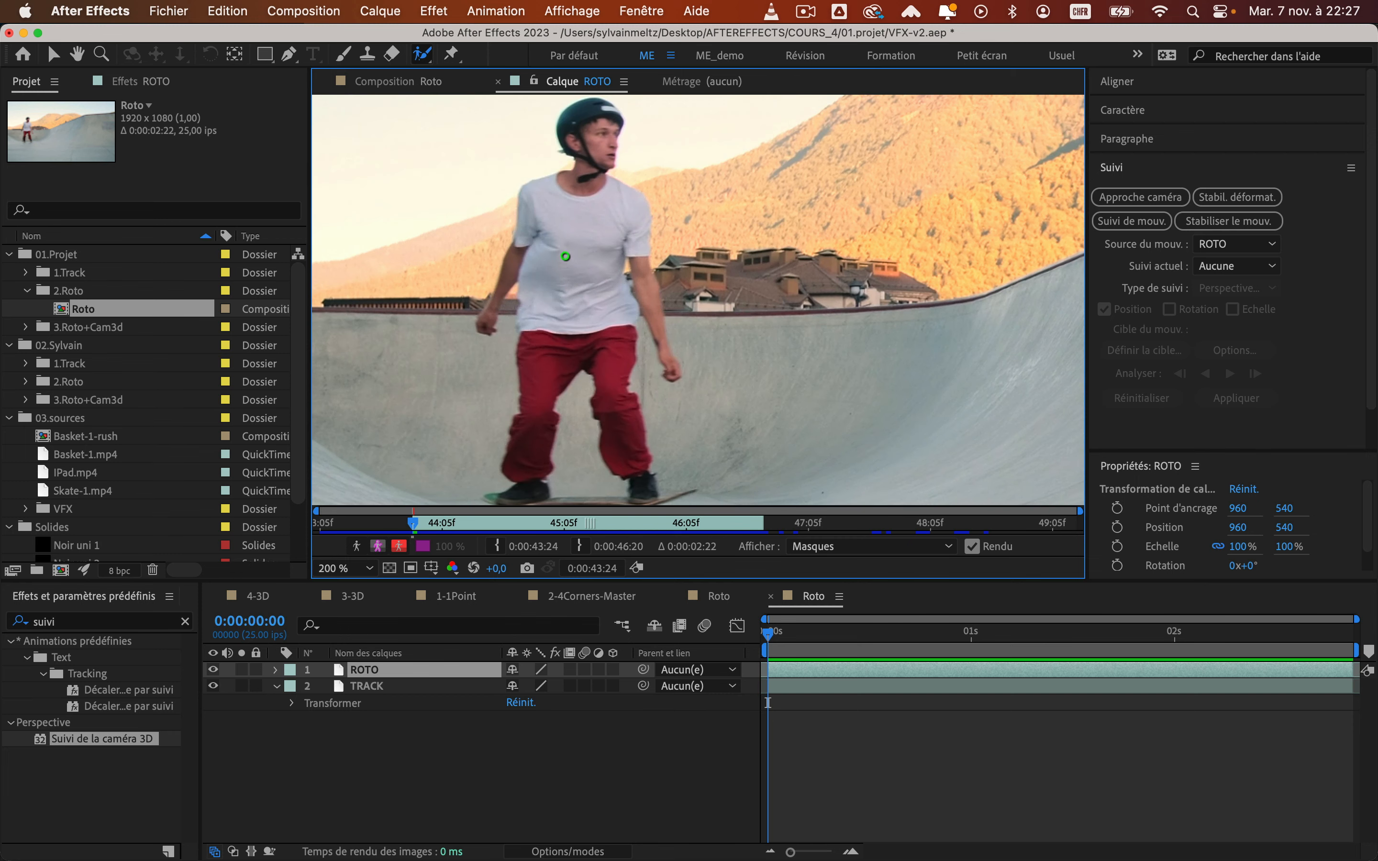
pyautogui.press('alt')
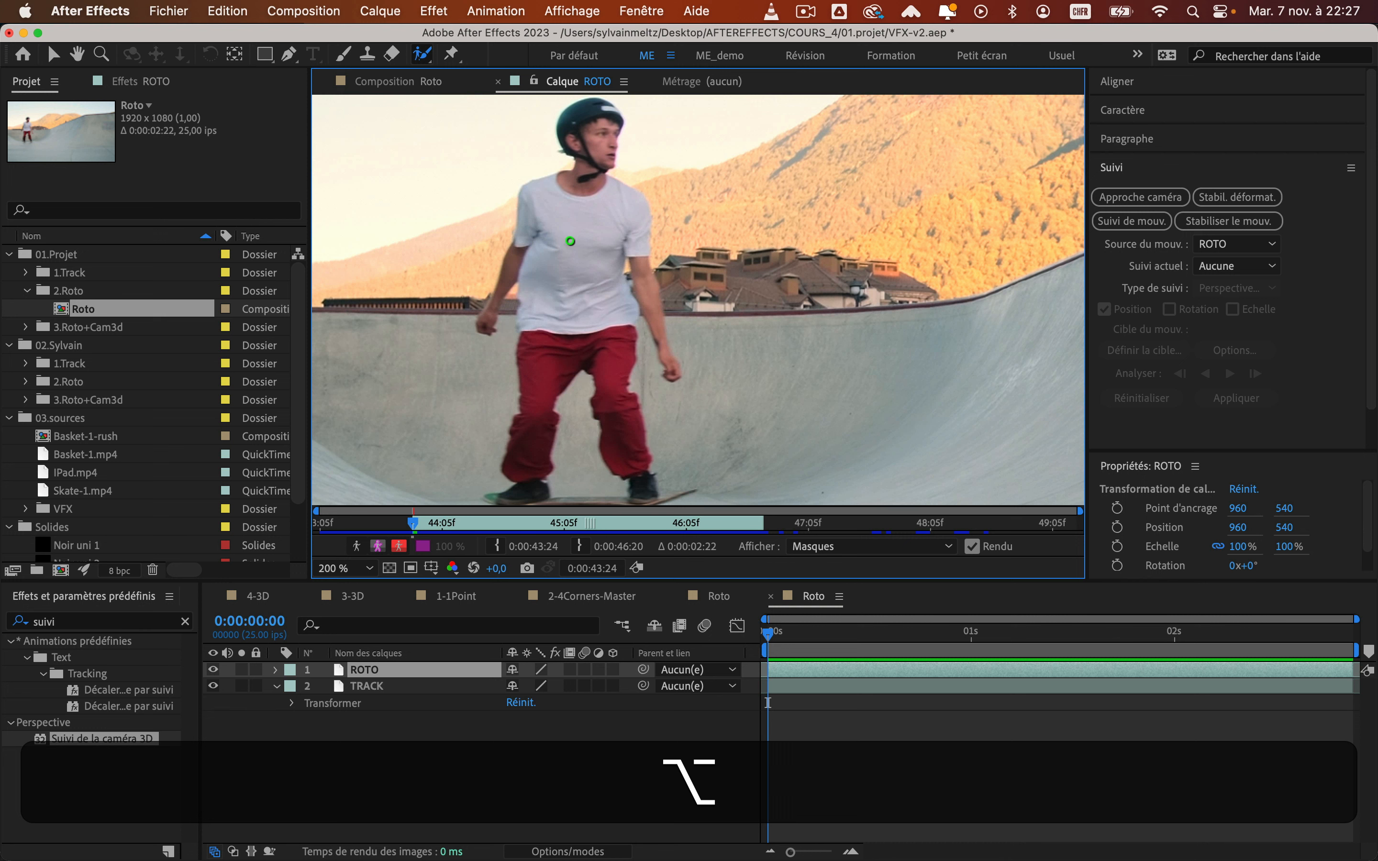
pyautogui.press('super')
pyautogui.moveTo(574, 241)
pyautogui.mouseDown()
pyautogui.moveTo(596, 243)
pyautogui.moveTo(561, 204)
pyautogui.mouseUp()
pyautogui.press('space')
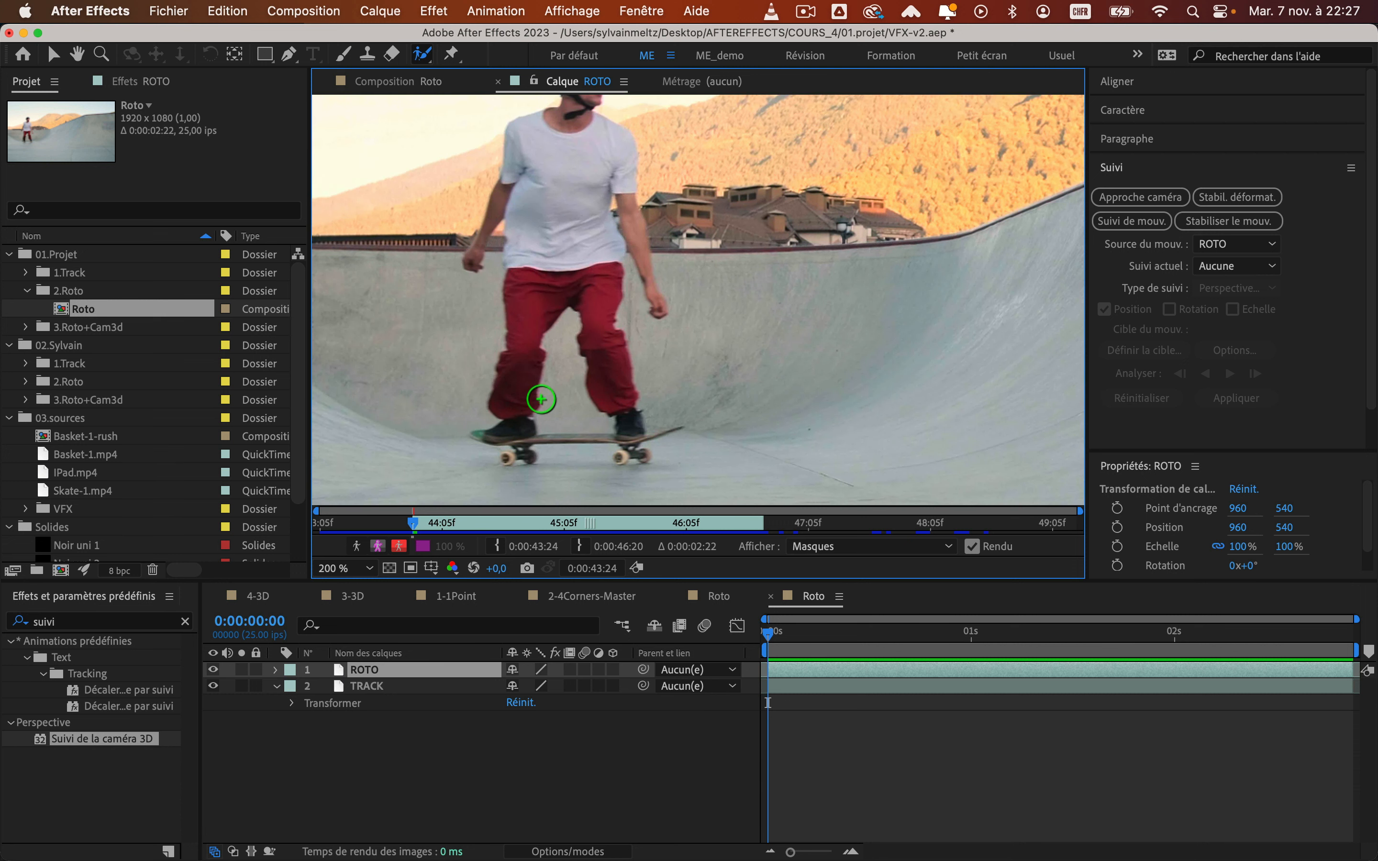
pyautogui.moveTo(513, 427)
pyautogui.mouseDown()
pyautogui.moveTo(517, 271)
pyautogui.moveTo(569, 144)
pyautogui.moveTo(622, 421)
pyautogui.mouseUp()
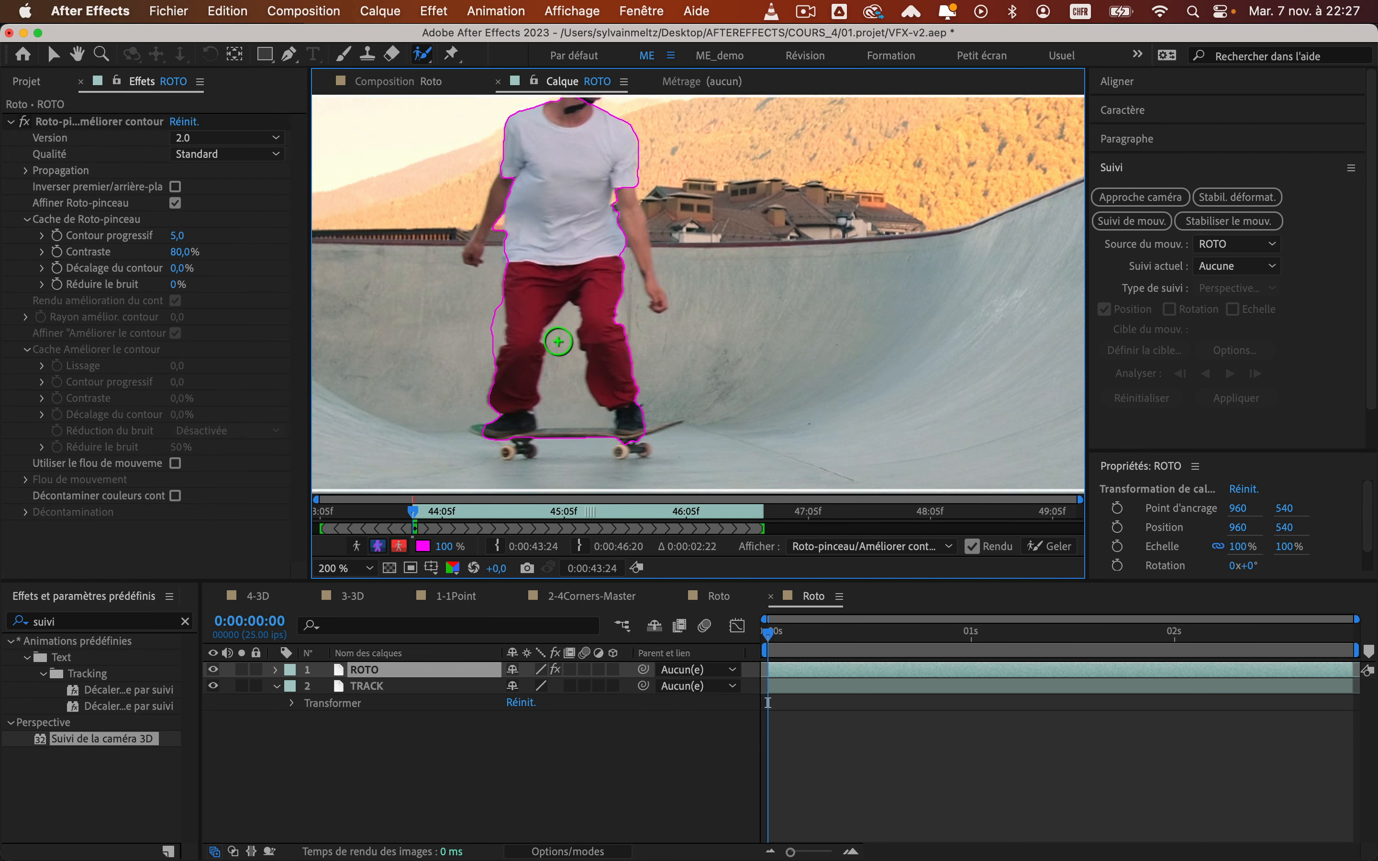
# Add the skater's arm on the image's left side to the Roto Brush selection, from hand to elbow
pyautogui.press('super')
pyautogui.scroll(2, 487, 206)
pyautogui.scroll(5, 483, 209)
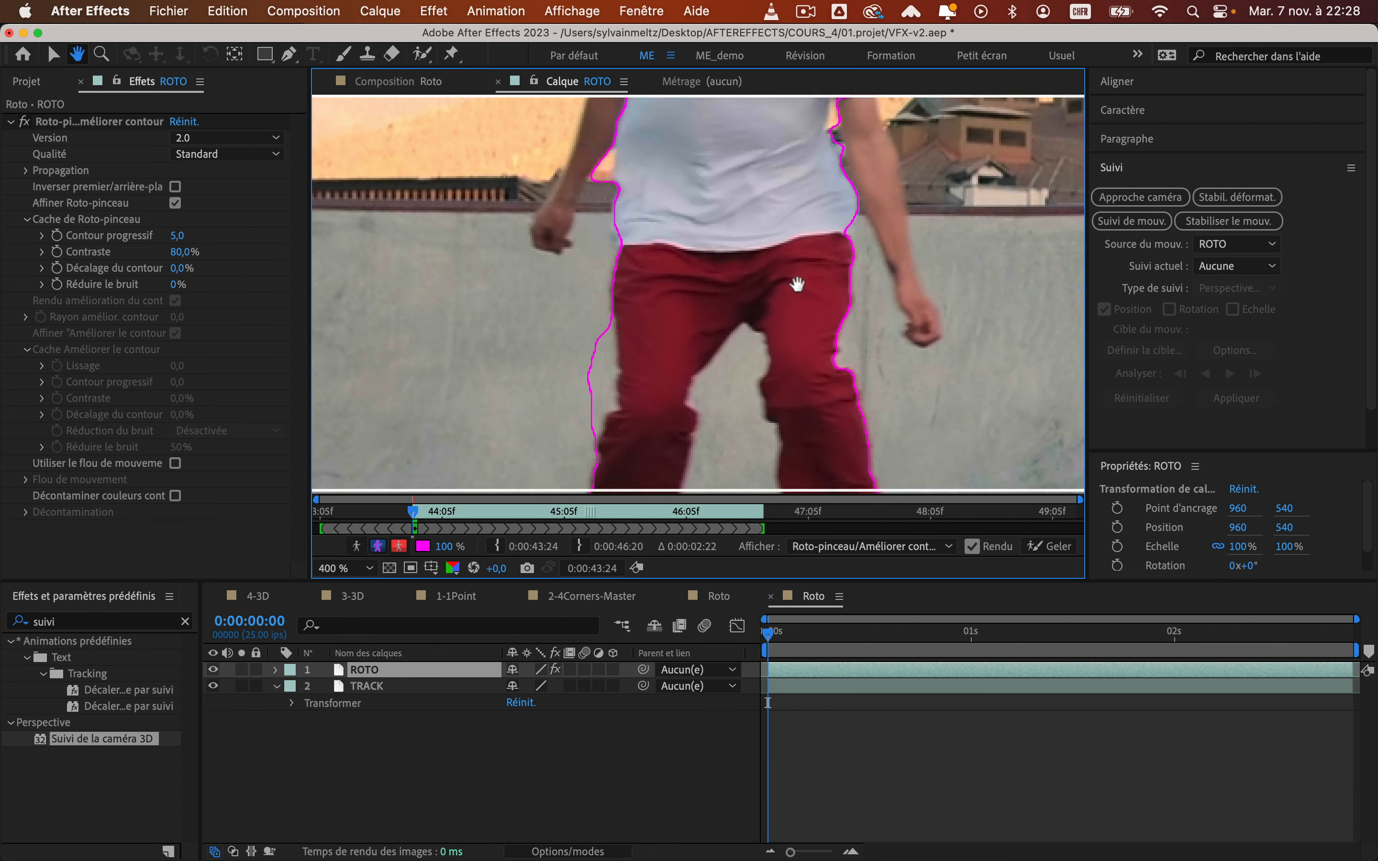
pyautogui.scroll(3, 595, 167)
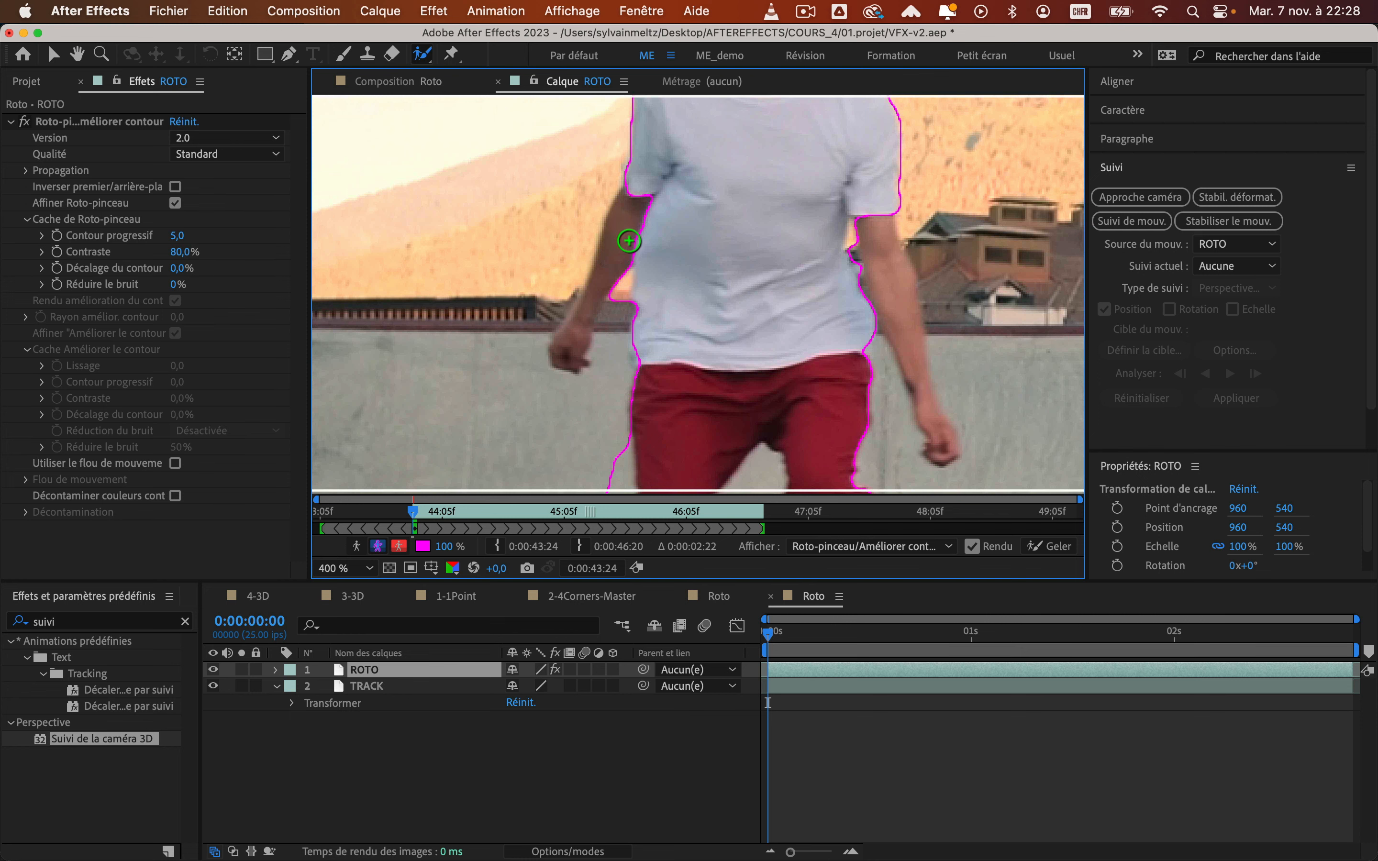
pyautogui.press('space')
pyautogui.moveTo(617, 219); pyautogui.dragTo(548, 212)
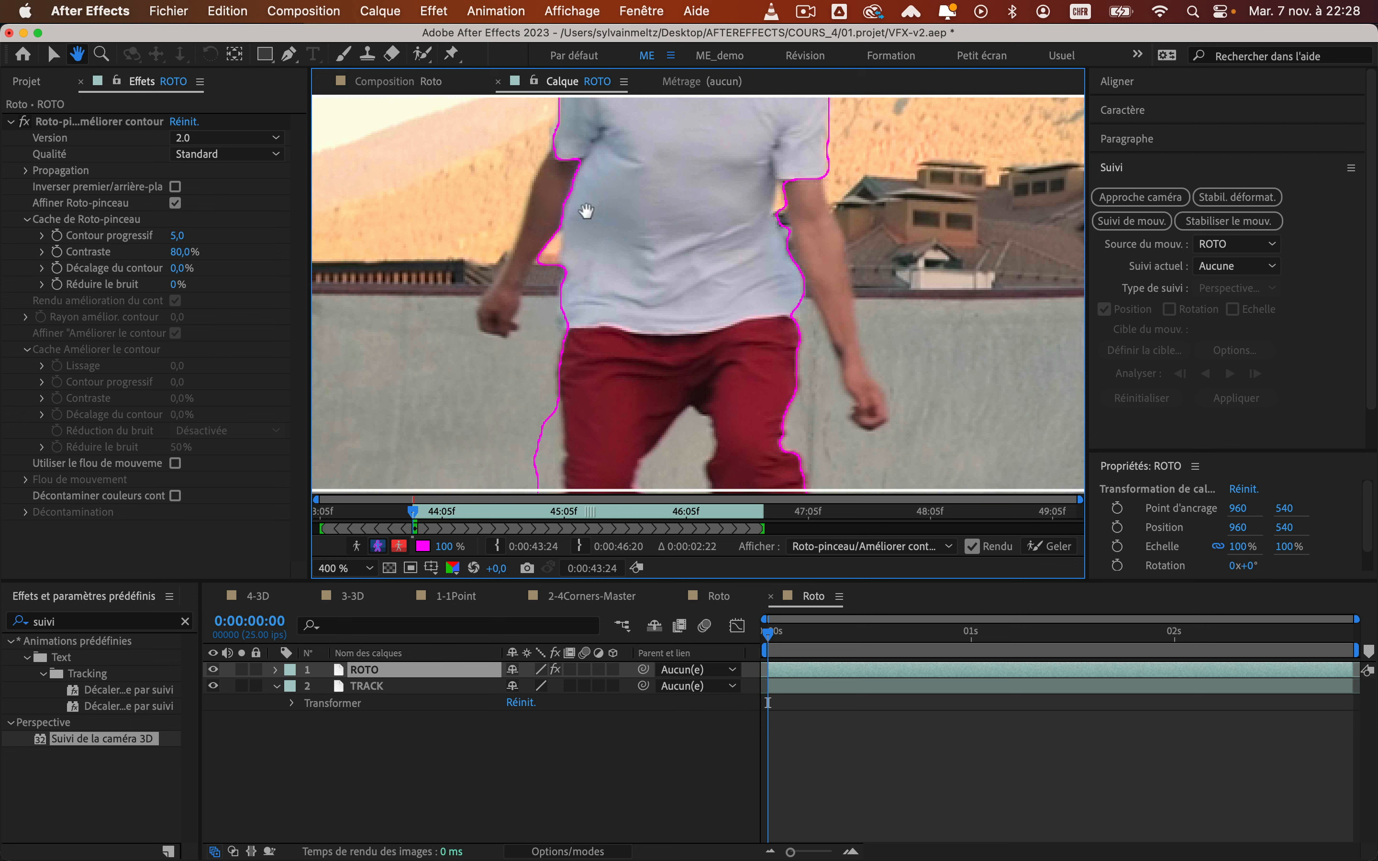
pyautogui.press('space')
pyautogui.moveTo(564, 214)
pyautogui.mouseDown()
pyautogui.moveTo(584, 238)
pyautogui.moveTo(598, 231)
pyautogui.mouseUp()
pyautogui.moveTo(530, 323); pyautogui.dragTo(569, 230)
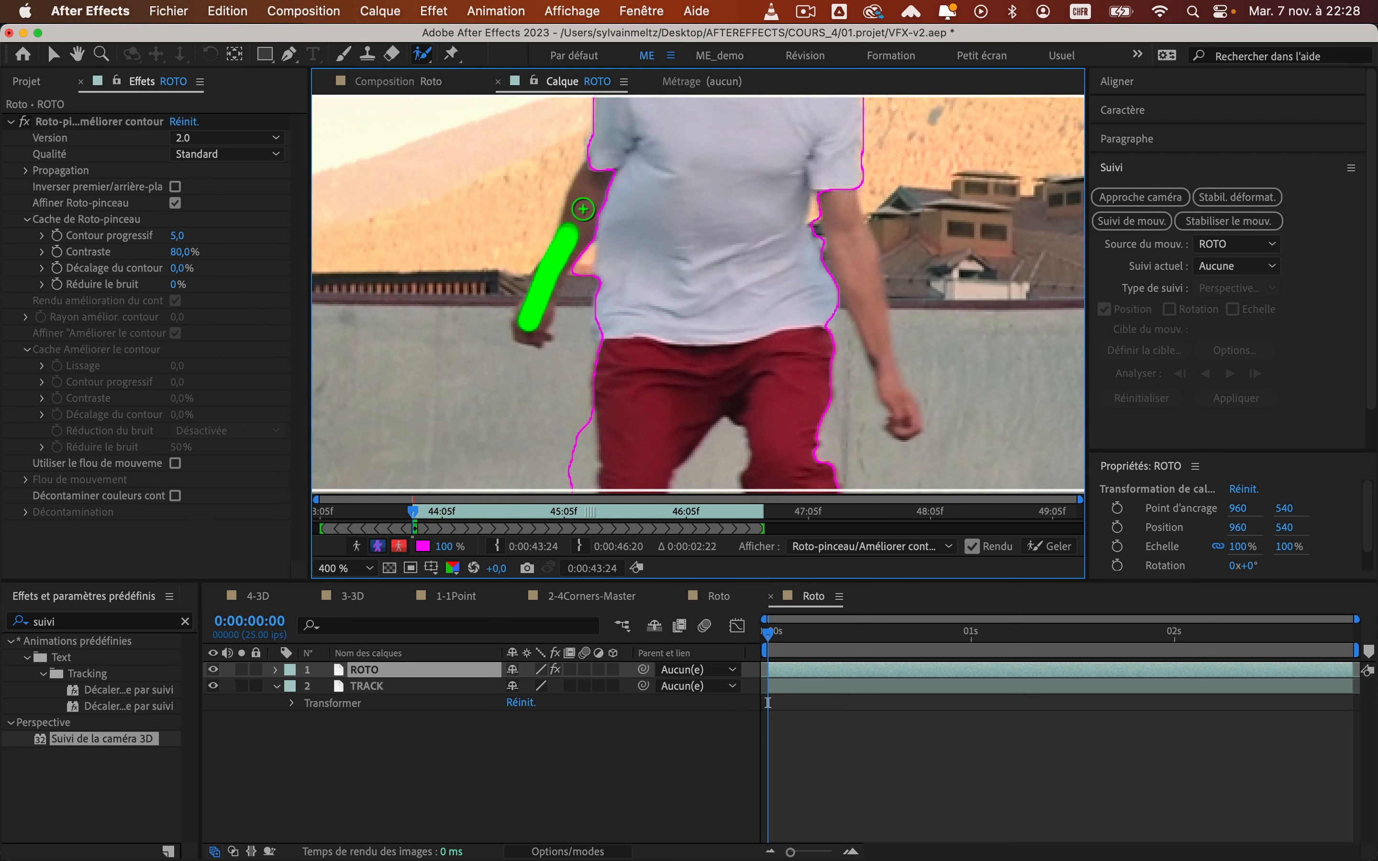
# Add the skater's other arm to the selection and subtract the background between that arm and the hip
pyautogui.moveTo(837, 174); pyautogui.dragTo(895, 407)
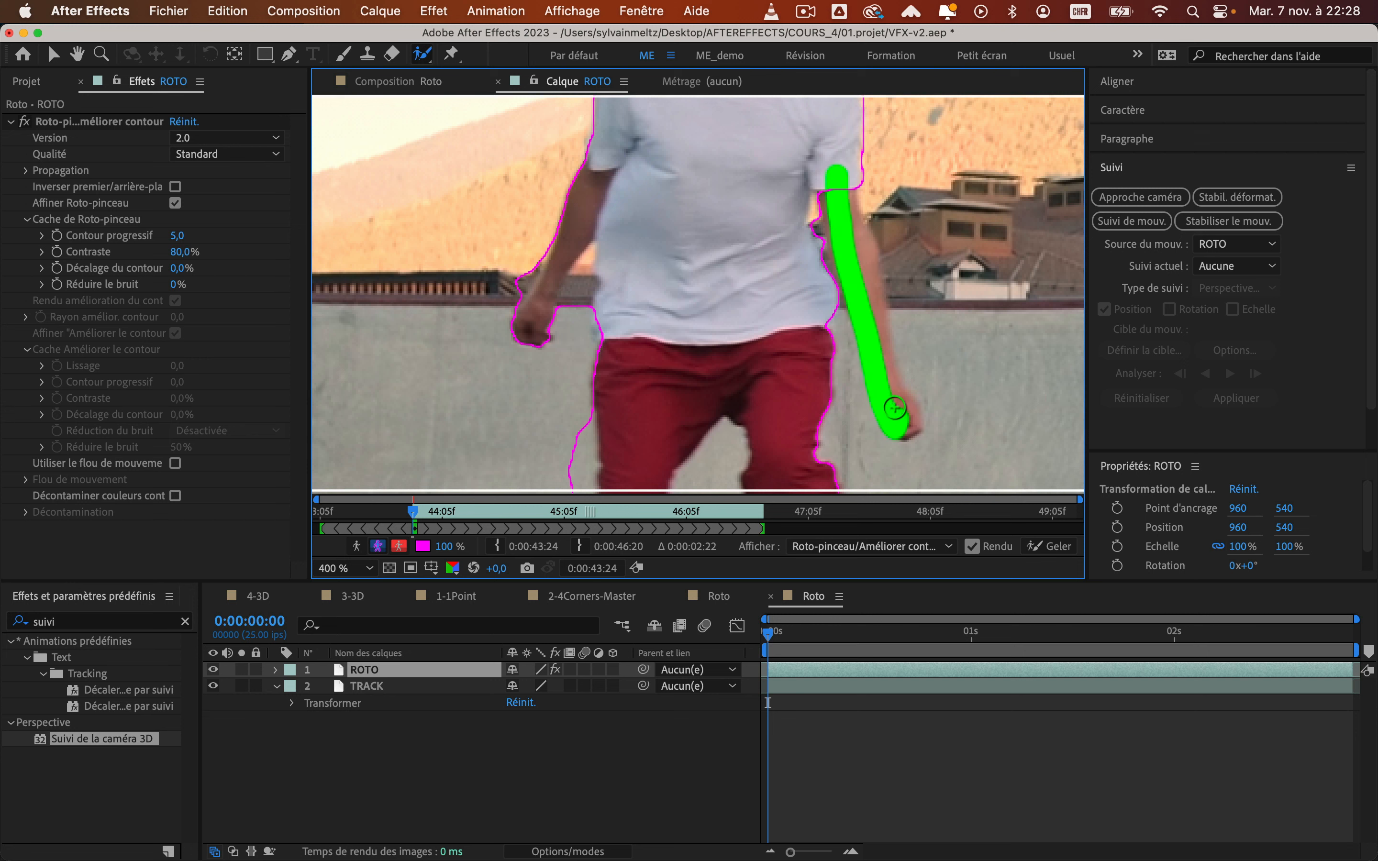
pyautogui.keyDown('alt'); pyautogui.click(852, 374); pyautogui.keyUp('alt')
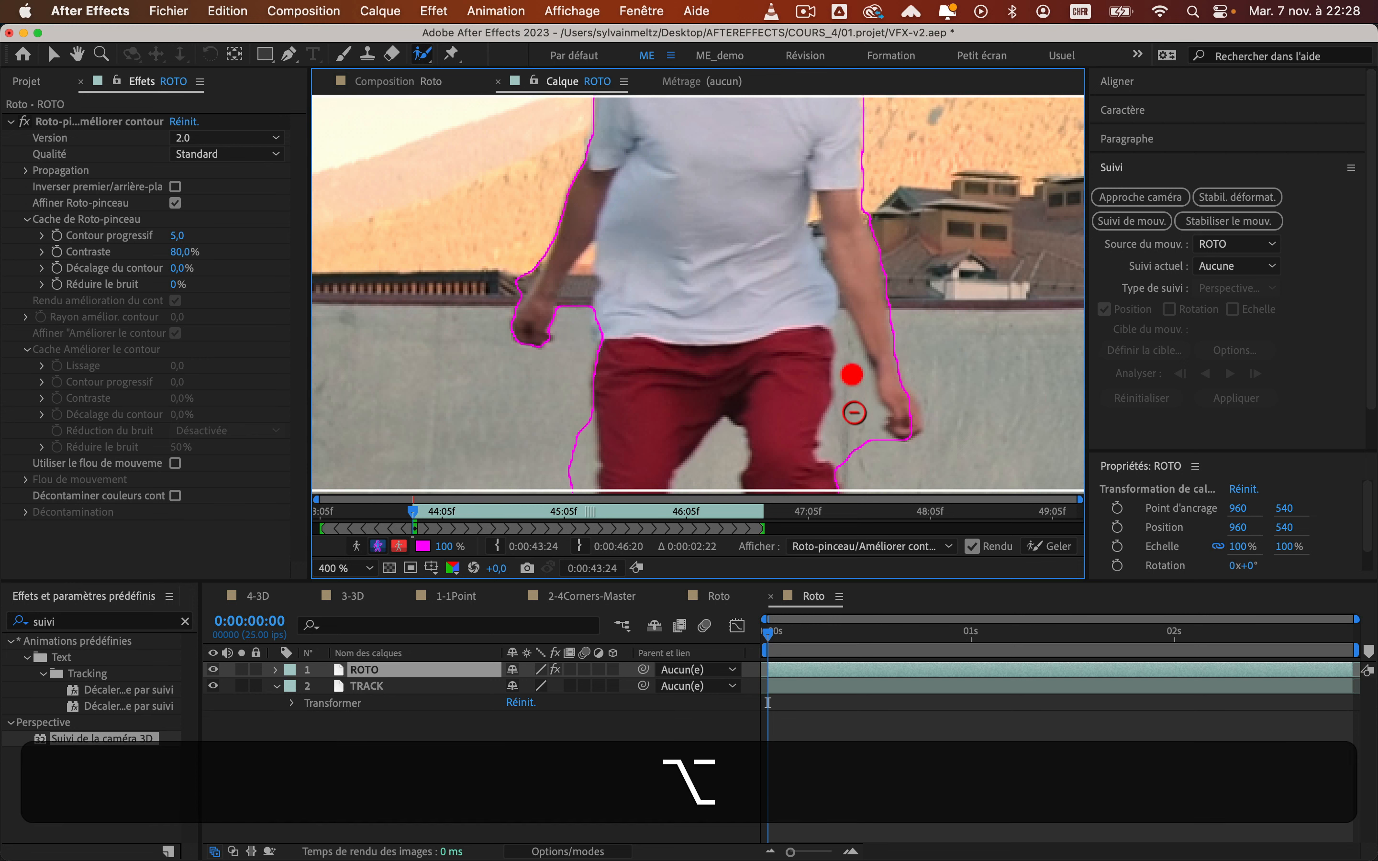
pyautogui.moveTo(845, 336); pyautogui.dragTo(869, 430)
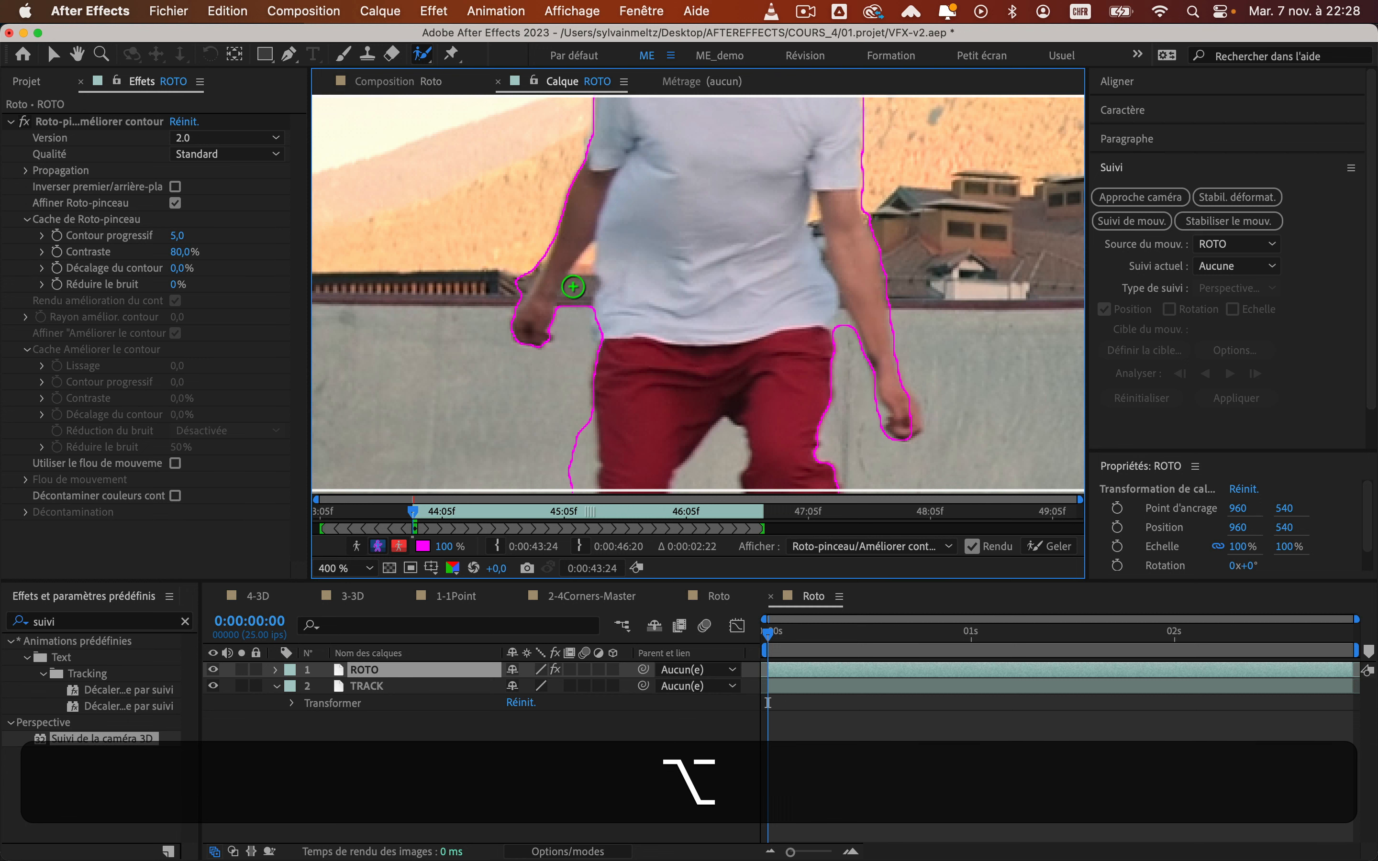
# Add the skater's head, helmet and neck to the Roto Brush selection
pyautogui.scroll(5, 769, 228)
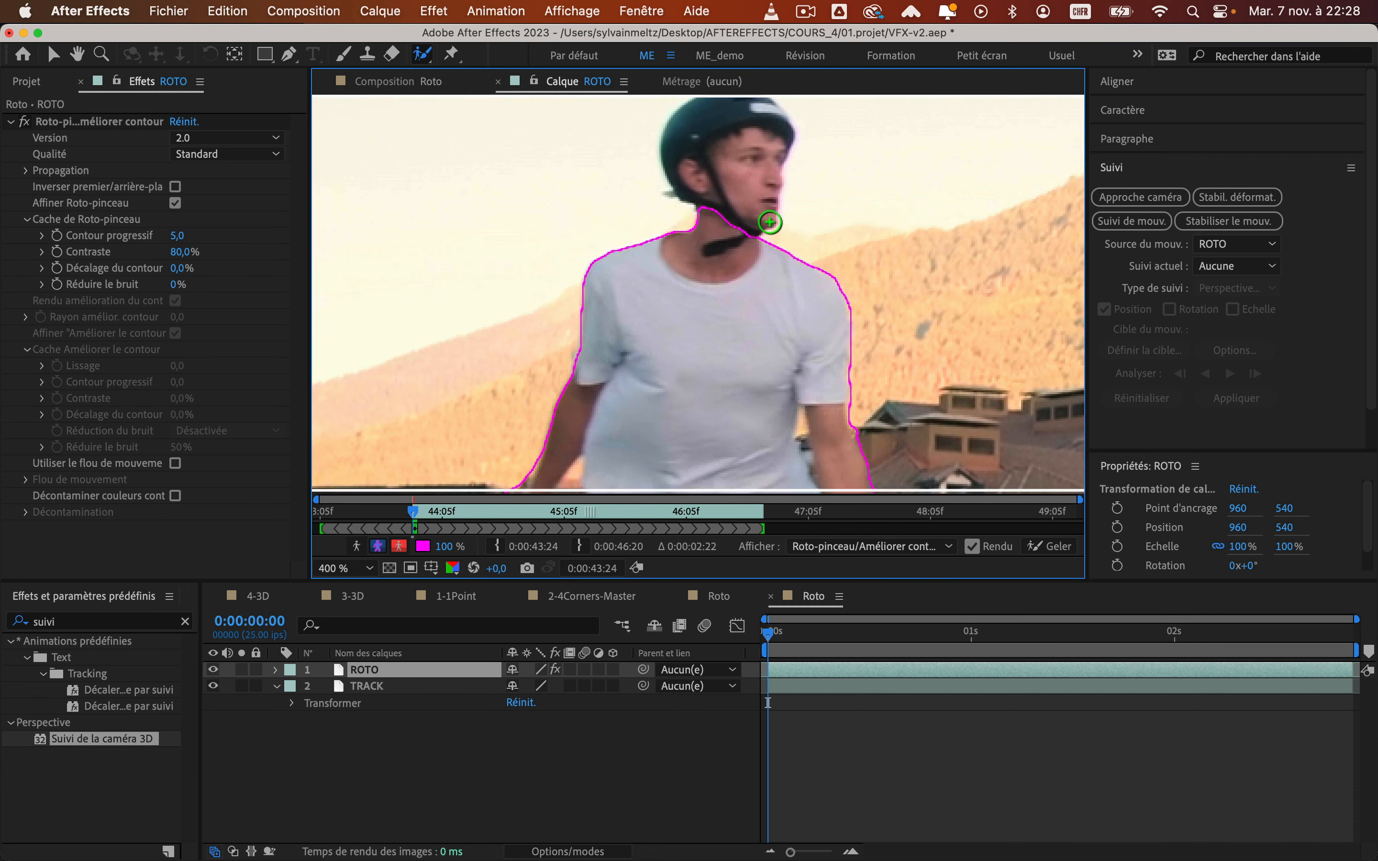
pyautogui.scroll(3, 769, 221)
pyautogui.moveTo(693, 301)
pyautogui.mouseDown()
pyautogui.moveTo(663, 230)
pyautogui.moveTo(714, 200)
pyautogui.moveTo(729, 217)
pyautogui.moveTo(729, 307)
pyautogui.moveTo(740, 227)
pyautogui.moveTo(720, 200)
pyautogui.moveTo(752, 202)
pyautogui.mouseUp()
pyautogui.moveTo(737, 206)
pyautogui.mouseDown()
pyautogui.moveTo(696, 193)
pyautogui.moveTo(675, 223)
pyautogui.moveTo(700, 325)
pyautogui.mouseUp()
pyautogui.moveTo(706, 268); pyautogui.dragTo(681, 340)
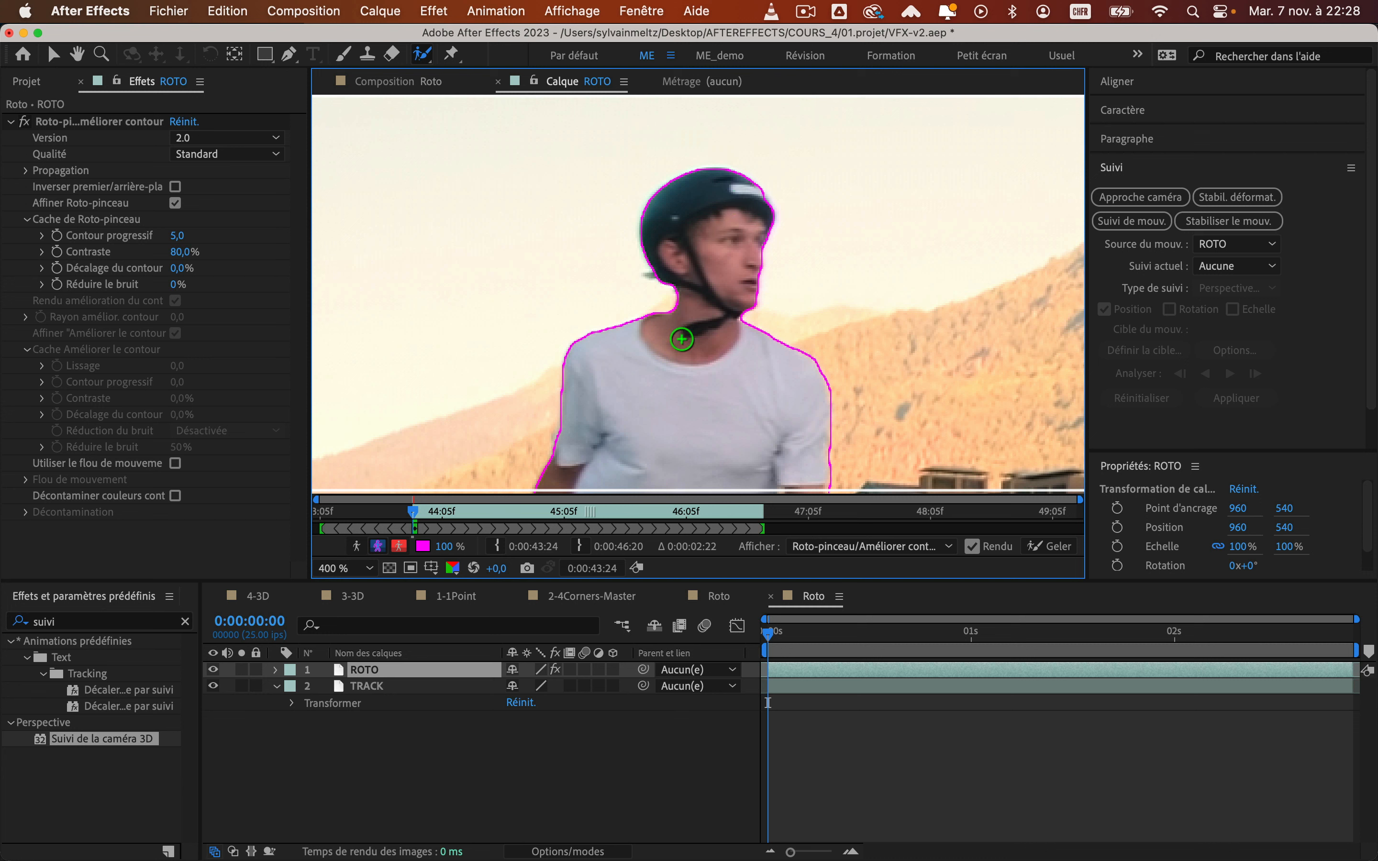
# Subtract the background between the shirt and the arm on the image's left side from the selection
pyautogui.press('alt')
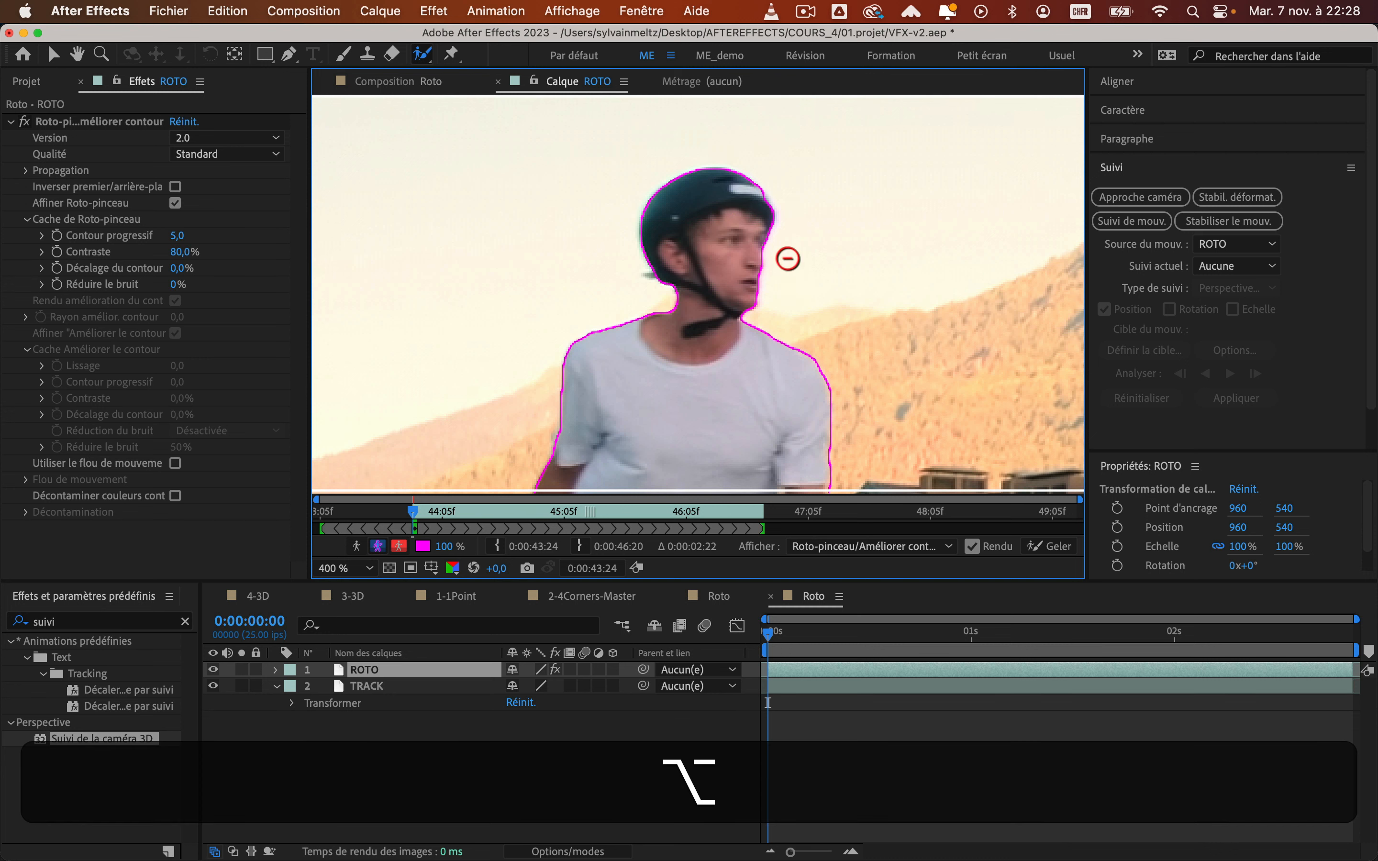
pyautogui.press('space')
pyautogui.moveTo(655, 391); pyautogui.dragTo(685, 235)
pyautogui.press('alt')
pyautogui.moveTo(541, 257)
pyautogui.mouseDown()
pyautogui.moveTo(529, 317)
pyautogui.moveTo(529, 304)
pyautogui.moveTo(485, 314)
pyautogui.moveTo(521, 240)
pyautogui.mouseUp()
pyautogui.press('alt')
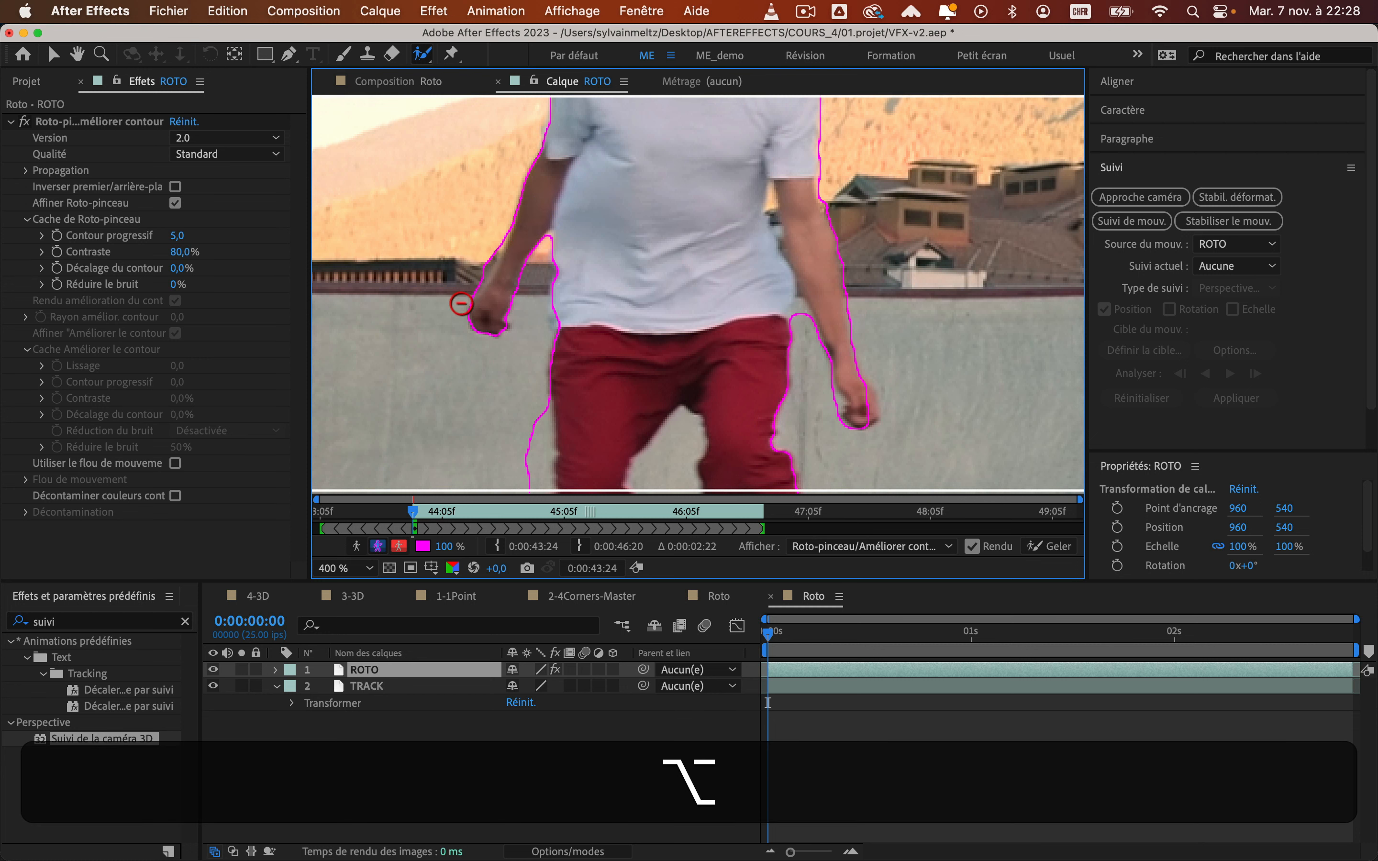
# Subtract the small background gaps between the shirt and the arm on the image's right side
pyautogui.scroll(3, 716, 239)
pyautogui.moveTo(713, 239)
pyautogui.mouseDown()
pyautogui.moveTo(729, 252)
pyautogui.moveTo(703, 258)
pyautogui.moveTo(712, 276)
pyautogui.mouseUp()
pyautogui.press('alt')
pyautogui.scroll(5, 706, 262)
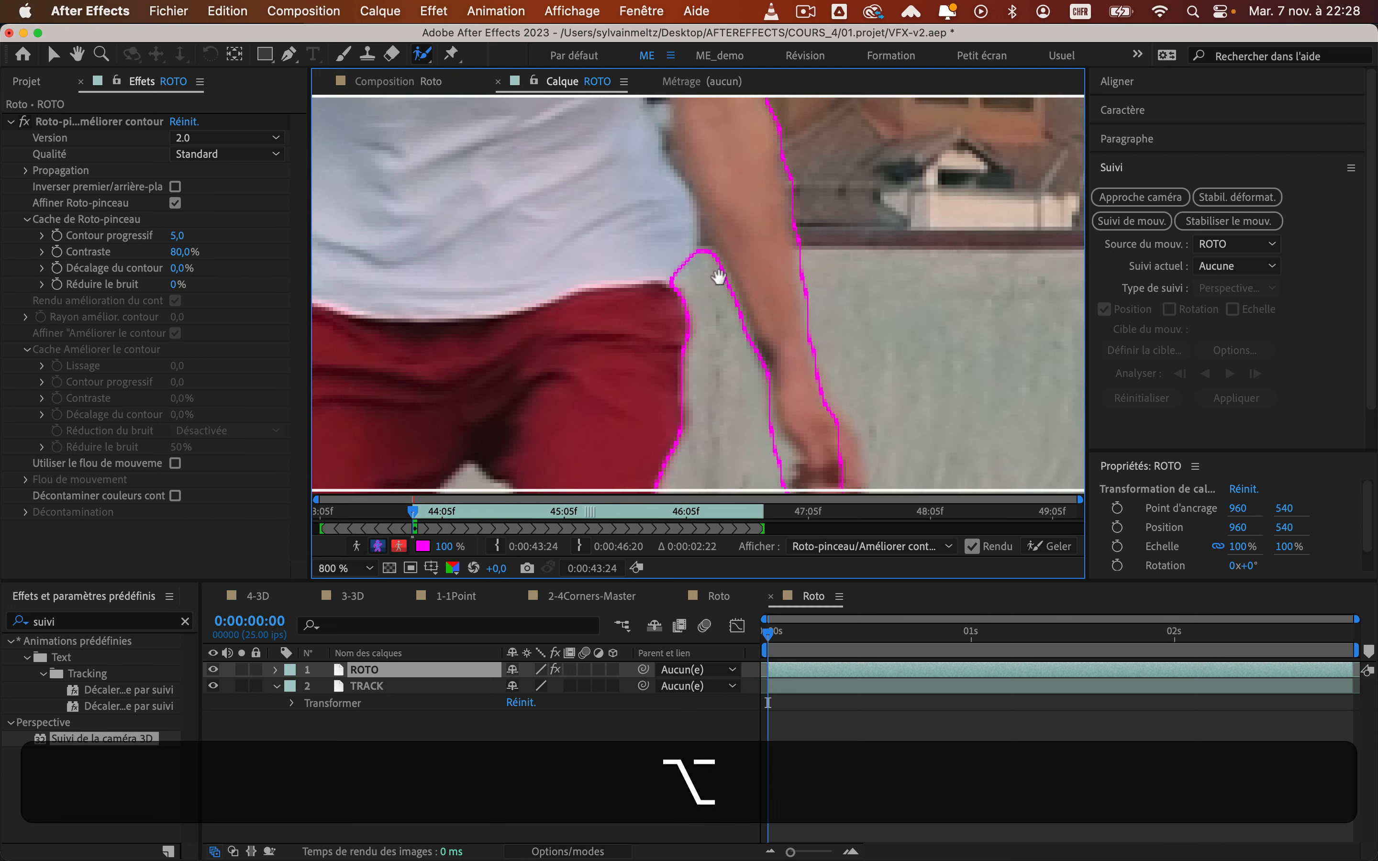
pyautogui.moveTo(670, 280); pyautogui.dragTo(665, 341)
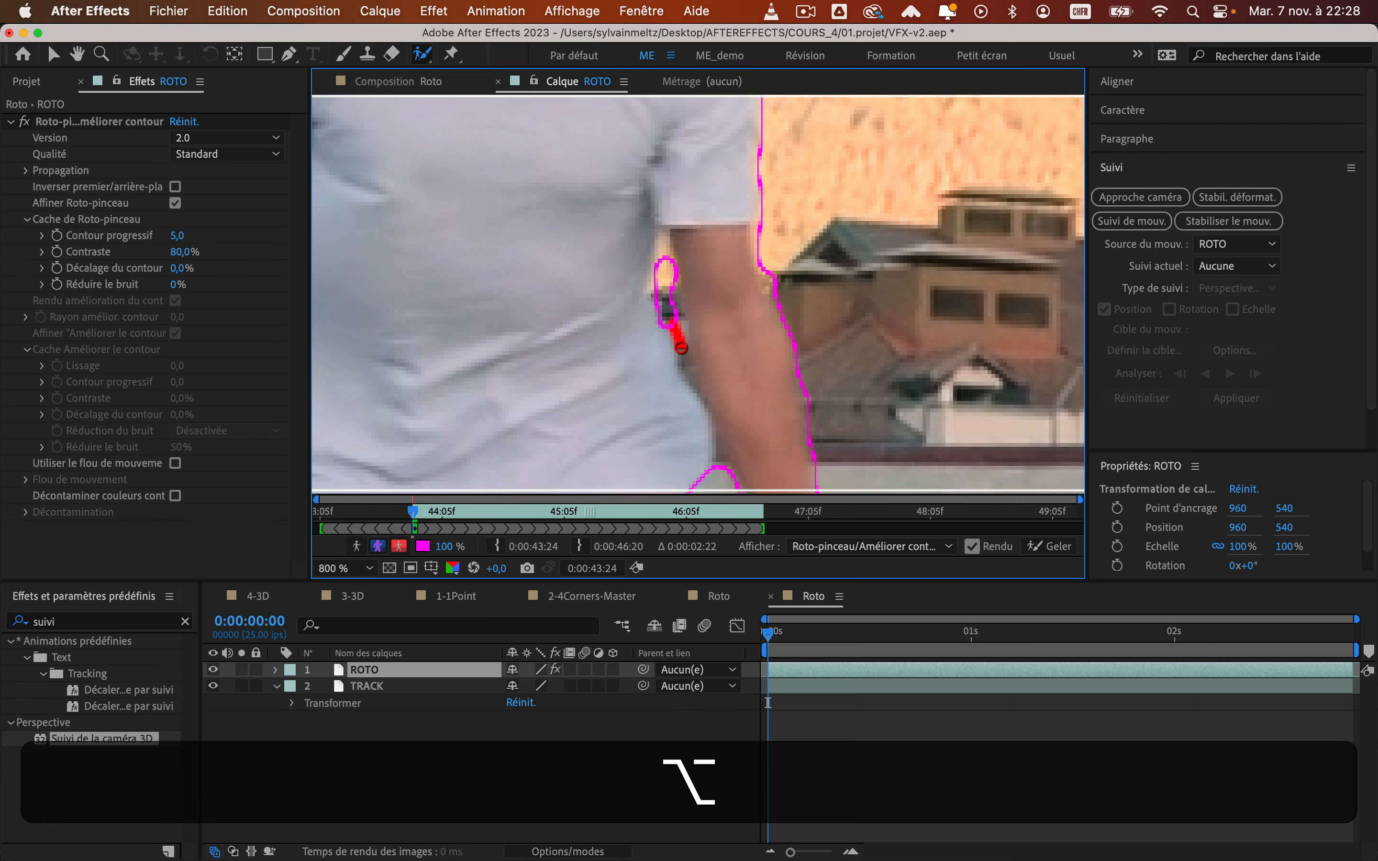
# Subtract the background beside the skater's left-hand trouser leg and between both legs from the selection
pyautogui.scroll(-1, 692, 234)
pyautogui.scroll(-5, 778, 380)
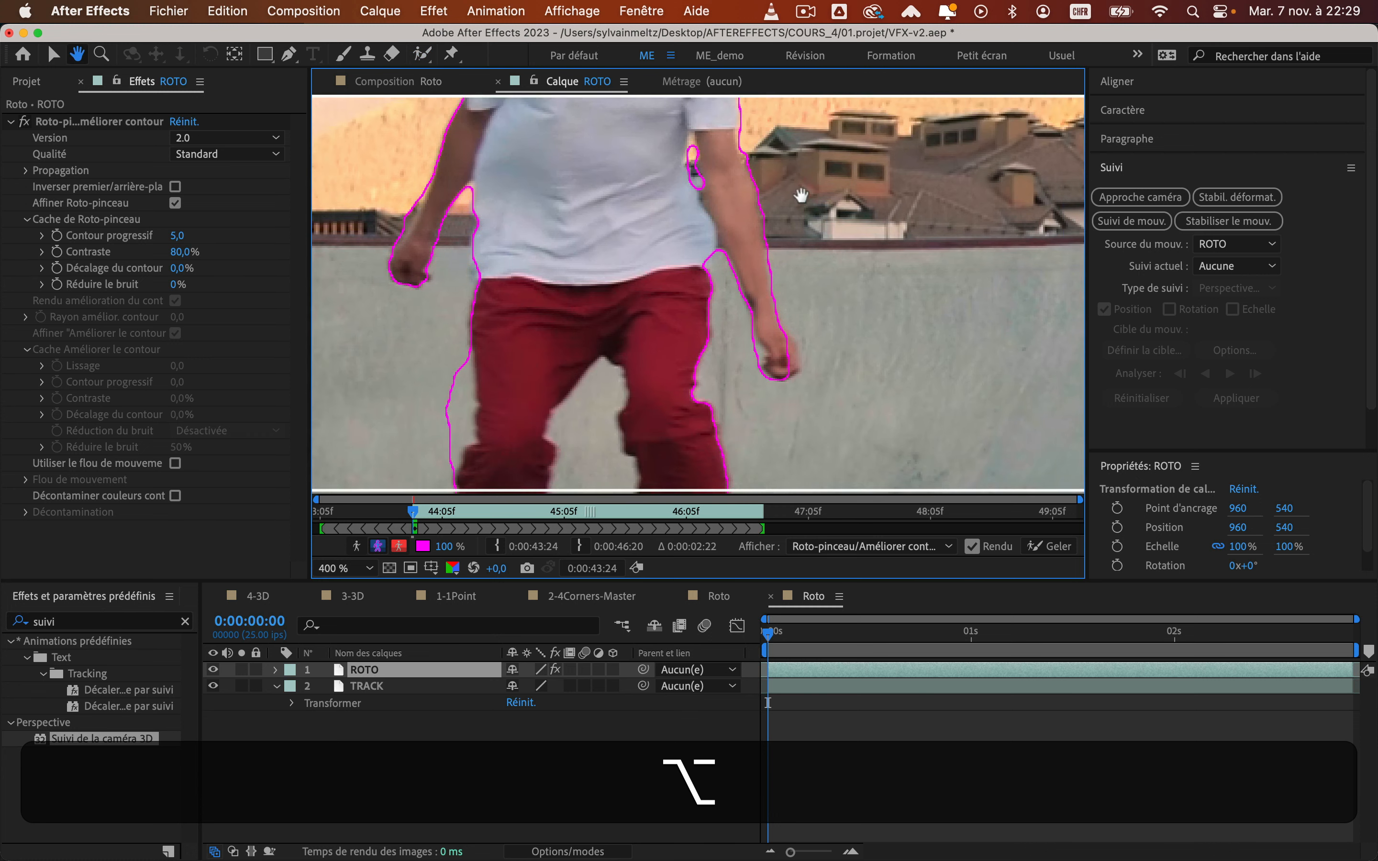
pyautogui.scroll(-1, 638, 323)
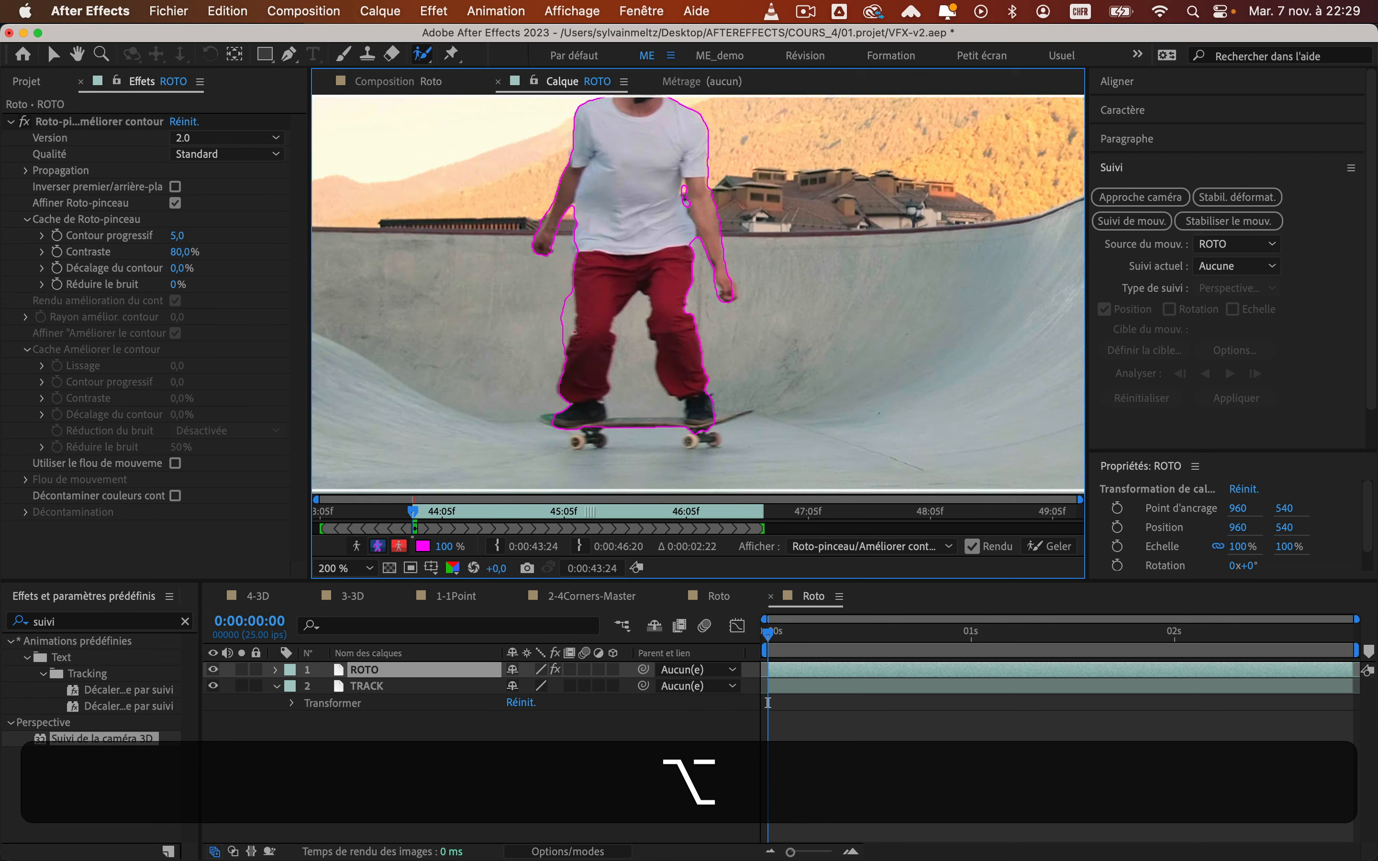
pyautogui.moveTo(556, 347); pyautogui.dragTo(553, 349)
pyautogui.moveTo(558, 290); pyautogui.dragTo(551, 344)
pyautogui.moveTo(556, 290); pyautogui.dragTo(556, 353)
pyautogui.moveTo(634, 307); pyautogui.dragTo(634, 408)
# Add the skateboard deck and the right-hand pair of wheels to the Roto Brush selection
pyautogui.scroll(2, 607, 400)
pyautogui.moveTo(686, 301); pyautogui.dragTo(686, 272)
pyautogui.scroll(-3, 686, 271)
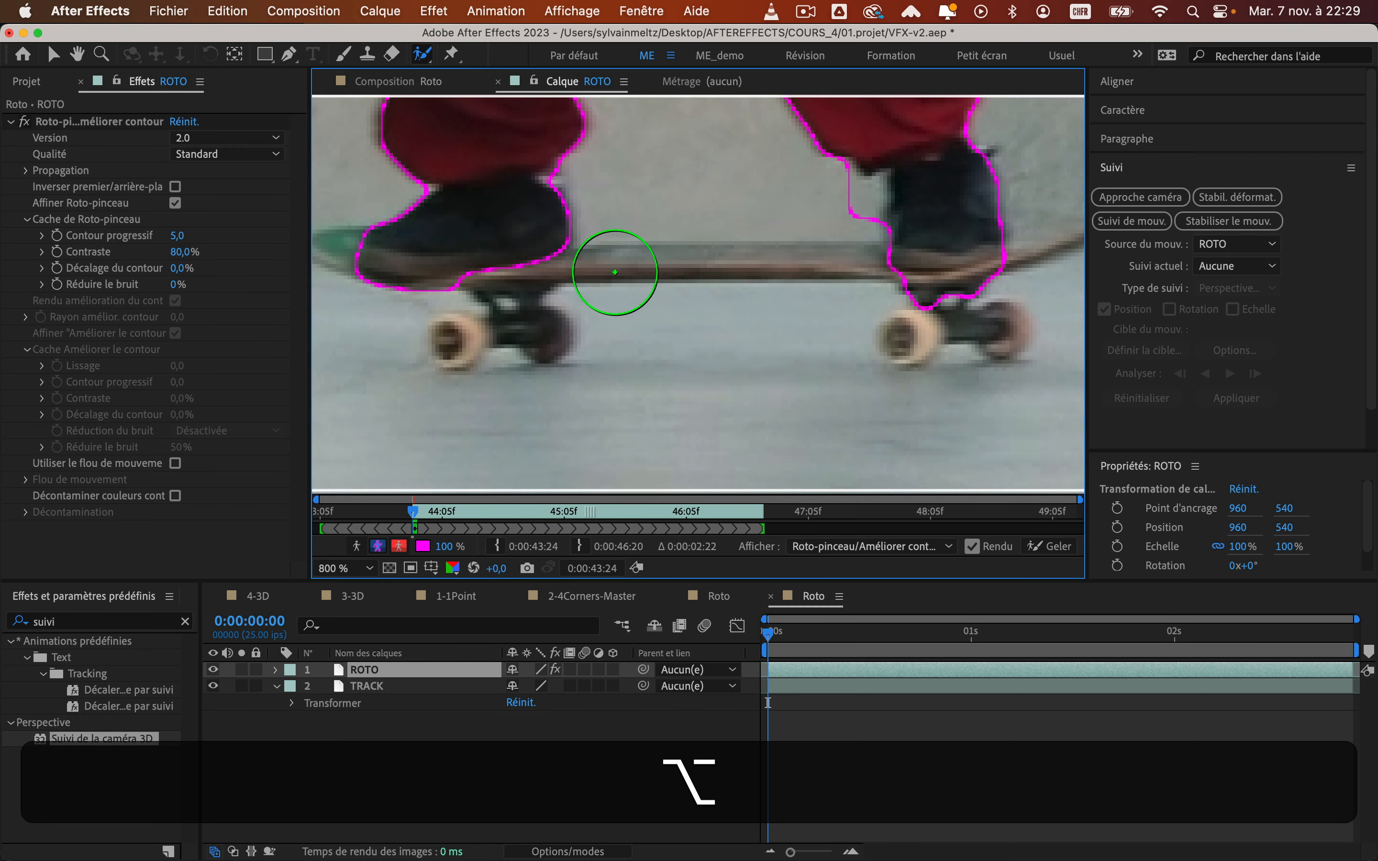
pyautogui.moveTo(376, 258)
pyautogui.mouseDown()
pyautogui.moveTo(689, 265)
pyautogui.moveTo(944, 254)
pyautogui.moveTo(807, 269)
pyautogui.moveTo(943, 244)
pyautogui.mouseUp()
pyautogui.moveTo(751, 316)
pyautogui.mouseDown()
pyautogui.moveTo(751, 369)
pyautogui.moveTo(840, 345)
pyautogui.mouseUp()
pyautogui.moveTo(549, 320); pyautogui.dragTo(741, 338)
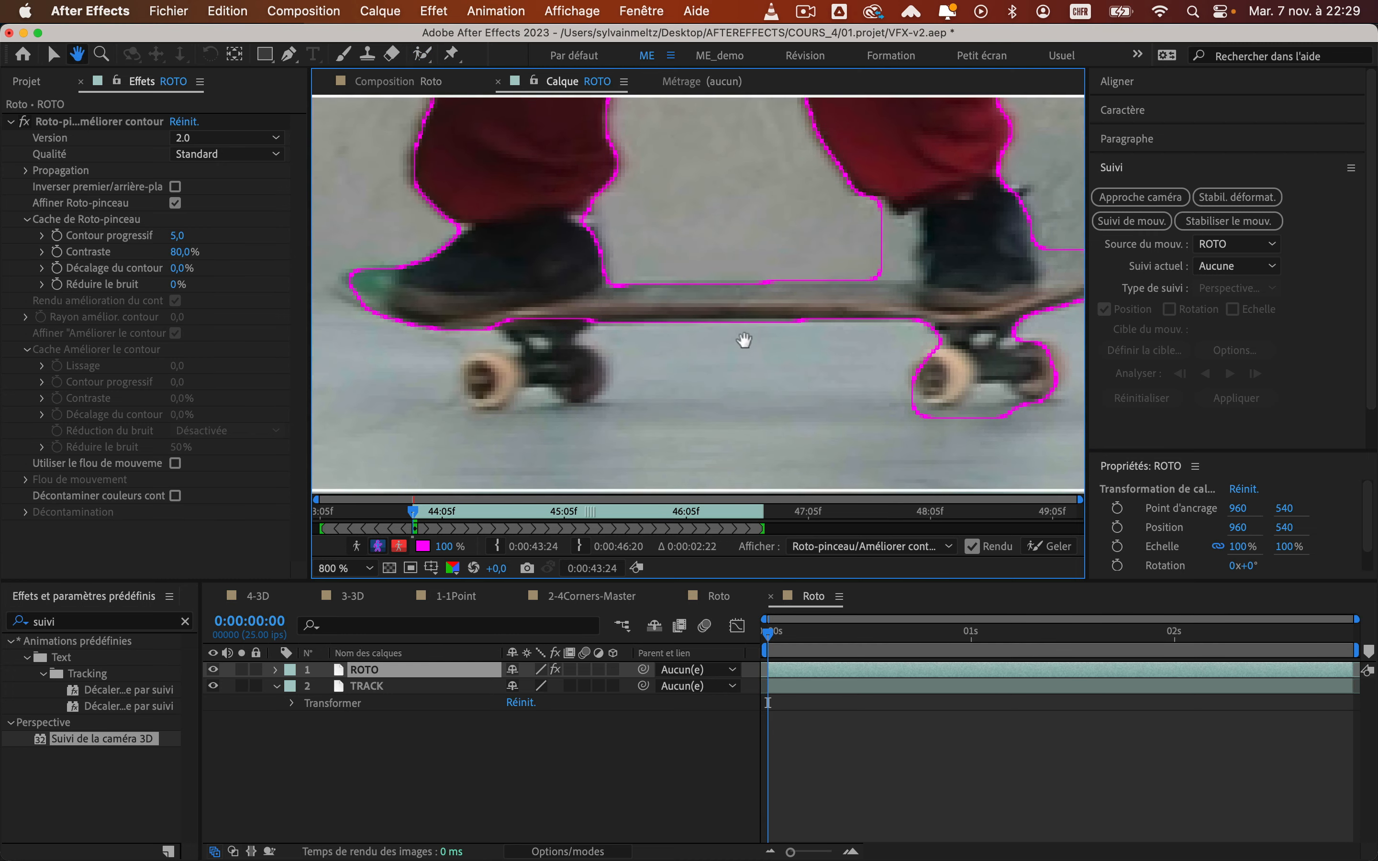
# Add the skateboard's left-hand wheels to the selection and subtract the background beside the right-hand shoe
pyautogui.moveTo(510, 368)
pyautogui.mouseDown()
pyautogui.moveTo(572, 370)
pyautogui.moveTo(547, 316)
pyautogui.moveTo(512, 307)
pyautogui.mouseUp()
pyautogui.press('alt')
pyautogui.moveTo(866, 223)
pyautogui.mouseDown()
pyautogui.moveTo(894, 252)
pyautogui.moveTo(848, 255)
pyautogui.mouseUp()
pyautogui.moveTo(501, 376)
pyautogui.mouseDown()
pyautogui.moveTo(481, 379)
pyautogui.moveTo(551, 378)
pyautogui.mouseUp()
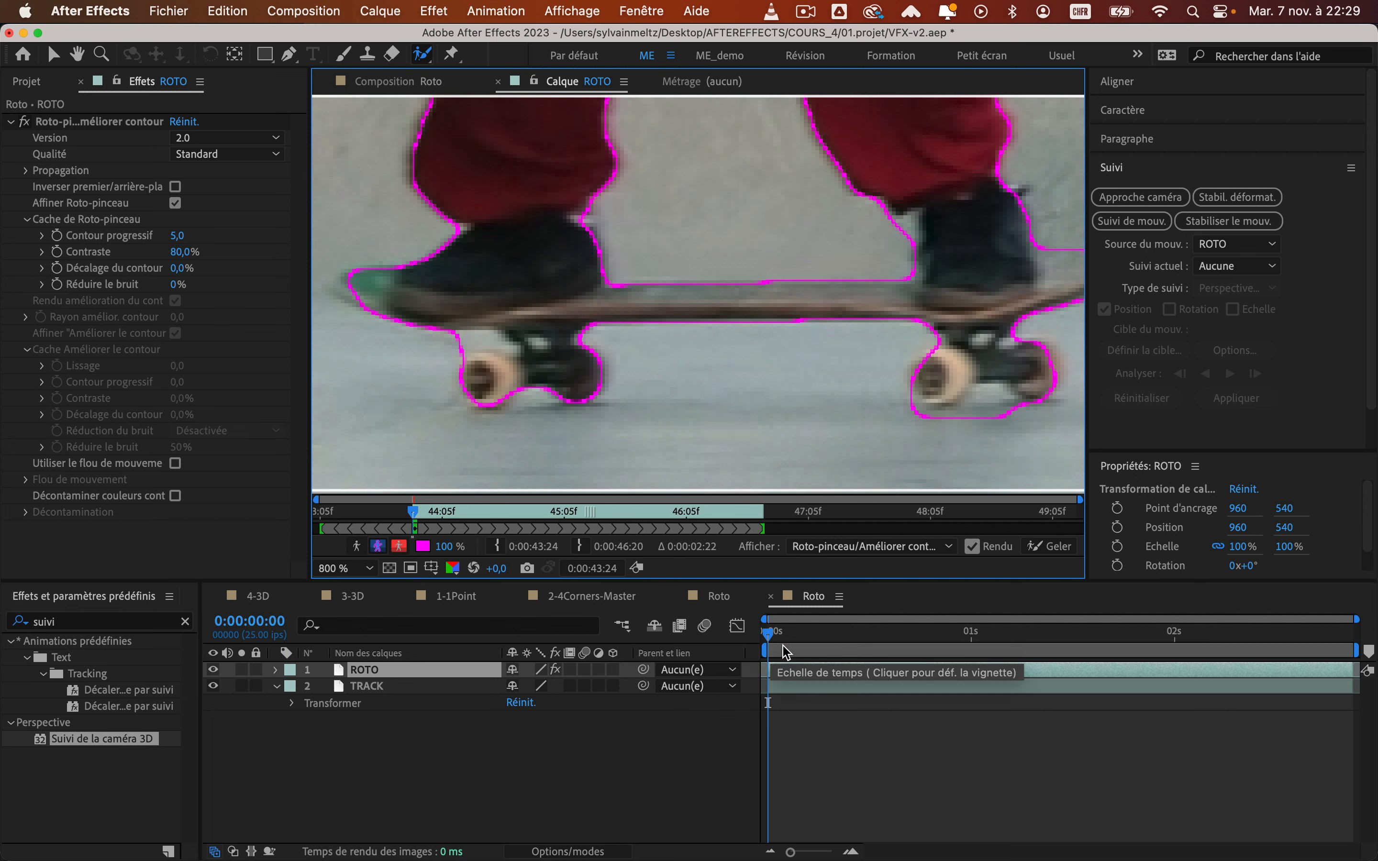
pyautogui.click(764, 650)
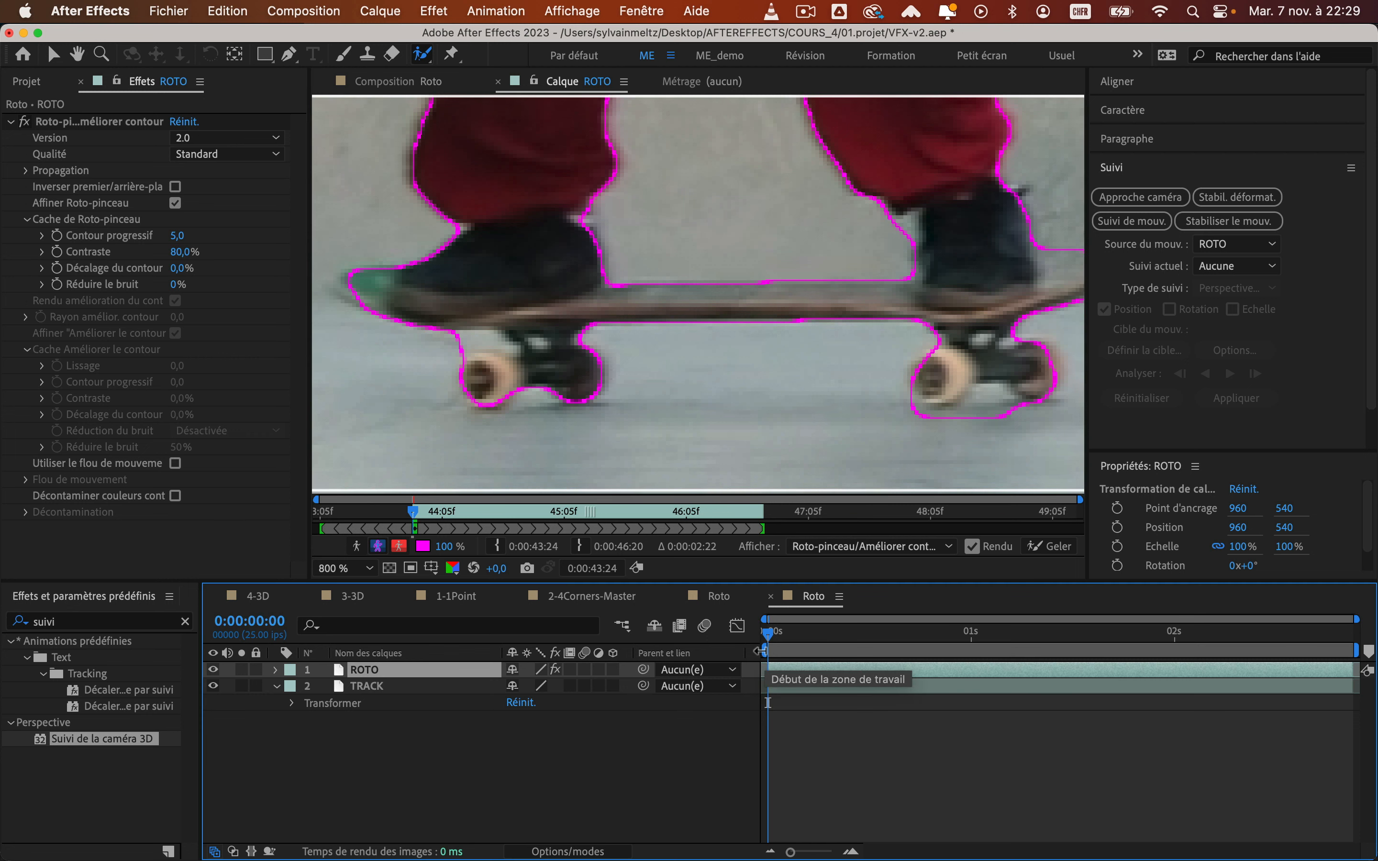
# Propagate the skater's Roto Brush outline from the first frame to frame 0:00:00:09
pyautogui.click(346, 530)
pyautogui.moveTo(347, 530); pyautogui.dragTo(405, 536)
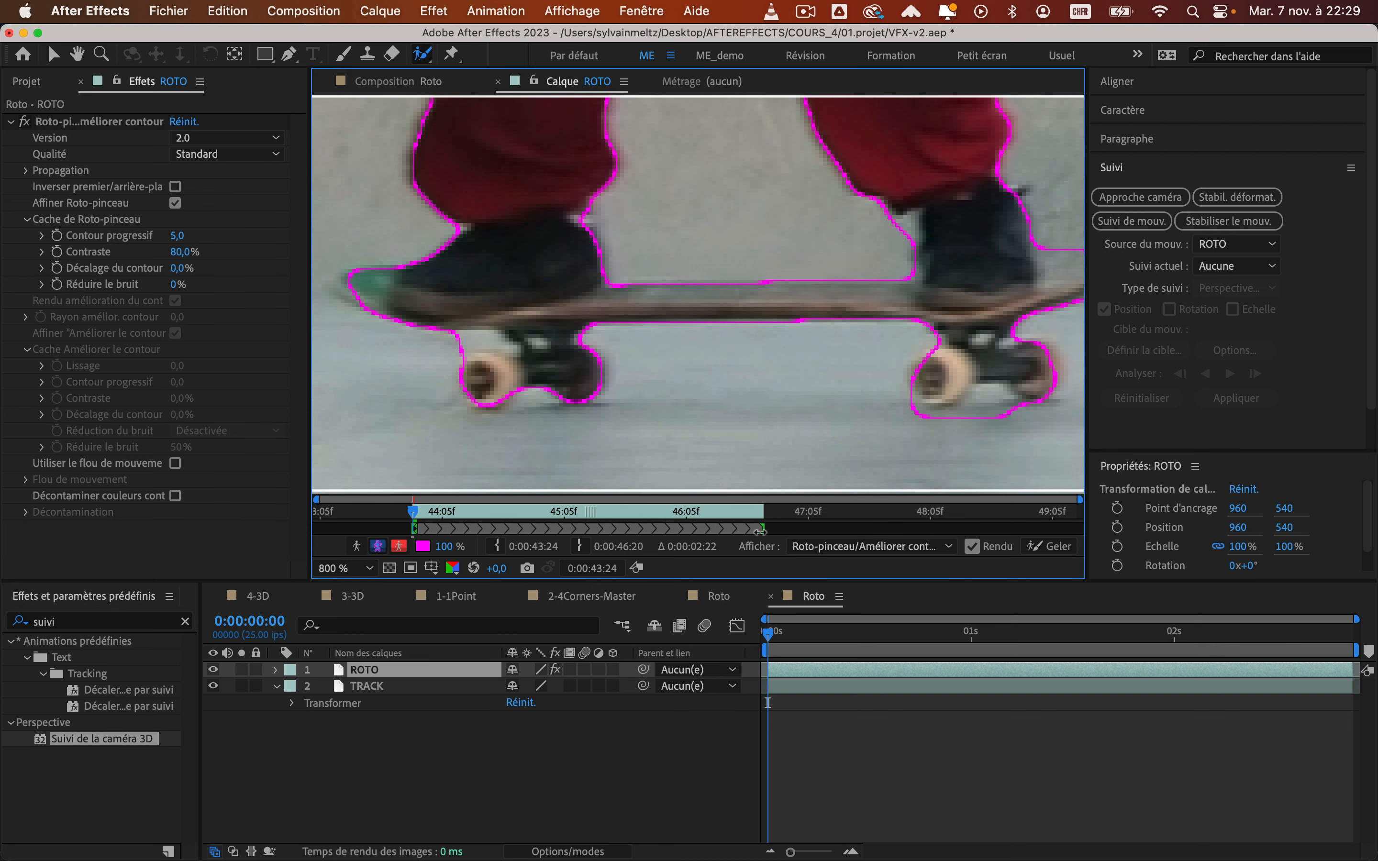
pyautogui.press(',')
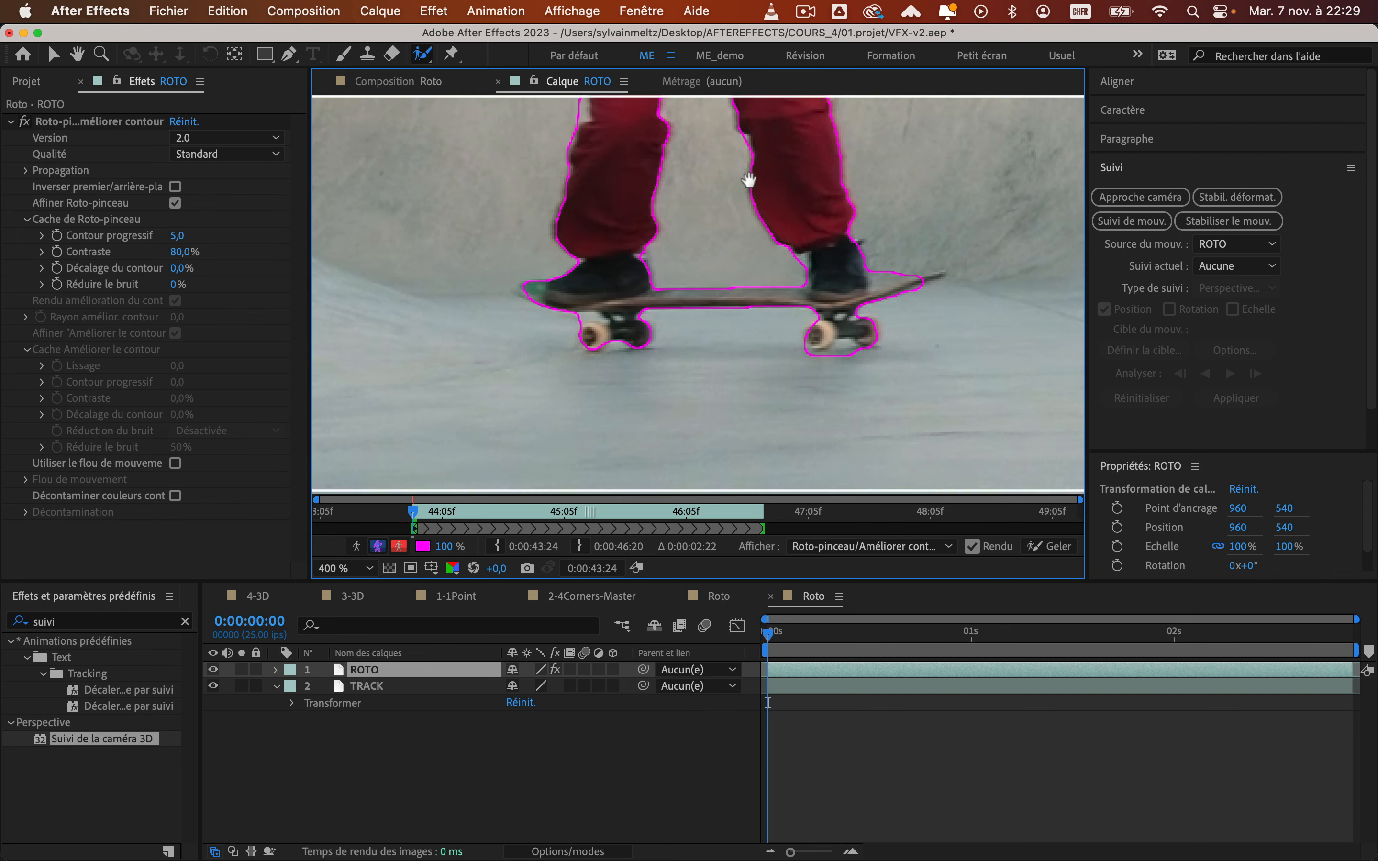
pyautogui.moveTo(749, 180); pyautogui.dragTo(735, 376)
pyautogui.moveTo(714, 219); pyautogui.dragTo(685, 230)
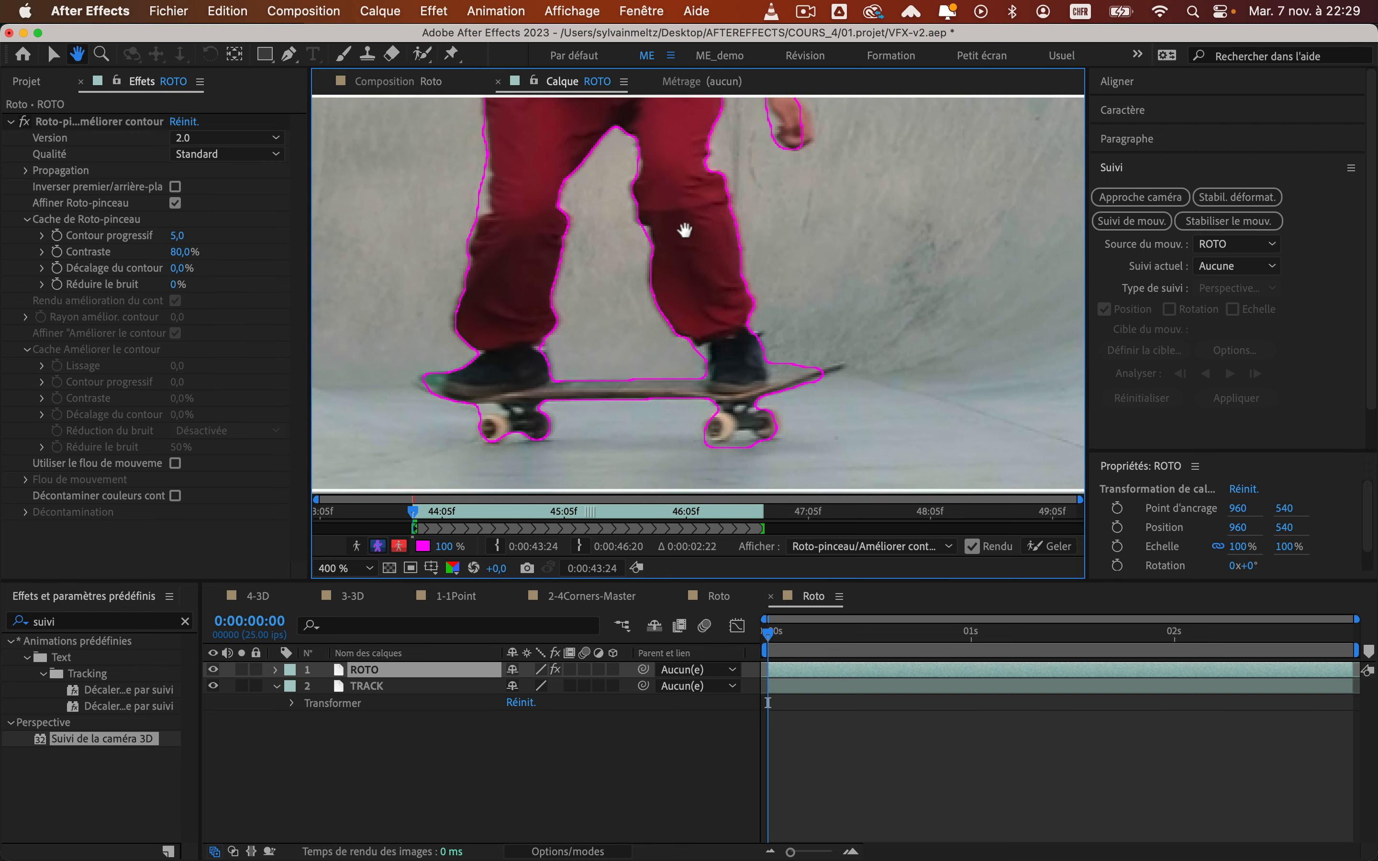
pyautogui.press(',')
pyautogui.moveTo(581, 284); pyautogui.dragTo(578, 371)
pyautogui.moveTo(620, 267); pyautogui.dragTo(602, 342)
pyautogui.press('space')
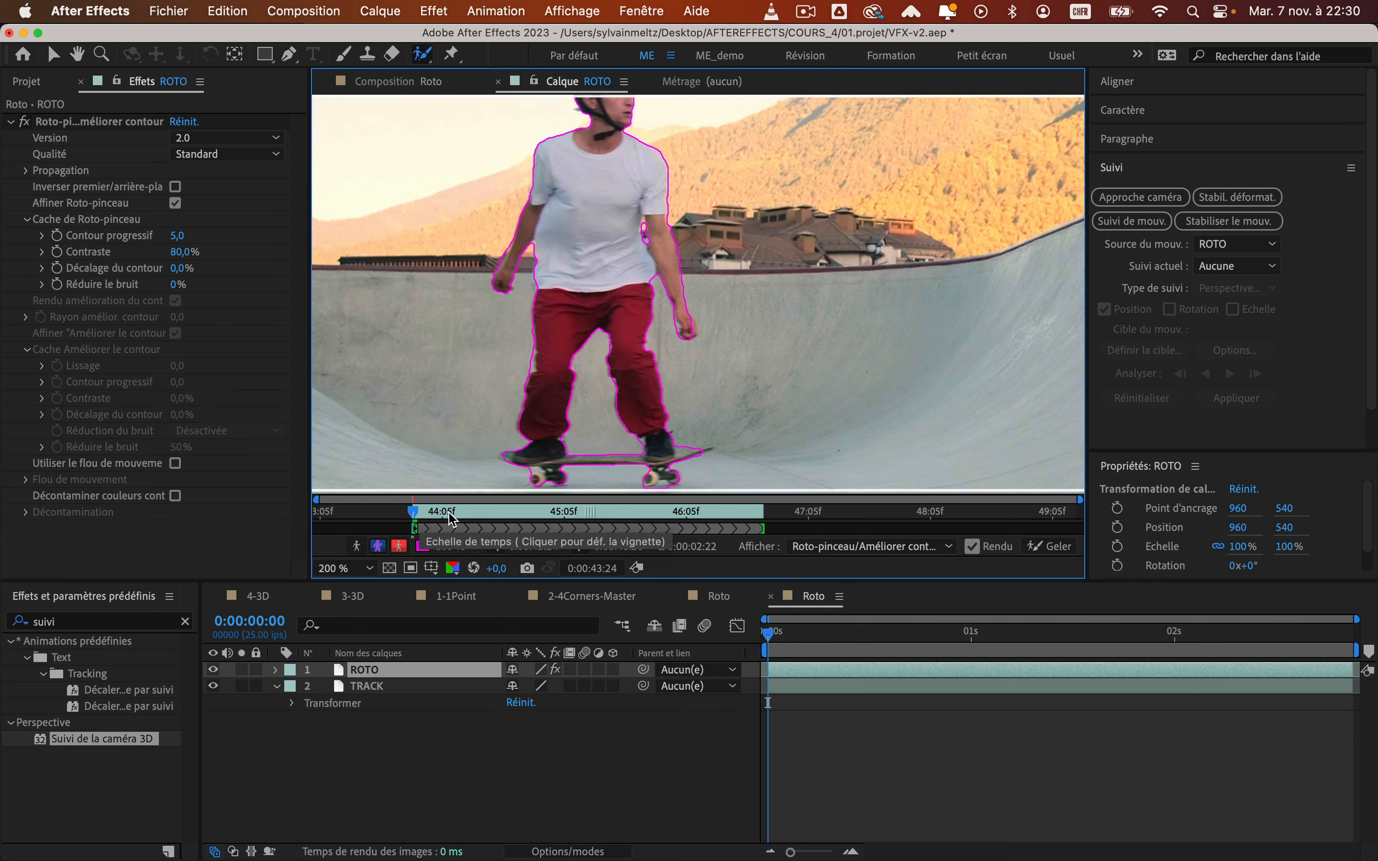
pyautogui.click(456, 513)
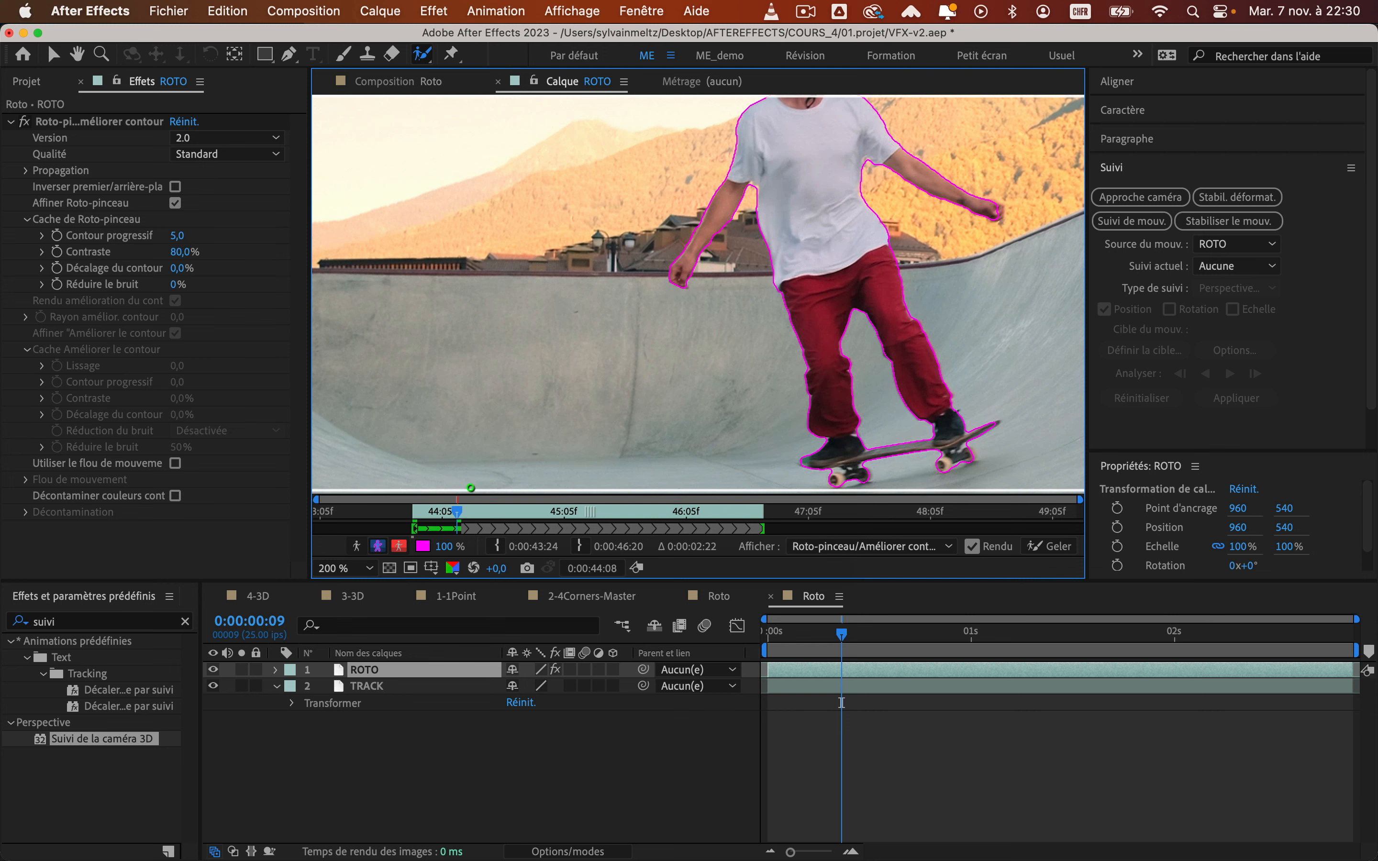
# Review the propagated outline around the whole skater frame by frame between frames 0:00:00:02 and 0:00:00:09
pyautogui.press('space')
pyautogui.moveTo(788, 220)
pyautogui.mouseDown()
pyautogui.moveTo(619, 382)
pyautogui.moveTo(634, 166)
pyautogui.mouseUp()
pyautogui.press('space')
pyautogui.moveTo(708, 232); pyautogui.dragTo(694, 379)
pyautogui.press('/')
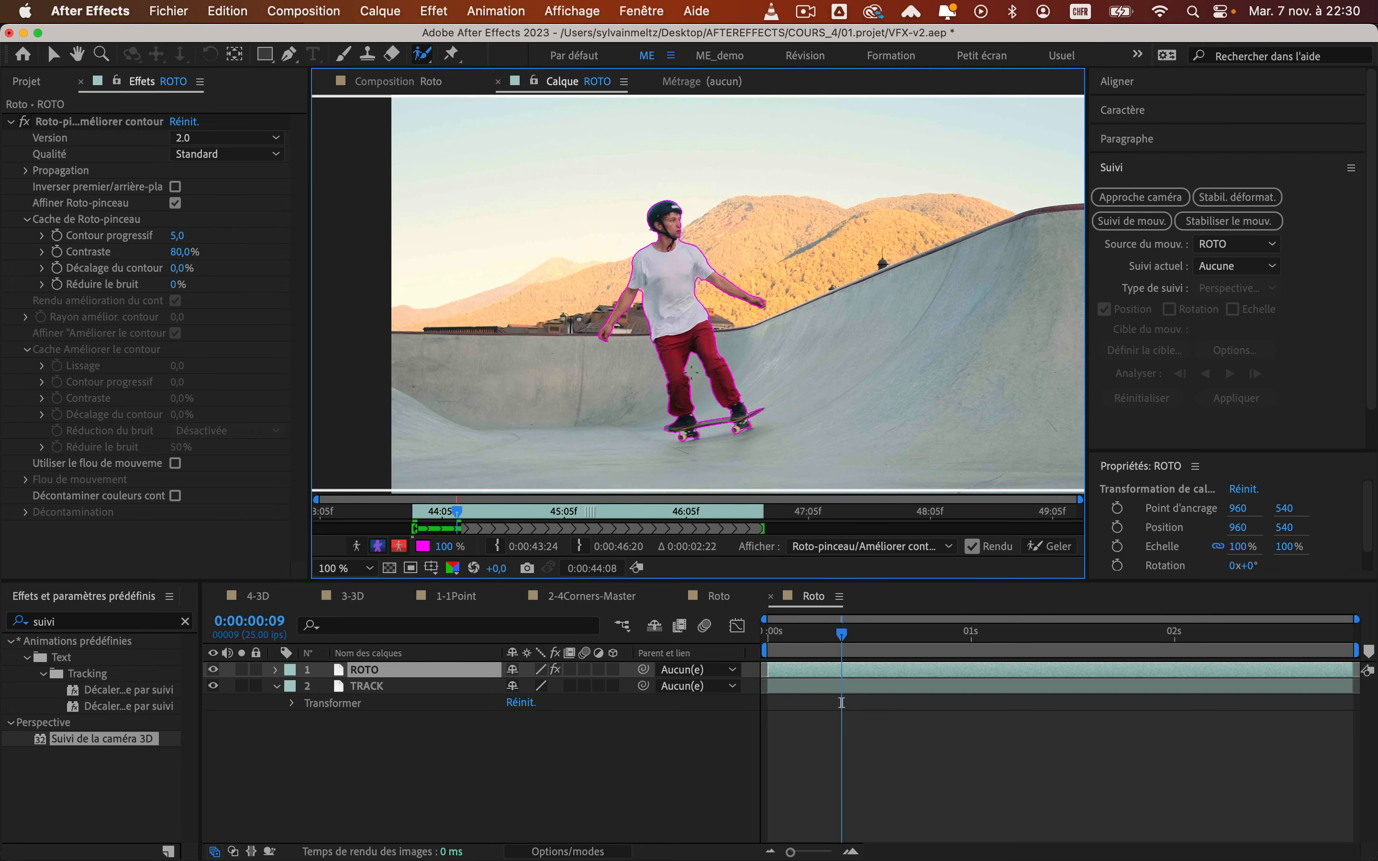
pyautogui.press('super+Left')
pyautogui.press('super+Left')
pyautogui.press('super+Left')
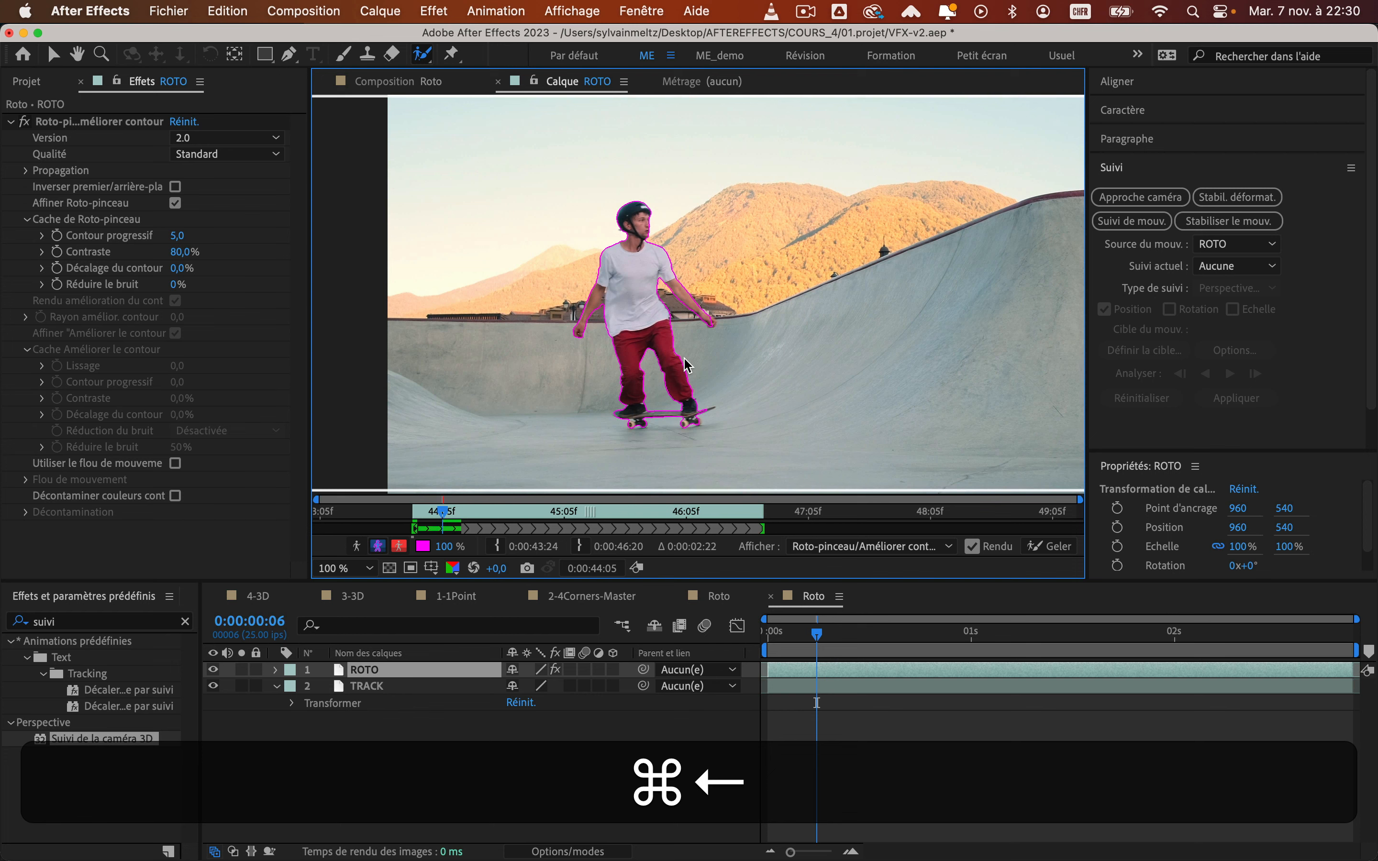
pyautogui.press('super+Left')
pyautogui.press('super+Left')
pyautogui.press('super+Left')
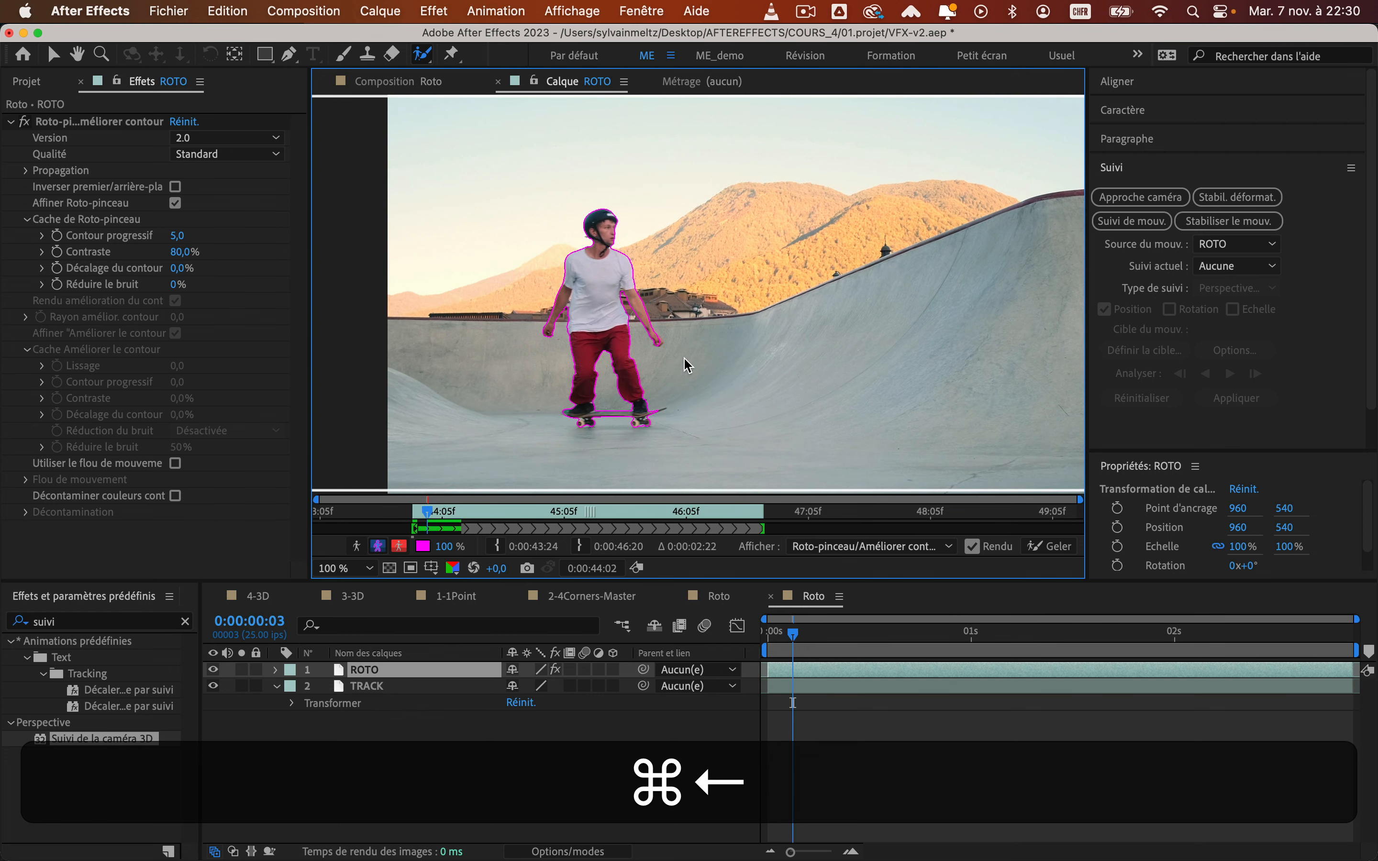
pyautogui.press('super+Left')
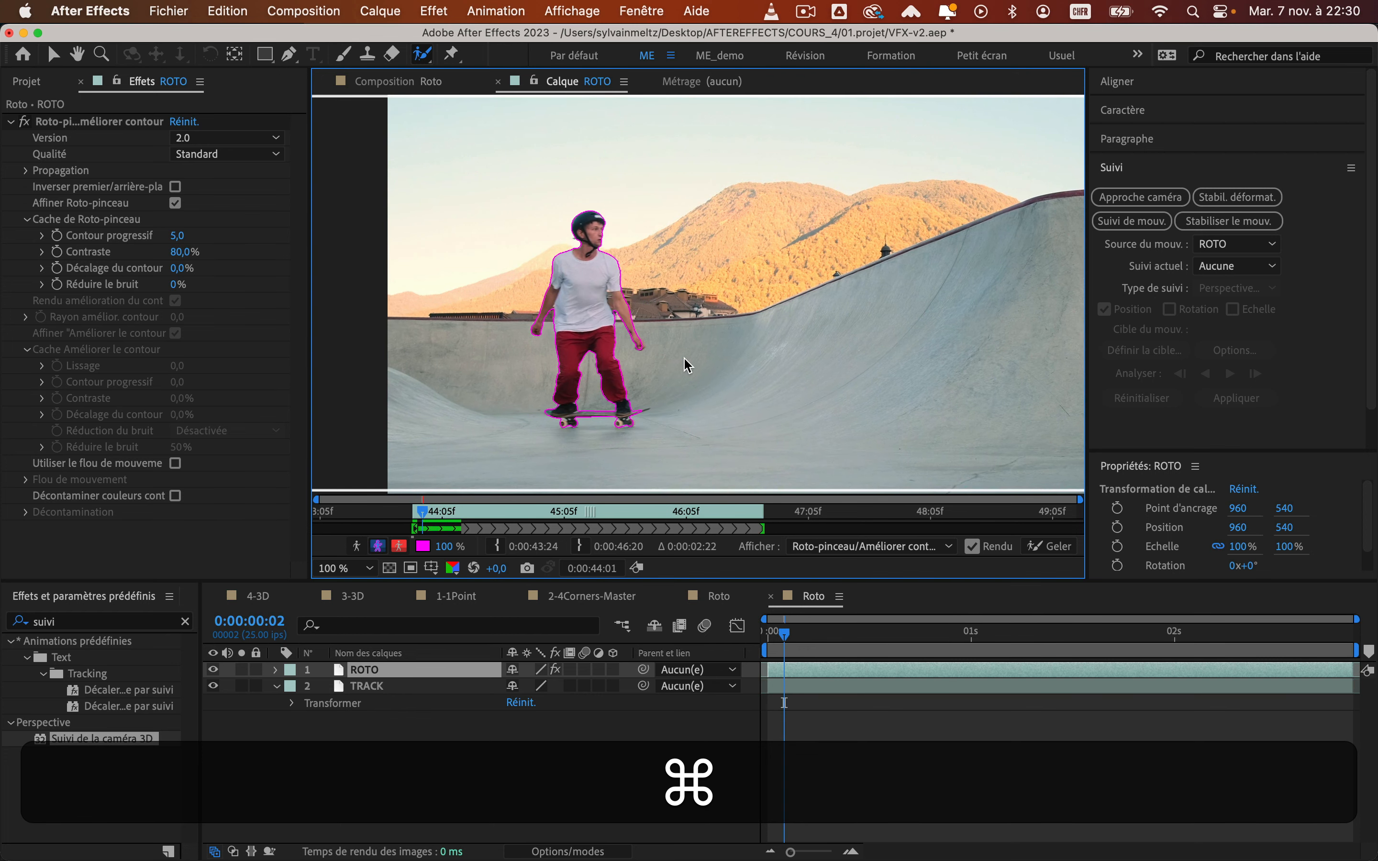
pyautogui.press('super+Right')
pyautogui.press('super+Right')
pyautogui.press('super+Right')
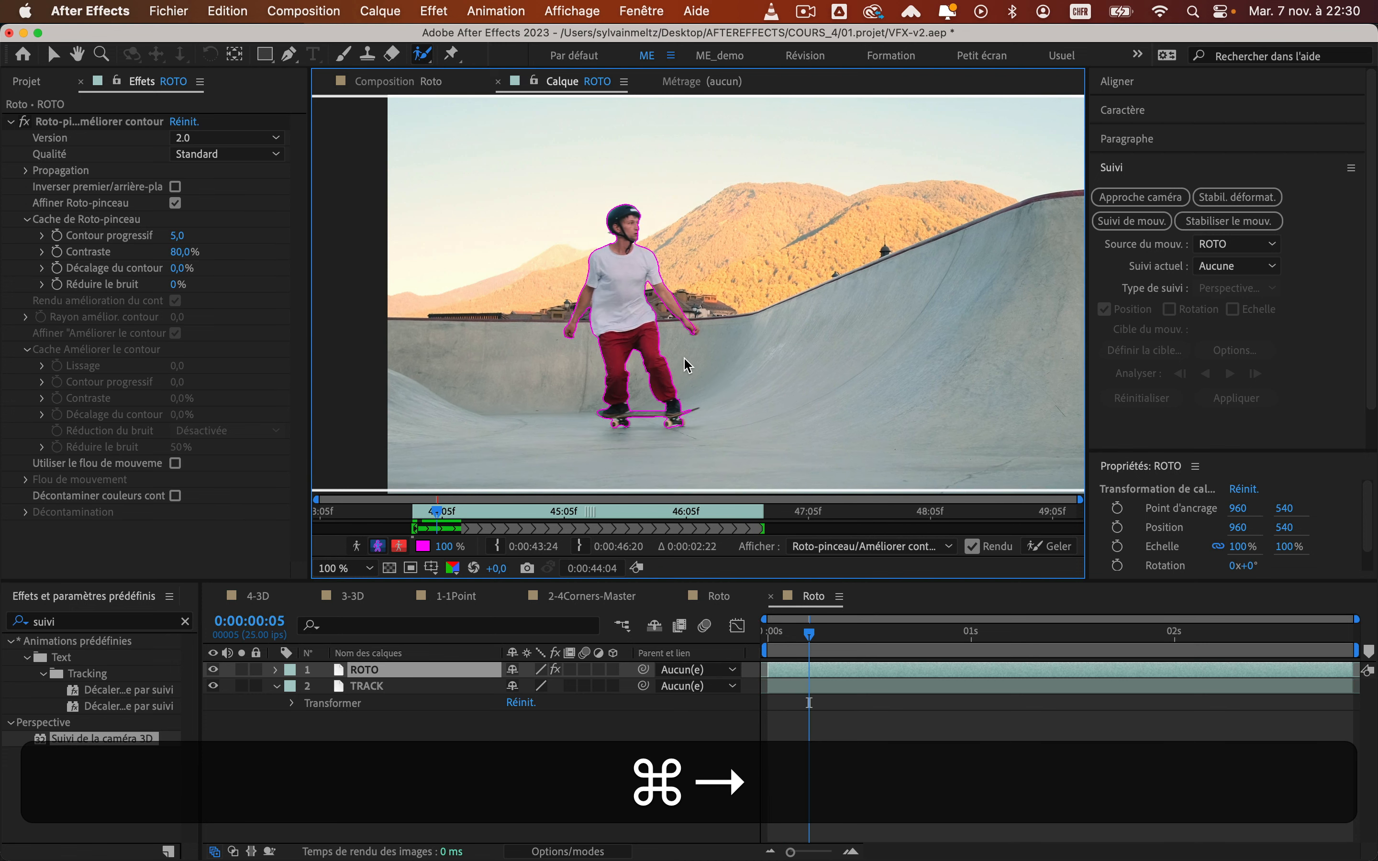
pyautogui.press('super+Left')
pyautogui.press('super+Right')
pyautogui.press('super+Right')
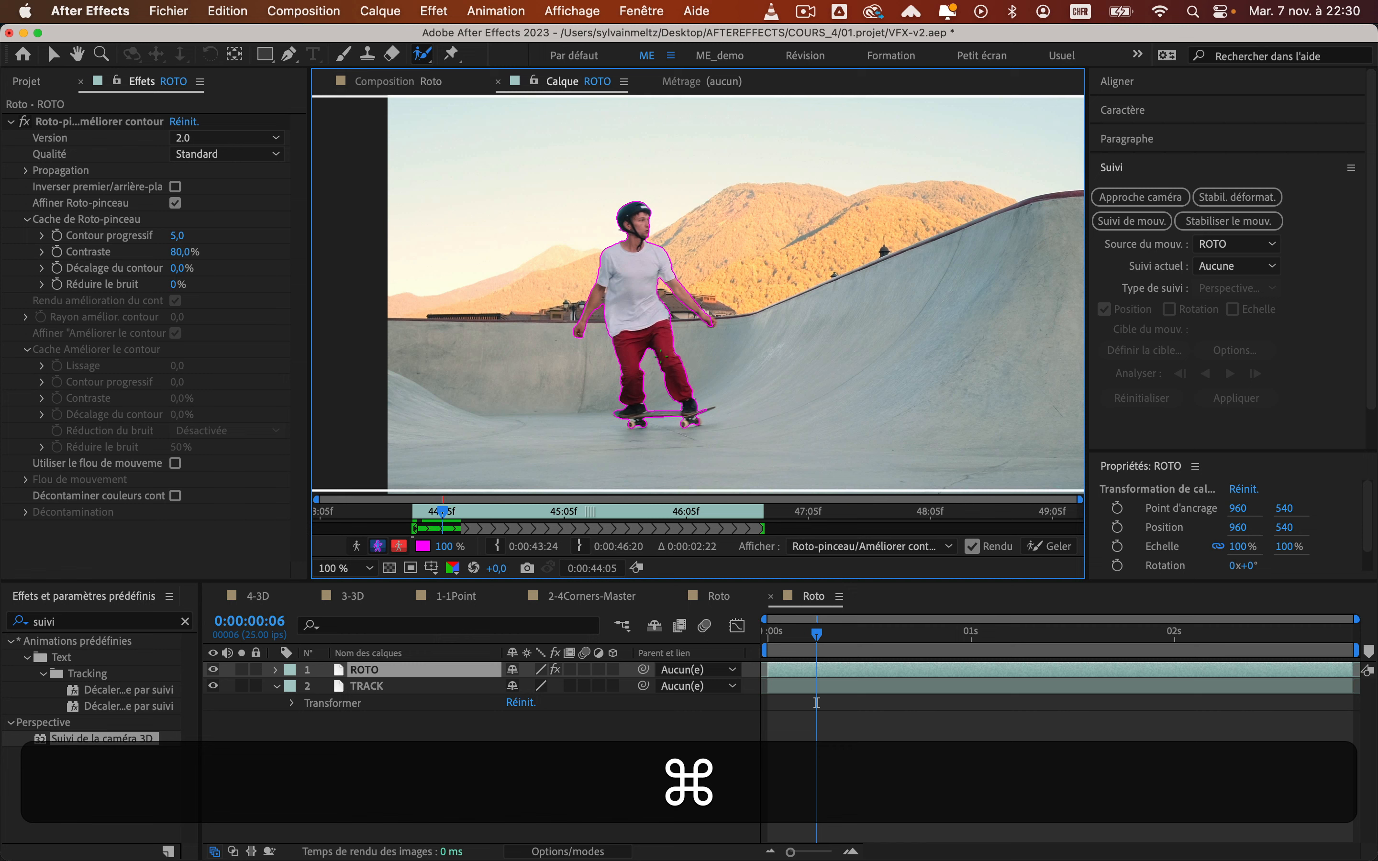
# Add the rest of the skater's right-hand fist to the Roto Brush selection at frame 0:00:00:06
pyautogui.scroll(4, 712, 323)
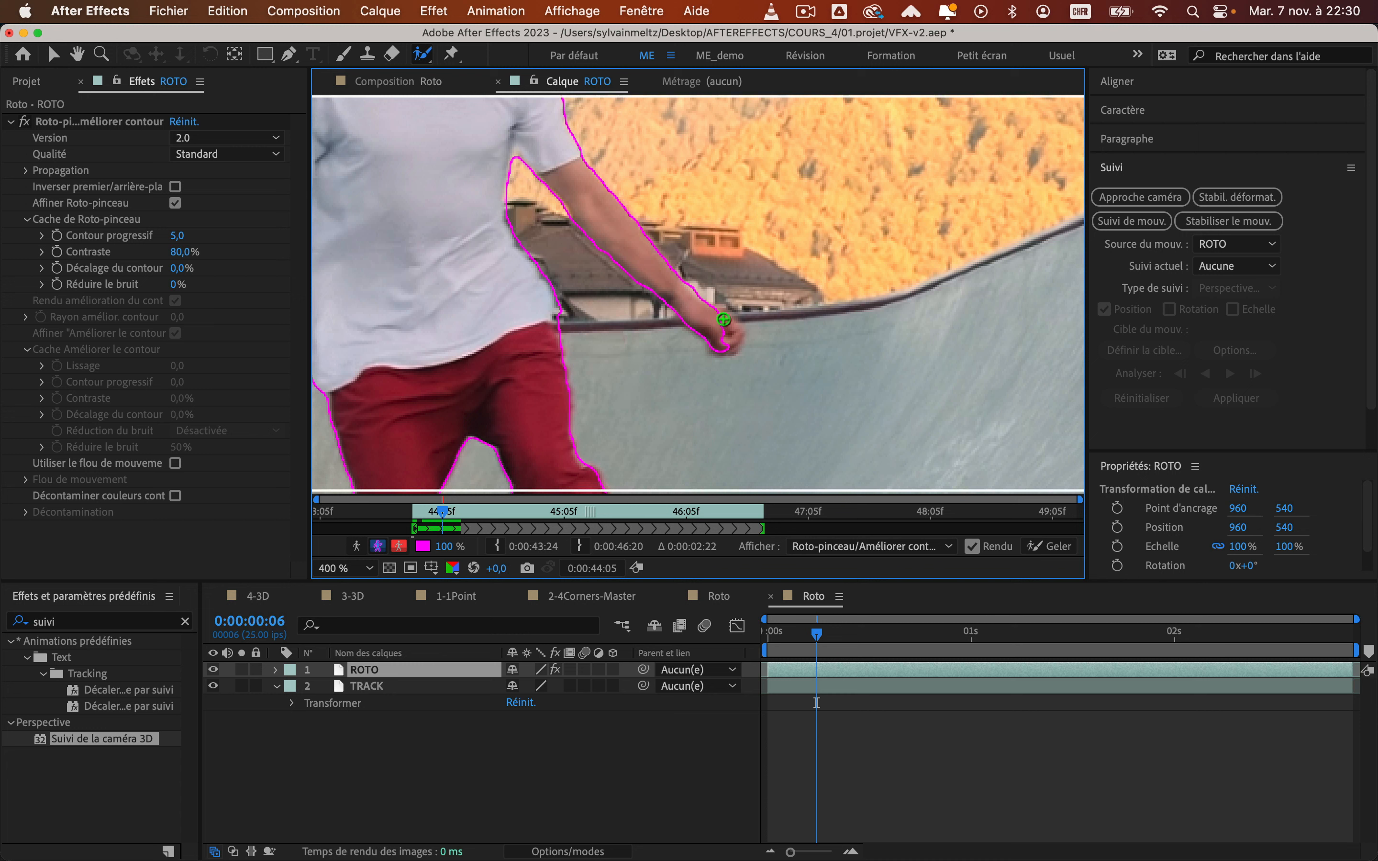
pyautogui.moveTo(715, 317); pyautogui.dragTo(724, 349)
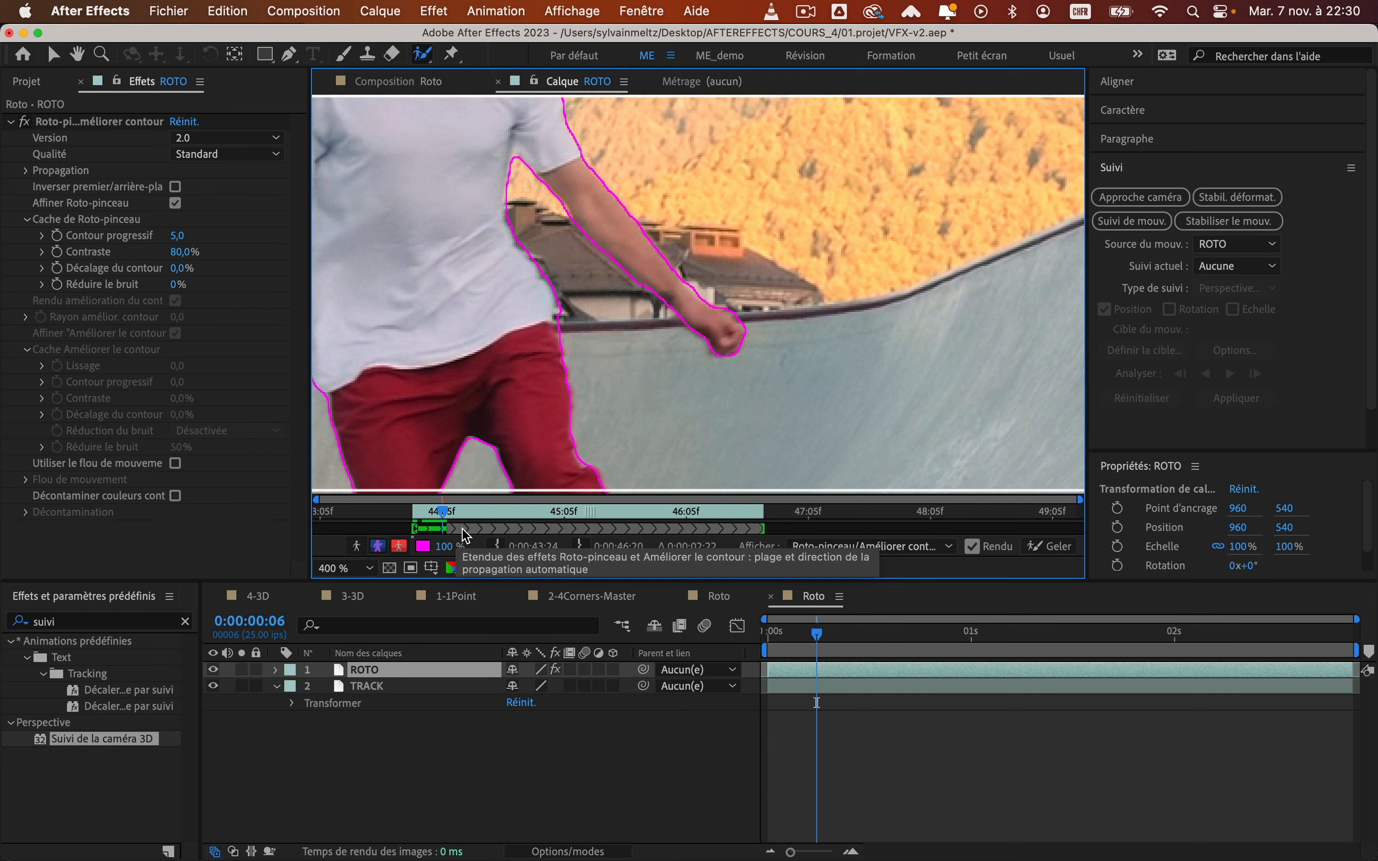
pyautogui.scroll(-2, 560, 328)
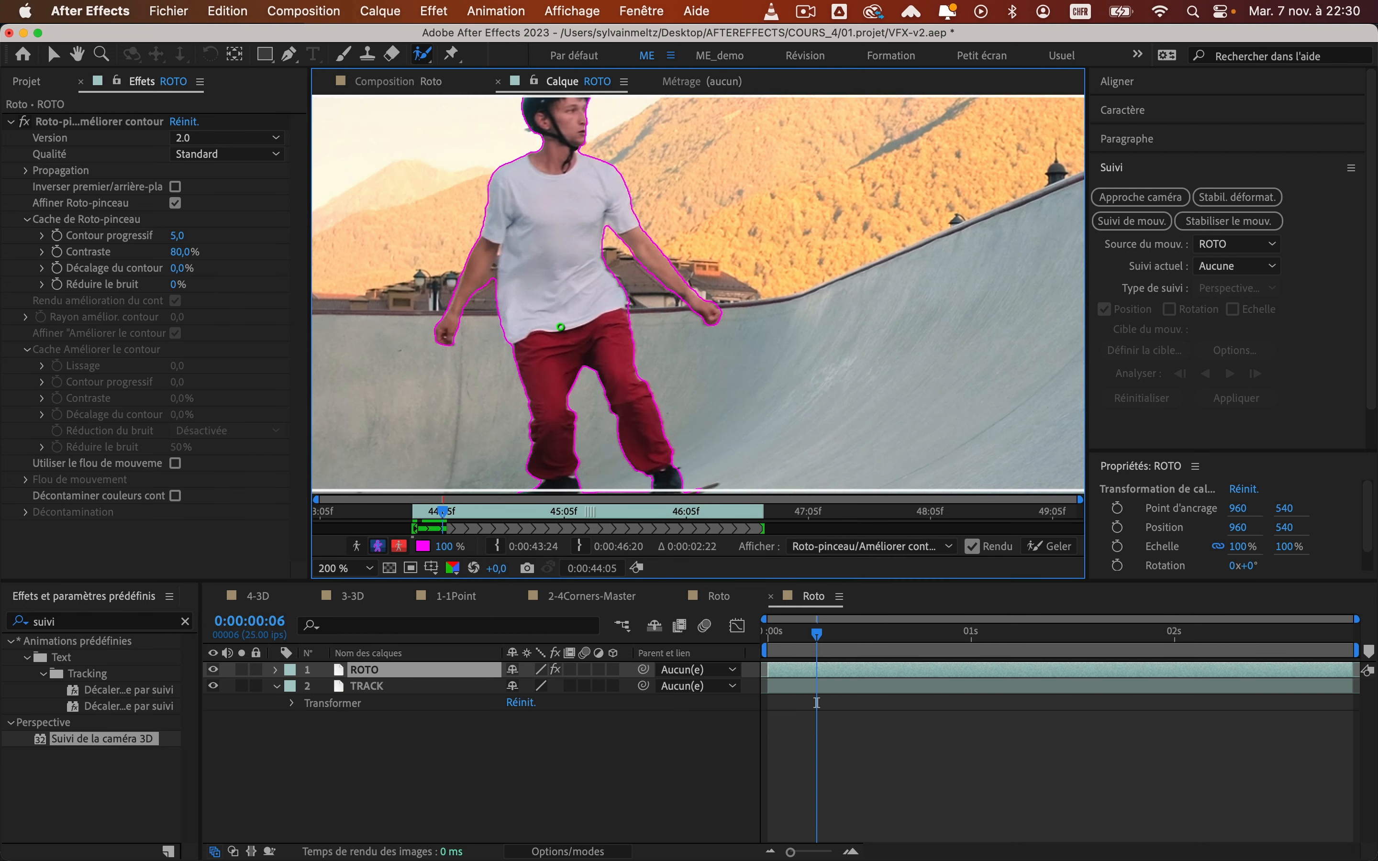
# Try to refine the selection around the skater's left-hand arm and the gap beside the shirt, and undo the strokes
pyautogui.scroll(2, 491, 256)
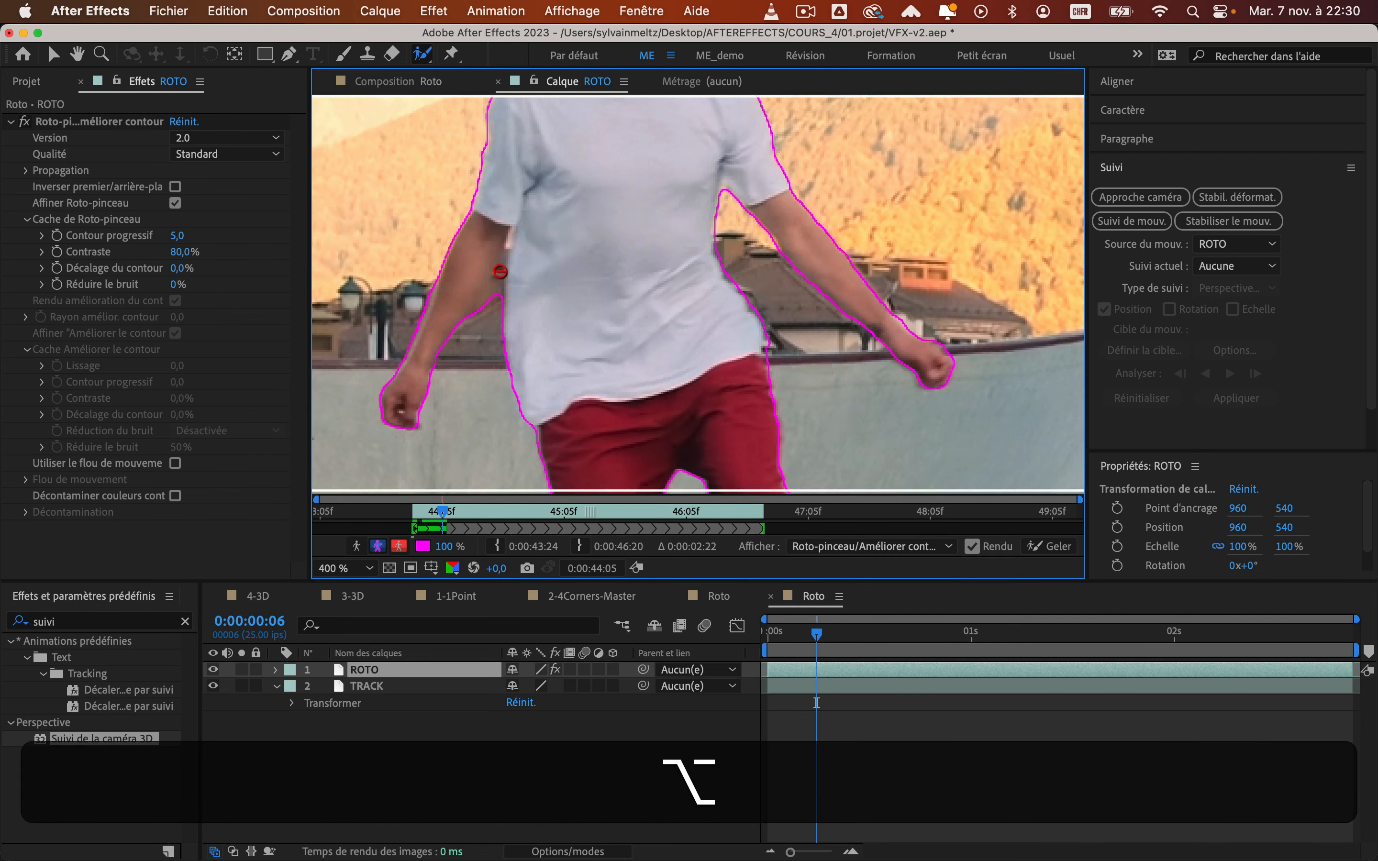
pyautogui.moveTo(422, 362); pyautogui.dragTo(483, 231)
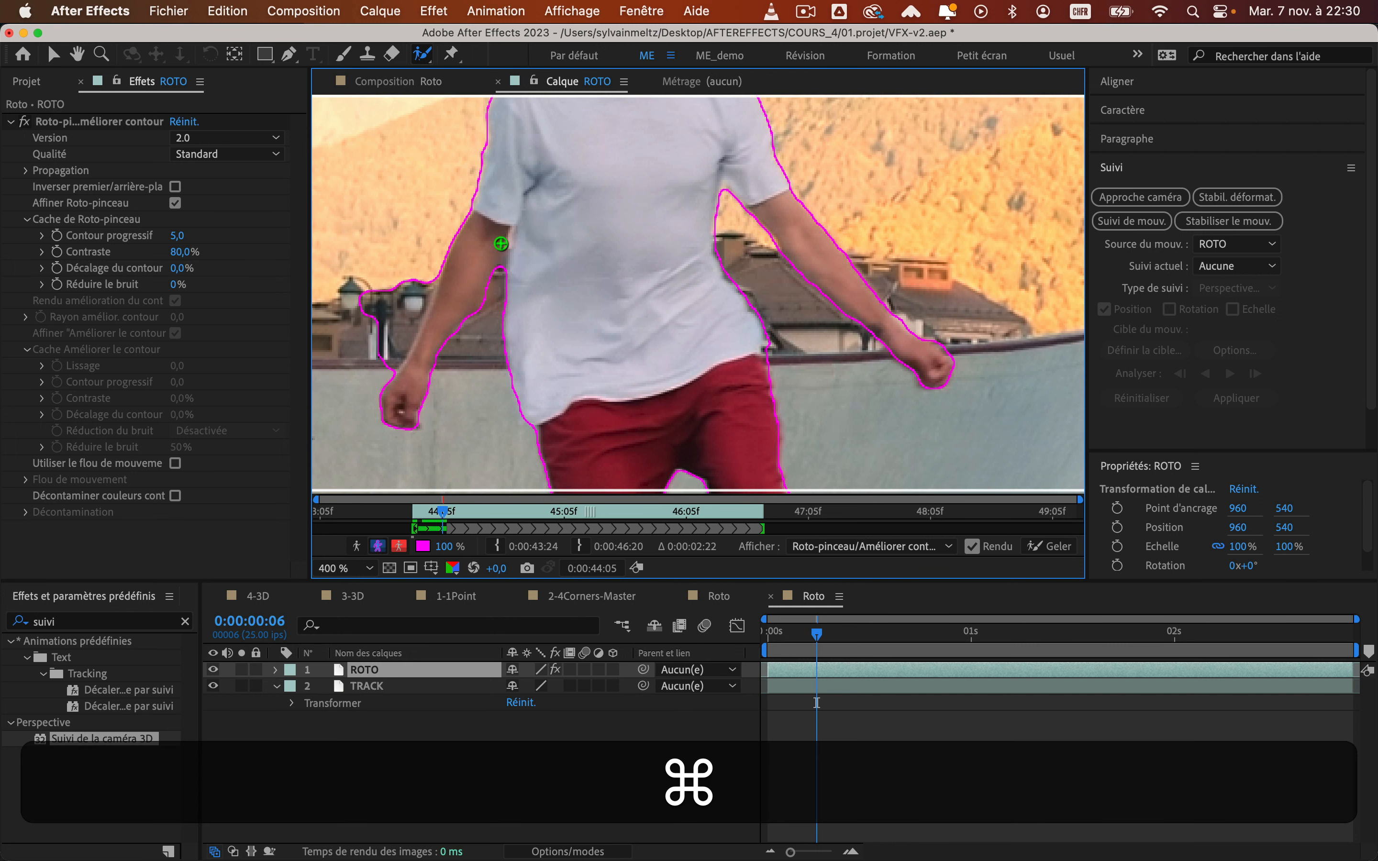
pyautogui.press('super+z')
pyautogui.press('super+z')
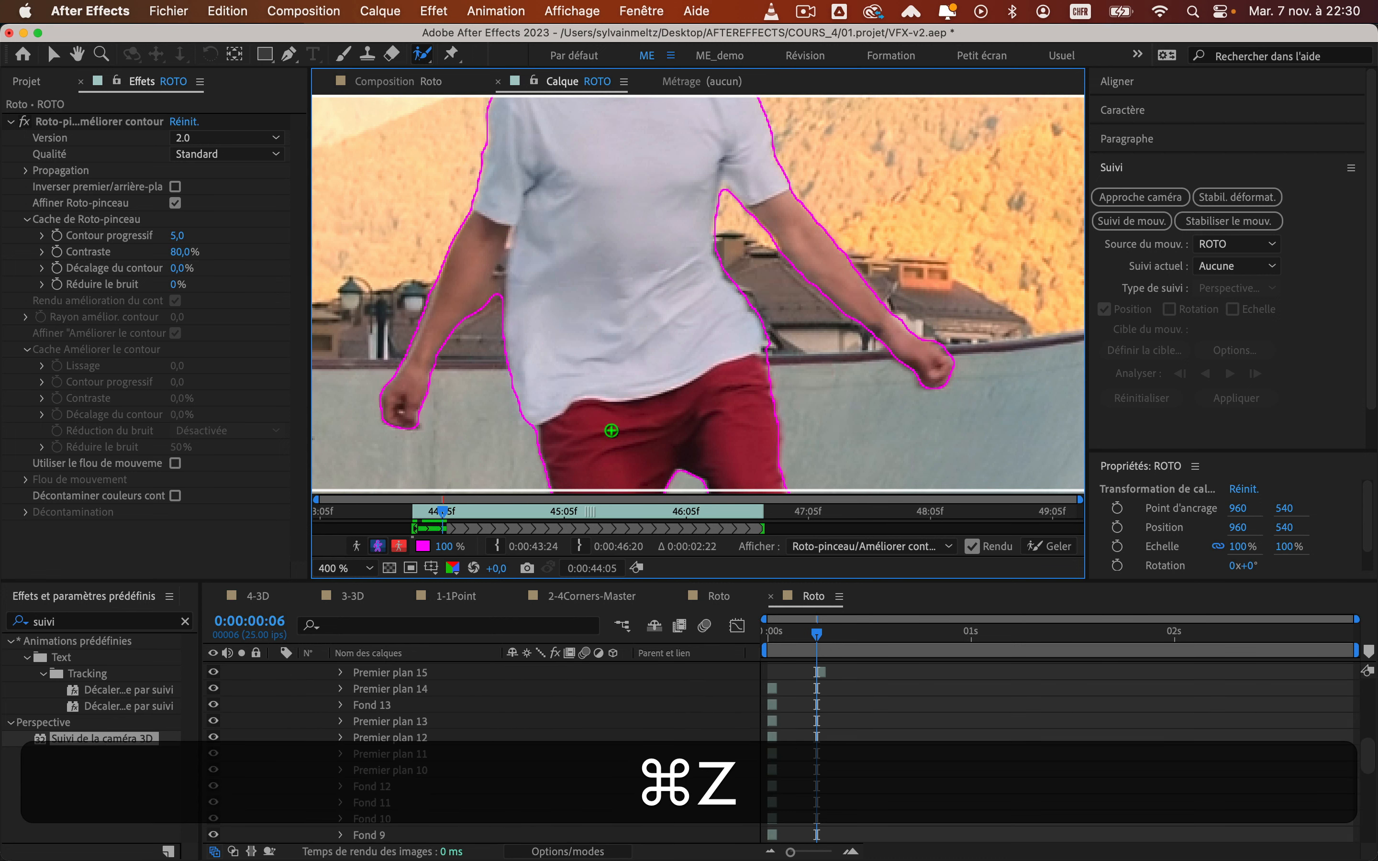
# Examine the Roto Brush strokes listed under Contours in the ROTO layer's effect, and collapse the layer's properties
pyautogui.scroll(10, 389, 696)
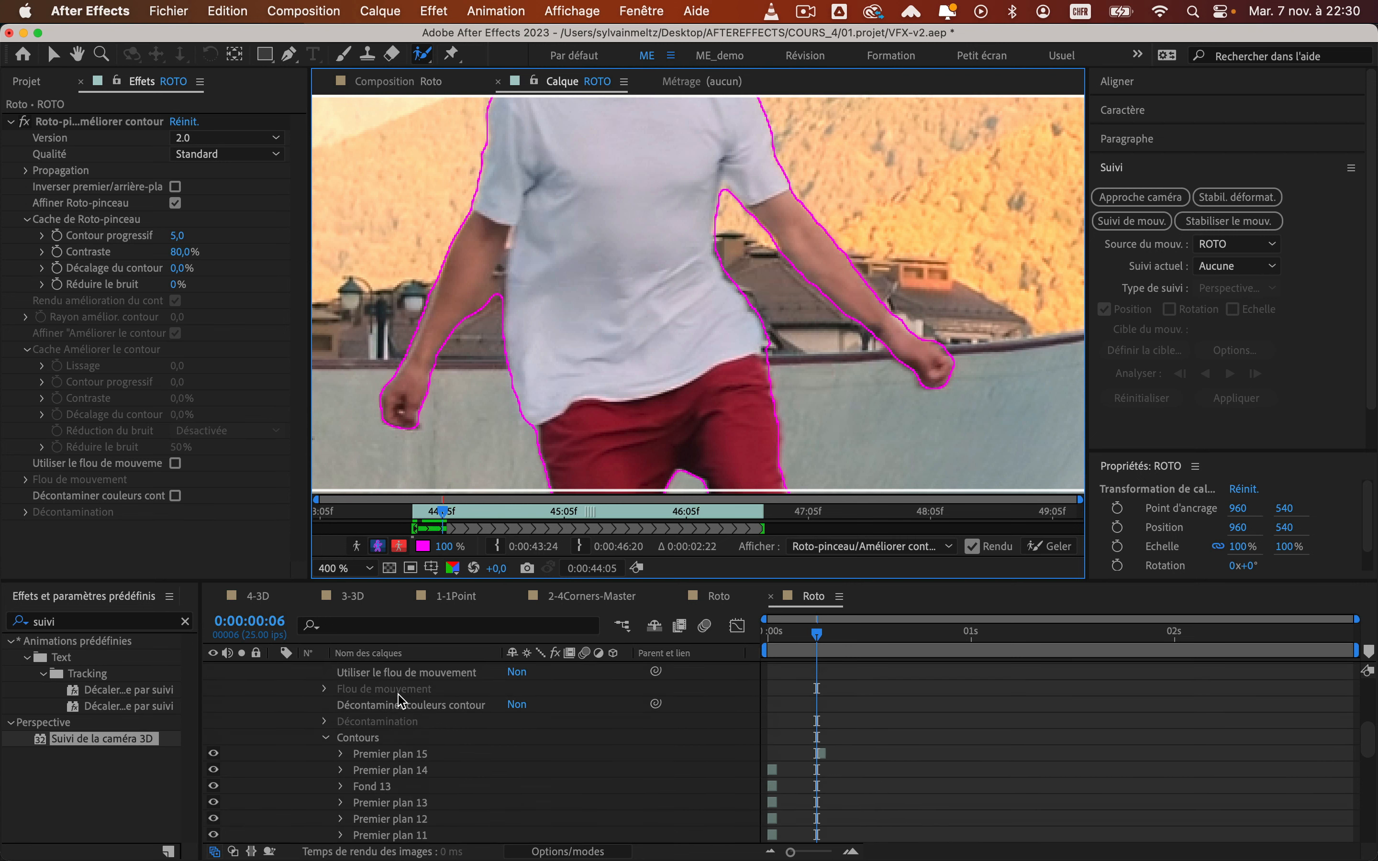
pyautogui.click(376, 672)
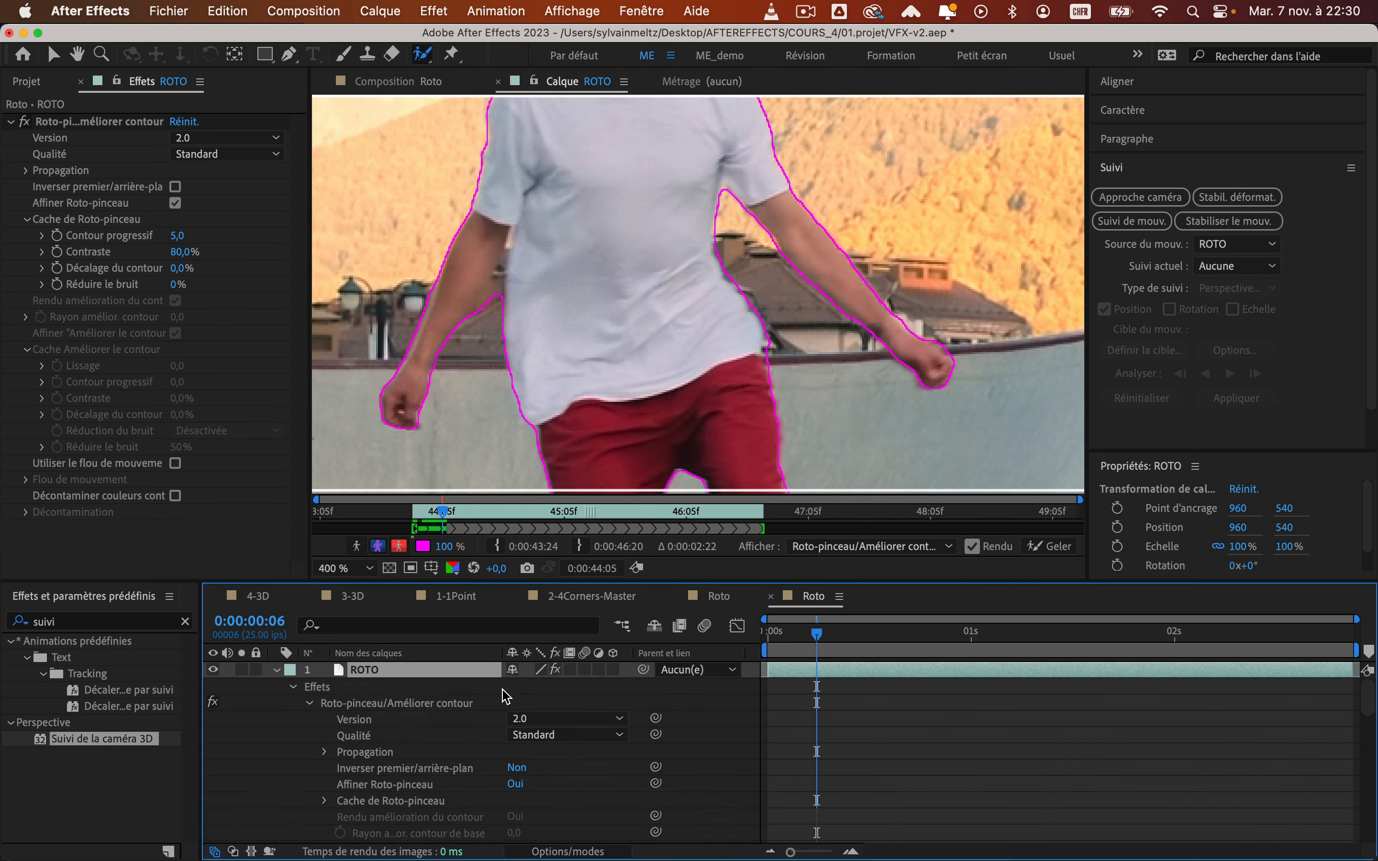
pyautogui.press('u')
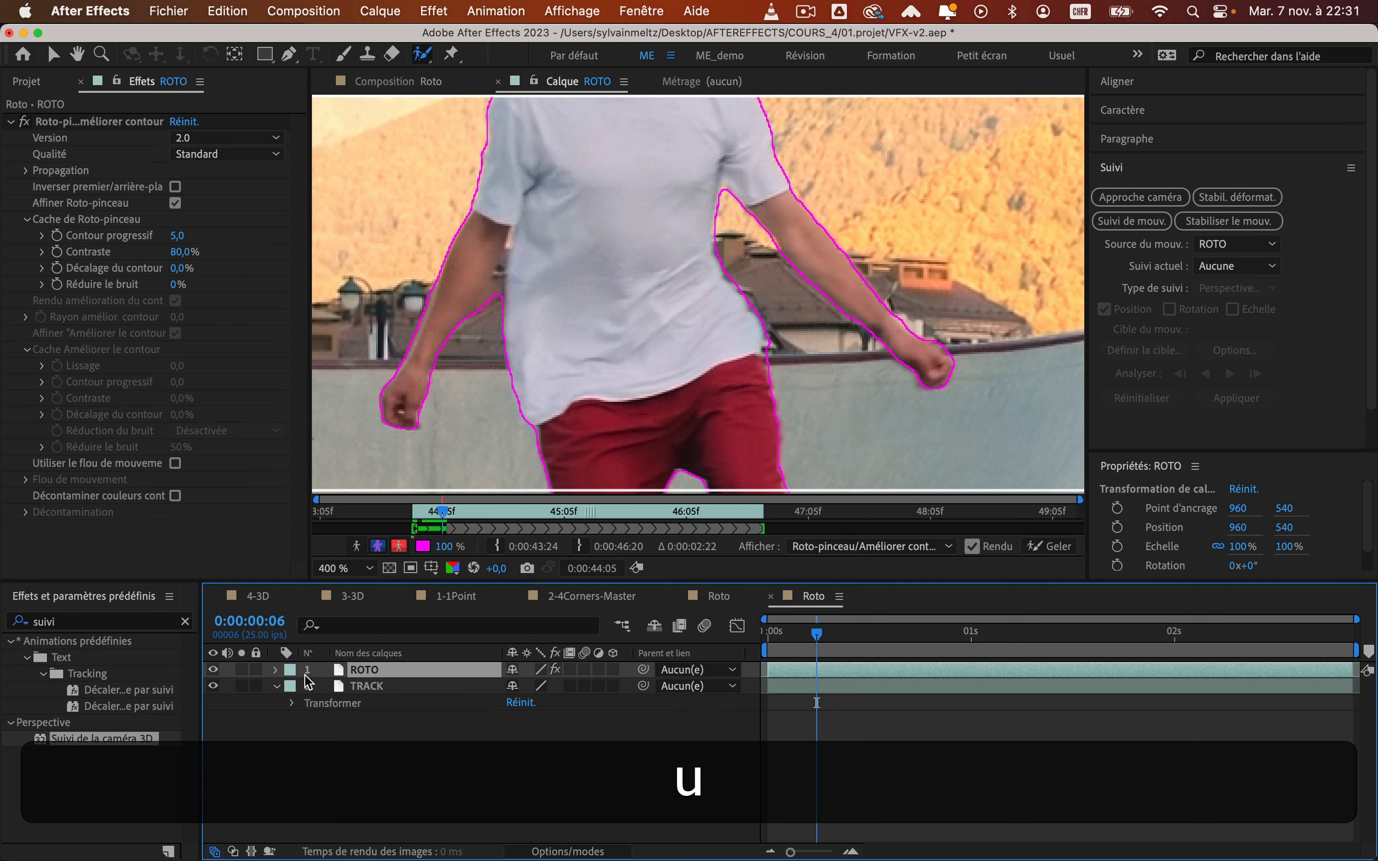
pyautogui.click(276, 670)
pyautogui.click(292, 687)
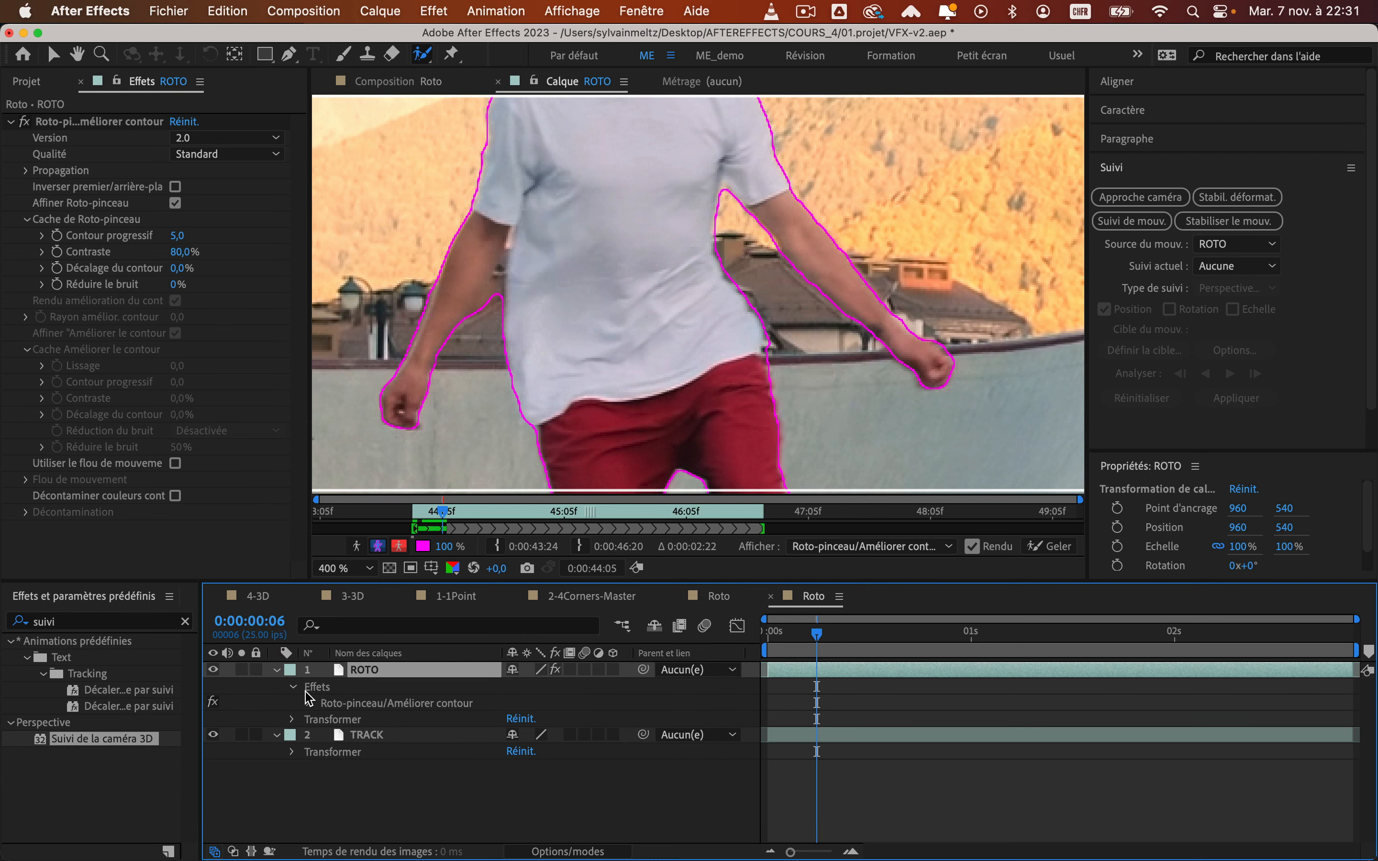
pyautogui.click(305, 703)
pyautogui.scroll(-5, 831, 749)
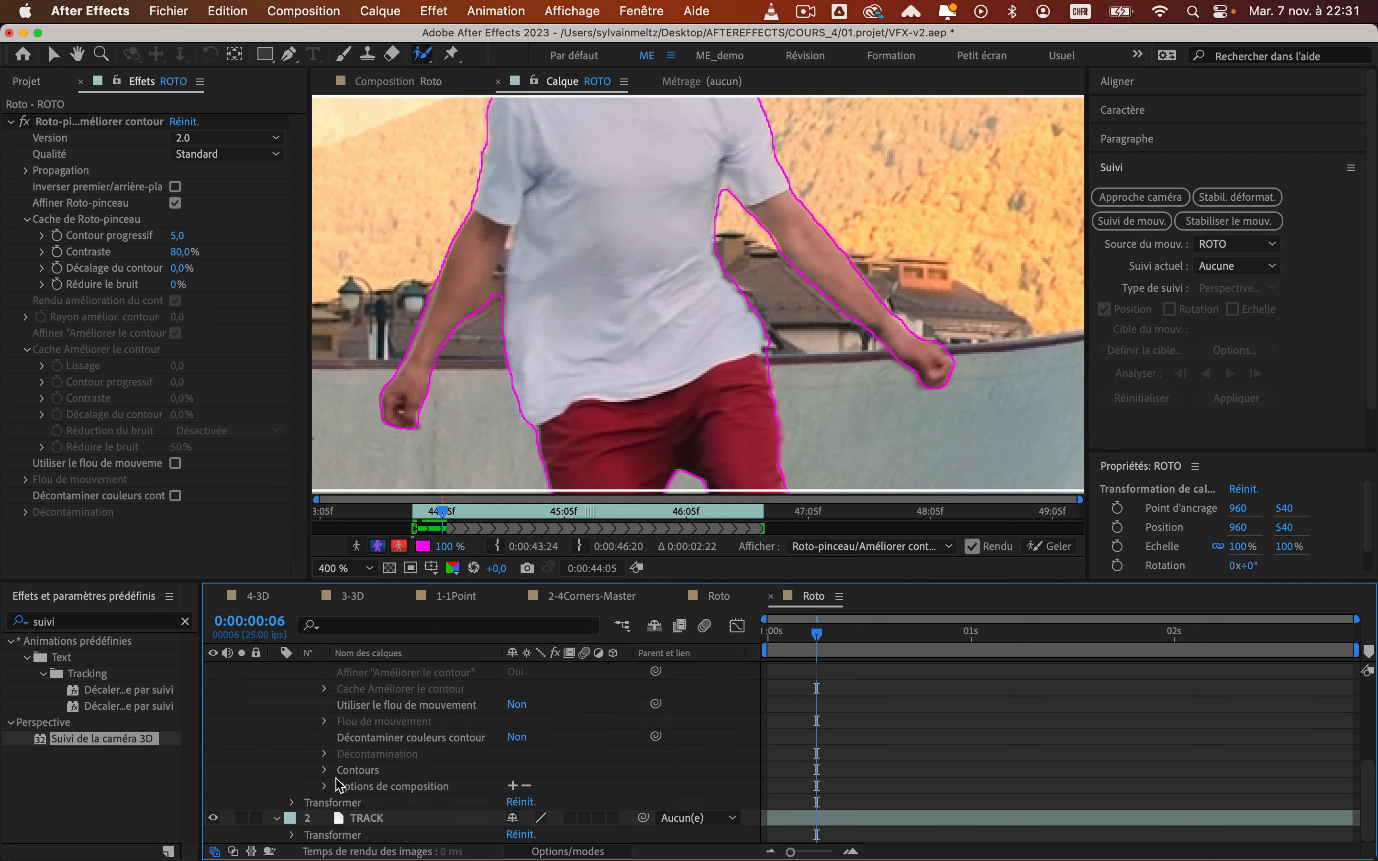
pyautogui.click(325, 770)
pyautogui.scroll(-5, 797, 731)
pyautogui.scroll(12, 791, 733)
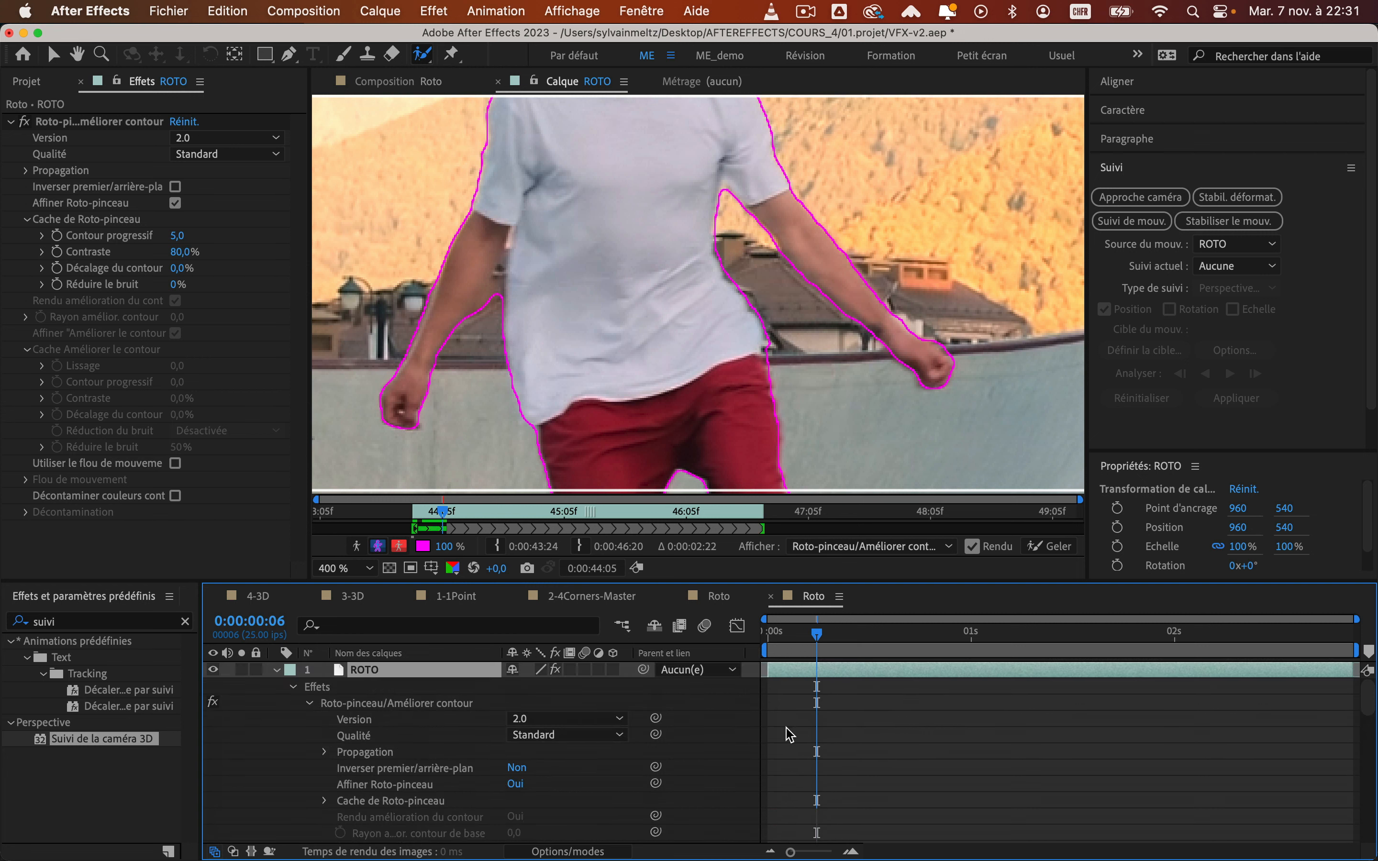
pyautogui.click(276, 669)
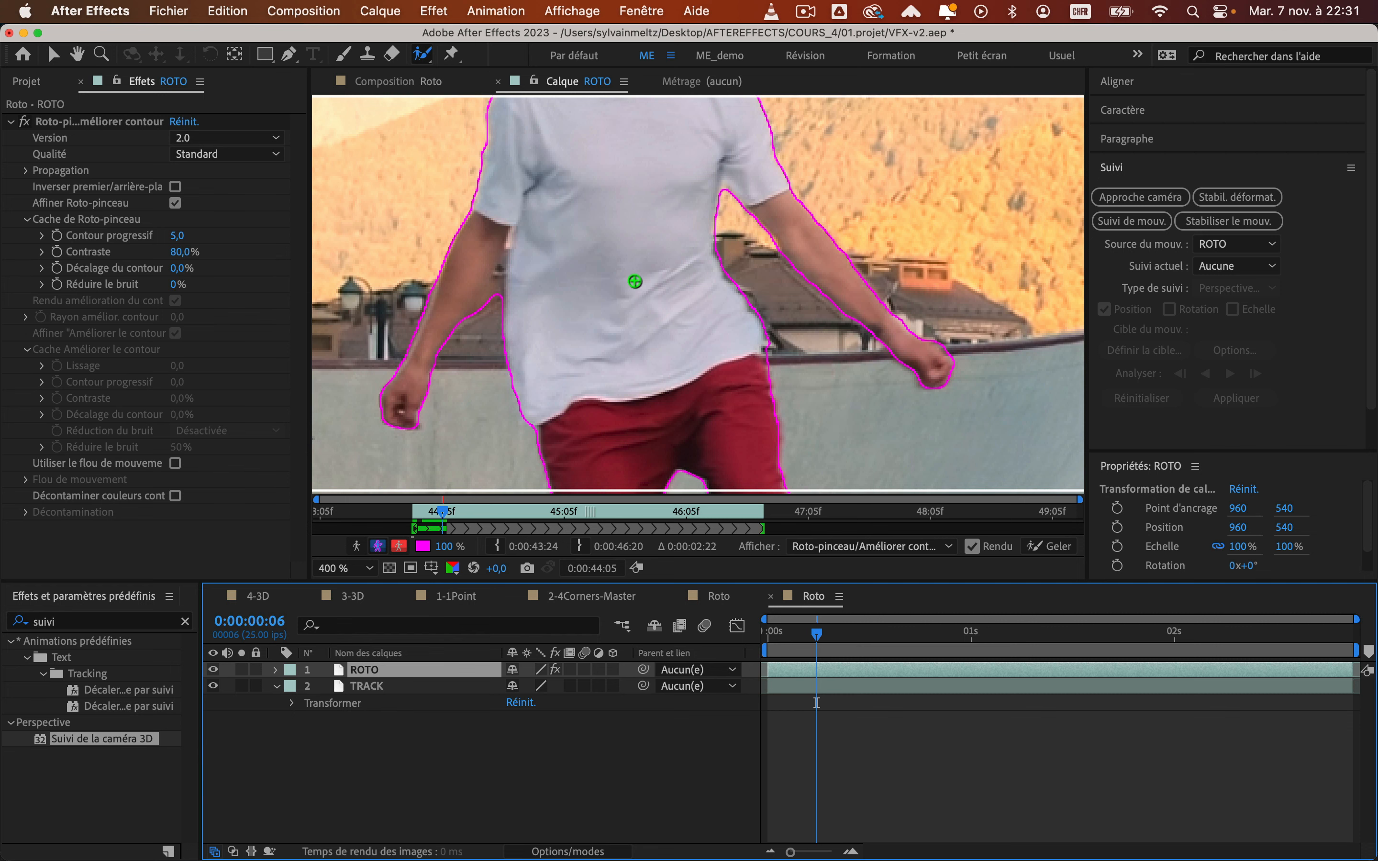
# Add the skateboard's raised right-hand tip to the Roto Brush selection at frame 0:00:00:06
pyautogui.scroll(-6, 559, 264)
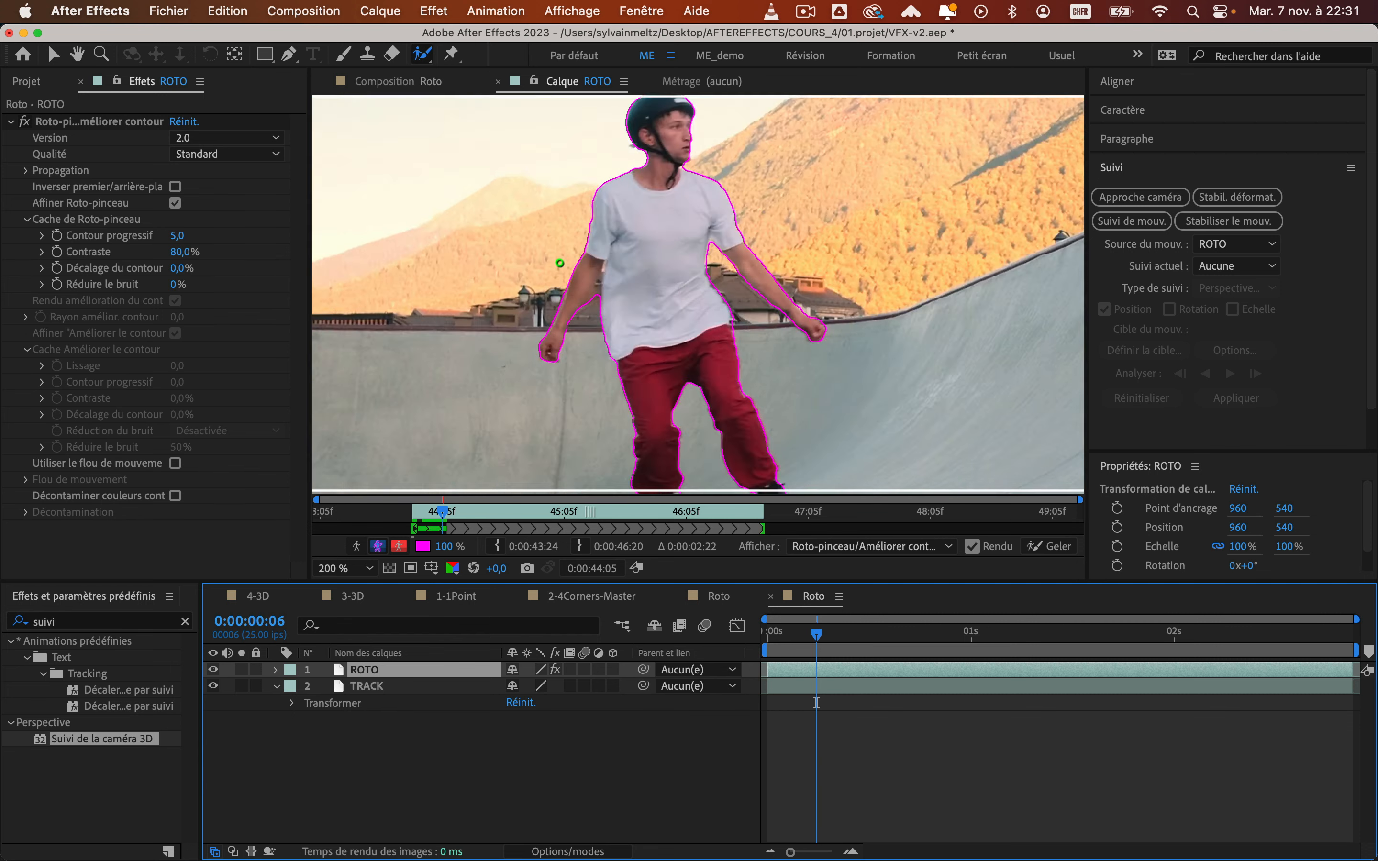
pyautogui.scroll(6, 713, 310)
pyautogui.scroll(3, 714, 310)
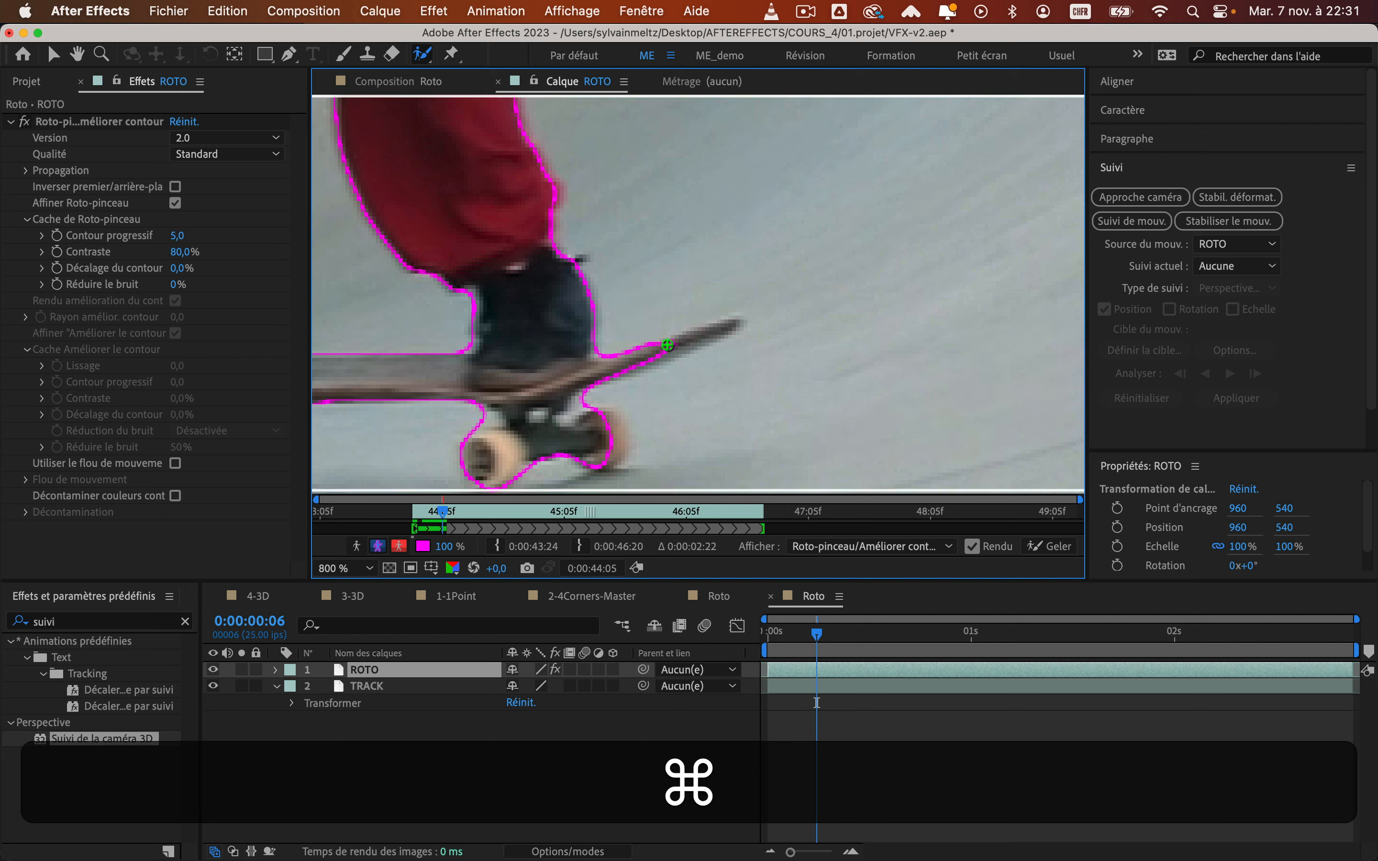
pyautogui.moveTo(686, 339); pyautogui.dragTo(718, 330)
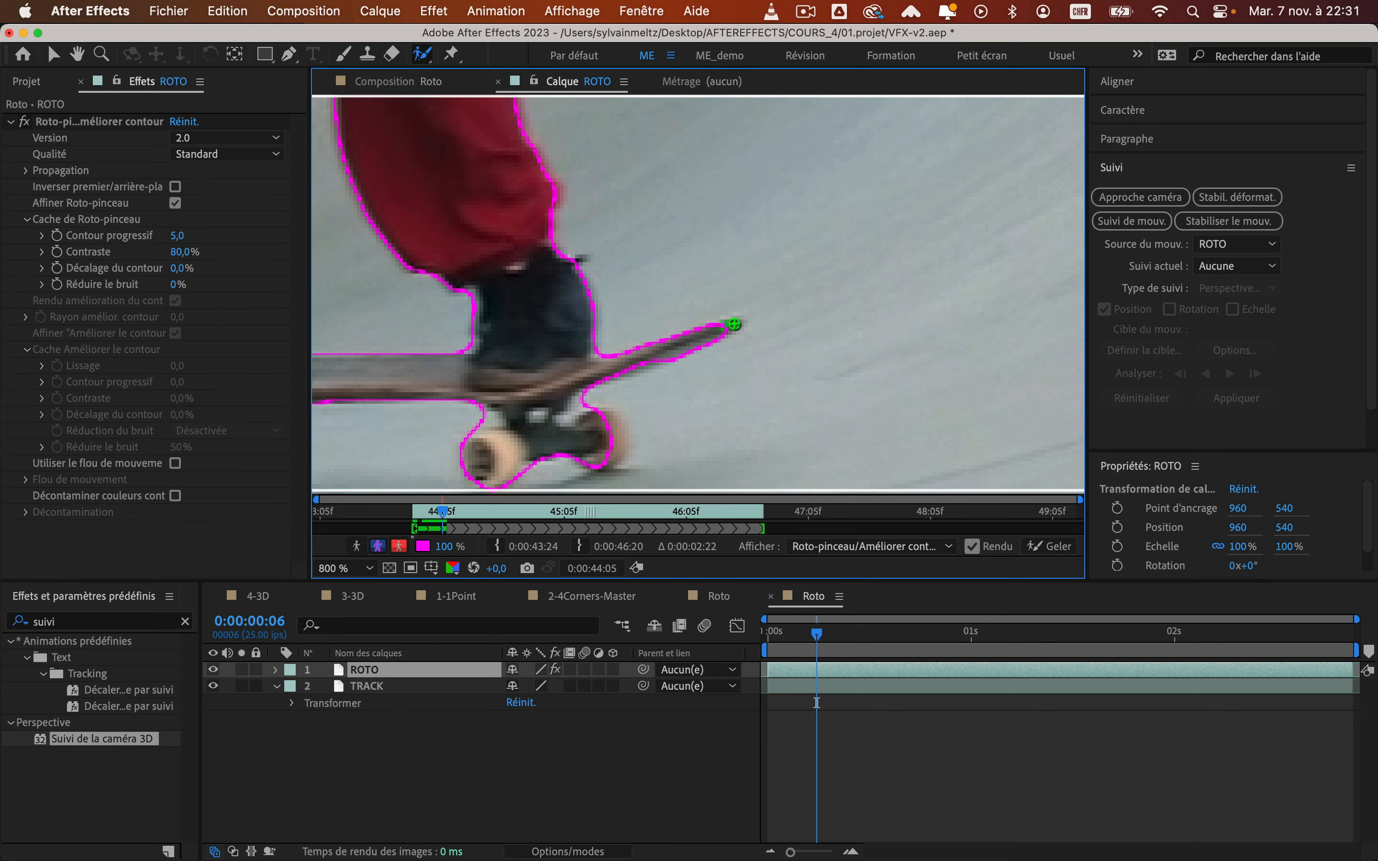
pyautogui.scroll(-4, 734, 323)
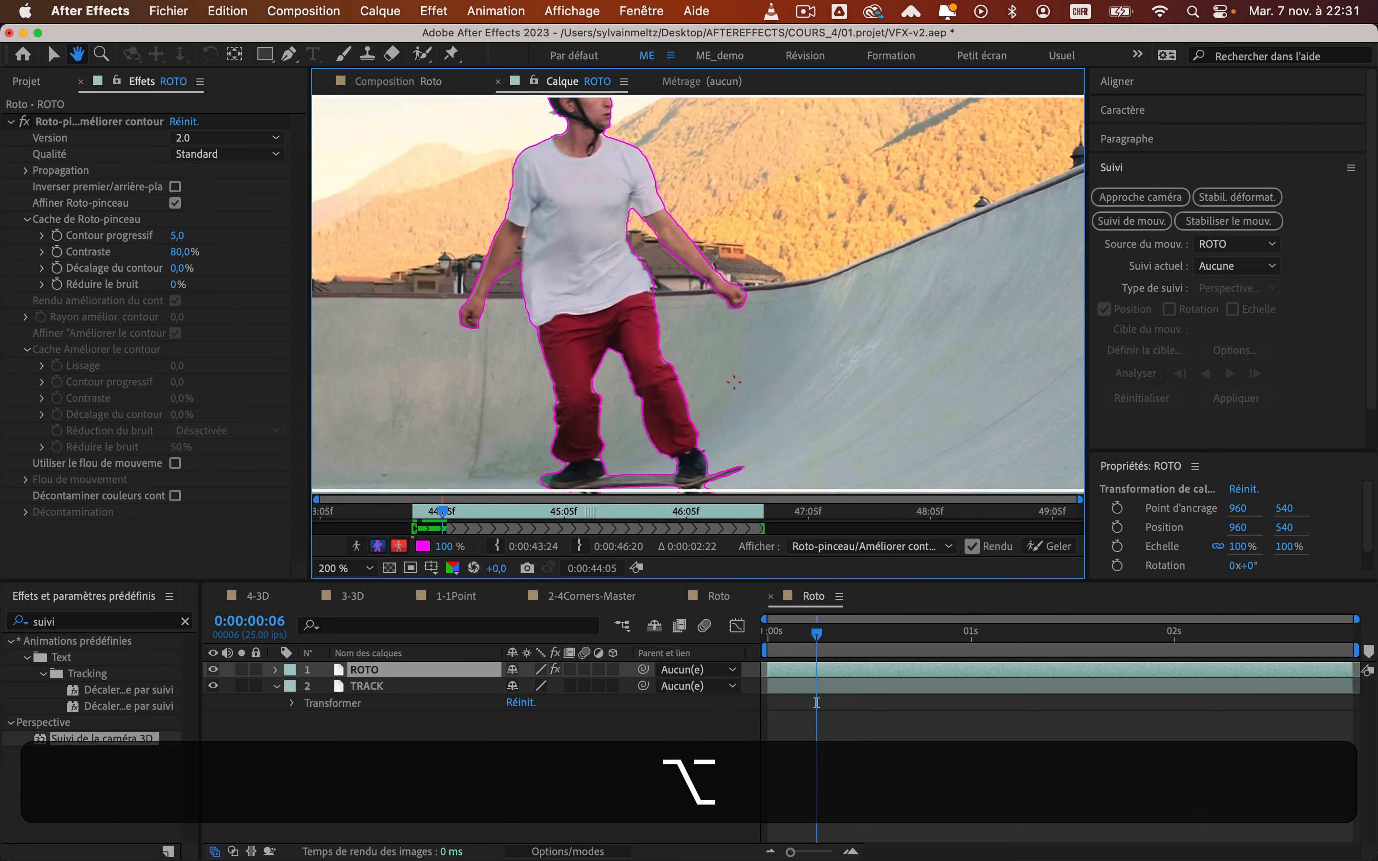
pyautogui.scroll(-1, 734, 383)
# Advance to frame 0:00:00:12 and subtract the rooftop background around the skater's left-hand fist from the Roto Brush selection
pyautogui.press('super+Right')
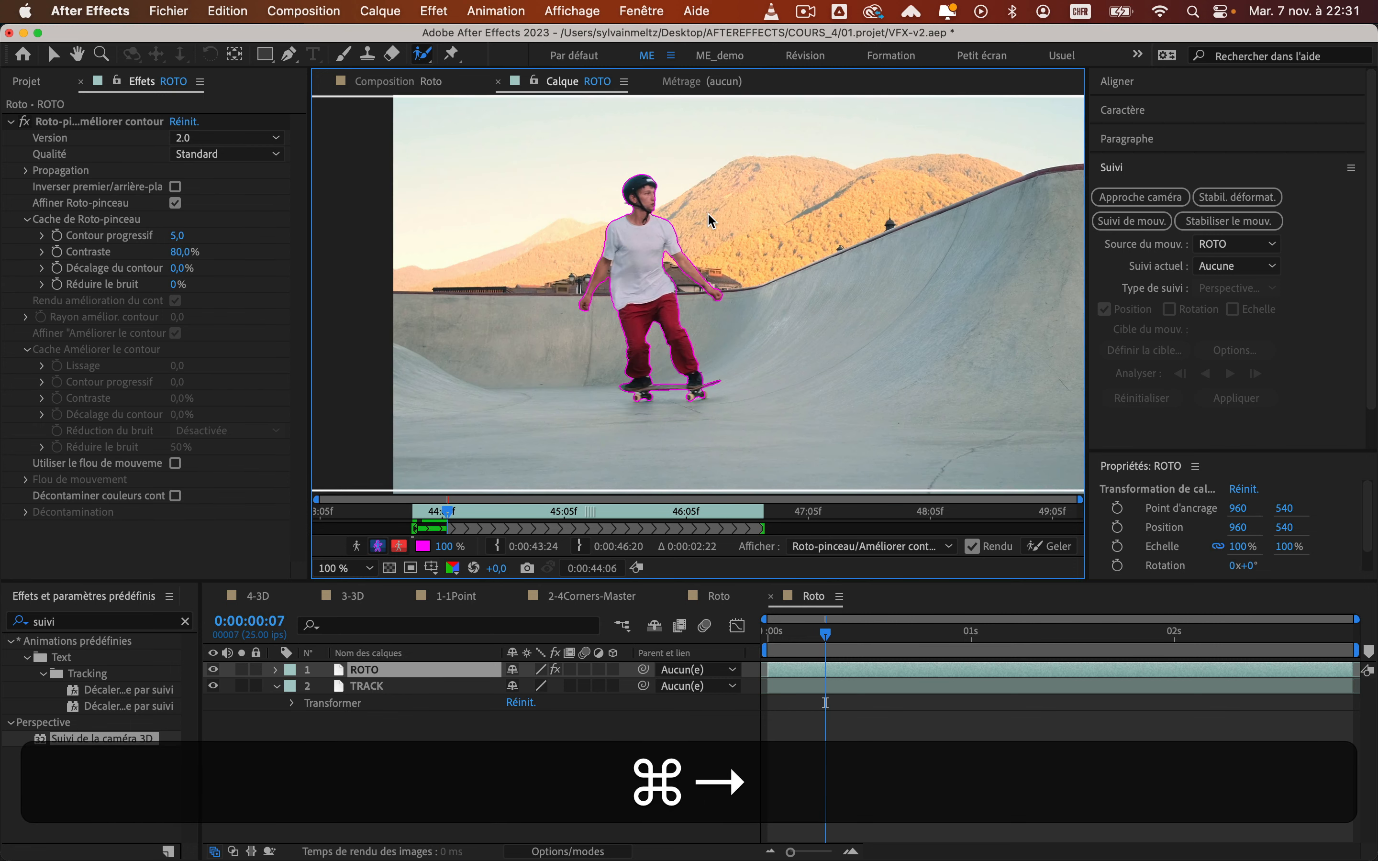
pyautogui.press('super+Right')
pyautogui.press('super+Right')
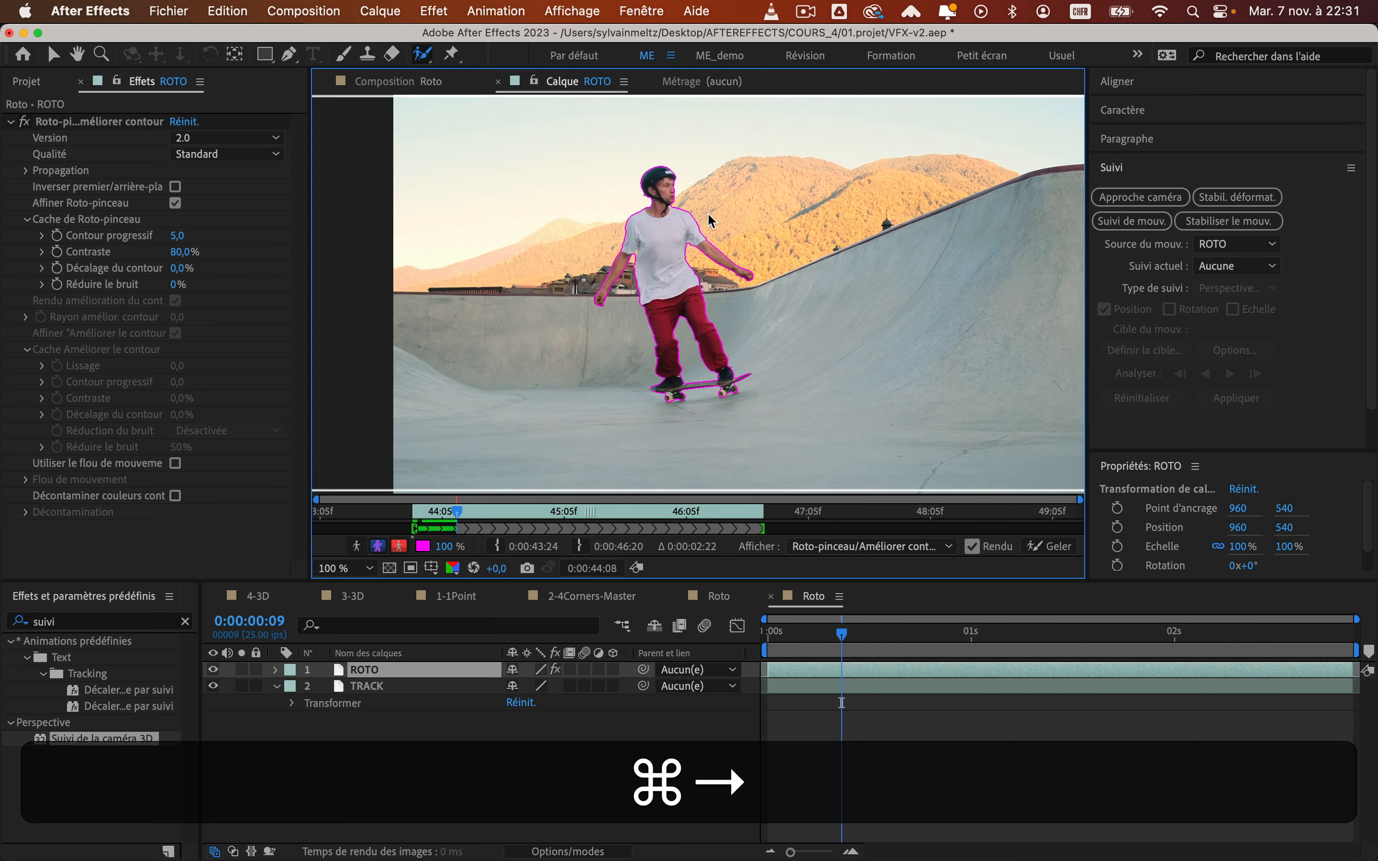
pyautogui.press('super+Right')
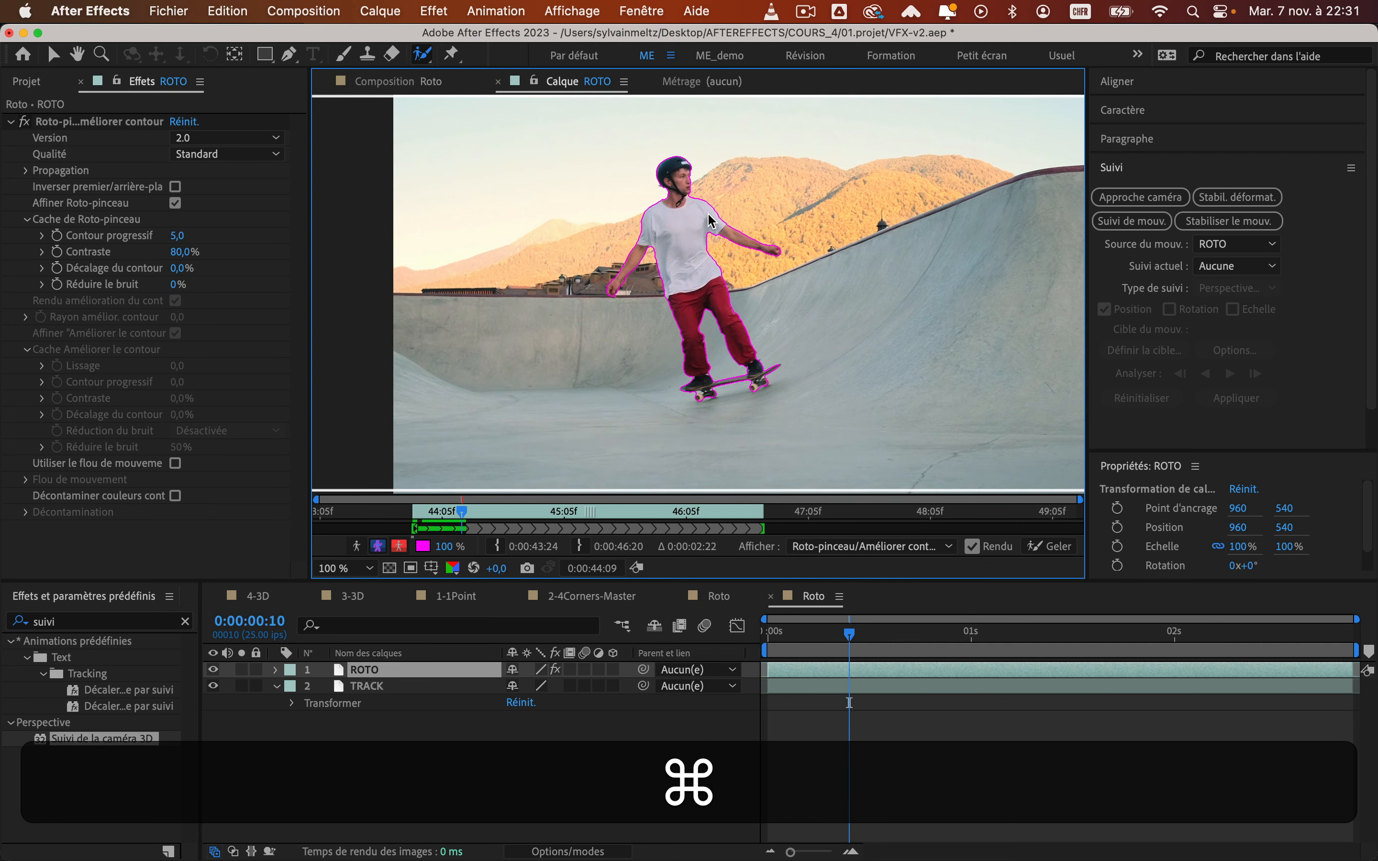
pyautogui.press('super+Right')
pyautogui.press('super+Right')
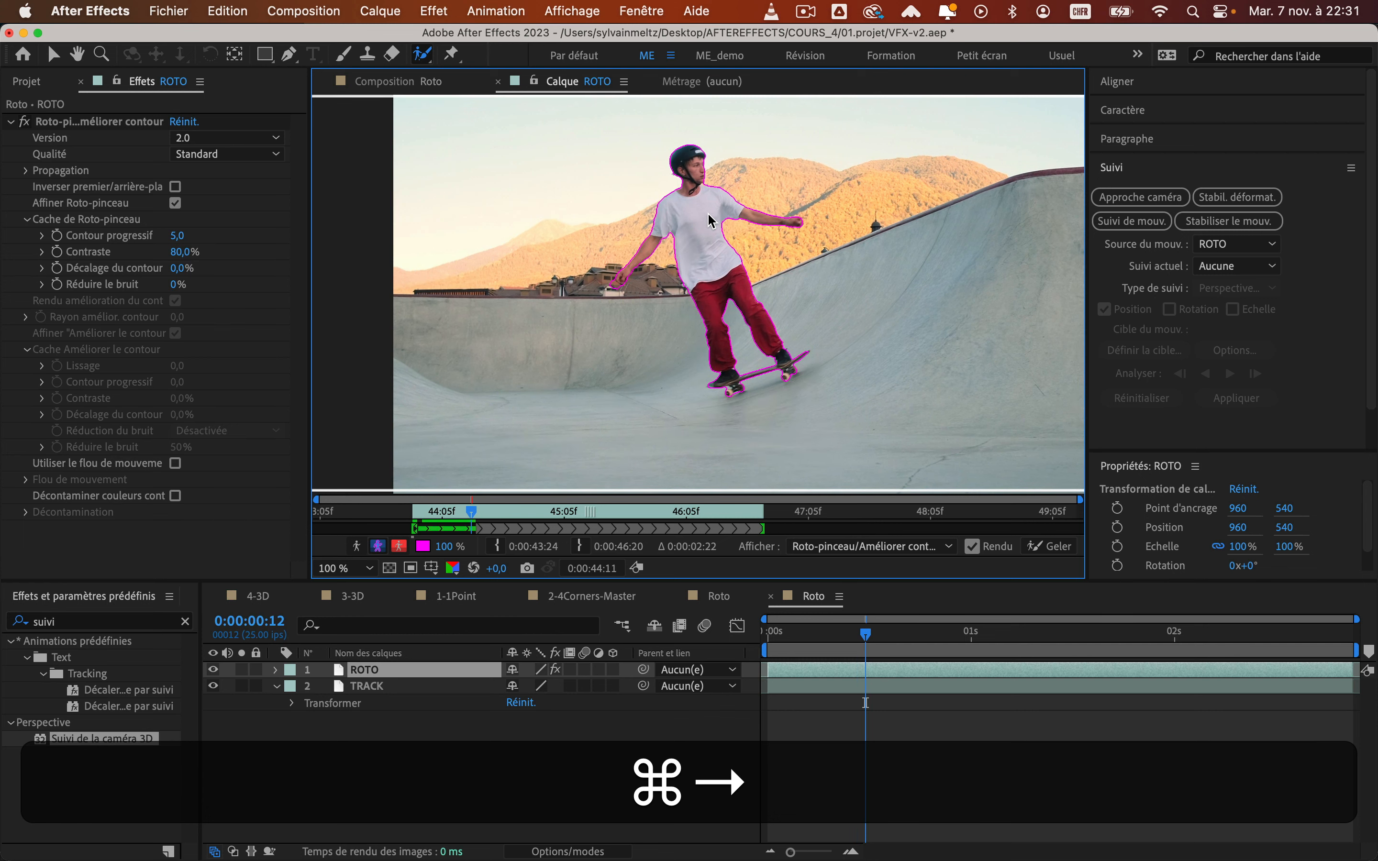
pyautogui.press('super+Left')
pyautogui.press('super+Right')
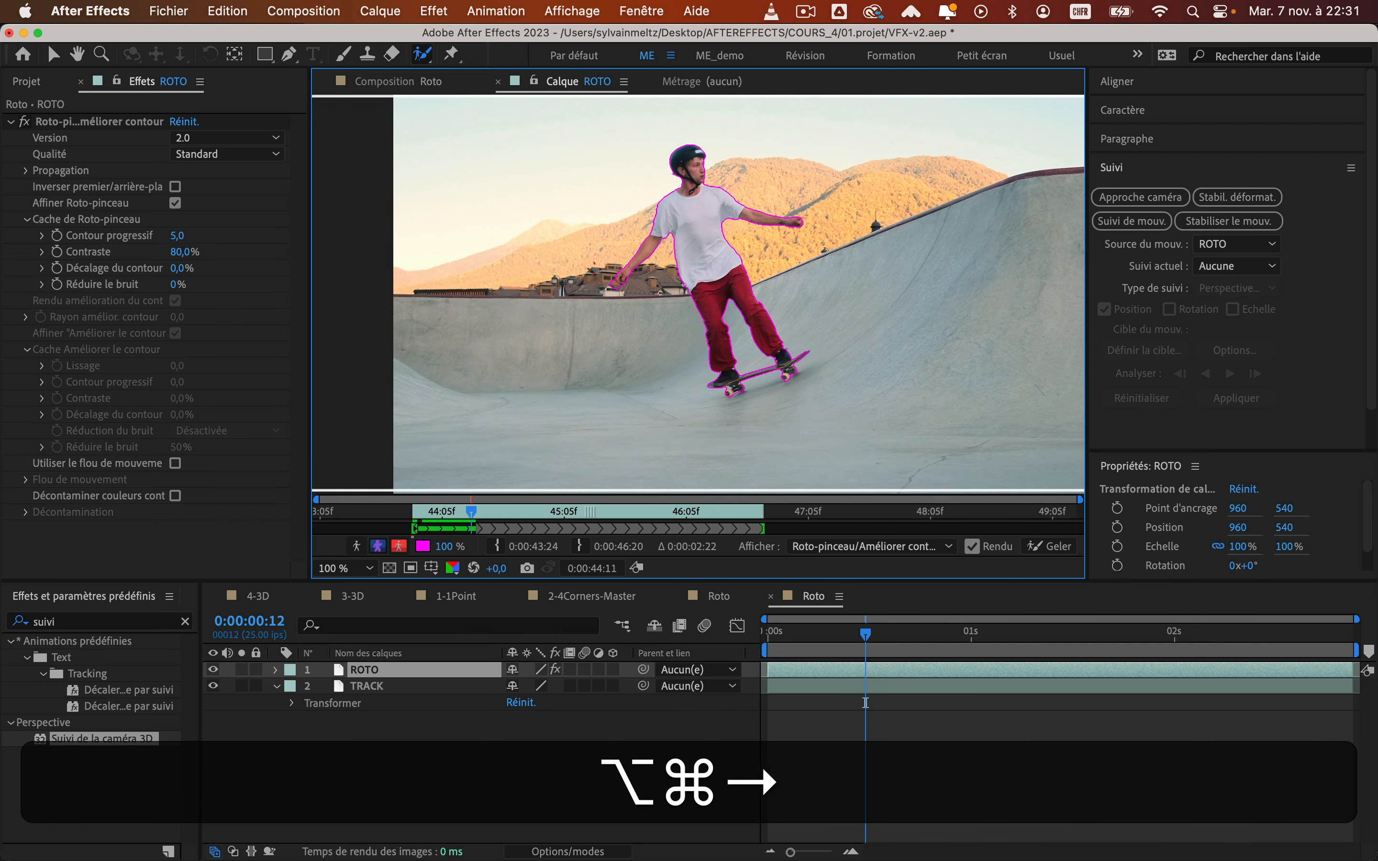
pyautogui.scroll(4, 608, 288)
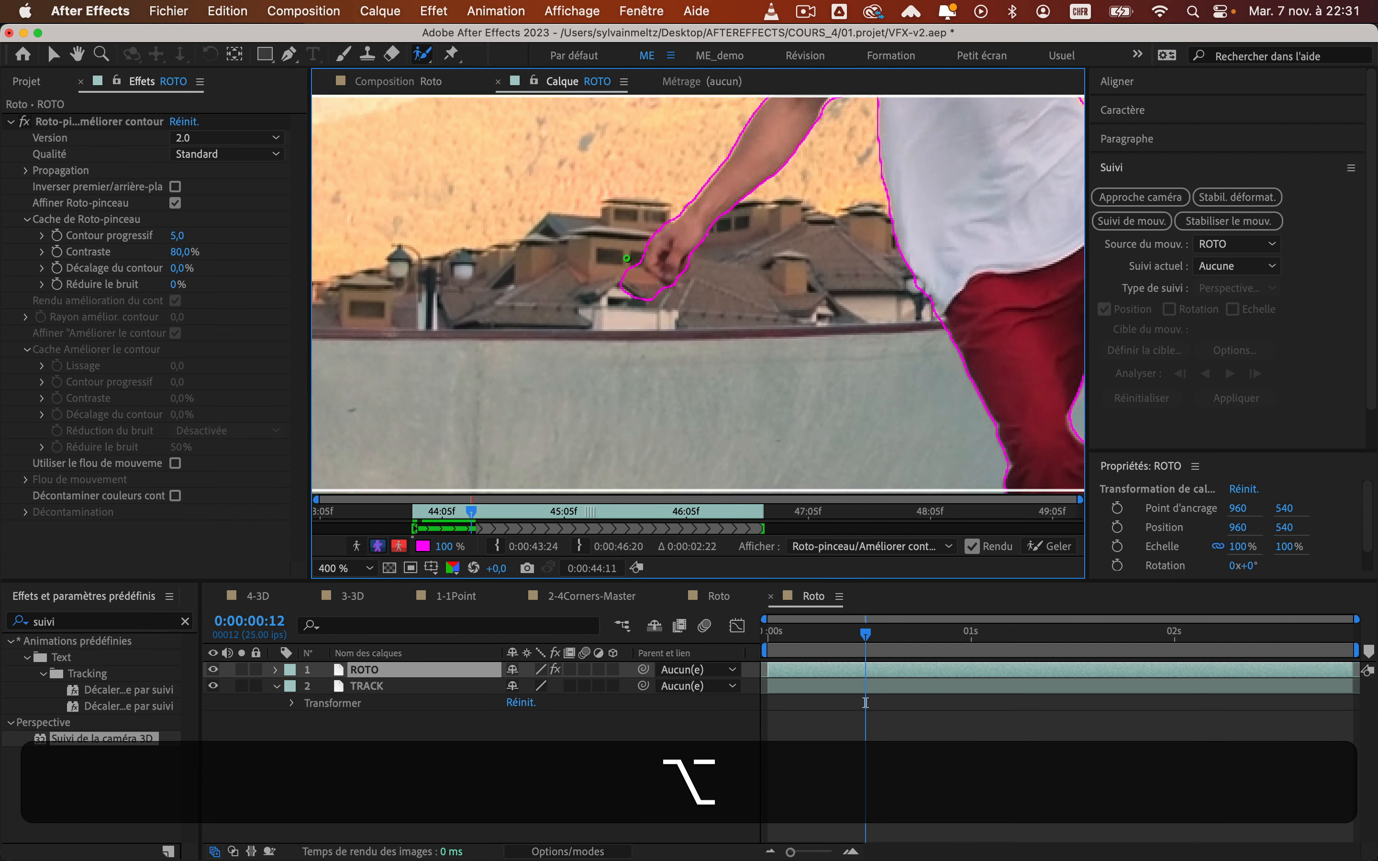
pyautogui.moveTo(609, 257); pyautogui.dragTo(655, 300)
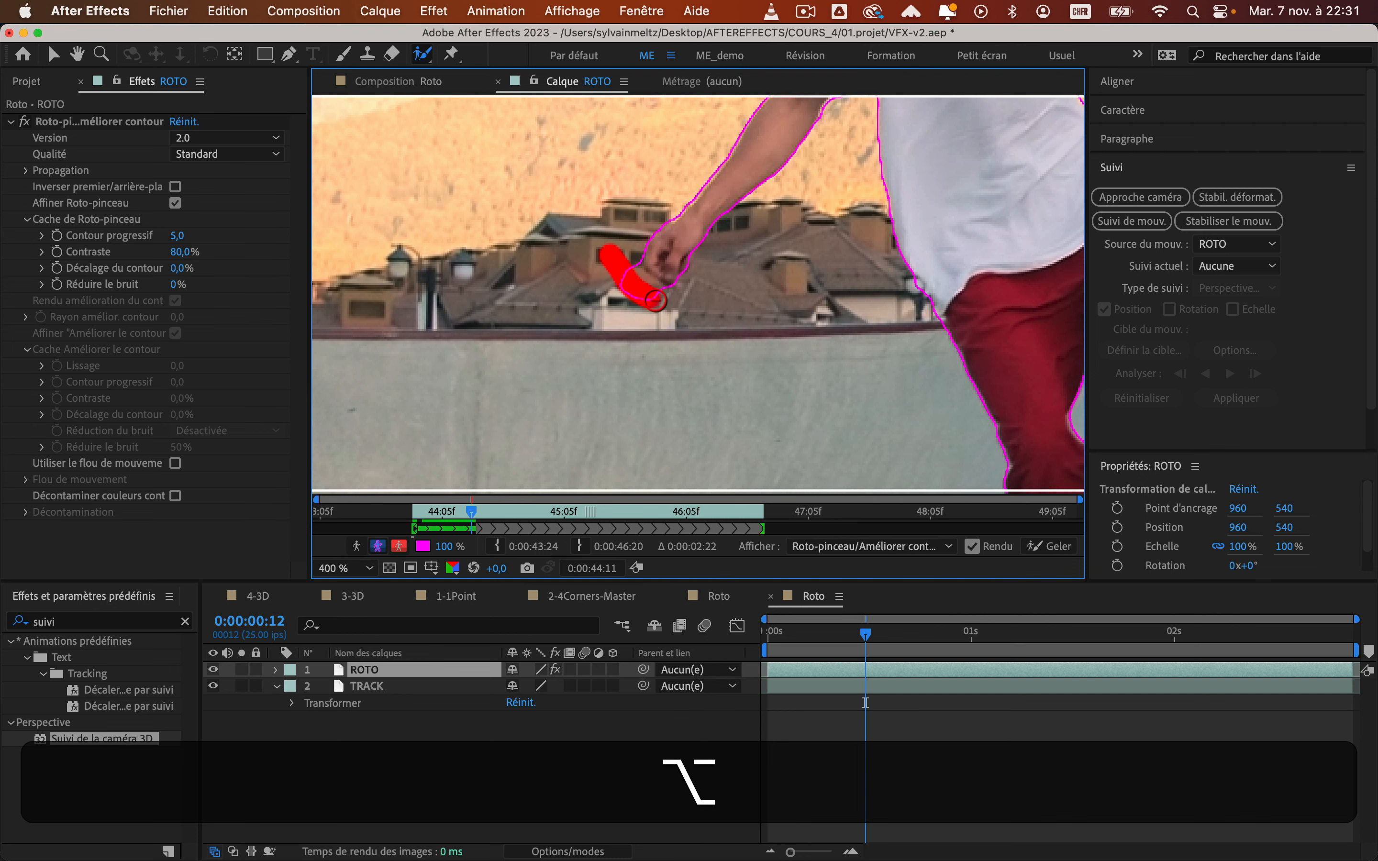
pyautogui.scroll(-4, 683, 280)
pyautogui.hscroll(5, 842, 326)
pyautogui.scroll(2, 842, 326)
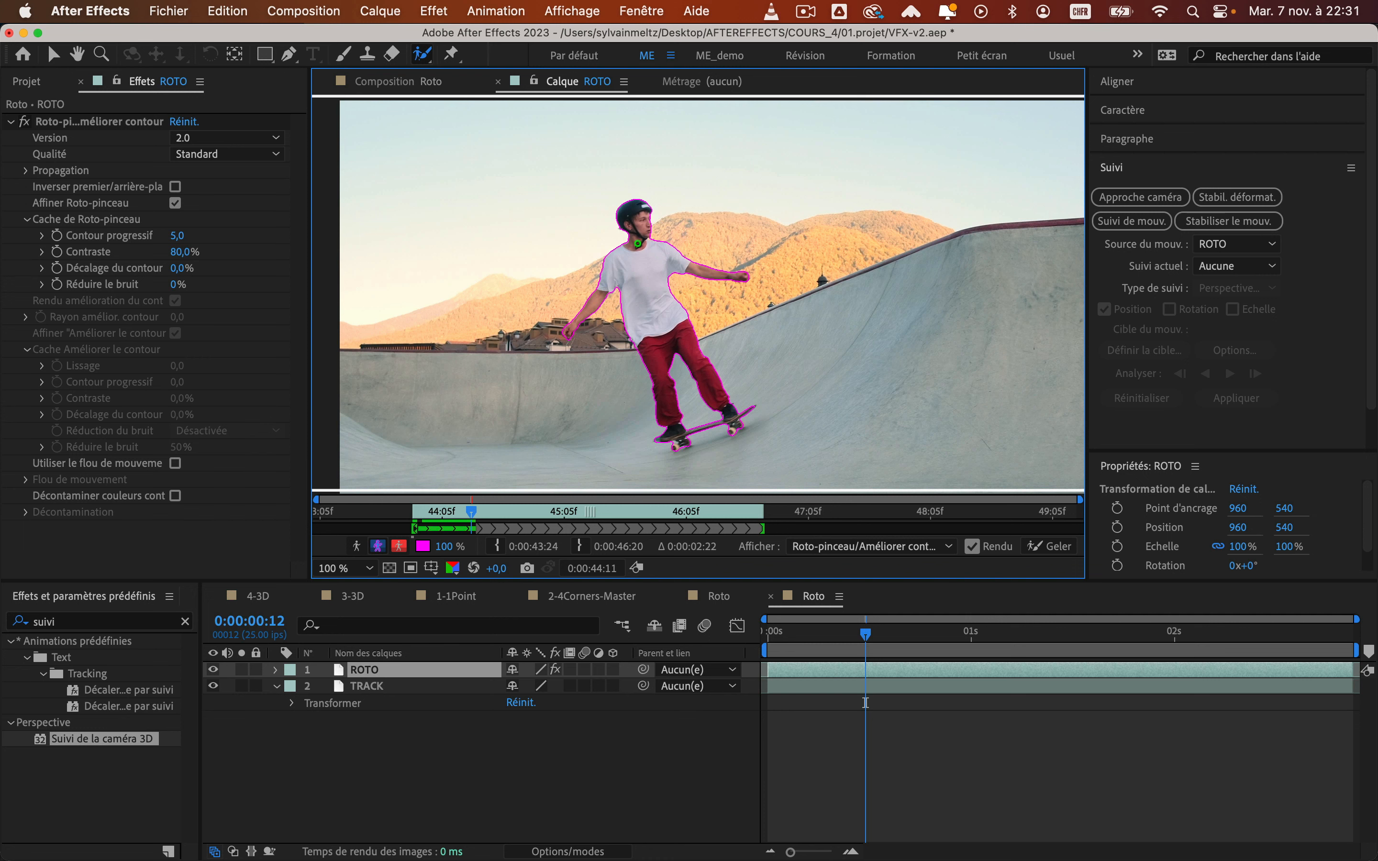
# Examine the Roto Brush outline around the skater frame by frame from 0:00:00:12 to 0:00:00:19
pyautogui.moveTo(953, 232); pyautogui.dragTo(863, 221)
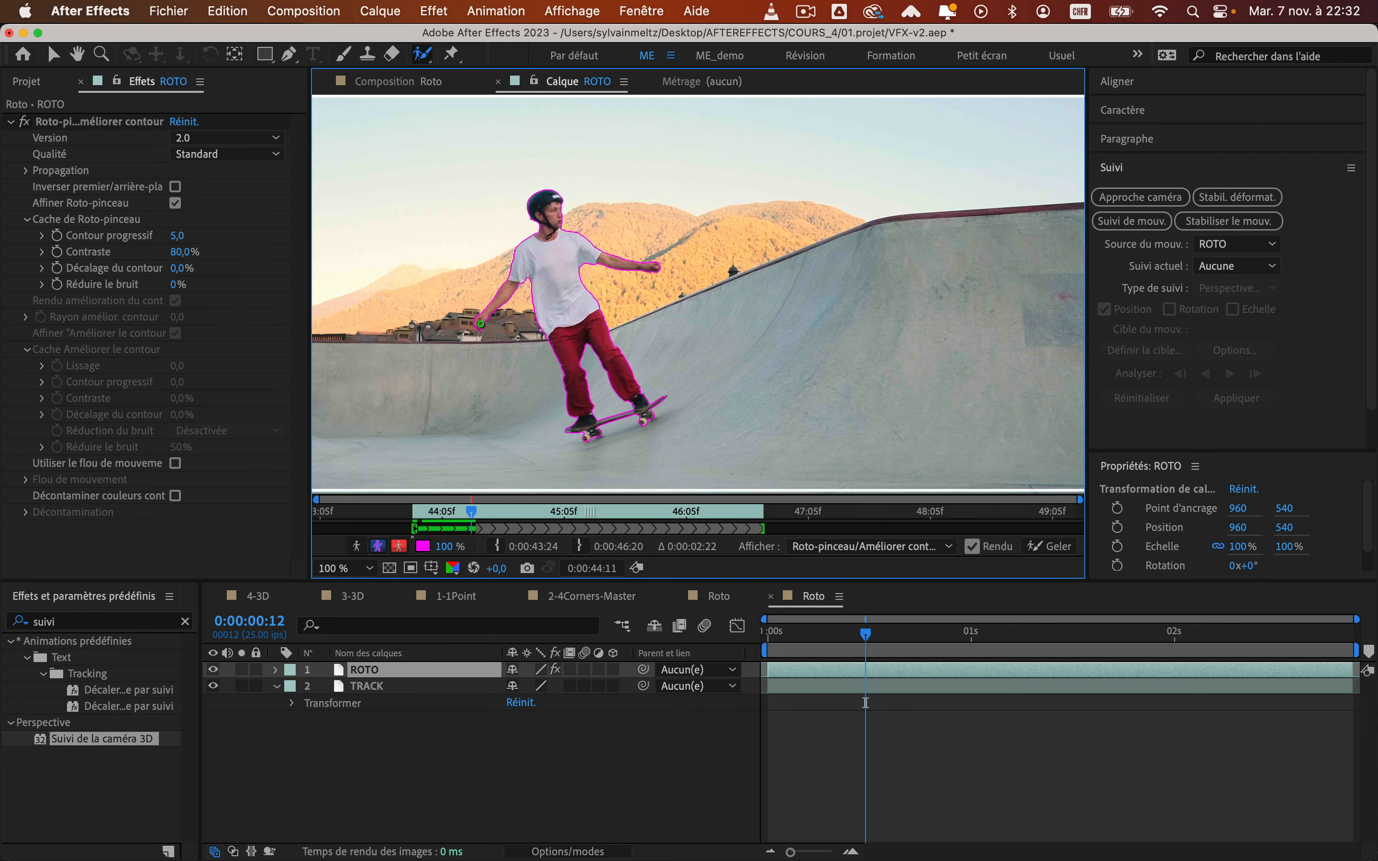
pyautogui.scroll(4, 480, 323)
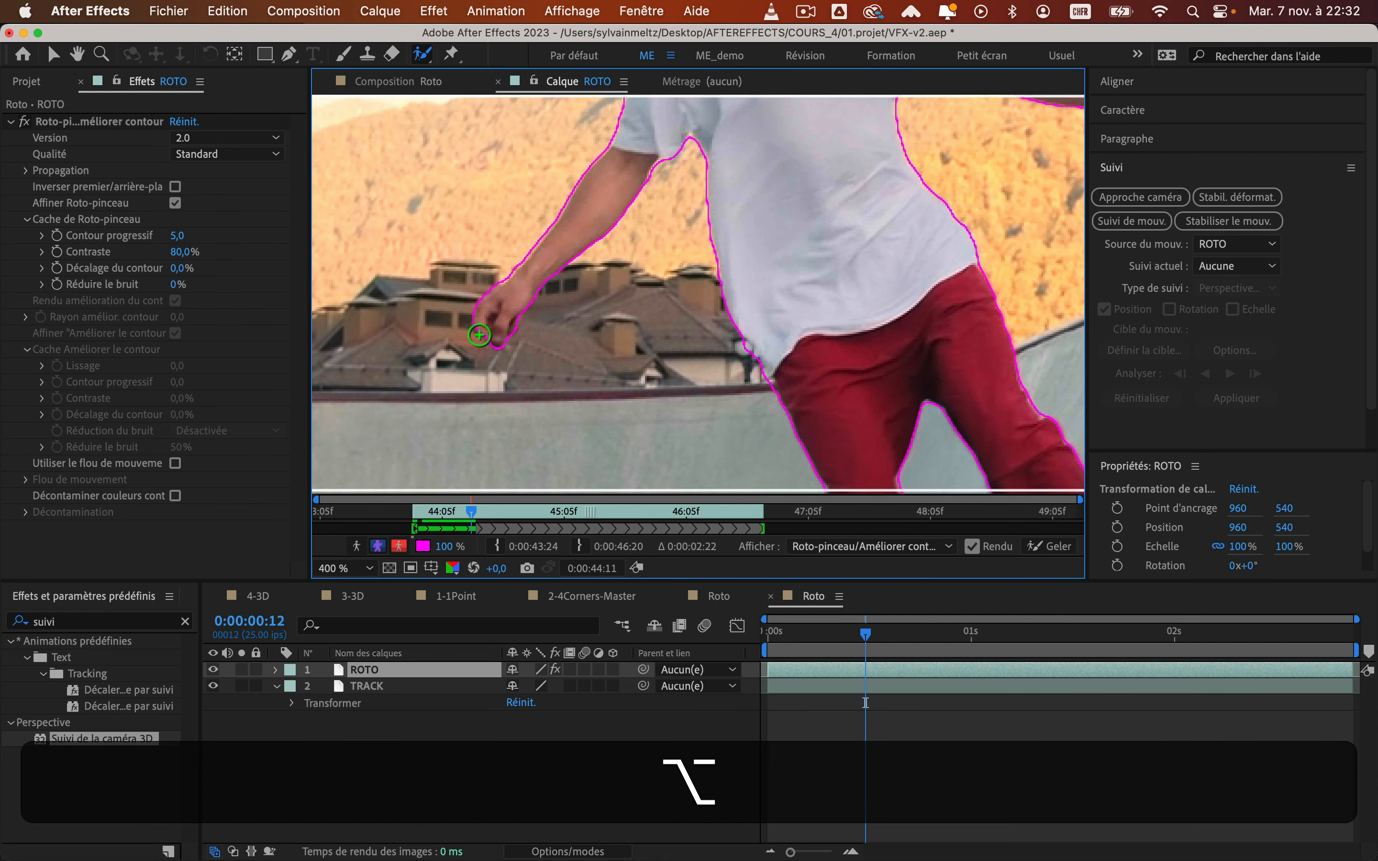
pyautogui.scroll(-2, 611, 271)
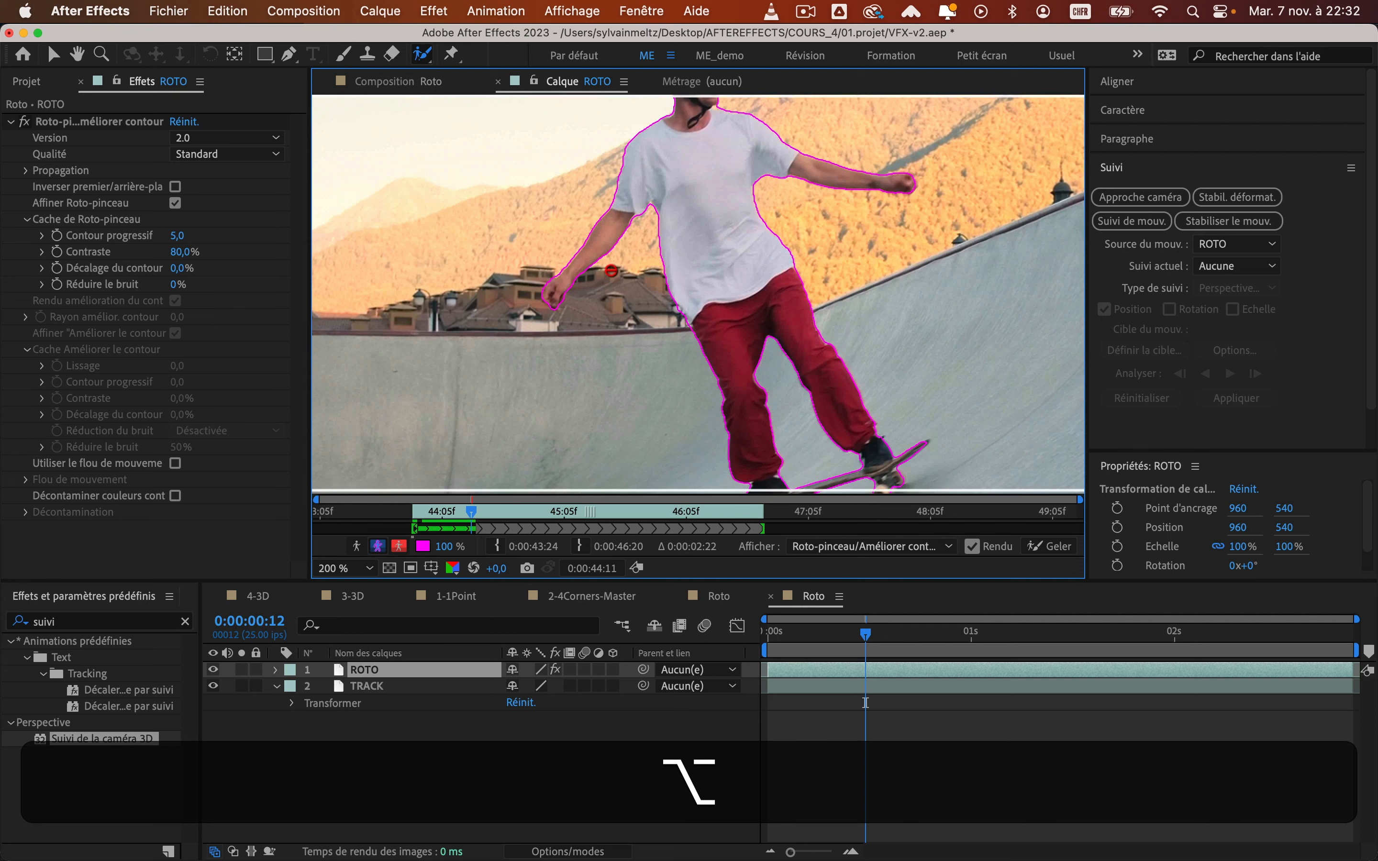
pyautogui.scroll(-1, 611, 272)
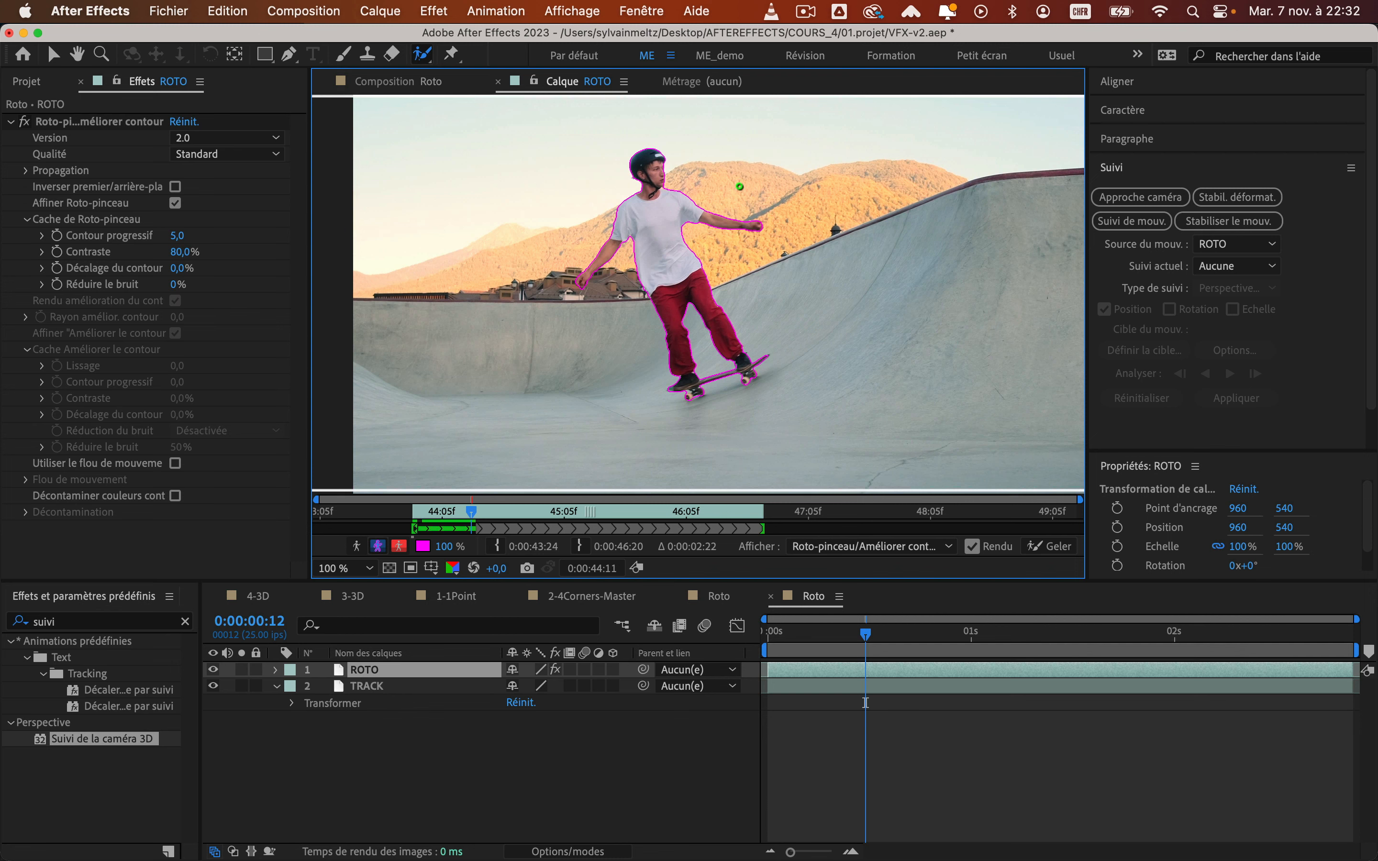
pyautogui.press('super+Right')
pyautogui.press('super+Right')
pyautogui.press('super+Right')
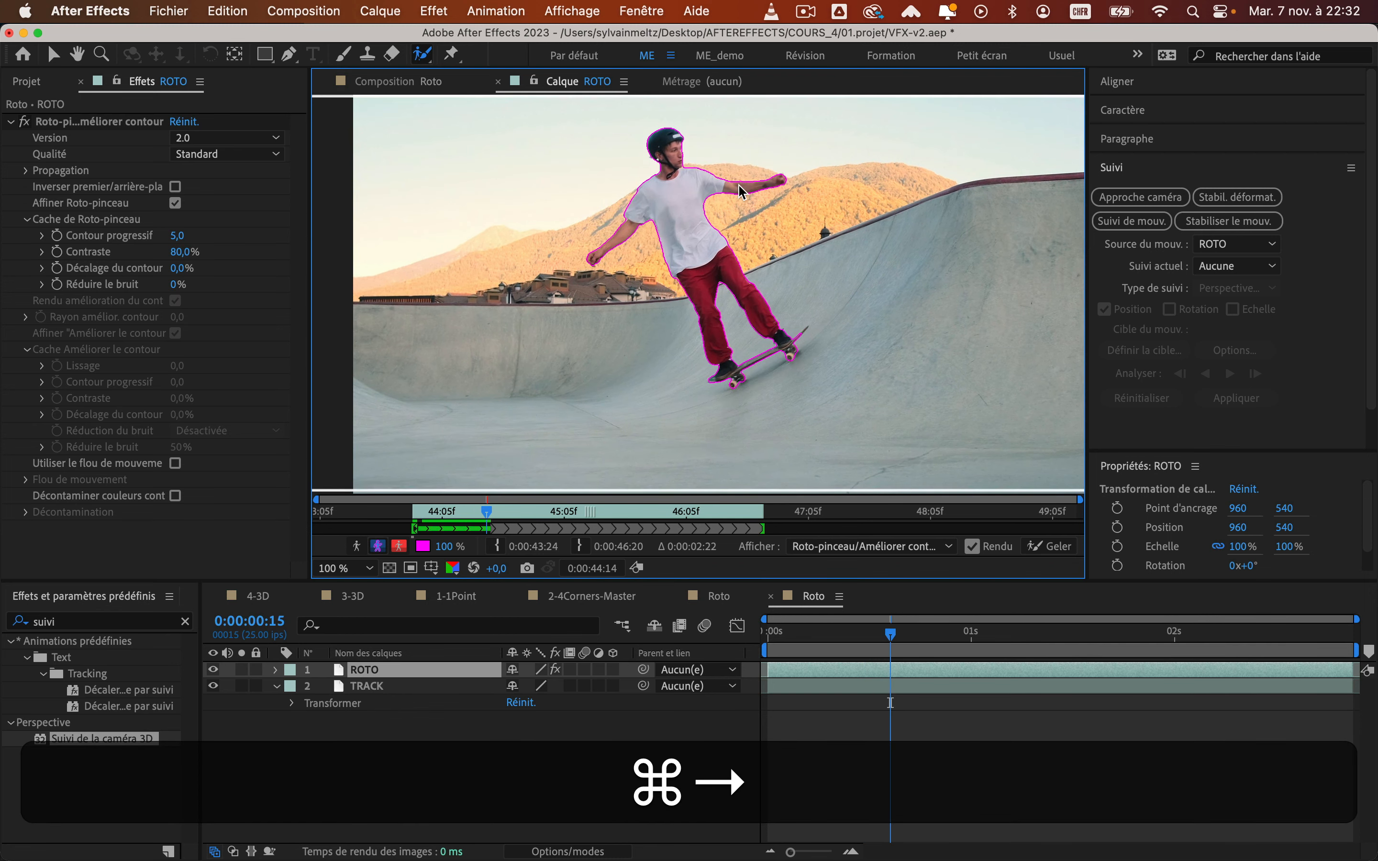
pyautogui.press('super+Right')
pyautogui.press('super+Right')
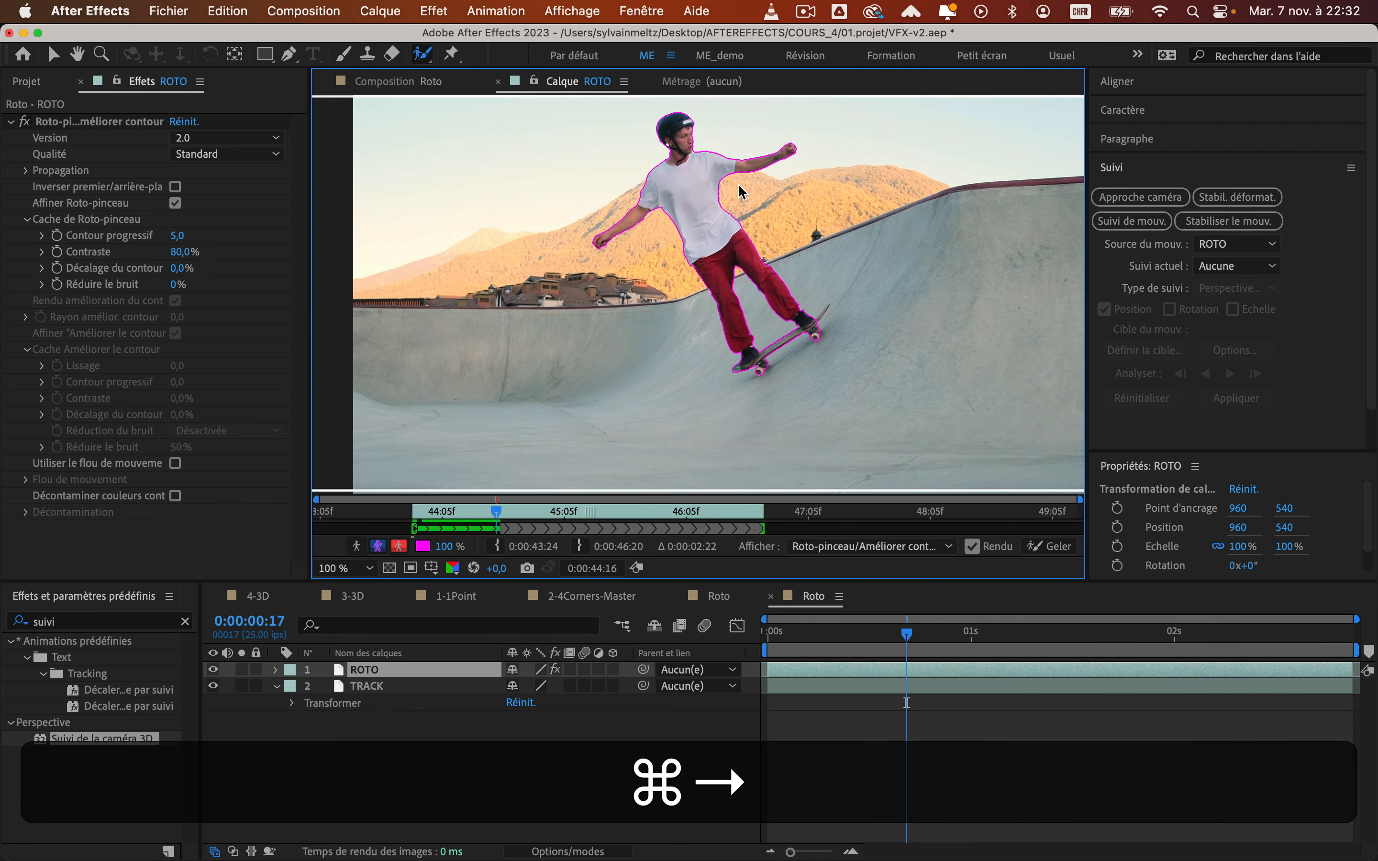
pyautogui.press('super+Right')
pyautogui.press('super+Right')
# Return to frame 0:00:00:15 and add the skateboard's raised right-hand tip to the Roto Brush selection
pyautogui.press('super+Left')
pyautogui.press('super+Left')
pyautogui.press('super+Left')
pyautogui.press('super+Left')
pyautogui.press('super+Left')
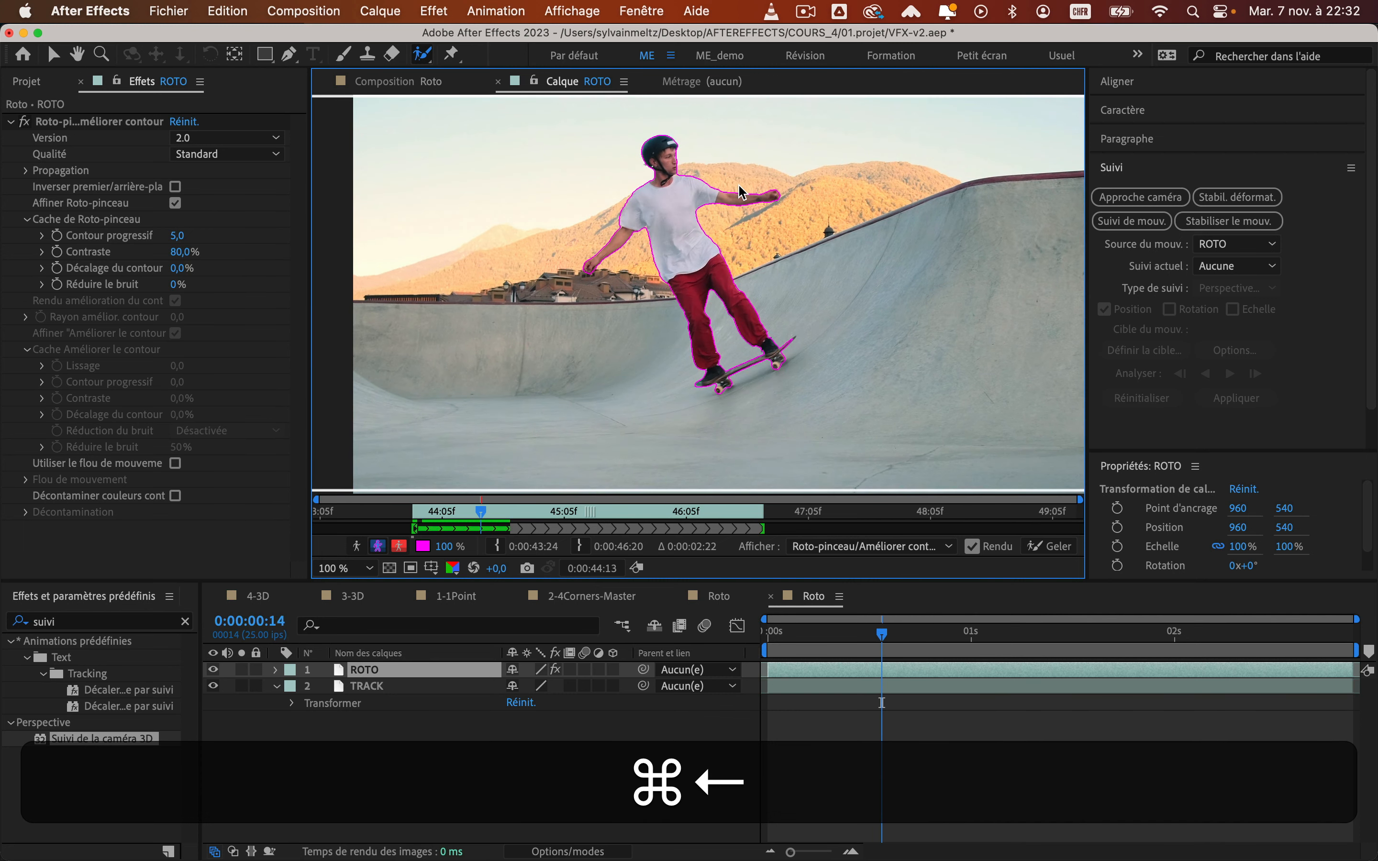
pyautogui.press('super+Left')
pyautogui.press('super+Right')
pyautogui.press('super+Right')
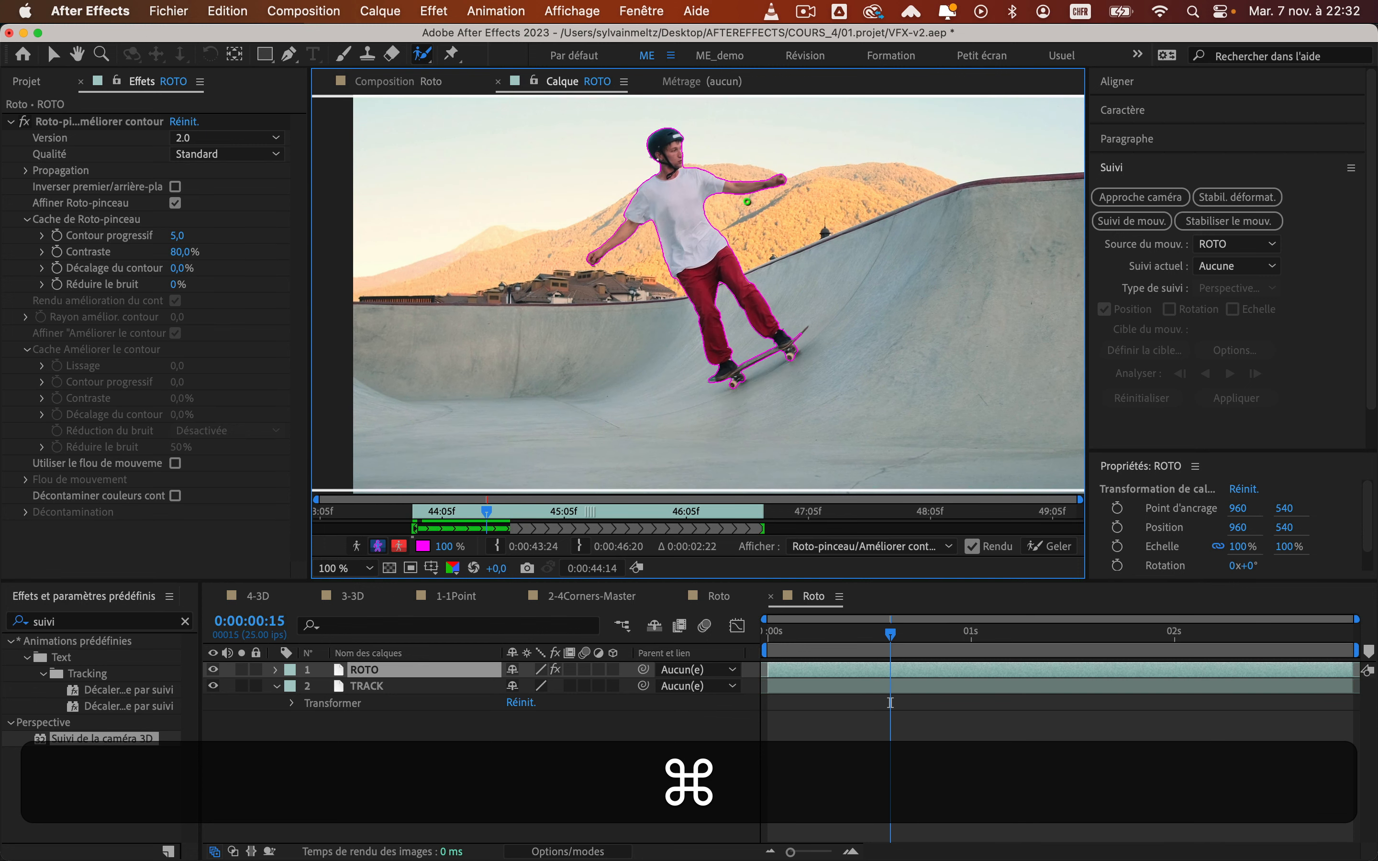
pyautogui.scroll(4, 820, 328)
pyautogui.moveTo(774, 313)
pyautogui.mouseDown()
pyautogui.moveTo(737, 318)
pyautogui.moveTo(760, 292)
pyautogui.mouseUp()
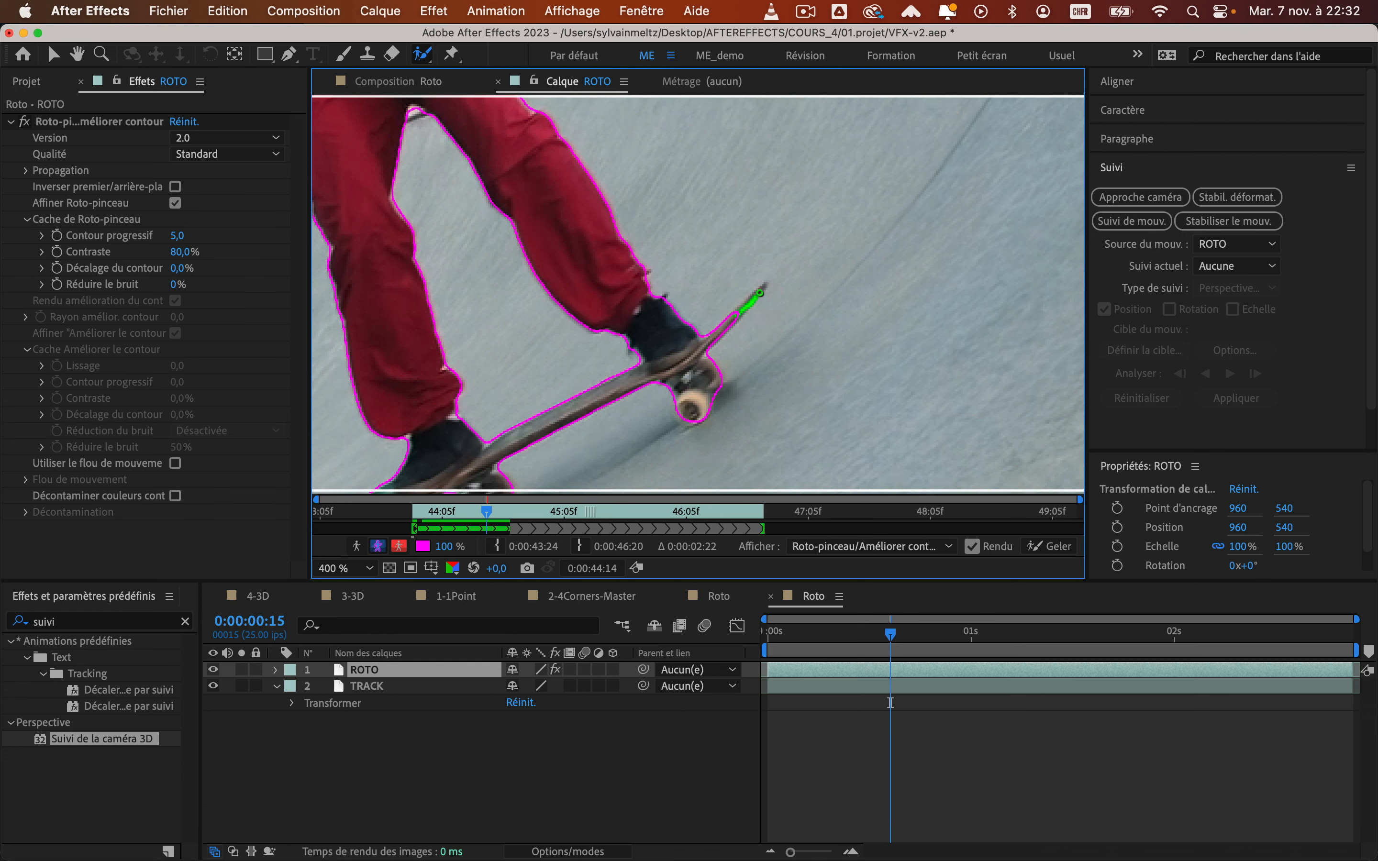
pyautogui.scroll(-4, 757, 296)
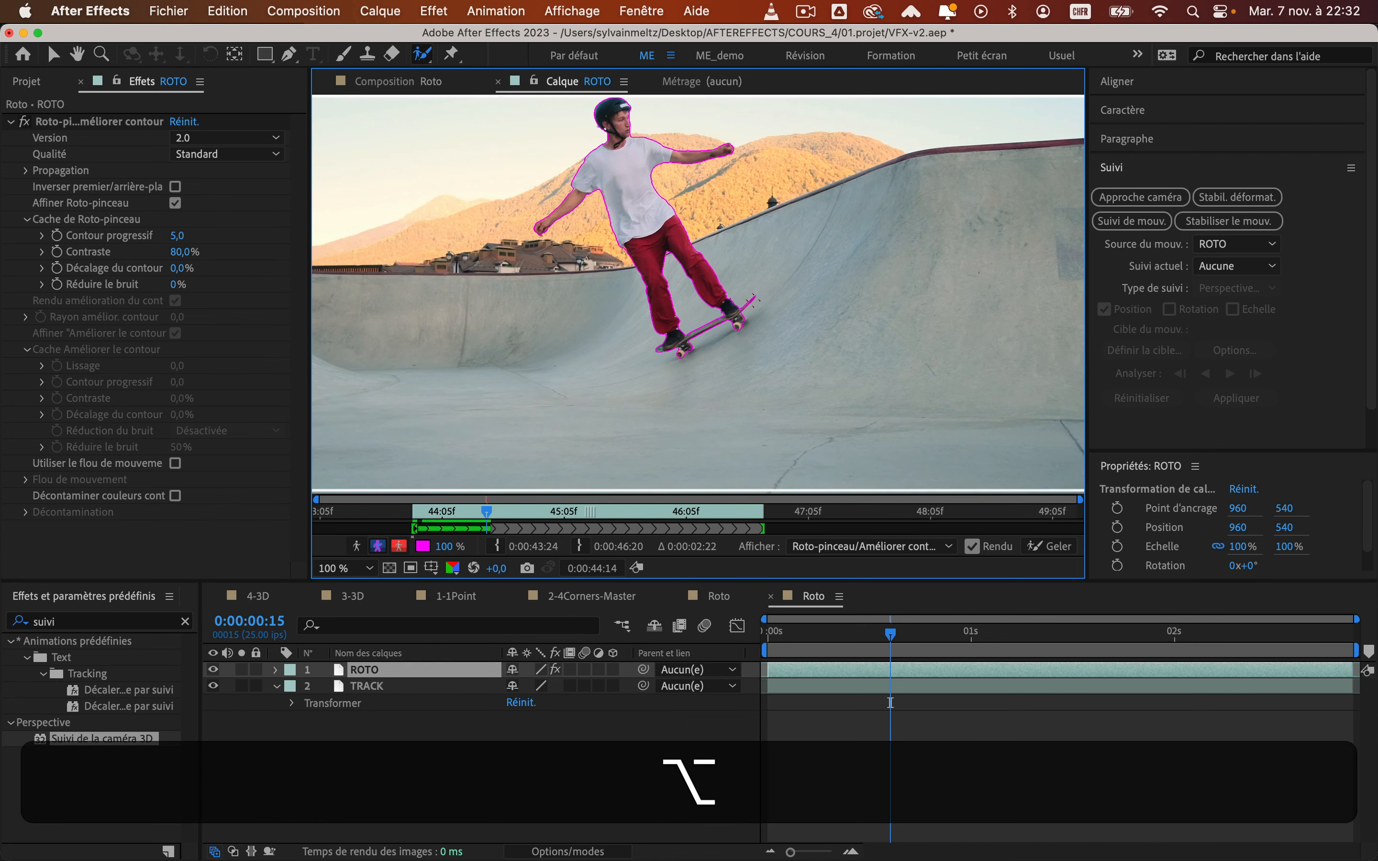
# Advance to frame 0:00:00:22 and subtract the strip of background above the skater's left-hand forearm from the Roto Brush selection
pyautogui.scroll(2, 677, 216)
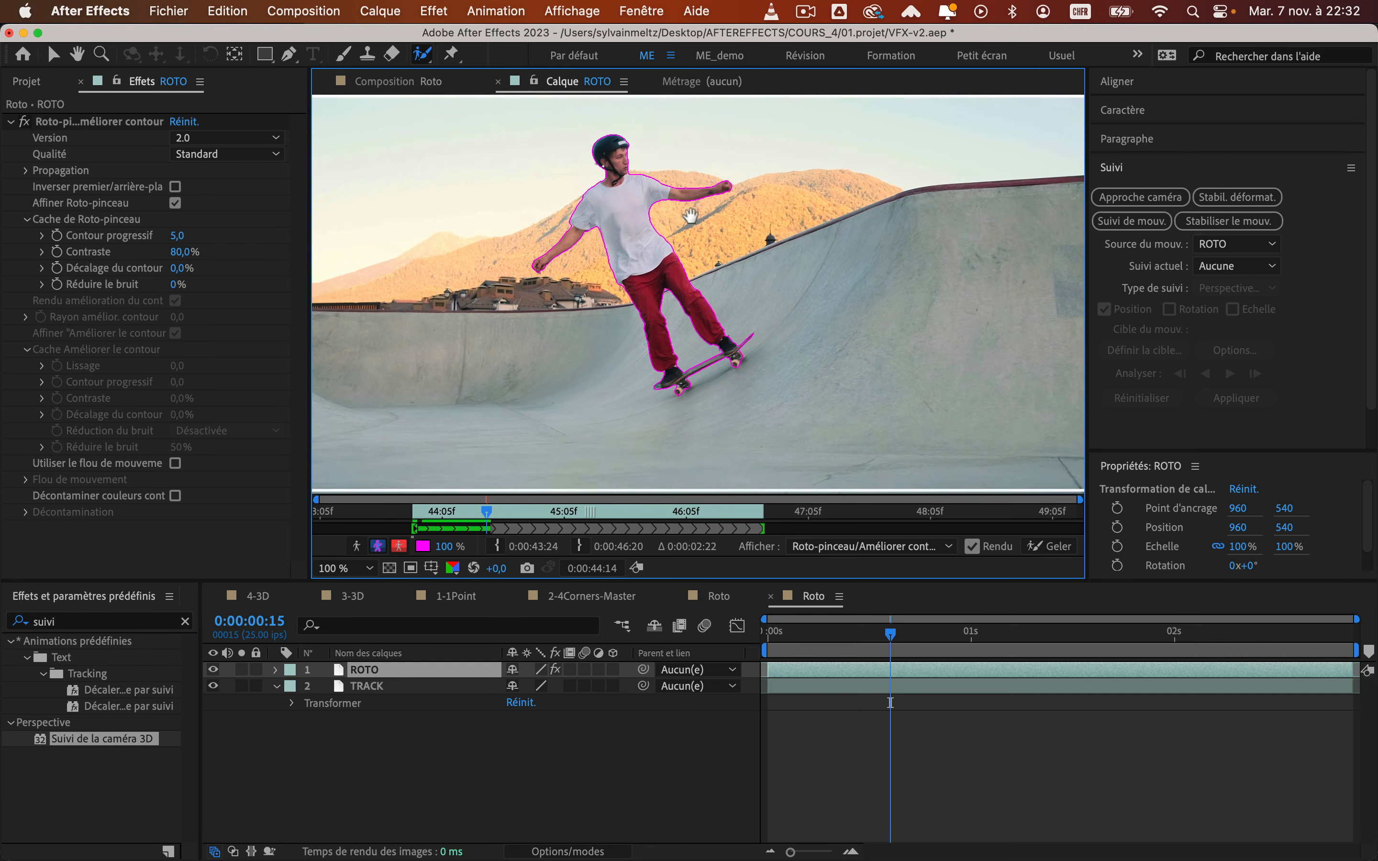
pyautogui.press('super+Right')
pyautogui.press('super+Right')
pyautogui.press('super+Right')
pyautogui.press('super+Right')
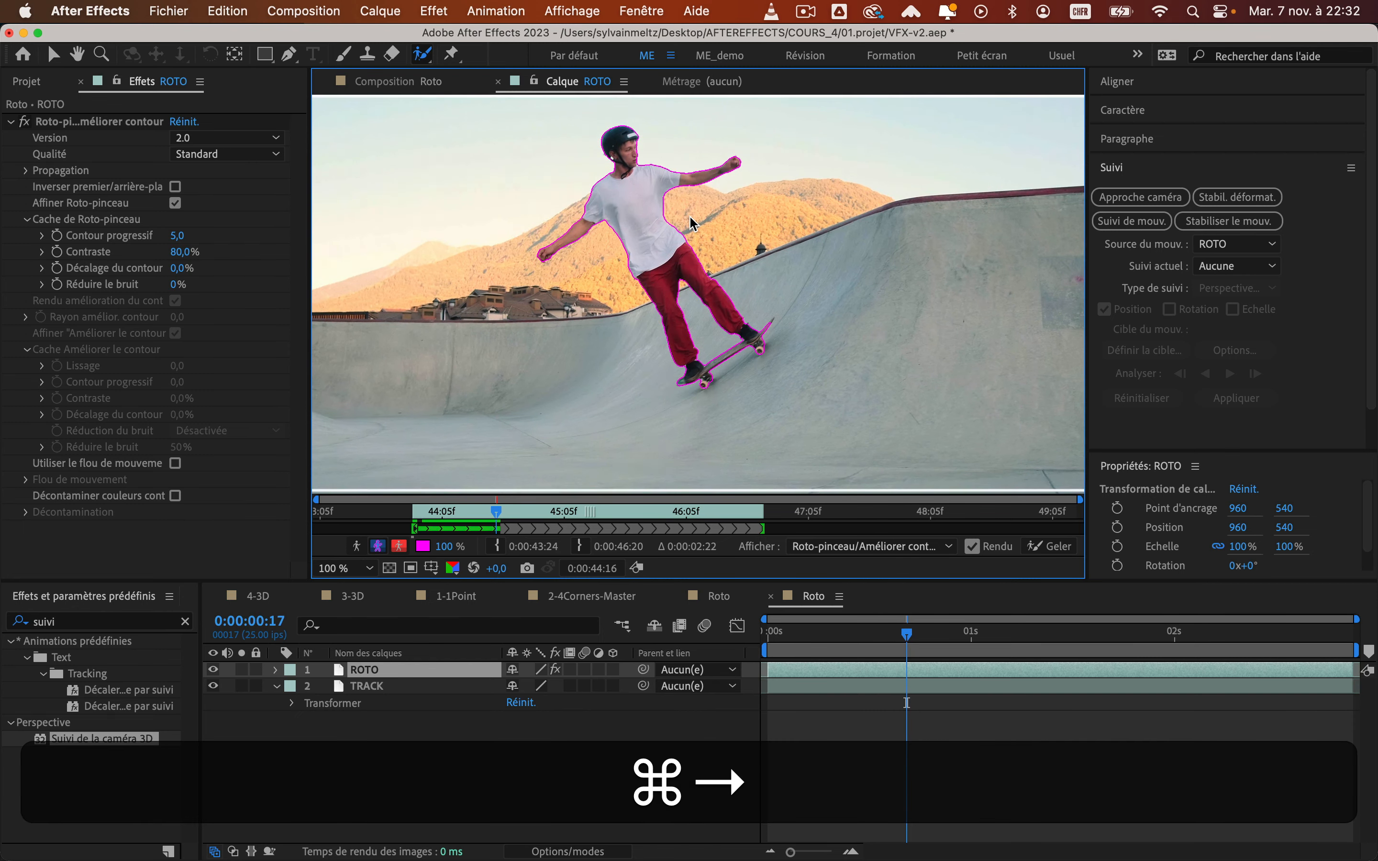
pyautogui.press('super+Right')
pyautogui.press('super+Right')
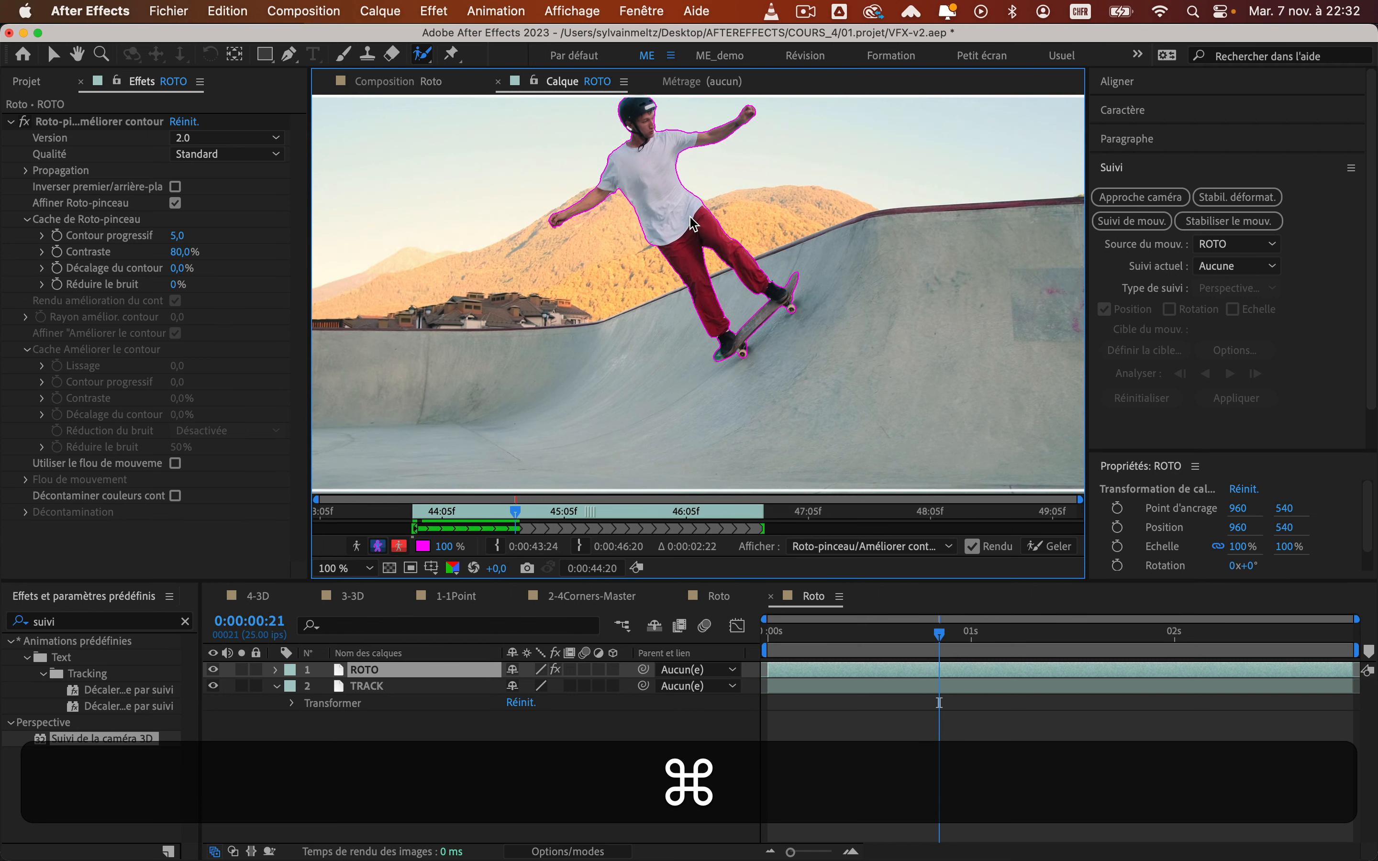
pyautogui.press('super+Right')
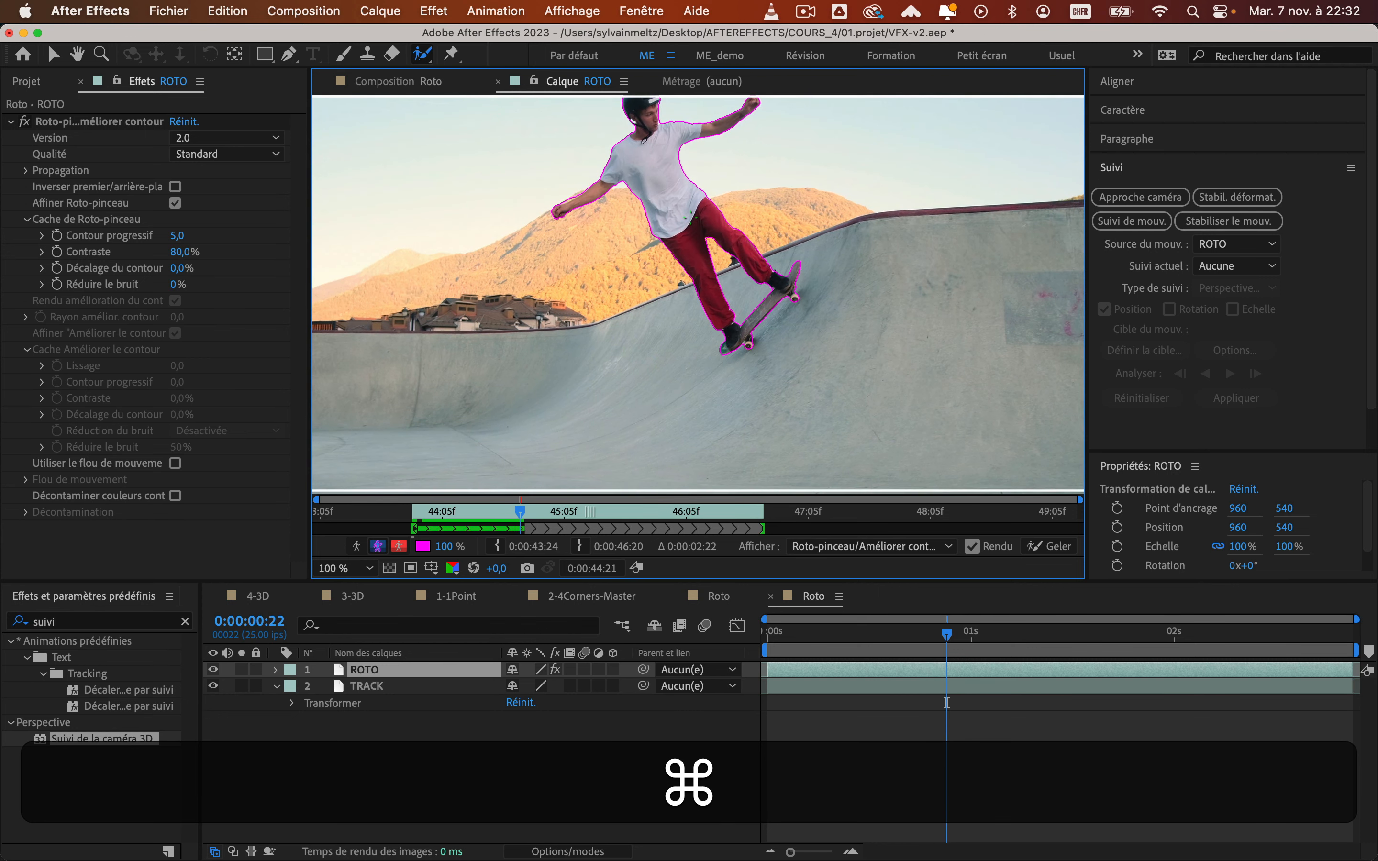
pyautogui.scroll(1, 683, 239)
pyautogui.keyDown('alt'); pyautogui.scroll(1, 650, 265); pyautogui.keyUp('alt')
pyautogui.scroll(1, 650, 265)
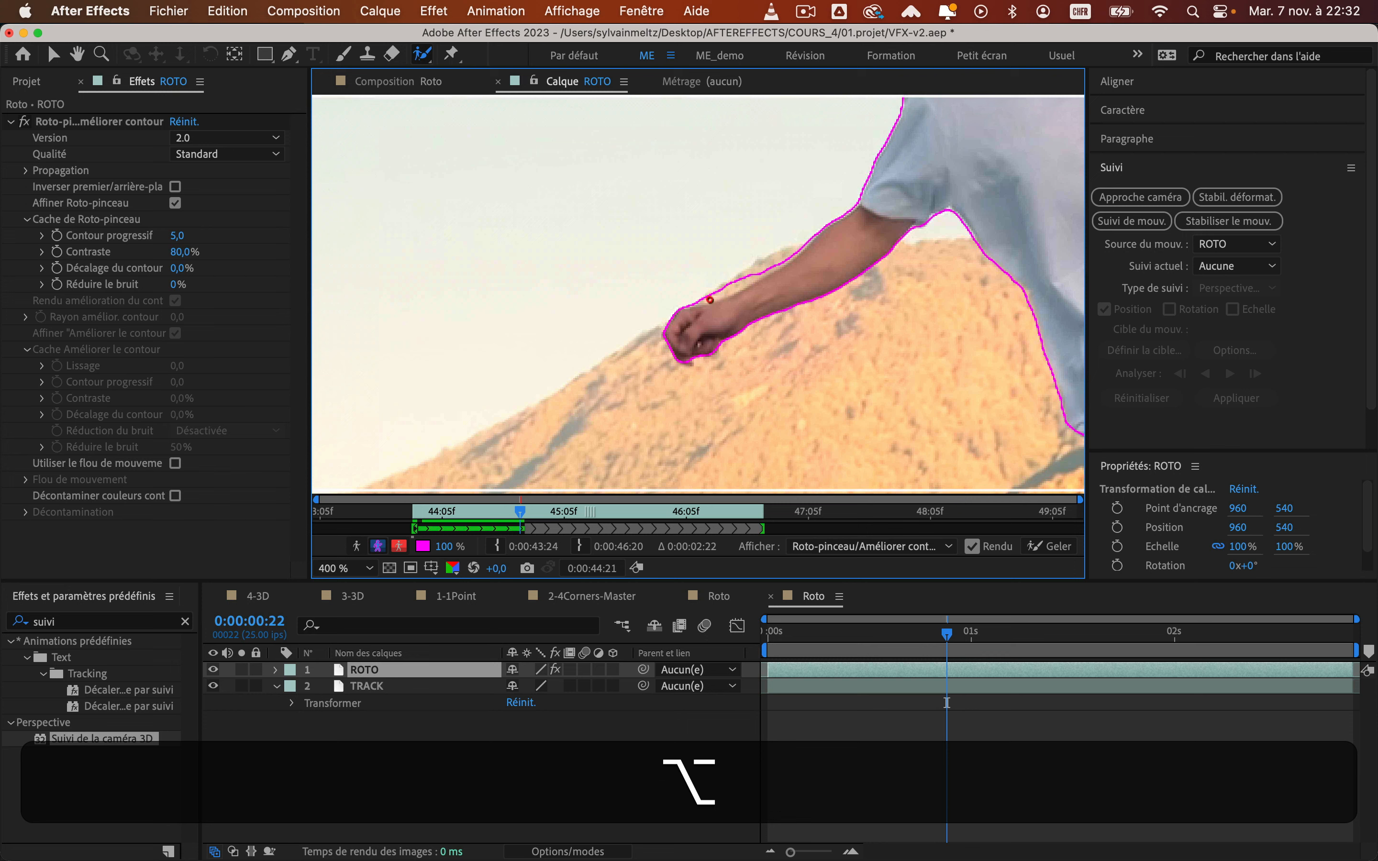
pyautogui.moveTo(689, 299); pyautogui.dragTo(784, 255)
pyautogui.scroll(-1, 804, 256)
pyautogui.scroll(-1, 755, 279)
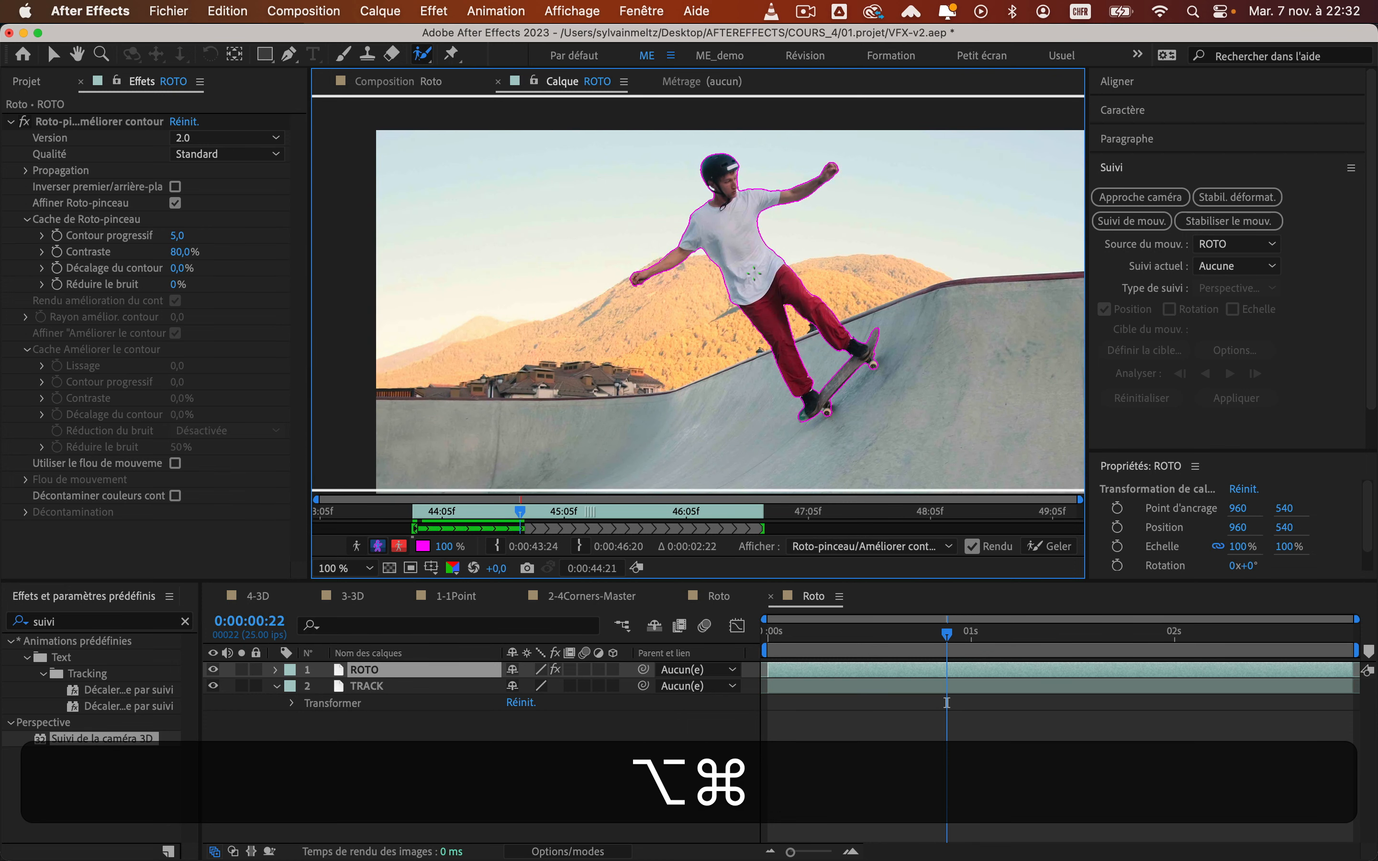
# Advance to frame 0:00:01:04 and add the skateboard's upper right-hand wheel and truck to the Roto Brush selection
pyautogui.press('alt+super+Right')
pyautogui.press('super+Right')
pyautogui.press('super+Right')
pyautogui.press('super+Right')
pyautogui.press('super+Right')
pyautogui.press('super+Right')
pyautogui.press('super+Right')
pyautogui.press('super+Left')
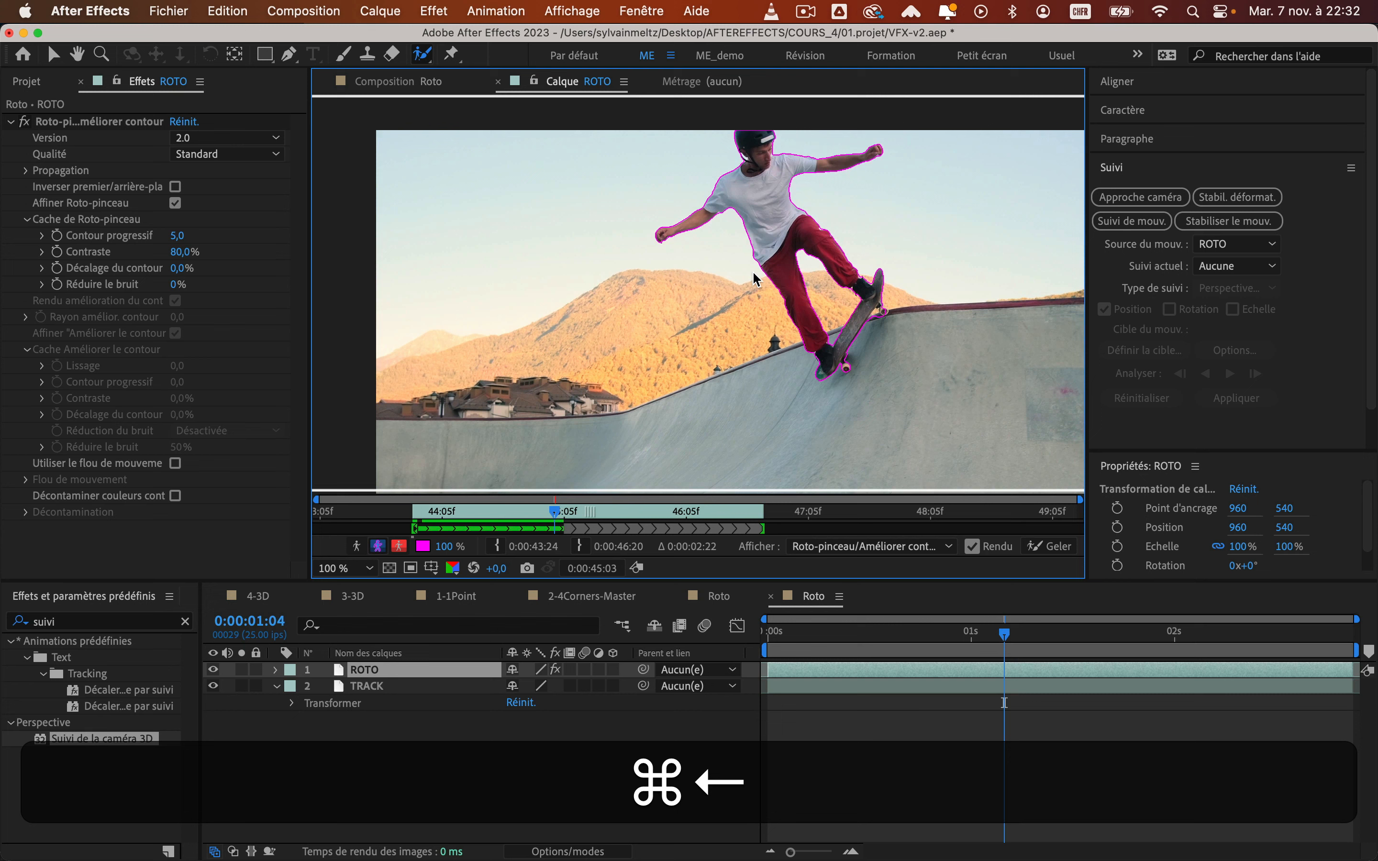
pyautogui.press('super+Right')
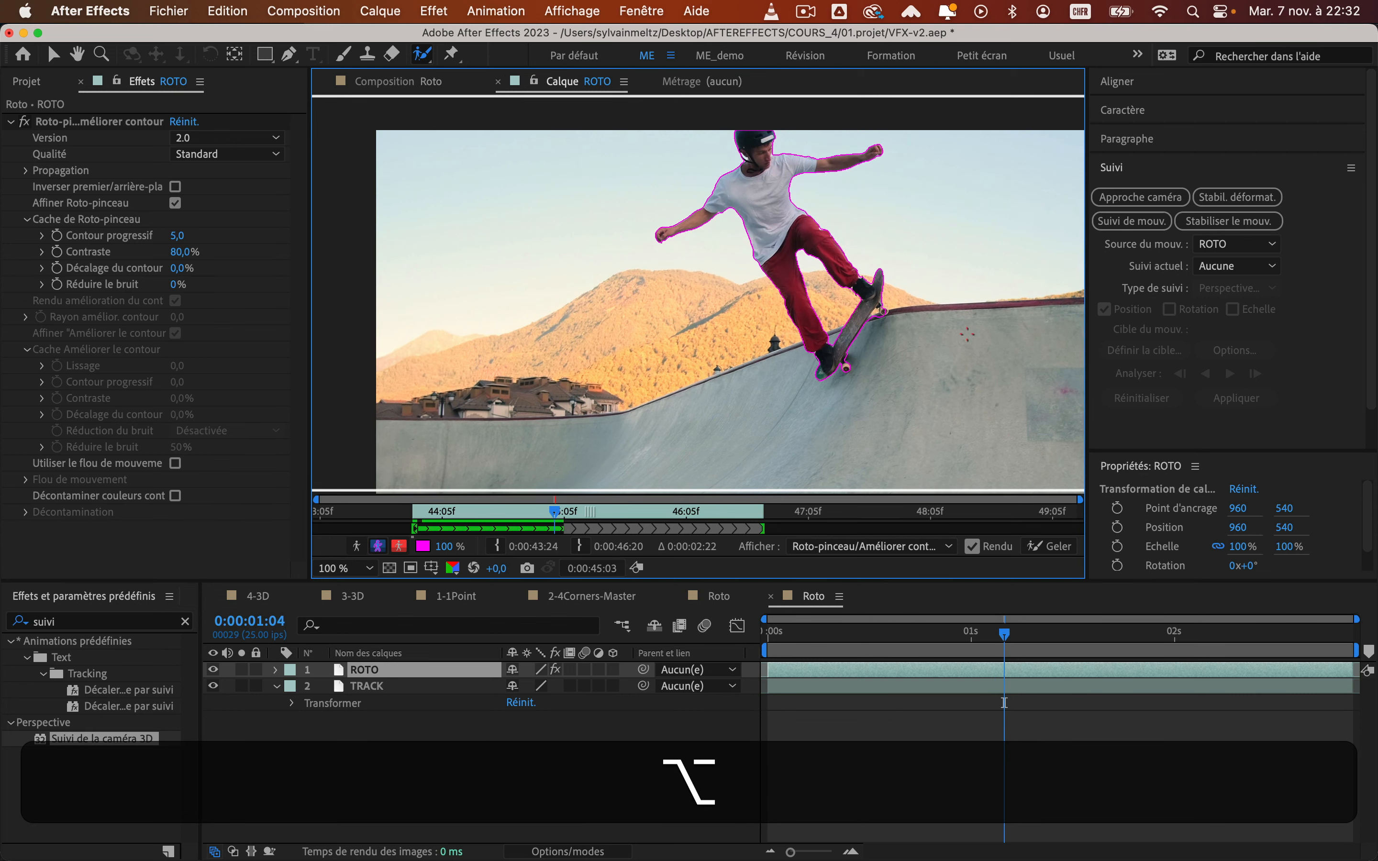
pyautogui.scroll(4, 881, 311)
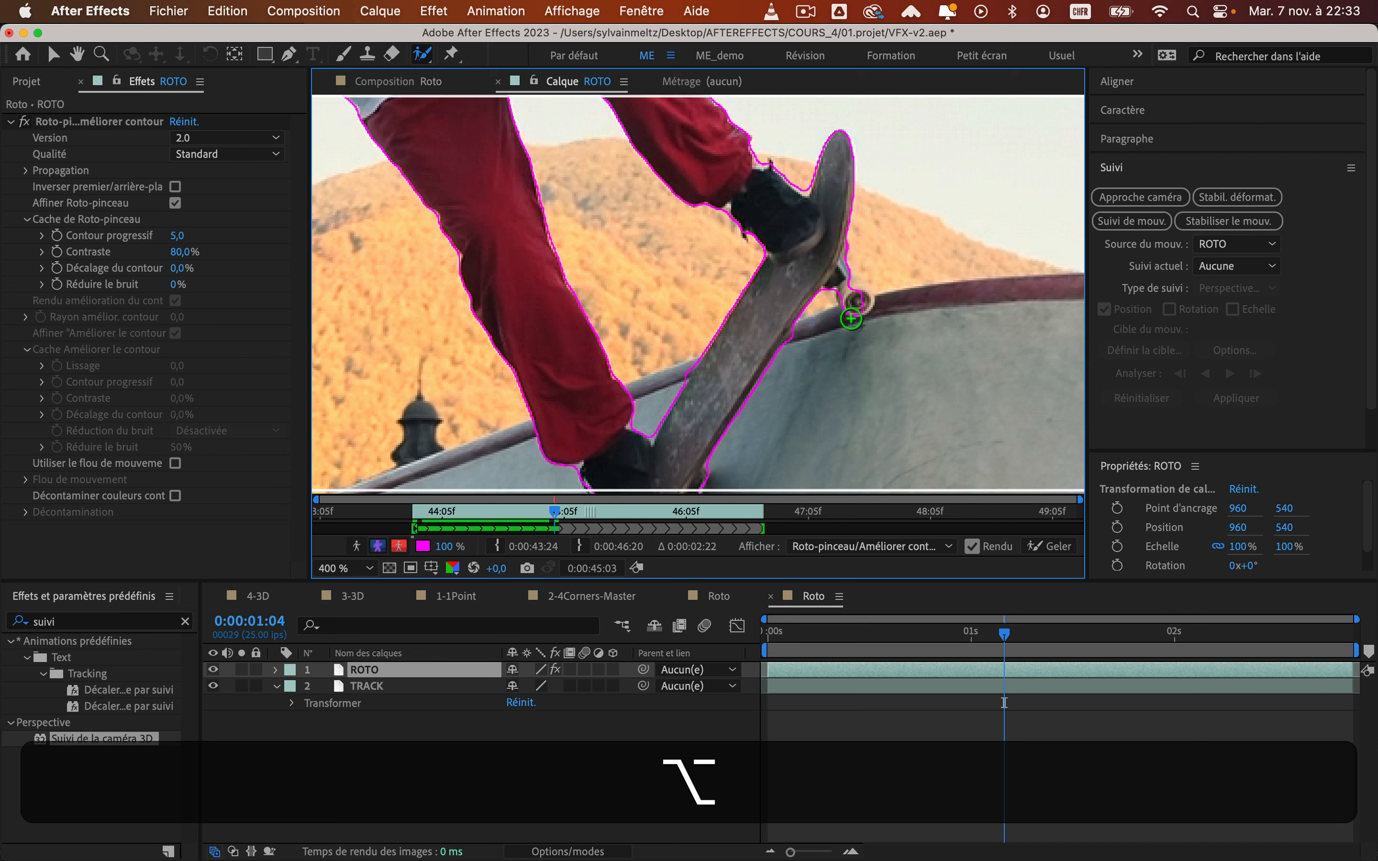
pyautogui.moveTo(860, 301); pyautogui.dragTo(829, 265)
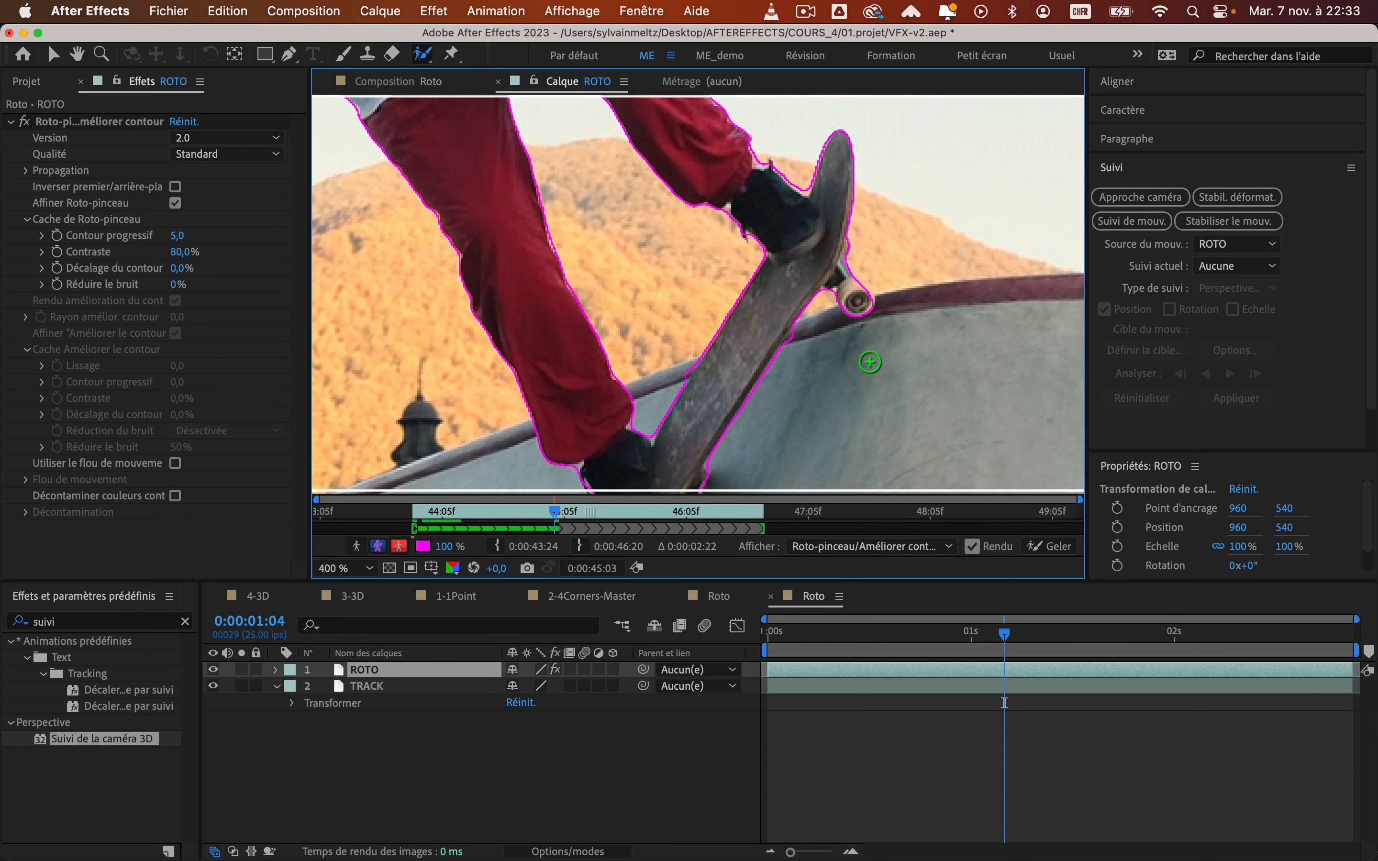
pyautogui.scroll(-2, 842, 307)
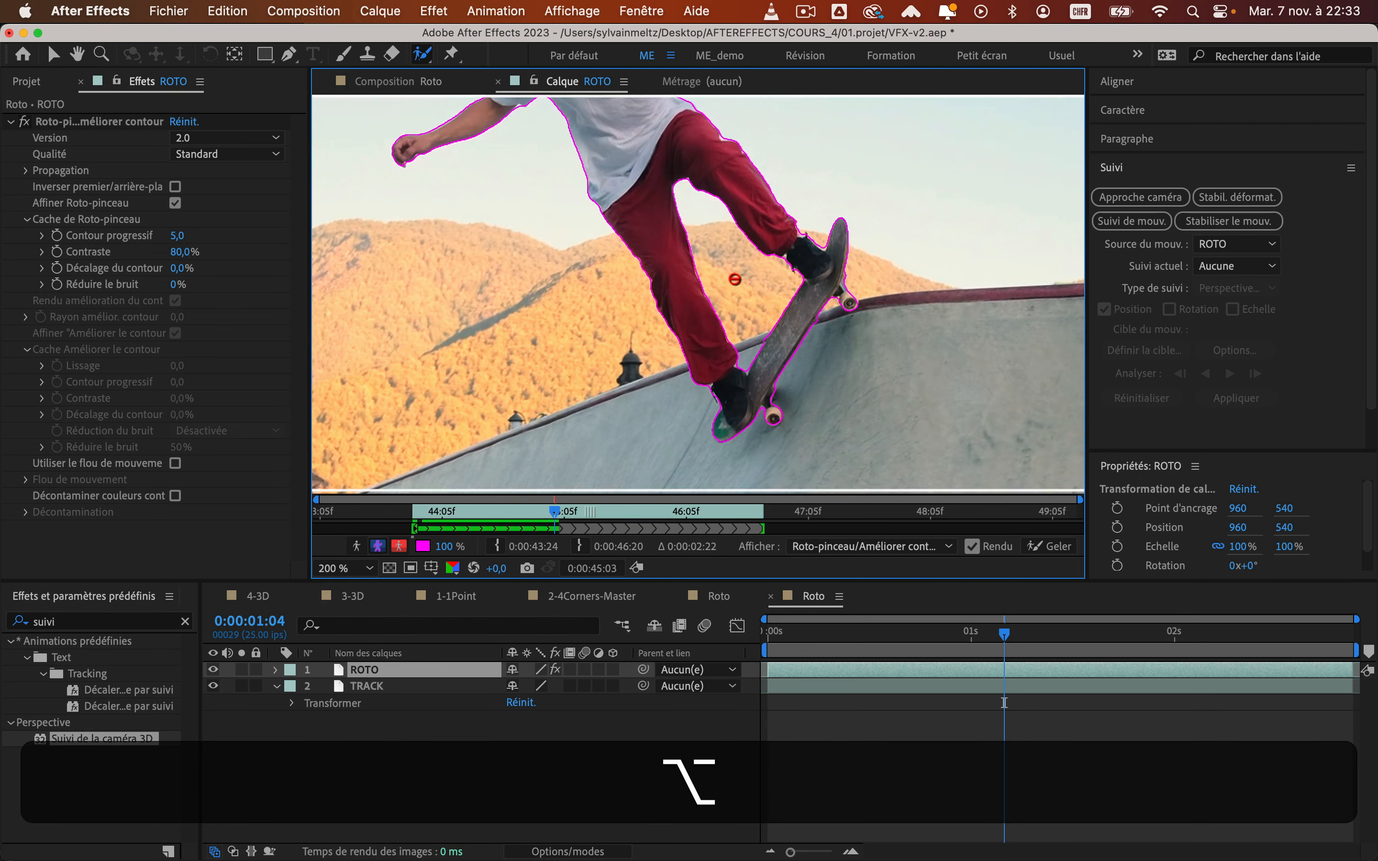
pyautogui.scroll(-2, 734, 279)
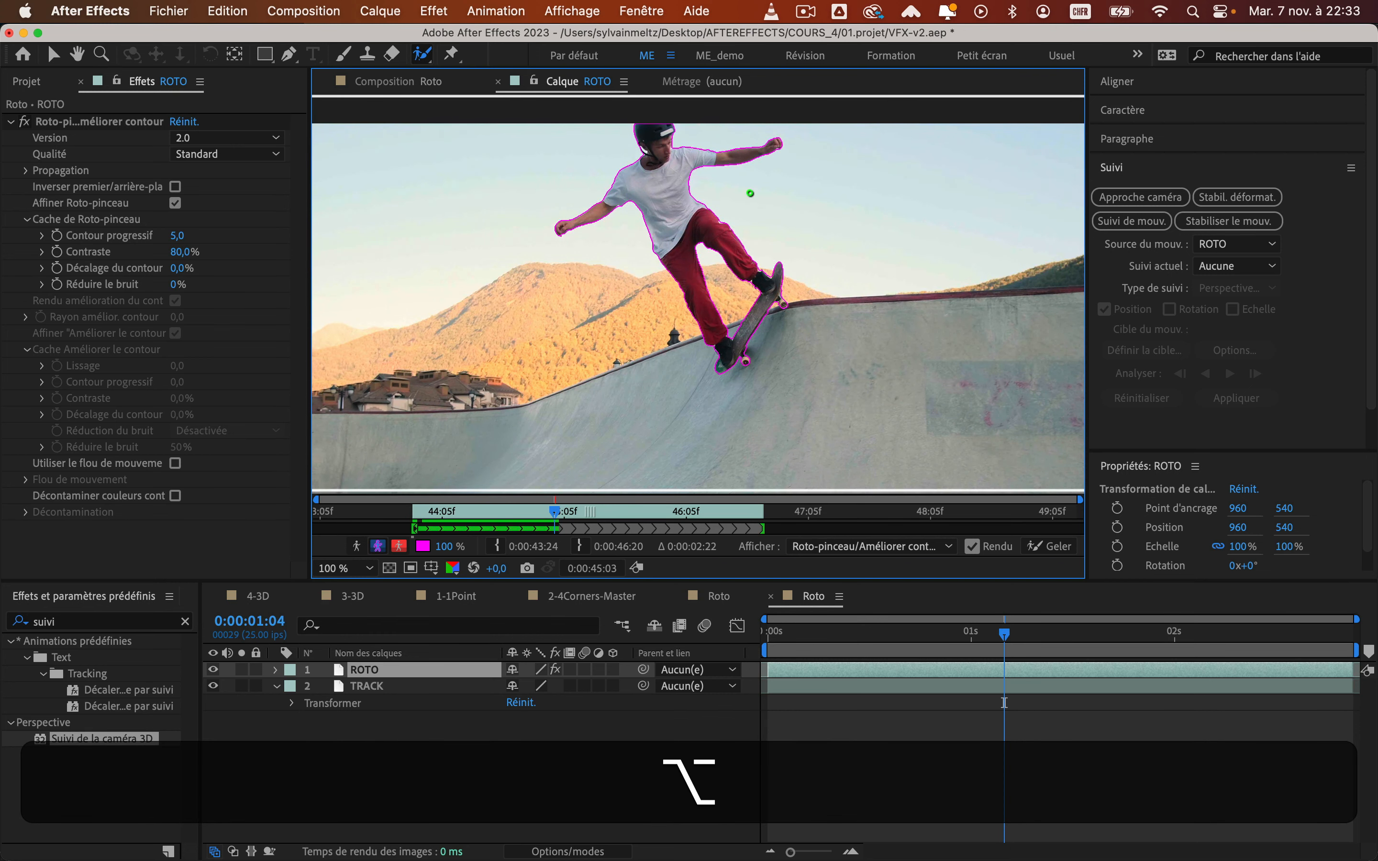
# Examine the Roto Brush outline around the skater frame by frame from 0:00:01:04 to 0:00:01:16
pyautogui.press('super+Right')
pyautogui.press('super+Right')
pyautogui.press('super+Right')
pyautogui.press('super+Right')
pyautogui.press('super+Right')
pyautogui.press('super+Right')
pyautogui.press('super+Right')
pyautogui.press('super+Right')
pyautogui.press('super+Right')
pyautogui.press('super+Right')
pyautogui.press('super+Right')
pyautogui.press('super+Right')
# Go back to frame 0:00:01:10 and add the shirt hem above the raised right-hand thigh to the Roto Brush selection
pyautogui.press('super+Left')
pyautogui.press('super+Left')
pyautogui.press('super+Left')
pyautogui.press('super+Left')
pyautogui.press('super+Left')
pyautogui.press('super+Left')
pyautogui.press('super+Left')
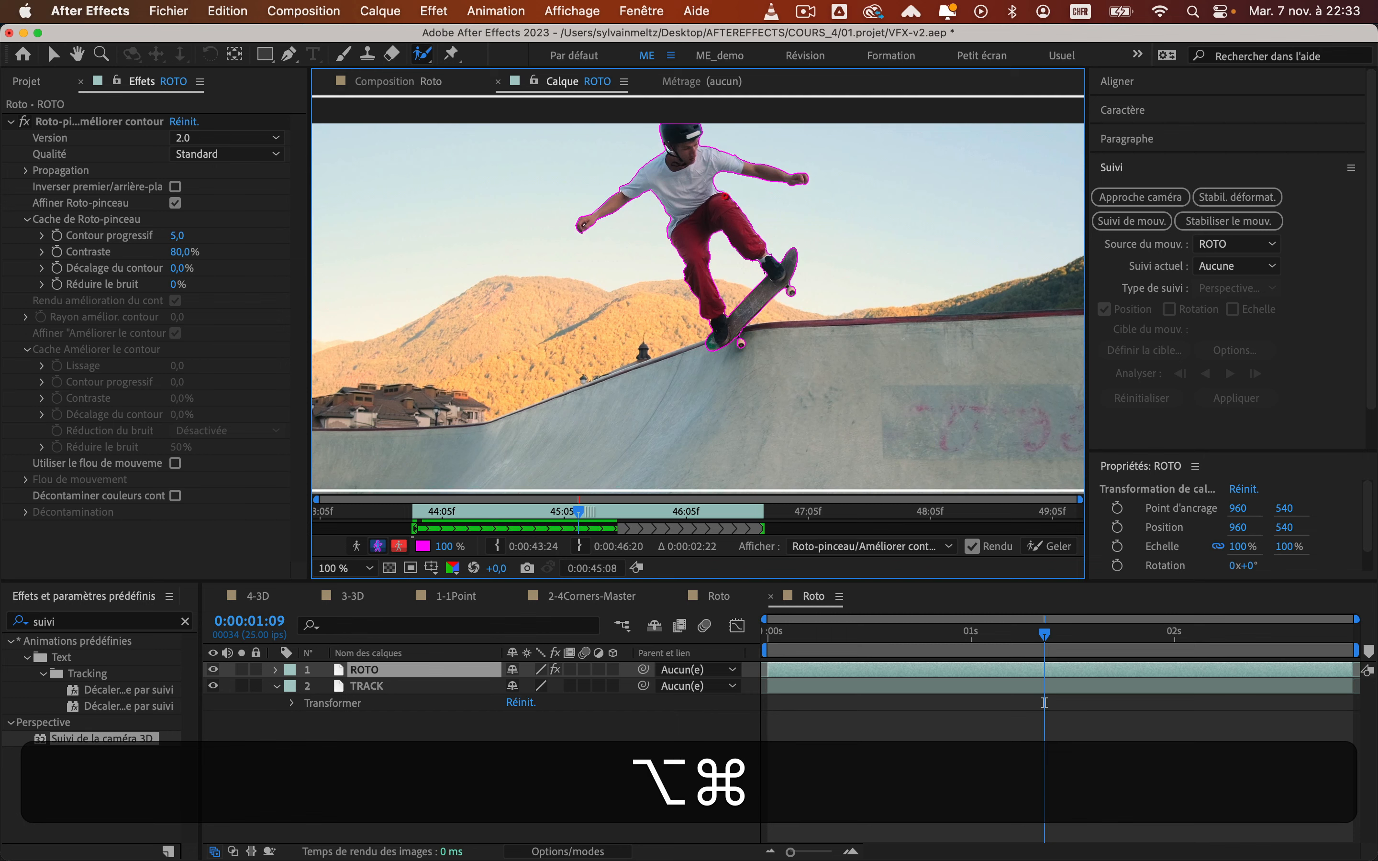
pyautogui.scroll(1, 725, 197)
pyautogui.press('alt+super+Right')
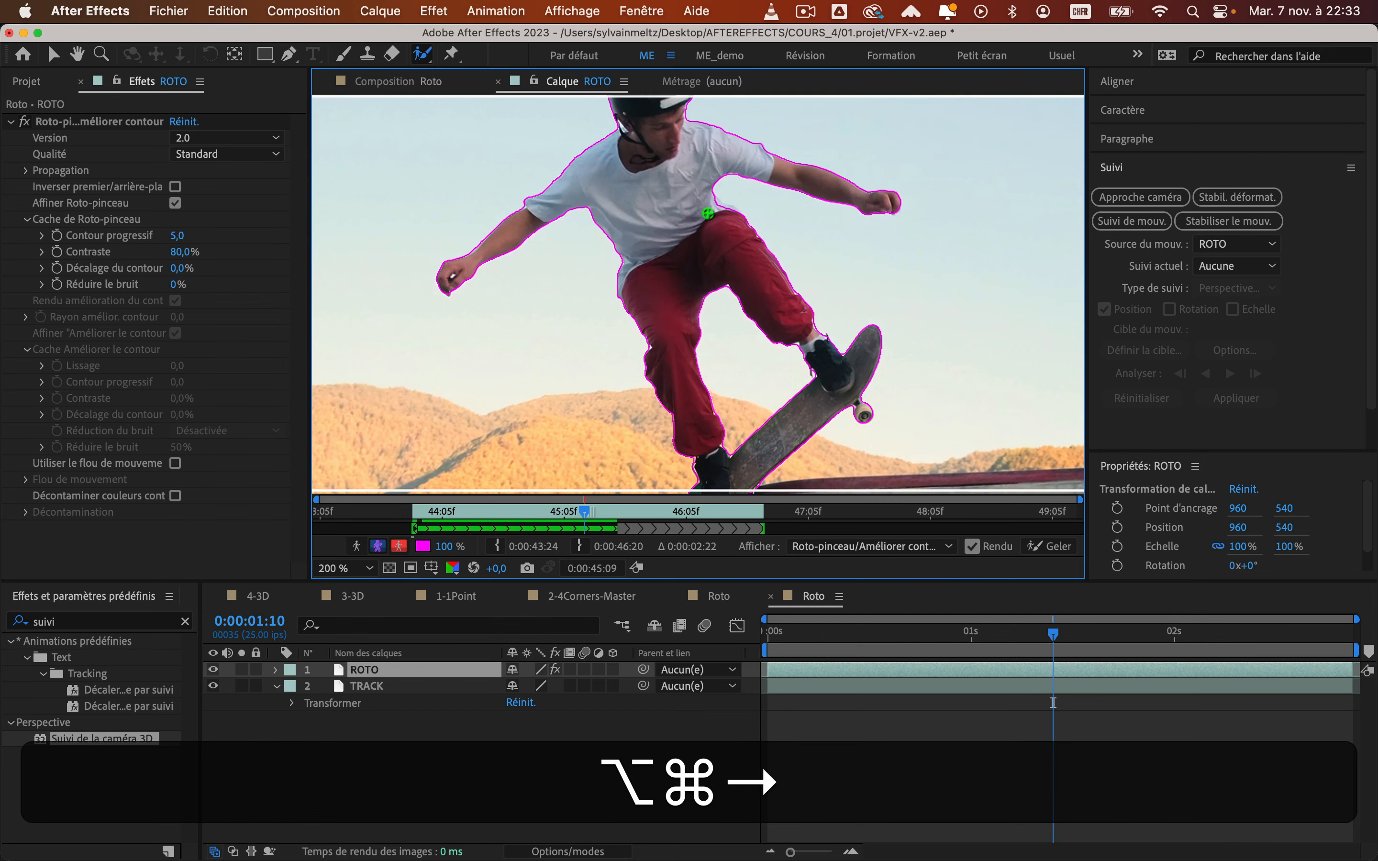
pyautogui.scroll(1, 708, 213)
pyautogui.moveTo(725, 177); pyautogui.dragTo(757, 212)
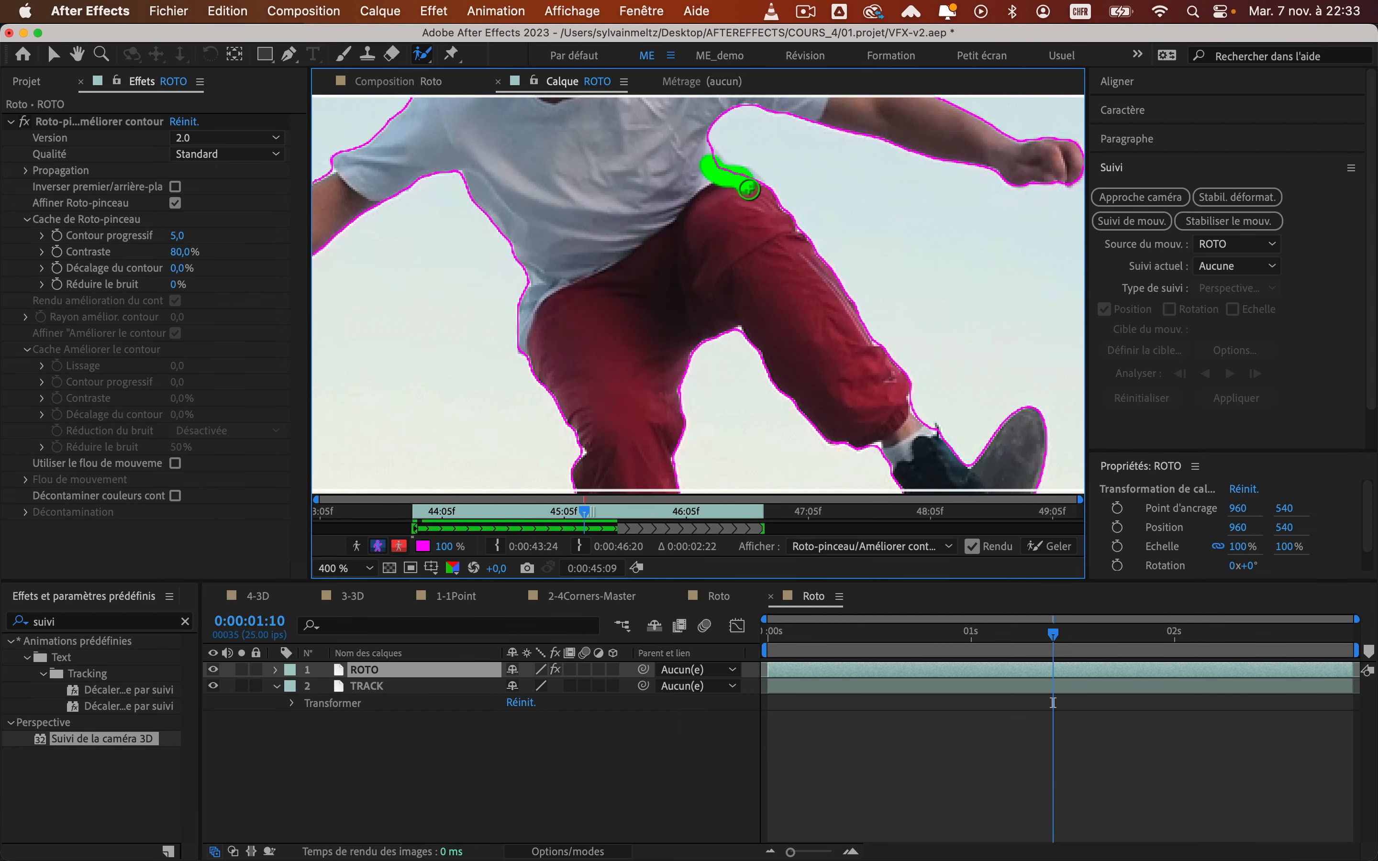
# Add the shirt hem and upper thigh edge to the Roto Brush selection at frame 0:00:01:11, and advance to frame 0:00:01:12
pyautogui.press('super+Right')
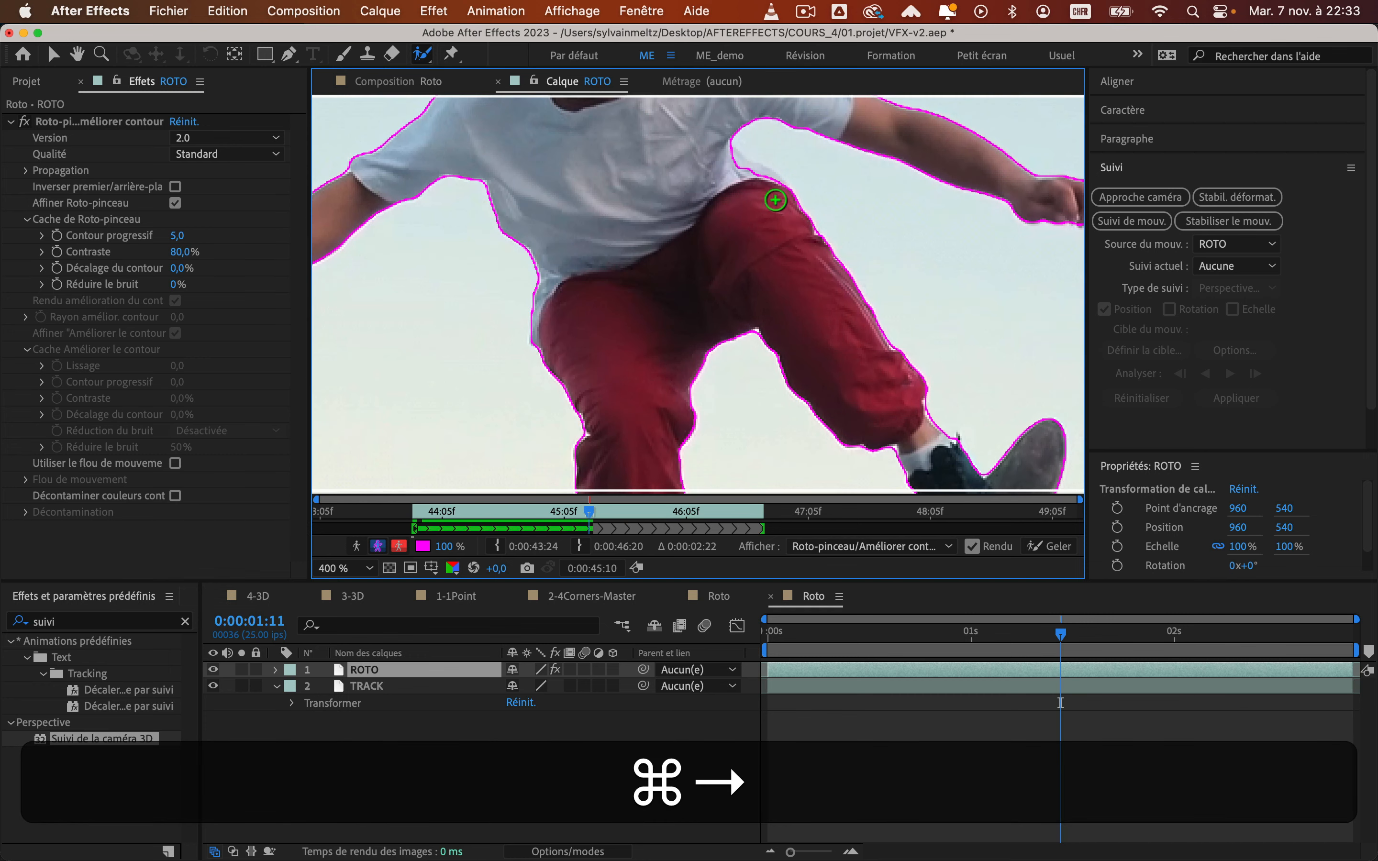
pyautogui.moveTo(729, 161)
pyautogui.mouseDown()
pyautogui.moveTo(757, 192)
pyautogui.moveTo(788, 185)
pyautogui.moveTo(812, 208)
pyautogui.mouseUp()
pyautogui.press('super+Right')
pyautogui.press('alt')
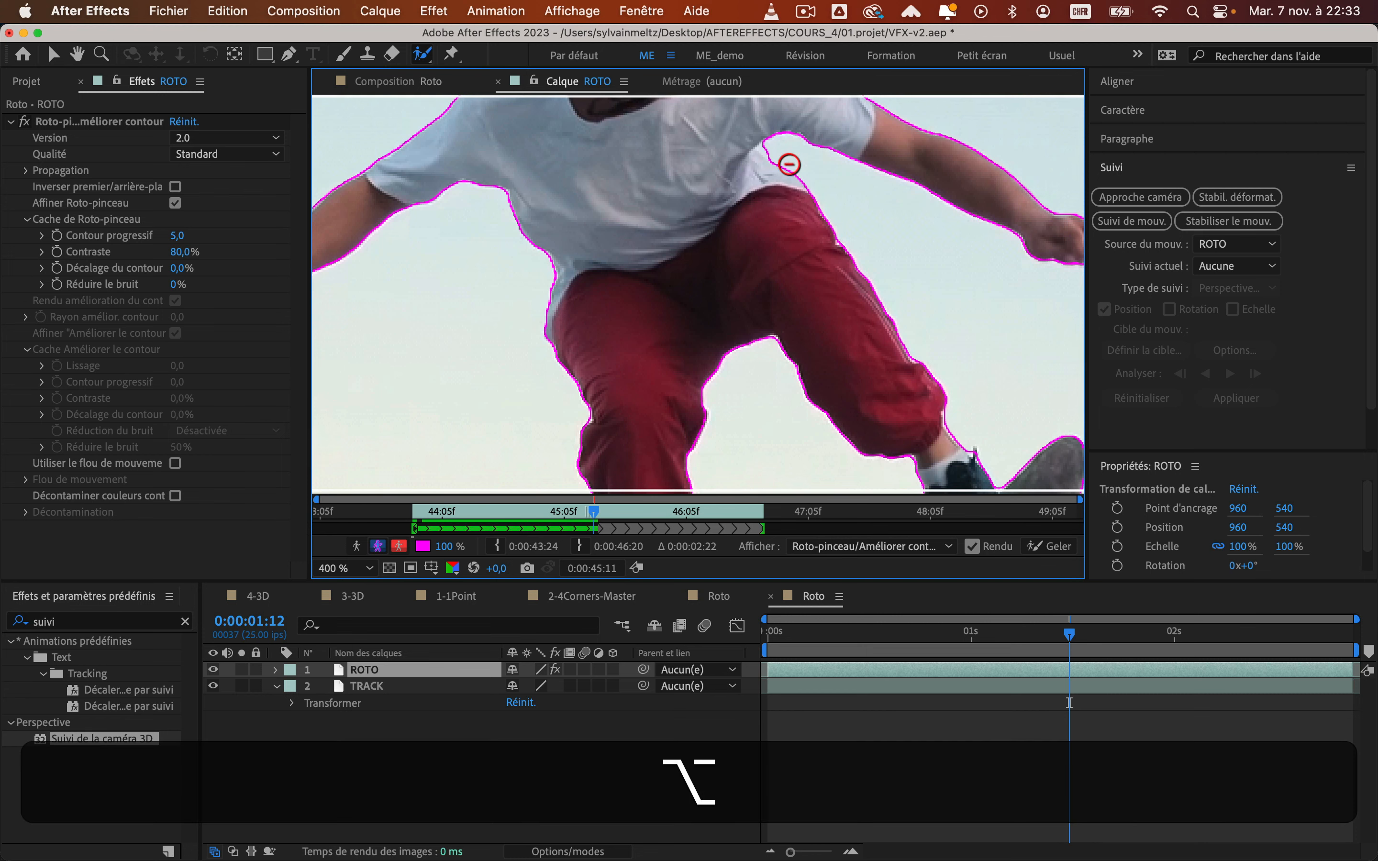
# Advance to frame 0:00:01:14 and add the shirt hem above the raised right-hand thigh to the Roto Brush selection
pyautogui.scroll(-4, 784, 170)
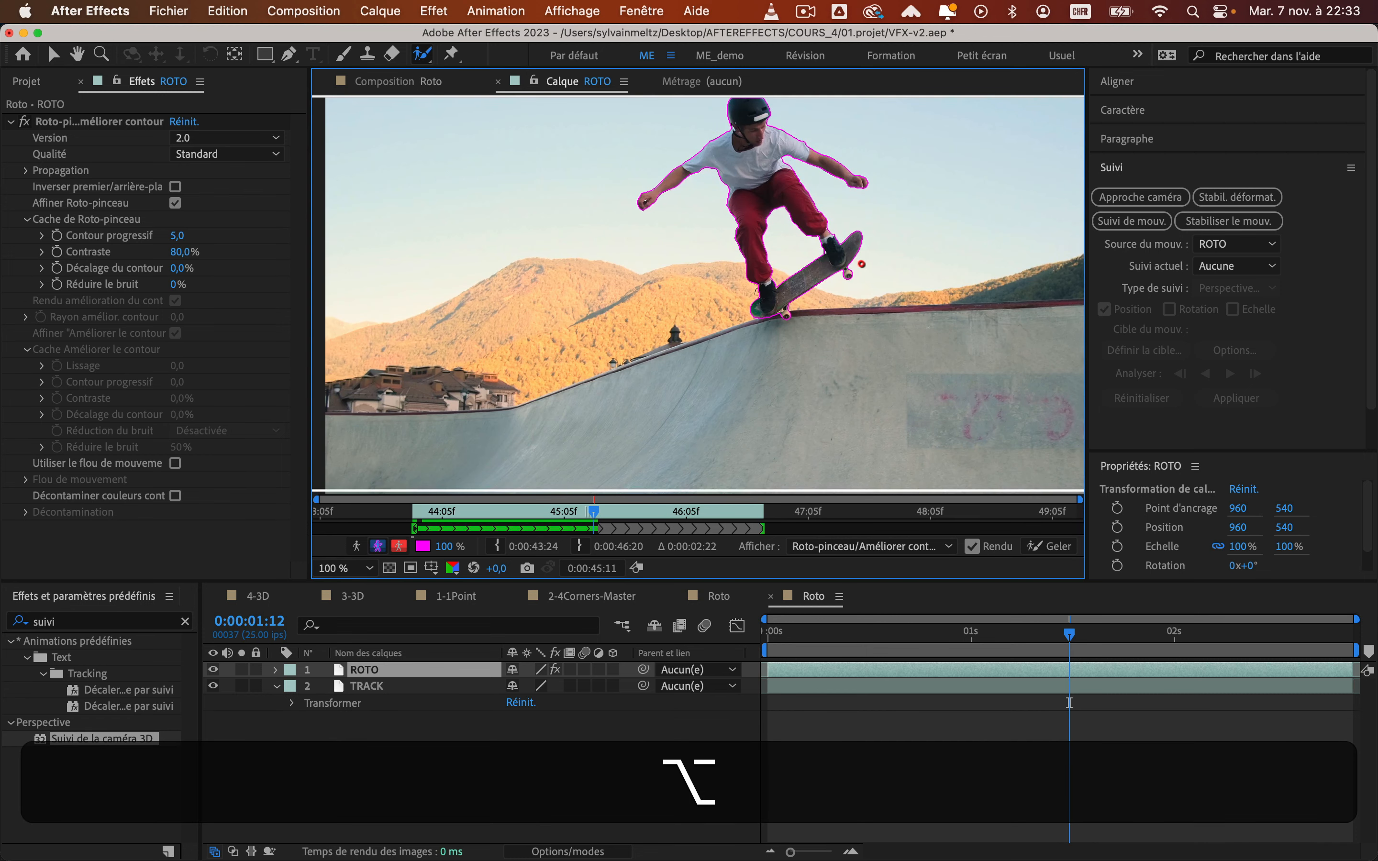
pyautogui.press('alt+super+Right')
pyautogui.press('super+Right')
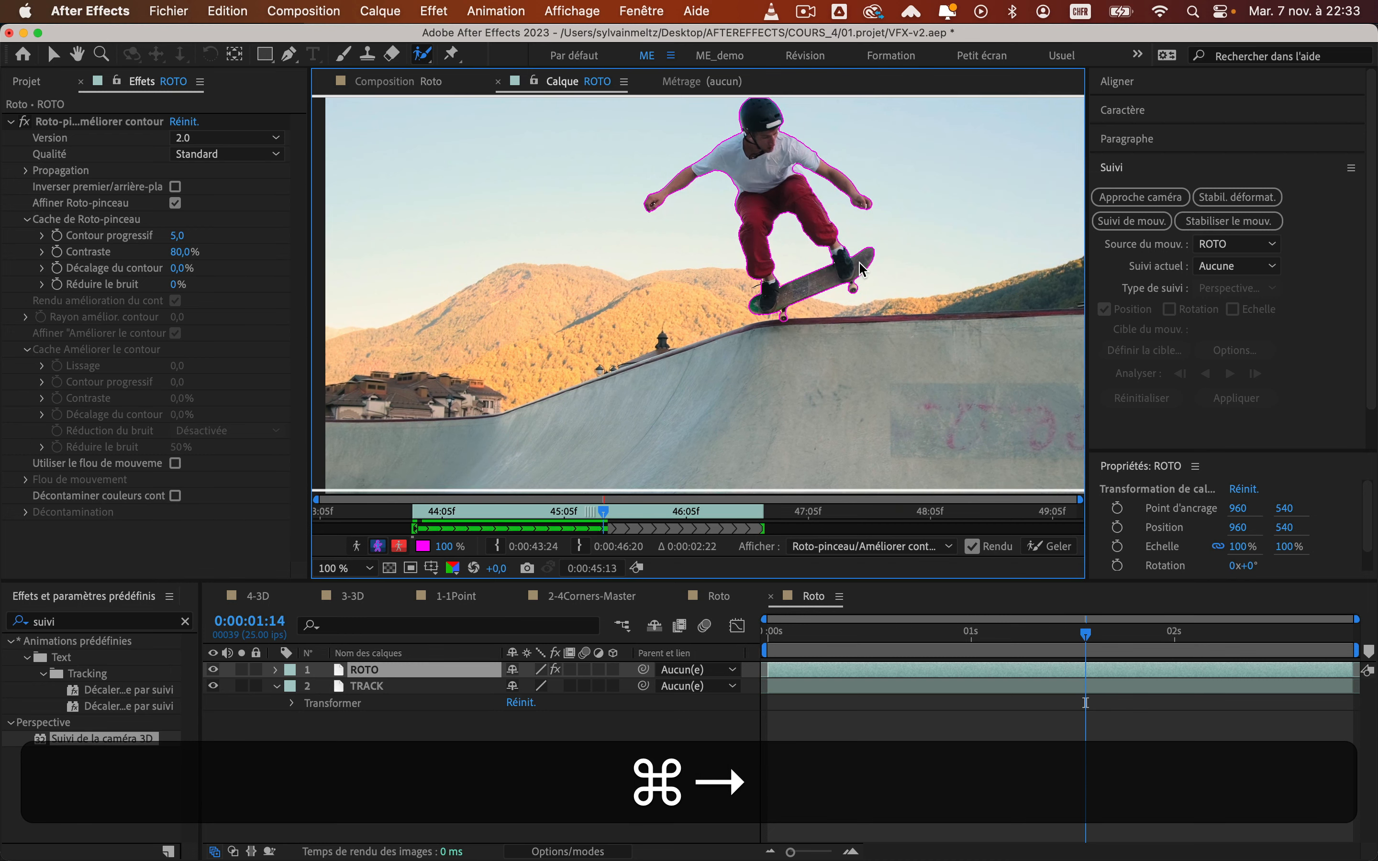
pyautogui.scroll(4, 751, 239)
pyautogui.hotkey('alt', 'w')
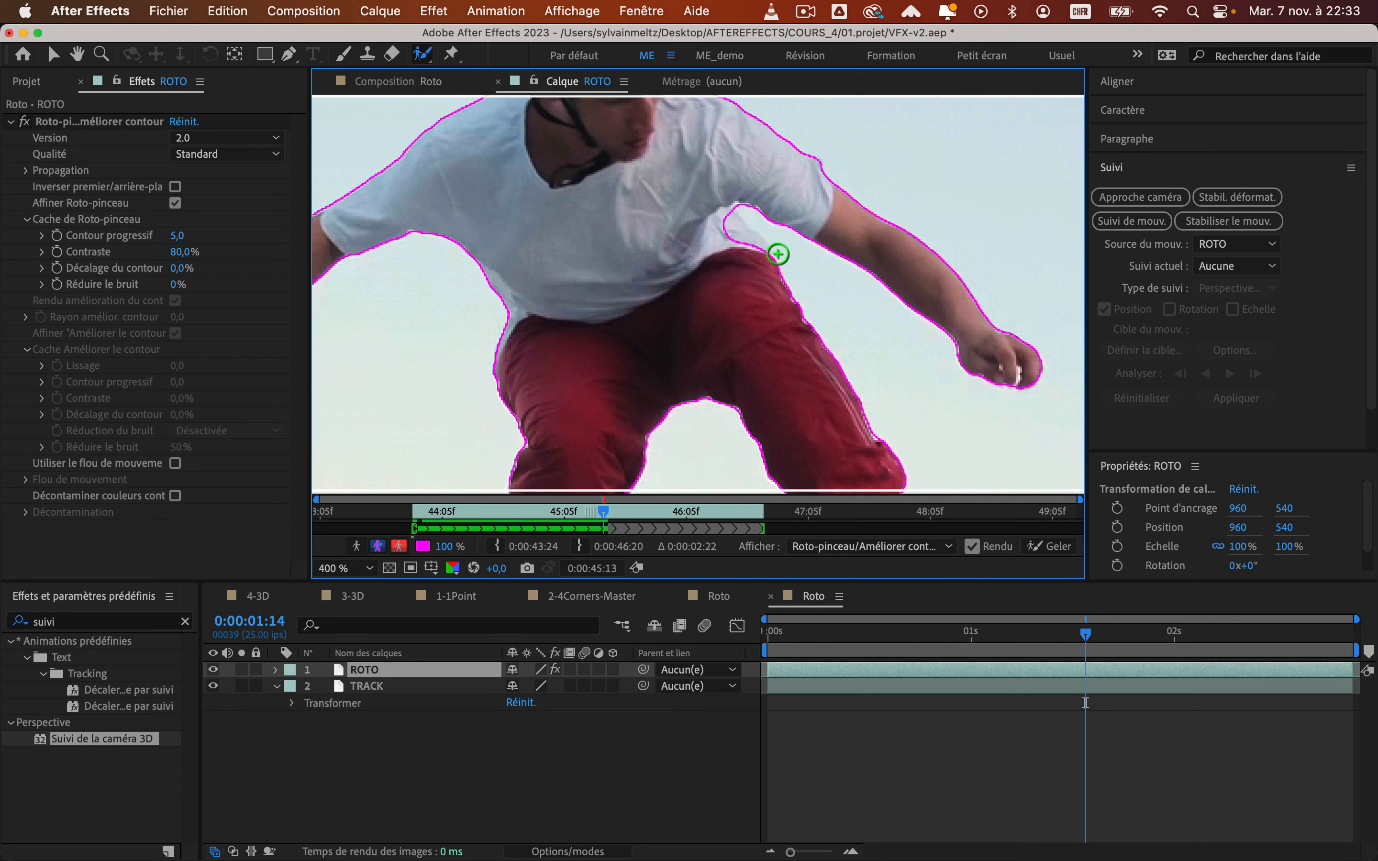
pyautogui.moveTo(716, 215)
pyautogui.mouseDown()
pyautogui.moveTo(754, 249)
pyautogui.moveTo(760, 225)
pyautogui.moveTo(775, 242)
pyautogui.mouseUp()
pyautogui.scroll(-2, 782, 246)
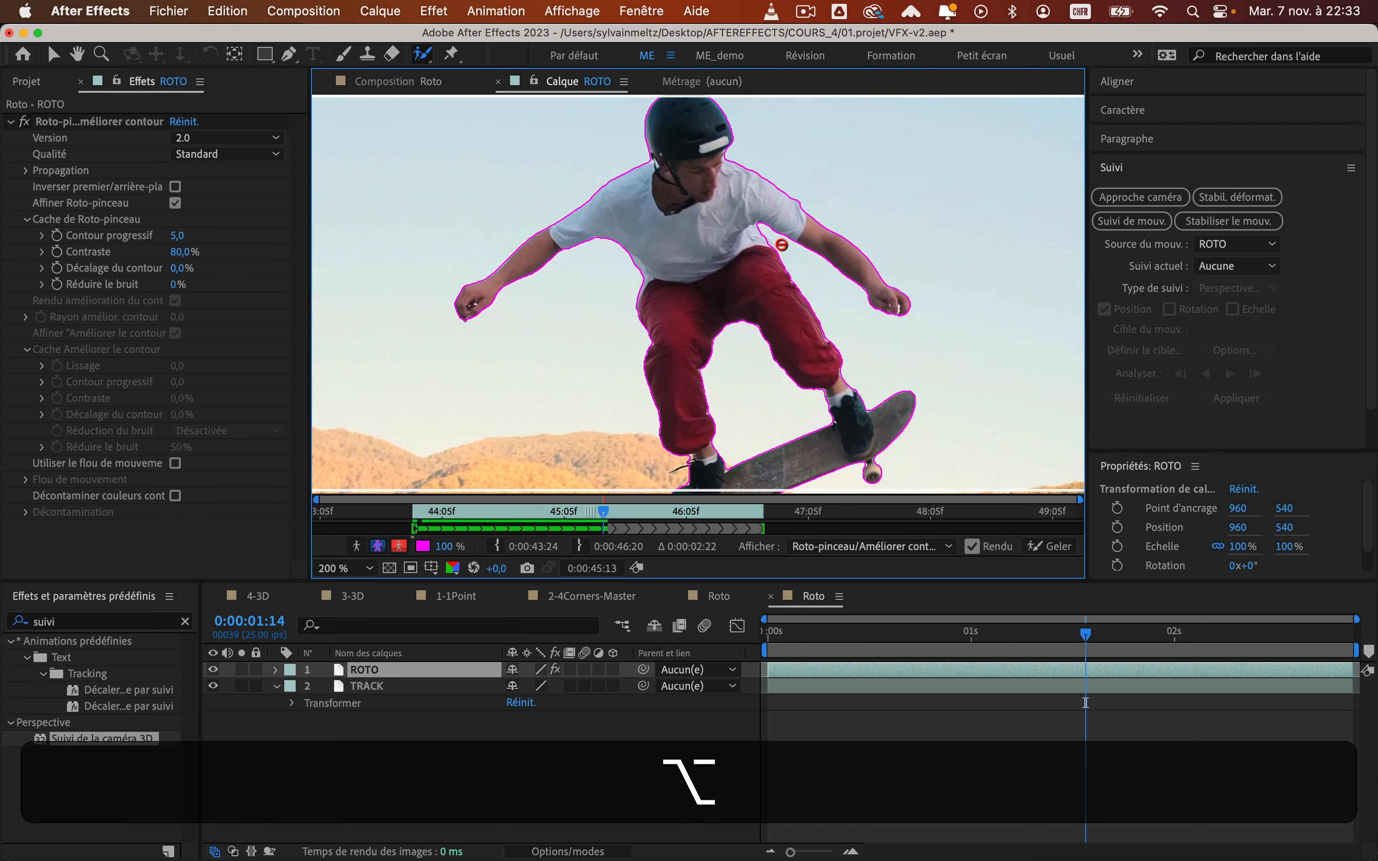
# Add the shirt hem and upper thigh edge below the right-hand sleeve to the Roto Brush selection at frame 0:00:01:15
pyautogui.scroll(-1, 782, 245)
pyautogui.press('alt+super+Right')
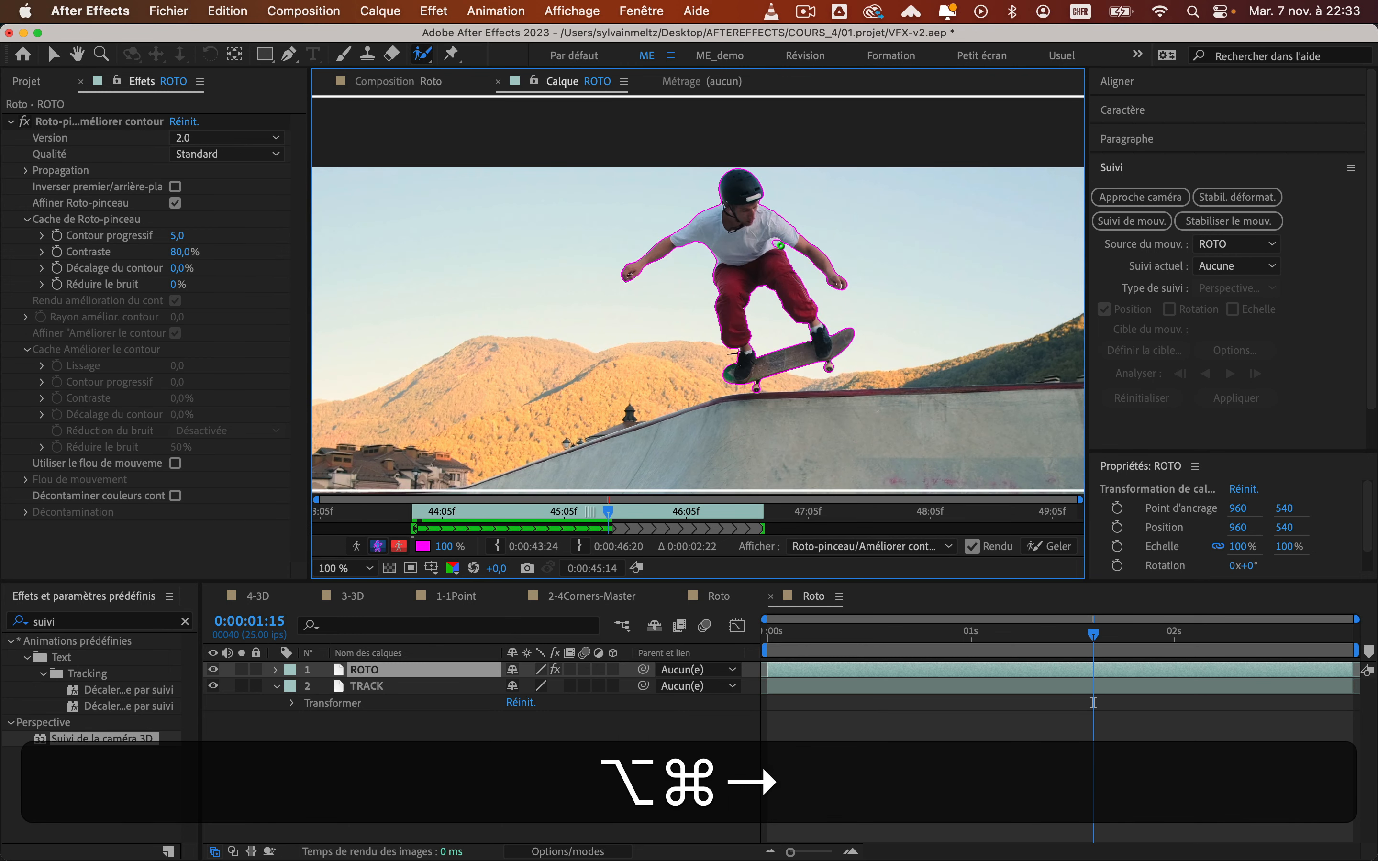
pyautogui.press('super+Left')
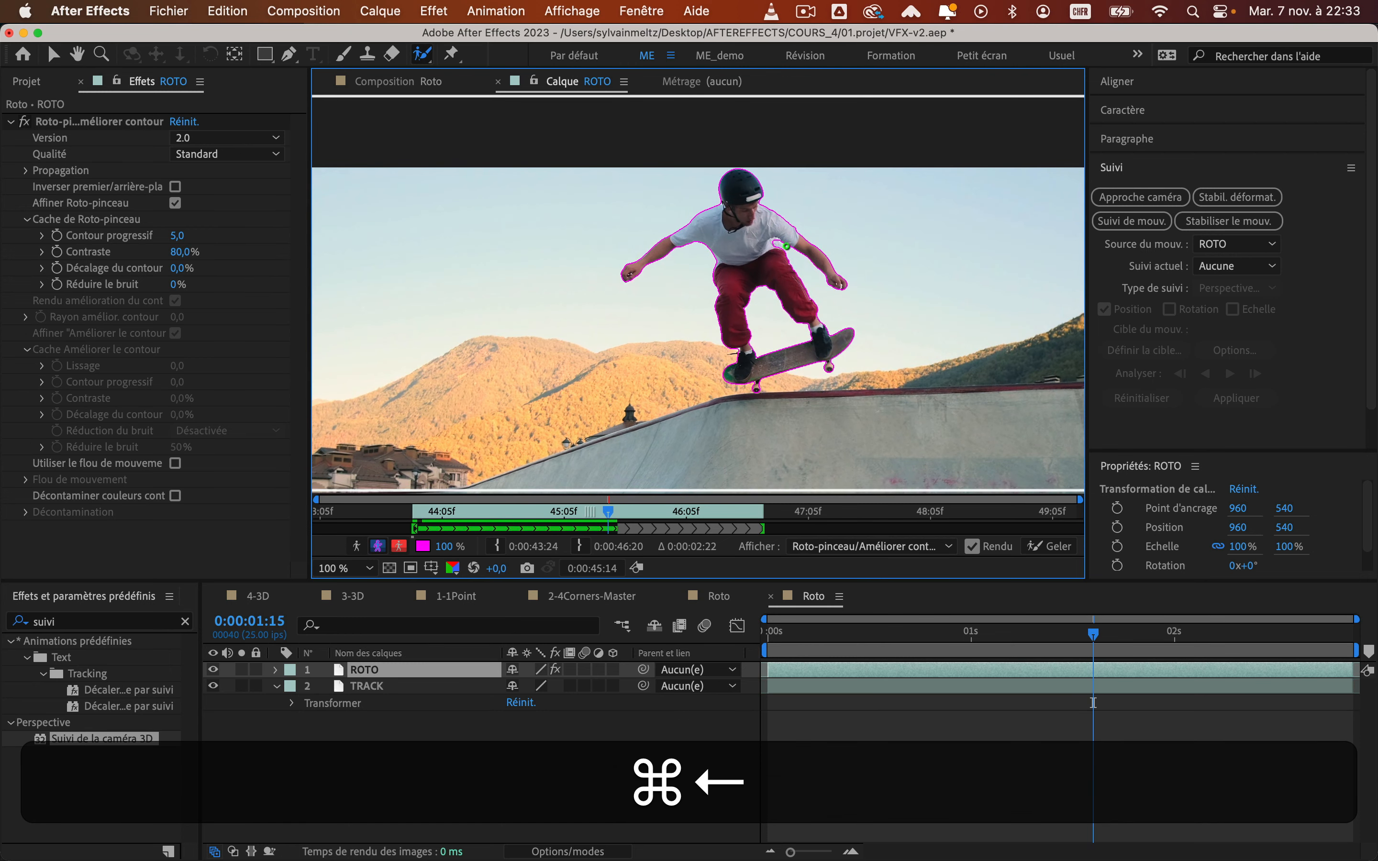
pyautogui.scroll(2, 787, 246)
pyautogui.moveTo(775, 241); pyautogui.dragTo(773, 262)
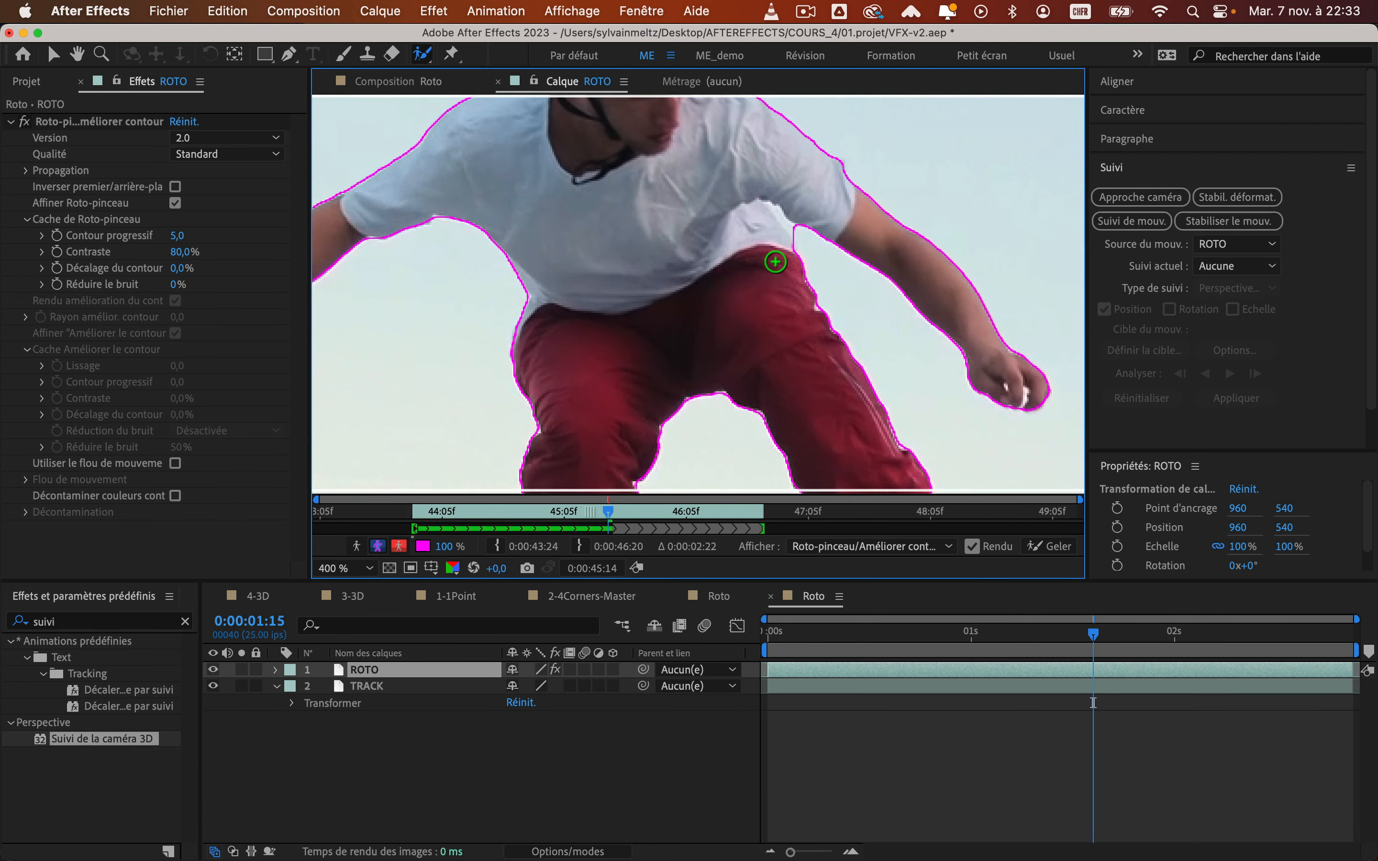
# Subtract the strip of sky between the shirt hem and the right-hand arm from the Roto Brush selection at frame 0:00:01:15
pyautogui.scroll(1, 775, 215)
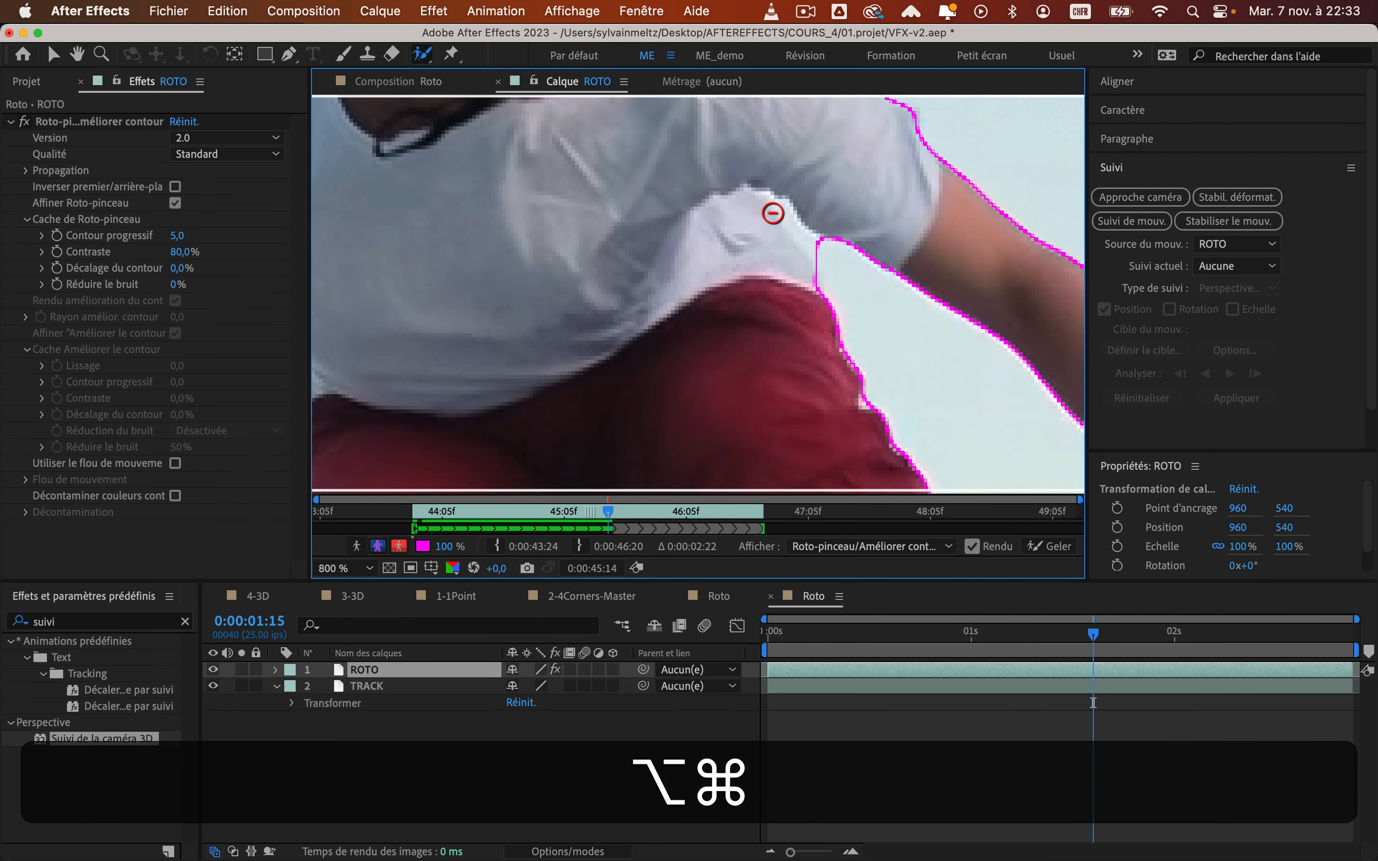
pyautogui.moveTo(779, 210); pyautogui.dragTo(821, 261)
pyautogui.scroll(-3, 821, 261)
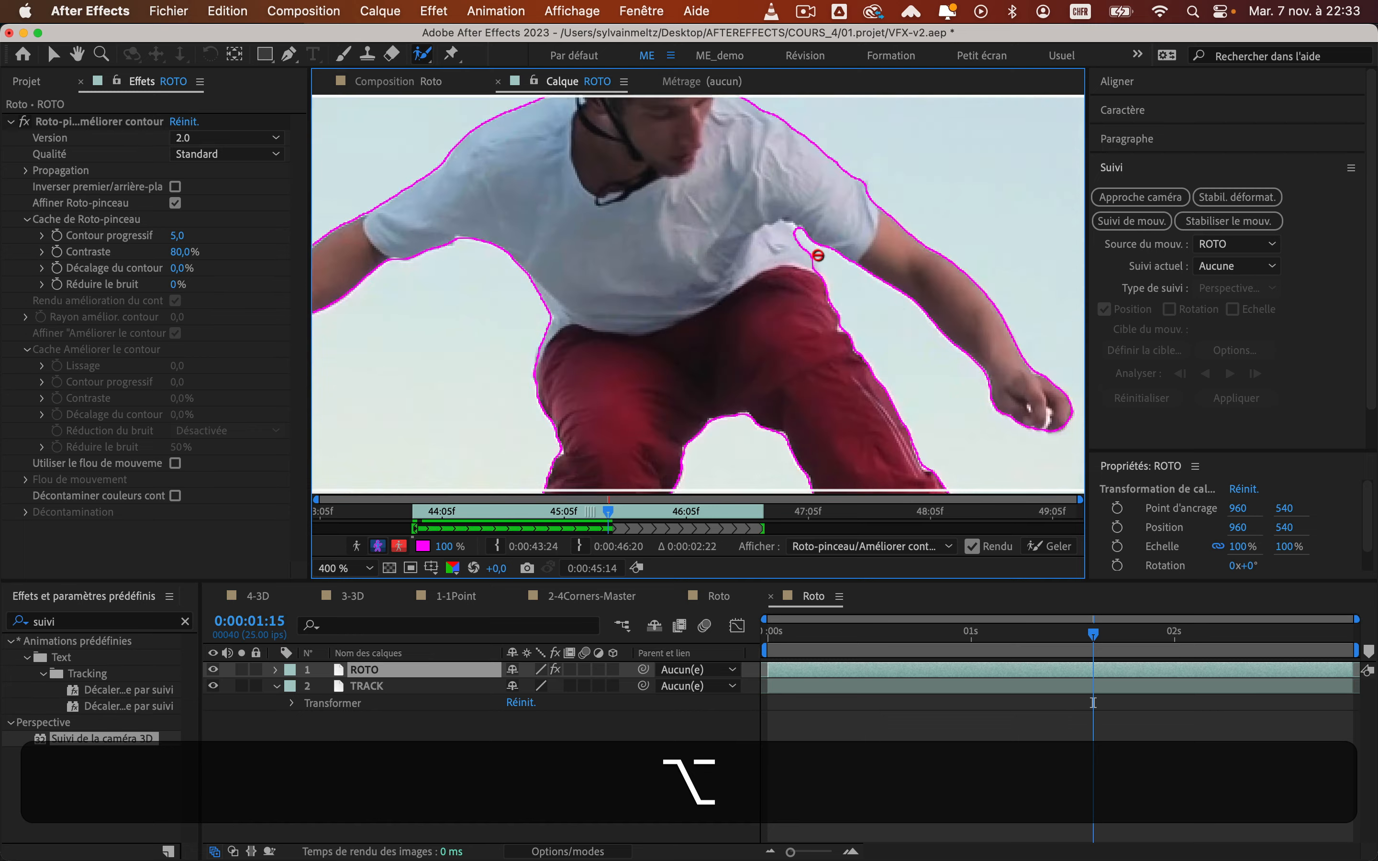
# Examine the Roto Brush outline around the skater frame by frame from 0:00:01:15 to 0:00:02:04
pyautogui.press('alt+super+Right')
pyautogui.press('super+Right')
pyautogui.press('super+Right')
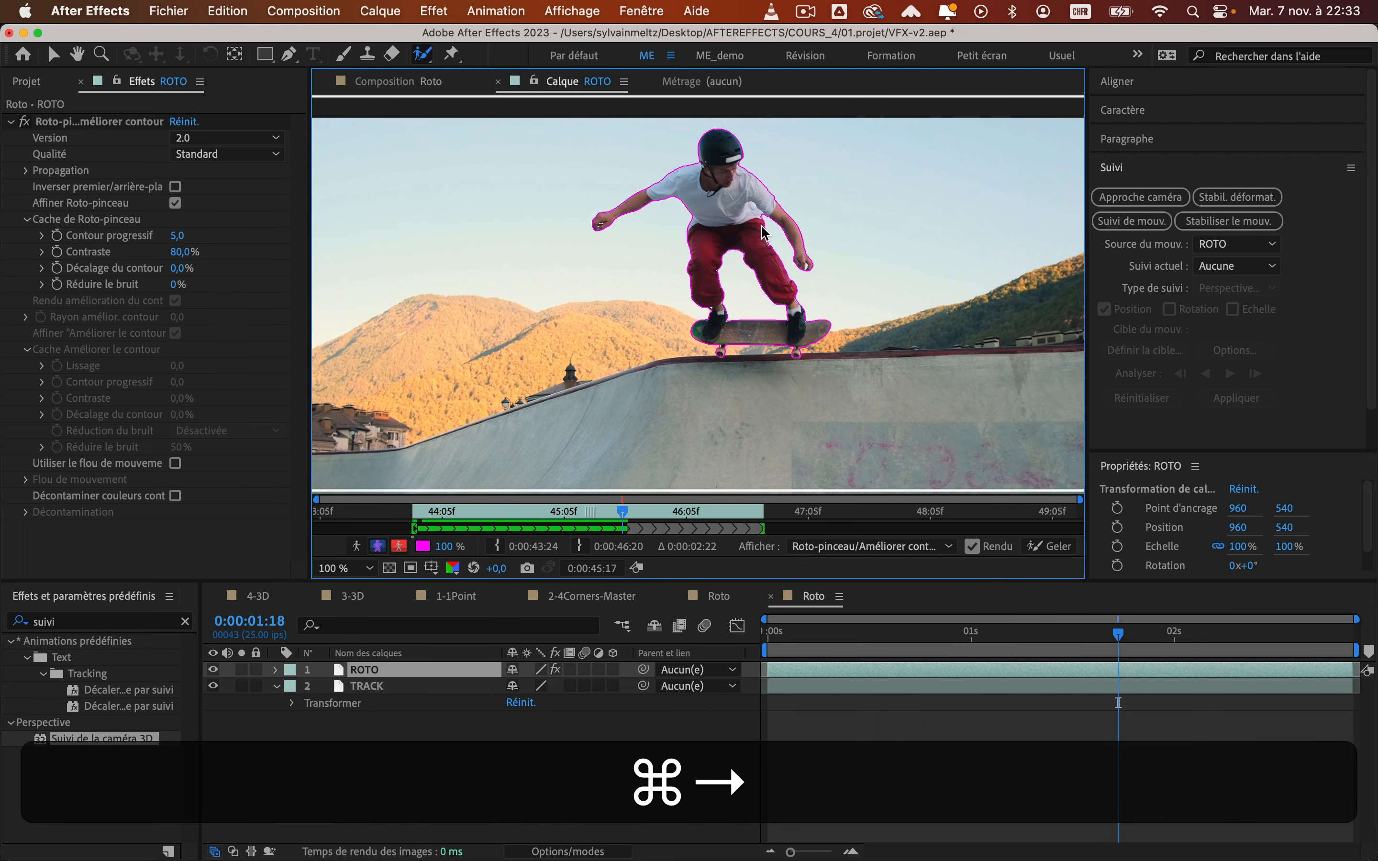
pyautogui.press('super+Right')
pyautogui.press('super+Right')
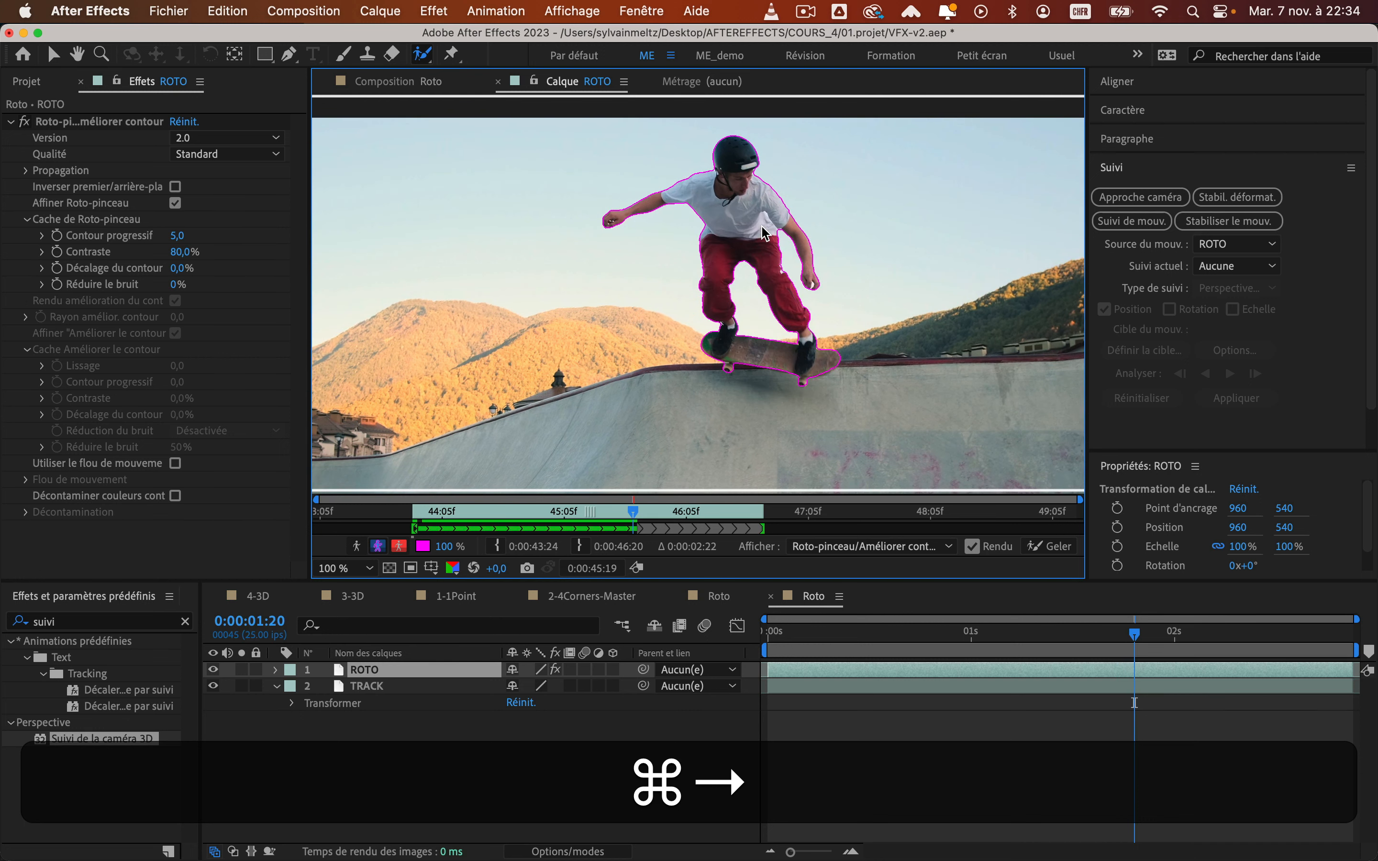
pyautogui.press('super+Right')
pyautogui.press('super+Right')
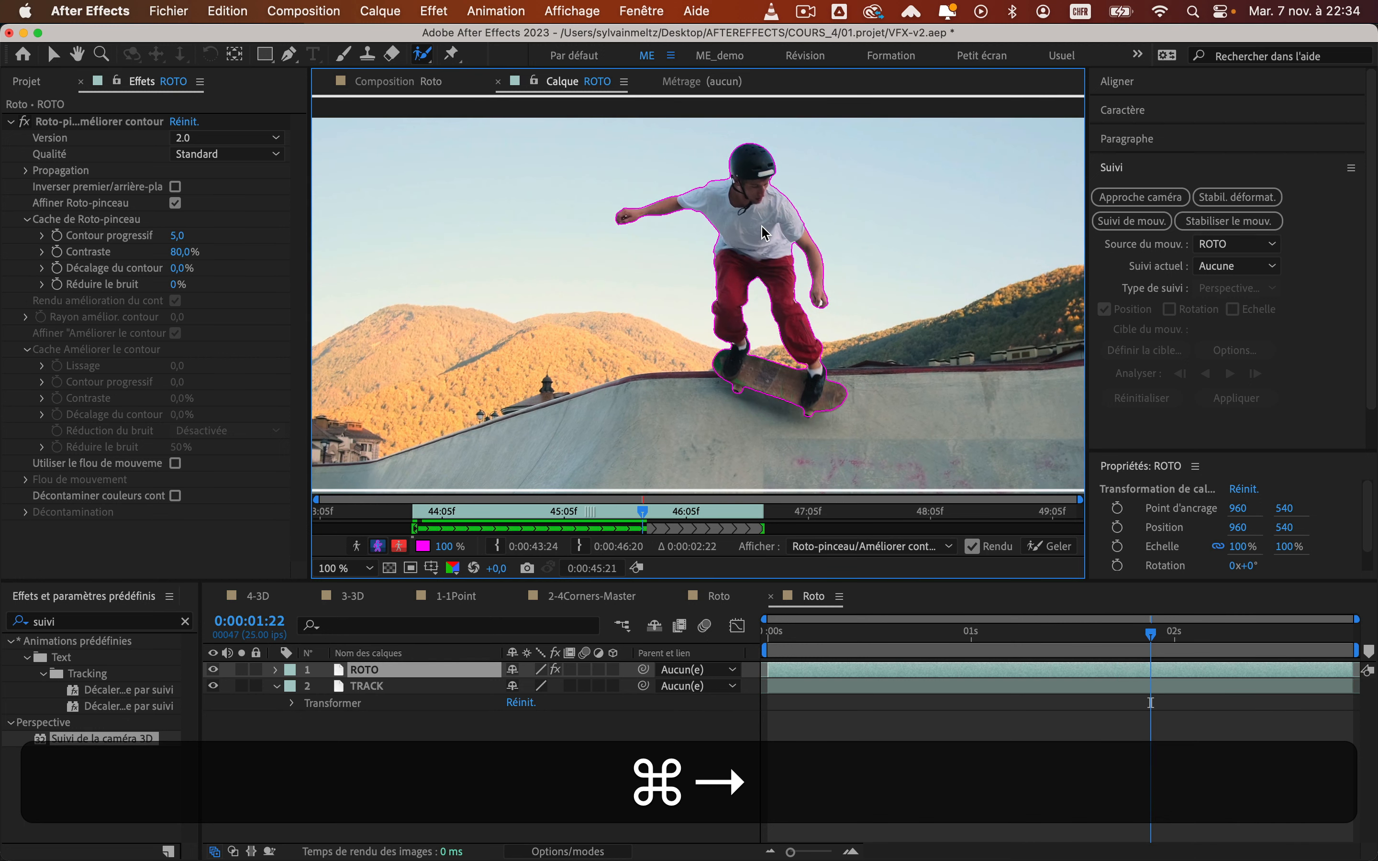
pyautogui.press('super+Right')
pyautogui.press('super+Right')
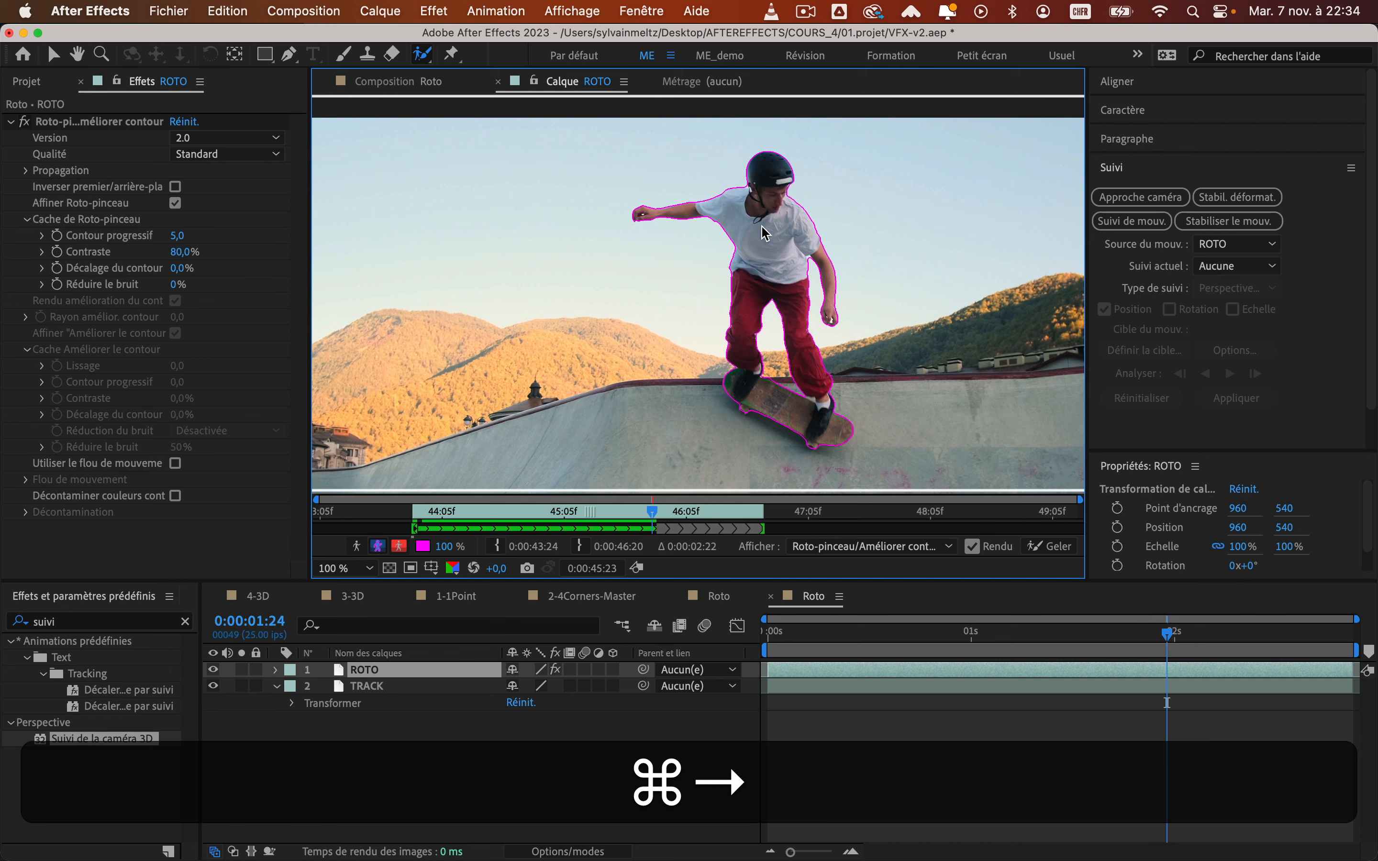
pyautogui.press('super+Right')
pyautogui.press('super+Right')
pyautogui.press('super+Right')
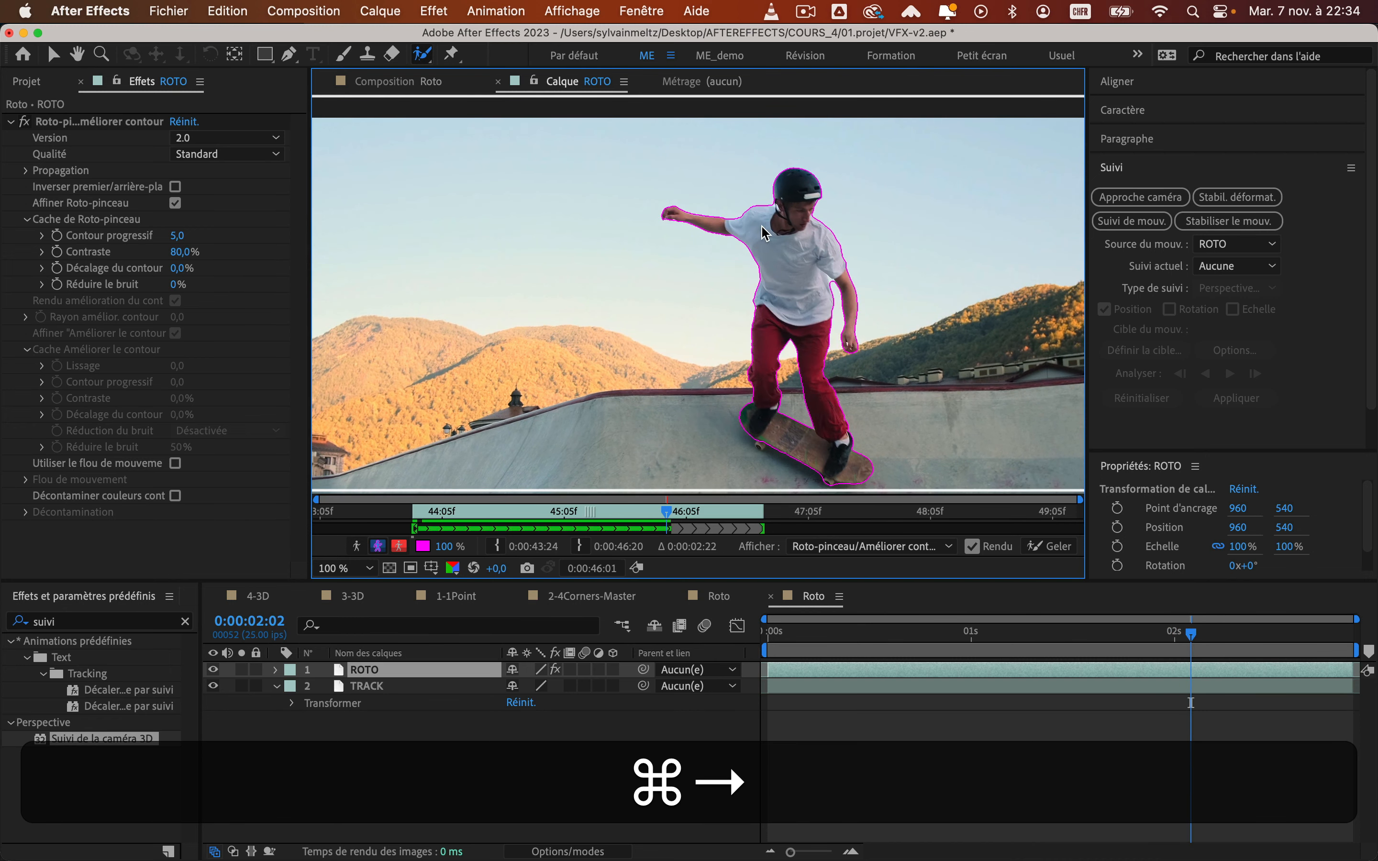
pyautogui.press('super+Right')
pyautogui.press('super+Right')
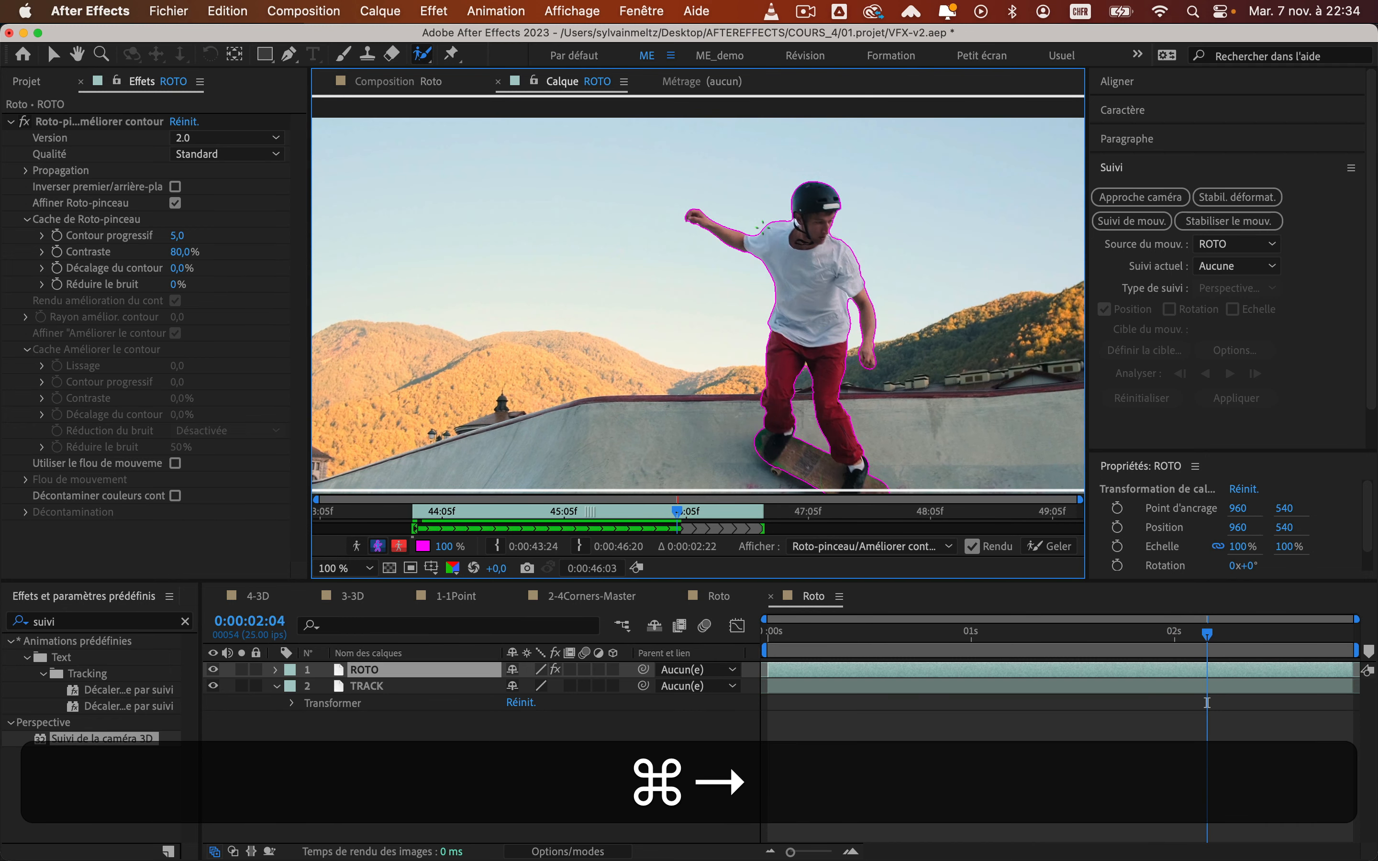
# Go back to frame 0:00:02:00 and add the skateboard's left-hand wheel to the Roto Brush selection
pyautogui.press('super+Left')
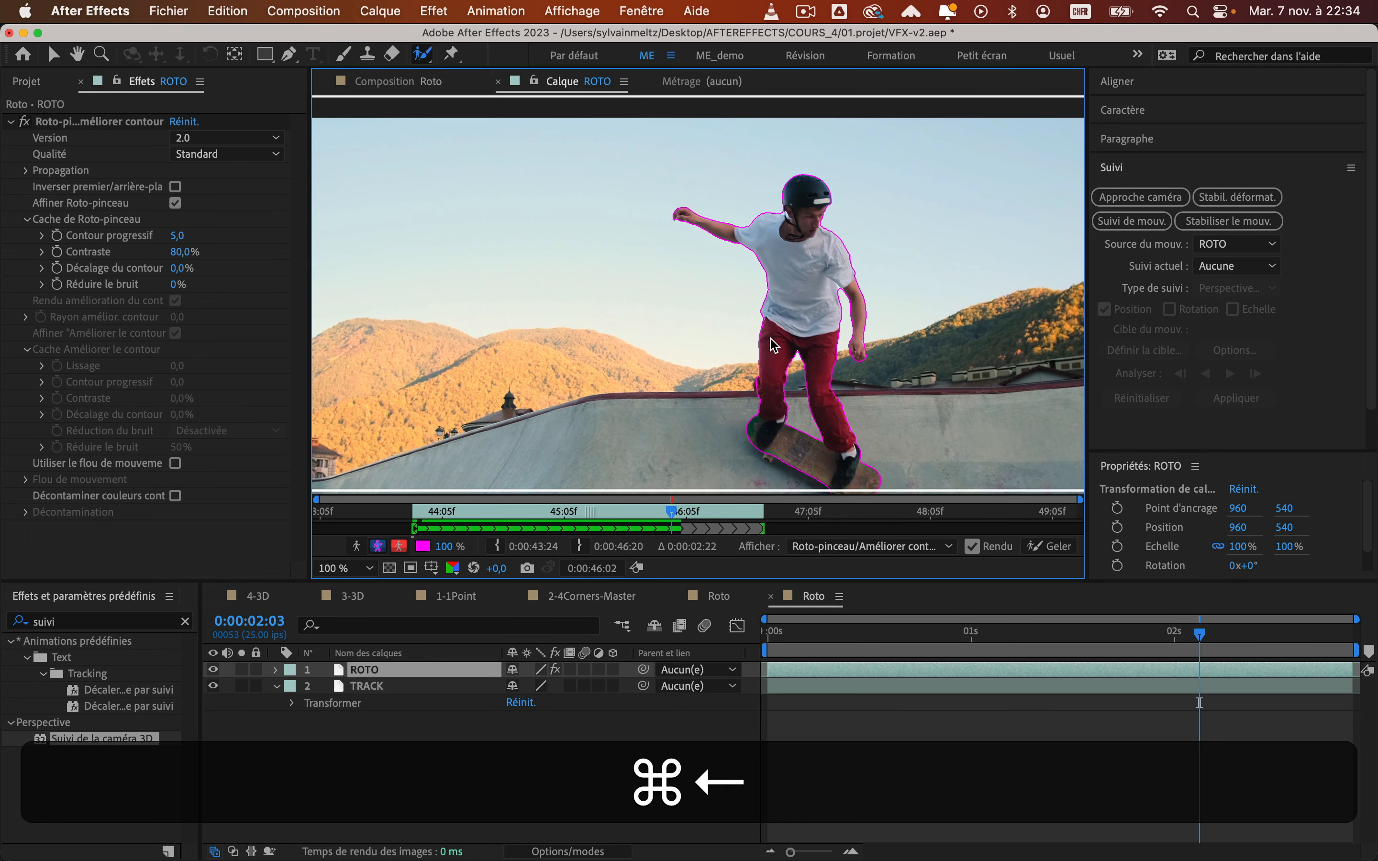
pyautogui.press('super+Left')
pyautogui.press('super+Left')
pyautogui.press('super+Left')
pyautogui.press('super+Left')
pyautogui.press('super+Right')
pyautogui.press('alt+super+Right')
pyautogui.scroll(5, 715, 391)
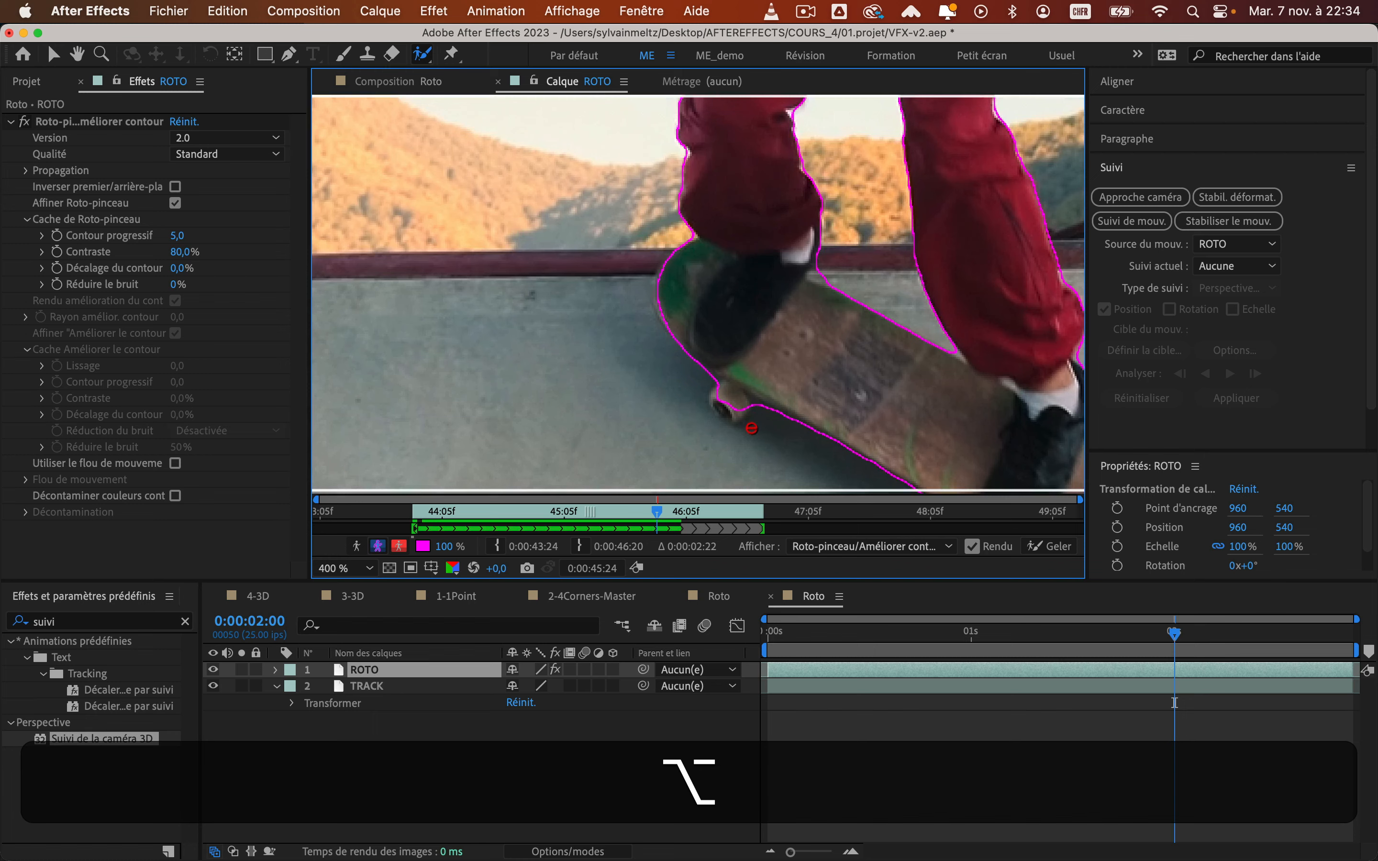
pyautogui.moveTo(698, 363)
pyautogui.mouseDown()
pyautogui.moveTo(701, 396)
pyautogui.moveTo(723, 367)
pyautogui.moveTo(720, 403)
pyautogui.moveTo(699, 365)
pyautogui.mouseUp()
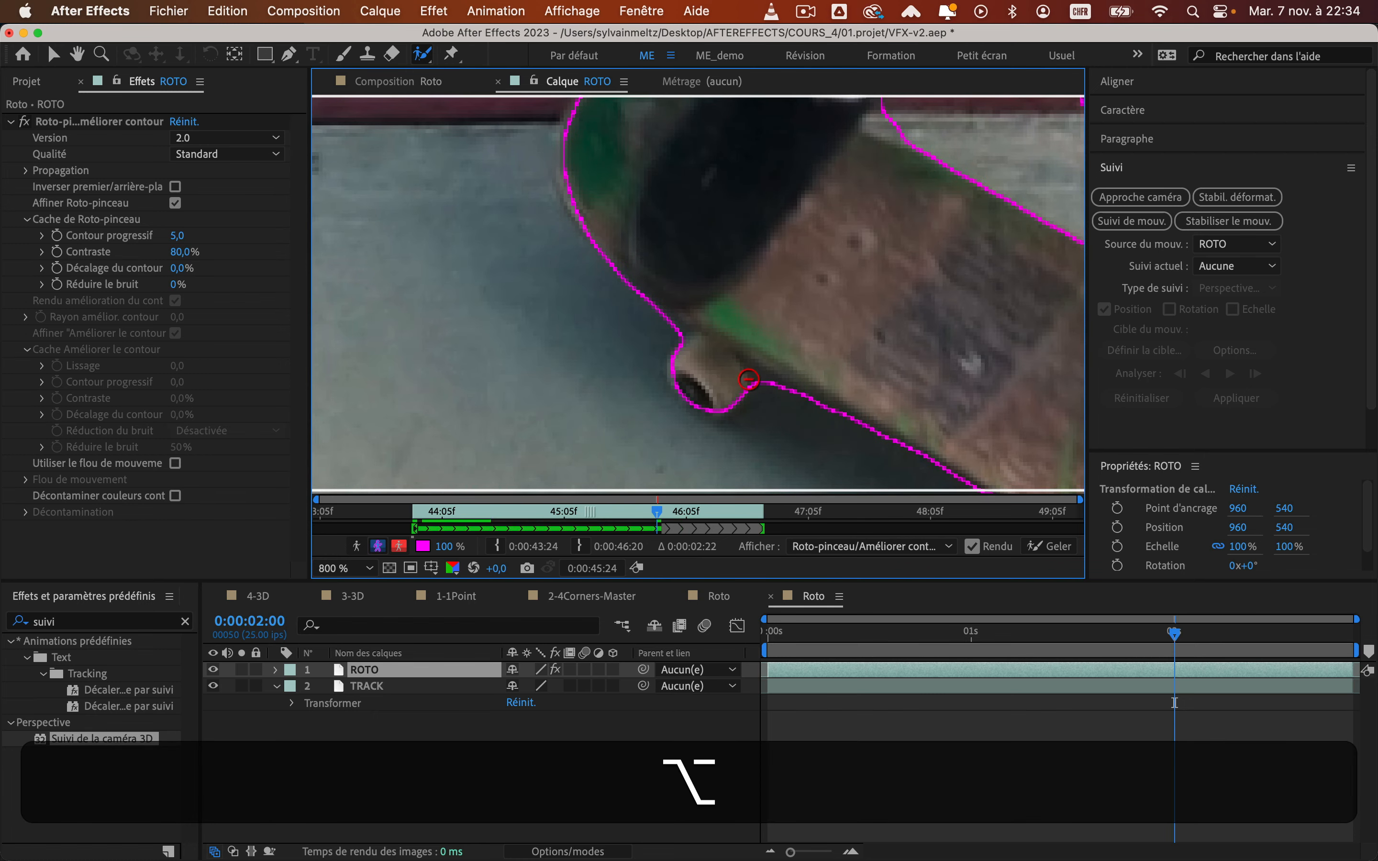
pyautogui.scroll(-4, 748, 379)
# Advance to frame 0:00:02:01 and add the skateboard's left-hand wheel and truck to the Roto Brush selection
pyautogui.press('alt+super+Right')
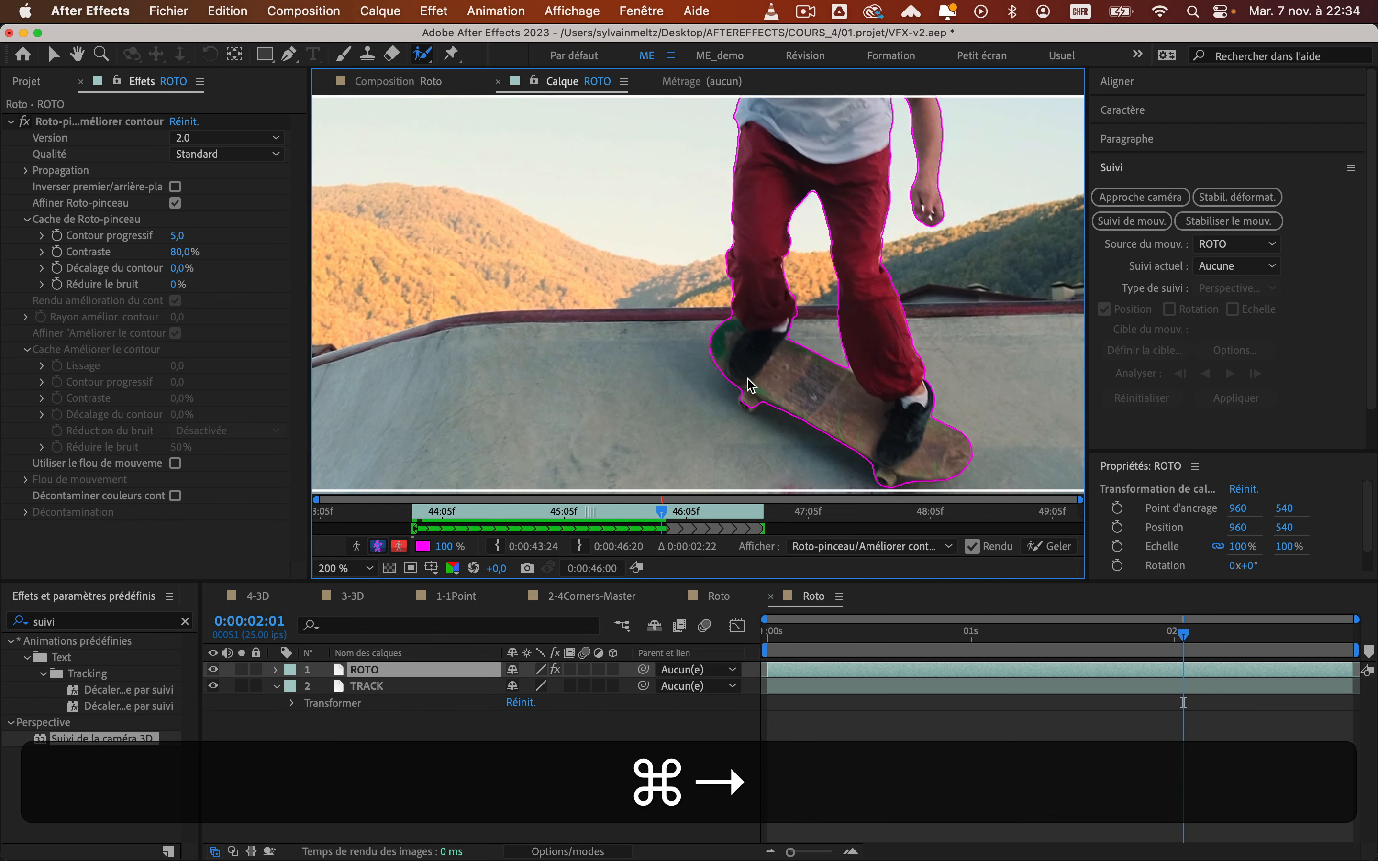
pyautogui.scroll(4, 748, 379)
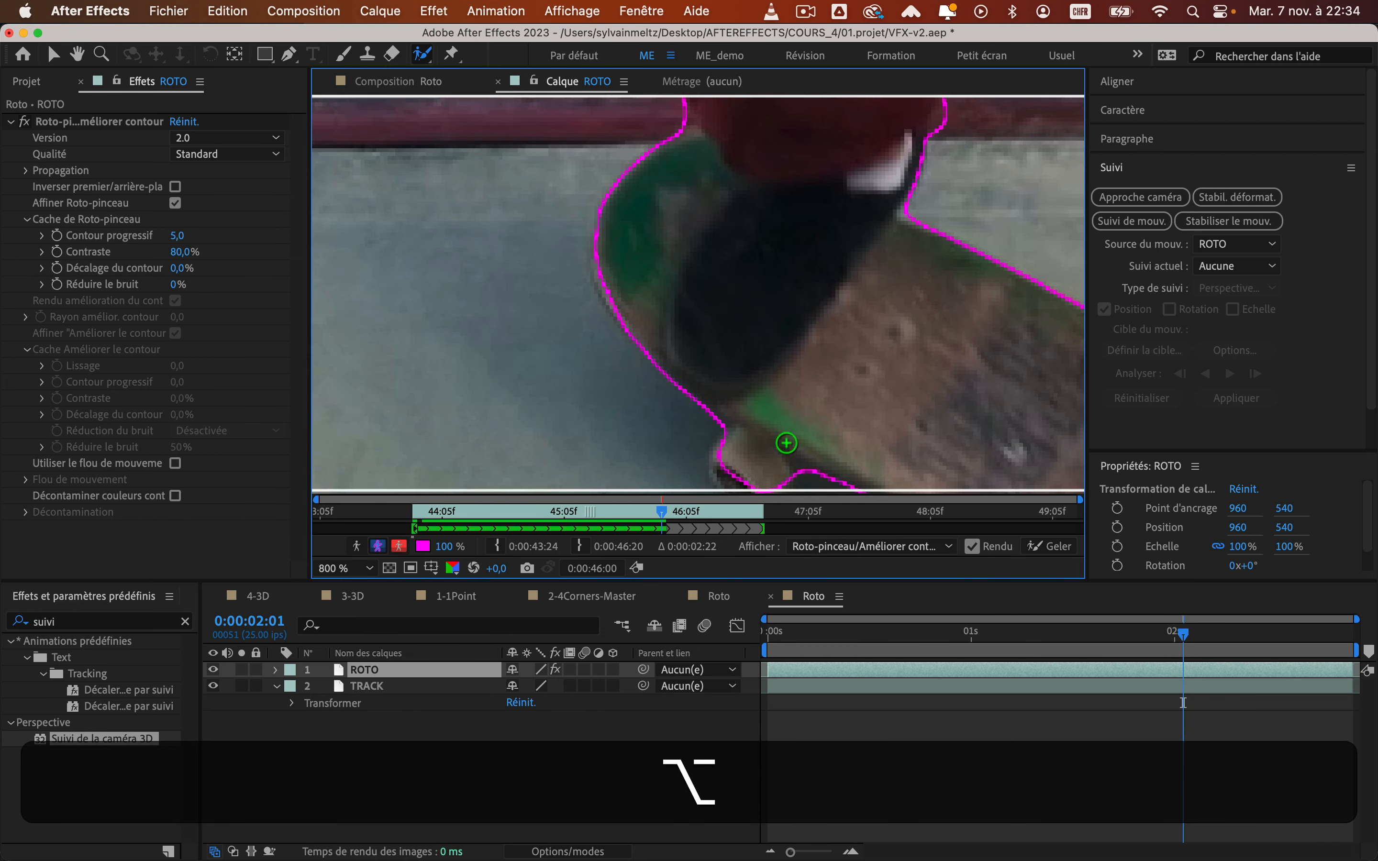
pyautogui.scroll(-5, 761, 342)
pyautogui.moveTo(711, 315)
pyautogui.mouseDown()
pyautogui.moveTo(705, 333)
pyautogui.moveTo(734, 342)
pyautogui.mouseUp()
pyautogui.press('alt')
pyautogui.scroll(-6, 767, 283)
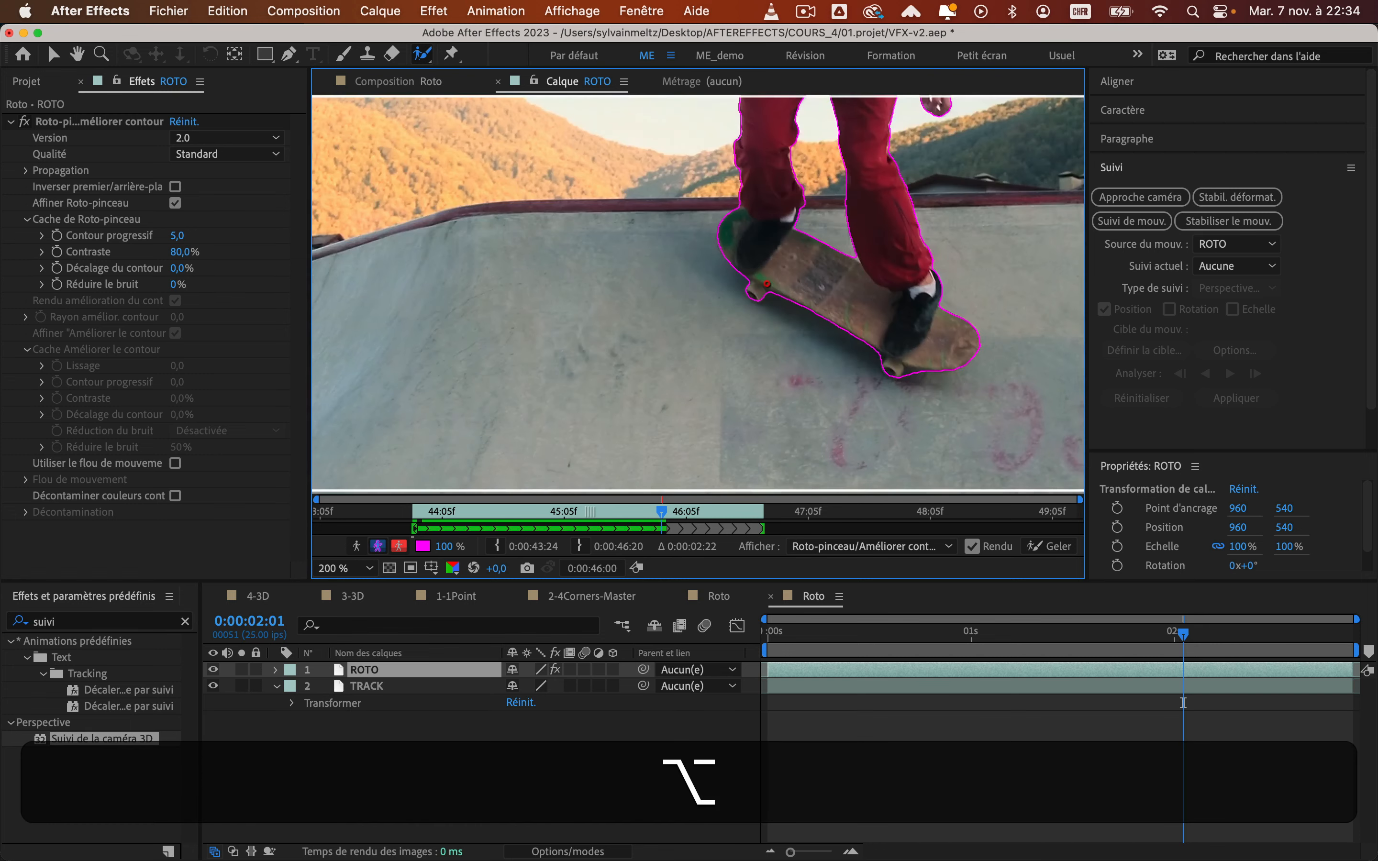
# Compare the neighbouring frames, then subtract the sky gap under the right-hand armpit from the Roto Brush selection at frame 0:00:02:01
pyautogui.press('super+Right')
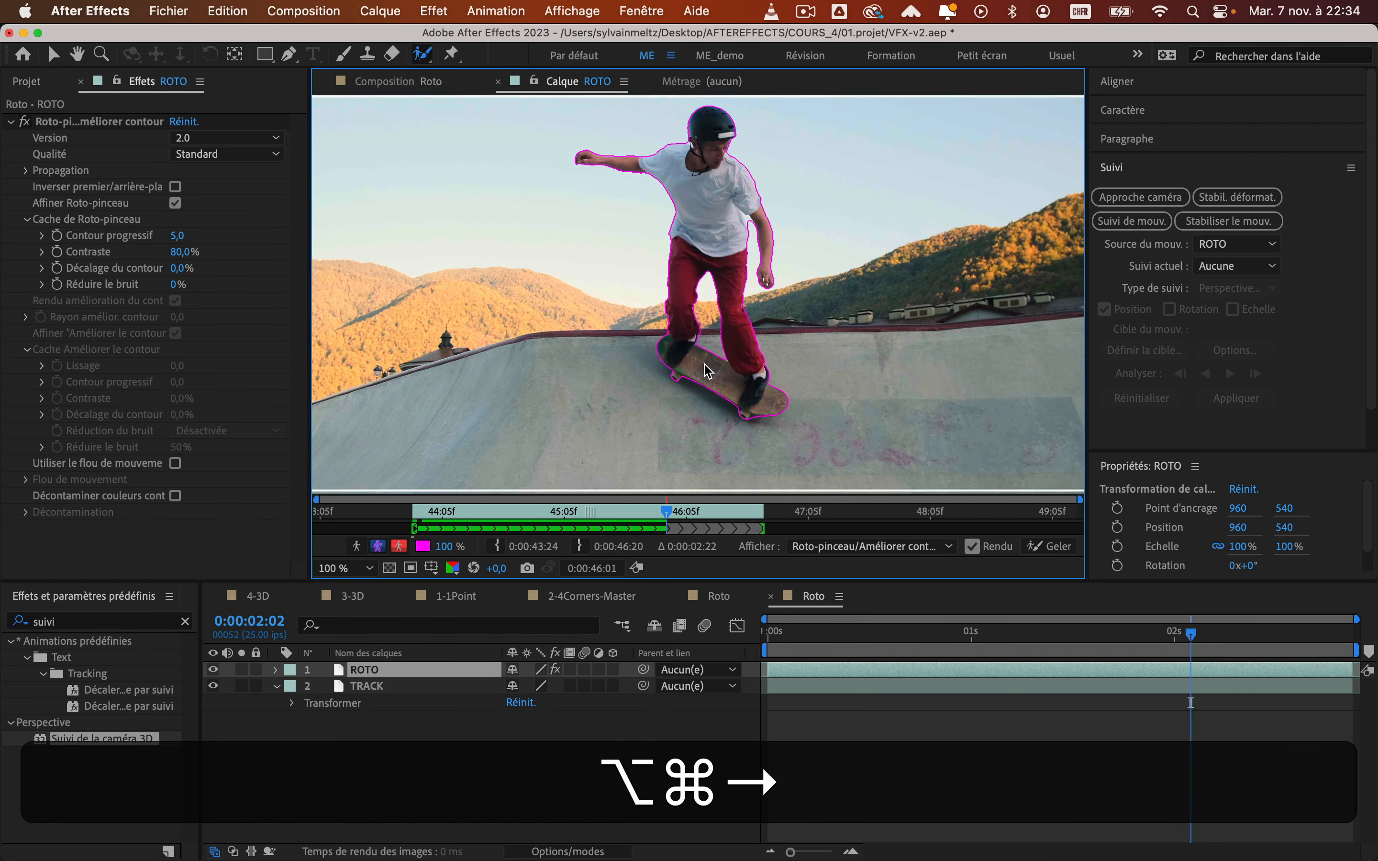
pyautogui.press('super+Left')
pyautogui.press('super+Left')
pyautogui.press('super+Right')
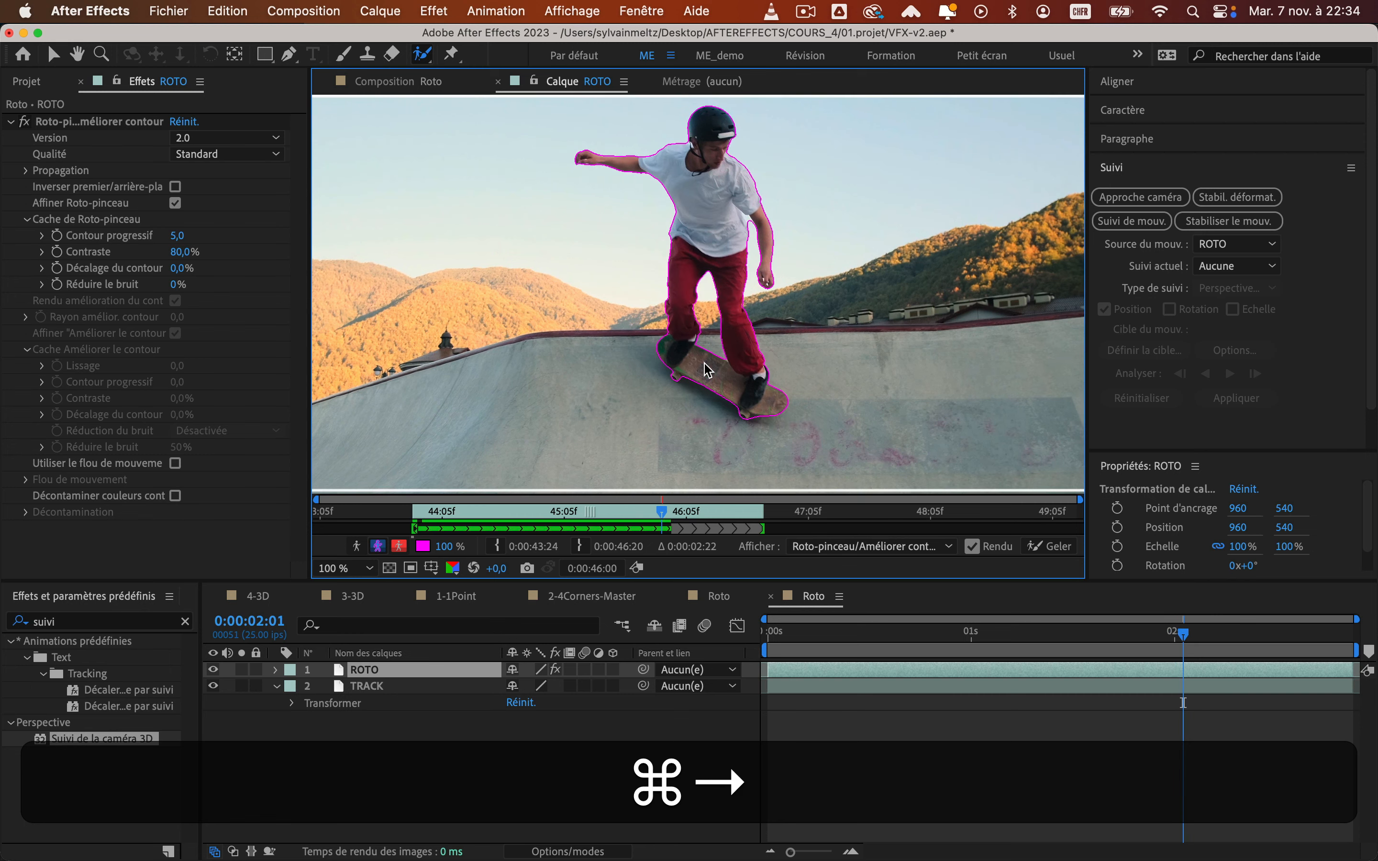
pyautogui.press('alt')
pyautogui.scroll(4, 746, 234)
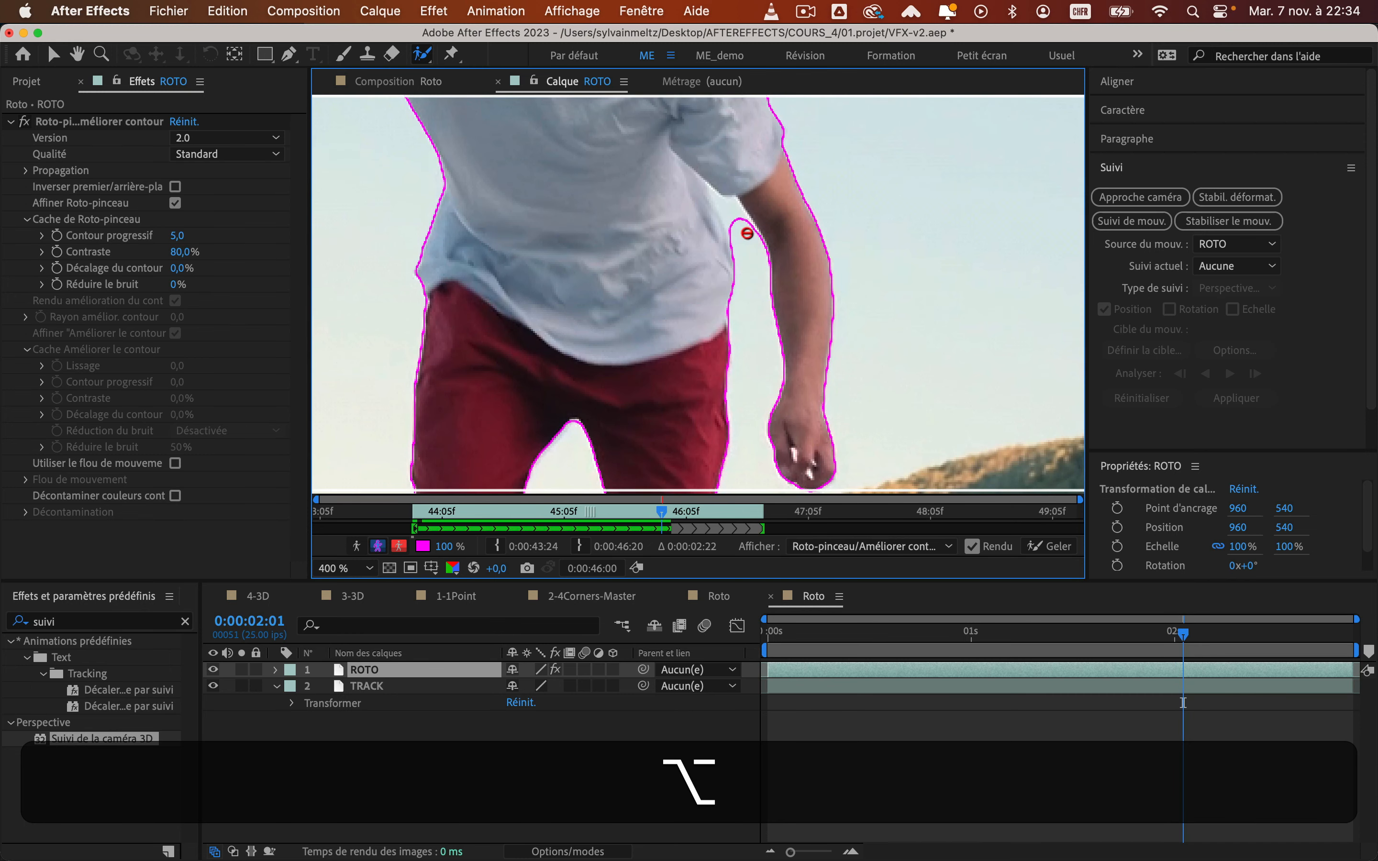
pyautogui.moveTo(723, 206); pyautogui.dragTo(718, 200)
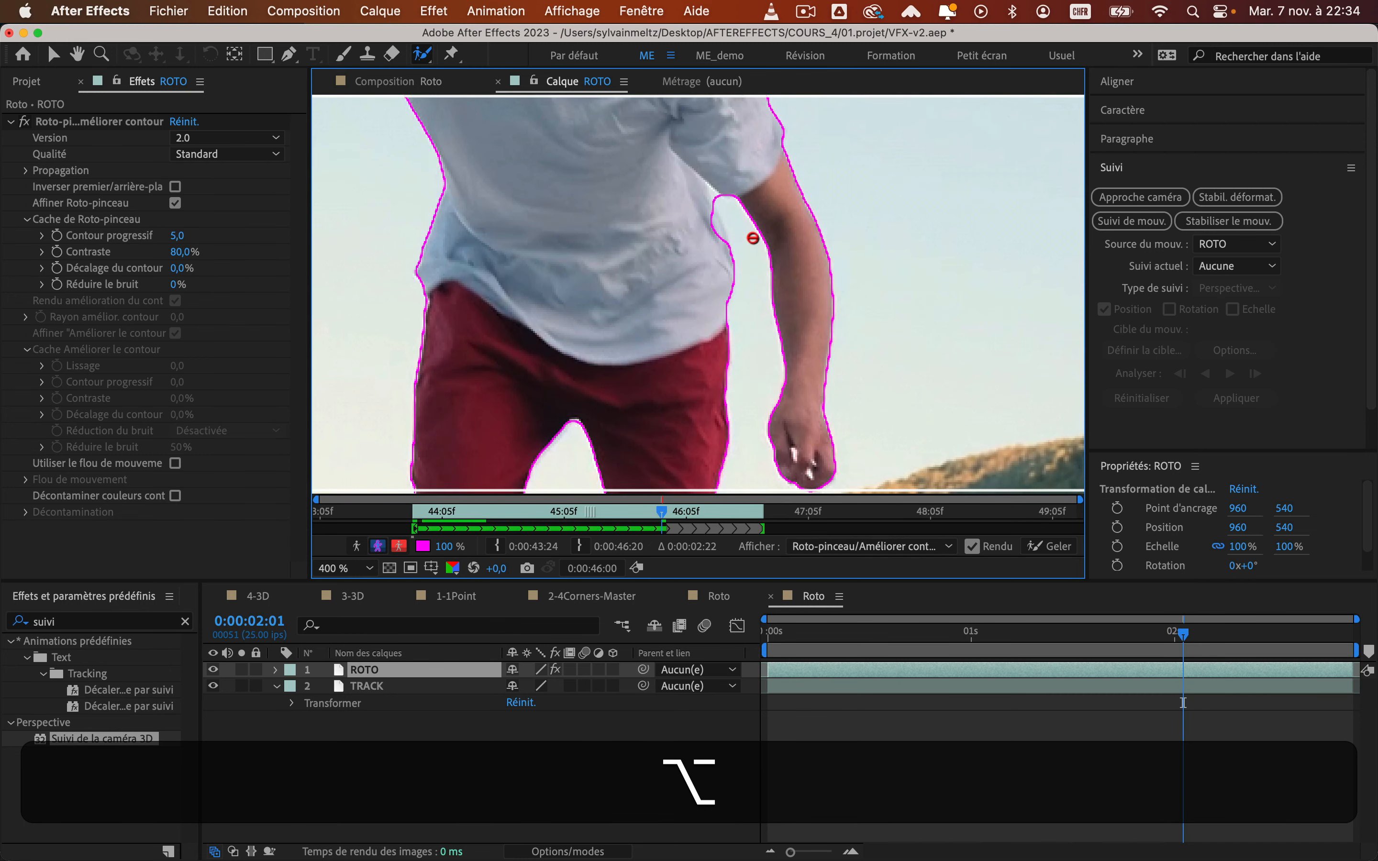
# Advance to frame 0:00:02:02 and subtract the sky gap between the shirt and the right-hand arm from the Roto Brush selection
pyautogui.press('super+Left')
pyautogui.press('super+Right')
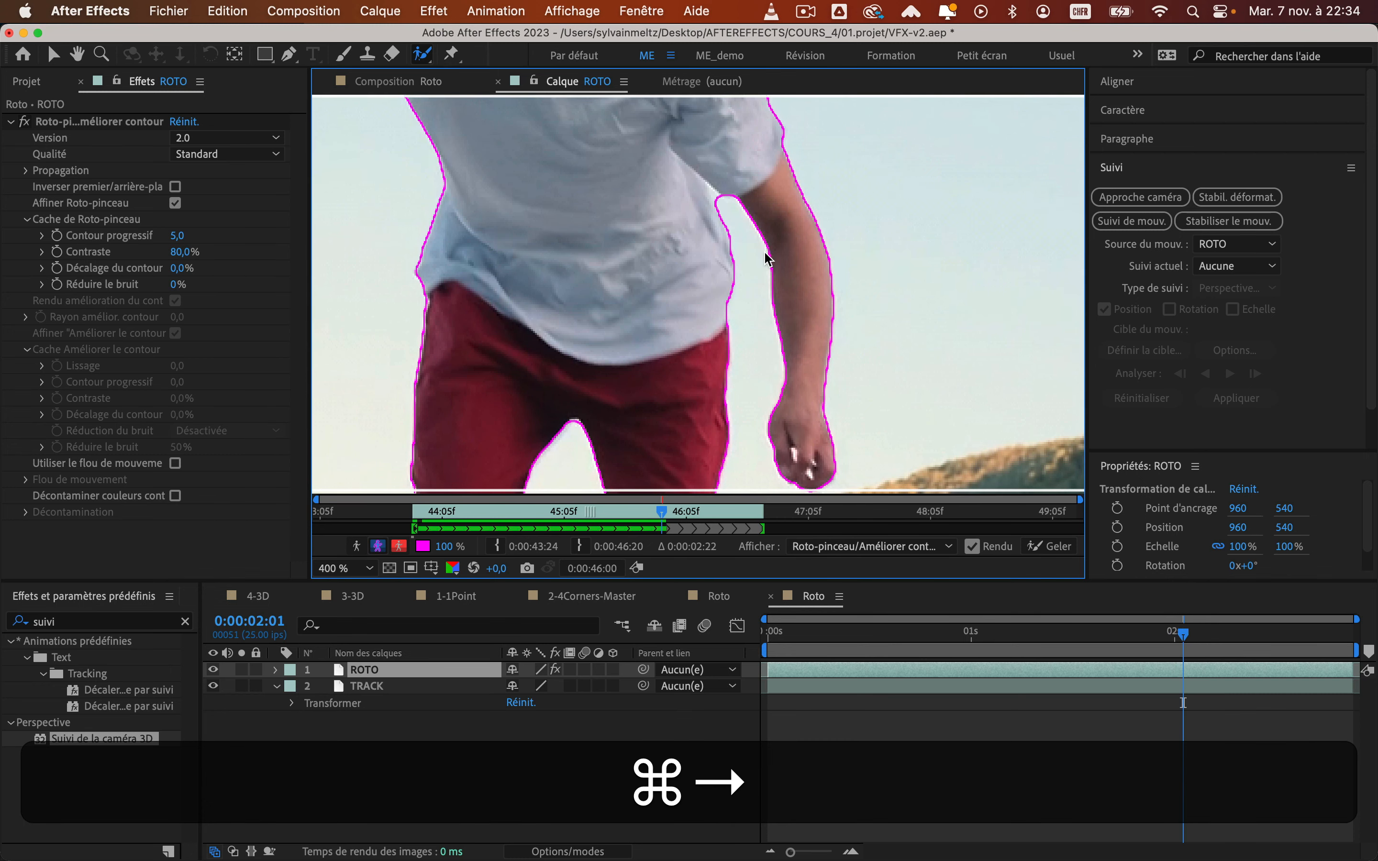
pyautogui.press('super+Right')
pyautogui.press('alt')
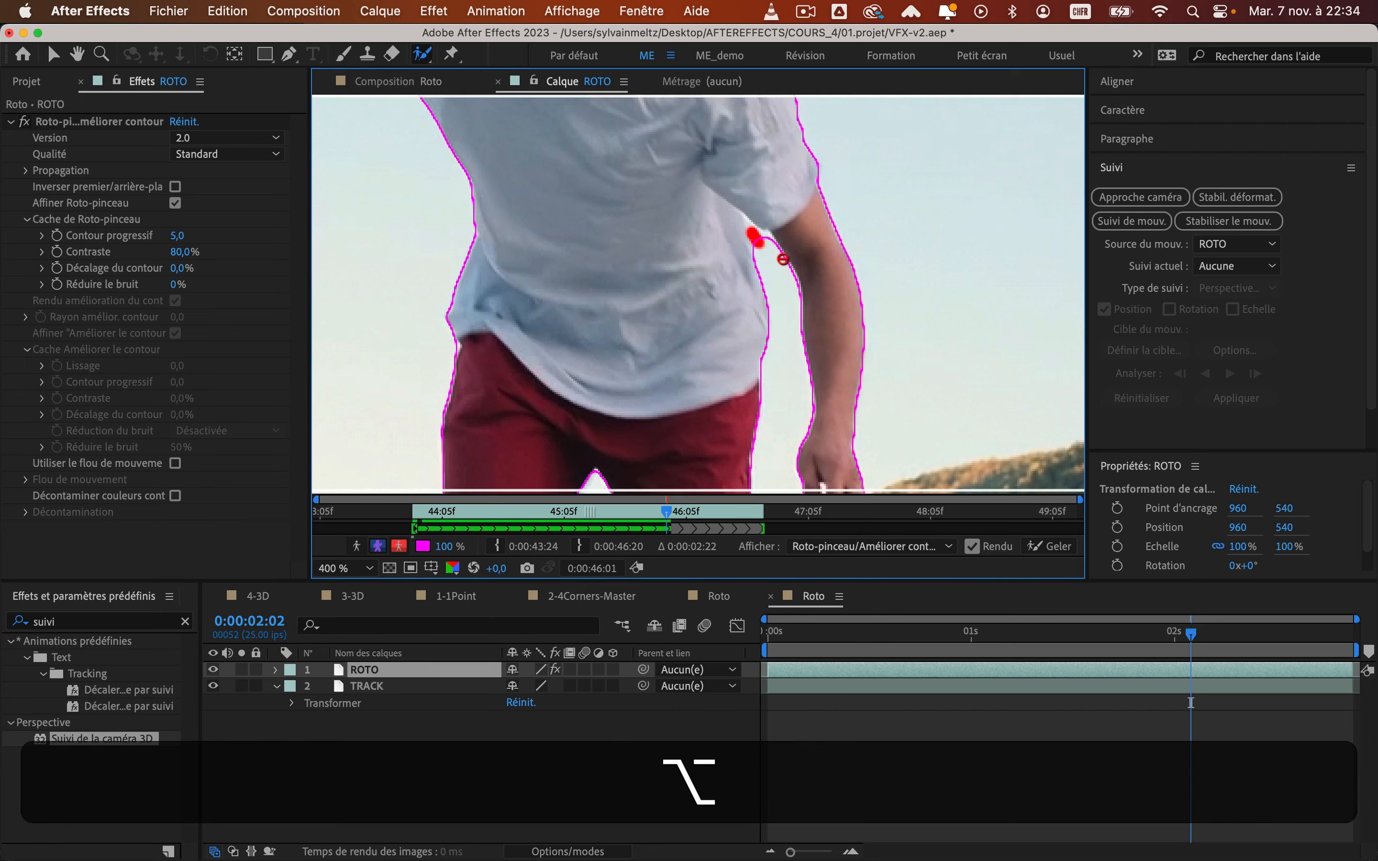
pyautogui.scroll(-4, 782, 260)
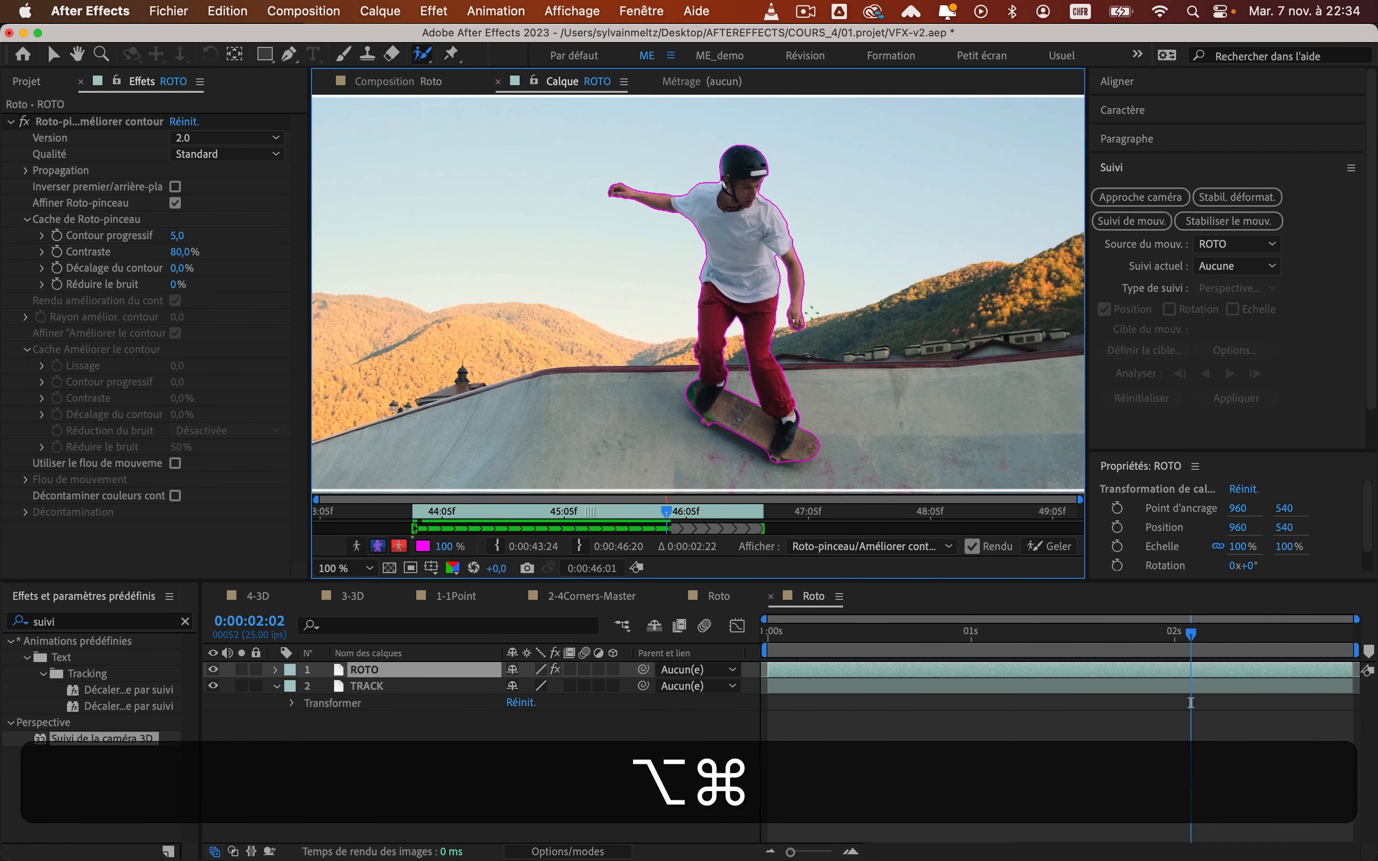
# Examine the Roto Brush outline around the skater frame by frame from 0:00:02:02 to 0:00:02:11
pyautogui.press('alt+super+Right')
pyautogui.press('super+Right')
pyautogui.press('super+Right')
pyautogui.press('super+Right')
pyautogui.press('super+Right')
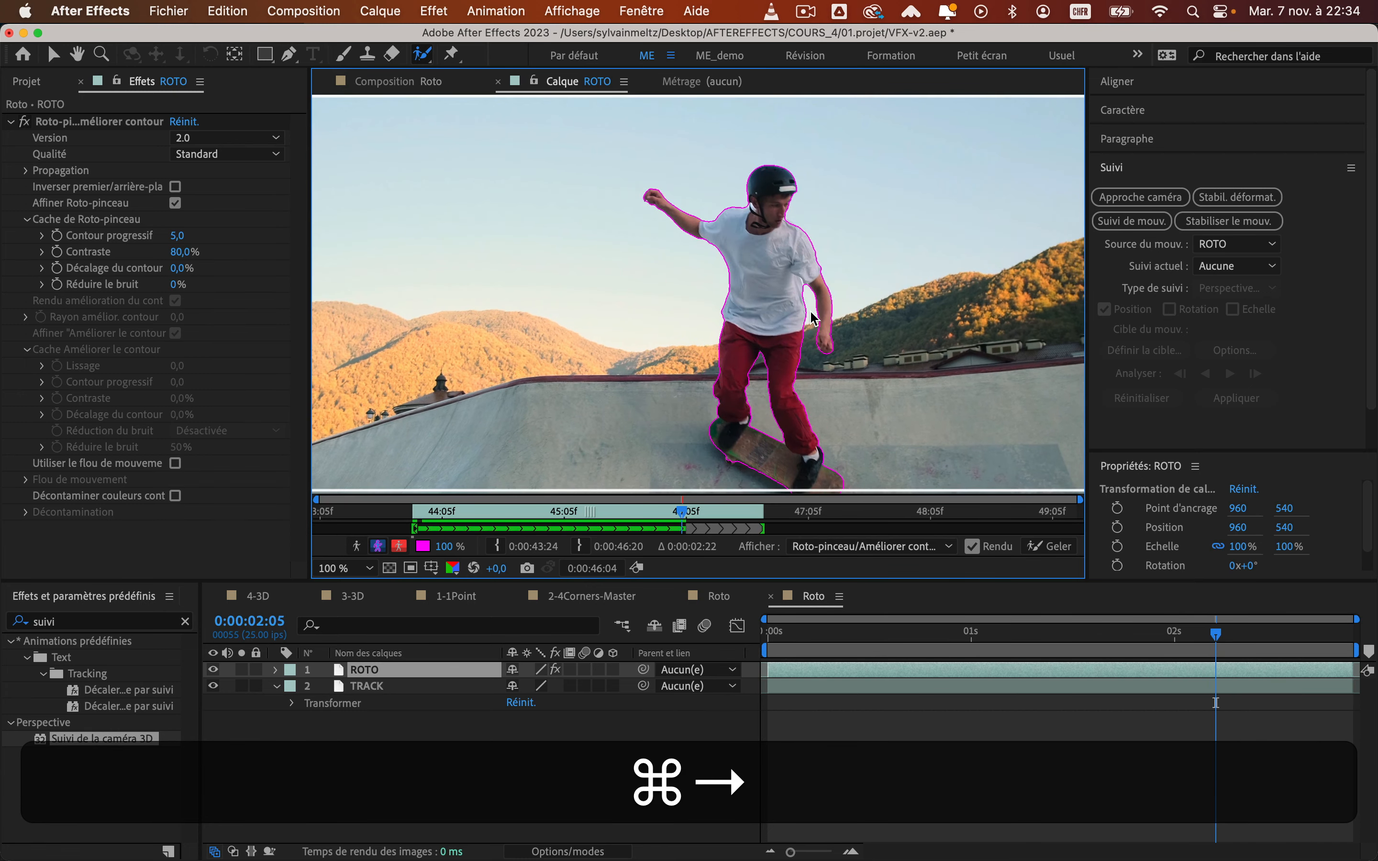
pyautogui.press('alt+super+Right')
pyautogui.scroll(-2, 720, 288)
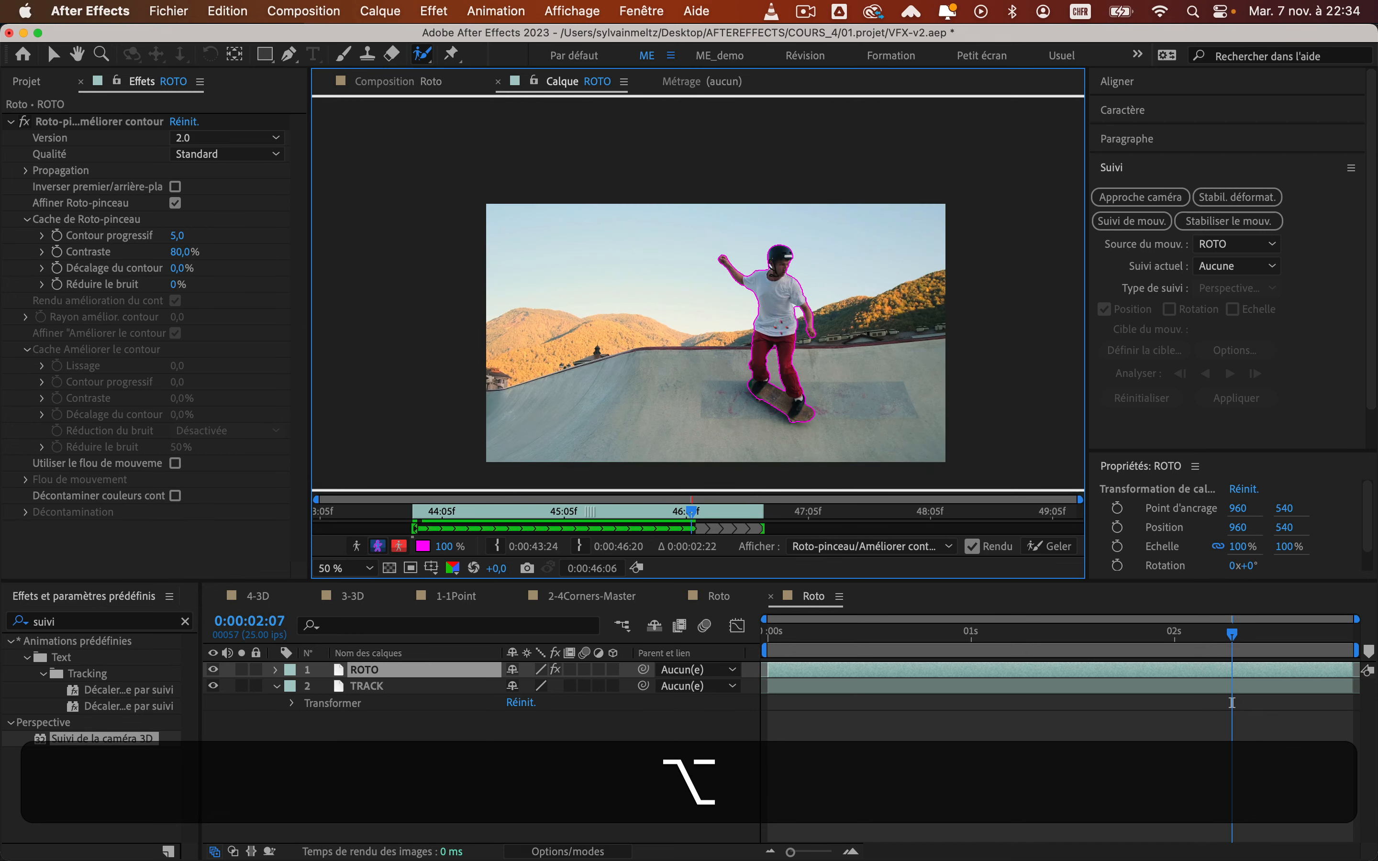
pyautogui.press('alt+super+Right')
pyautogui.press('super+Right')
pyautogui.press('super+Right')
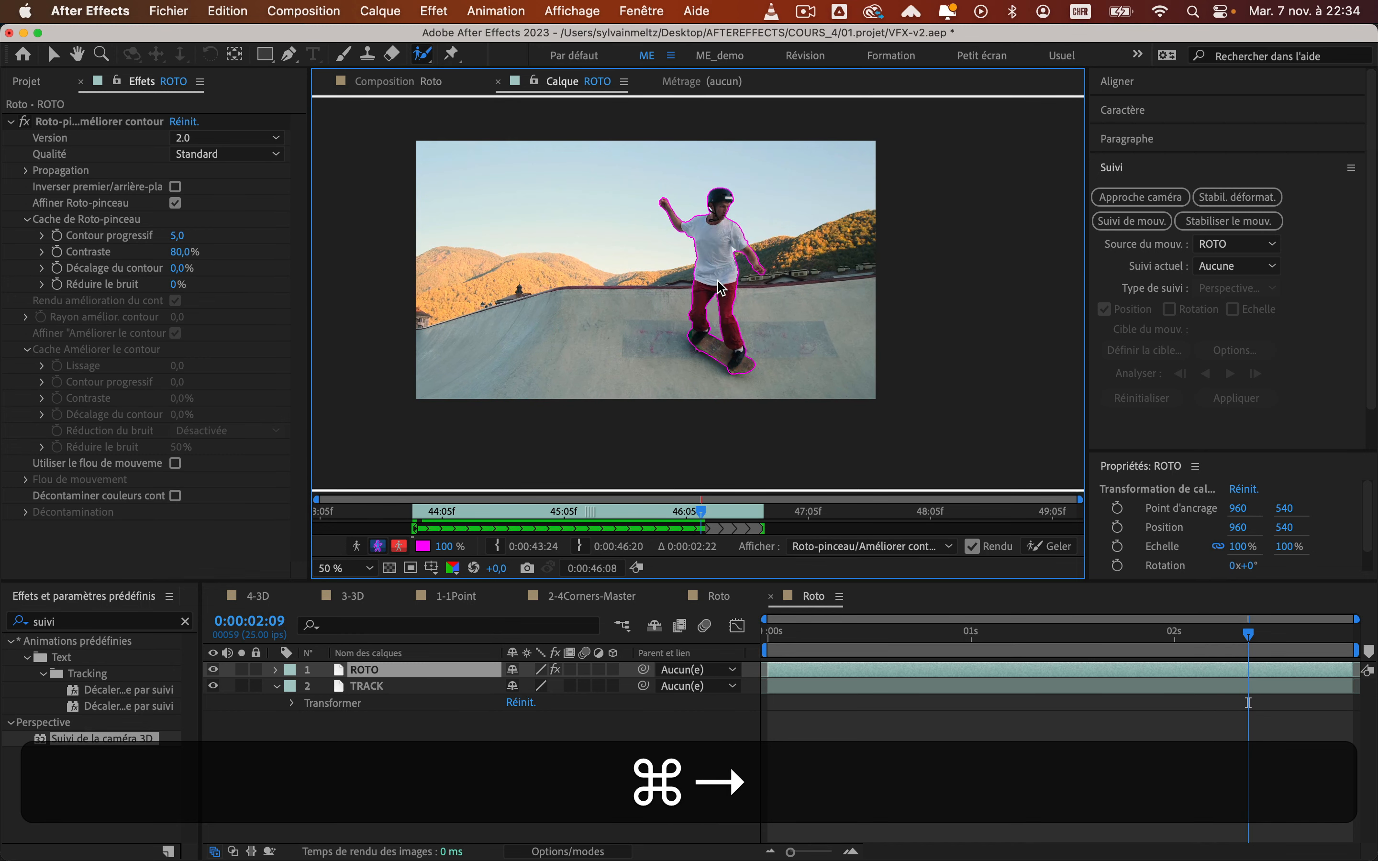
pyautogui.press('super+Right')
pyautogui.press('alt+super+Right')
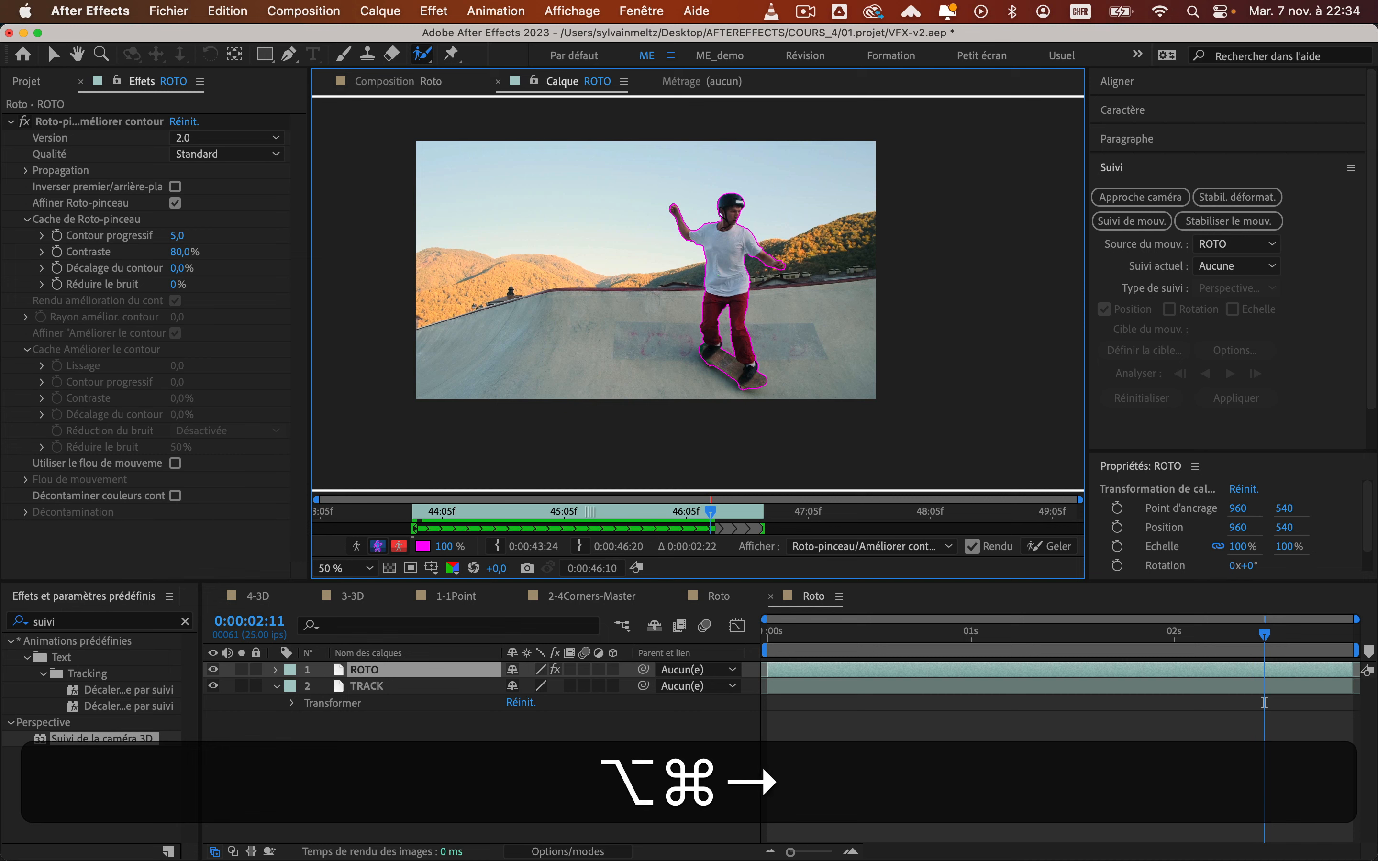
# Examine the Roto Brush outline around the skateboard, stepping back frame by frame from 0:00:02:11 to 0:00:02:01
pyautogui.scroll(4, 730, 242)
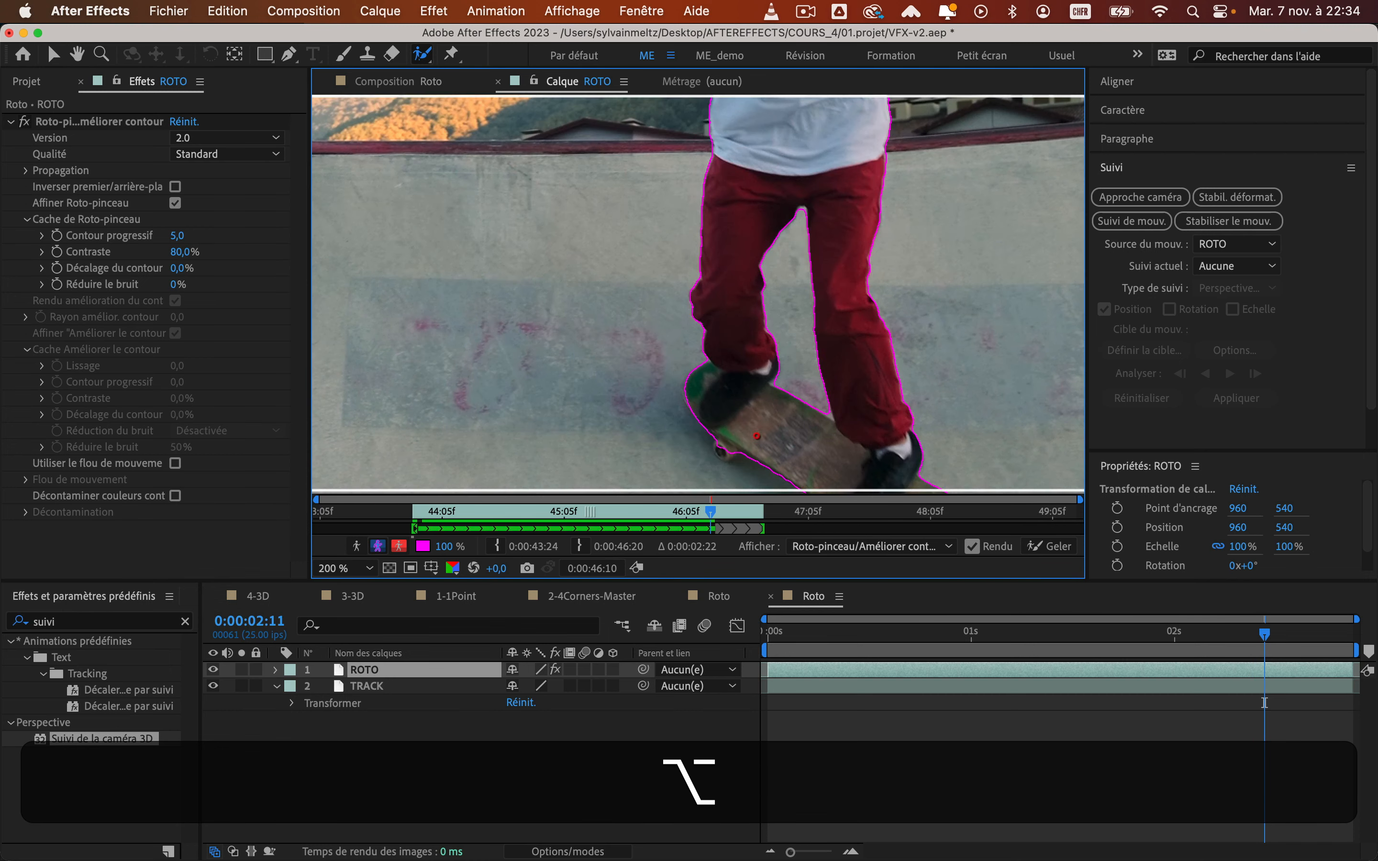
pyautogui.press('super+Left')
pyautogui.press('super+Left')
pyautogui.press('super+Left')
pyautogui.press('super+Left')
pyautogui.press('super+Left')
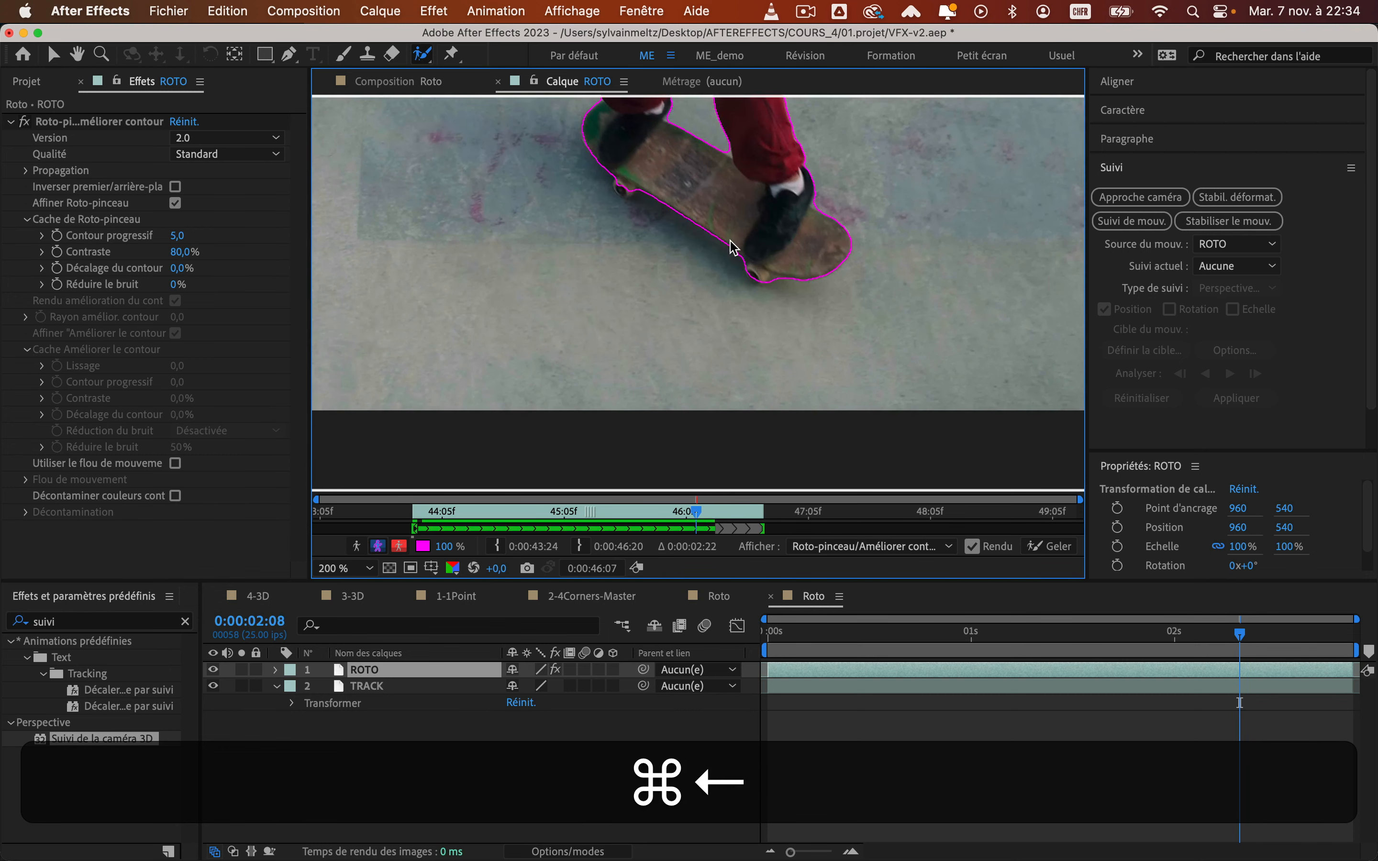
pyautogui.press('alt+super+Left')
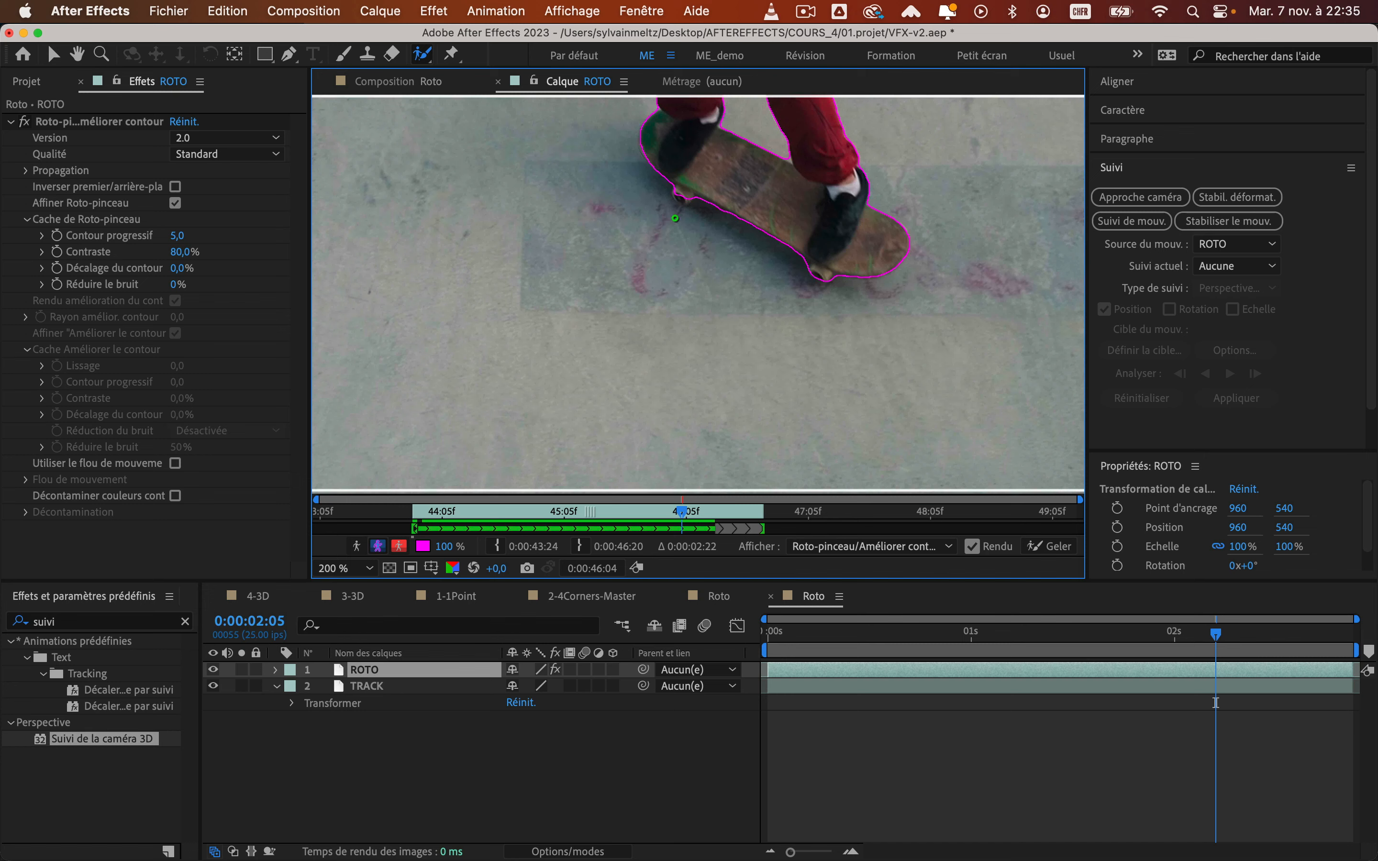
pyautogui.scroll(2, 697, 232)
pyautogui.press('alt+super+Left')
pyautogui.press('super+Left')
pyautogui.press('alt+super+Left')
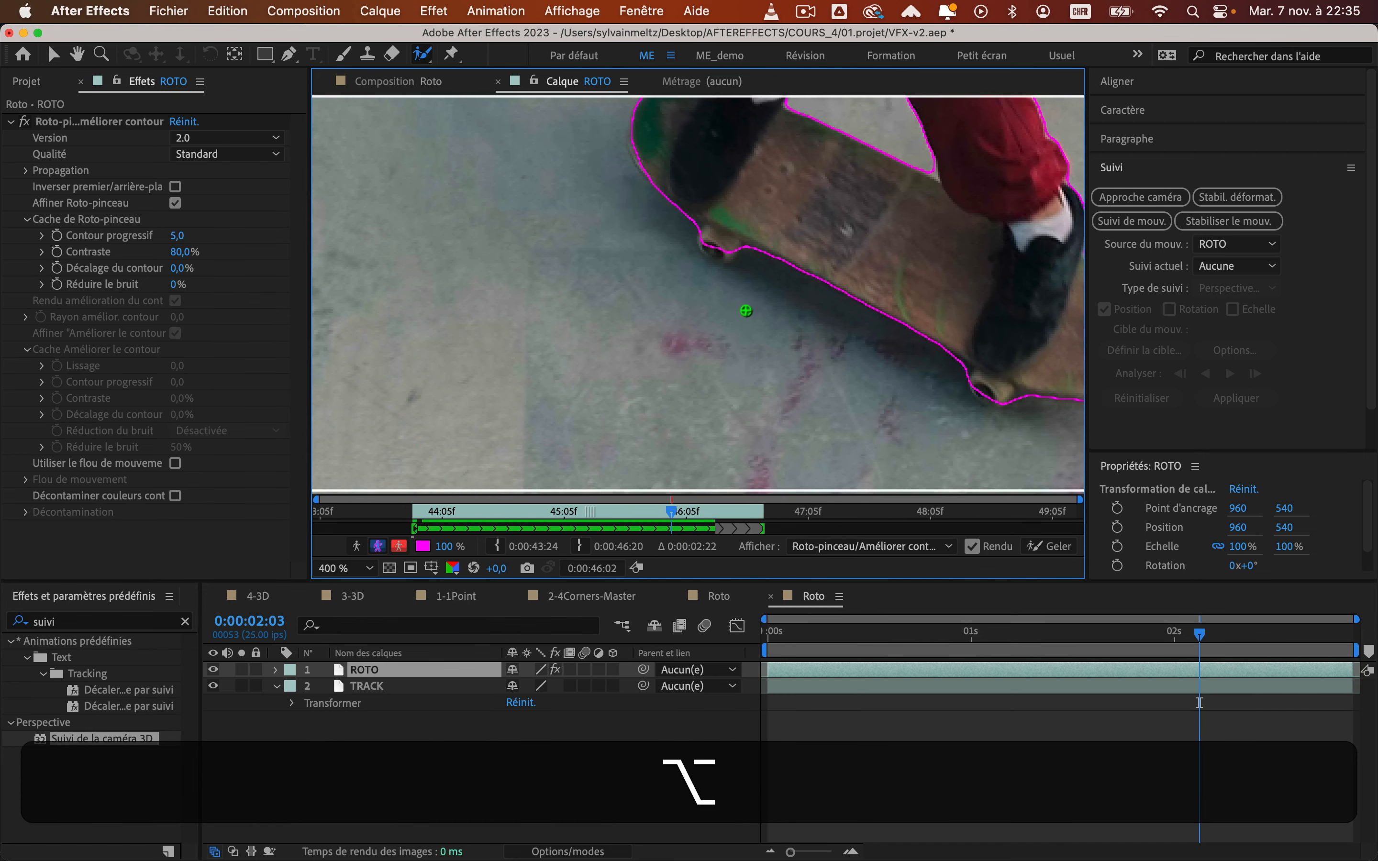
pyautogui.press('super+Left')
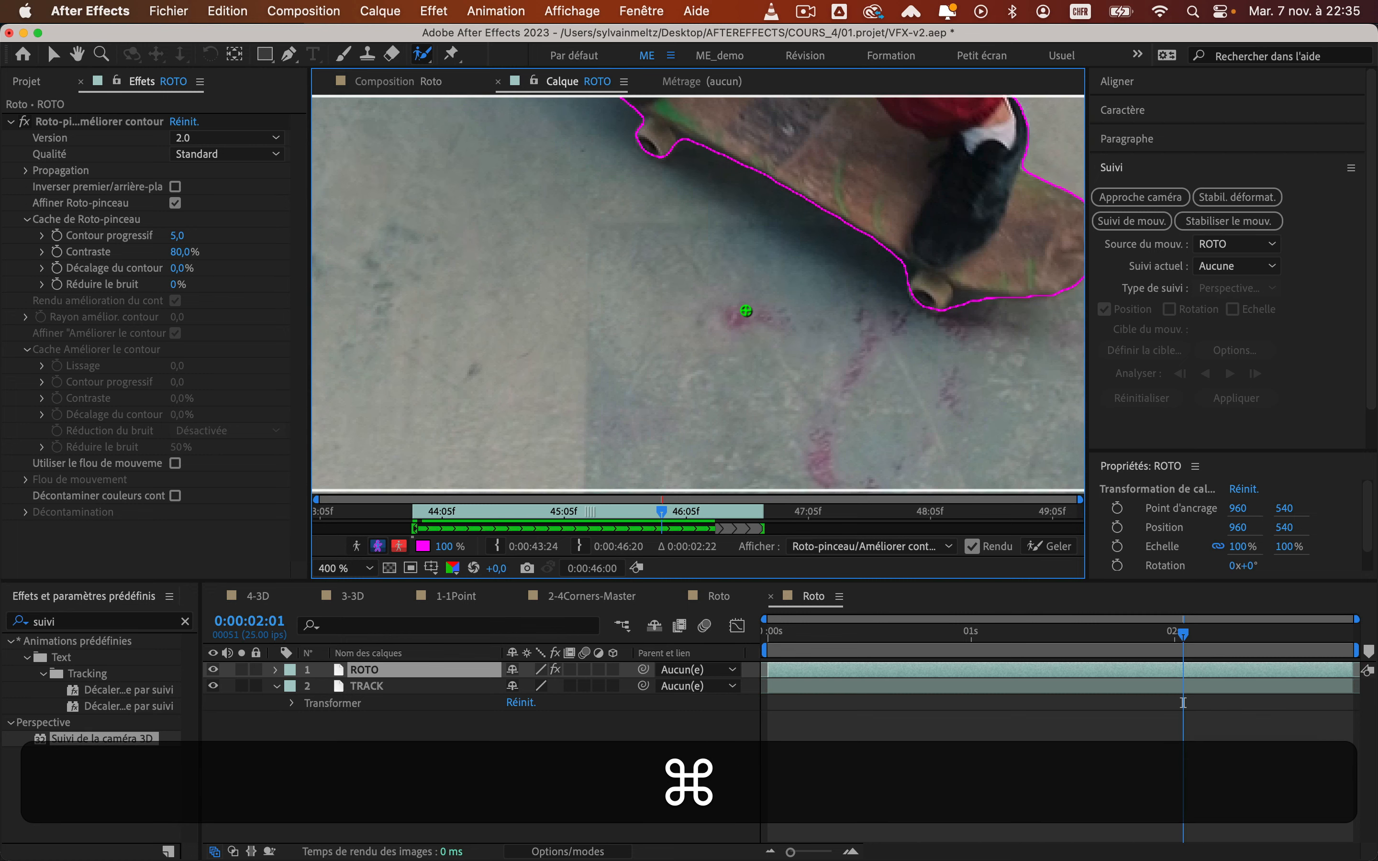
# Add the skateboard's left-hand wheel to the Roto Brush selection on each frame from 0:00:02:02 to 0:00:02:06
pyautogui.press('super+Right')
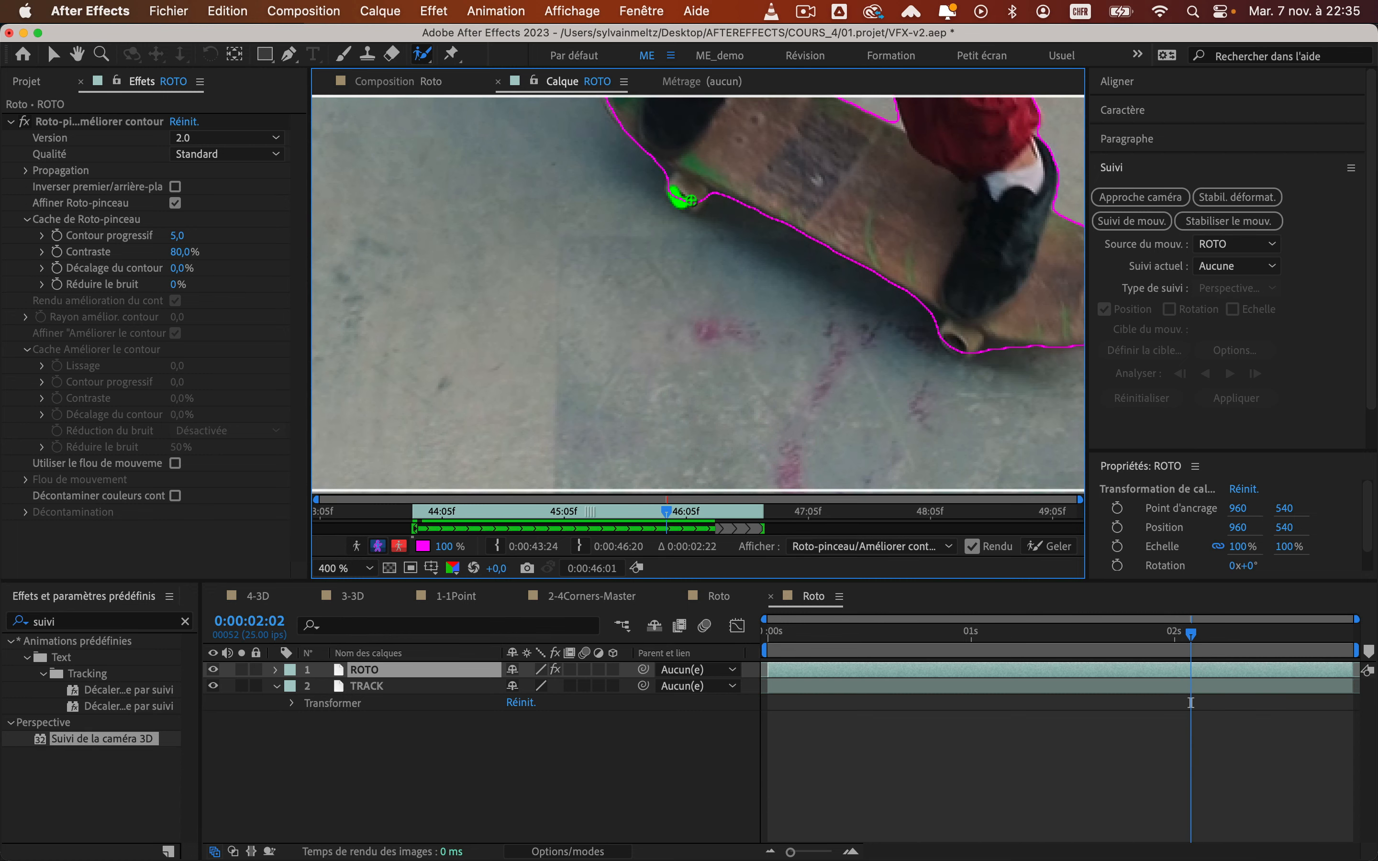
pyautogui.press('super+Right')
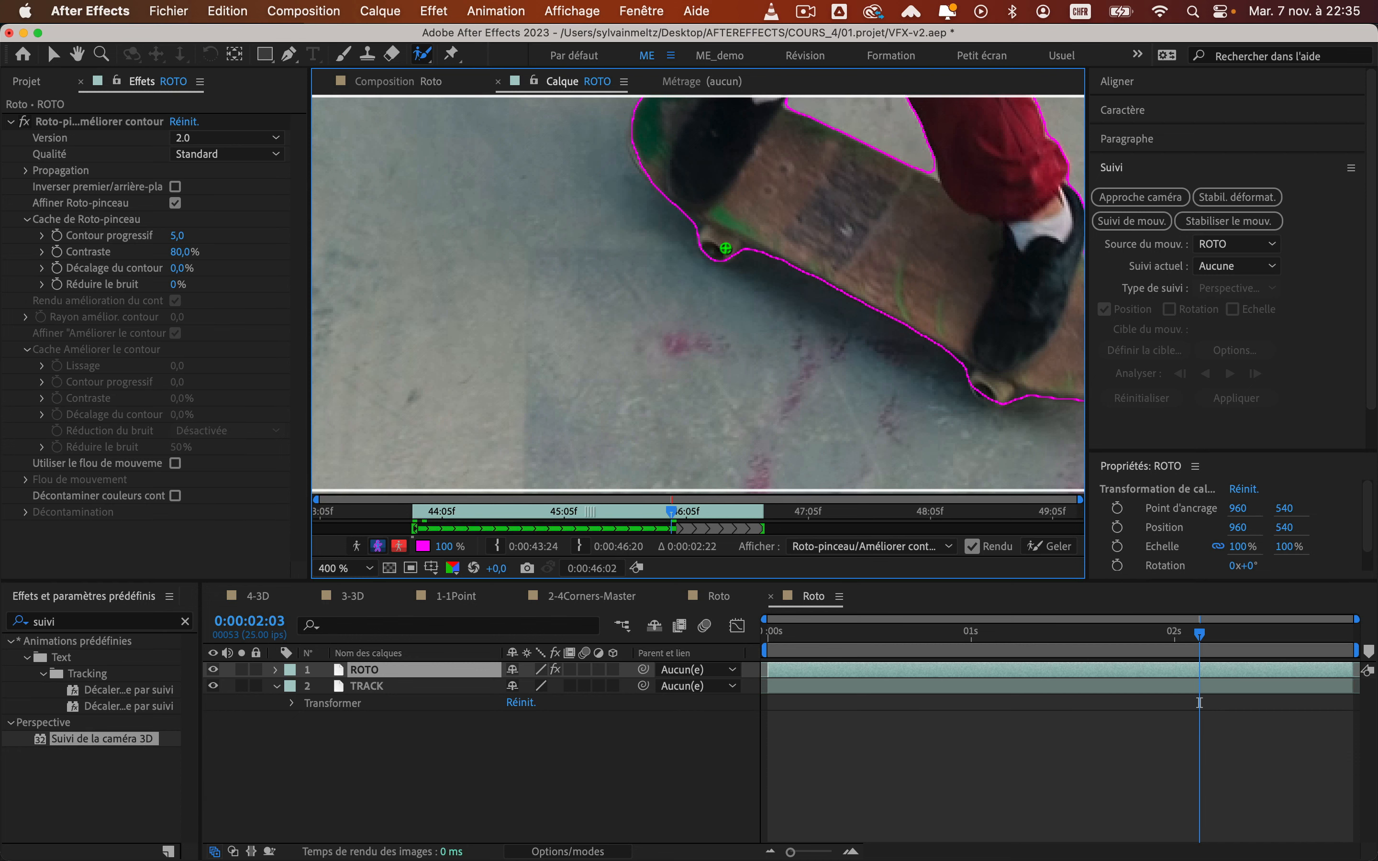
pyautogui.press('super+Right')
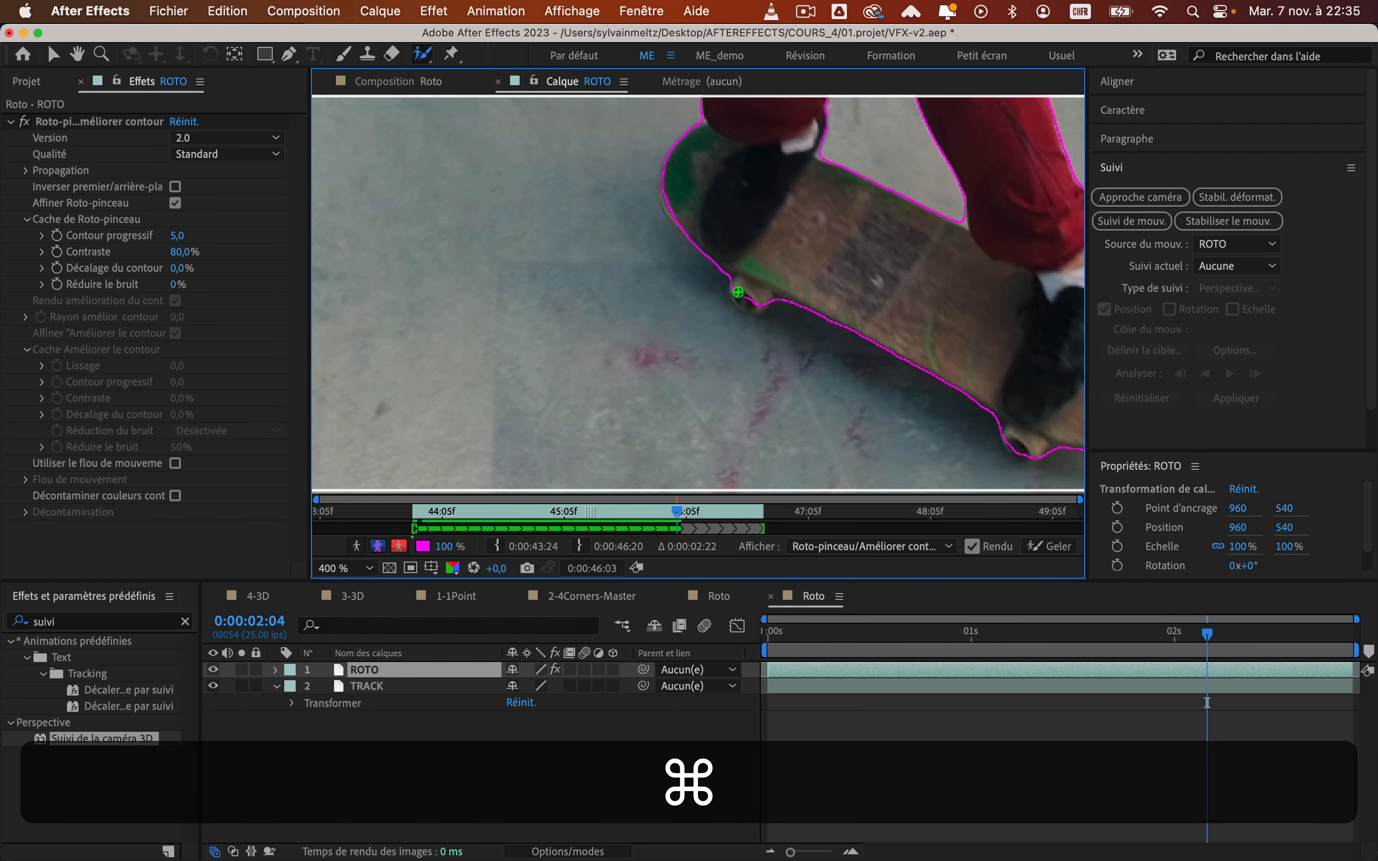
pyautogui.press('super+Right')
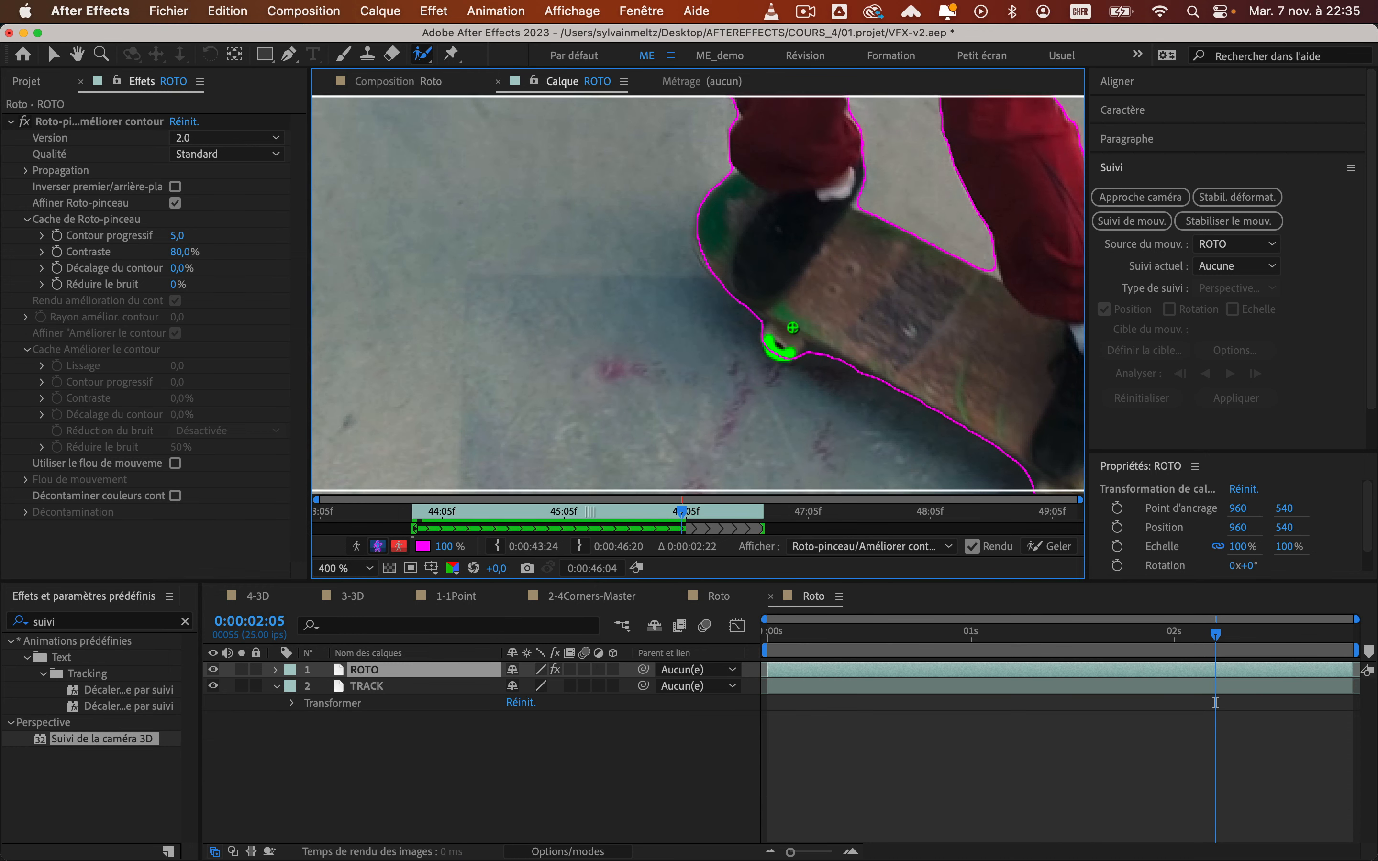
pyautogui.press('alt+super+Right')
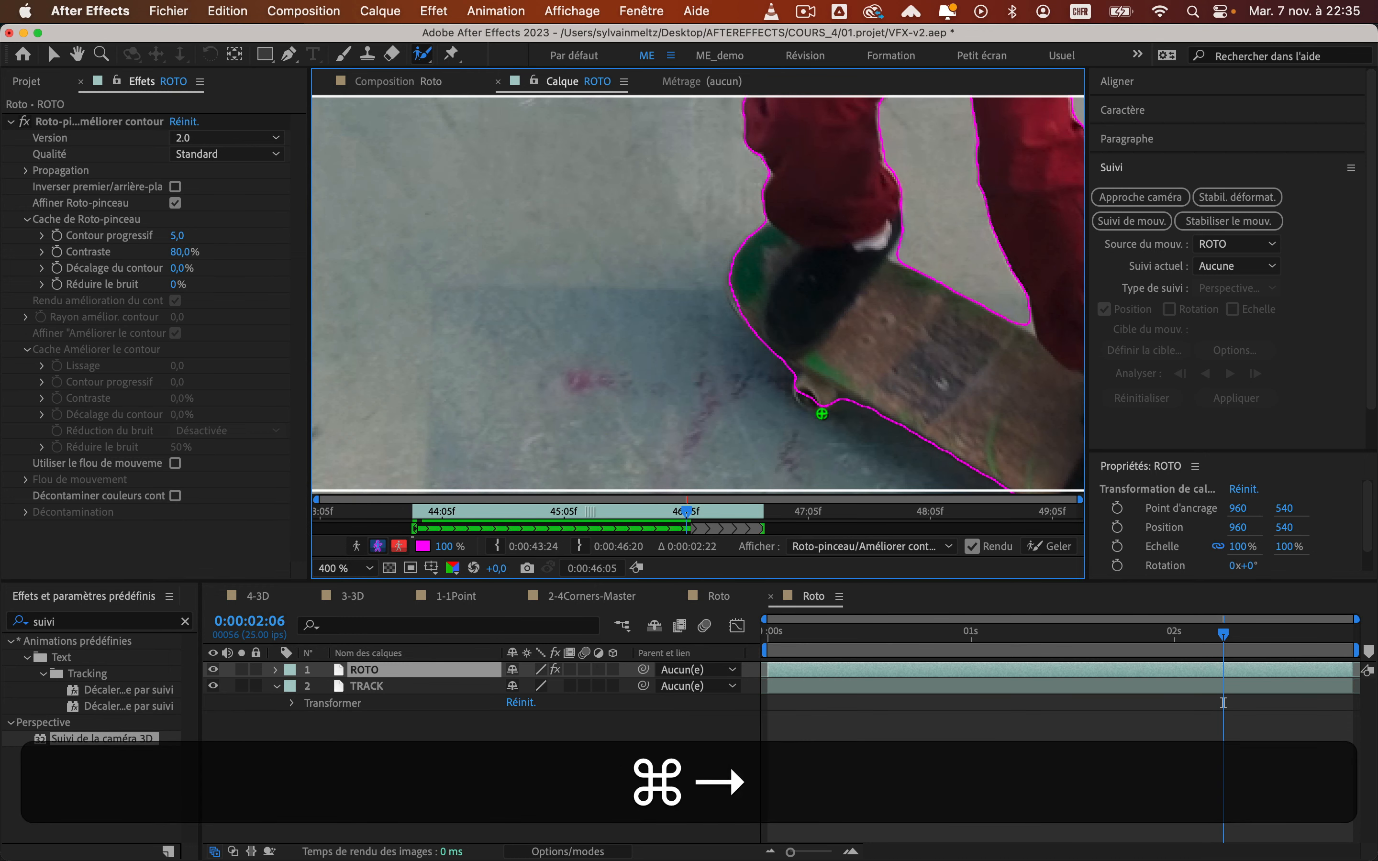
# Examine the Roto Brush outline around the skater's legs, torso and arms from frame 0:00:02:06 to 0:00:02:09
pyautogui.scroll(-4, 817, 406)
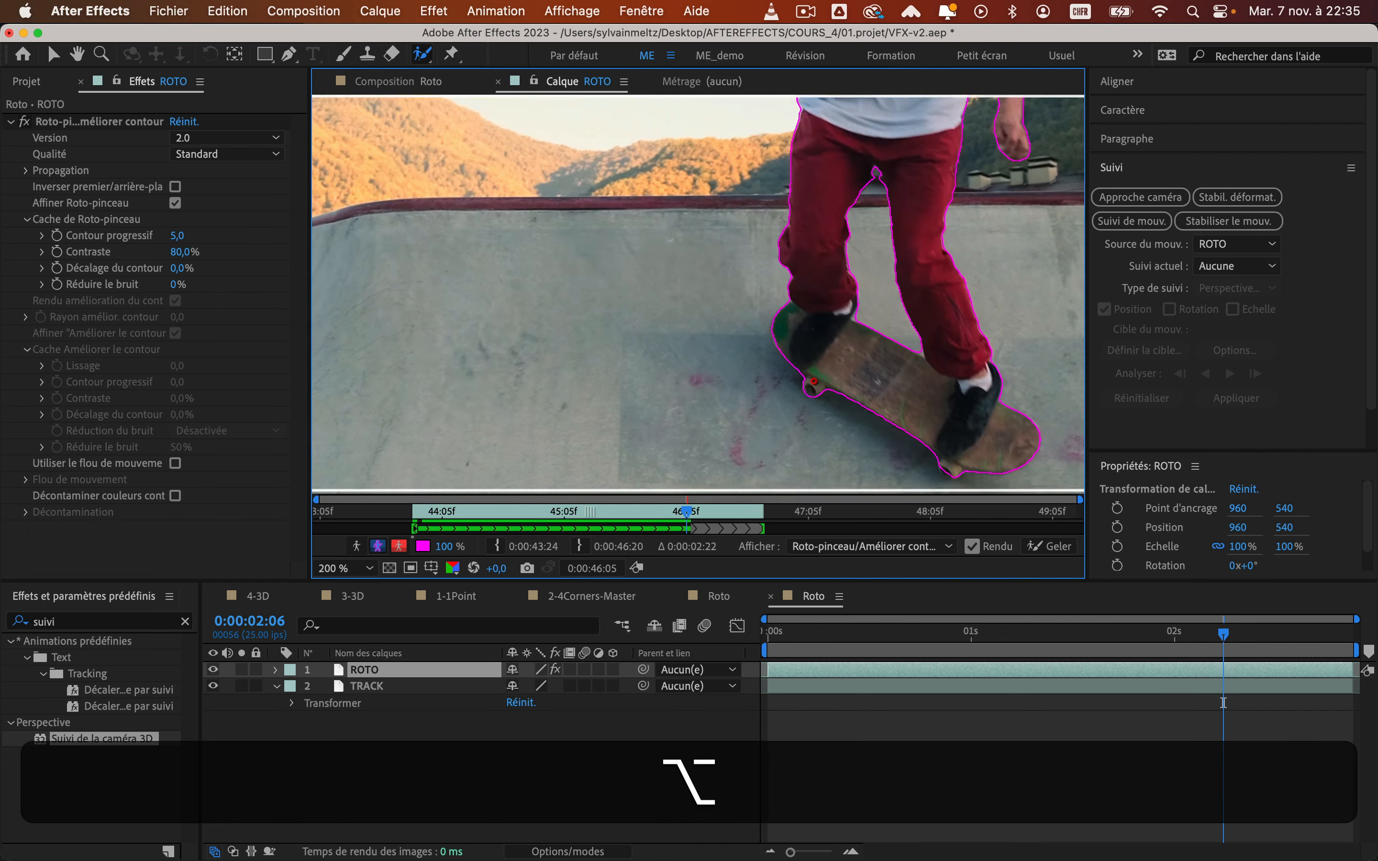
pyautogui.scroll(1, 985, 284)
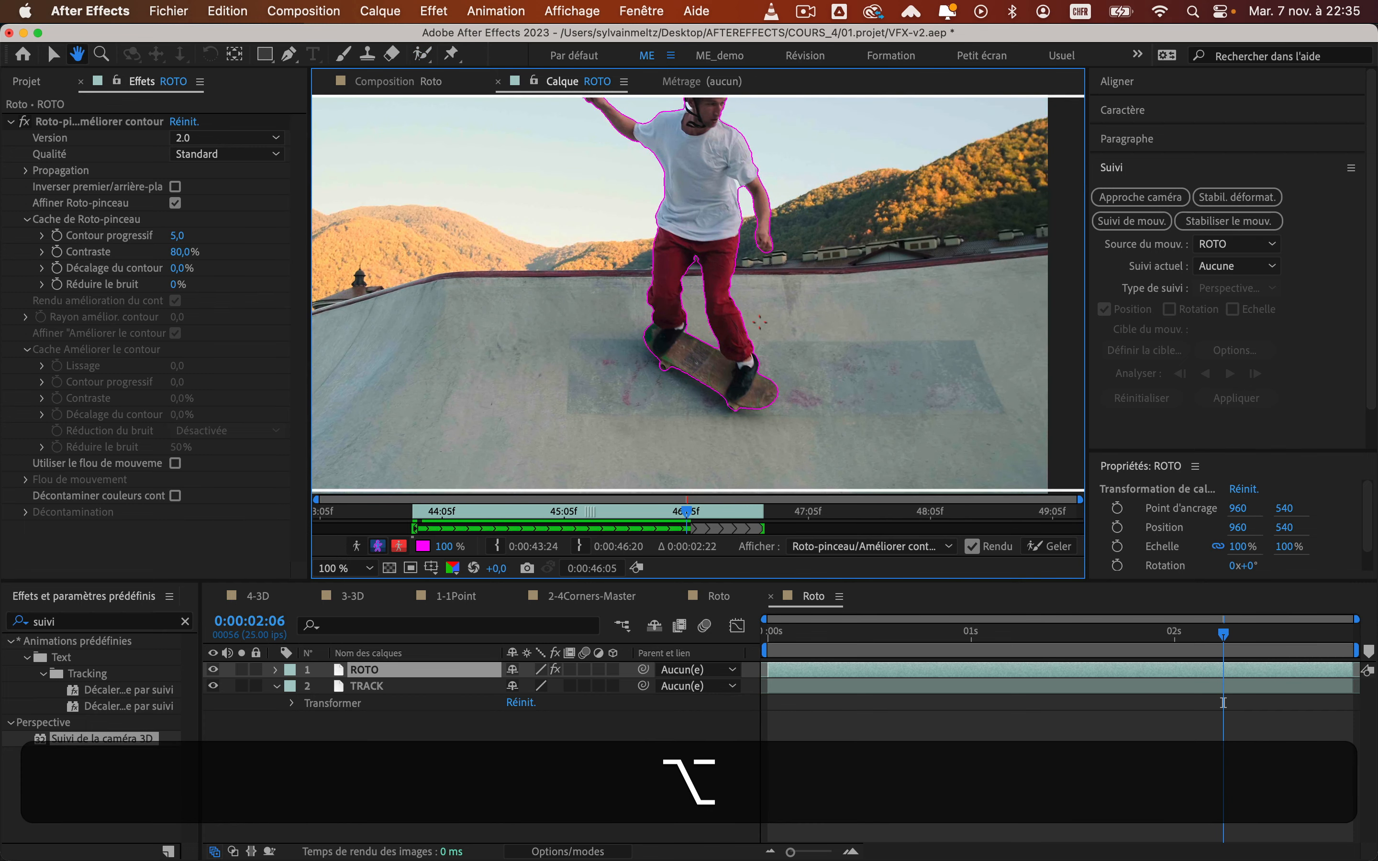
pyautogui.scroll(-2, 692, 258)
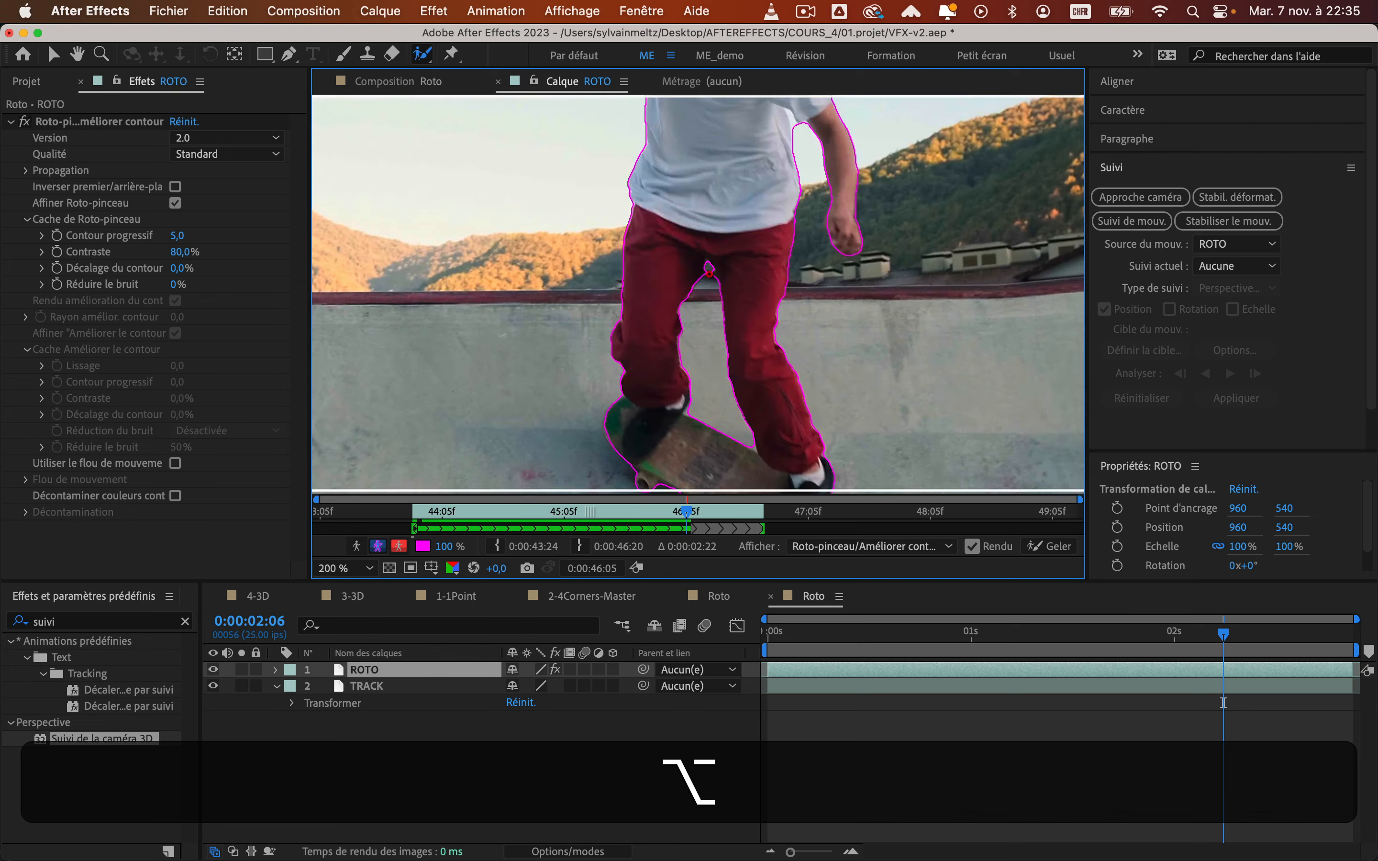
pyautogui.scroll(-1, 707, 270)
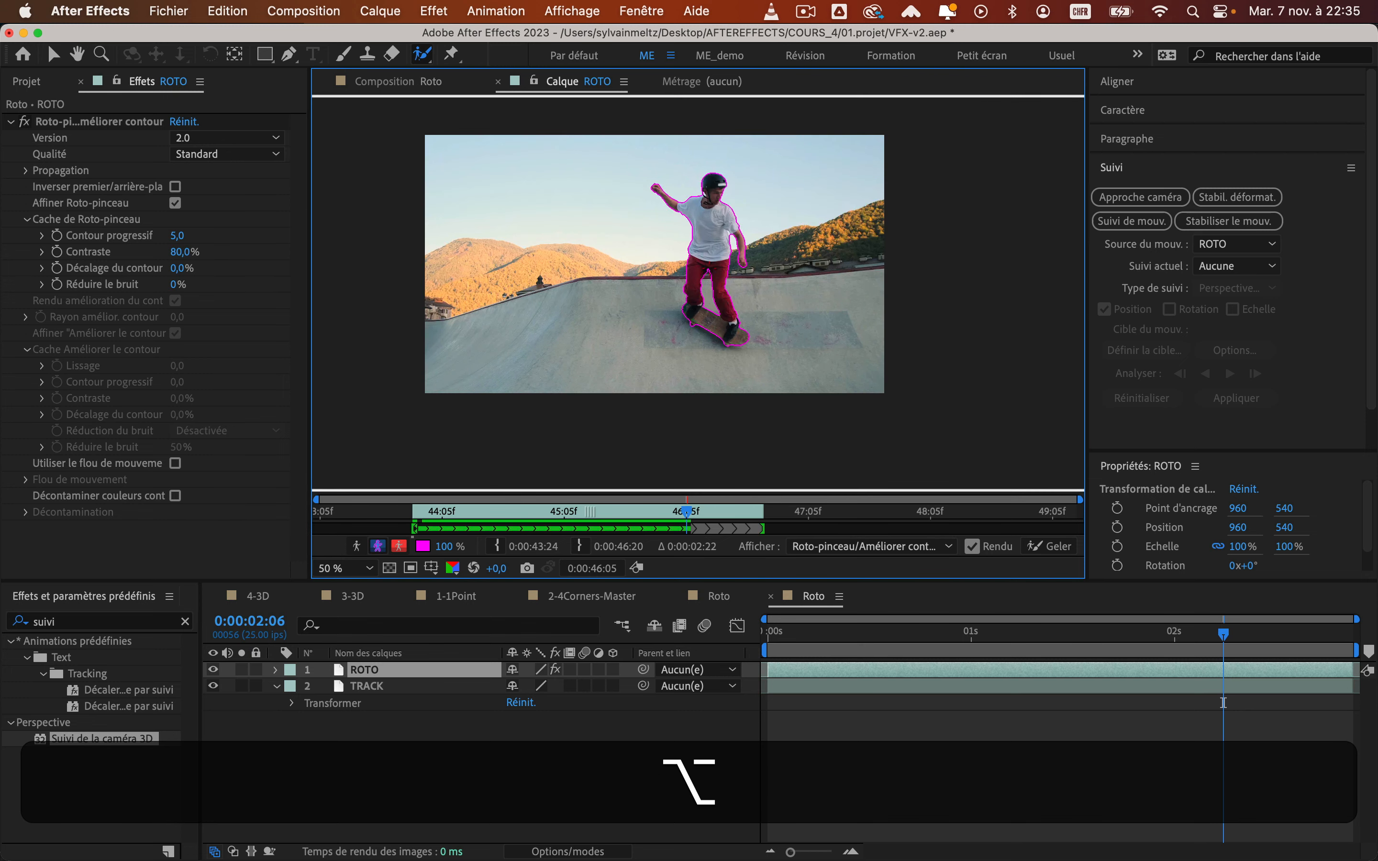
pyautogui.scroll(1, 712, 273)
pyautogui.press('super+Right')
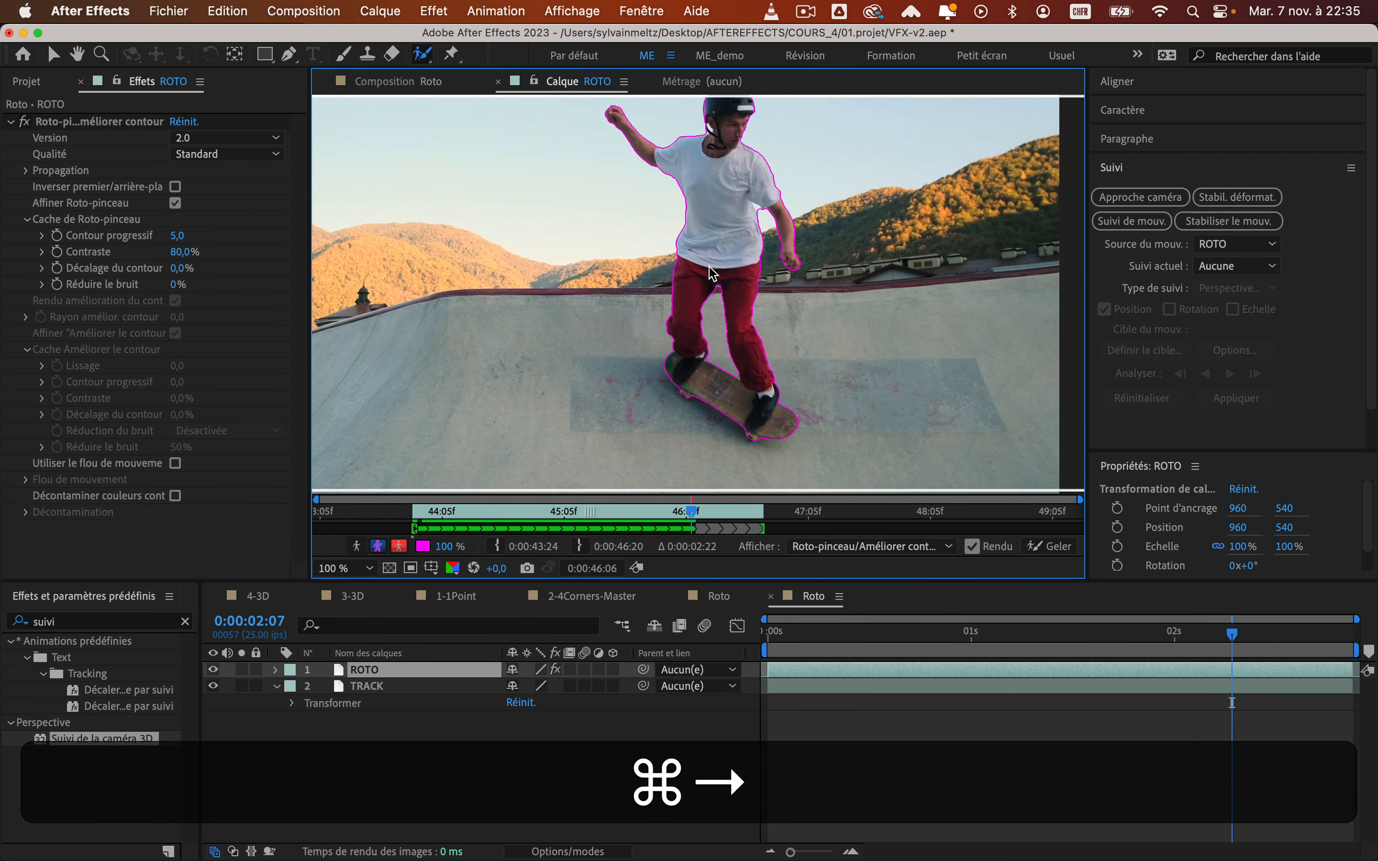
pyautogui.press('super+Right')
pyautogui.press('super+Right')
pyautogui.press('super+Left')
pyautogui.press('super+Right')
pyautogui.press('alt+super+Right')
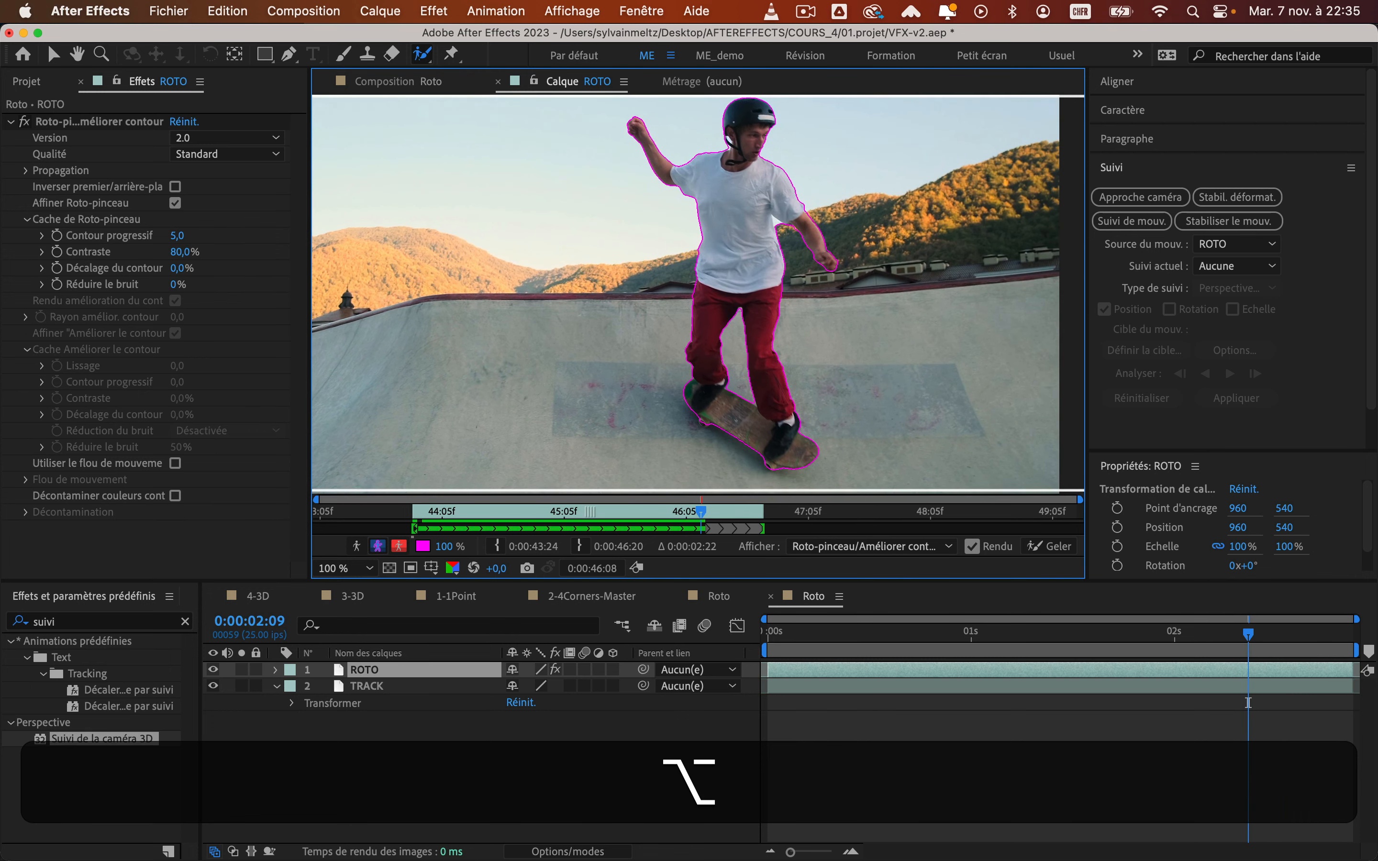
# Subtract the background gap between the shirt and the right-hand arm from the Roto Brush selection at frame 0:00:02:09
pyautogui.scroll(4, 782, 228)
pyautogui.moveTo(775, 222); pyautogui.dragTo(826, 272)
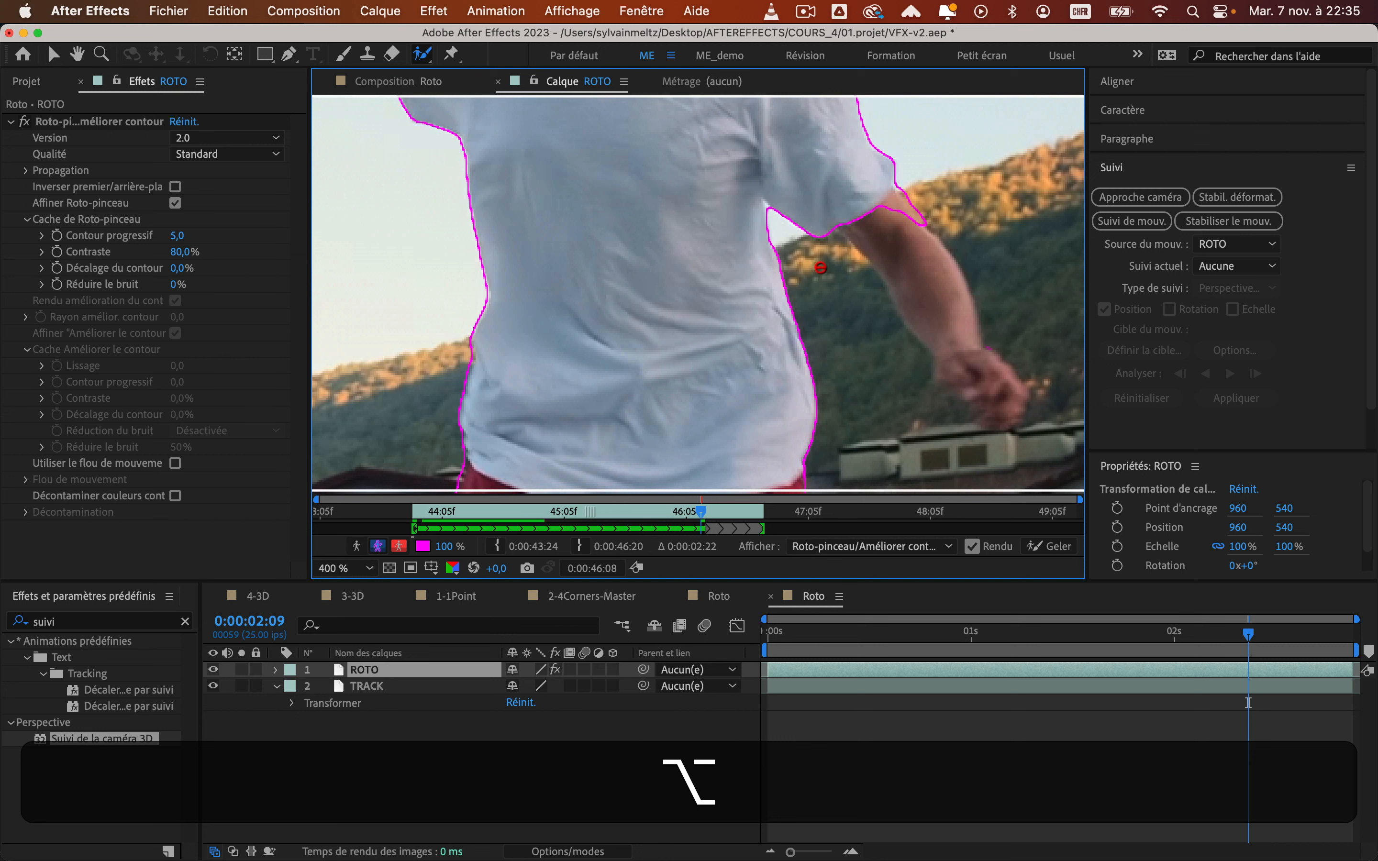
pyautogui.press('super+z')
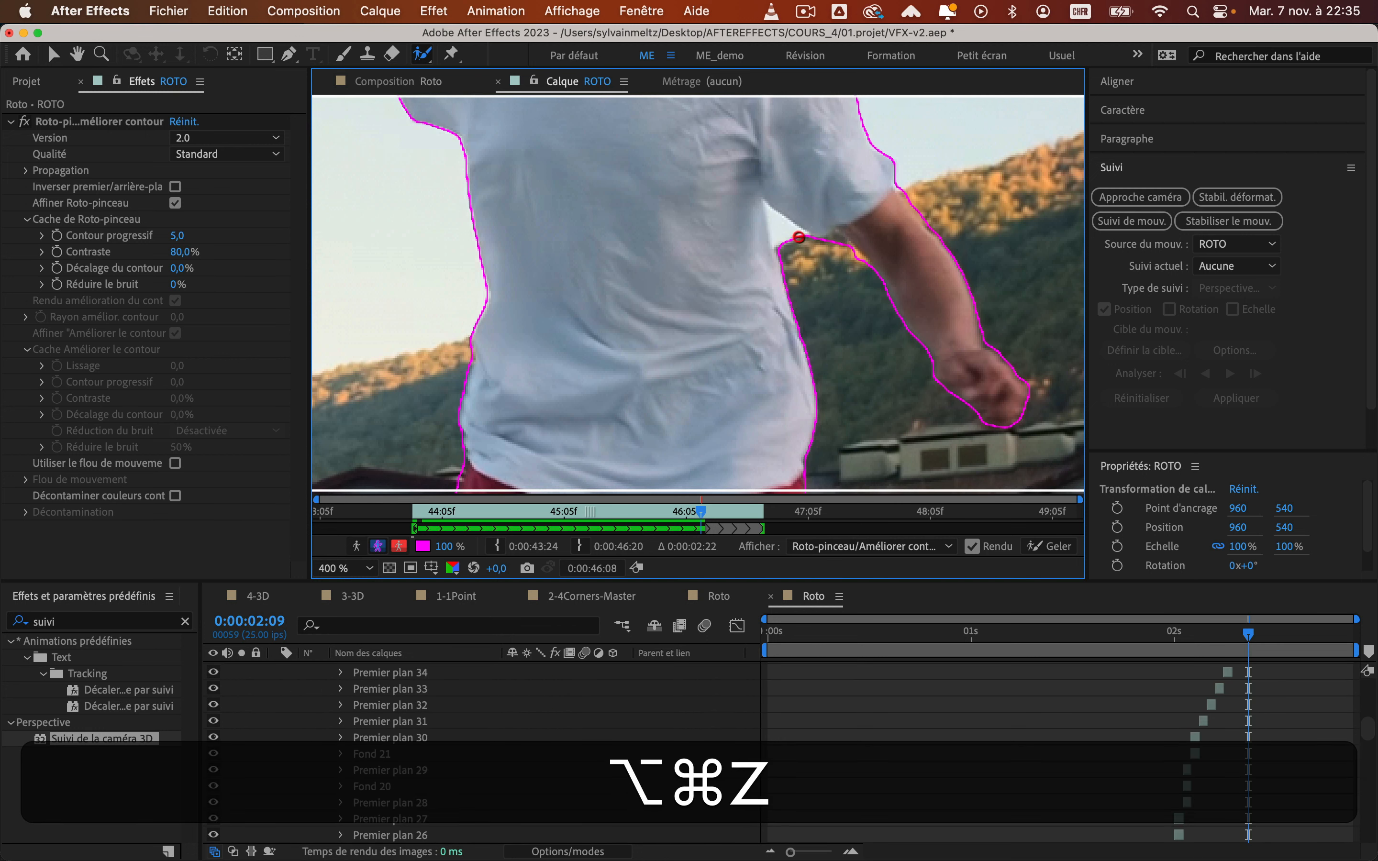
pyautogui.moveTo(790, 248); pyautogui.dragTo(791, 249)
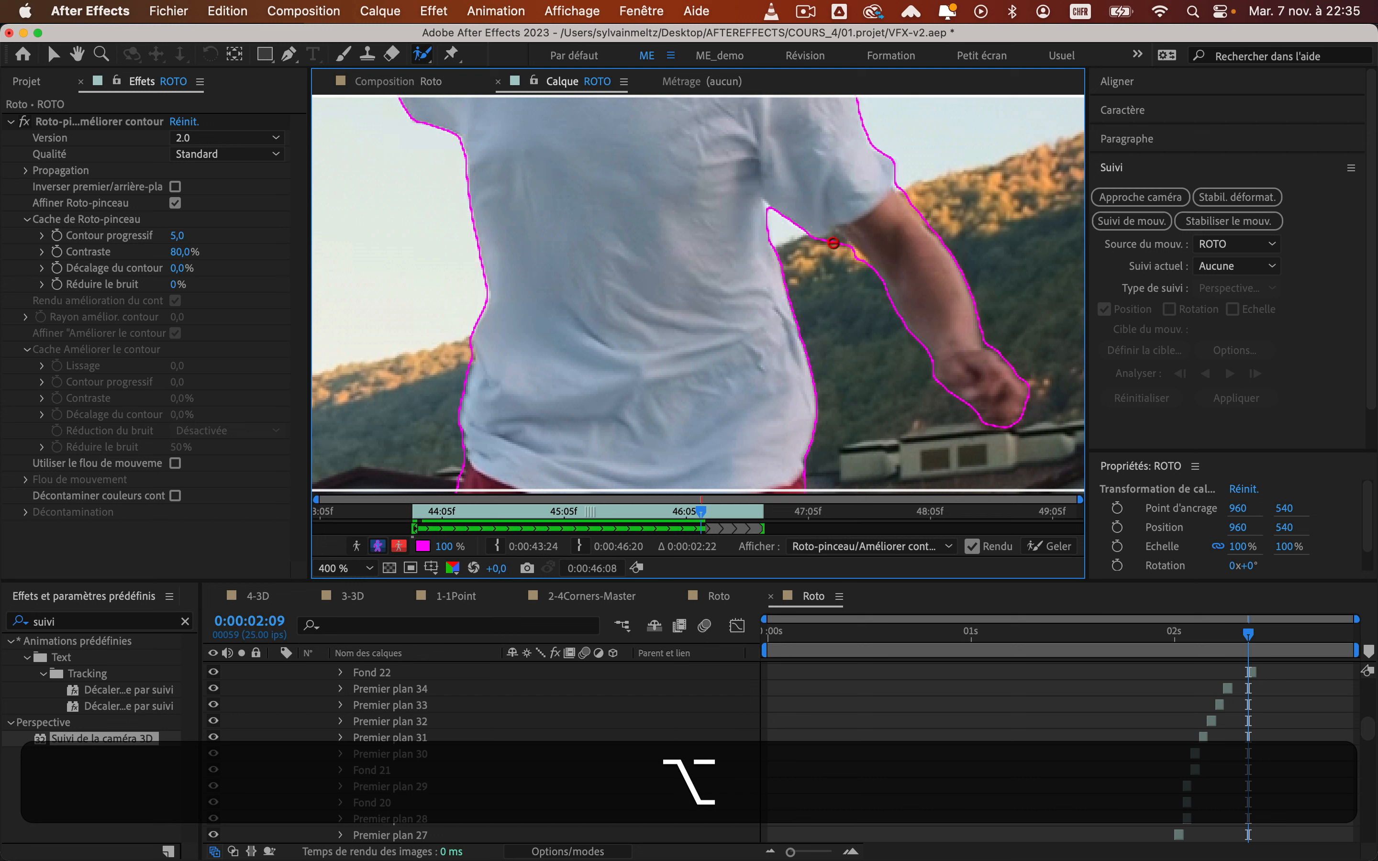
pyautogui.moveTo(881, 296); pyautogui.dragTo(882, 296)
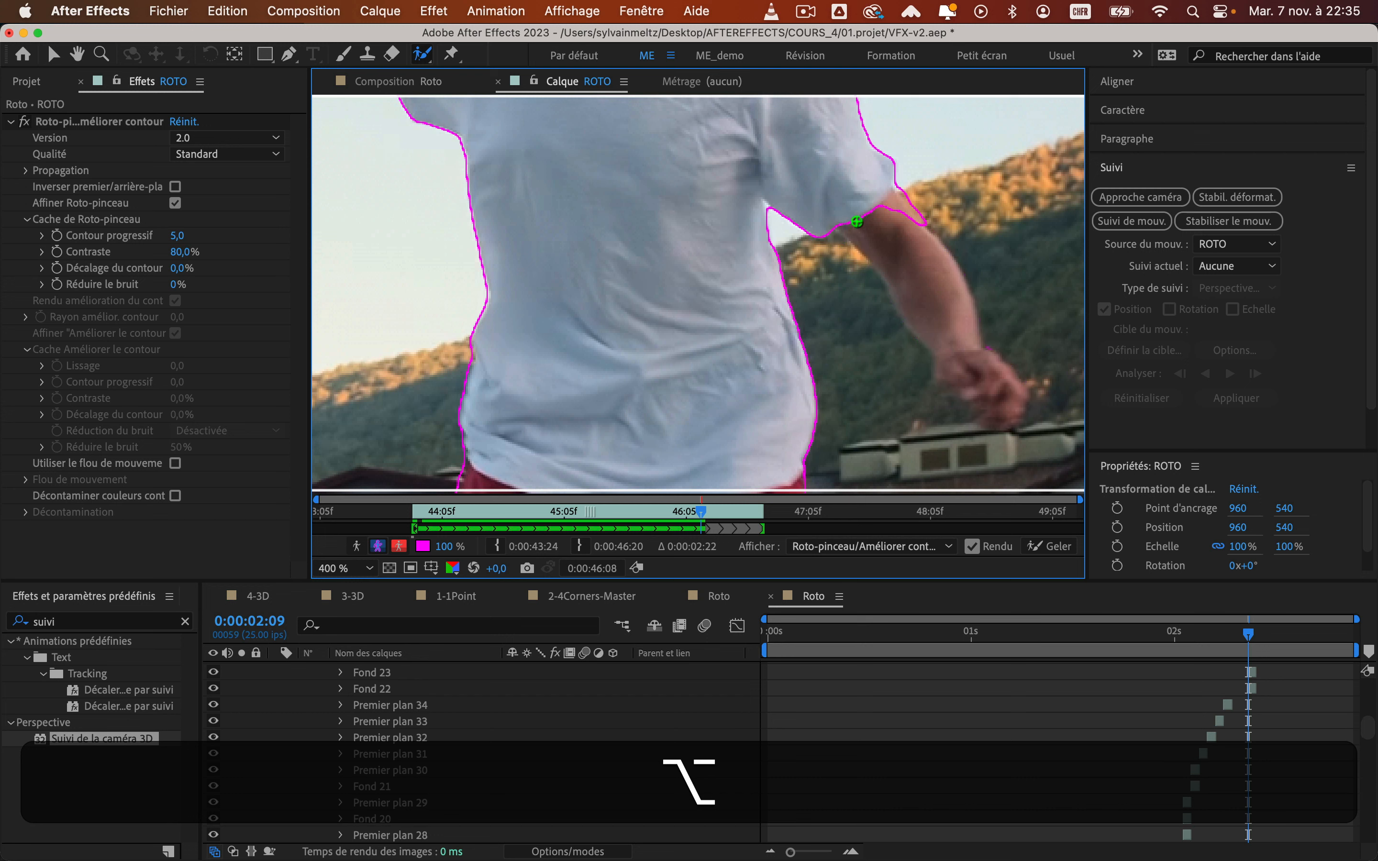
# Add the right-hand forearm and hand back to the Roto Brush selection and subtract the background around them
pyautogui.moveTo(859, 212)
pyautogui.mouseDown()
pyautogui.moveTo(988, 374)
pyautogui.moveTo(994, 401)
pyautogui.moveTo(962, 356)
pyautogui.mouseUp()
pyautogui.press('alt')
pyautogui.moveTo(1056, 374); pyautogui.dragTo(1045, 399)
pyautogui.moveTo(853, 322); pyautogui.dragTo(934, 456)
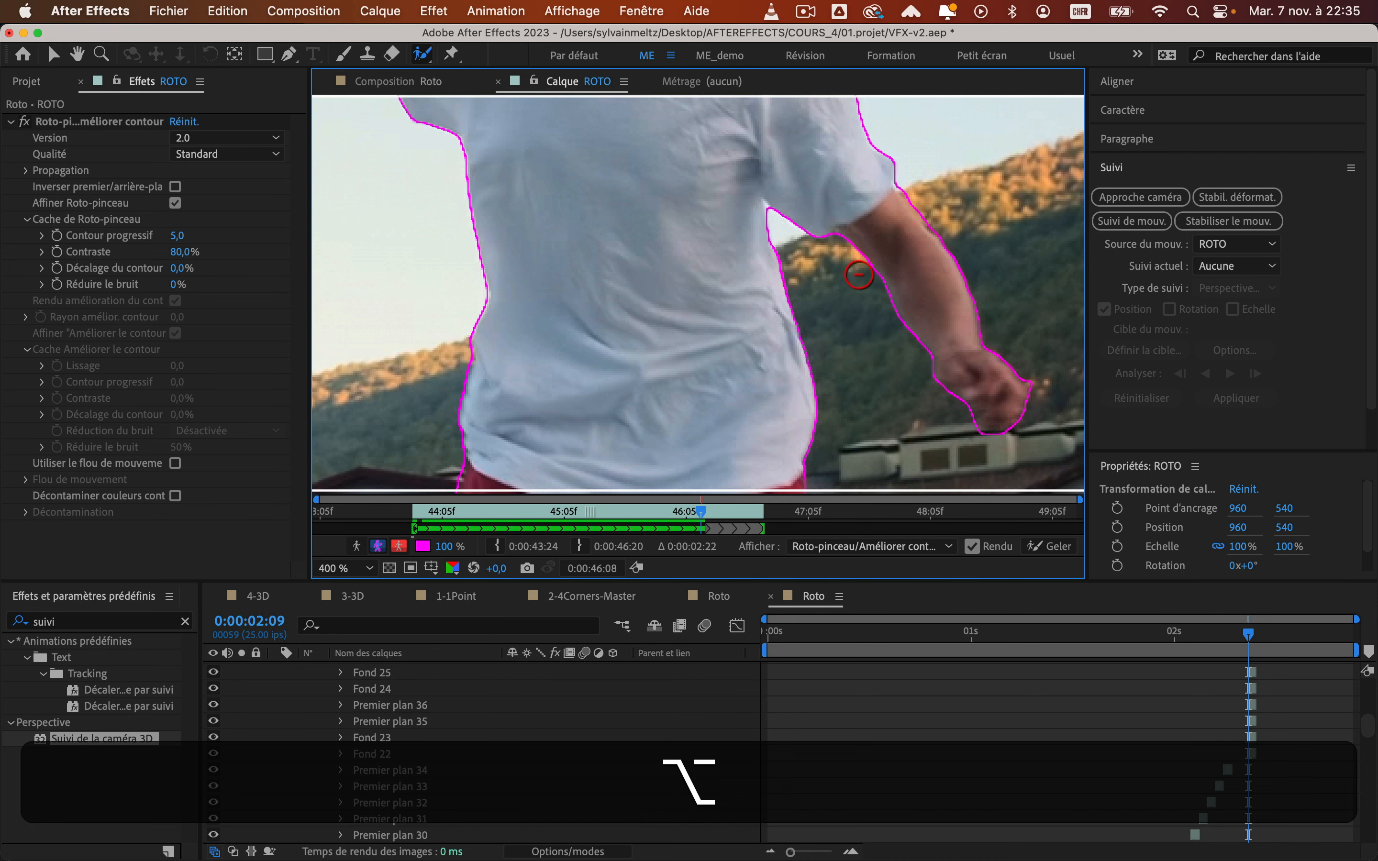
# Add the skateboard's left-hand wheel to the Roto Brush selection at frame 0:00:02:09
pyautogui.scroll(-2, 858, 276)
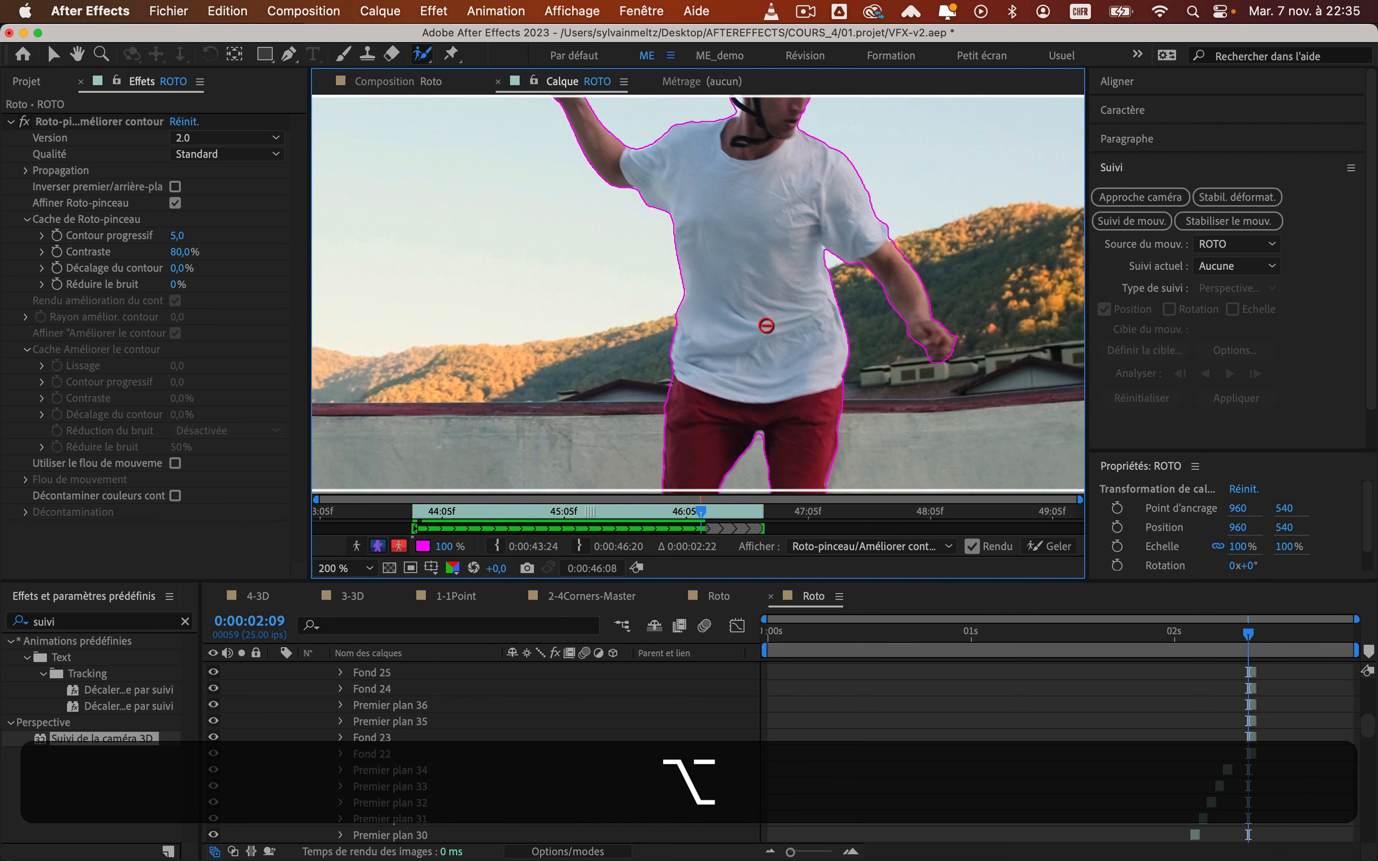
pyautogui.scroll(-5, 767, 326)
pyautogui.scroll(-5, 732, 307)
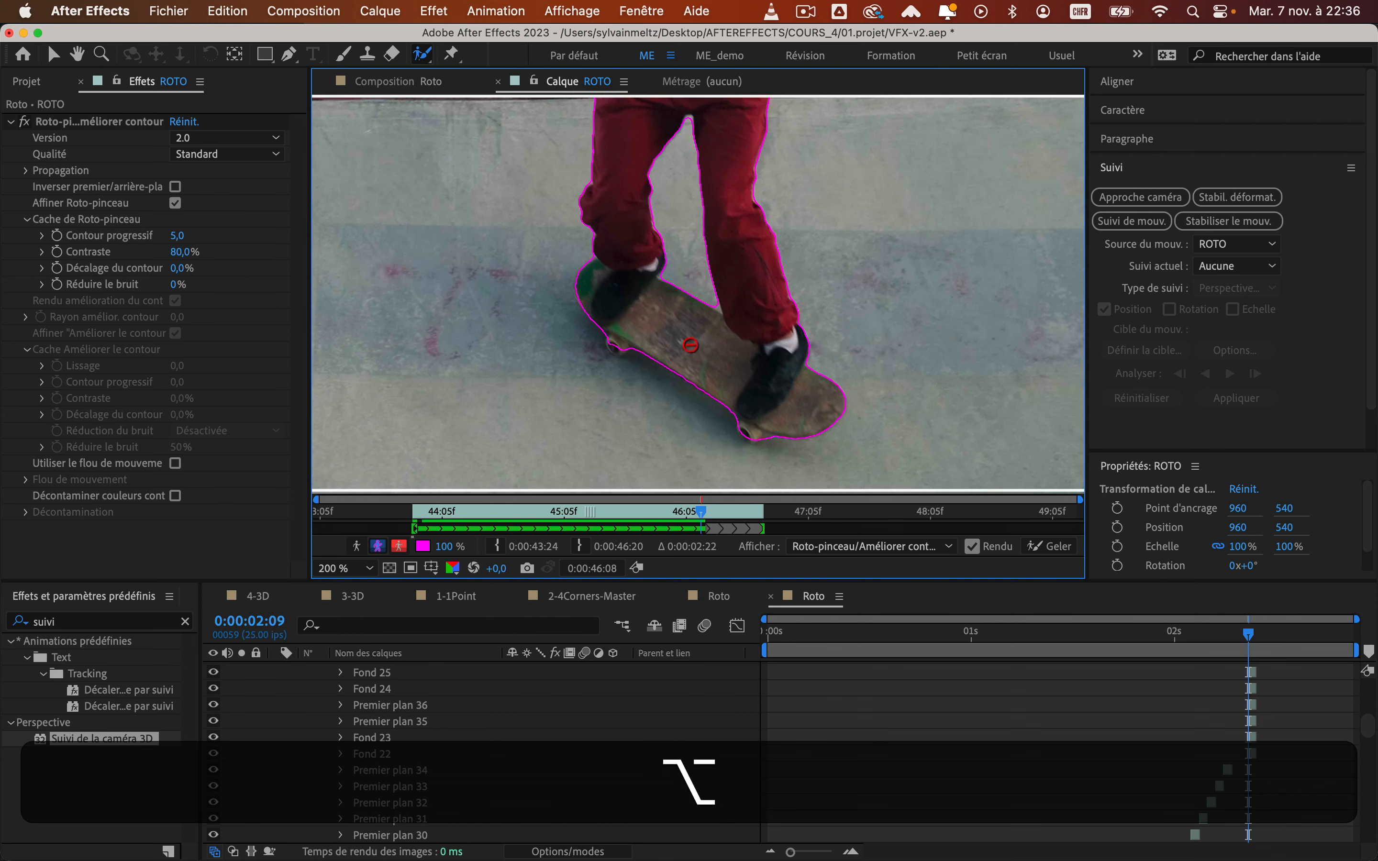
pyautogui.scroll(2, 604, 376)
pyautogui.moveTo(623, 315); pyautogui.dragTo(640, 311)
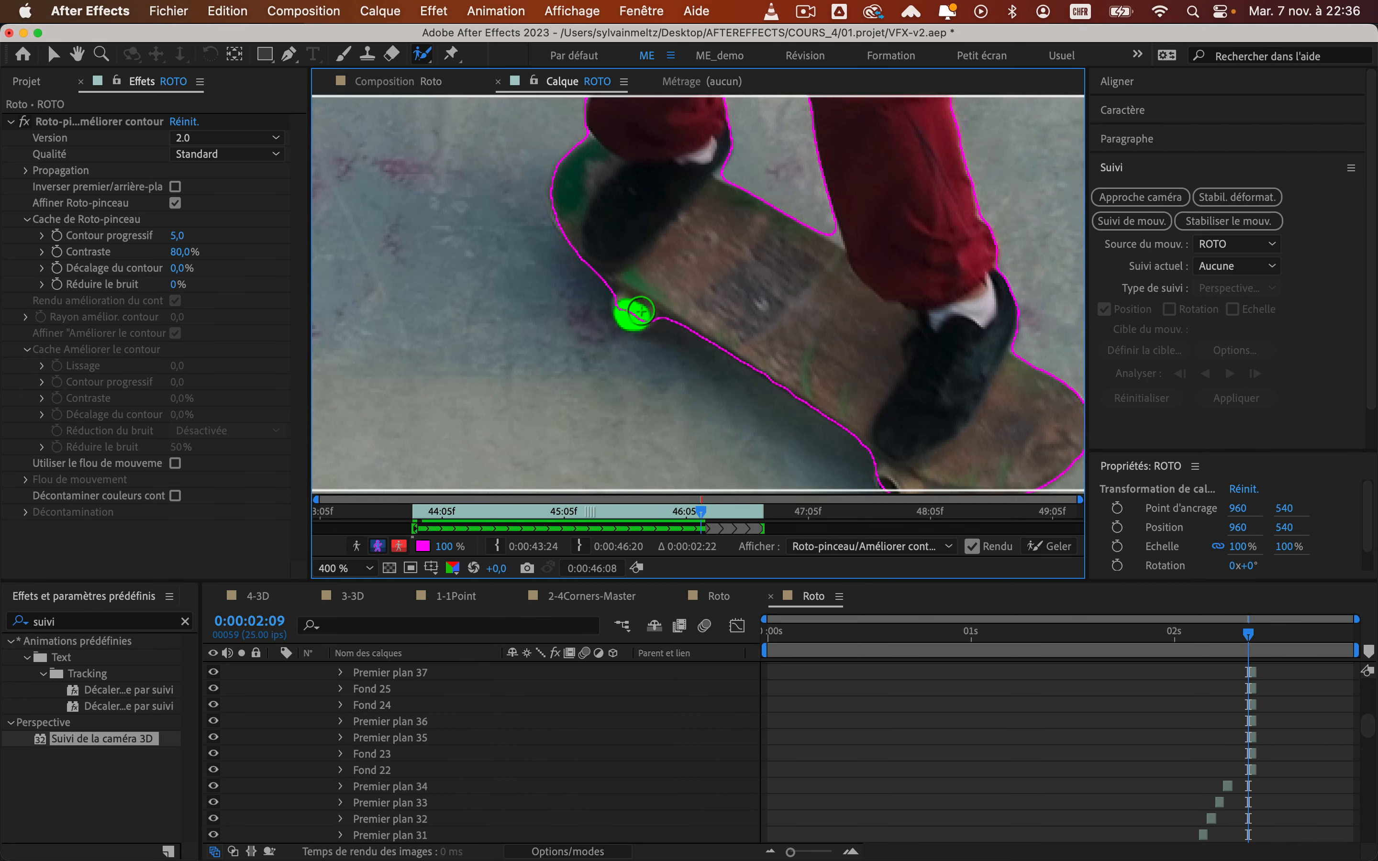
# Examine the Roto Brush outline around the whole skater frame by frame from 0:00:02:09 to the end at 0:00:02:21
pyautogui.scroll(-4, 641, 311)
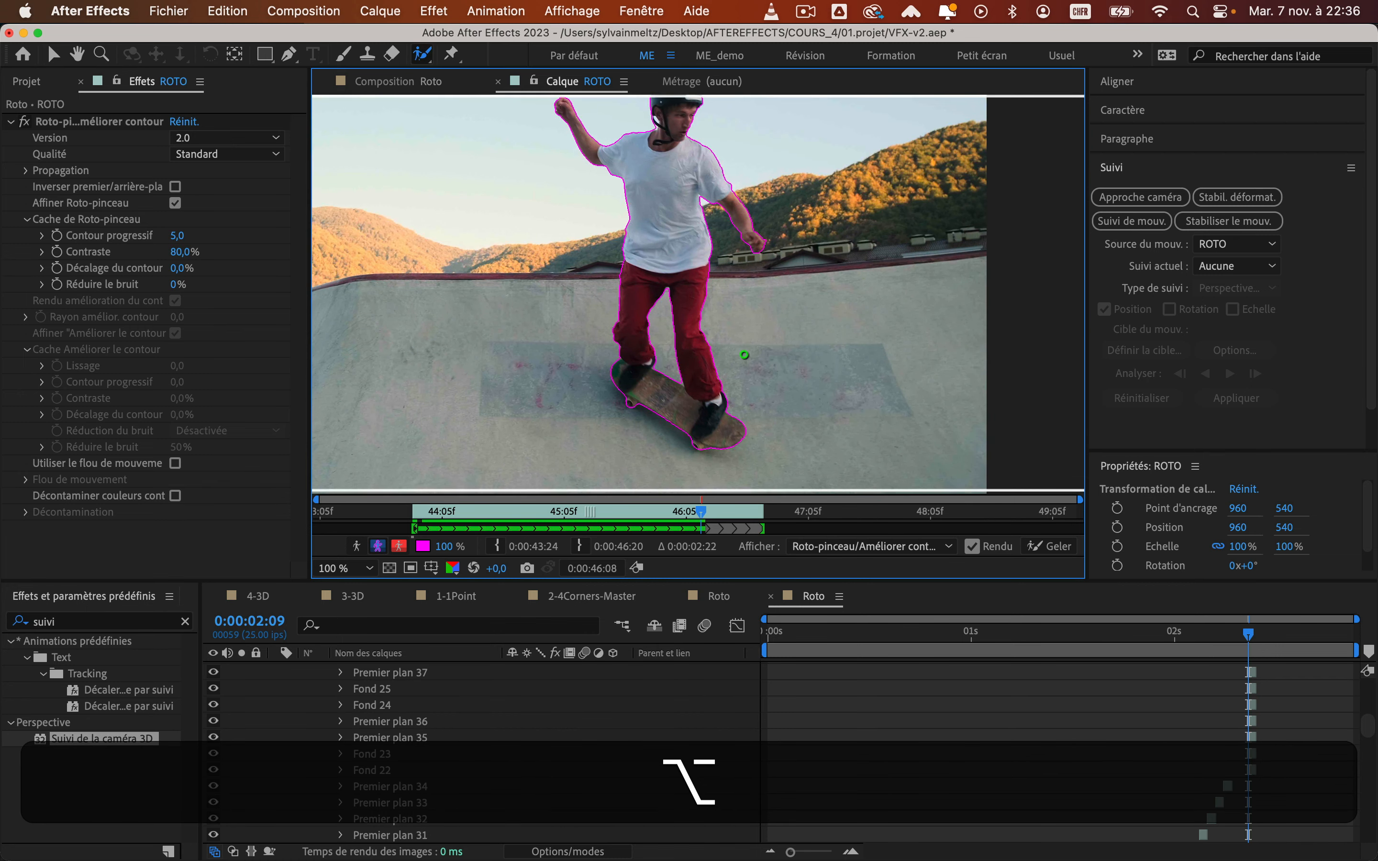
pyautogui.press('alt+super+Right')
pyautogui.press('super+Right')
pyautogui.press('super+Right')
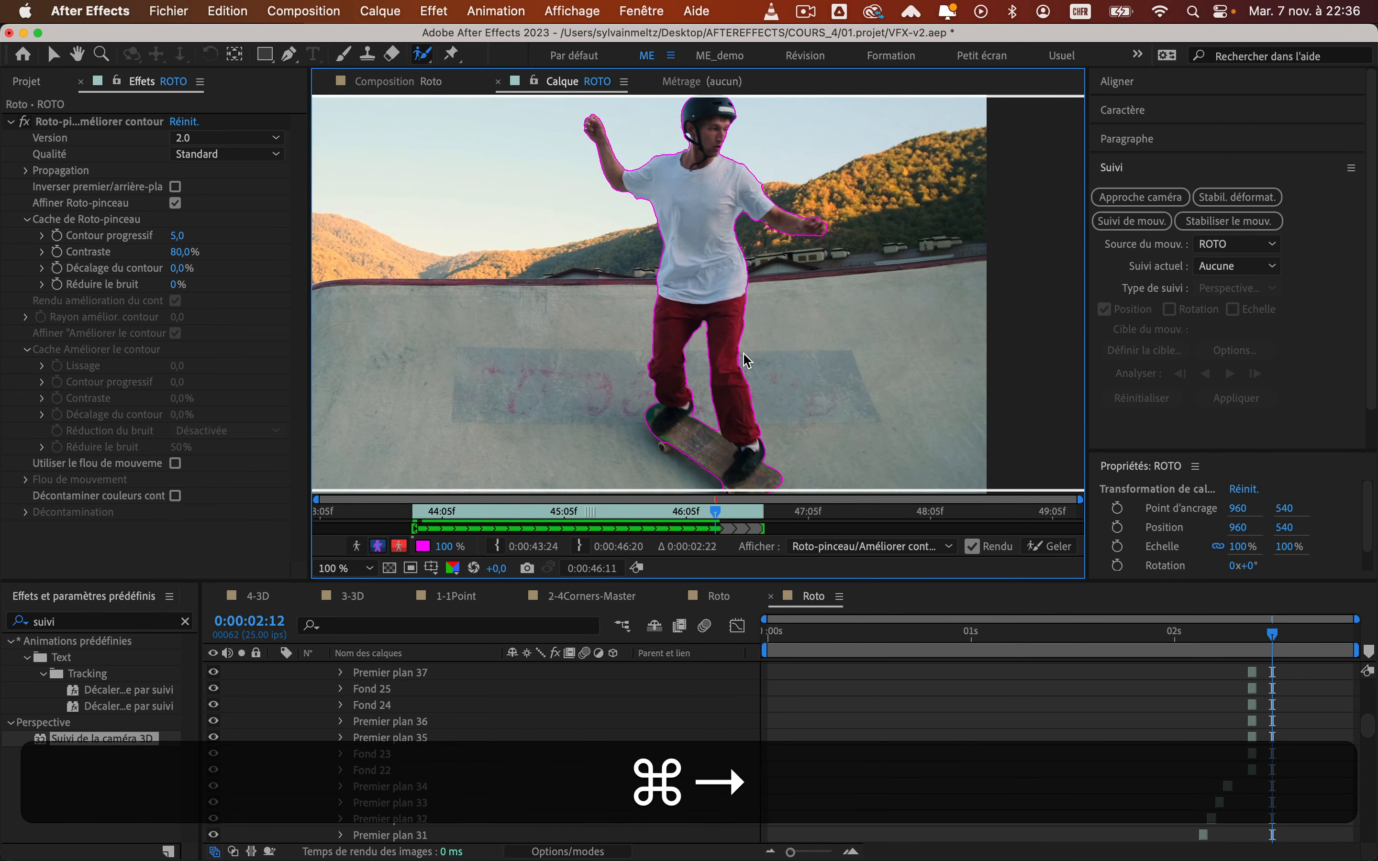
pyautogui.press('super+Right')
pyautogui.press('super+Right')
pyautogui.press('super+Right')
pyautogui.press('super+Right')
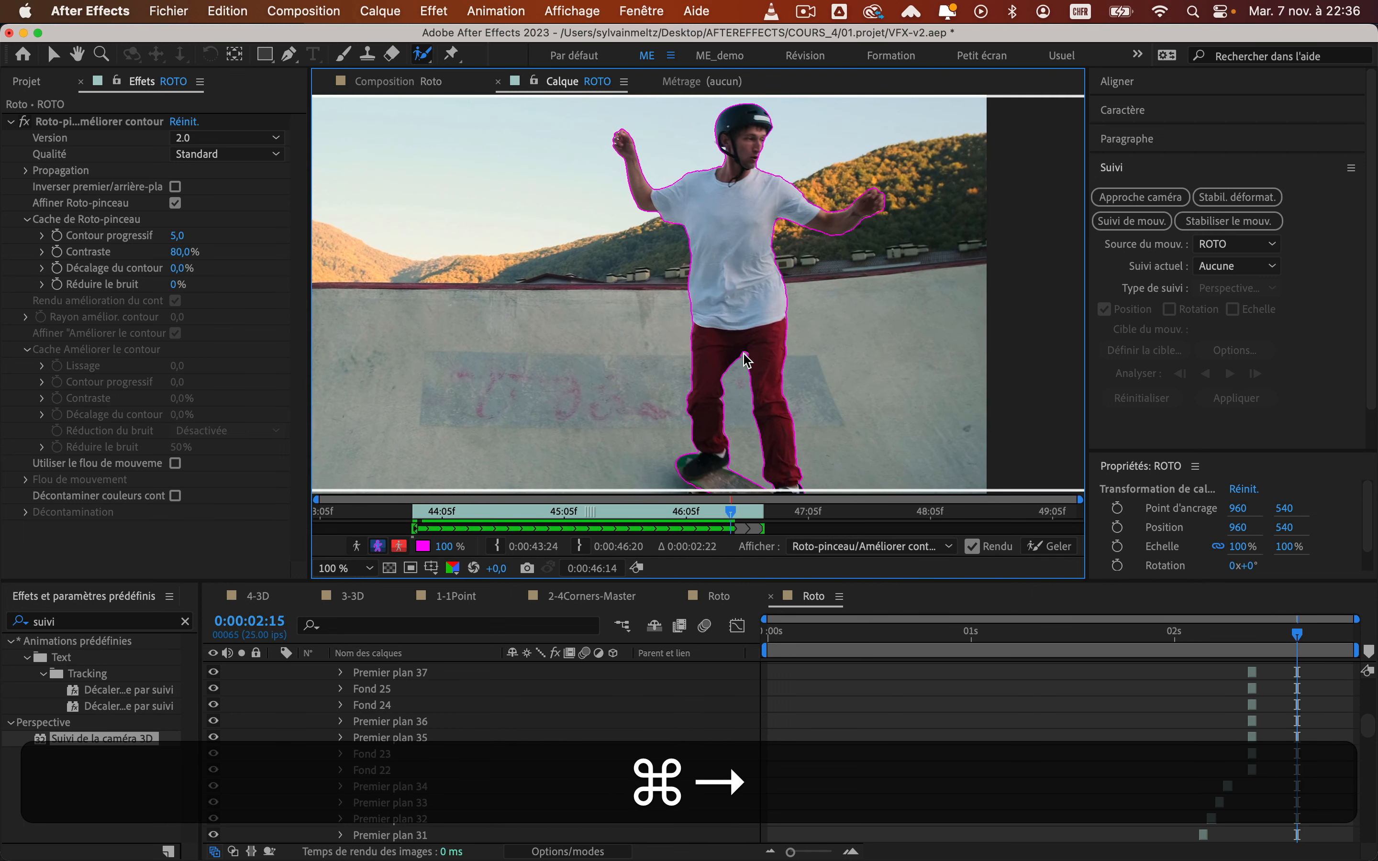
pyautogui.press('super+Right')
pyautogui.press('super+Right')
pyautogui.press('super+Right')
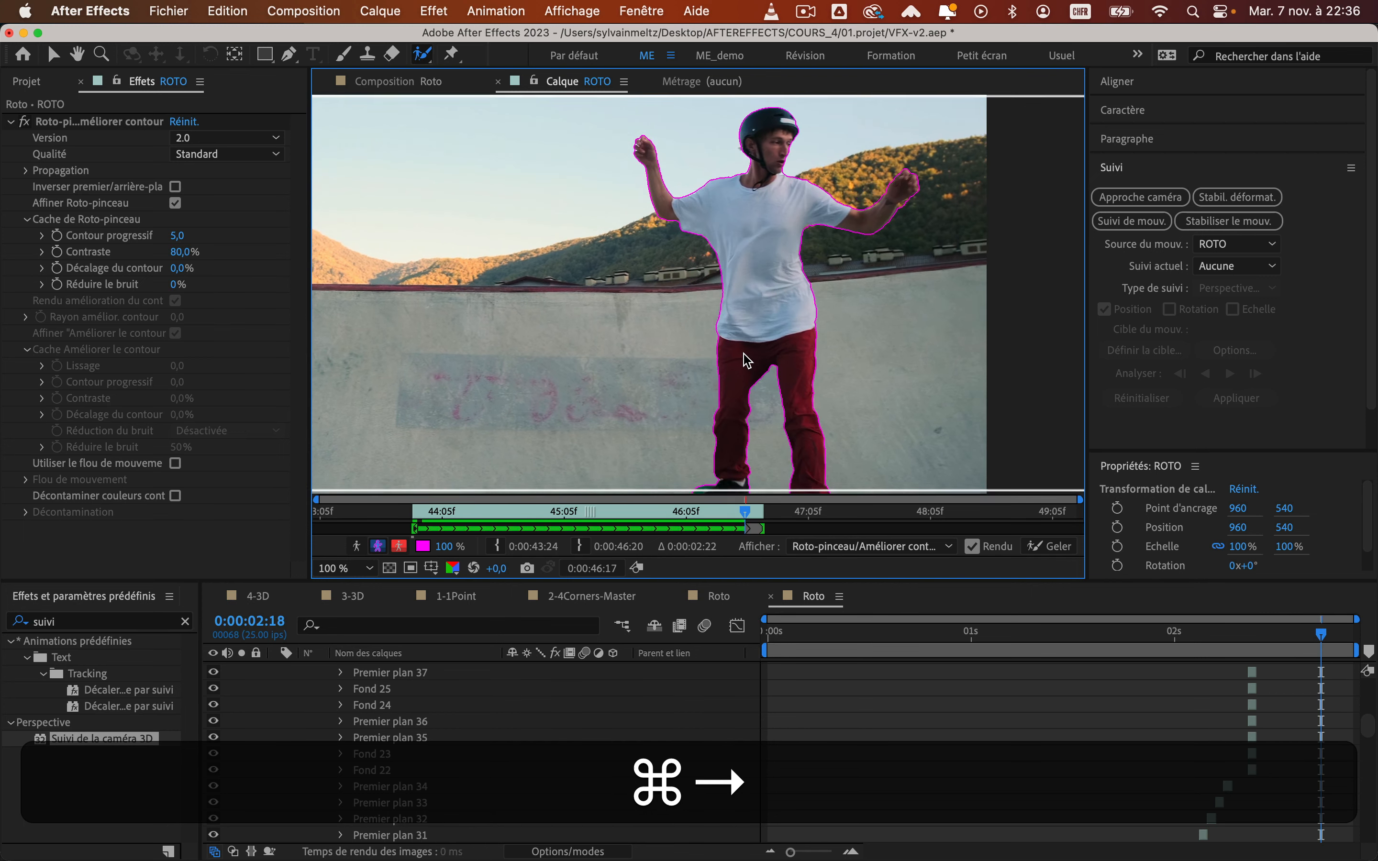
pyautogui.press('super+Right')
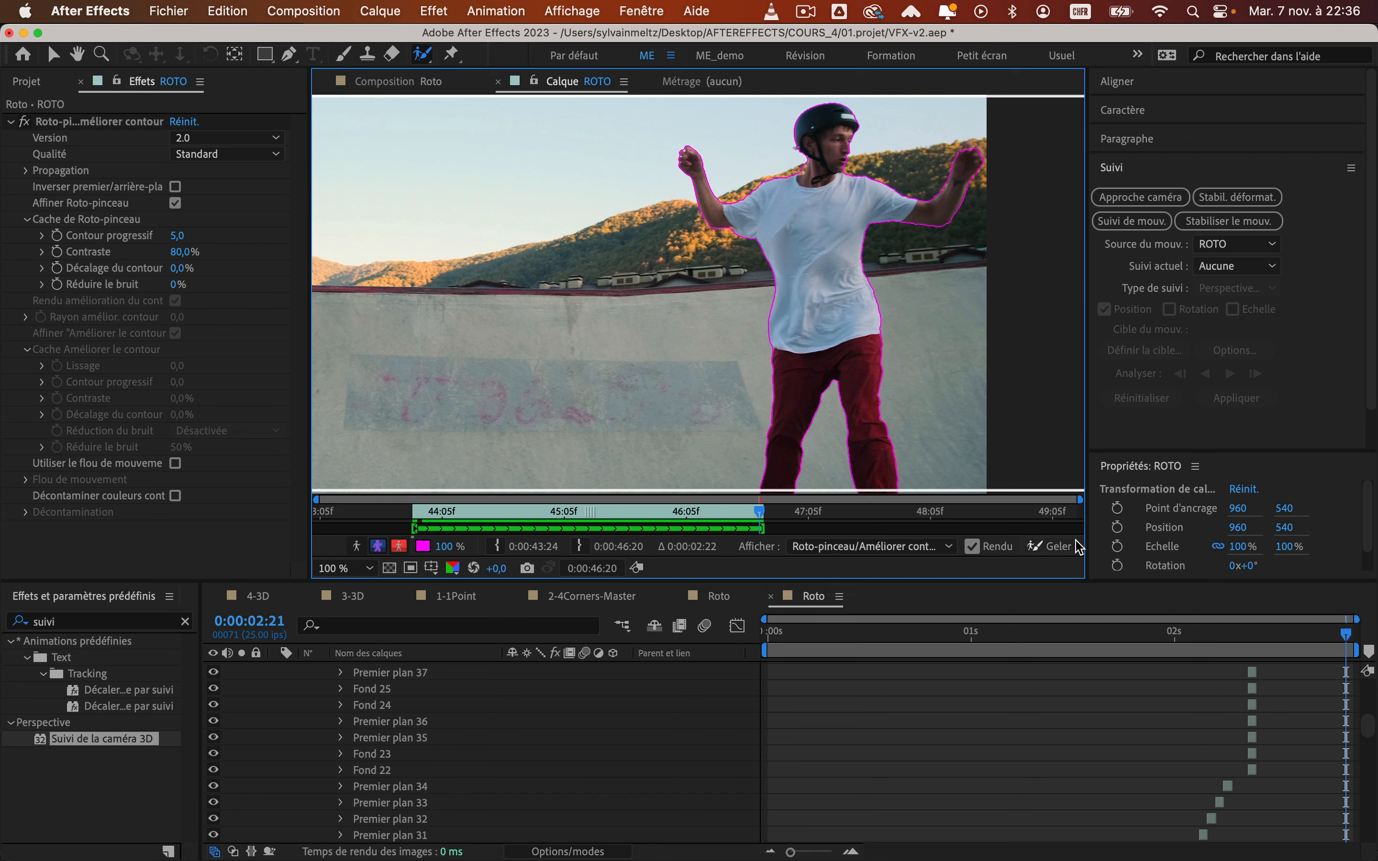
# Widen the layer viewer slightly and look at the Roto Brush and Refine Edge tool choices
pyautogui.moveTo(1086, 523); pyautogui.dragTo(1107, 523)
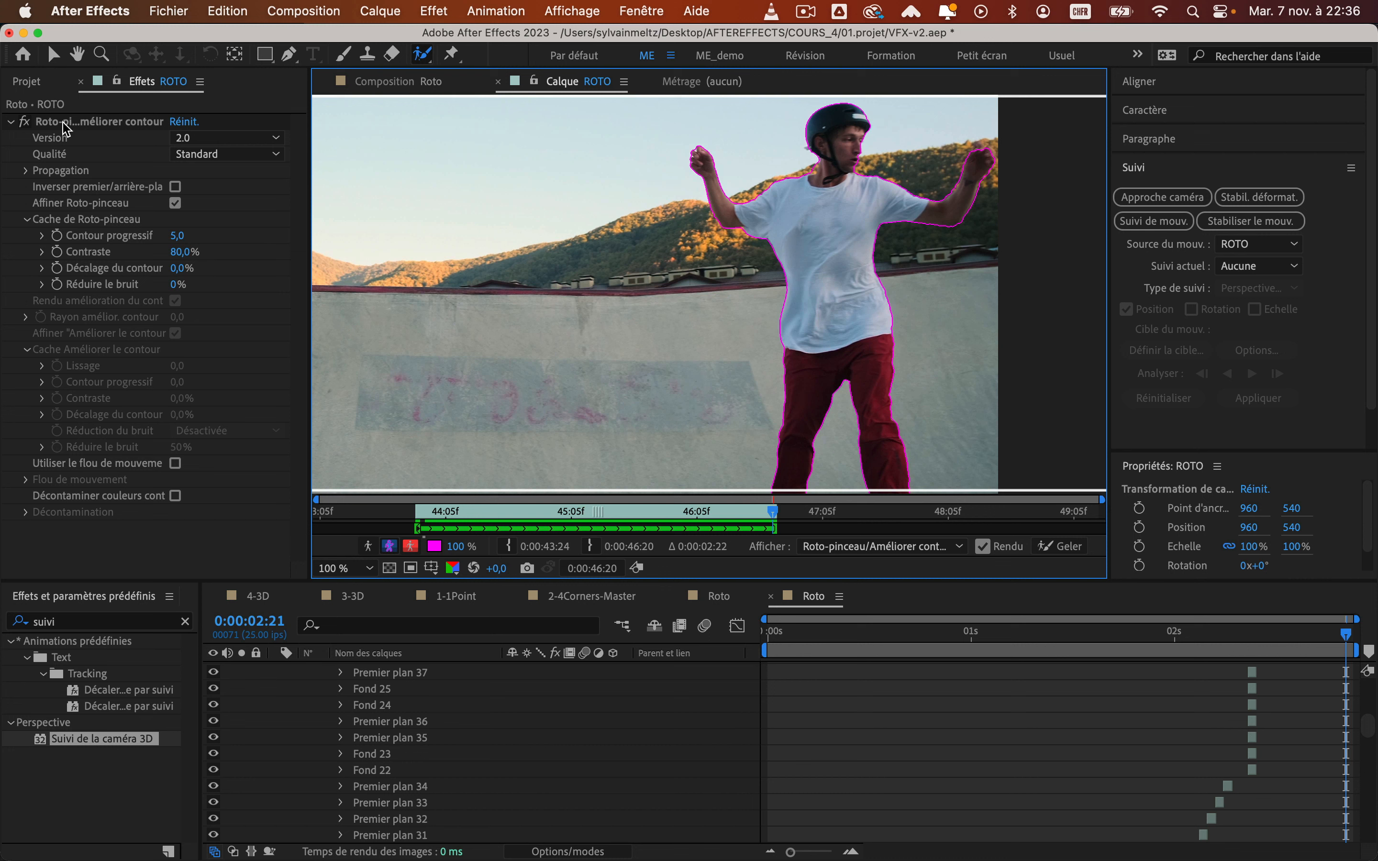
pyautogui.click(425, 56)
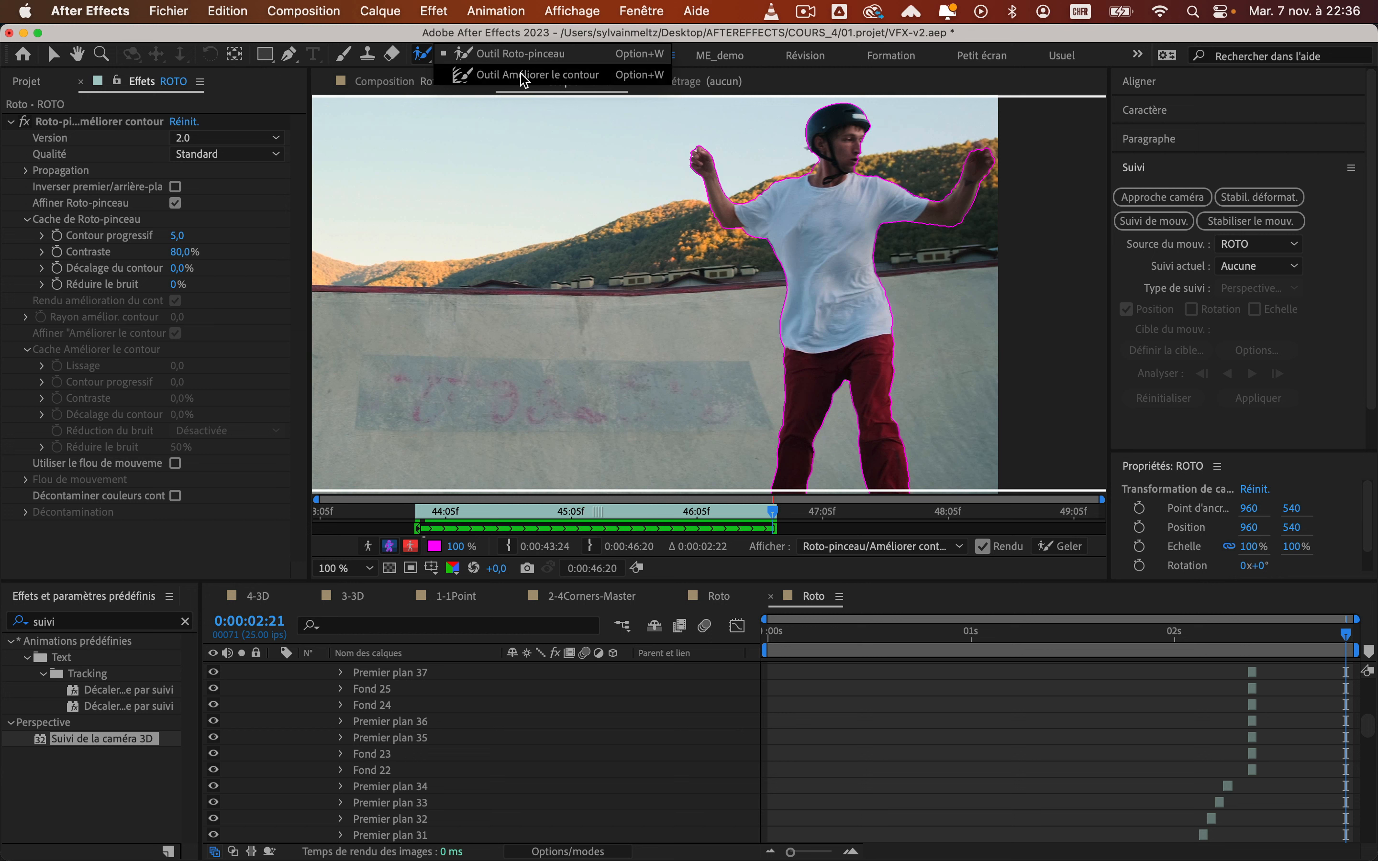
pyautogui.click(424, 61)
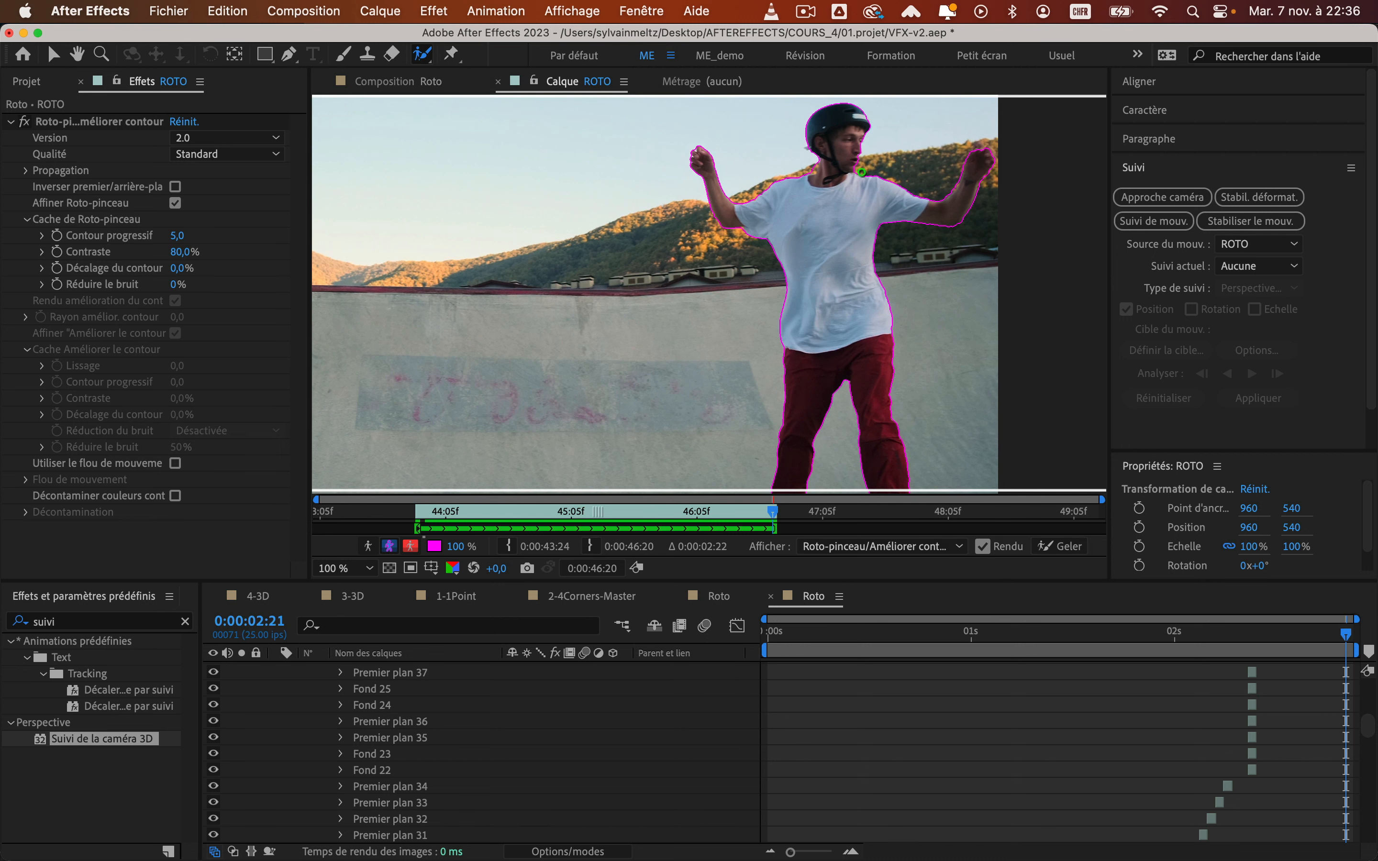
# Freeze the Roto Brush propagation on the ROTO layer and switch to the Selection tool
pyautogui.press(',')
pyautogui.press(',')
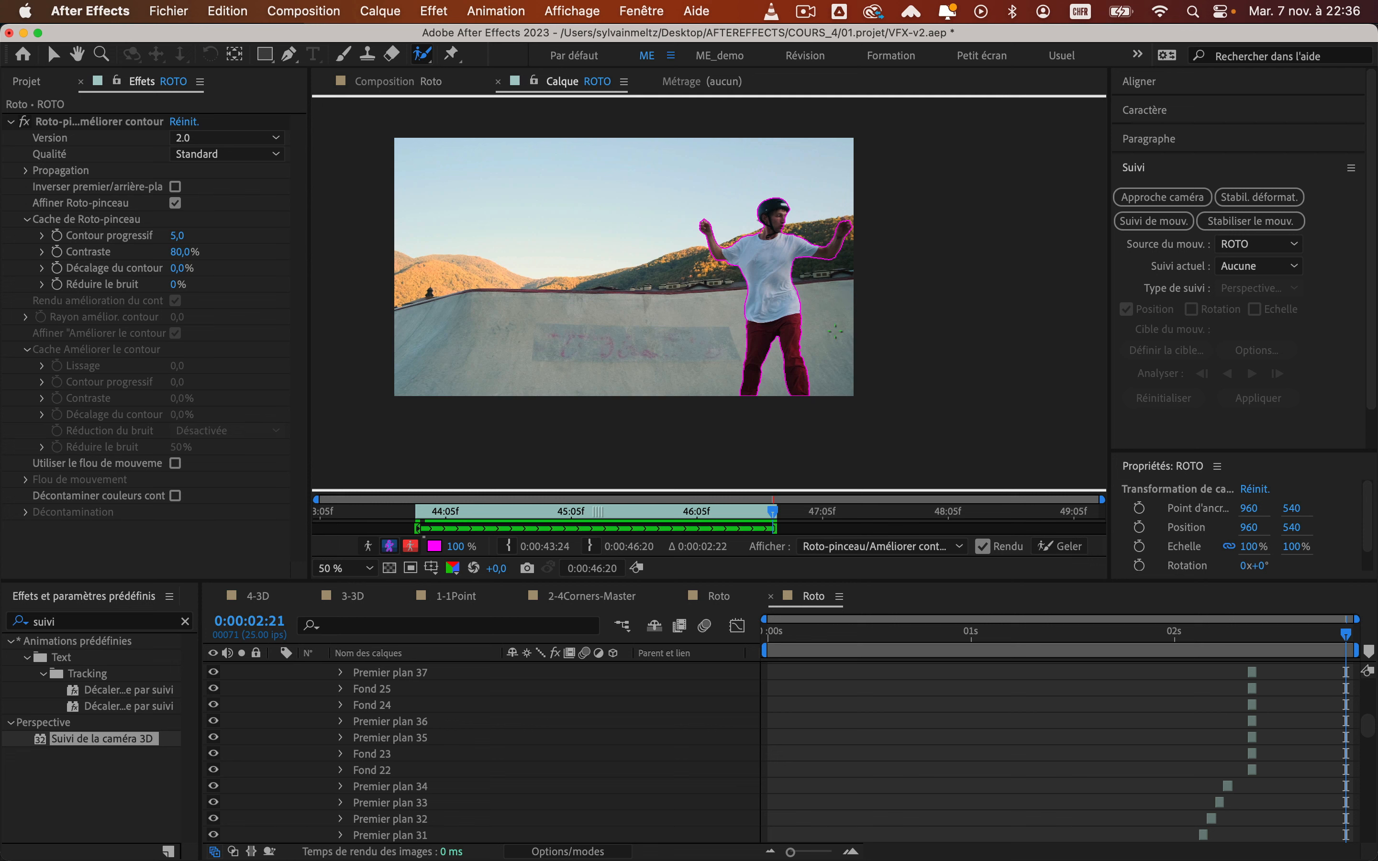
pyautogui.click(1064, 548)
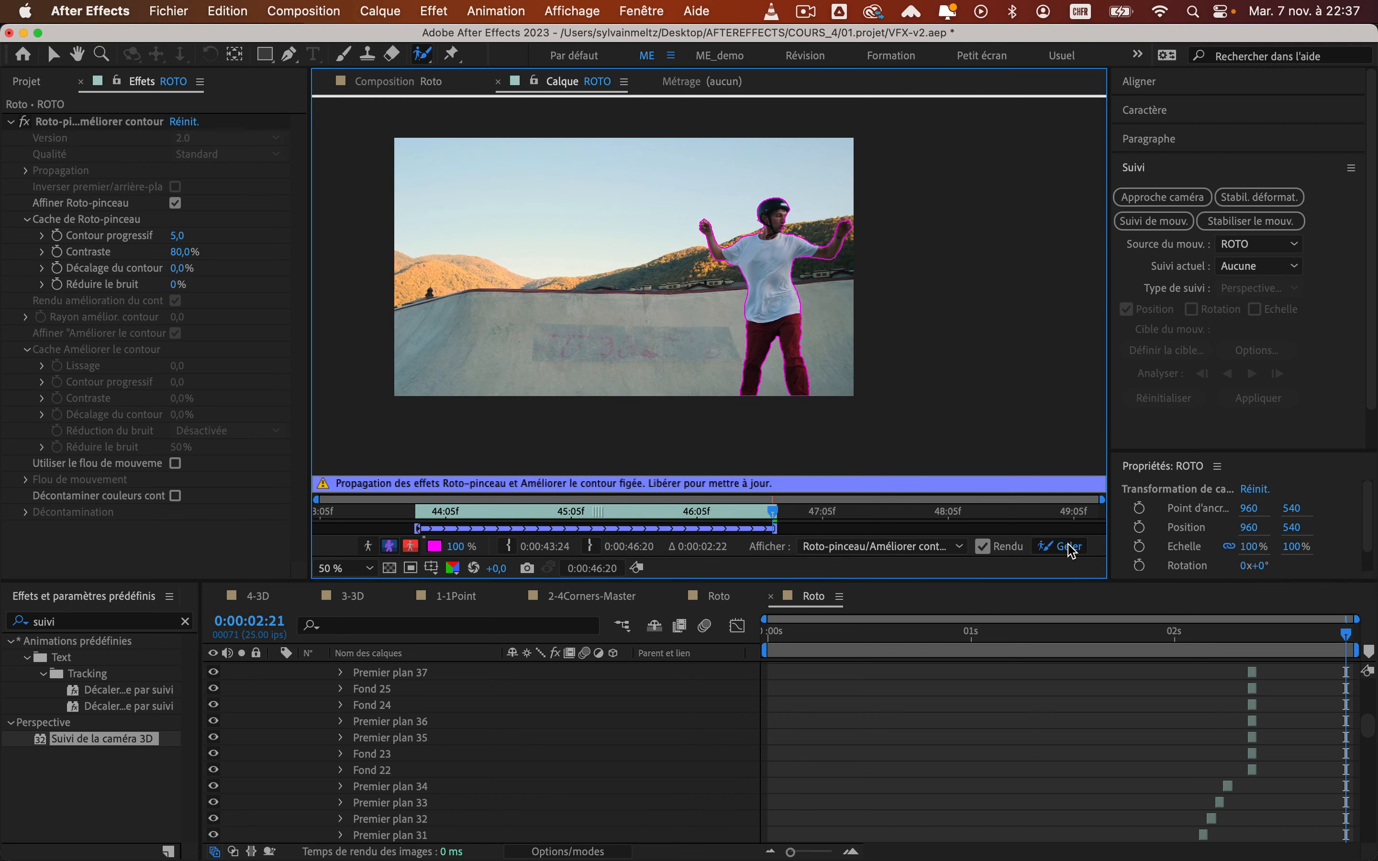
pyautogui.press('v')
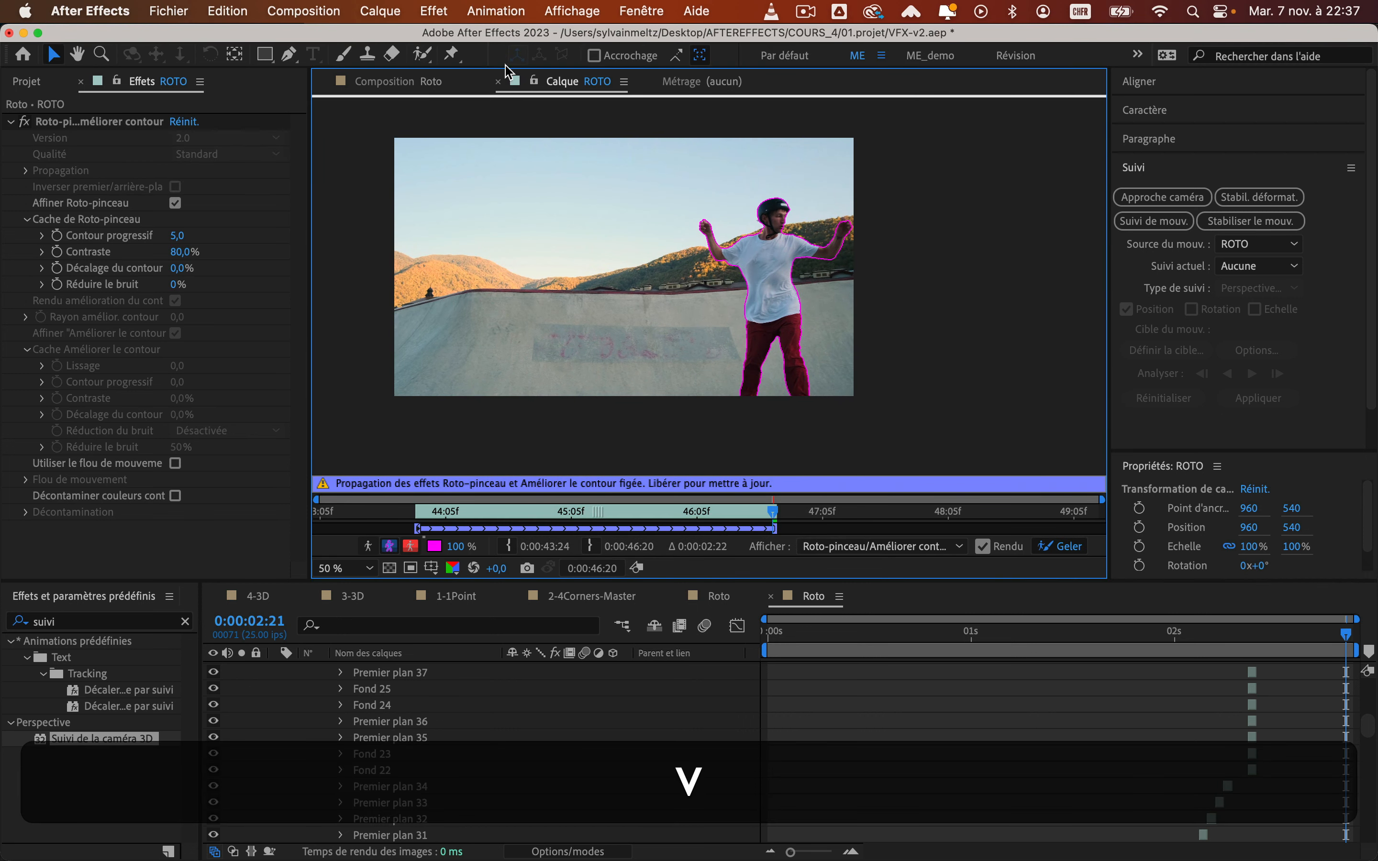
# Return to the Roto composition view and collapse the ROTO layer's properties in the timeline
pyautogui.click(407, 85)
pyautogui.click(538, 723)
pyautogui.scroll(20, 538, 726)
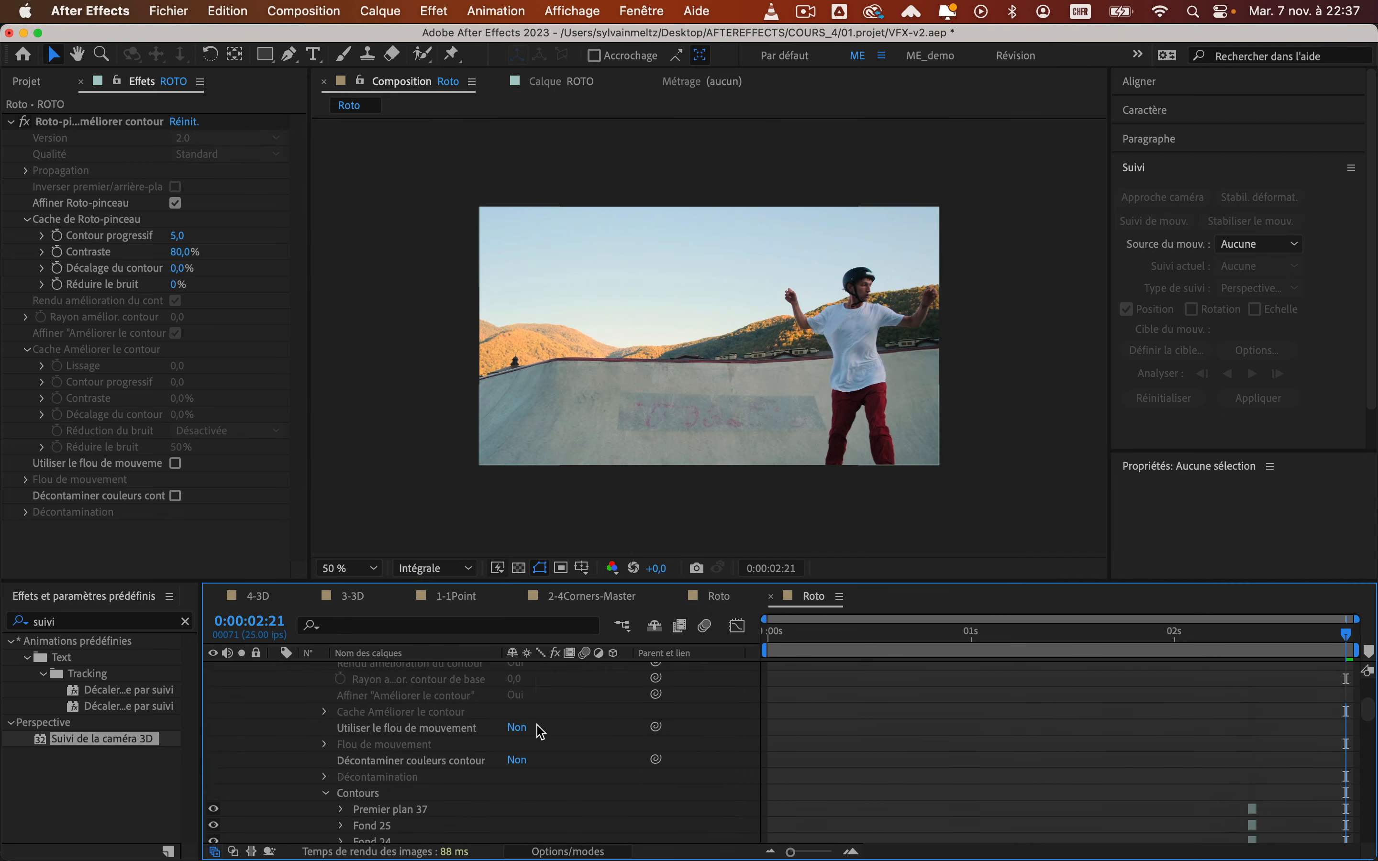
pyautogui.click(276, 669)
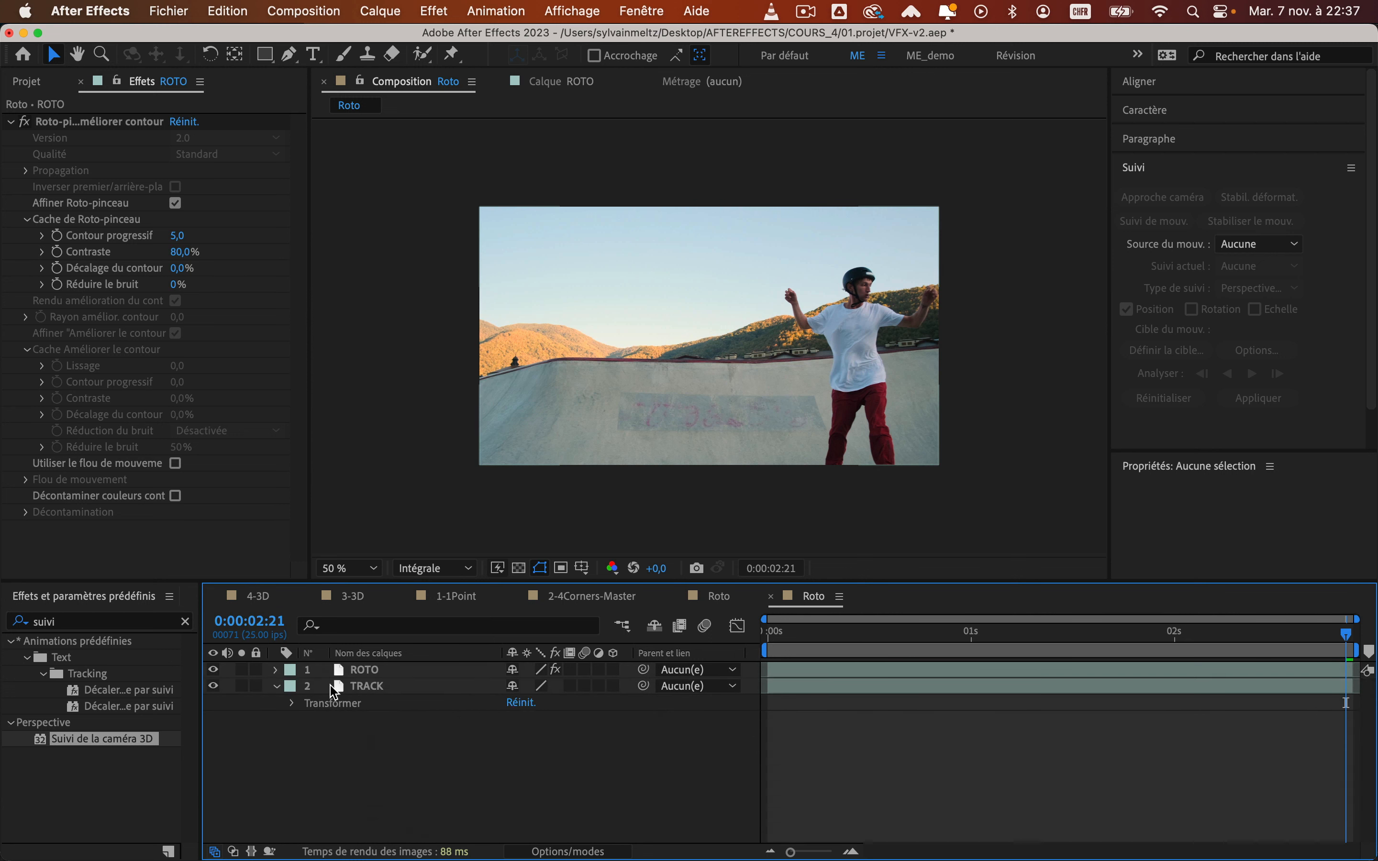
# Isolate the ROTO layer with solo, check the skater cutout back to 0:00:00:00, and turn solo off
pyautogui.click(240, 670)
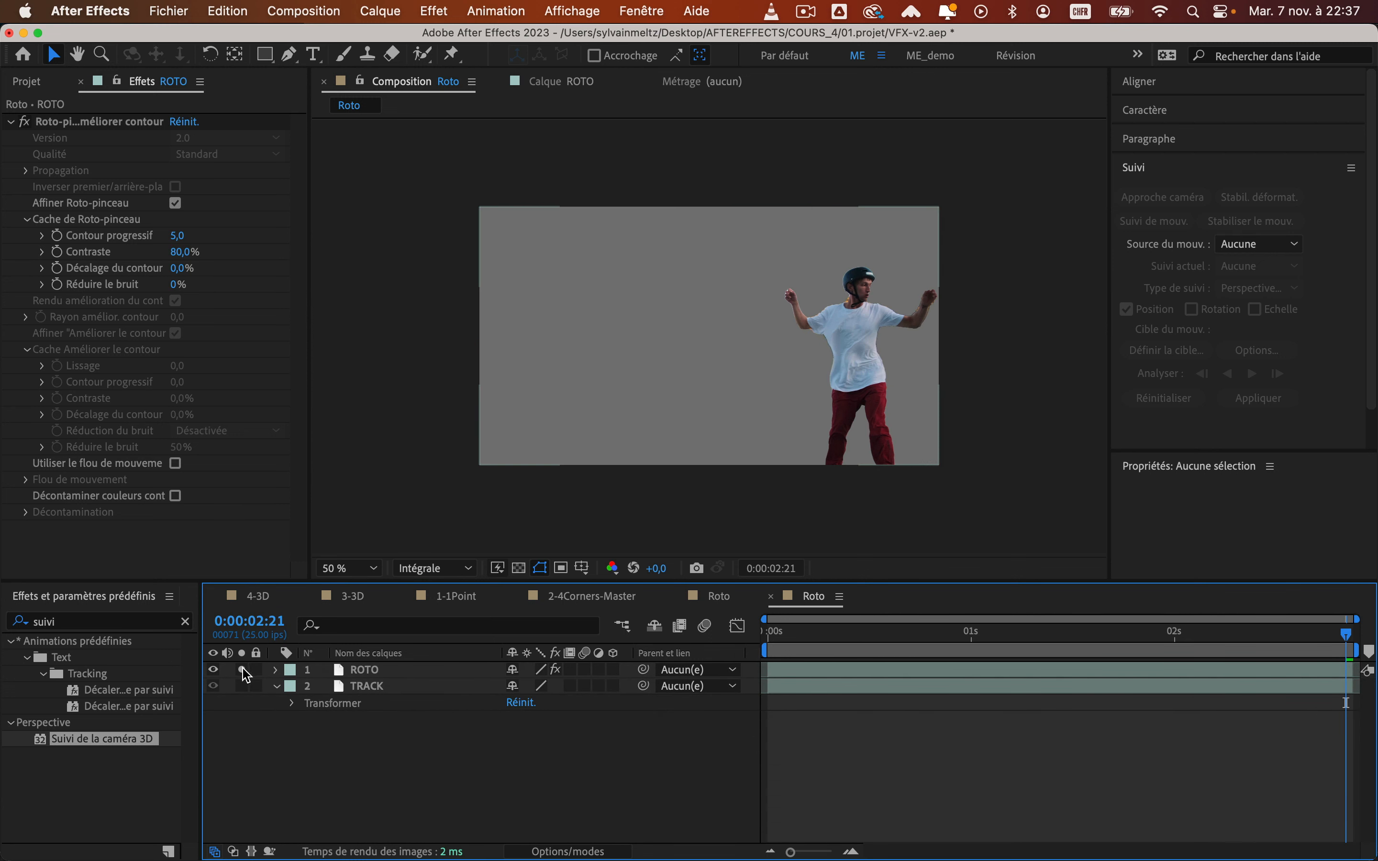
pyautogui.click(398, 676)
pyautogui.moveTo(1361, 631); pyautogui.dragTo(760, 637)
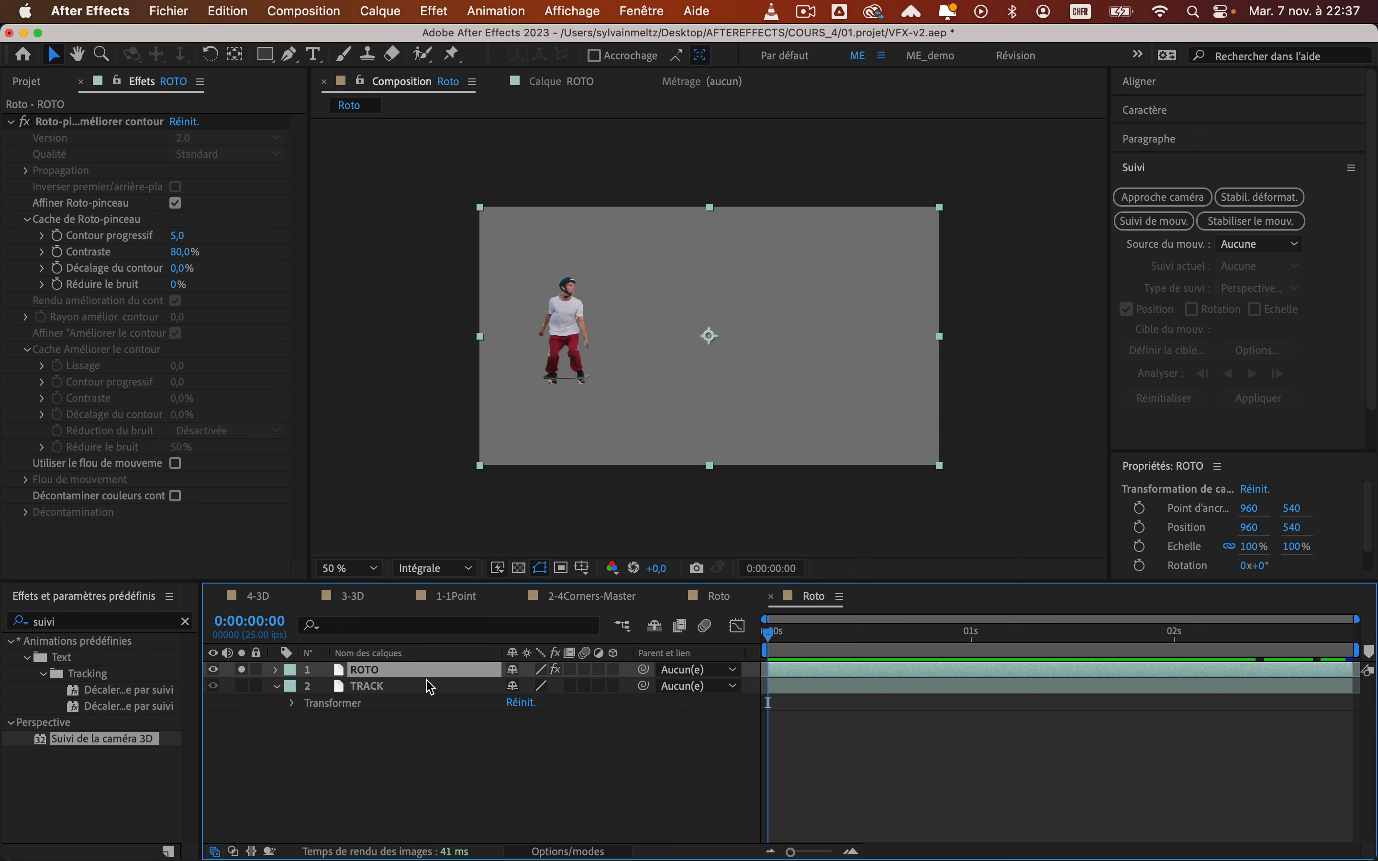
pyautogui.click(242, 669)
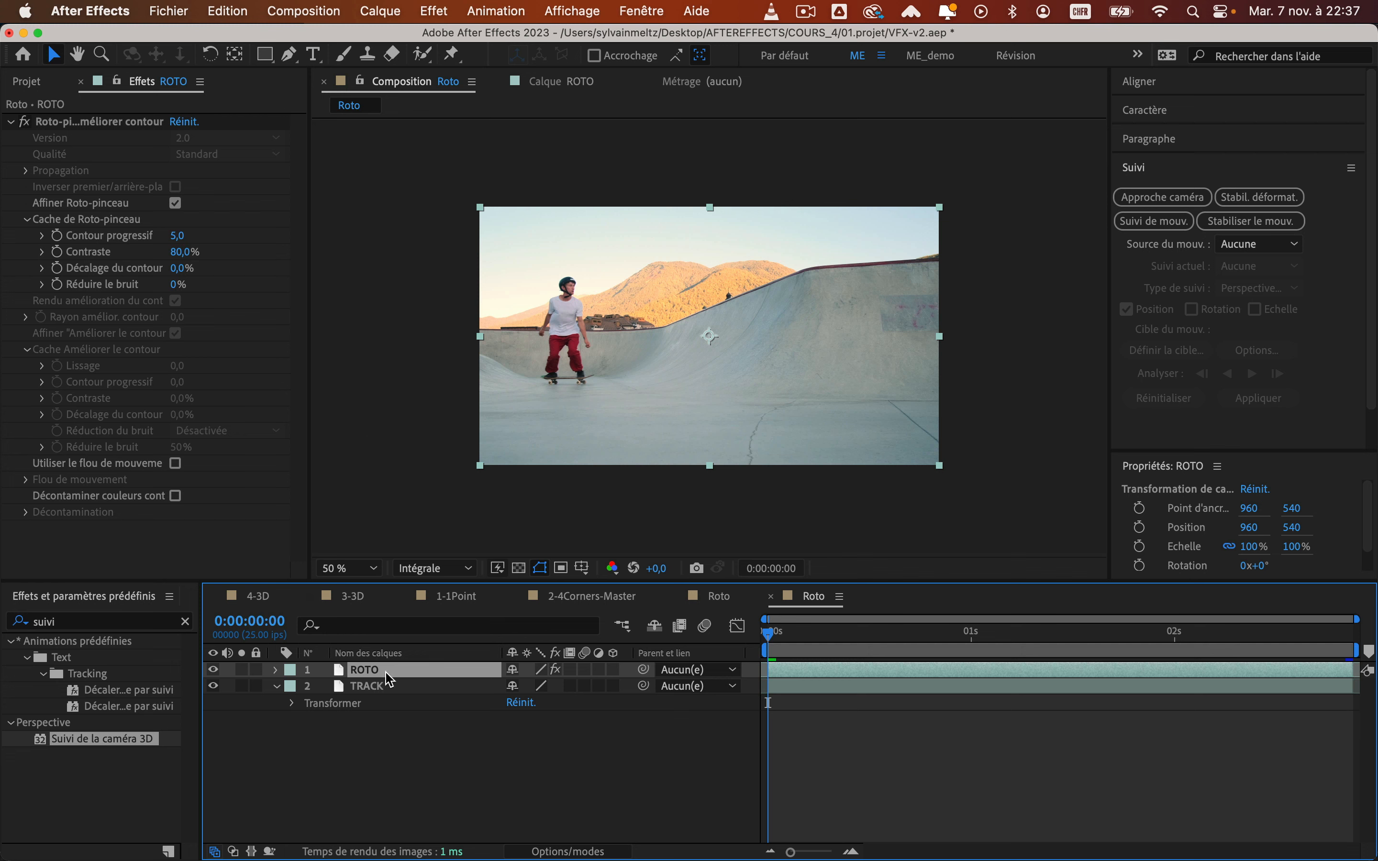
# Precompose the ROTO layer as Roto-comp, moving all attributes into the new composition
pyautogui.click(380, 16)
pyautogui.moveTo(429, 16)
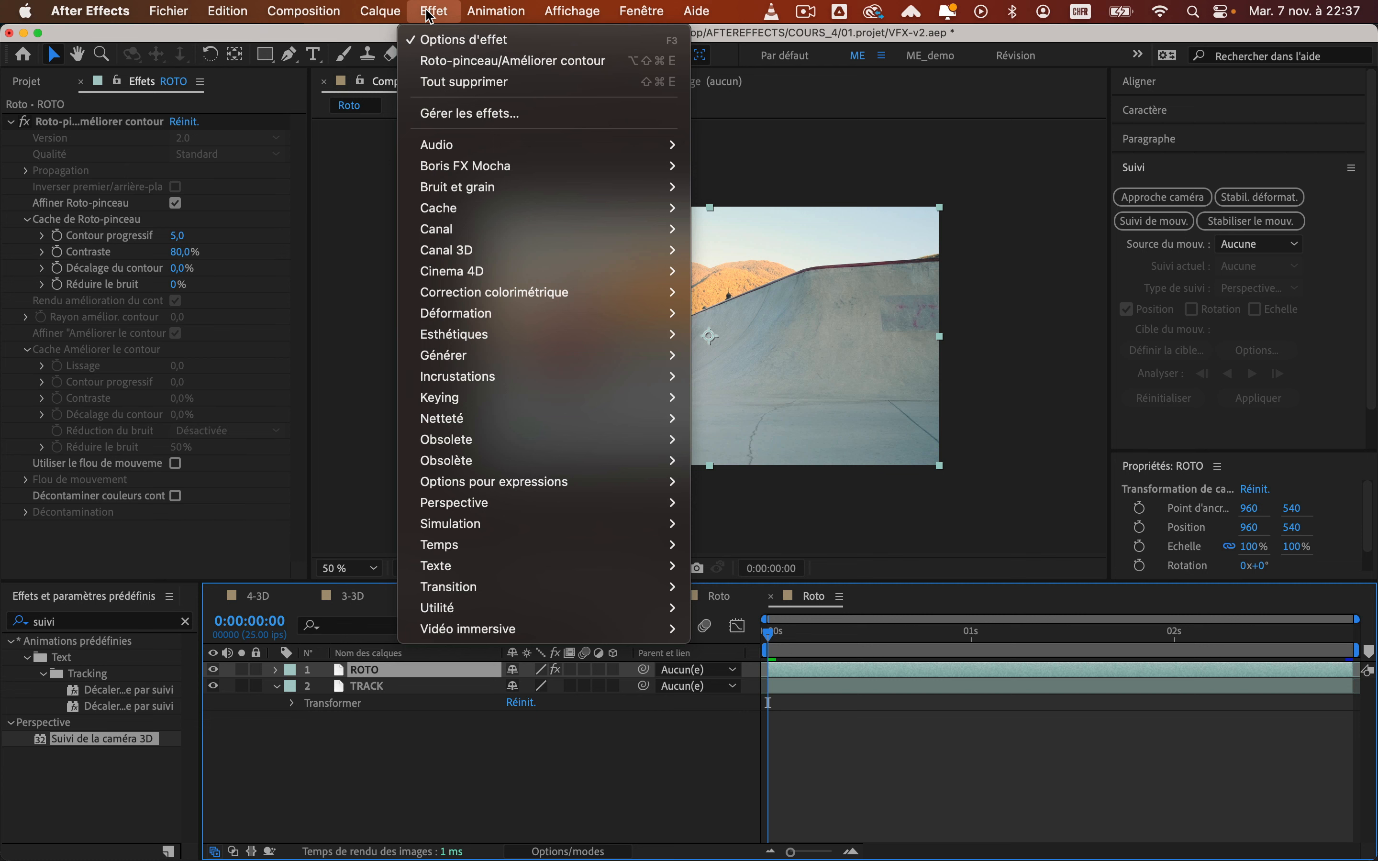
pyautogui.moveTo(381, 11)
pyautogui.click(450, 671)
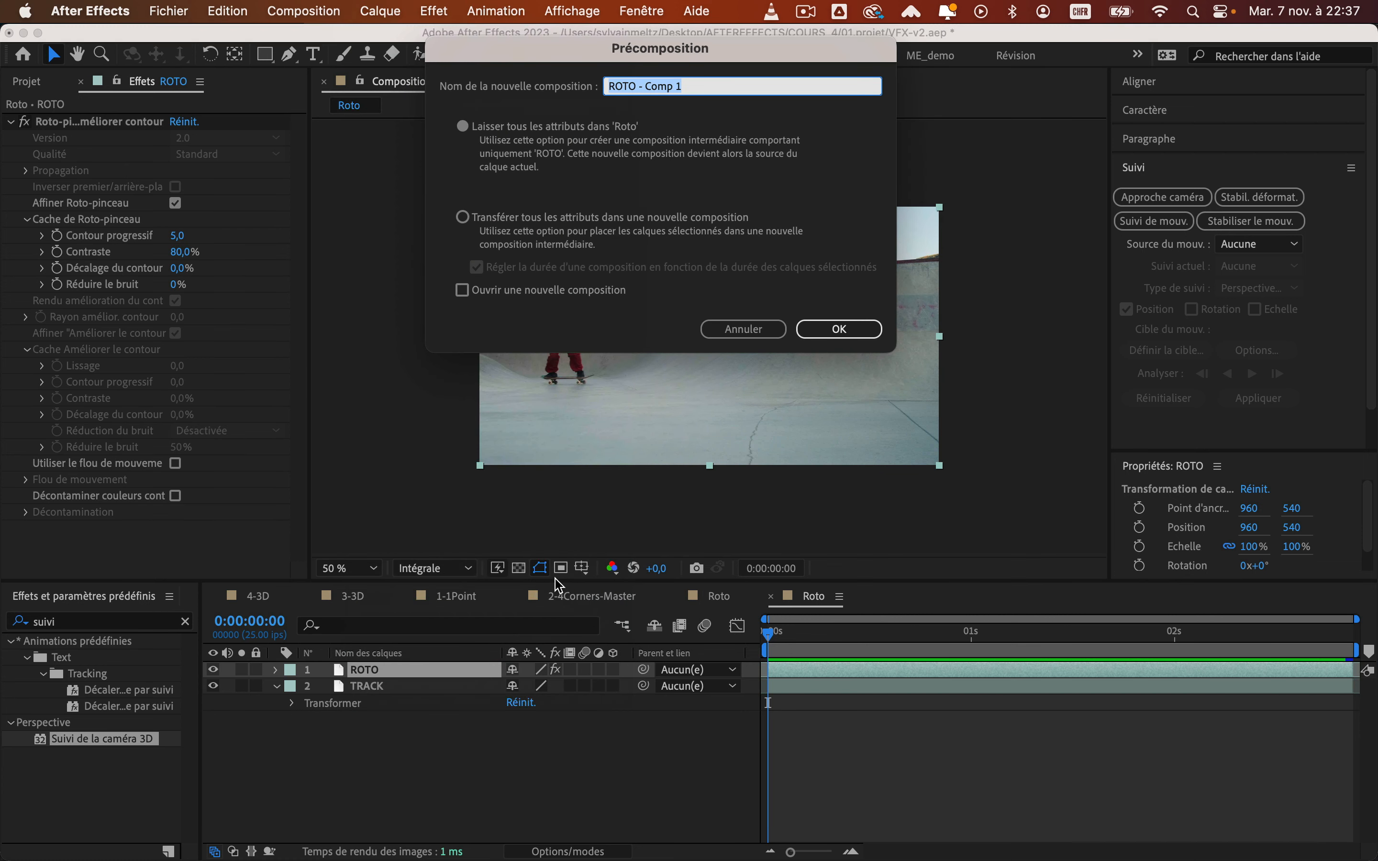
pyautogui.write('Roto-comp')
pyautogui.click(476, 217)
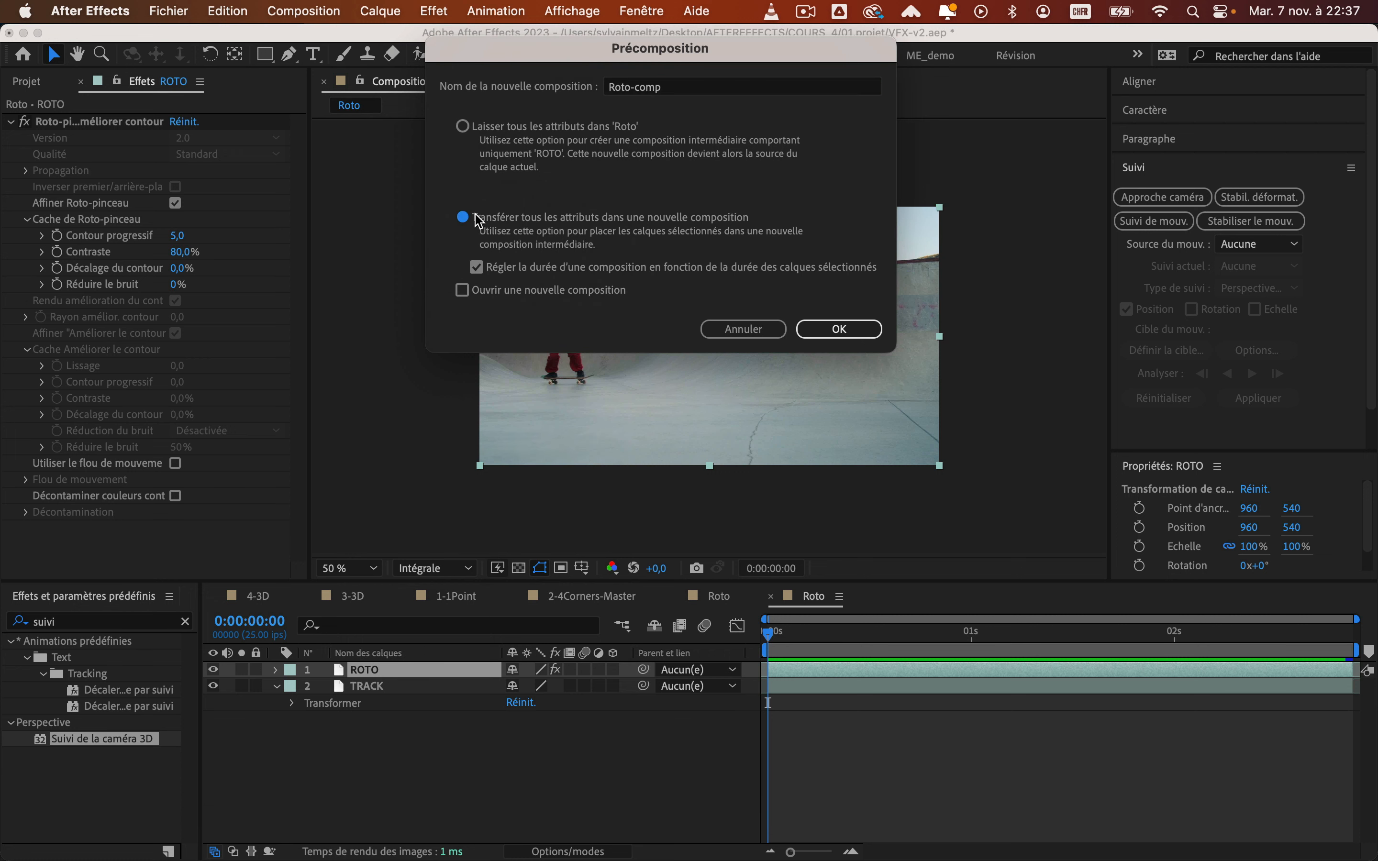
pyautogui.click(832, 335)
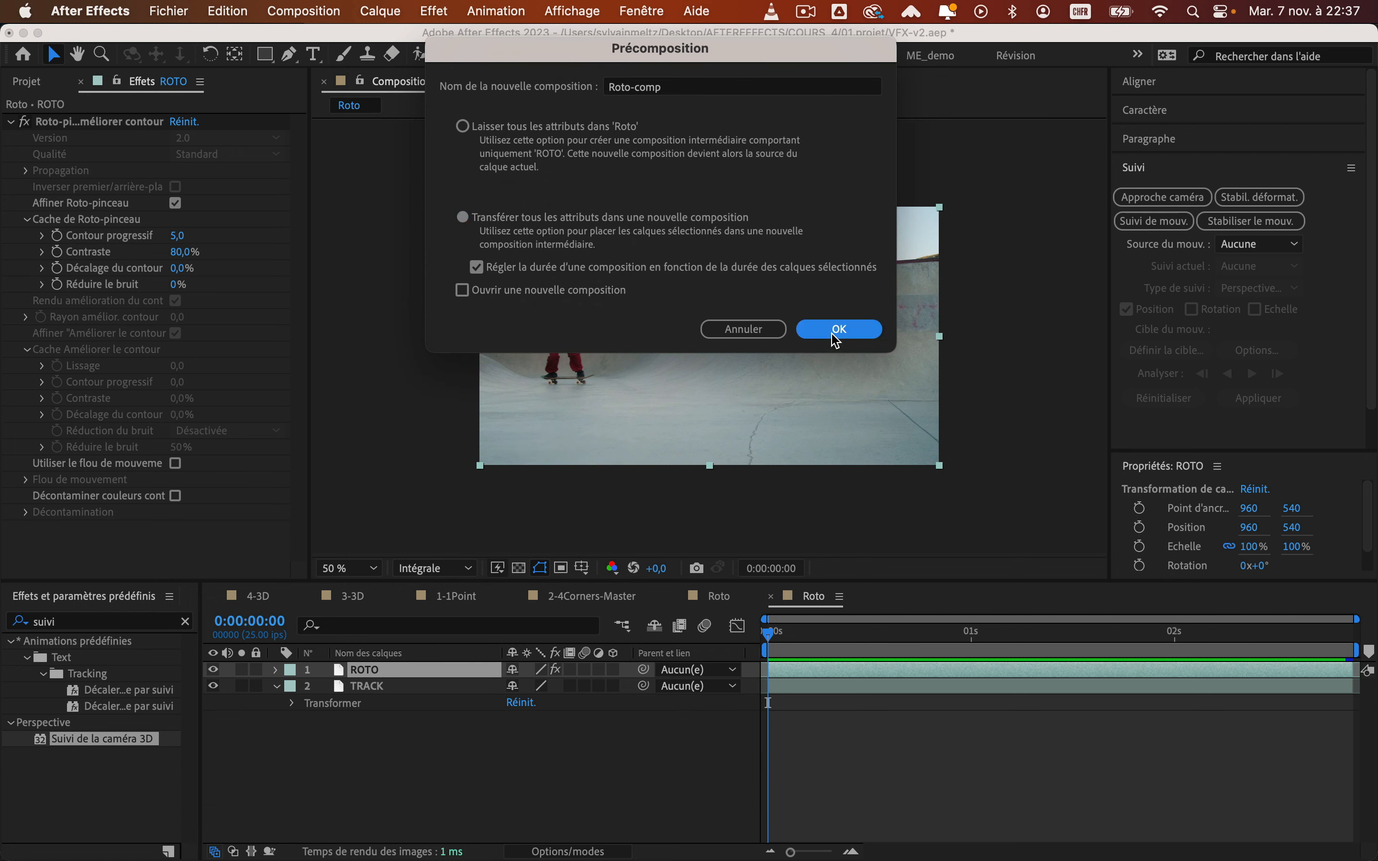
pyautogui.click(480, 738)
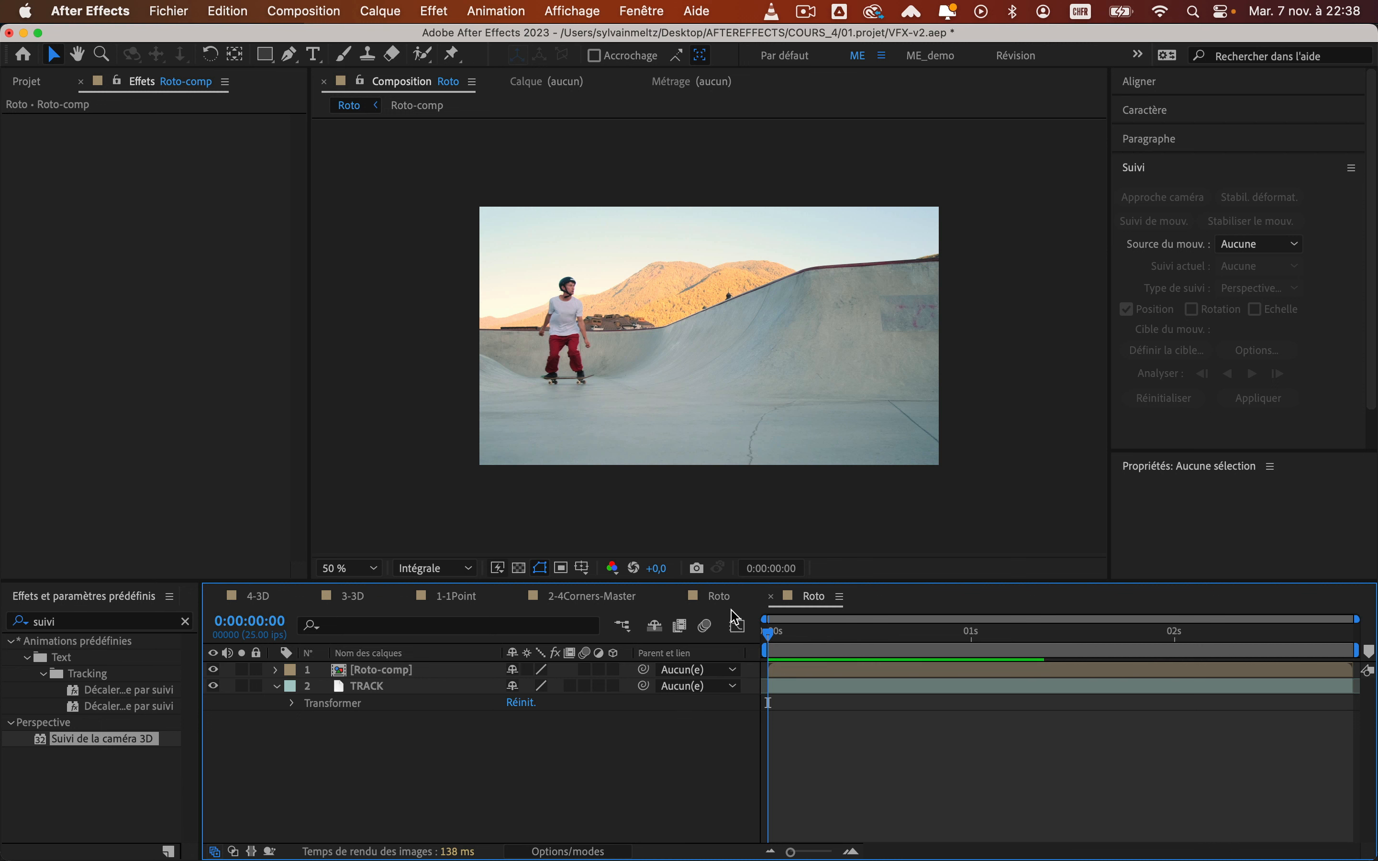
pyautogui.moveTo(769, 632)
pyautogui.mouseDown()
pyautogui.moveTo(1012, 638)
pyautogui.moveTo(766, 641)
pyautogui.mouseUp()
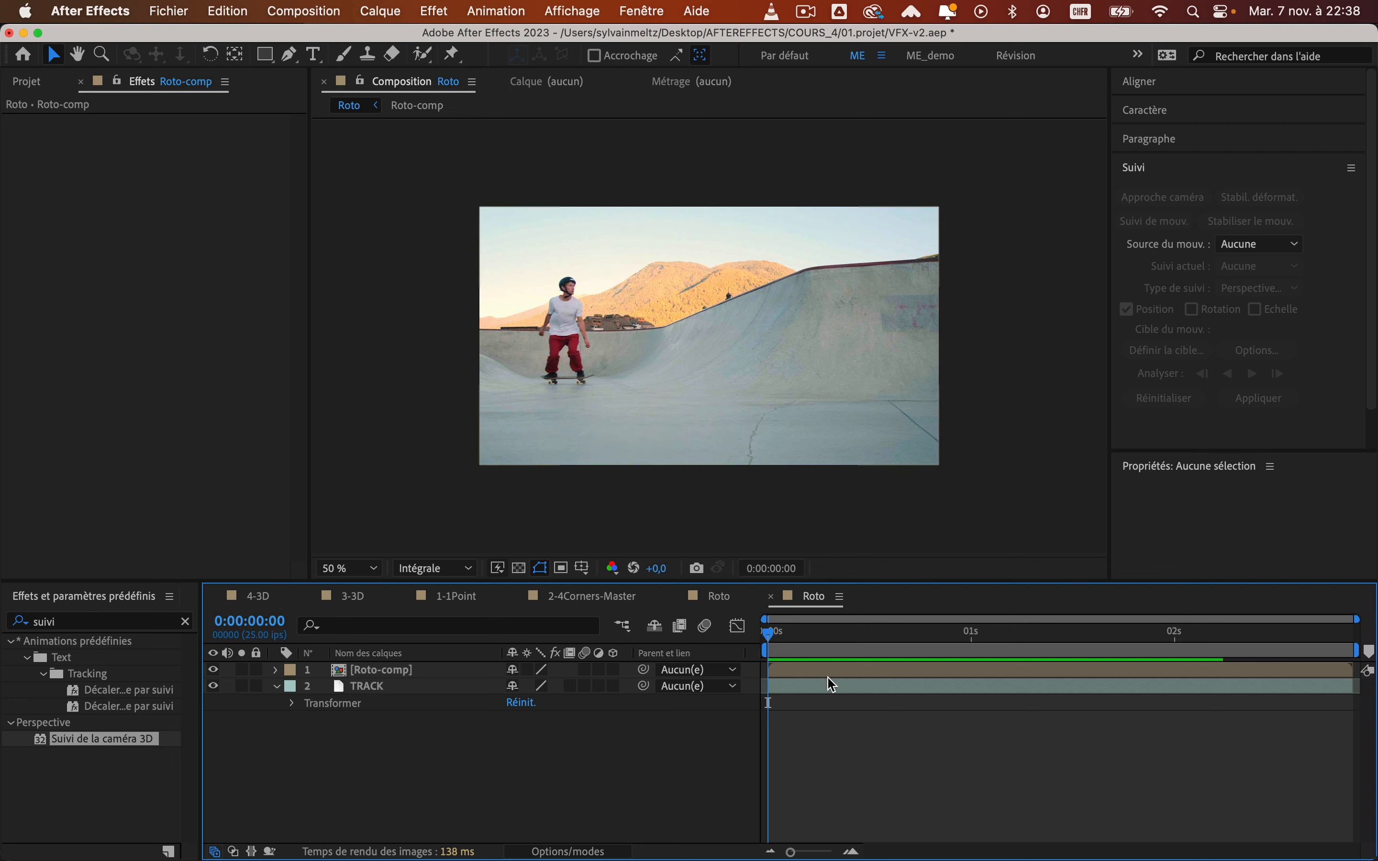
pyautogui.click(815, 673)
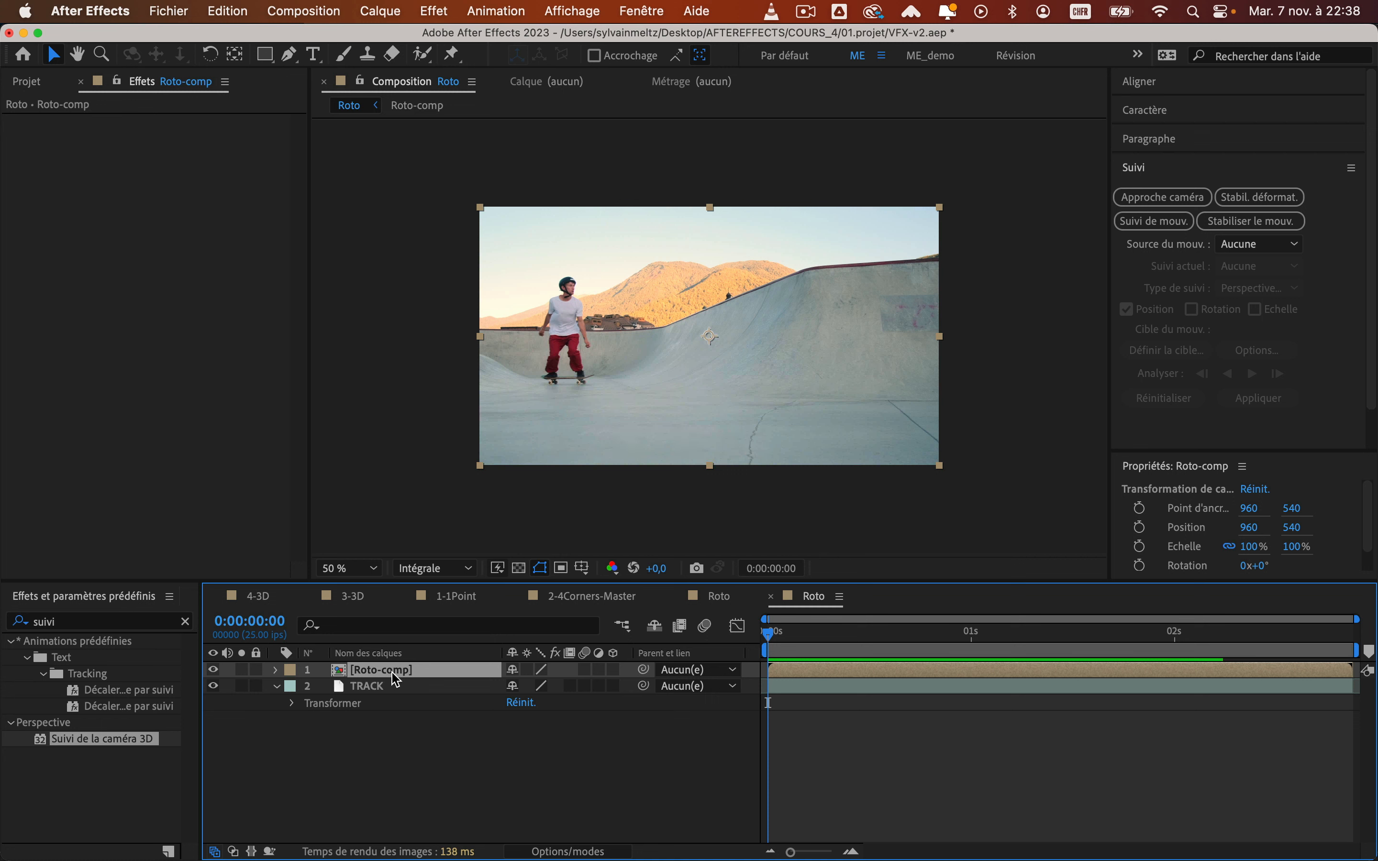
pyautogui.press('super')
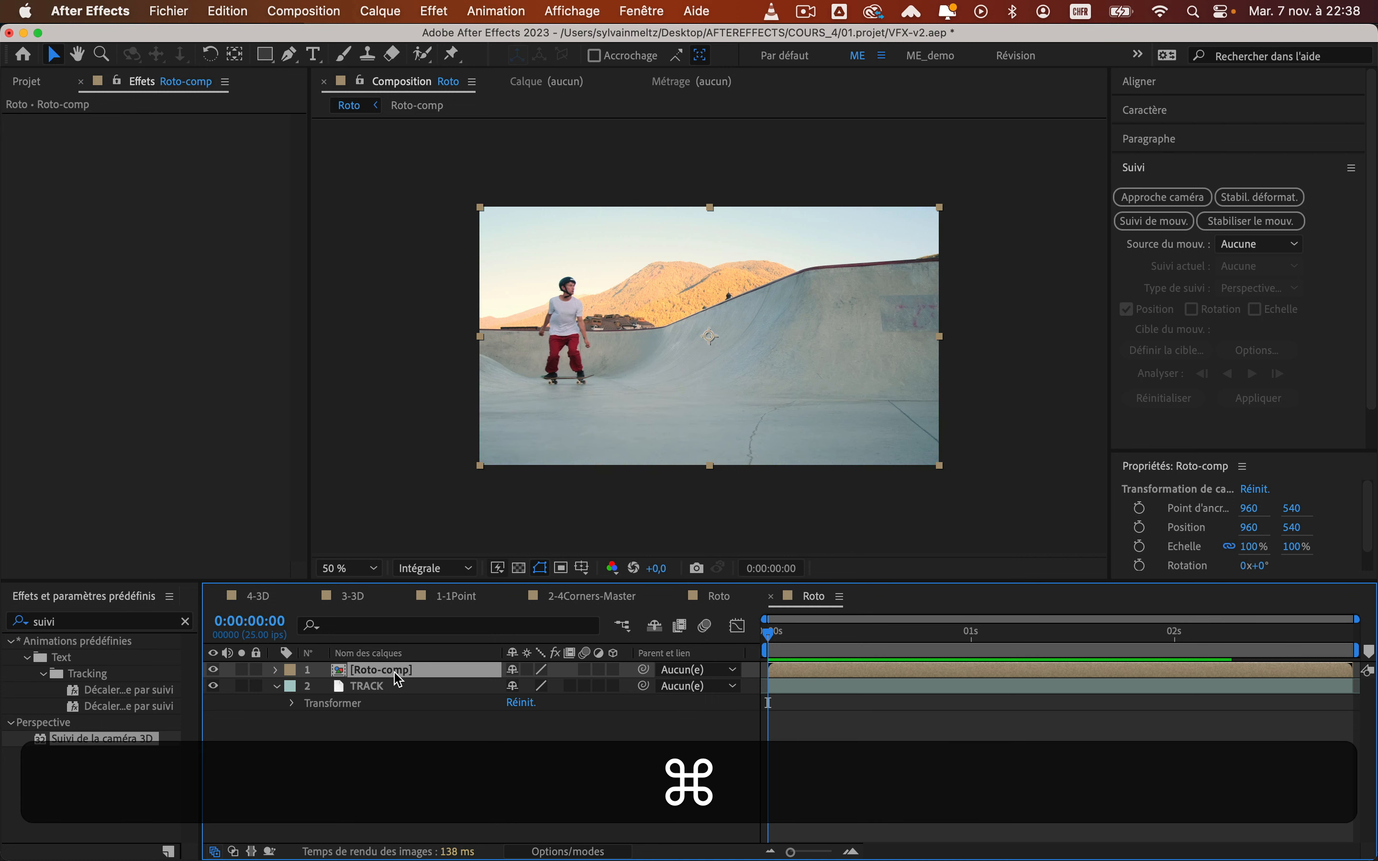
pyautogui.press('super+d')
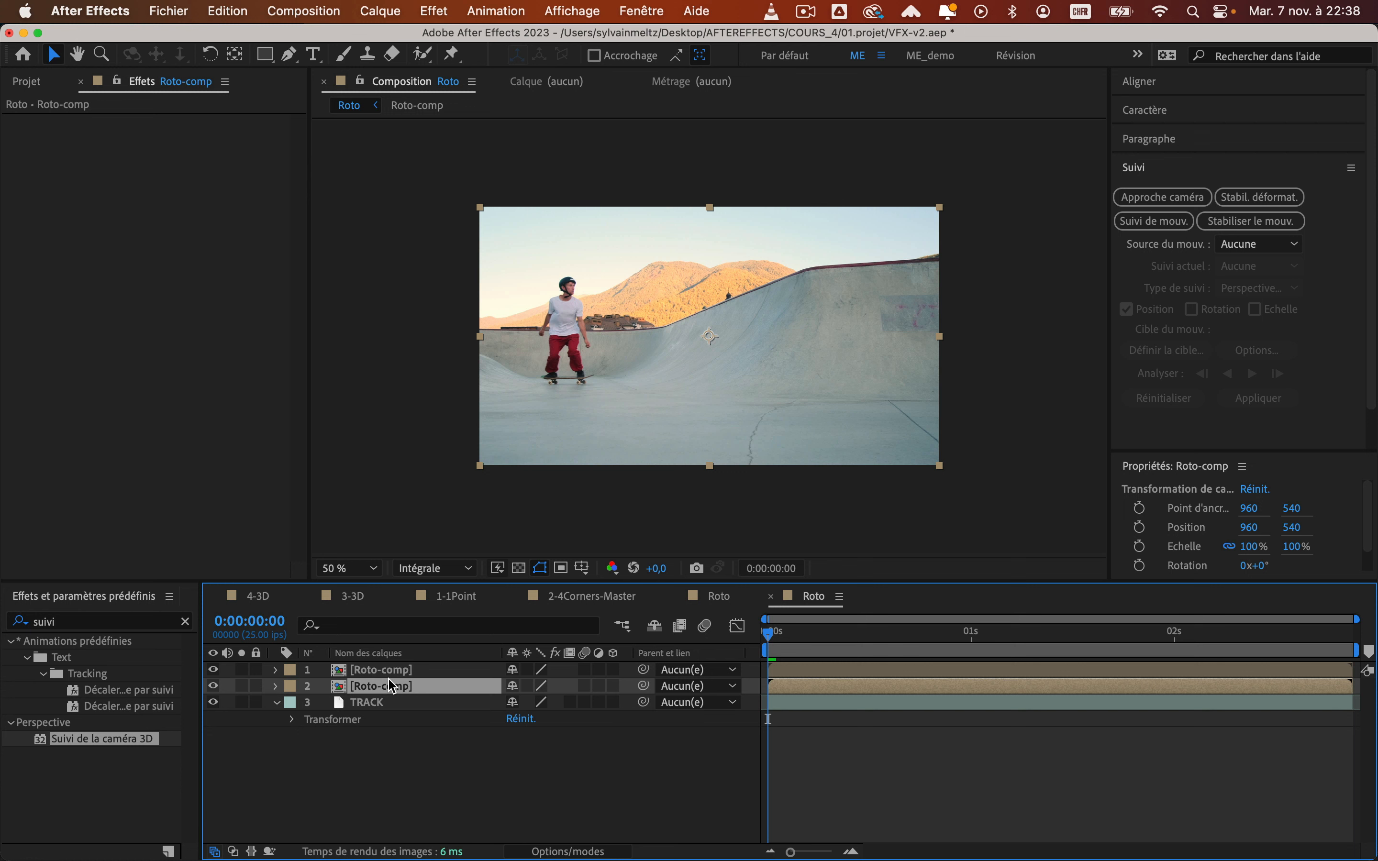
pyautogui.press('super+z')
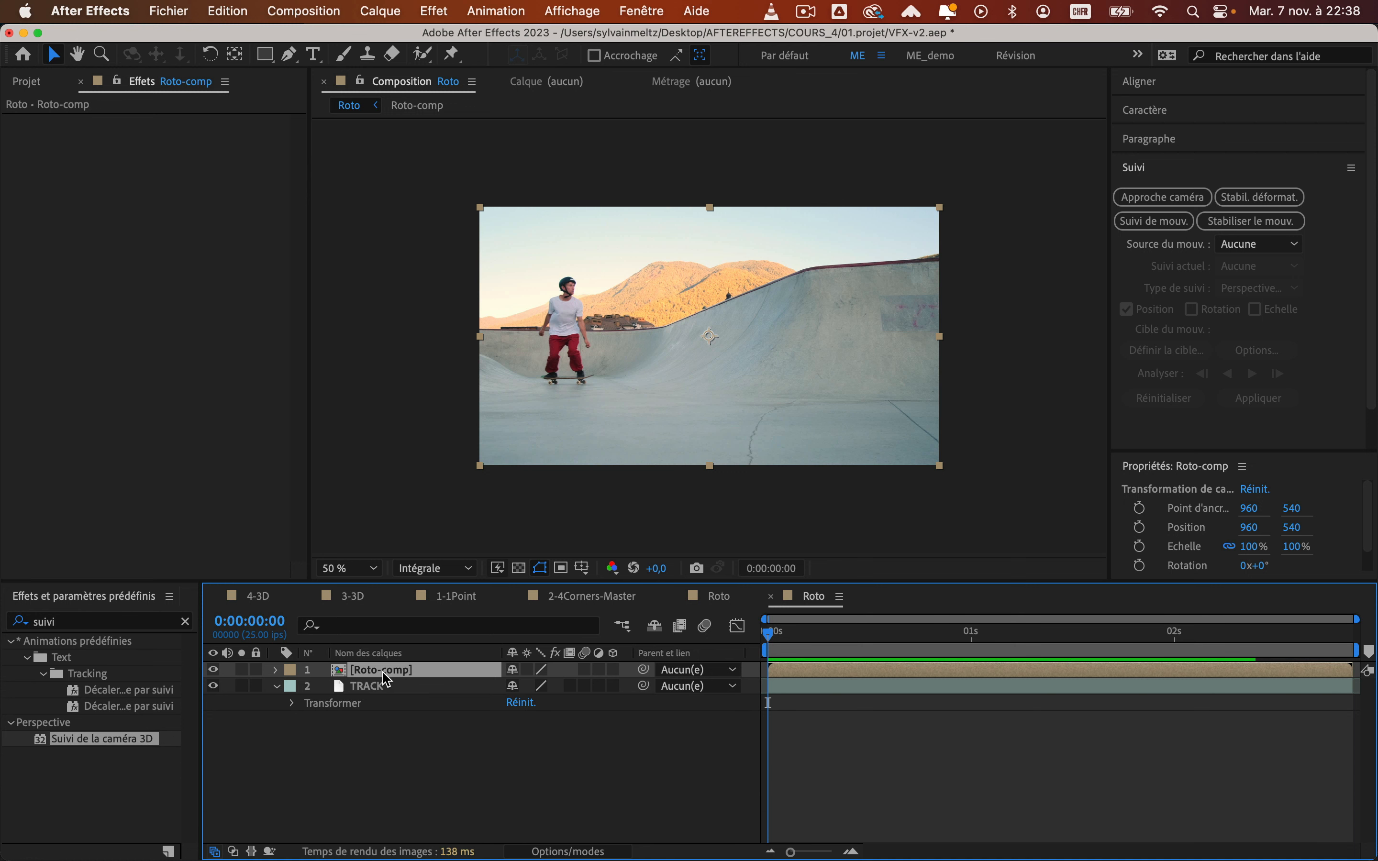
# Rename the Roto-comp layer as ROTO-1 and duplicate it
pyautogui.press('Return')
pyautogui.write('R')
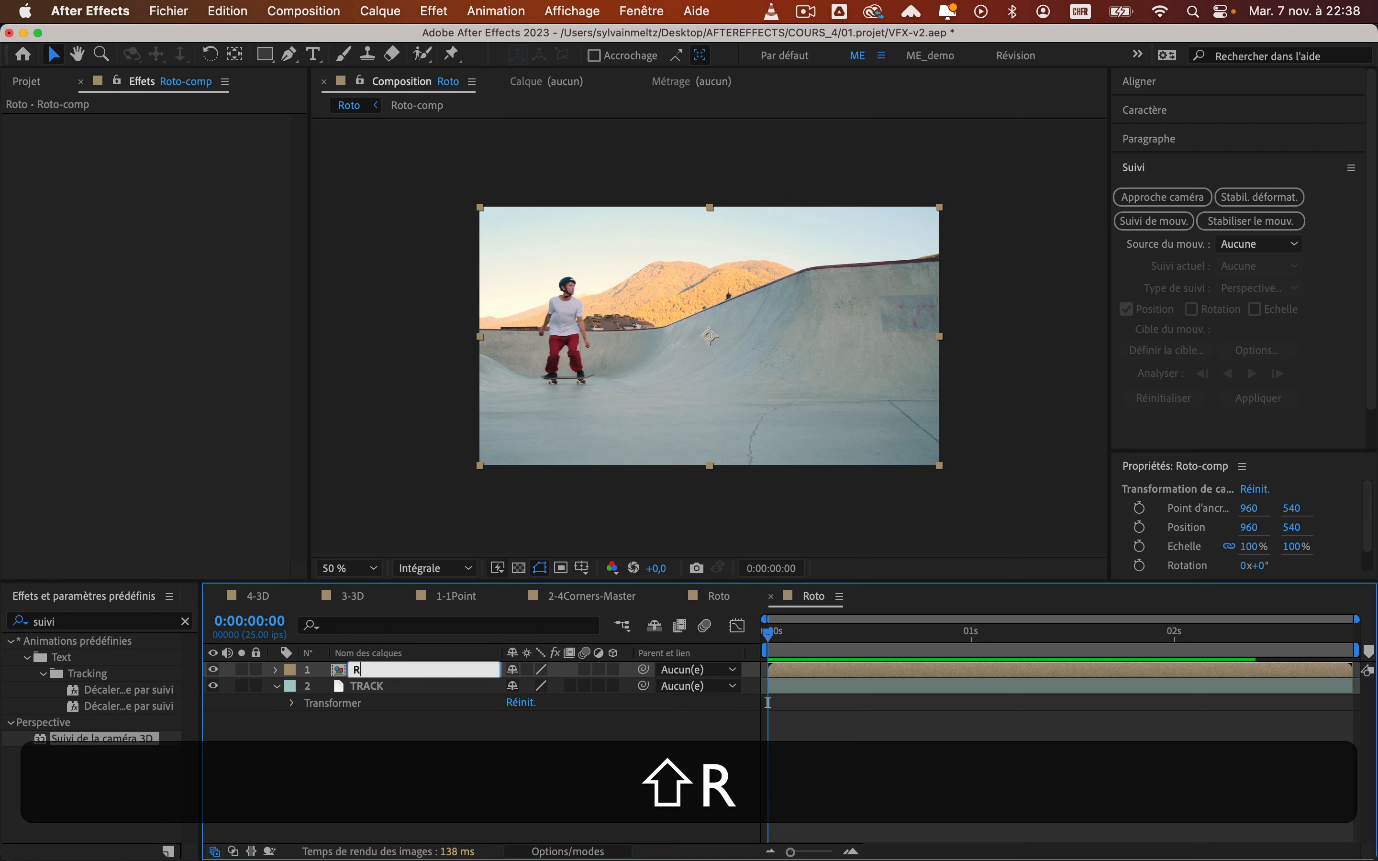
pyautogui.write('OTO-1')
pyautogui.press('Return')
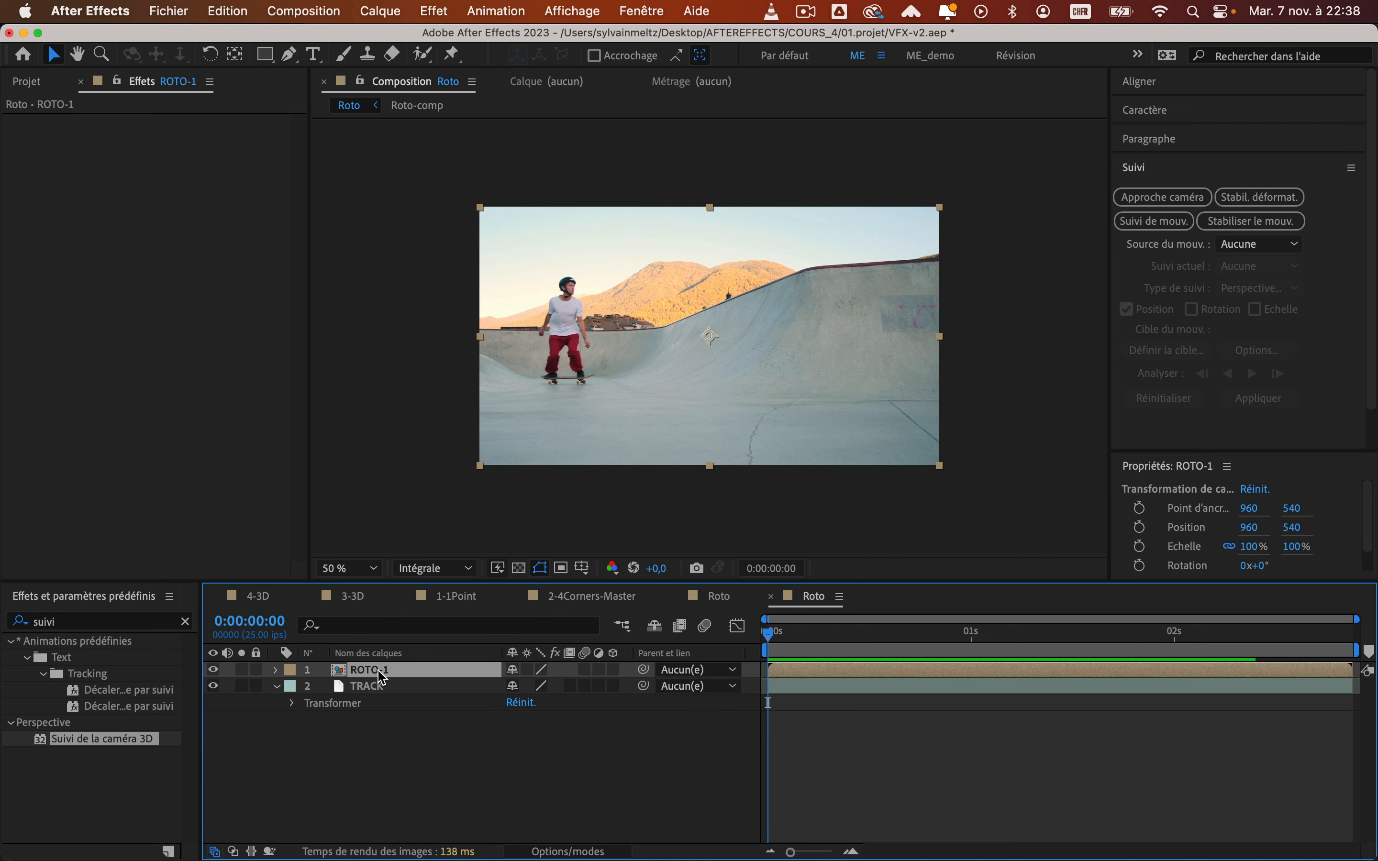
pyautogui.press('super+d')
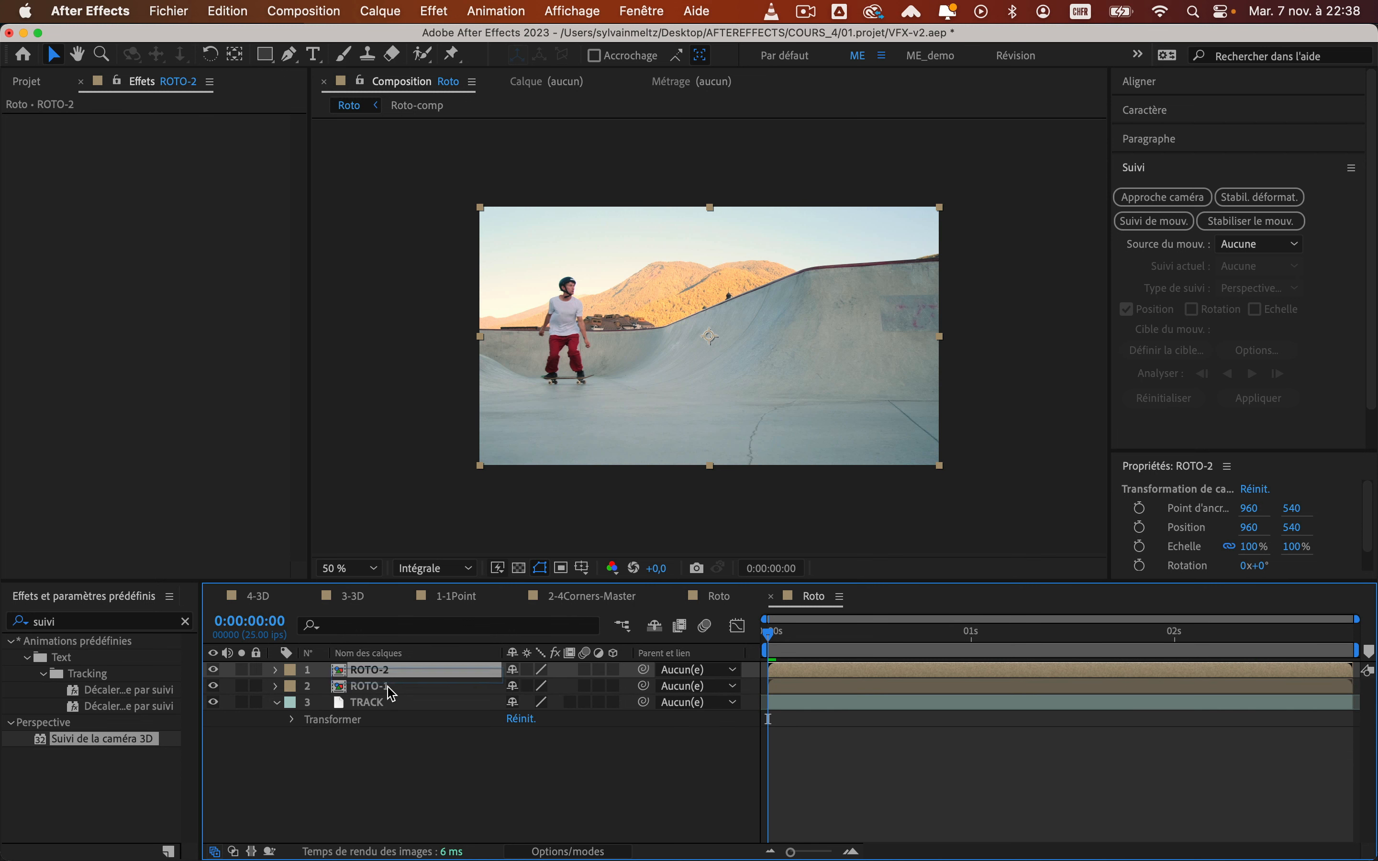
# Hide ROTO-2 and freeze the ROTO-1 layer on its frame at 0:00:00:00
pyautogui.click(384, 692)
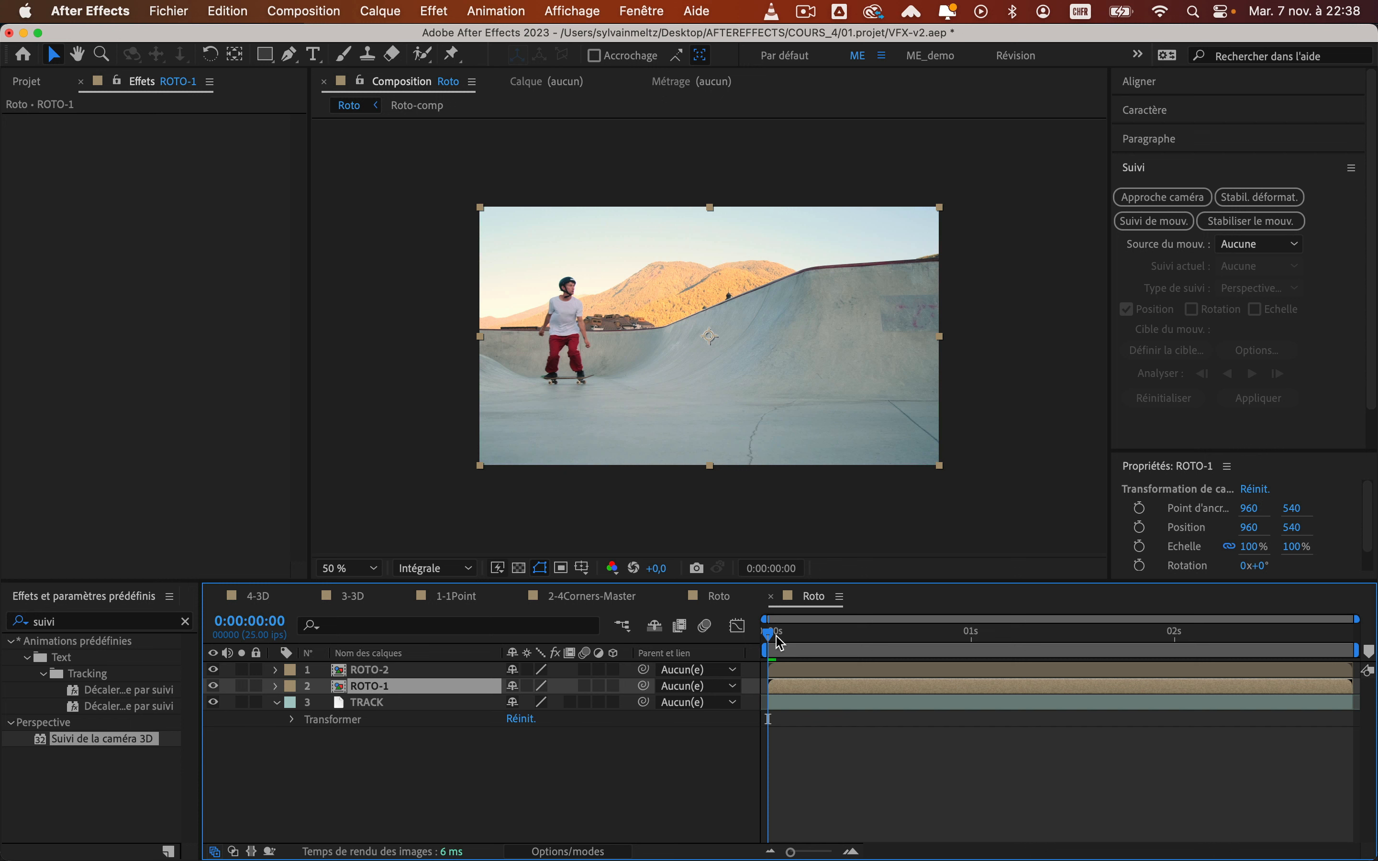
pyautogui.click(213, 670)
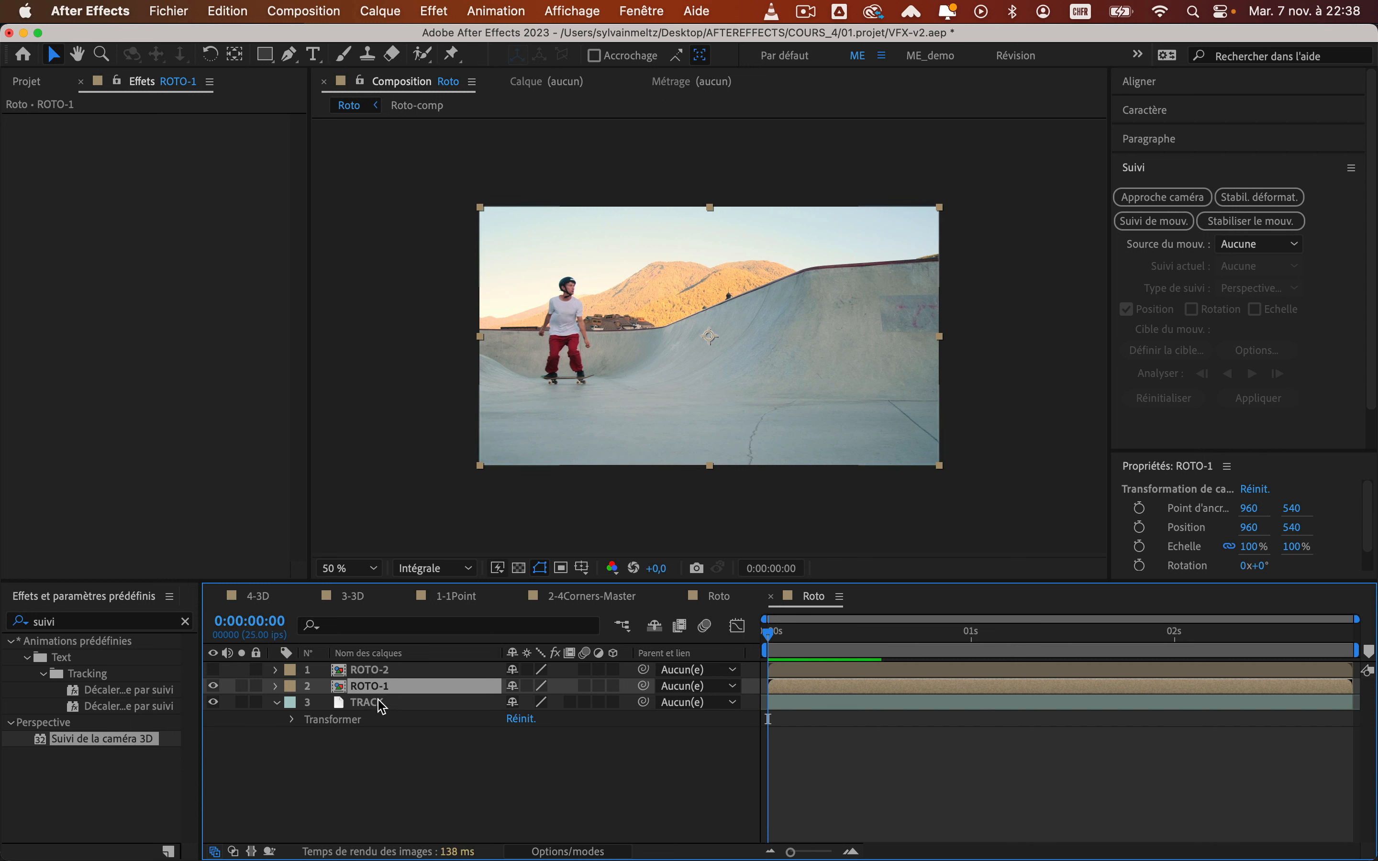
pyautogui.moveTo(772, 639); pyautogui.dragTo(740, 643)
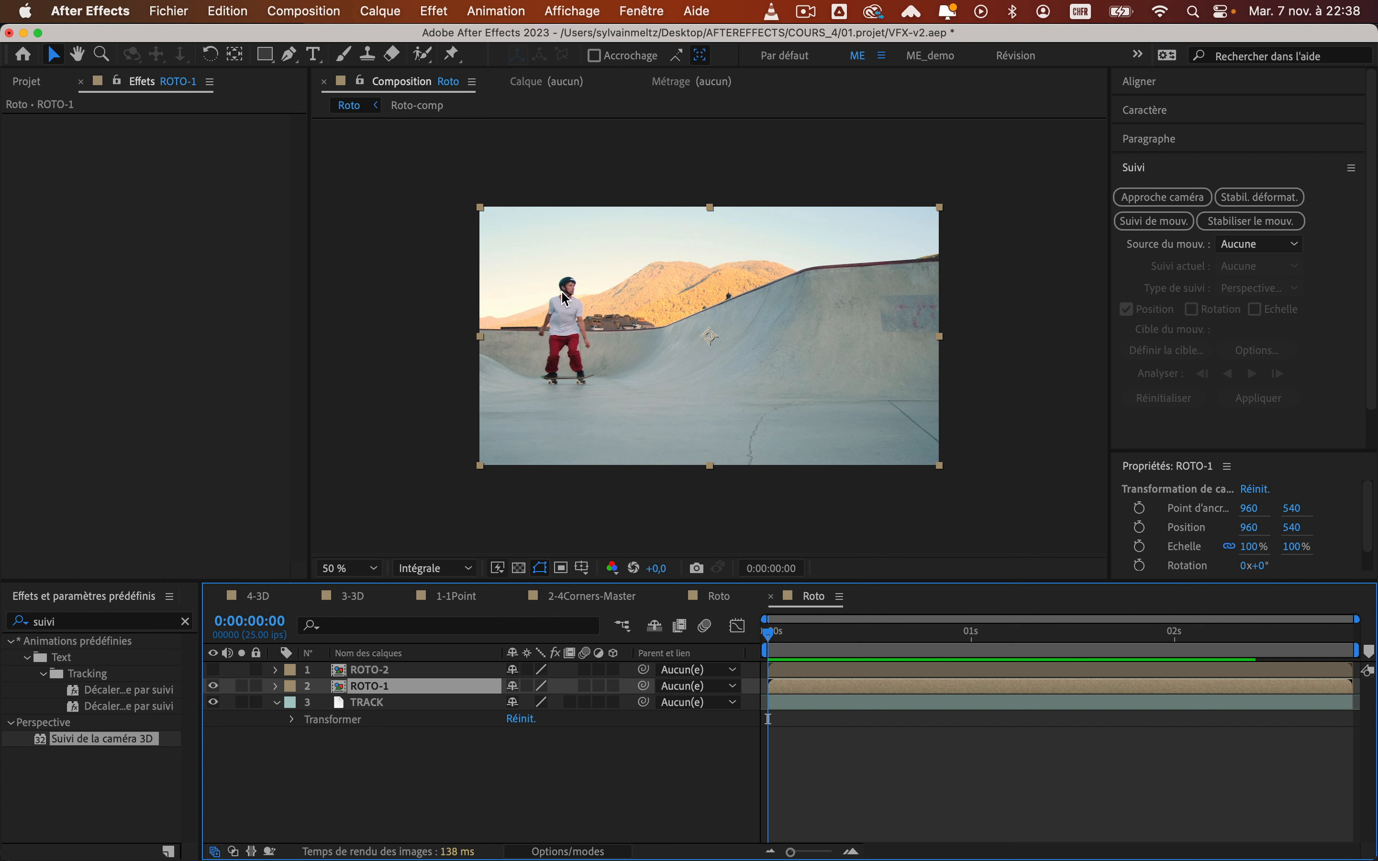
pyautogui.rightClick(783, 692)
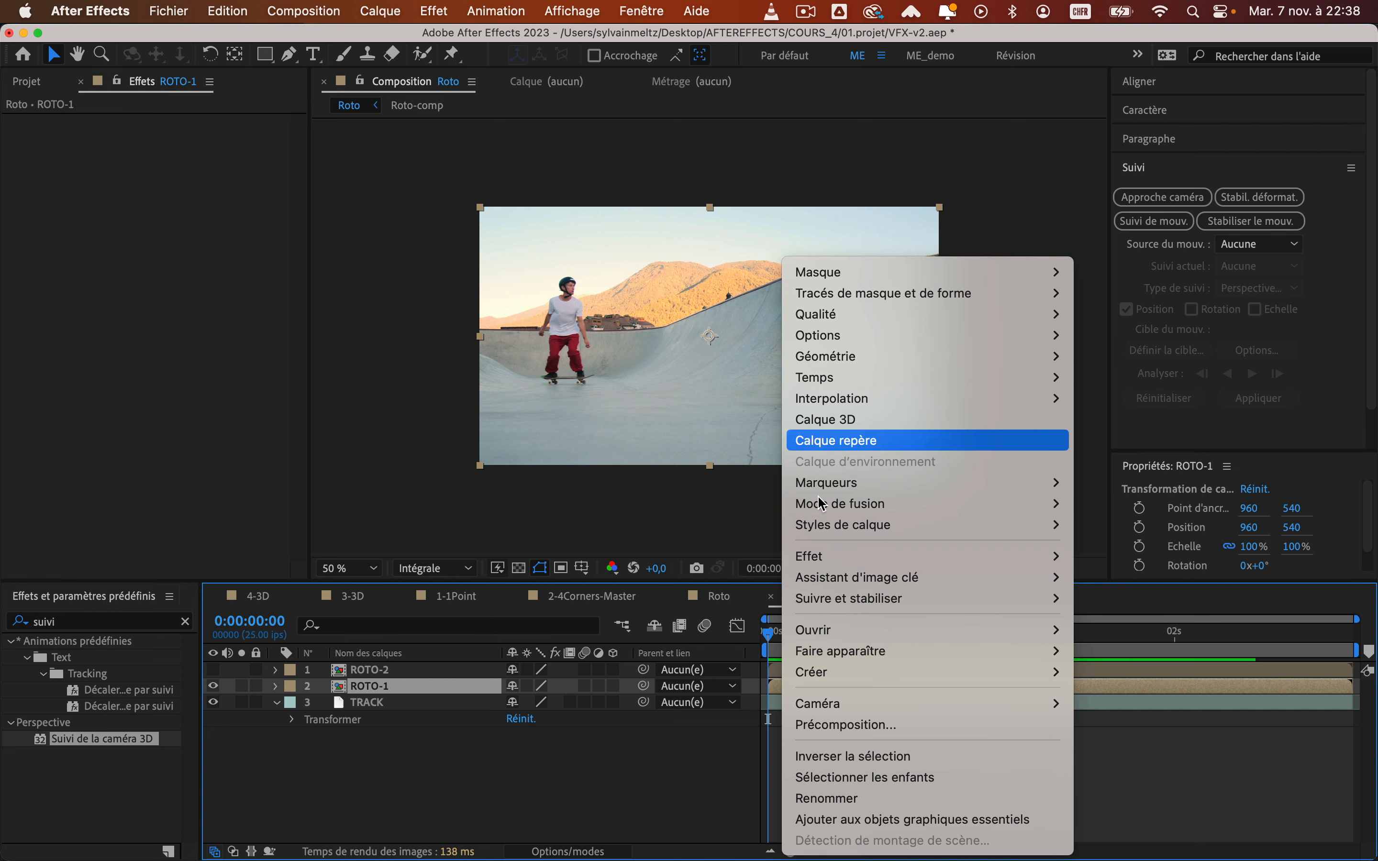
pyautogui.press('Escape')
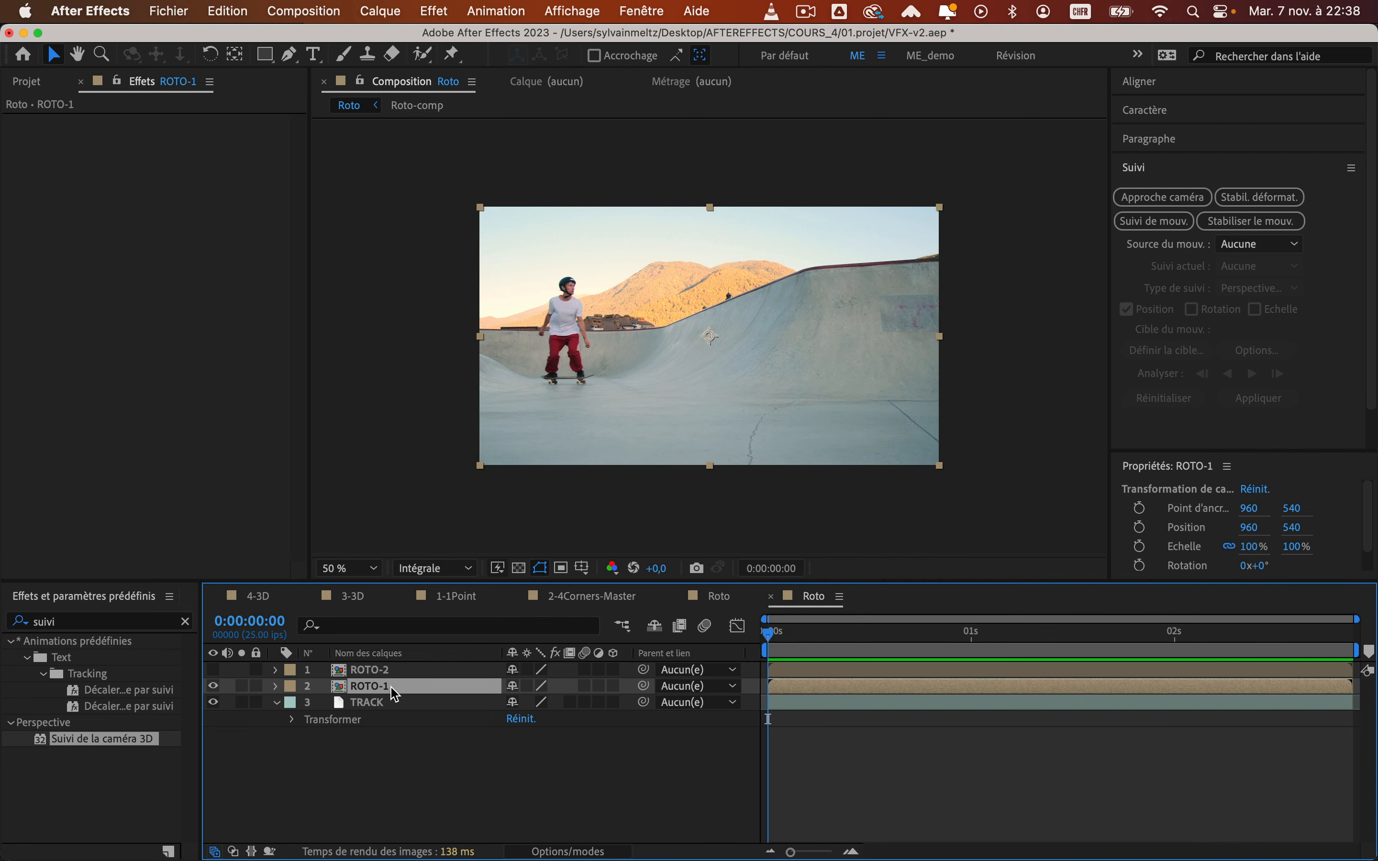
pyautogui.rightClick(393, 692)
pyautogui.moveTo(458, 379)
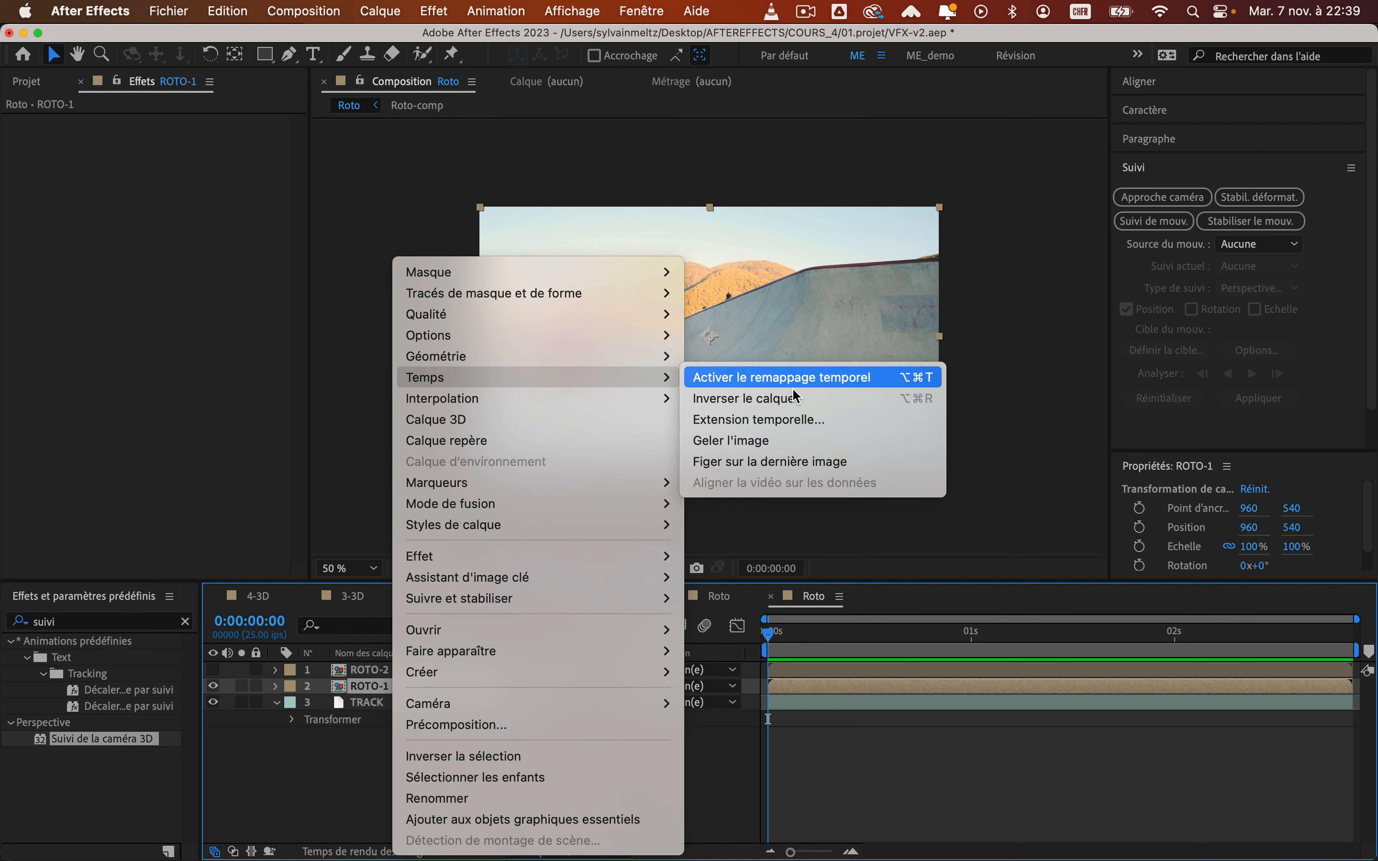
pyautogui.click(775, 440)
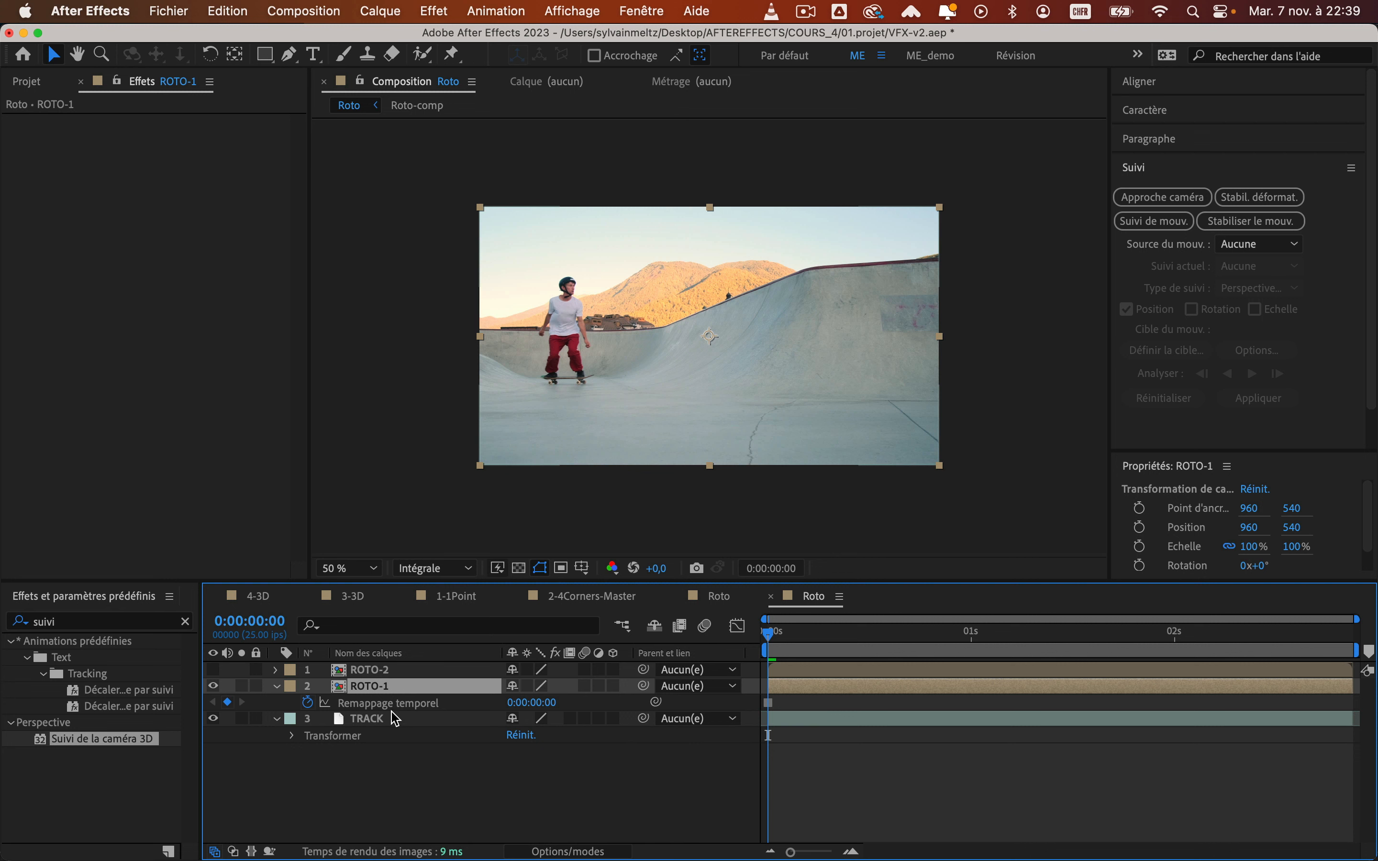
# Solo ROTO-1 to check its frozen frame, turn solo off and deselect the layer
pyautogui.click(241, 685)
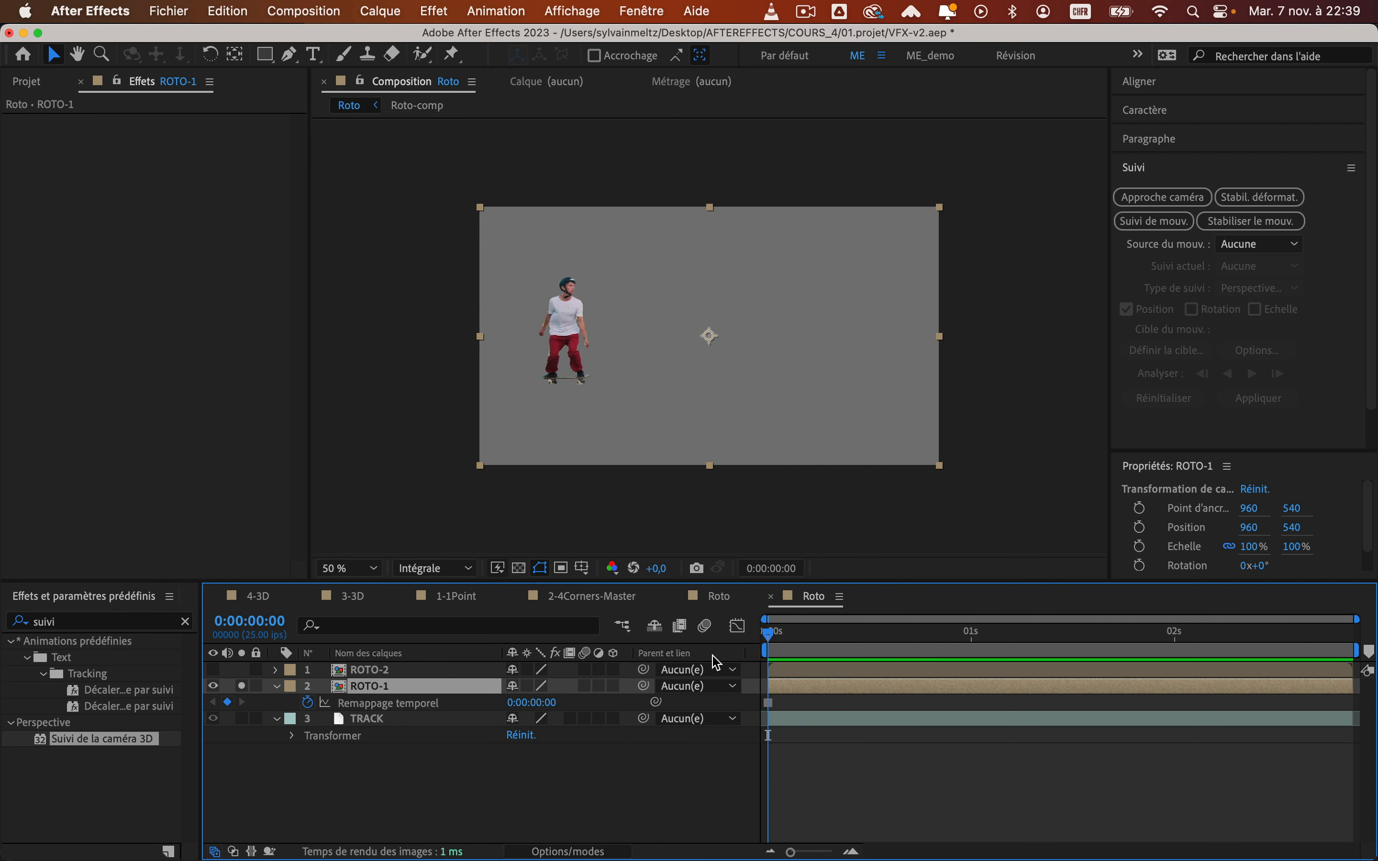
pyautogui.moveTo(783, 643); pyautogui.dragTo(688, 689)
pyautogui.click(242, 686)
pyautogui.click(376, 801)
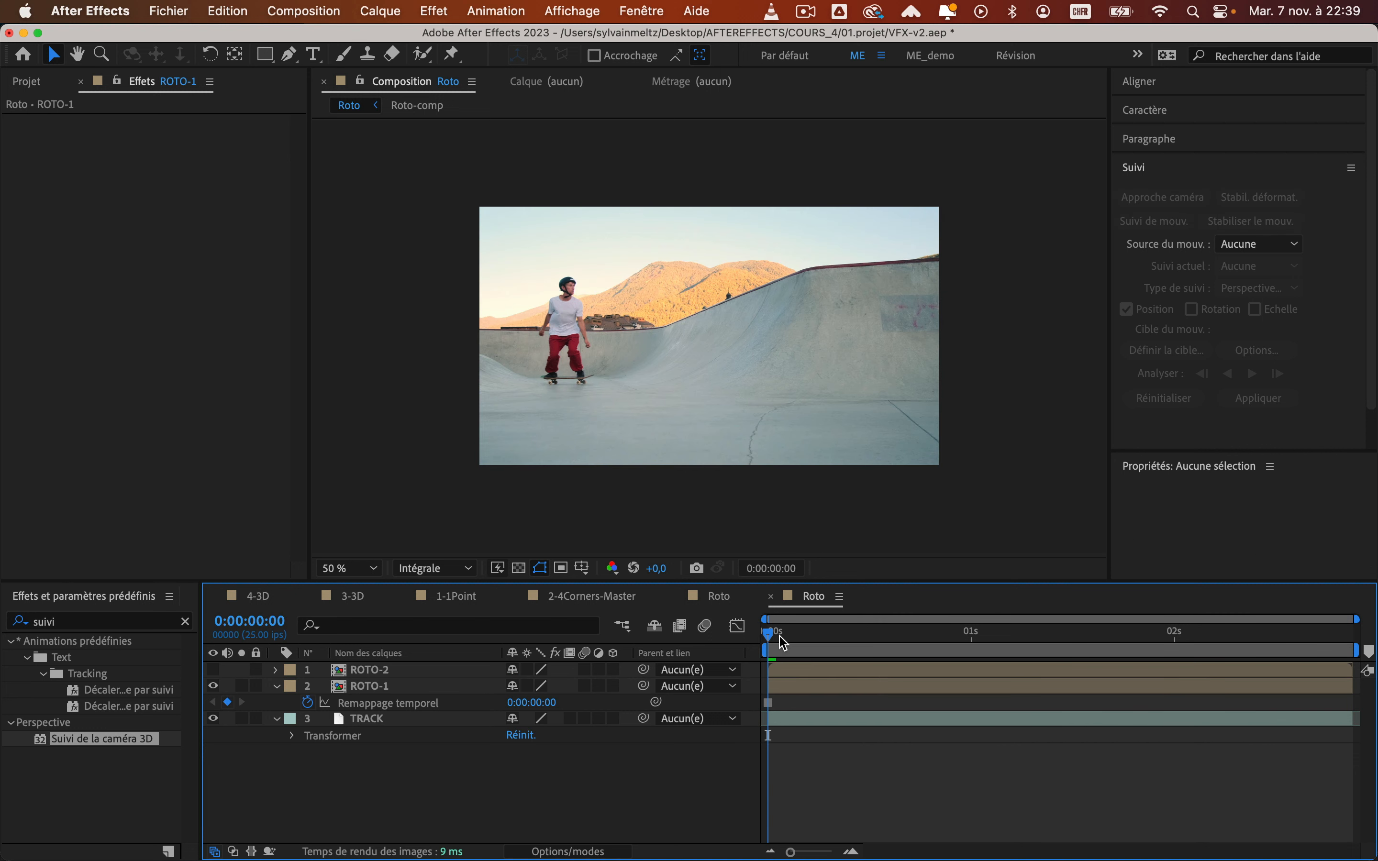
# Show ROTO-2 again, play the composition to check the frozen skater against the moving one, and return to the start
pyautogui.click(213, 669)
pyautogui.press('space')
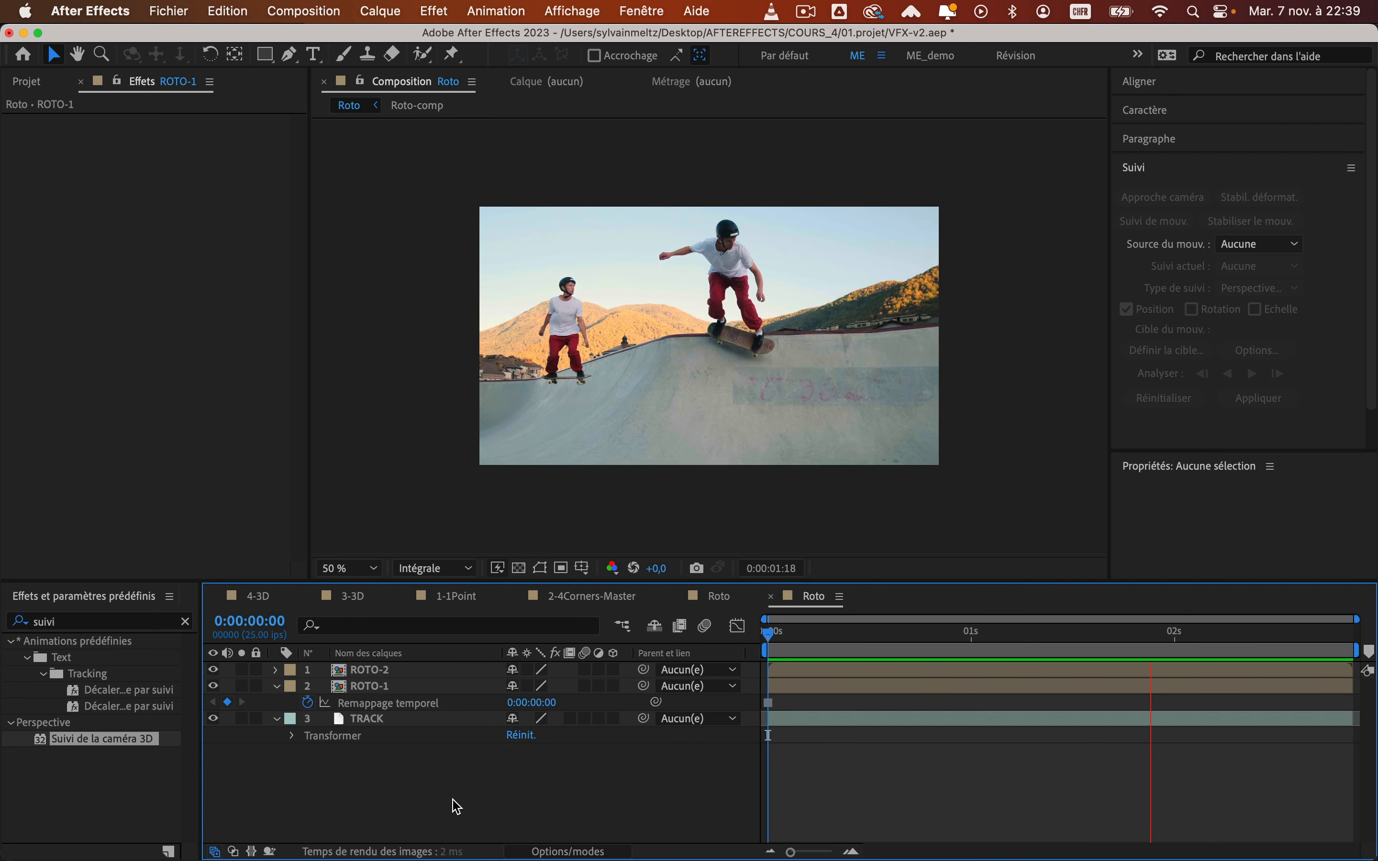
pyautogui.press('space')
pyautogui.press('Home')
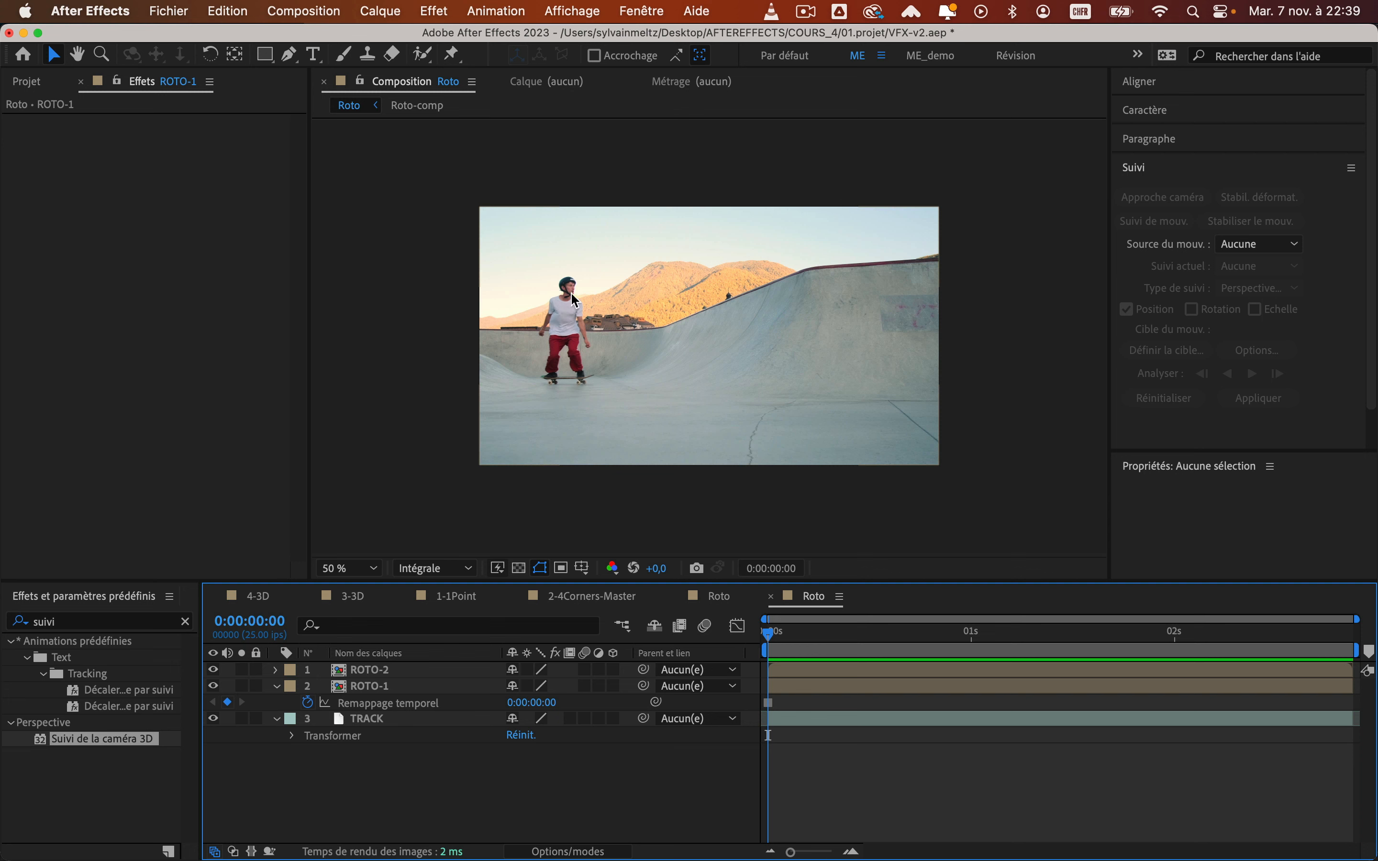
pyautogui.moveTo(769, 634); pyautogui.dragTo(716, 688)
pyautogui.moveTo(815, 377); pyautogui.dragTo(772, 378)
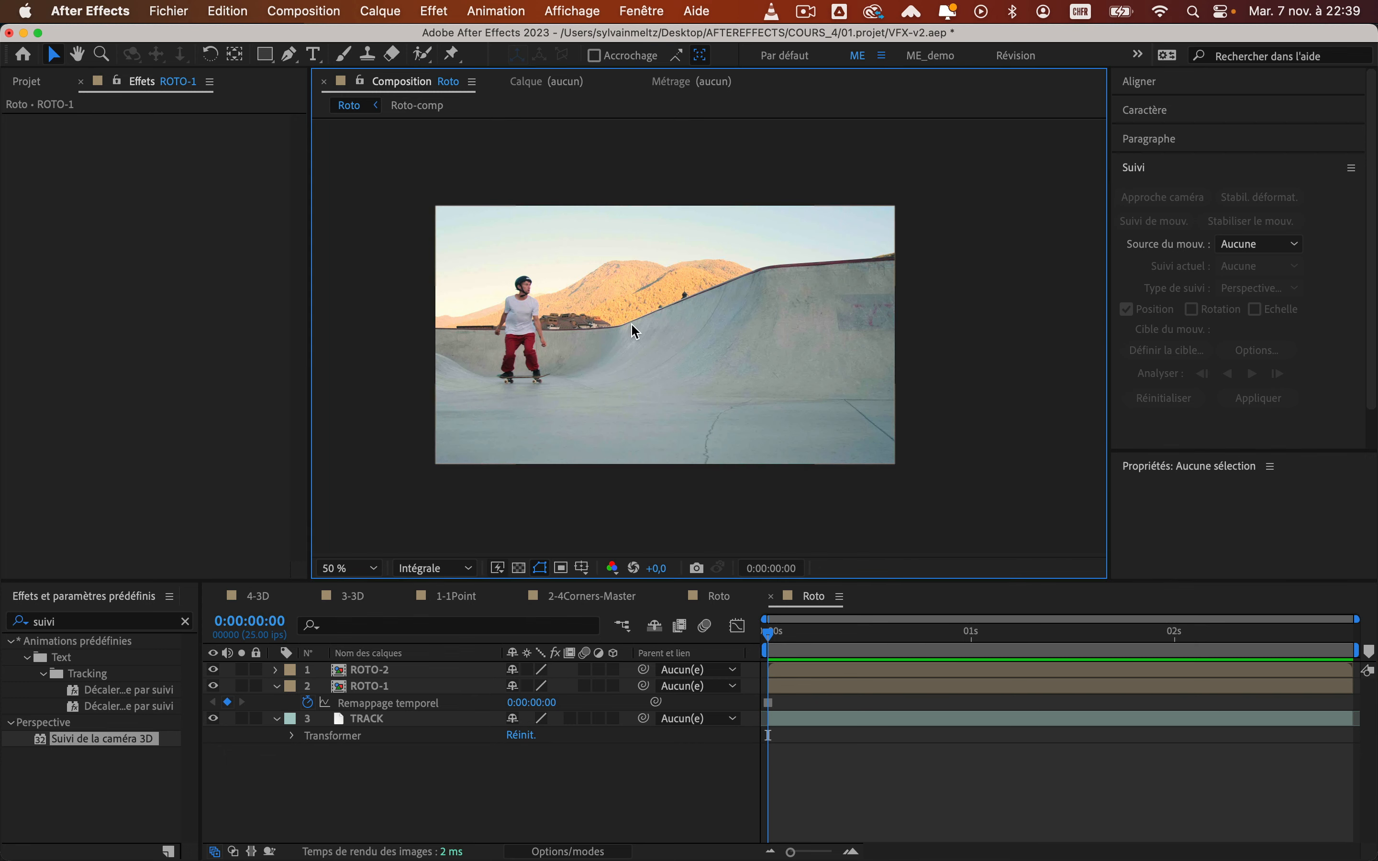
# Select the TRACK layer and hide both ROTO-1 and ROTO-2
pyautogui.click(383, 685)
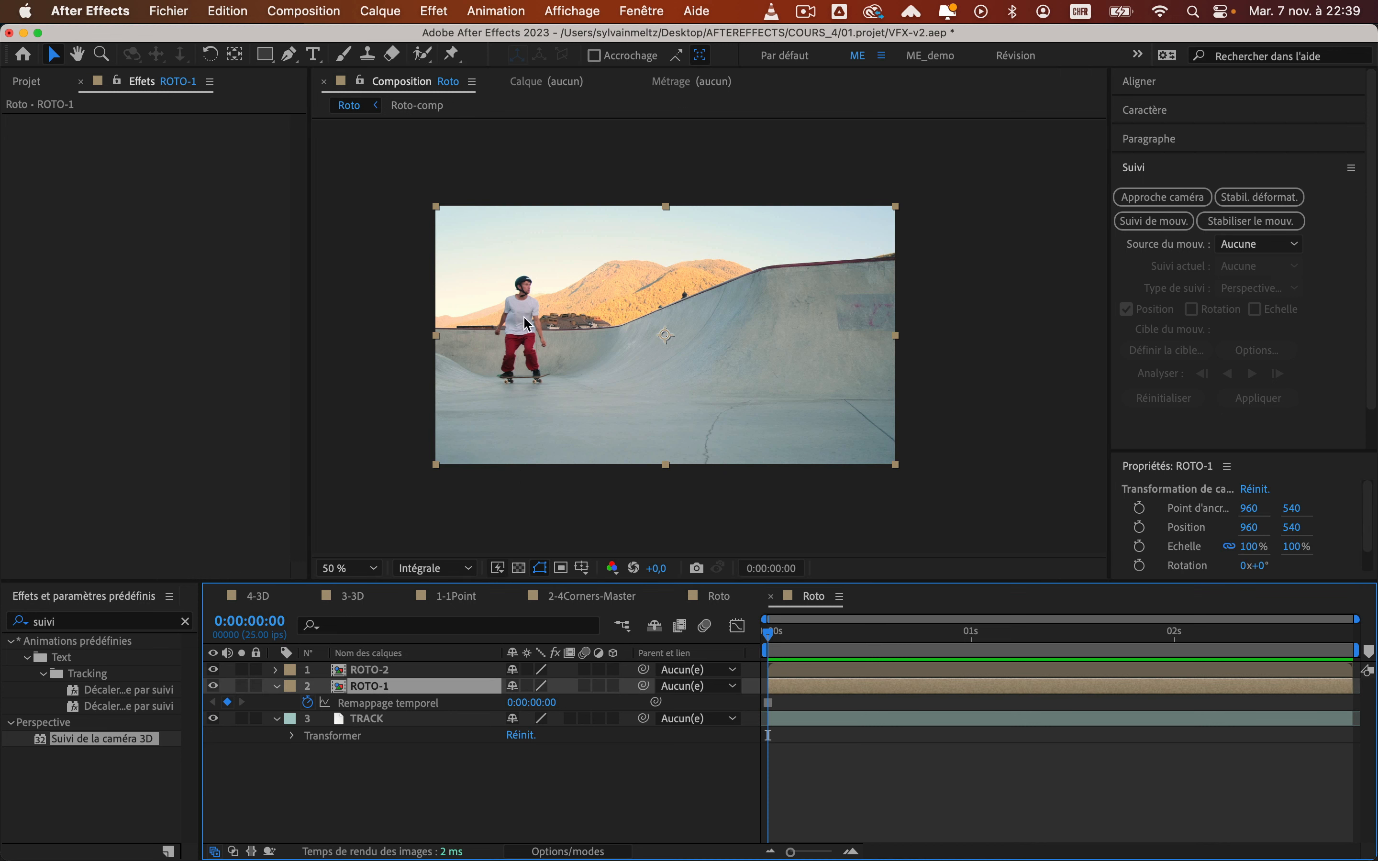
pyautogui.click(387, 720)
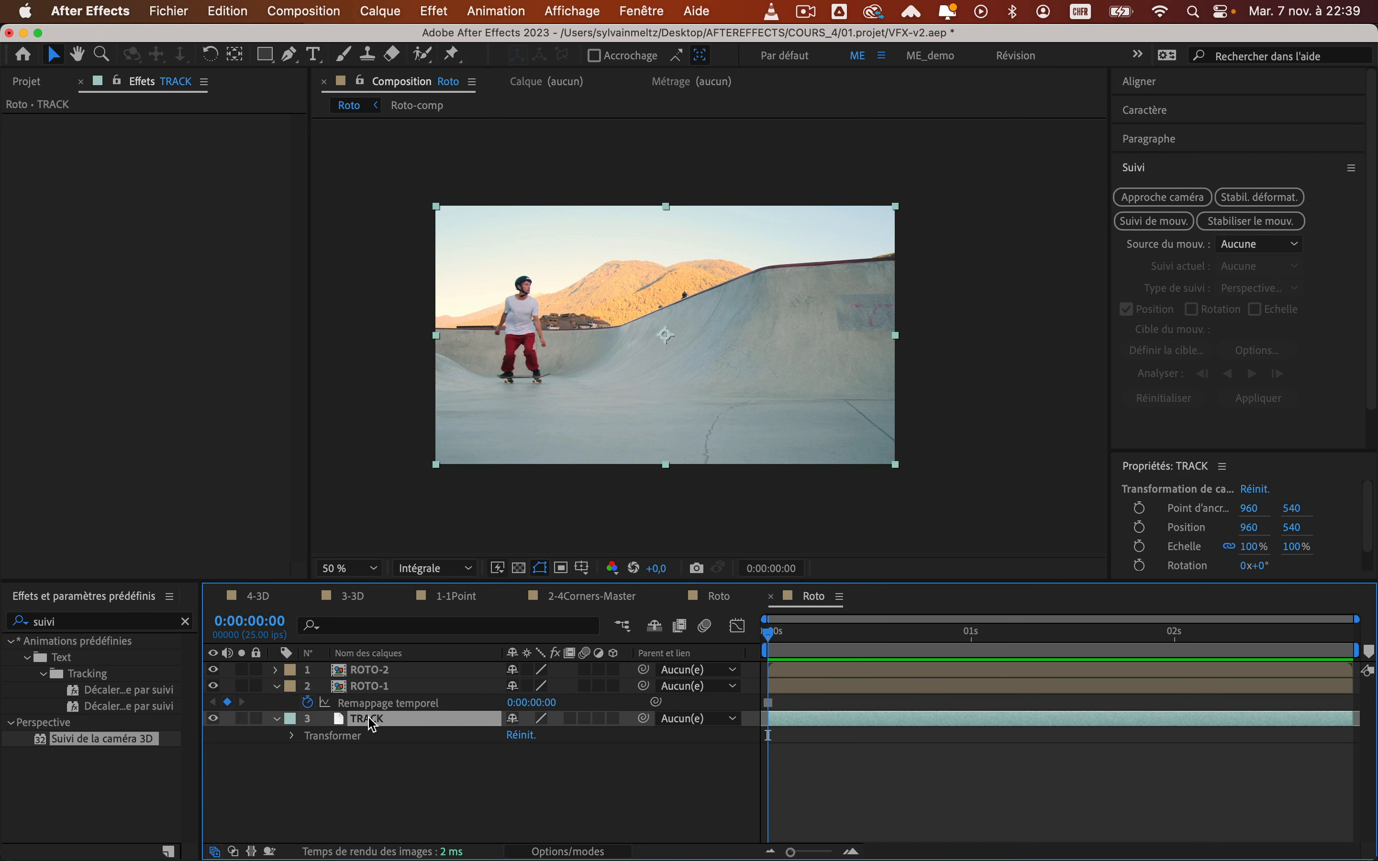
pyautogui.moveTo(214, 686); pyautogui.dragTo(214, 669)
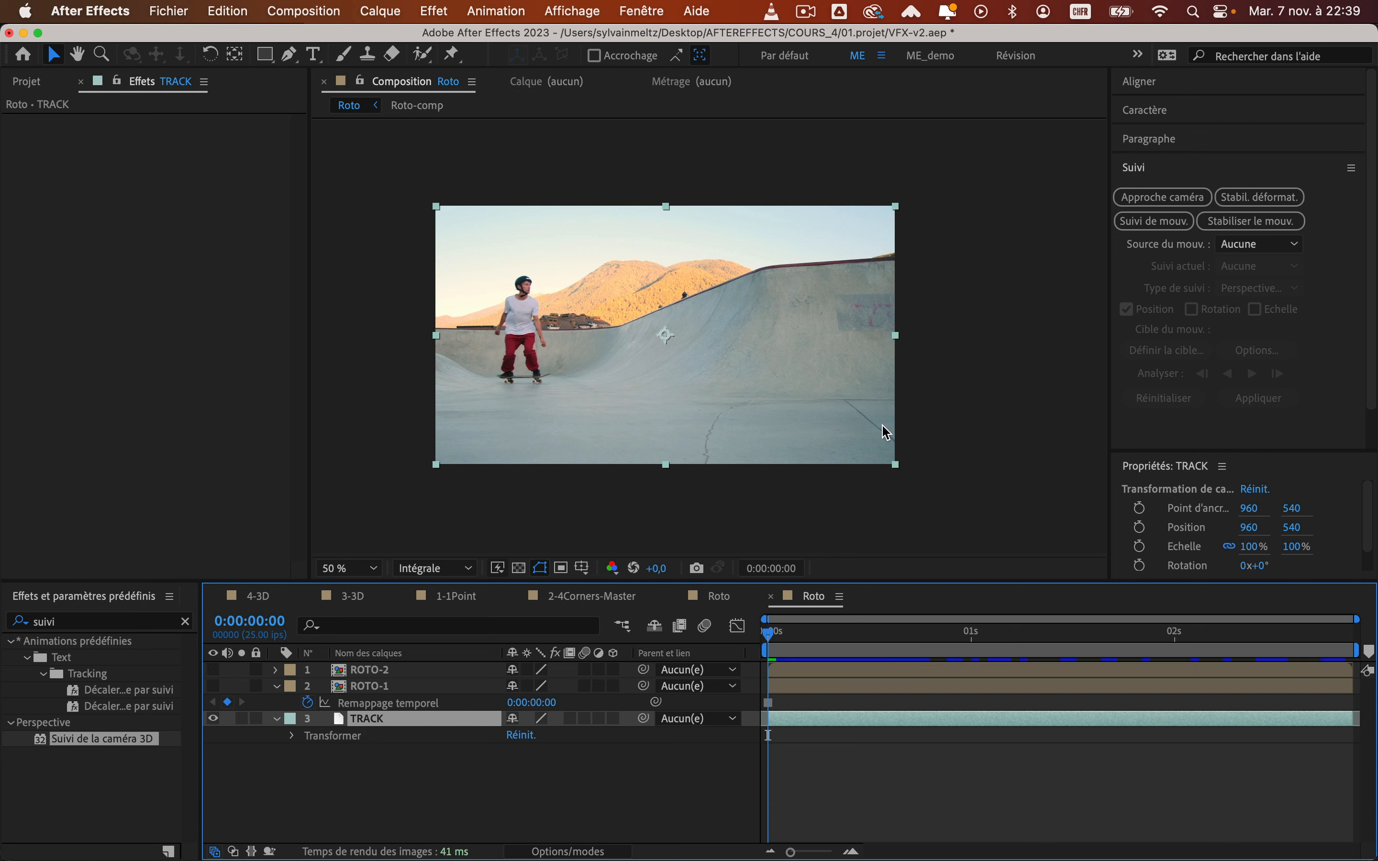
# Search the effects for mocha and apply Mocha AE to the TRACK layer
pyautogui.click(70, 627)
pyautogui.write('mocha')
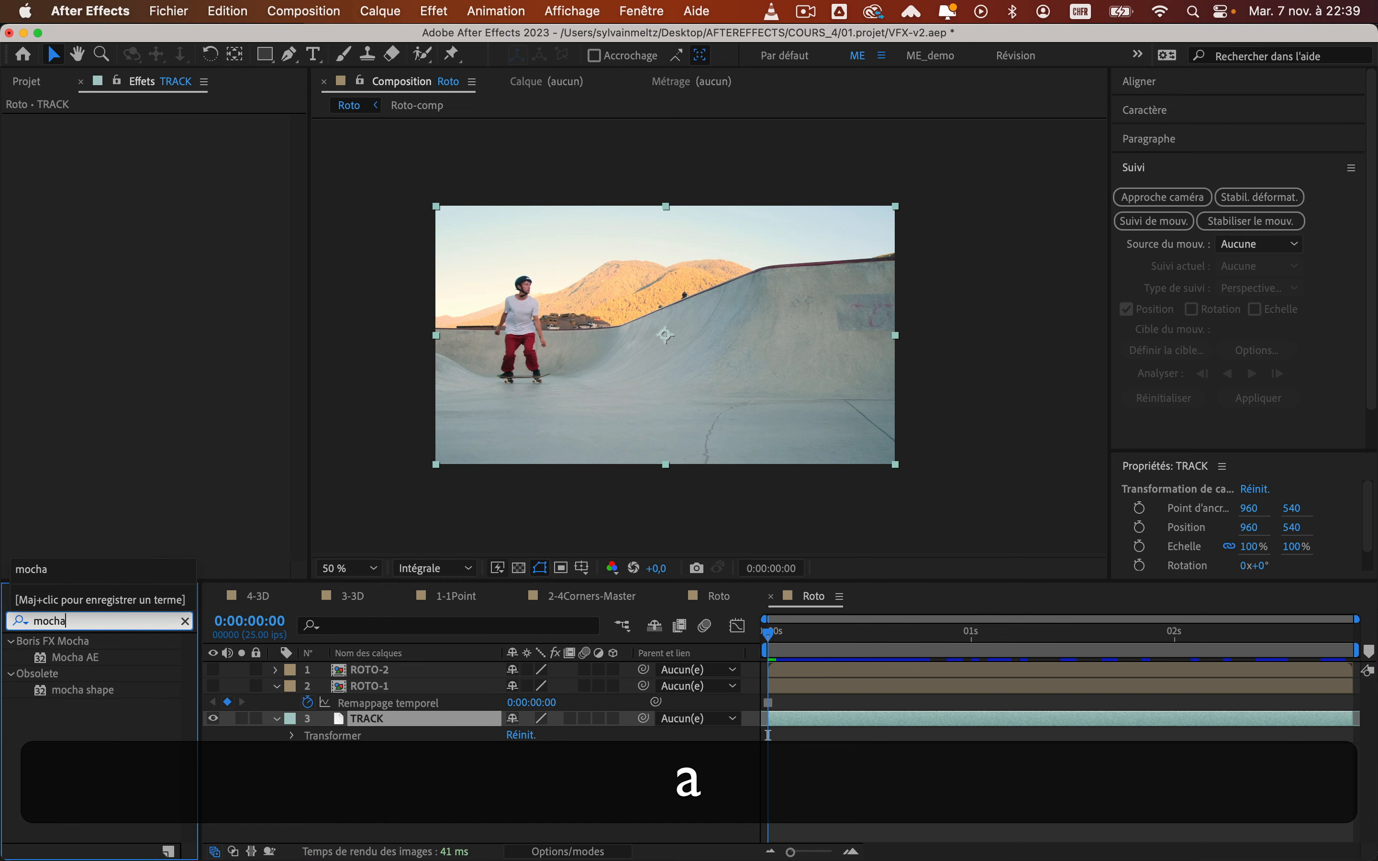
pyautogui.doubleClick(74, 657)
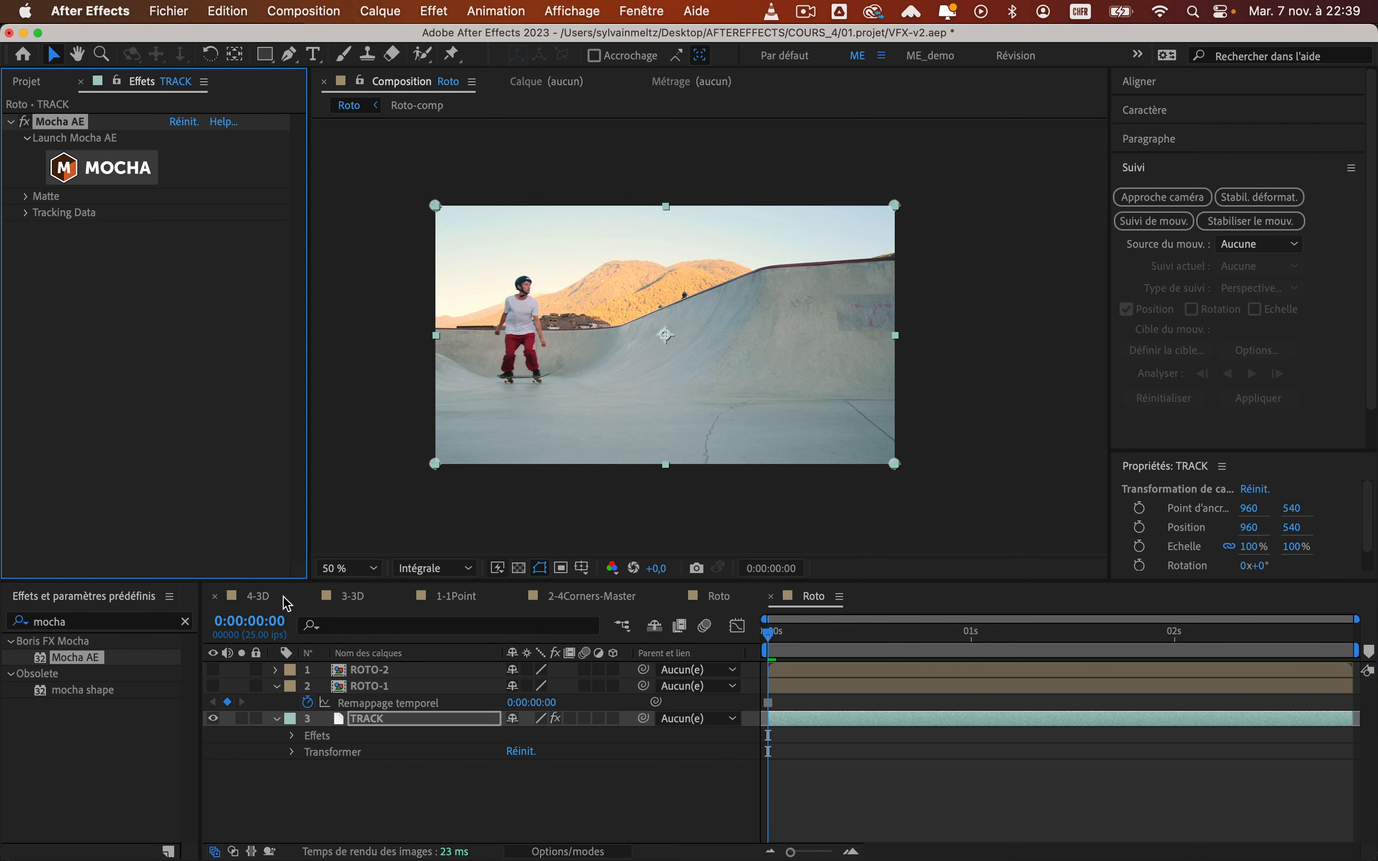
# Launch Mocha AE from the TRACK layer's effect, save the project and dismiss the Boris FX message and welcome screen
pyautogui.click(120, 170)
pyautogui.press('super+s')
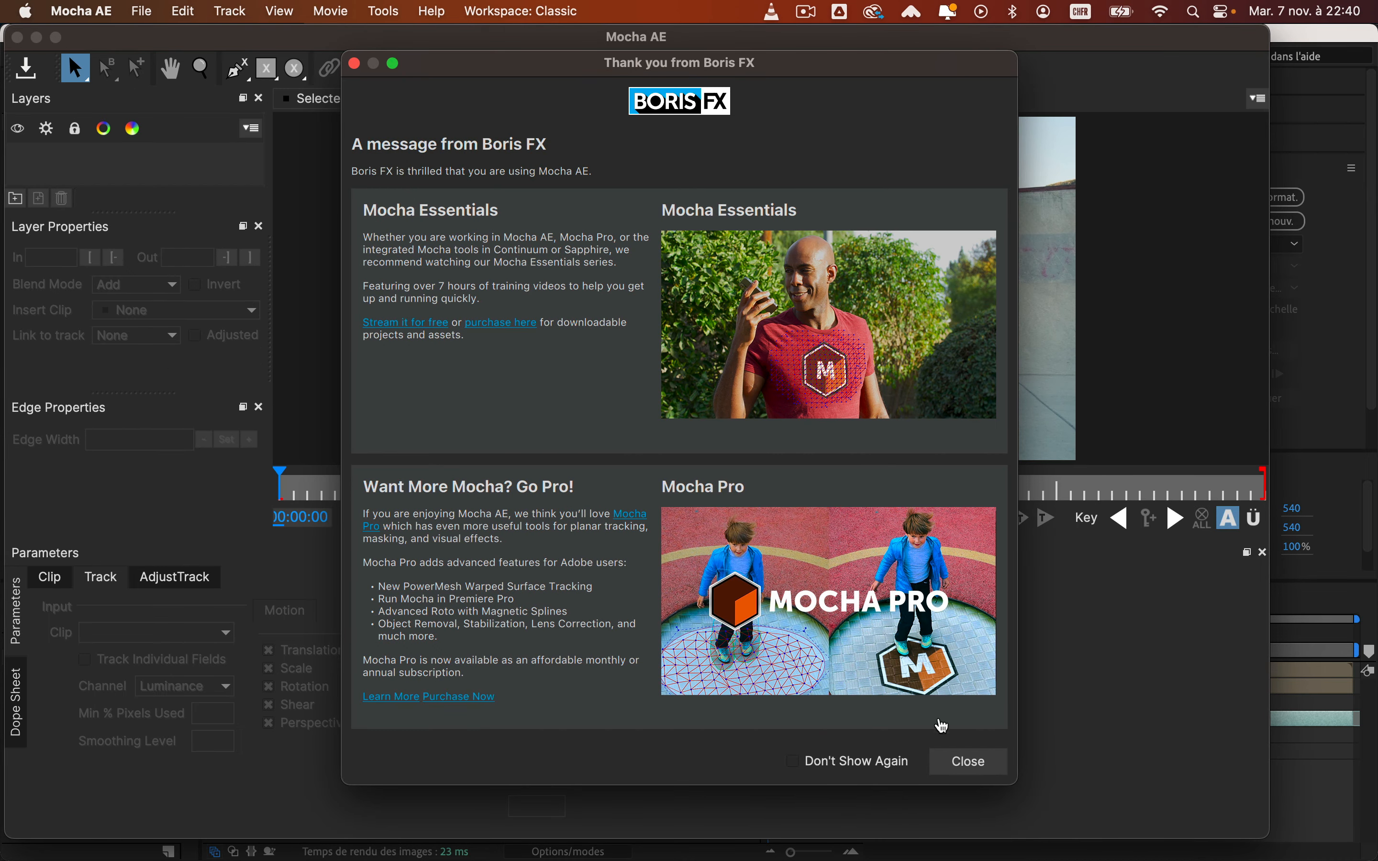
pyautogui.click(971, 763)
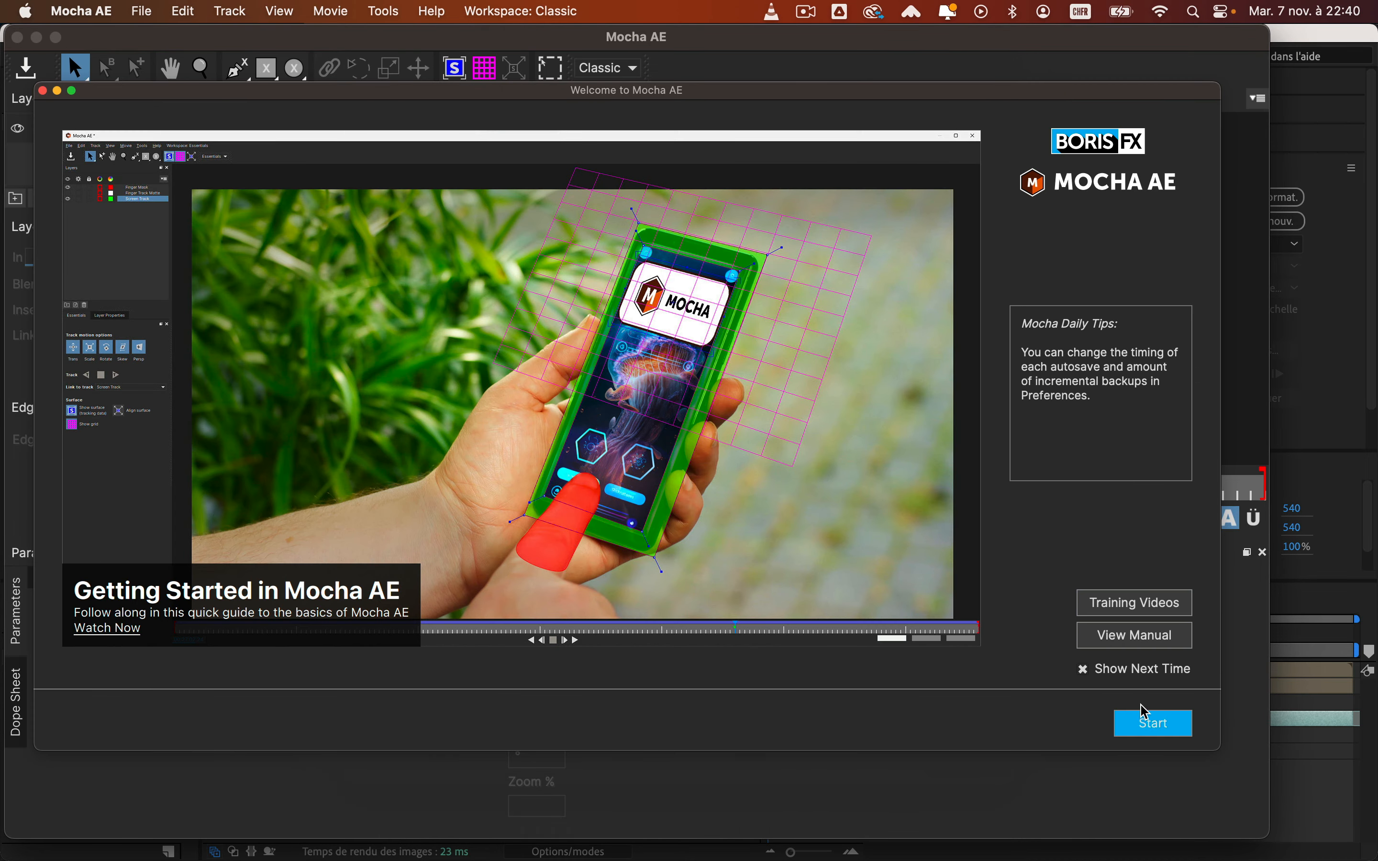
pyautogui.click(1145, 719)
# Try the Essentials workspace and return to the Classic workspace
pyautogui.click(627, 68)
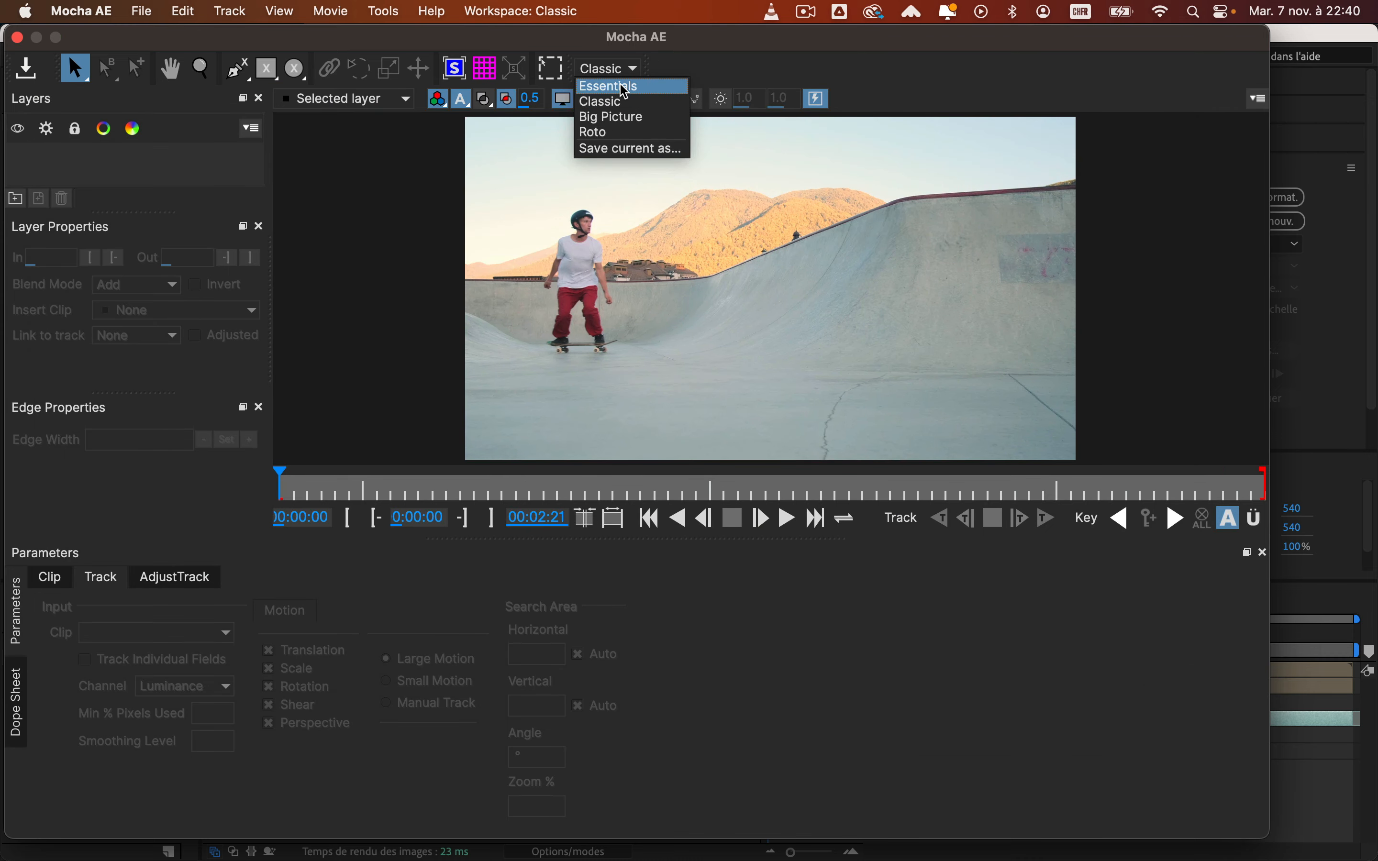
pyautogui.click(625, 86)
pyautogui.click(433, 82)
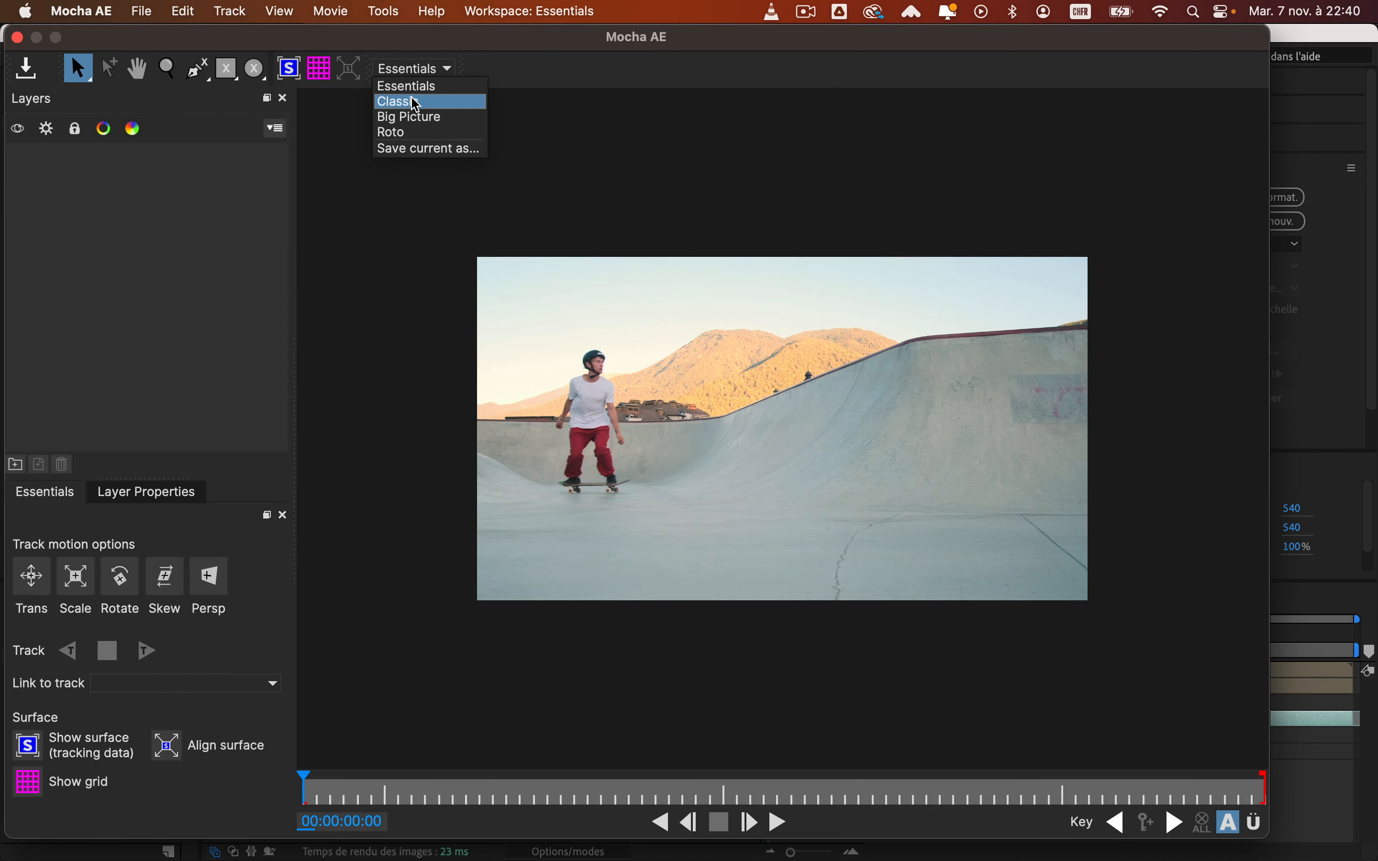
pyautogui.click(418, 102)
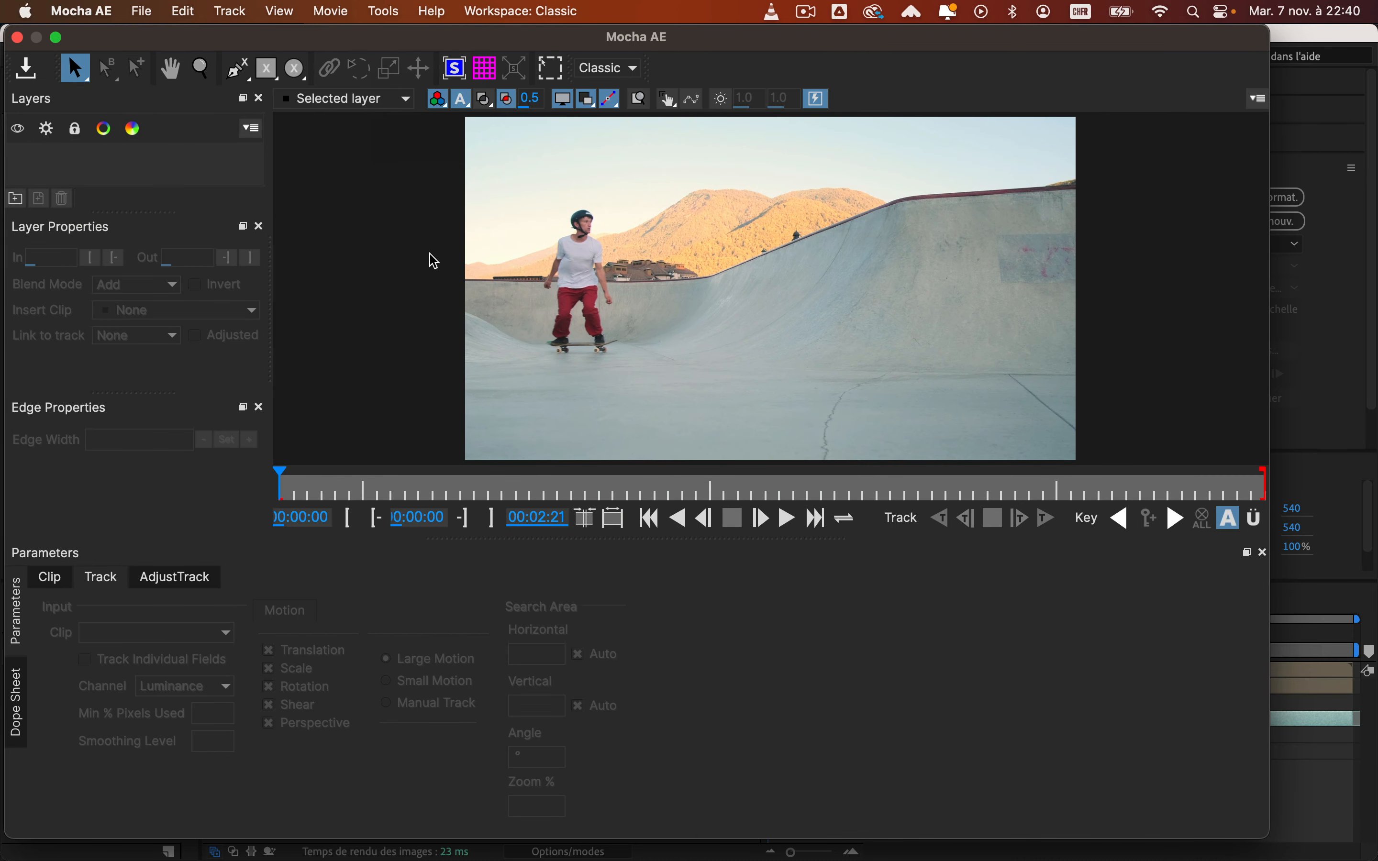
# At the last frame, draw a closed X-spline on the concrete wall beside the graffiti, away from the skateboarder
pyautogui.moveTo(299, 485); pyautogui.dragTo(645, 486)
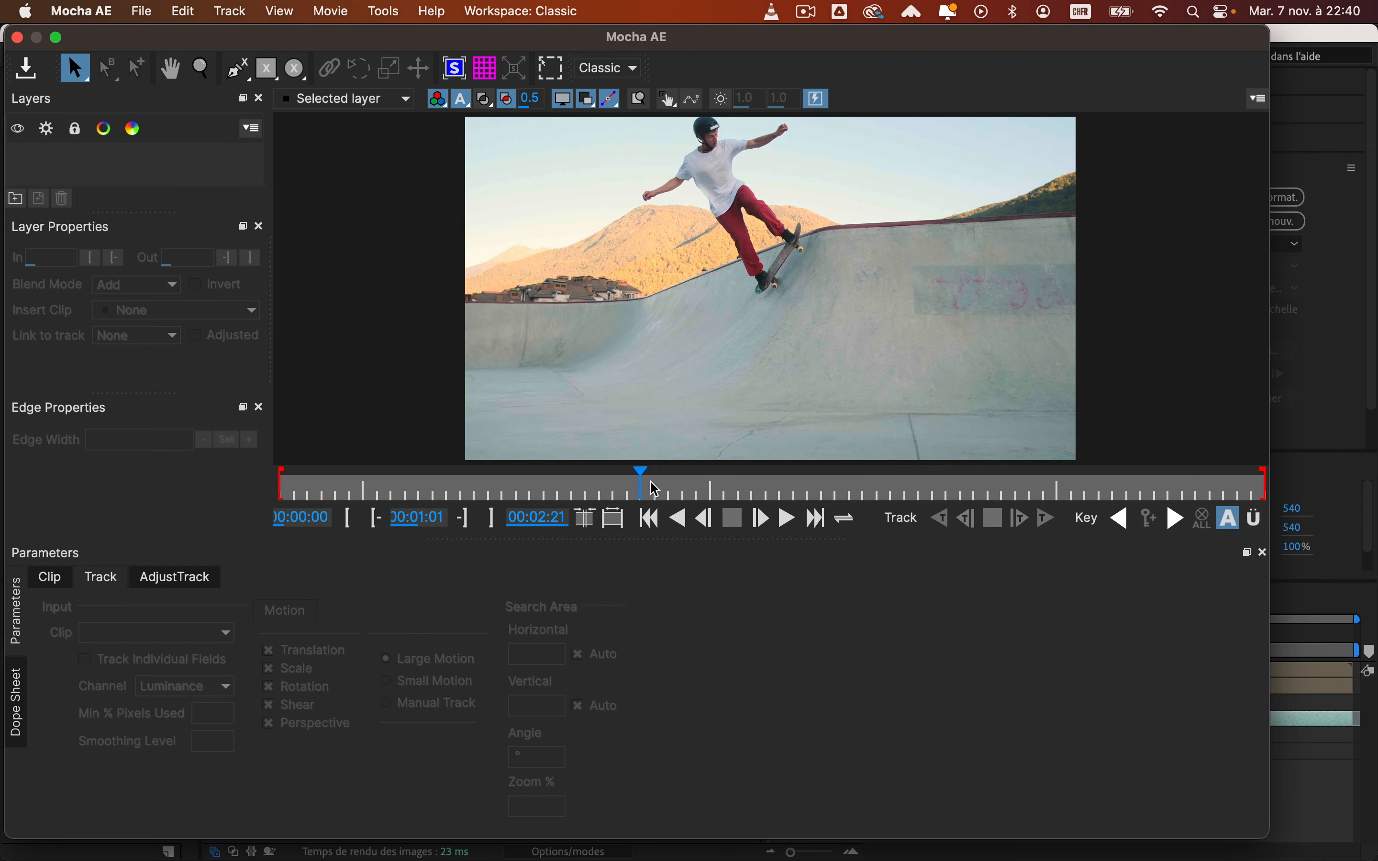
pyautogui.moveTo(641, 487); pyautogui.dragTo(1281, 501)
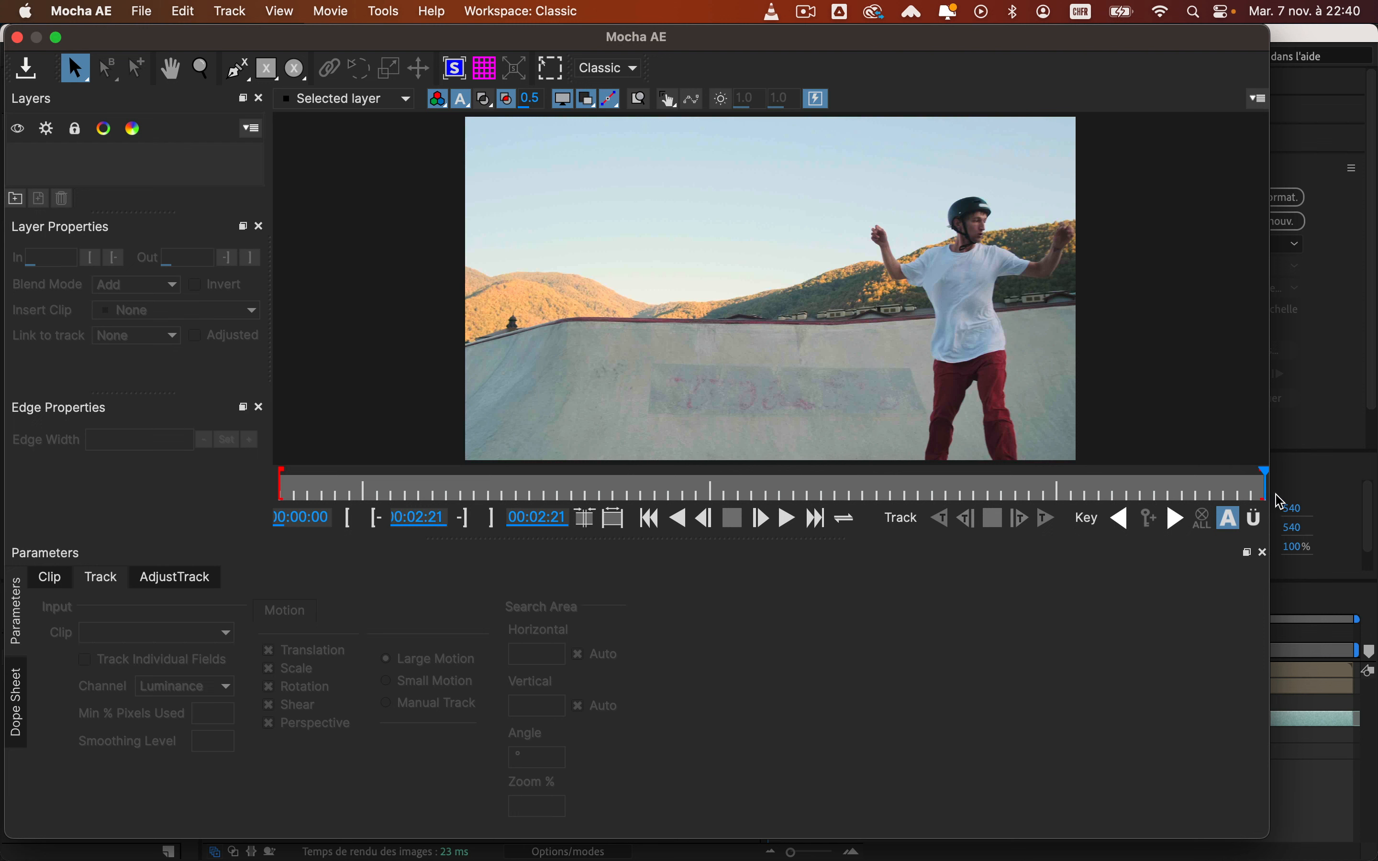
pyautogui.press('super+l')
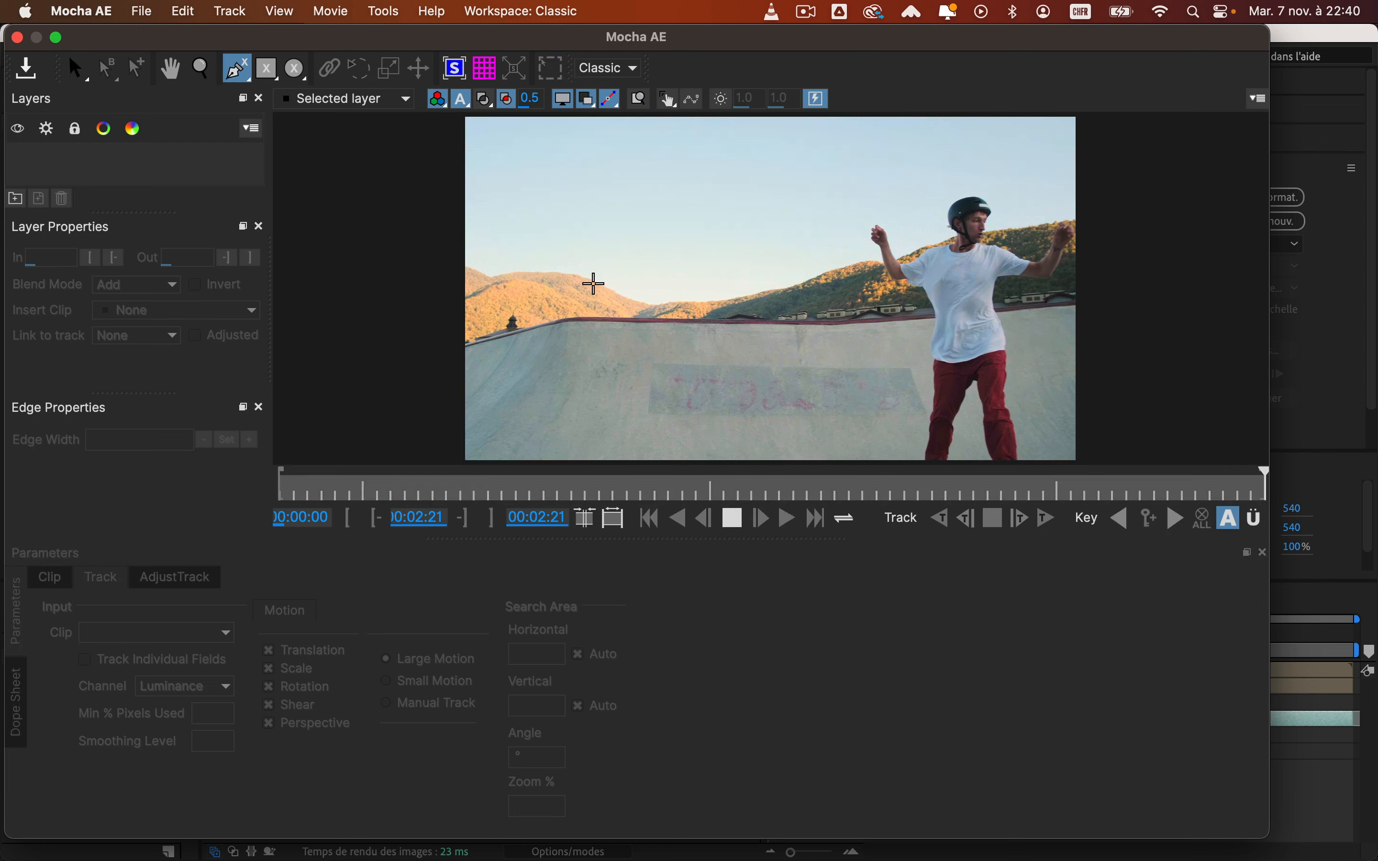
pyautogui.moveTo(529, 391)
pyautogui.mouseDown()
pyautogui.moveTo(547, 363)
pyautogui.moveTo(597, 354)
pyautogui.mouseUp()
pyautogui.click(609, 354)
pyautogui.click(623, 356)
pyautogui.click(637, 362)
pyautogui.click(637, 384)
pyautogui.click(635, 409)
pyautogui.click(622, 422)
pyautogui.click(592, 439)
pyautogui.click(572, 443)
pyautogui.click(546, 442)
pyautogui.click(533, 431)
pyautogui.click(524, 416)
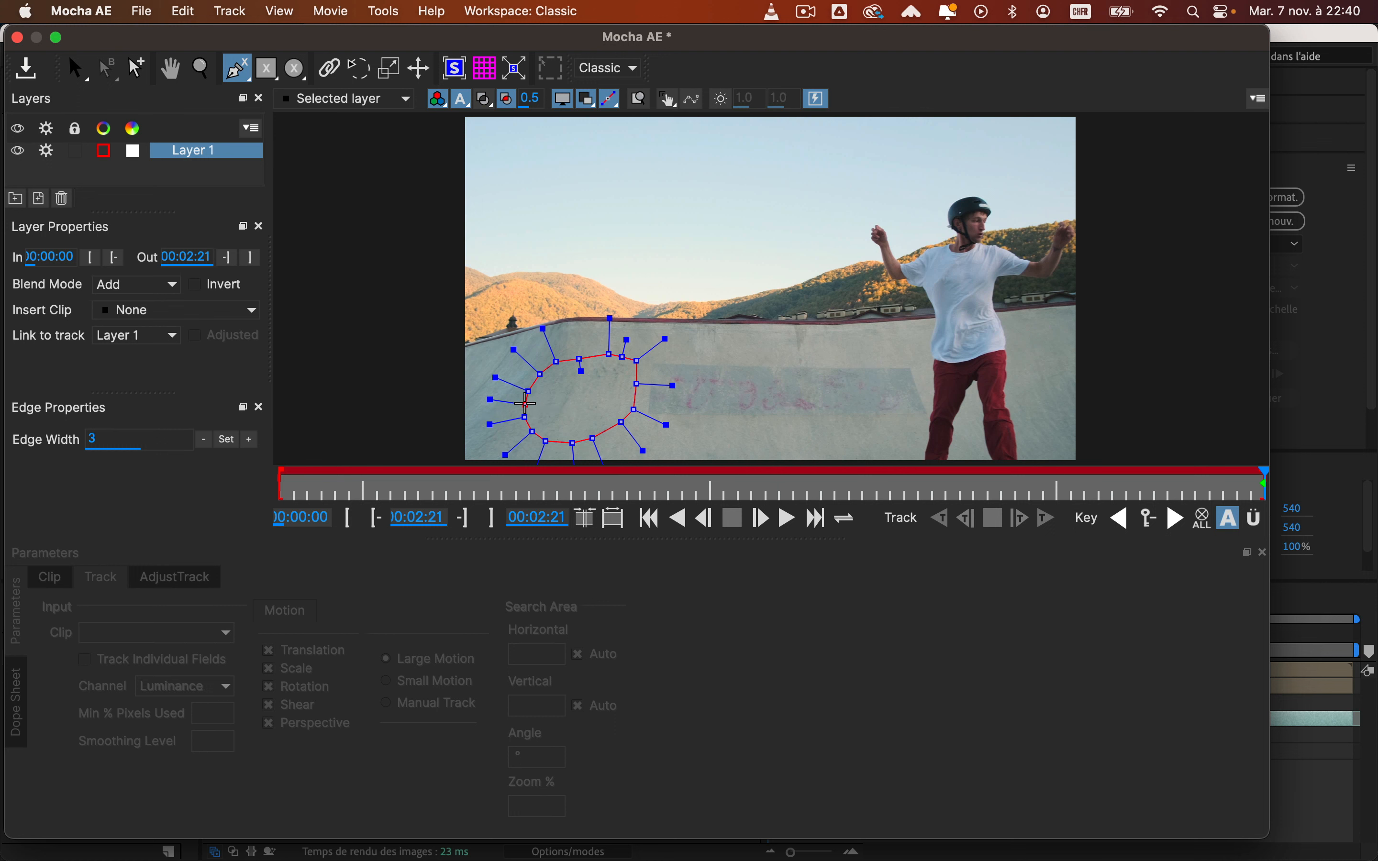
pyautogui.rightClick(525, 403)
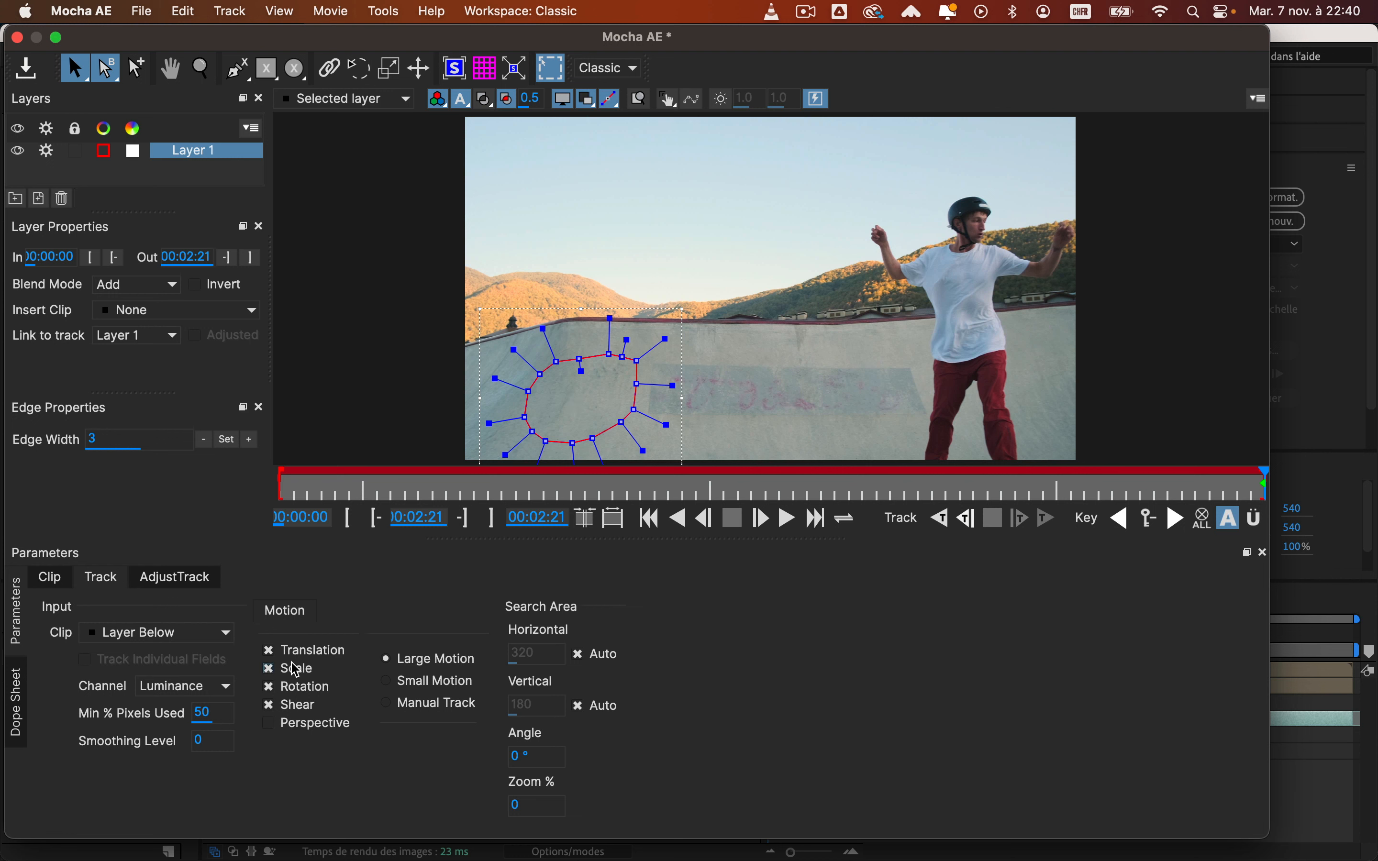
# Turn off Shear, set Min % Pixels Used to 90 and track the wall shape backwards to the first frame
pyautogui.click(280, 704)
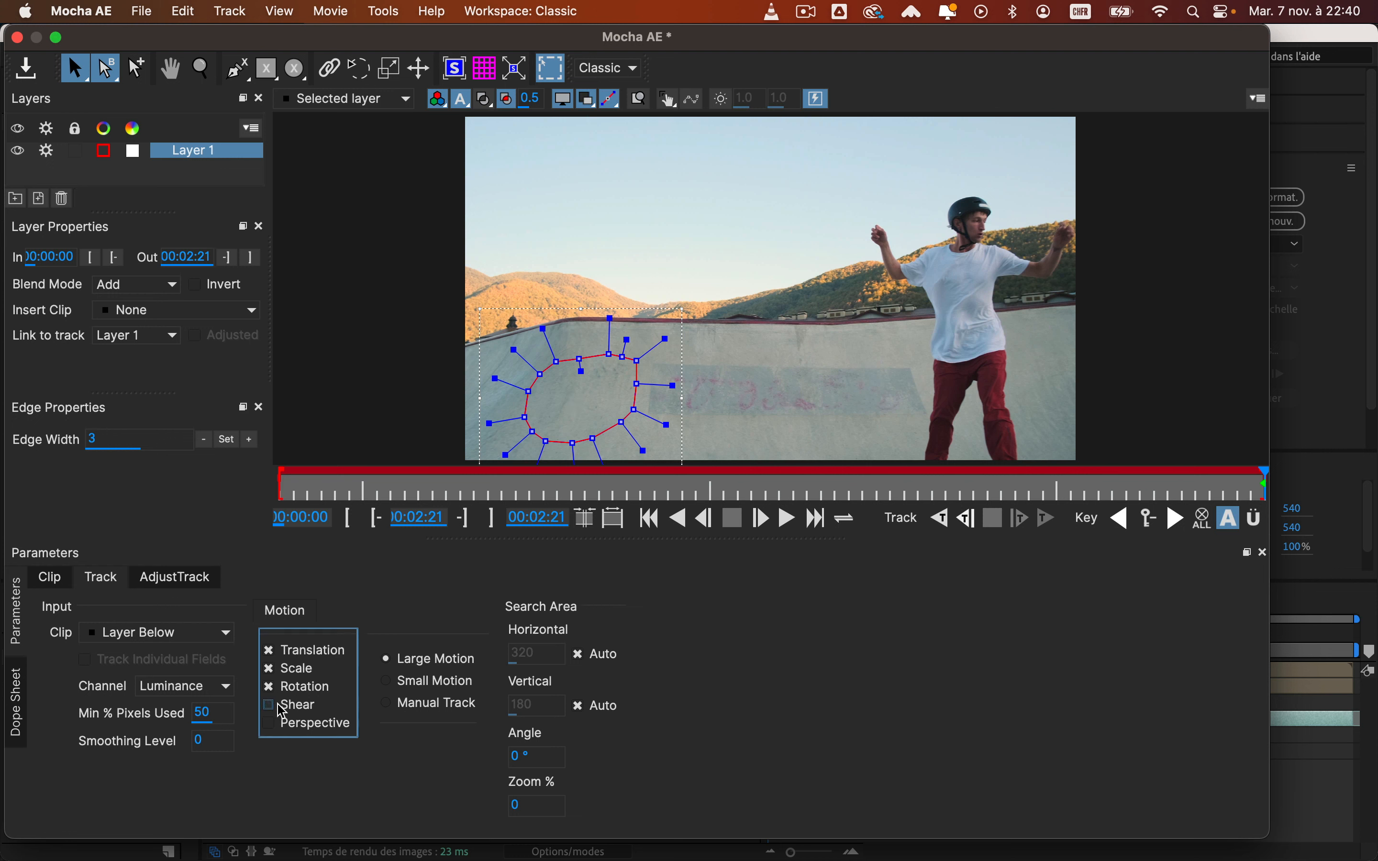
pyautogui.doubleClick(202, 712)
pyautogui.write('90')
pyautogui.press('Tab')
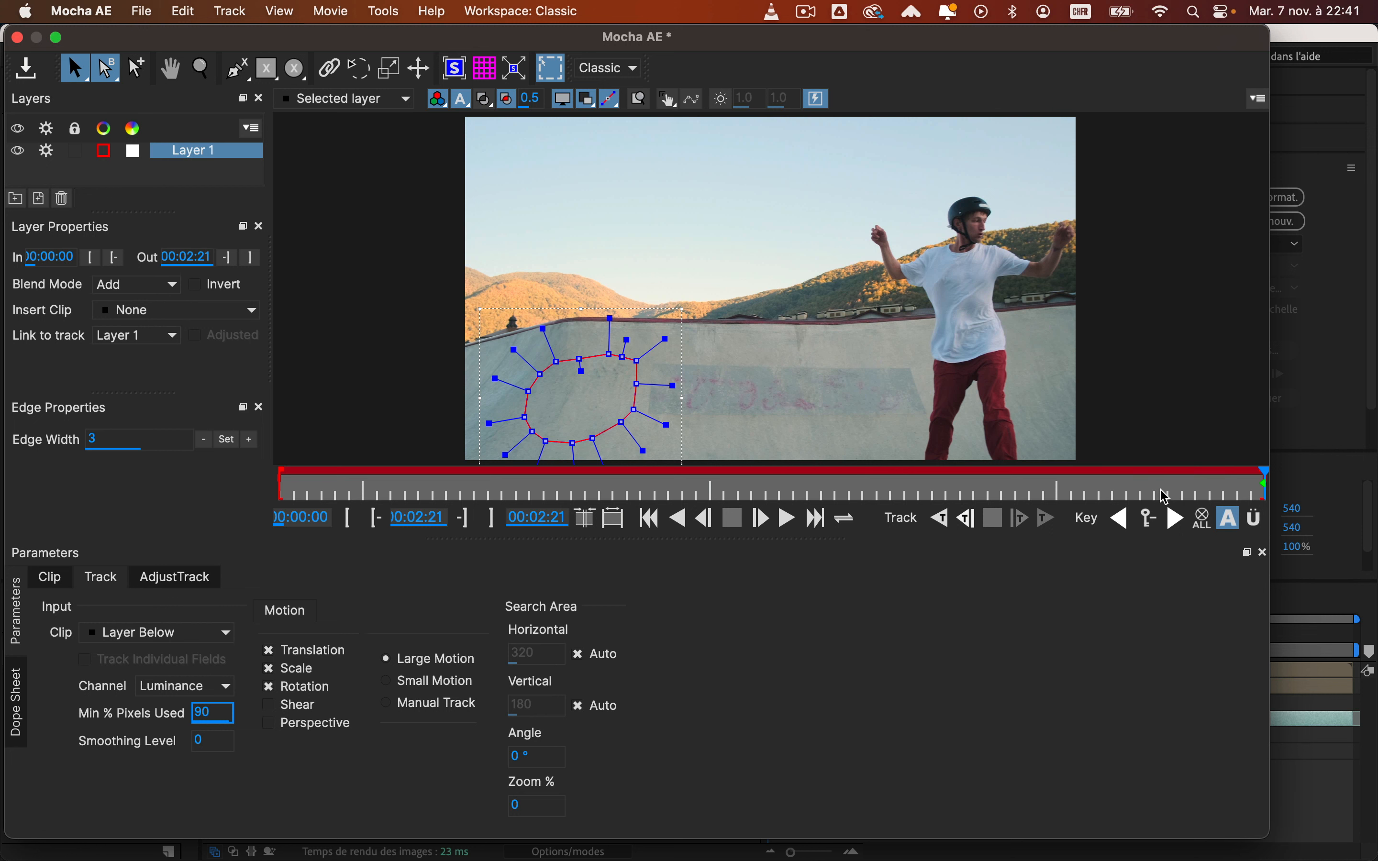
pyautogui.click(943, 521)
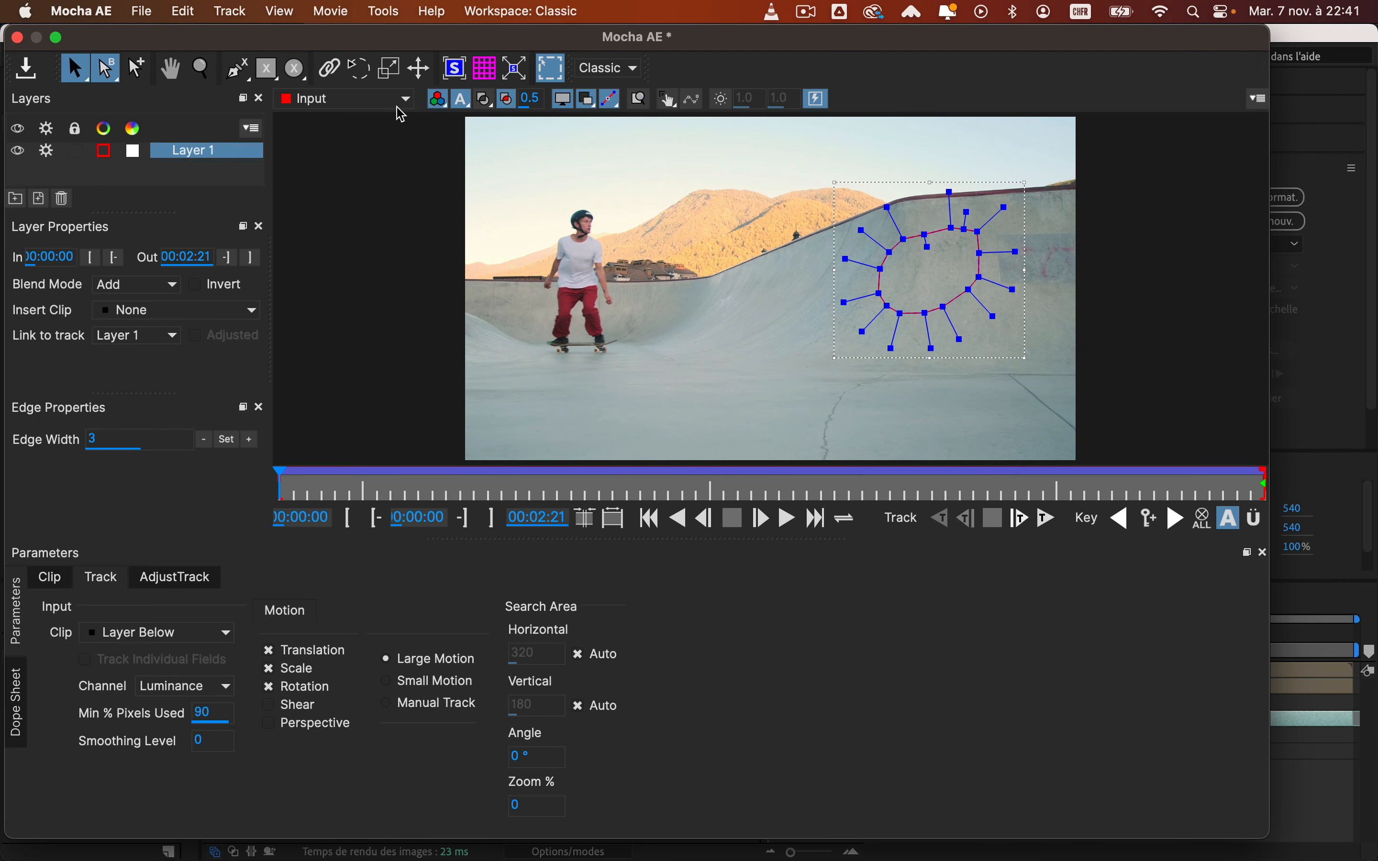
# Save the Mocha tracking project and close Mocha AE to return to After Effects
pyautogui.click(140, 10)
pyautogui.click(170, 69)
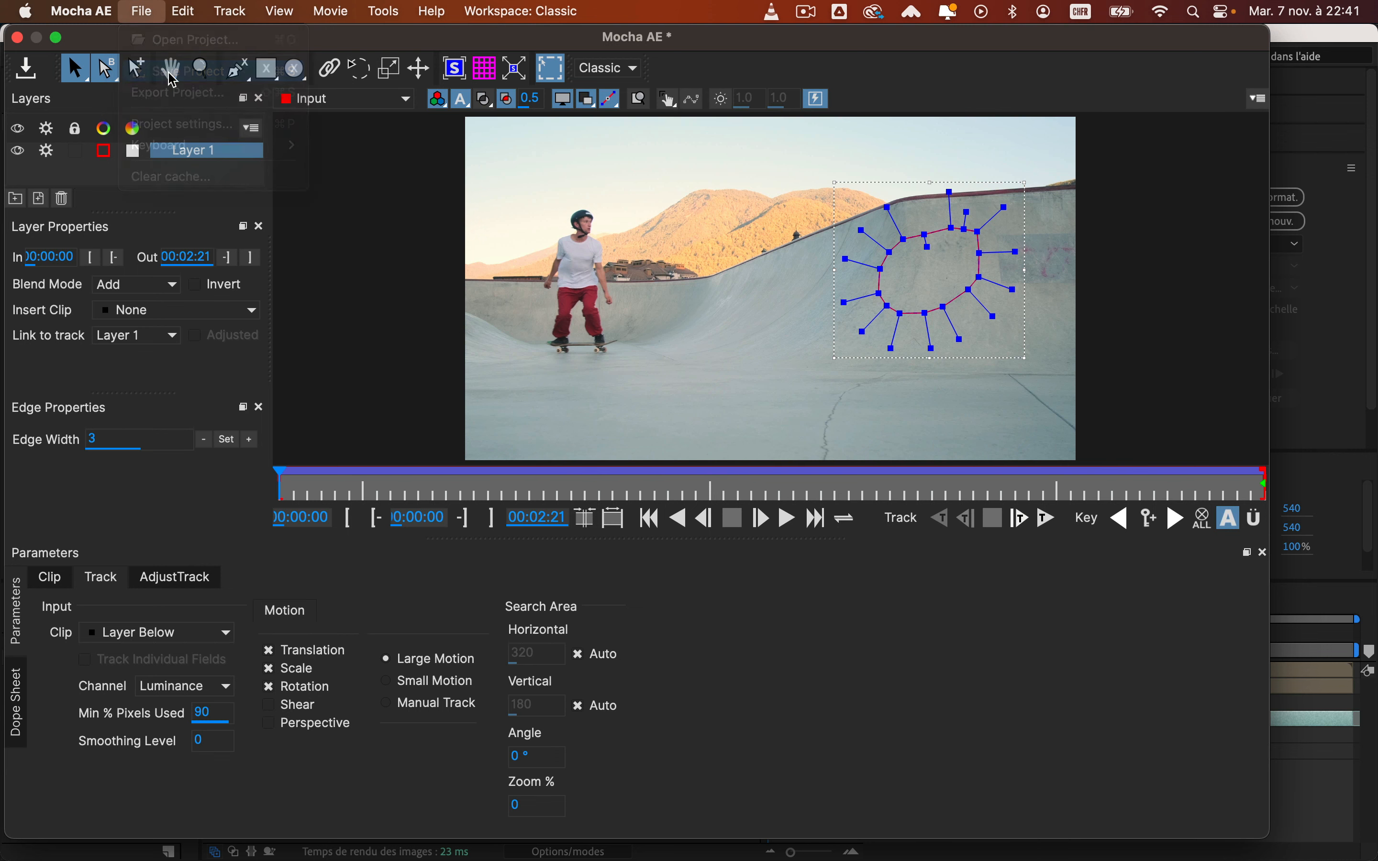
pyautogui.click(17, 37)
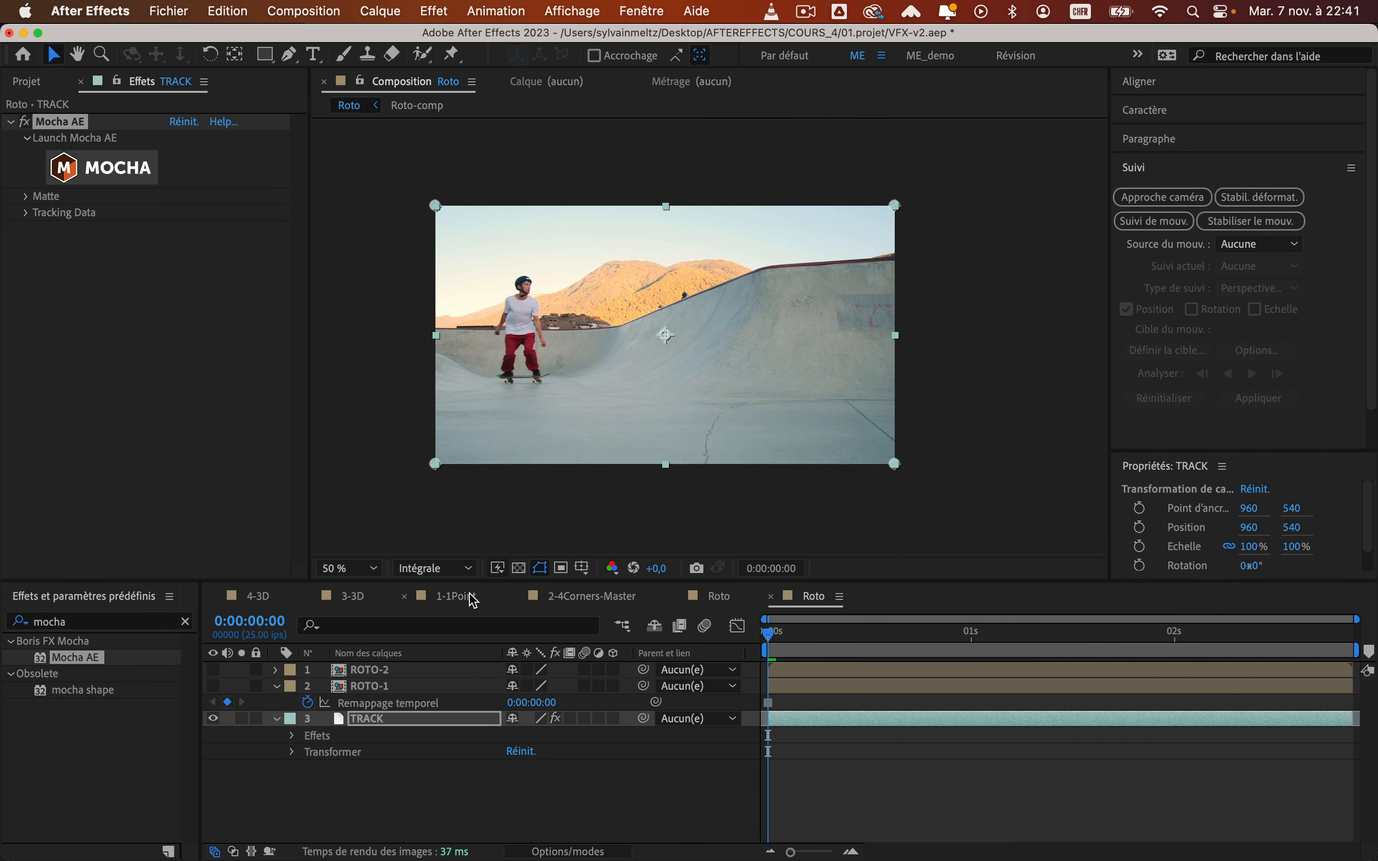
# Create a null object named TRACKing and place it directly above the TRACK layer
pyautogui.click(432, 805)
pyautogui.rightClick(426, 797)
pyautogui.moveTo(702, 612)
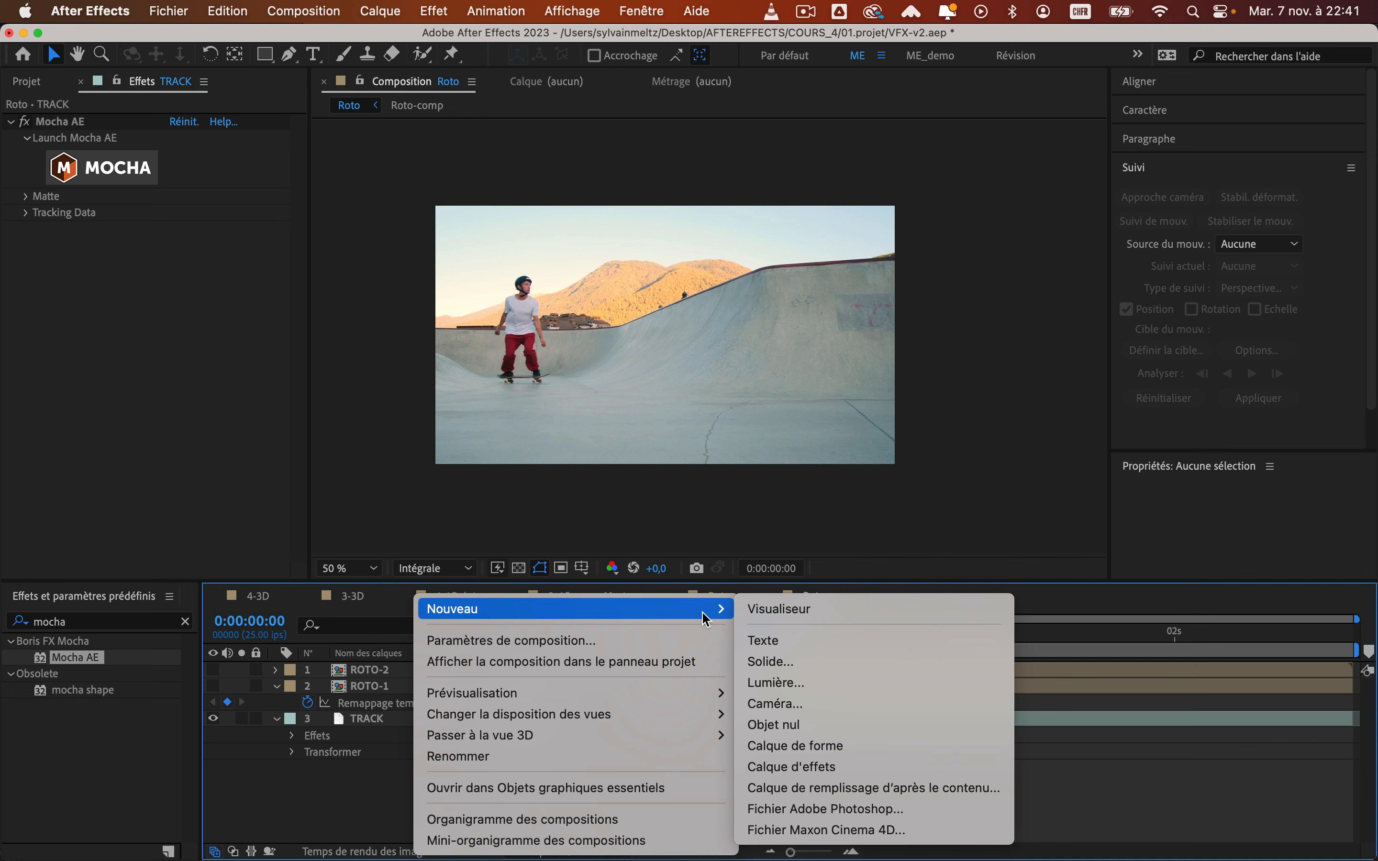
pyautogui.click(811, 728)
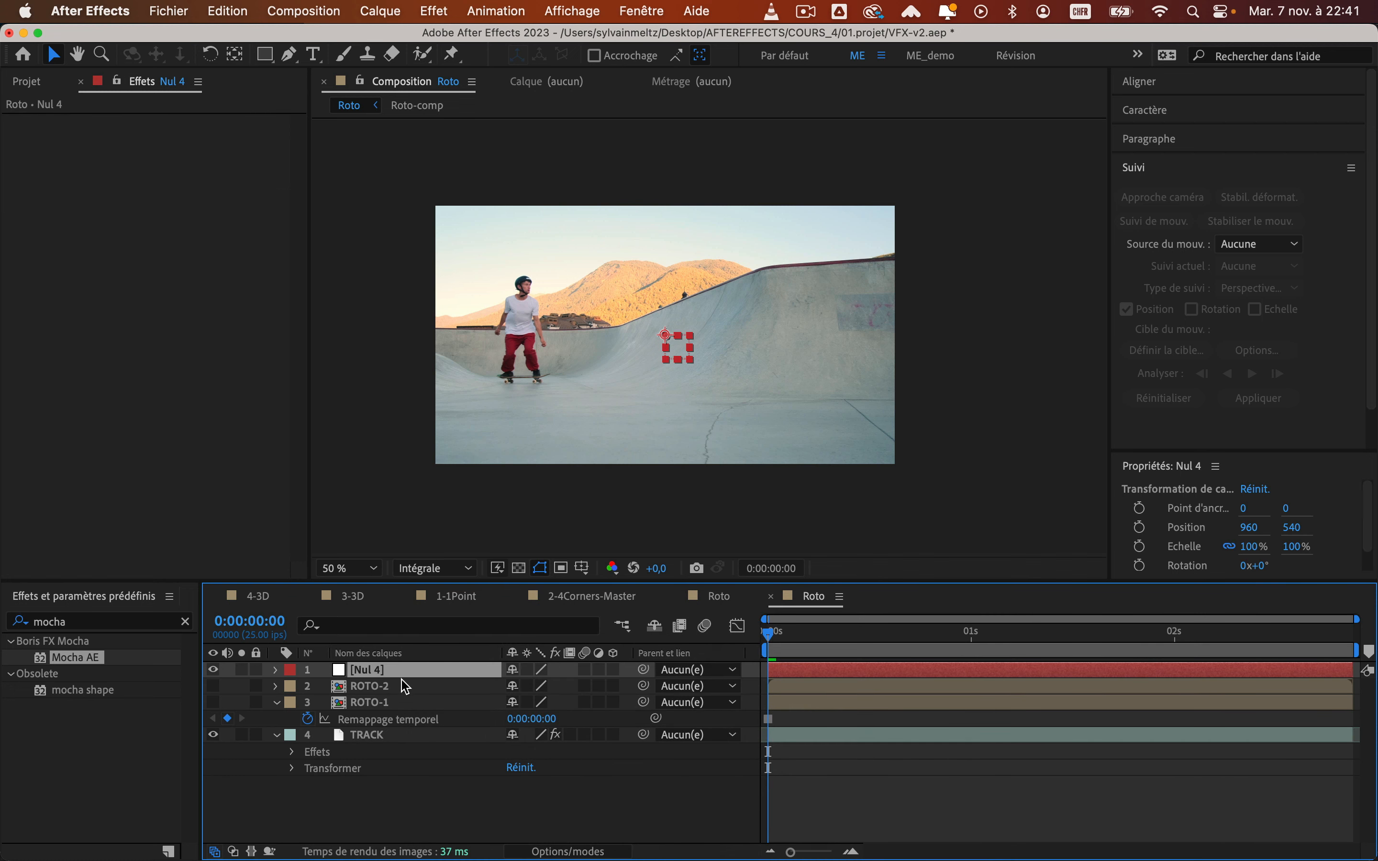
pyautogui.press('Return')
pyautogui.write('TRACK')
pyautogui.press('Return')
pyautogui.press('Return')
pyautogui.press('Right')
pyautogui.write('ing')
pyautogui.press('Return')
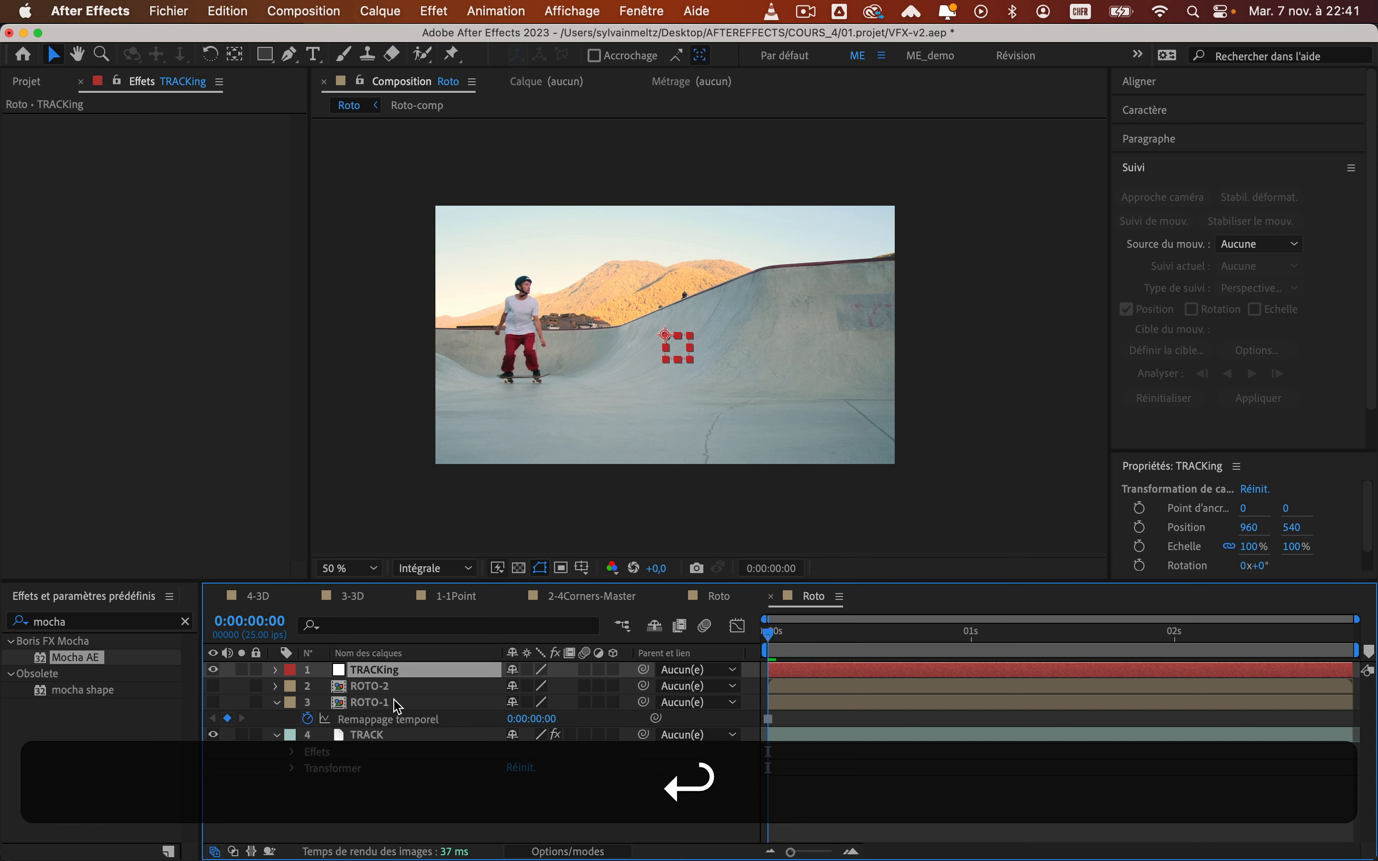
pyautogui.moveTo(381, 675); pyautogui.dragTo(375, 727)
# Create tracking data from Layer 1 in the TRACK layer's Mocha AE effect
pyautogui.click(374, 735)
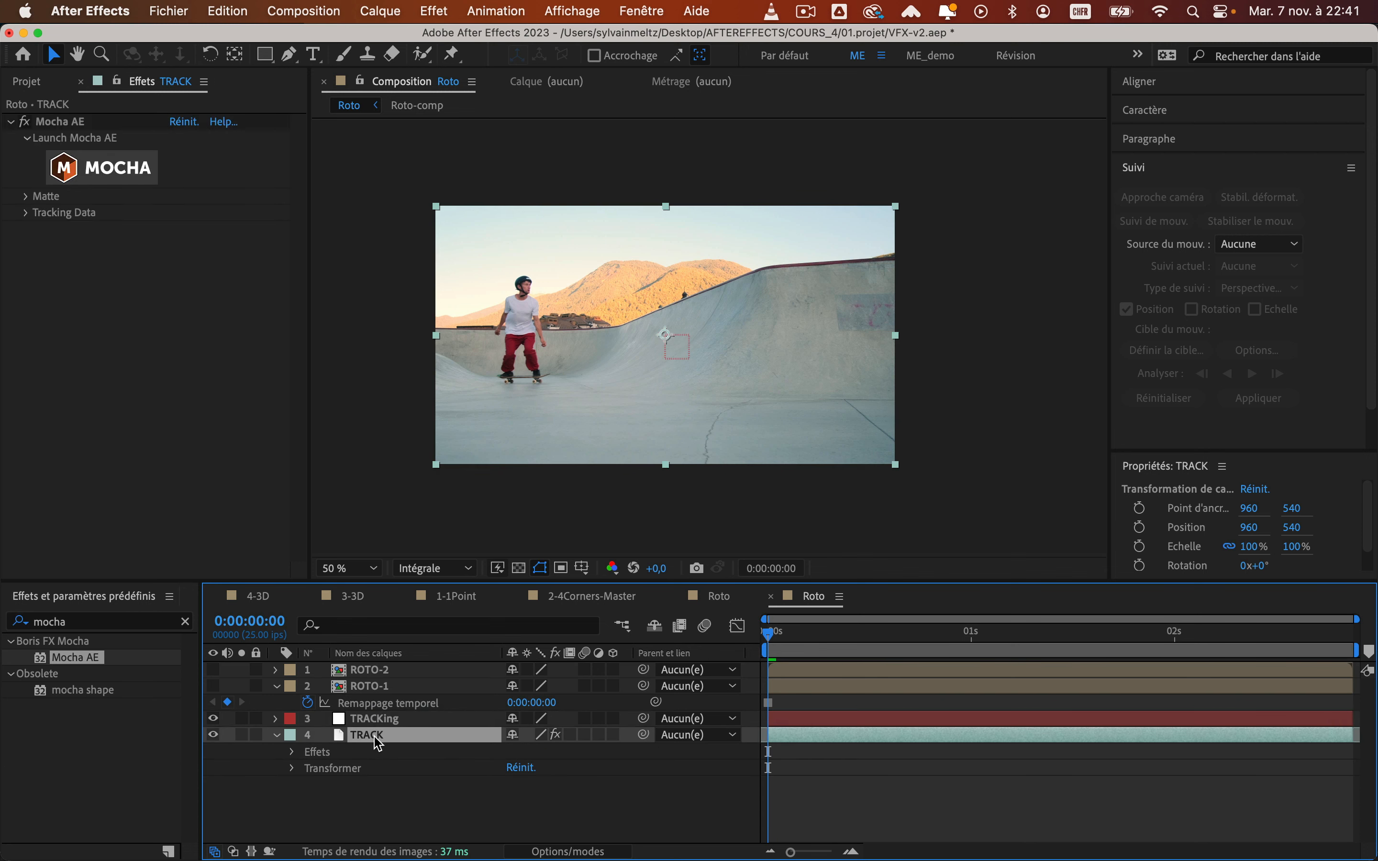
pyautogui.click(26, 213)
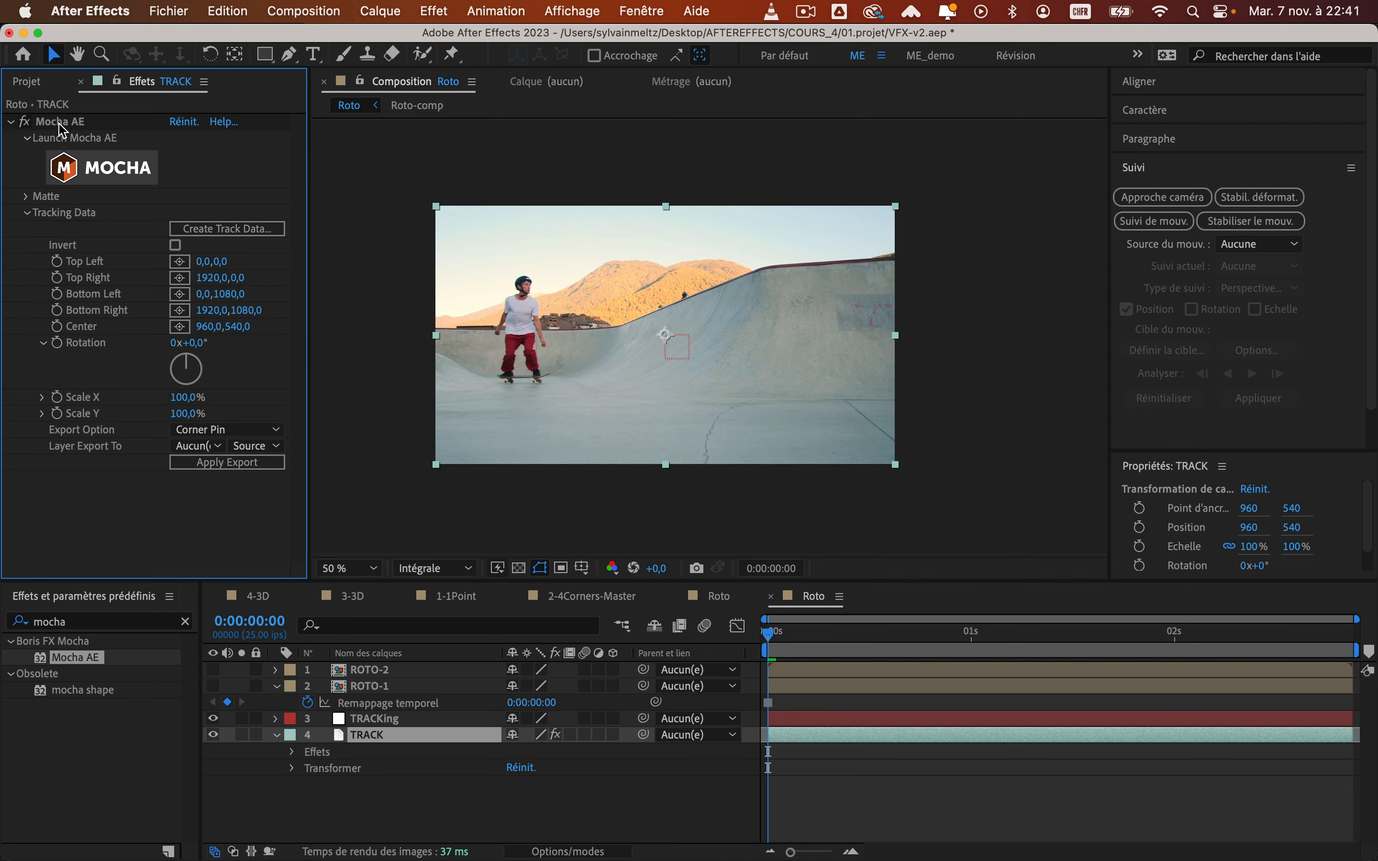
pyautogui.click(219, 230)
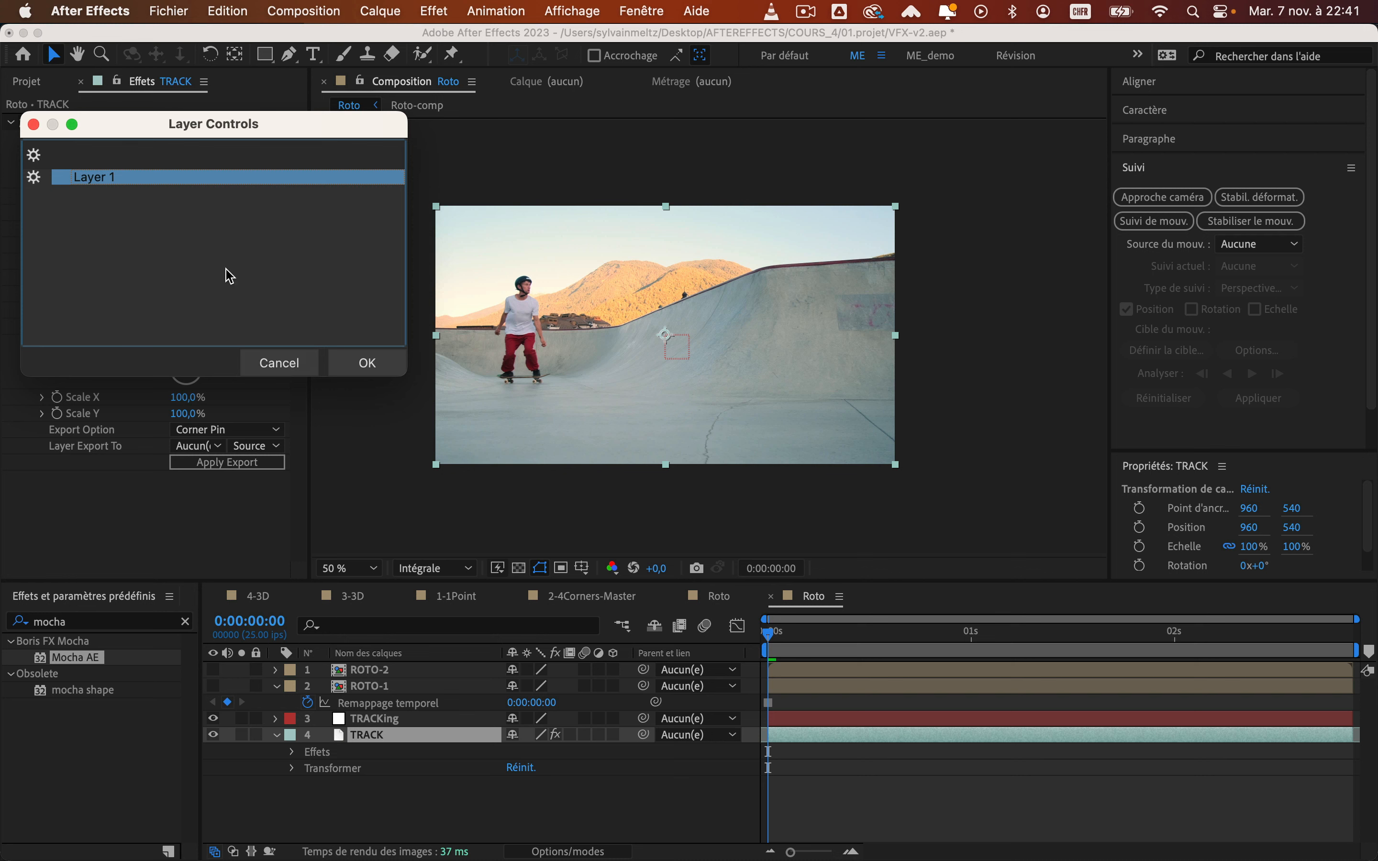
pyautogui.click(366, 368)
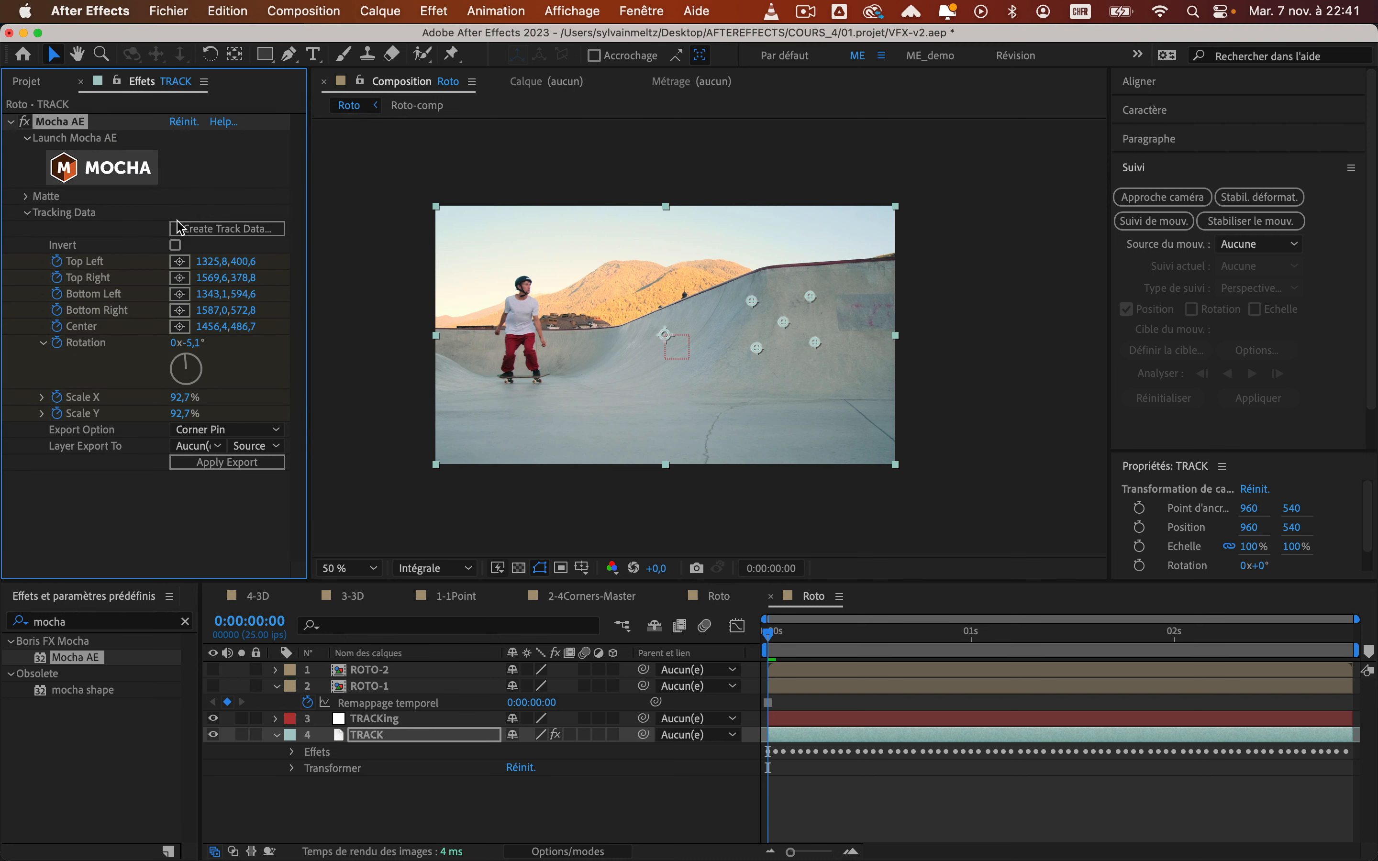
# Export the tracking data as Transform to the TRACKing null and apply the export
pyautogui.click(220, 430)
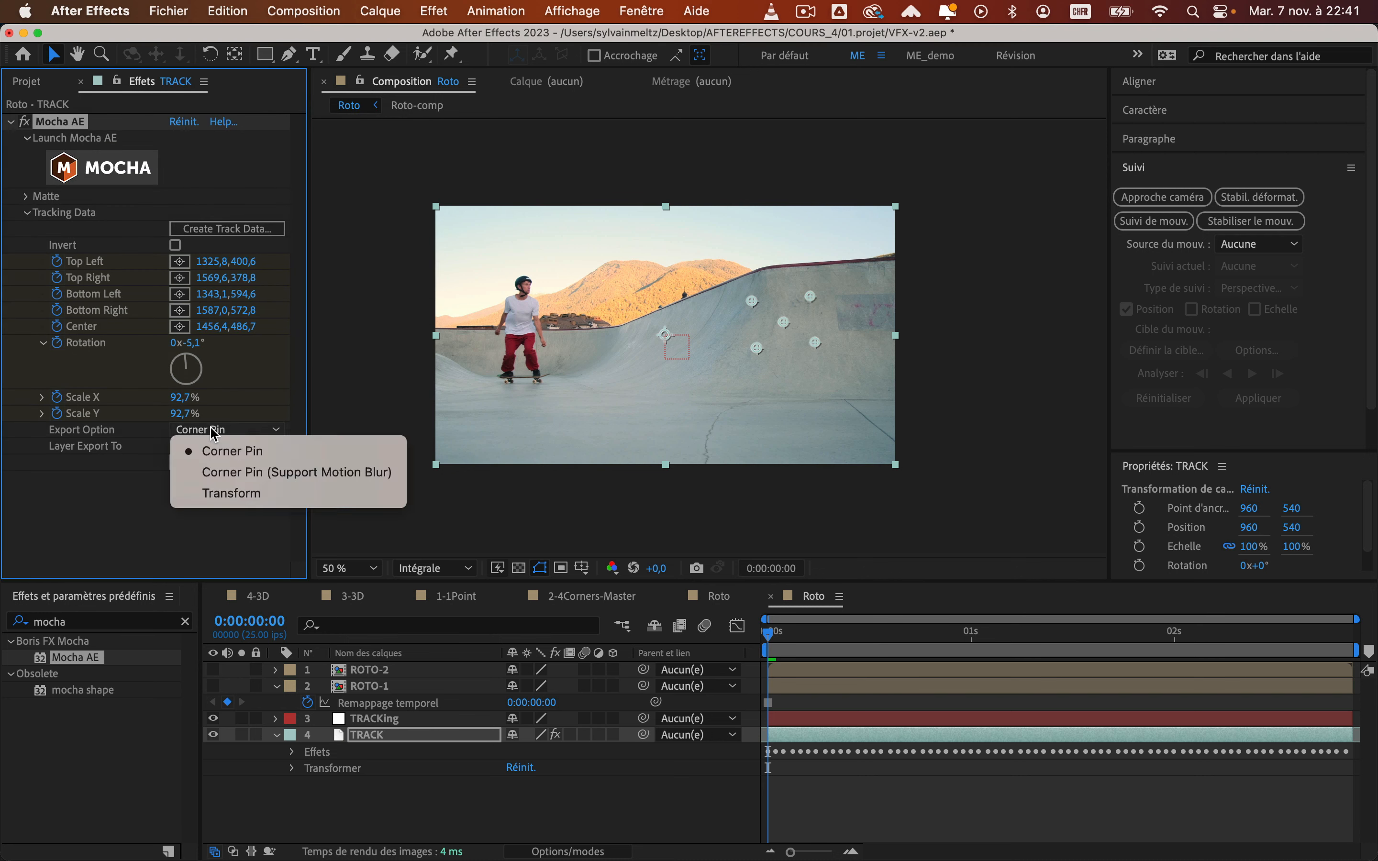
pyautogui.click(235, 494)
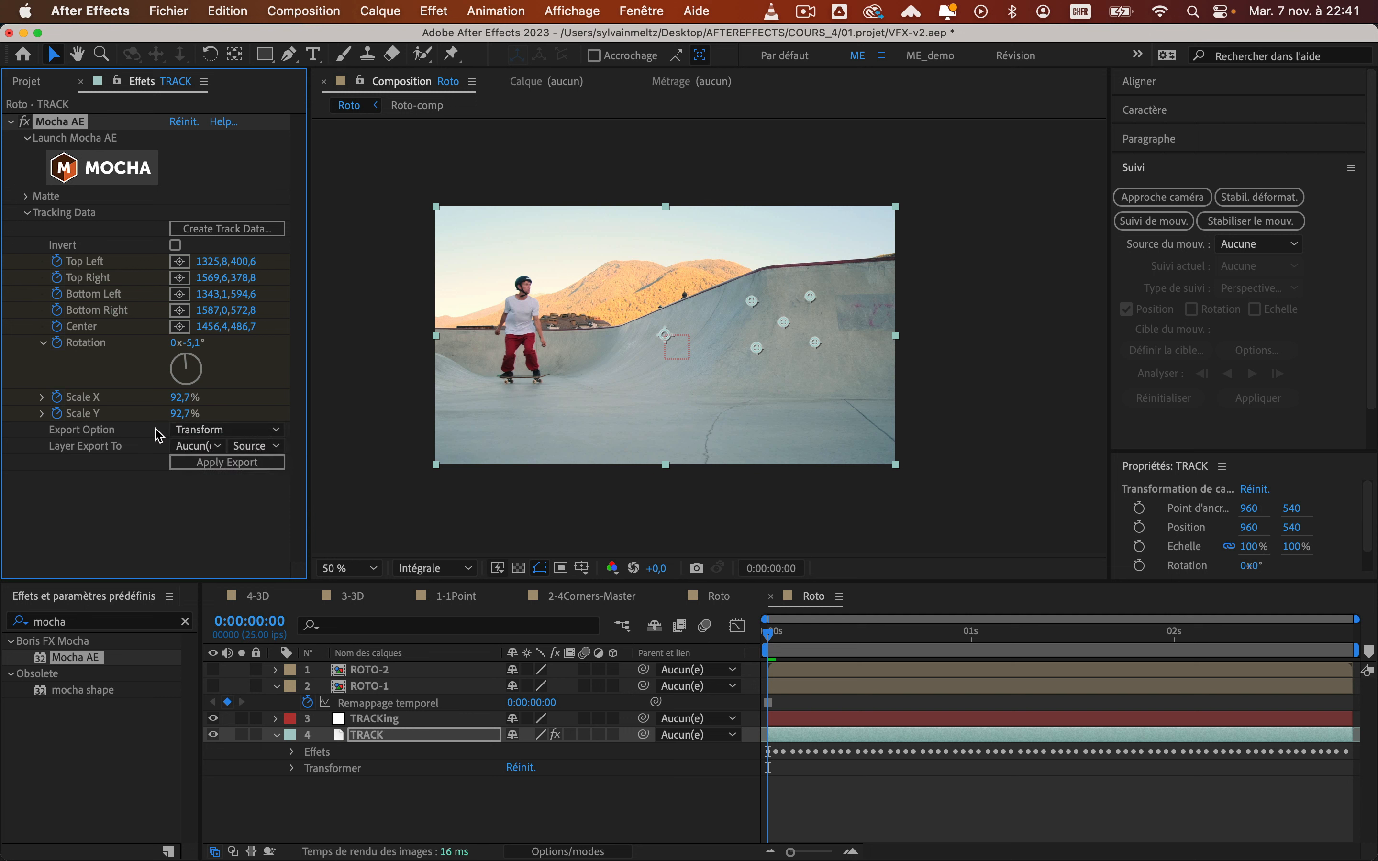
pyautogui.click(240, 431)
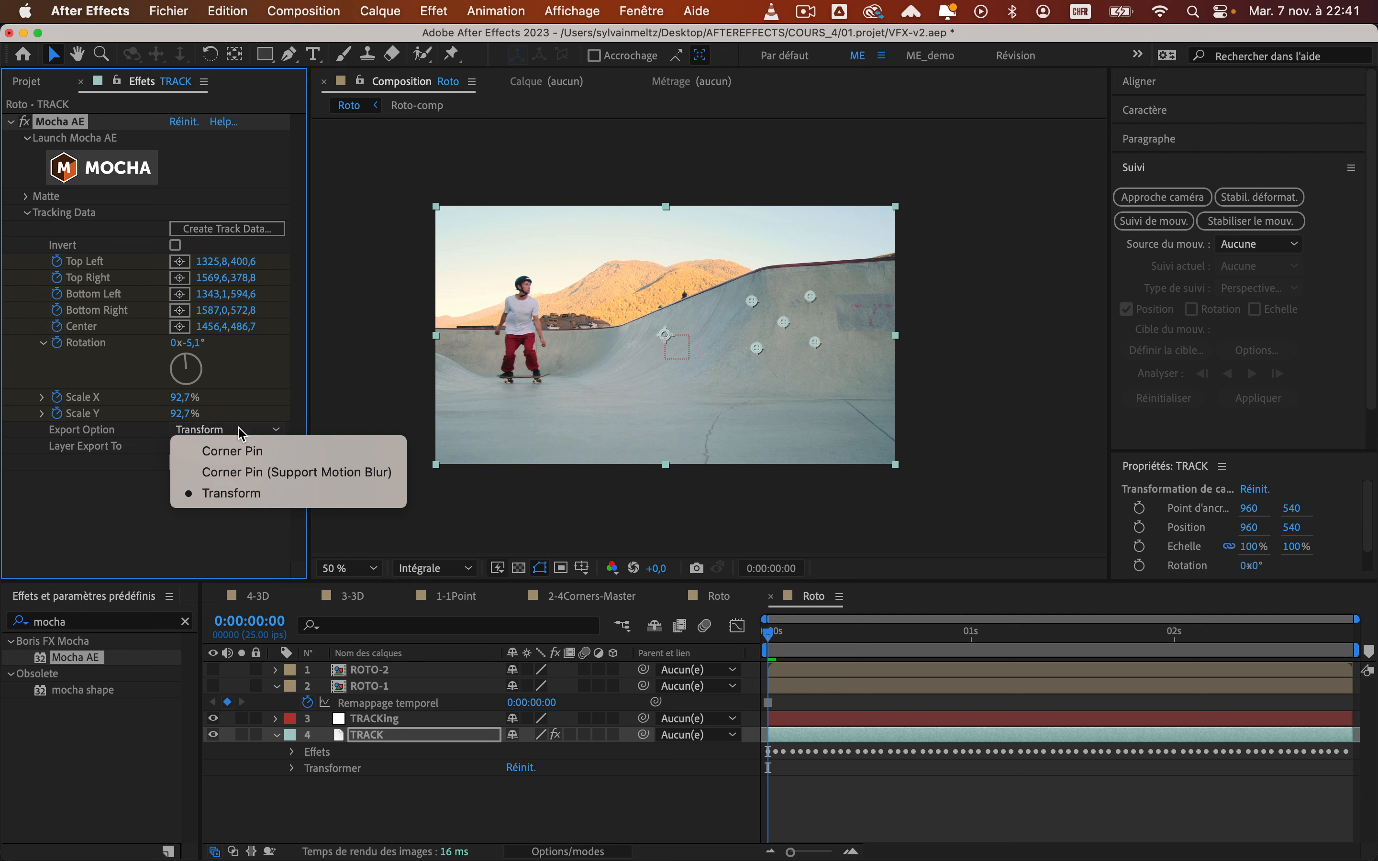
pyautogui.click(256, 494)
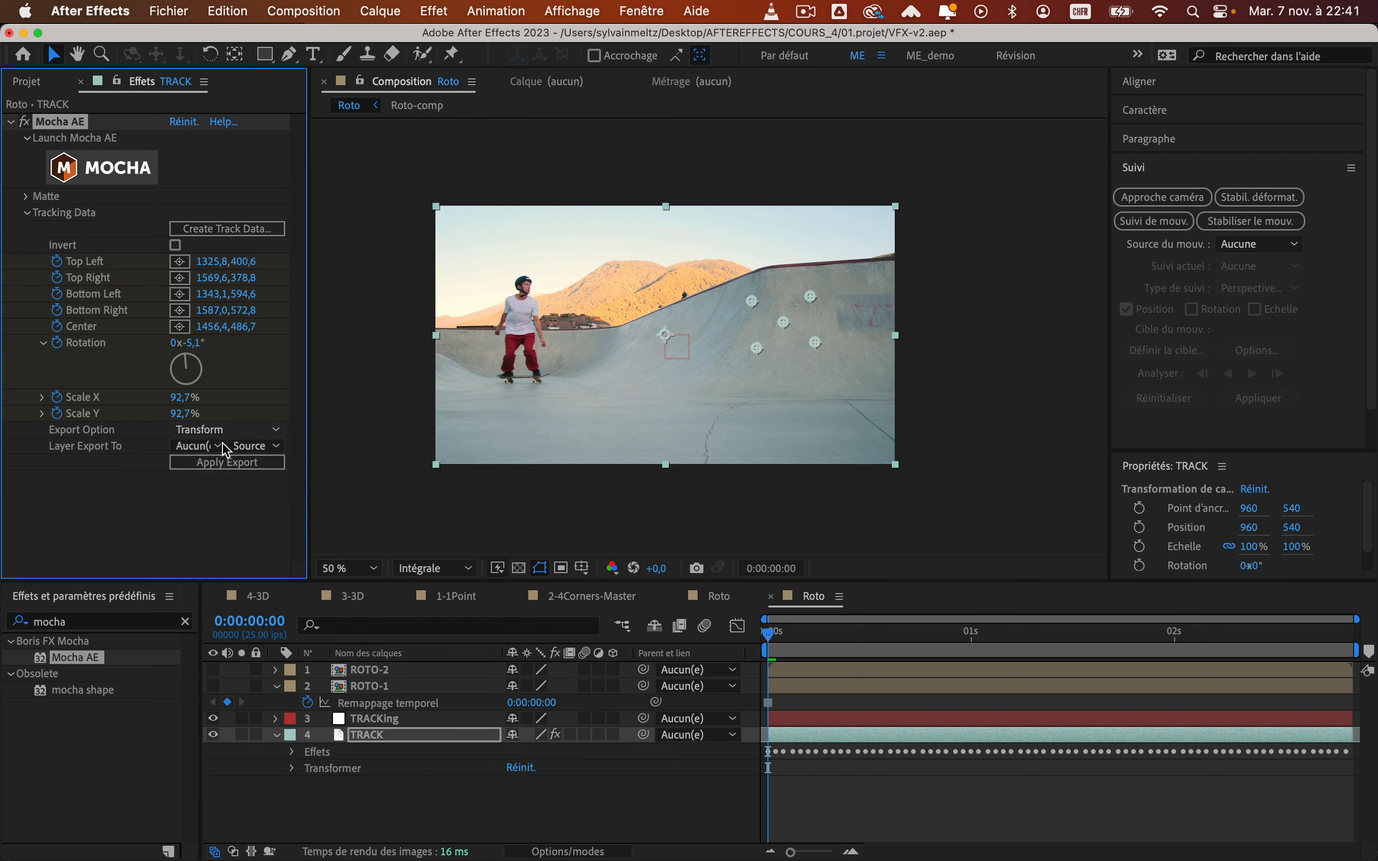
pyautogui.click(205, 447)
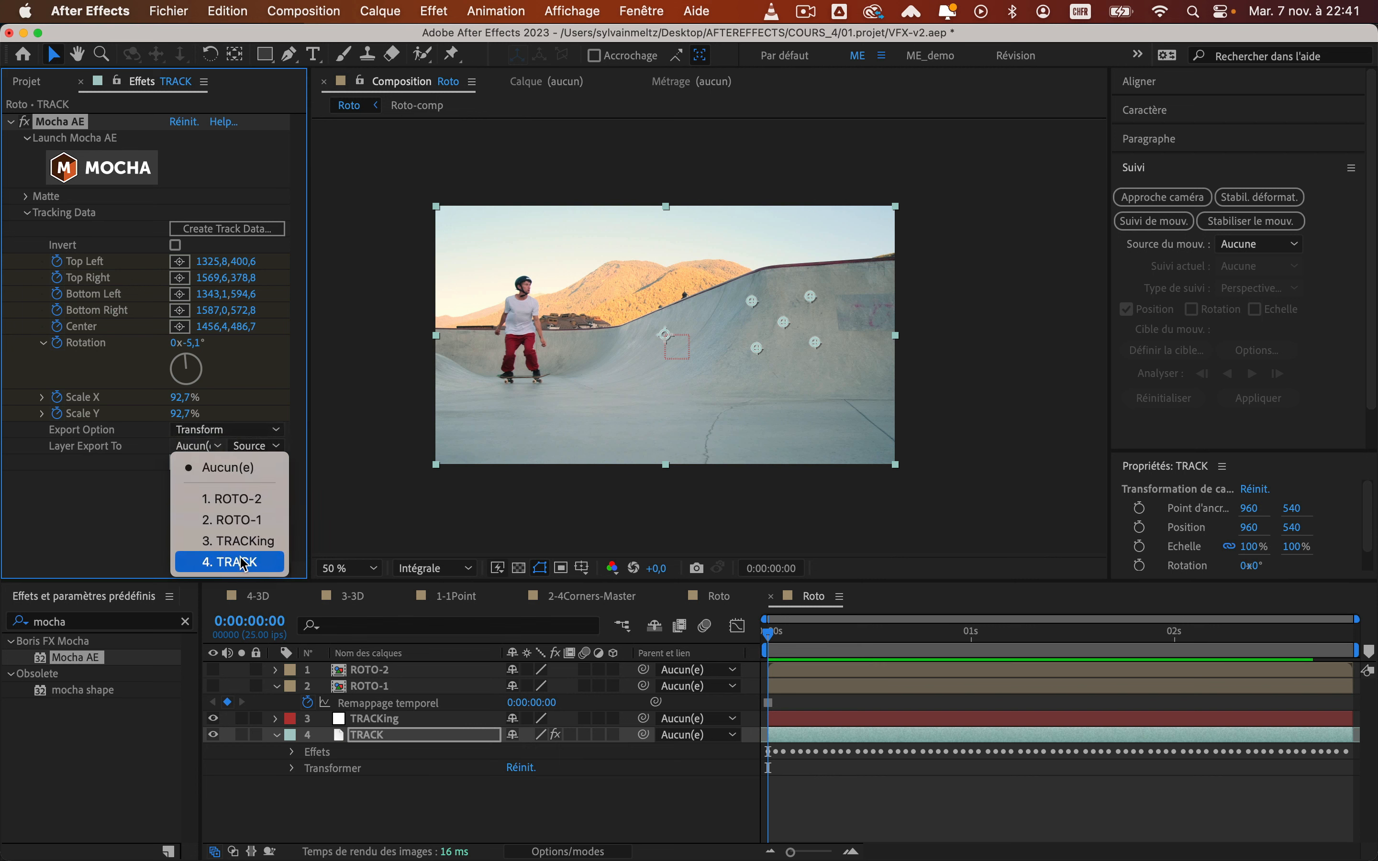
pyautogui.click(230, 541)
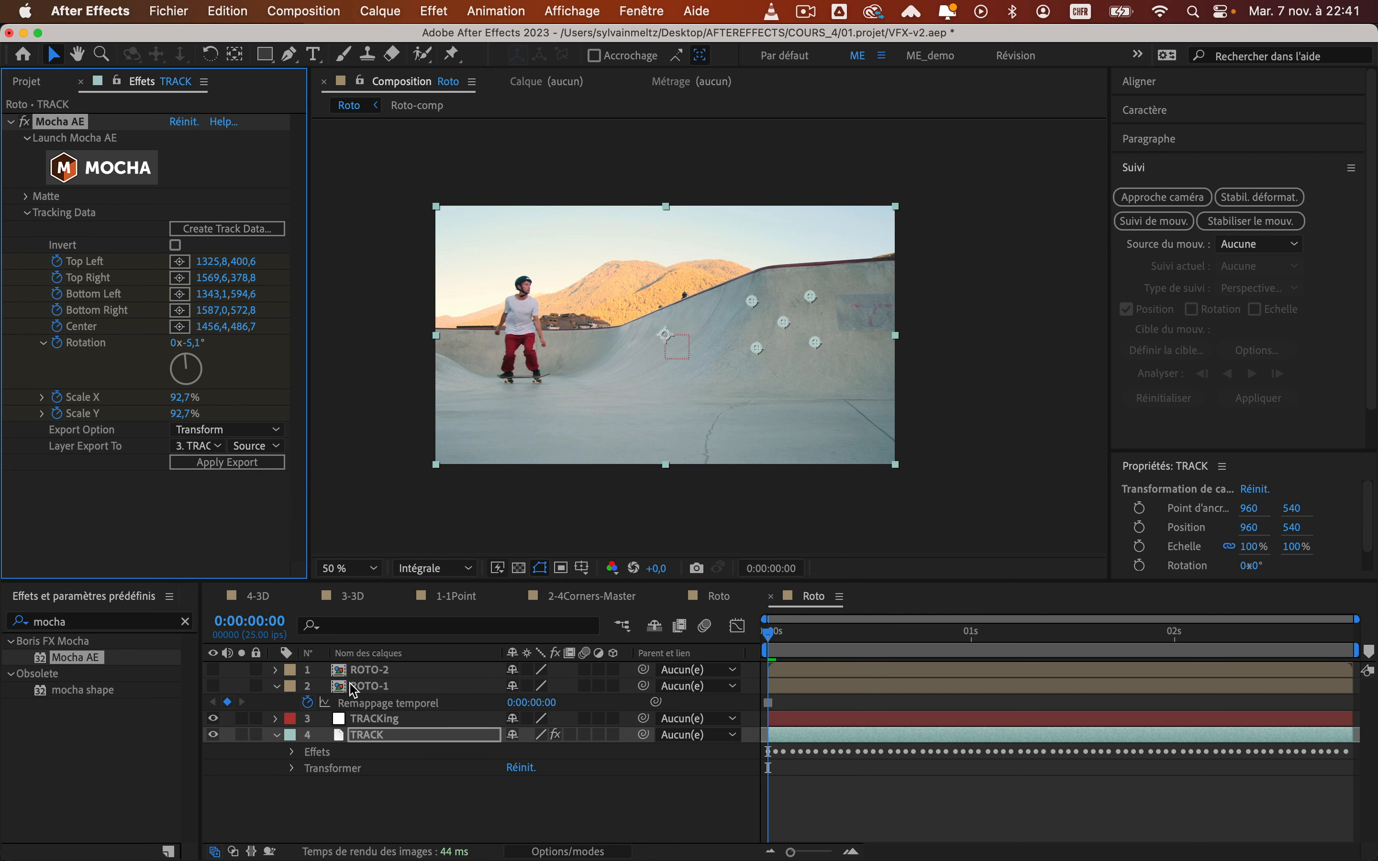
pyautogui.click(245, 463)
# Select the TRACKing null and play the composition to check that it follows the wall
pyautogui.click(797, 720)
pyautogui.press('space')
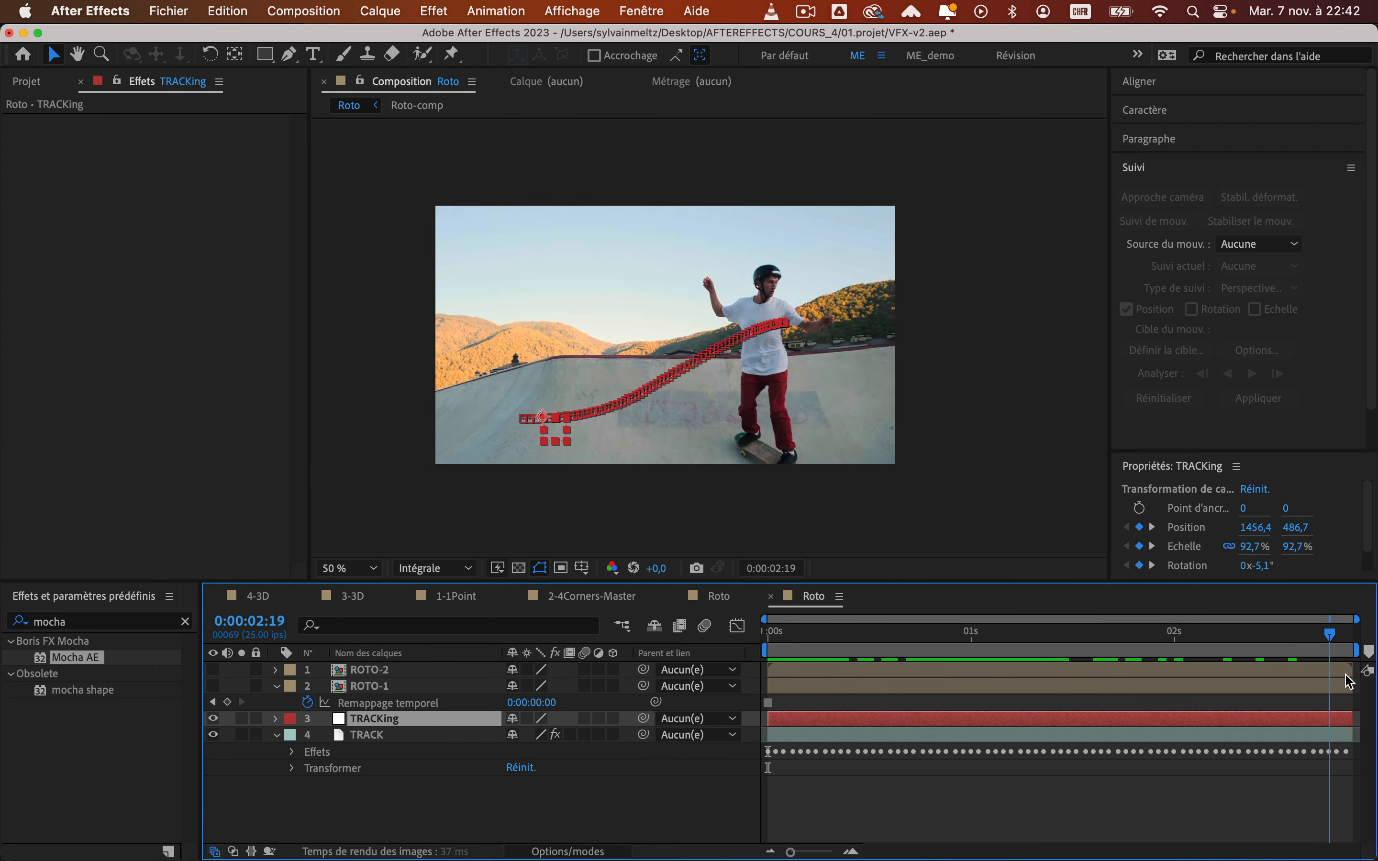
pyautogui.press('space')
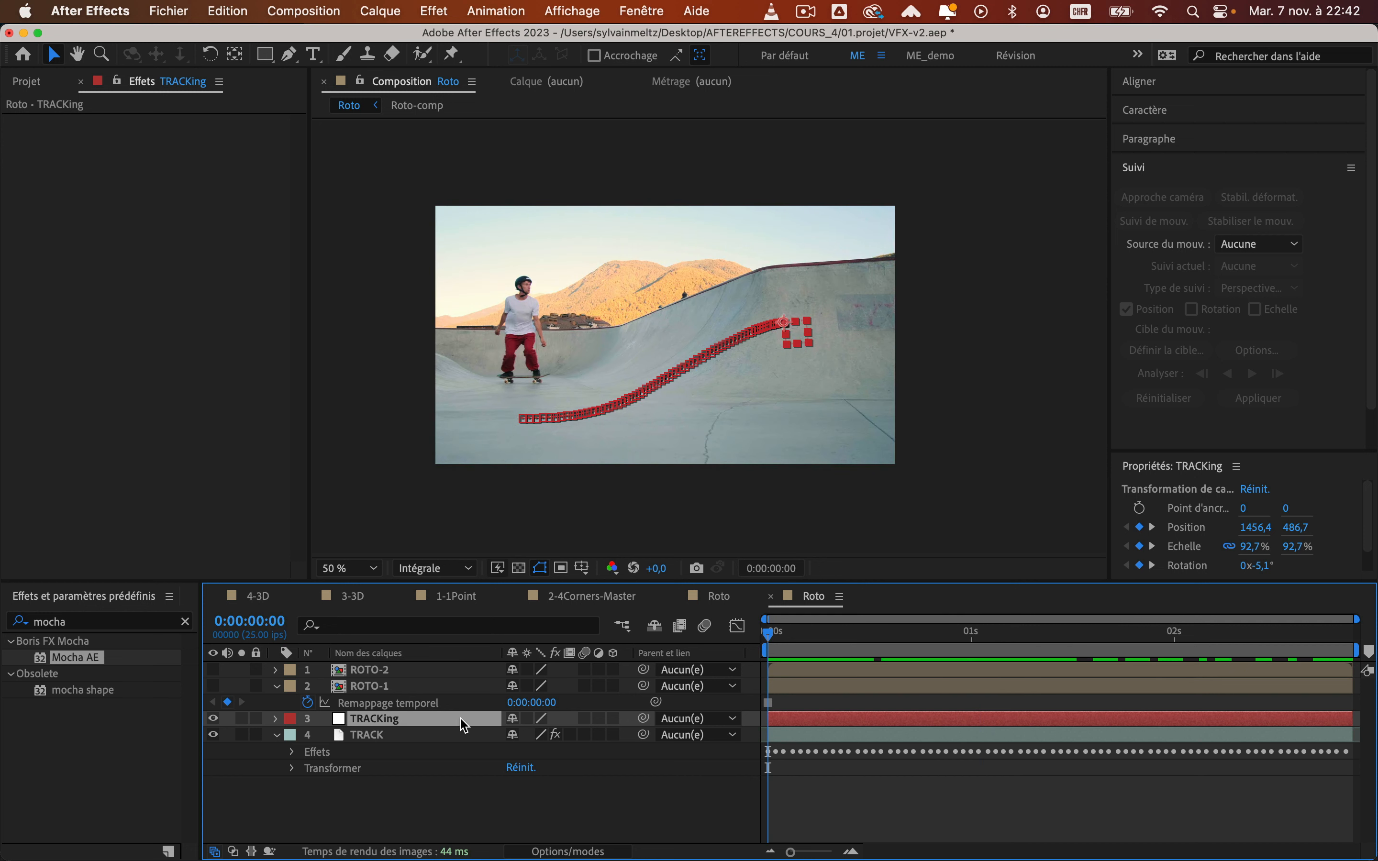
# Show ROTO-1 and ROTO-2 again, then select ROTO-1 and scrub the timeline to examine its frozen cutout
pyautogui.moveTo(221, 682); pyautogui.dragTo(213, 670)
pyautogui.press('super+shift+a')
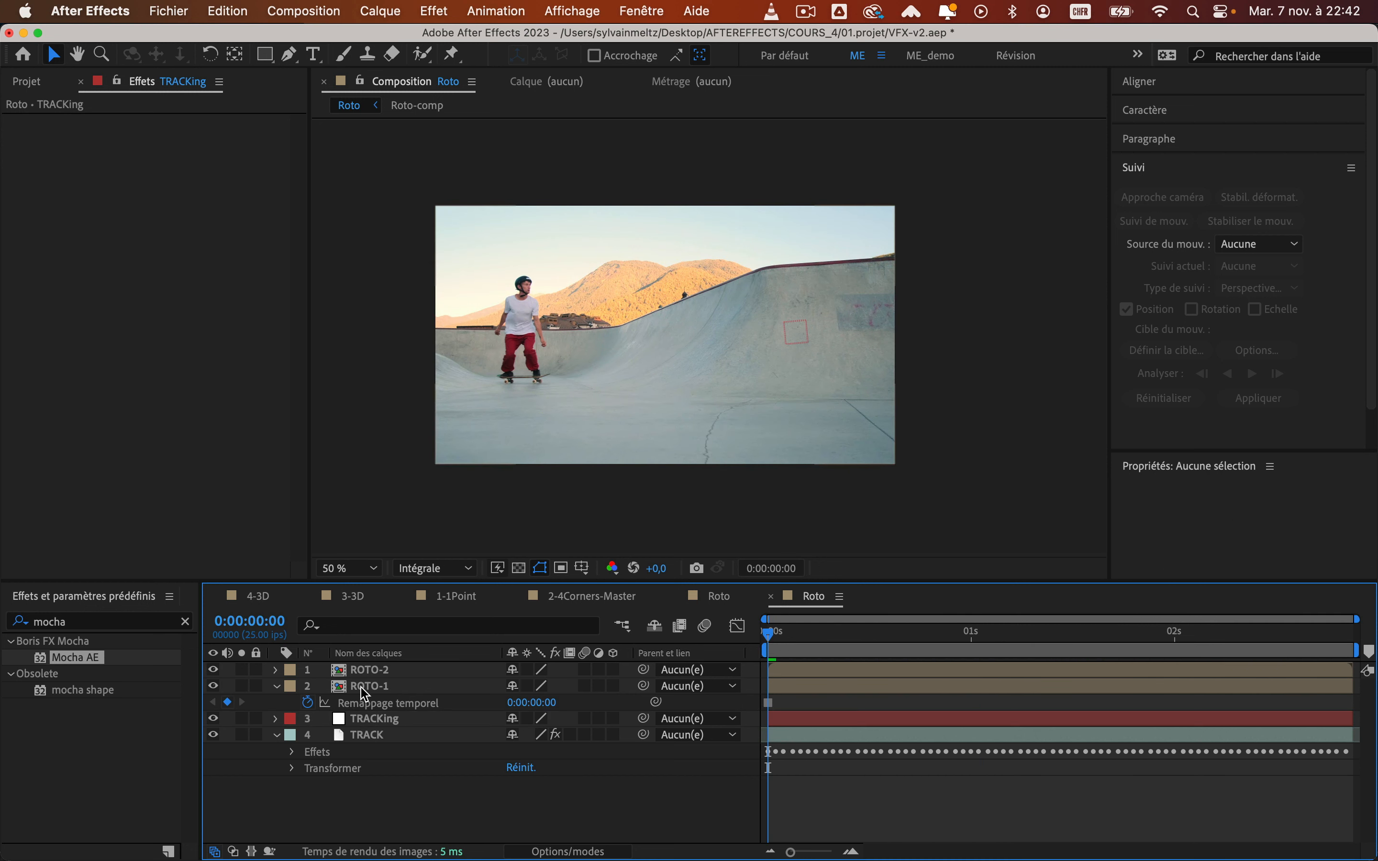
pyautogui.click(364, 687)
pyautogui.moveTo(781, 637); pyautogui.dragTo(719, 639)
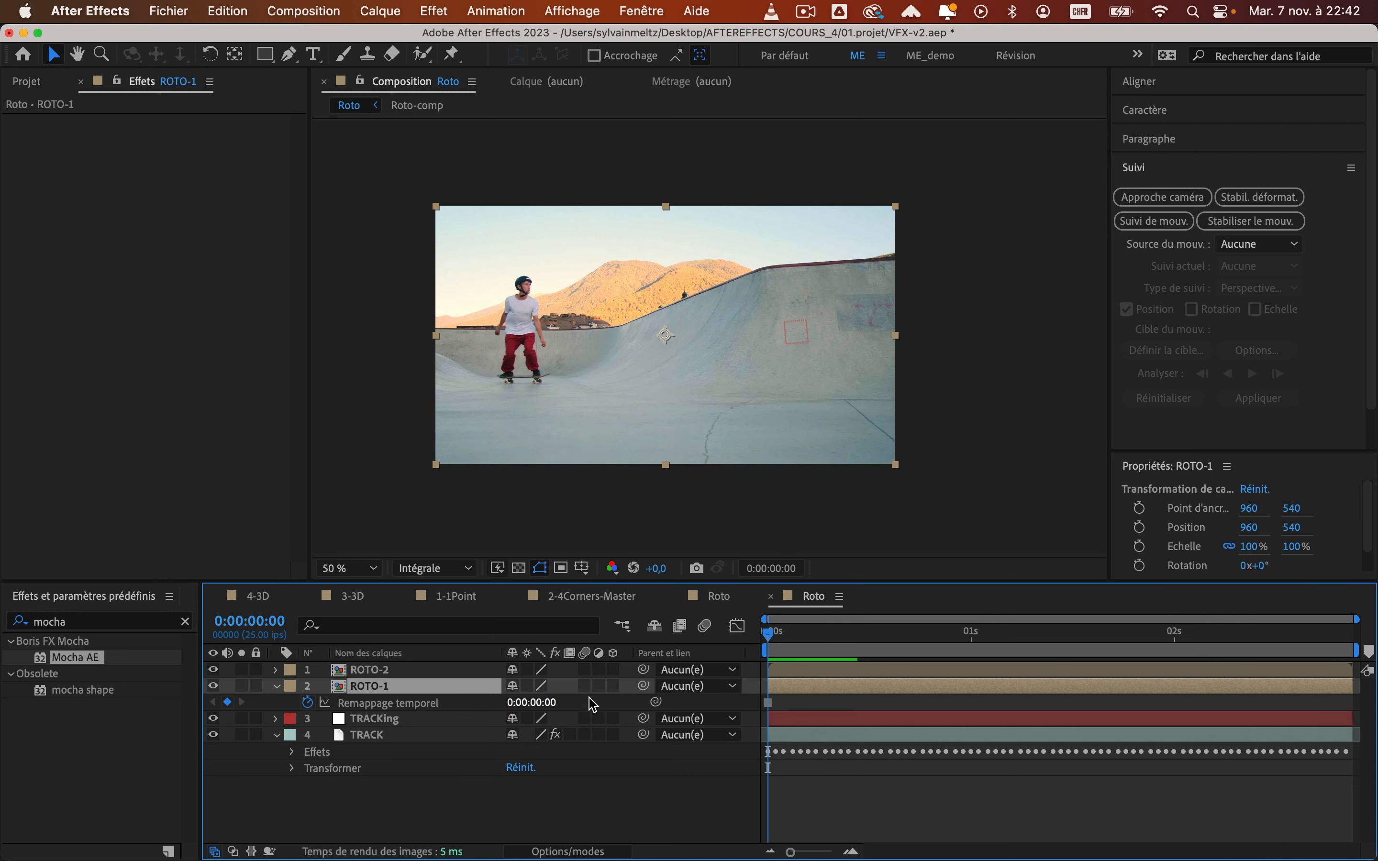
# Parent ROTO-1 to the TRACKing null and scrub from the start to check how the cutout follows the footage
pyautogui.click(379, 721)
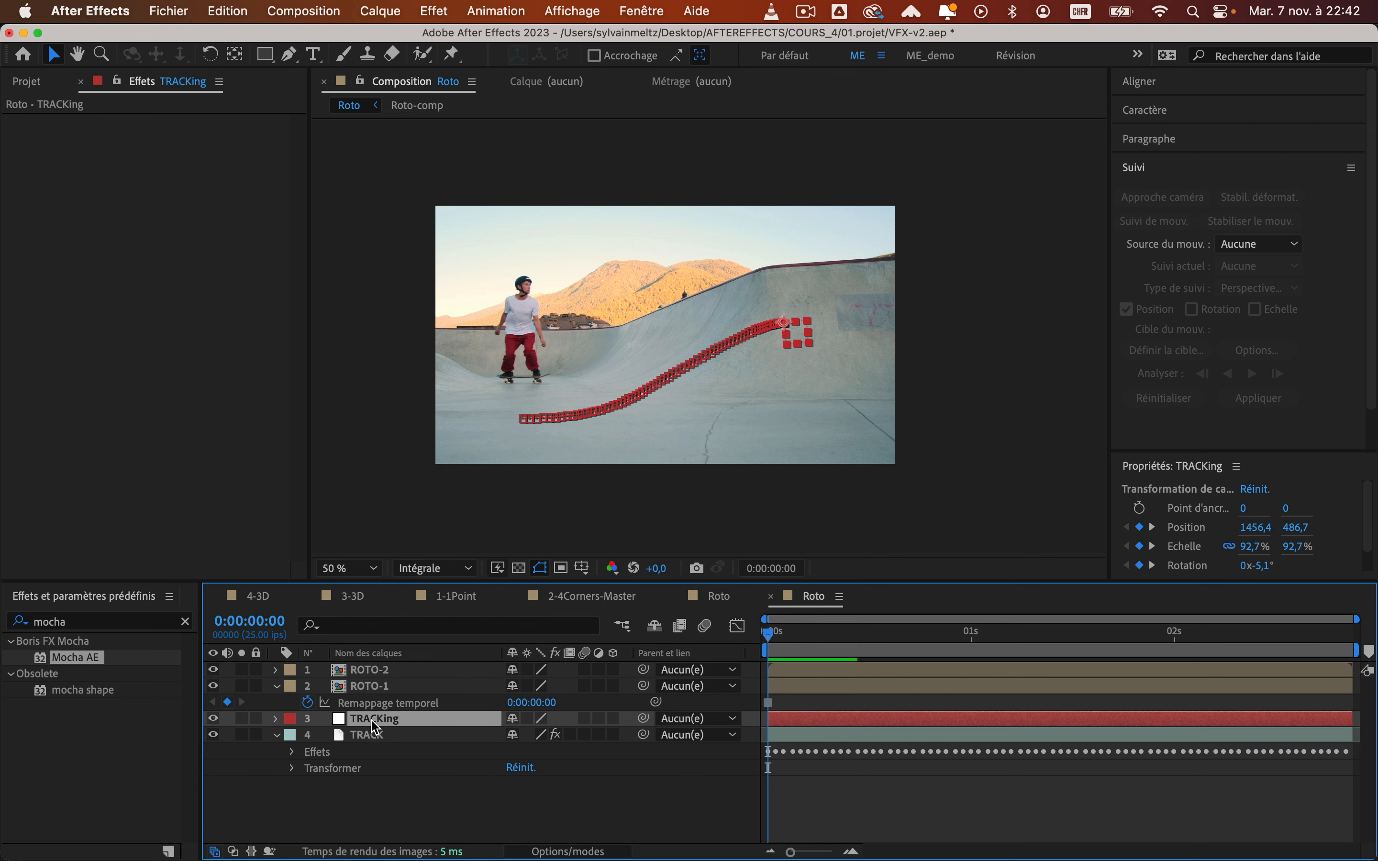
pyautogui.click(392, 685)
pyautogui.moveTo(643, 685); pyautogui.dragTo(375, 719)
pyautogui.moveTo(779, 644)
pyautogui.mouseDown()
pyautogui.moveTo(964, 647)
pyautogui.moveTo(749, 667)
pyautogui.moveTo(917, 647)
pyautogui.moveTo(763, 643)
pyautogui.mouseUp()
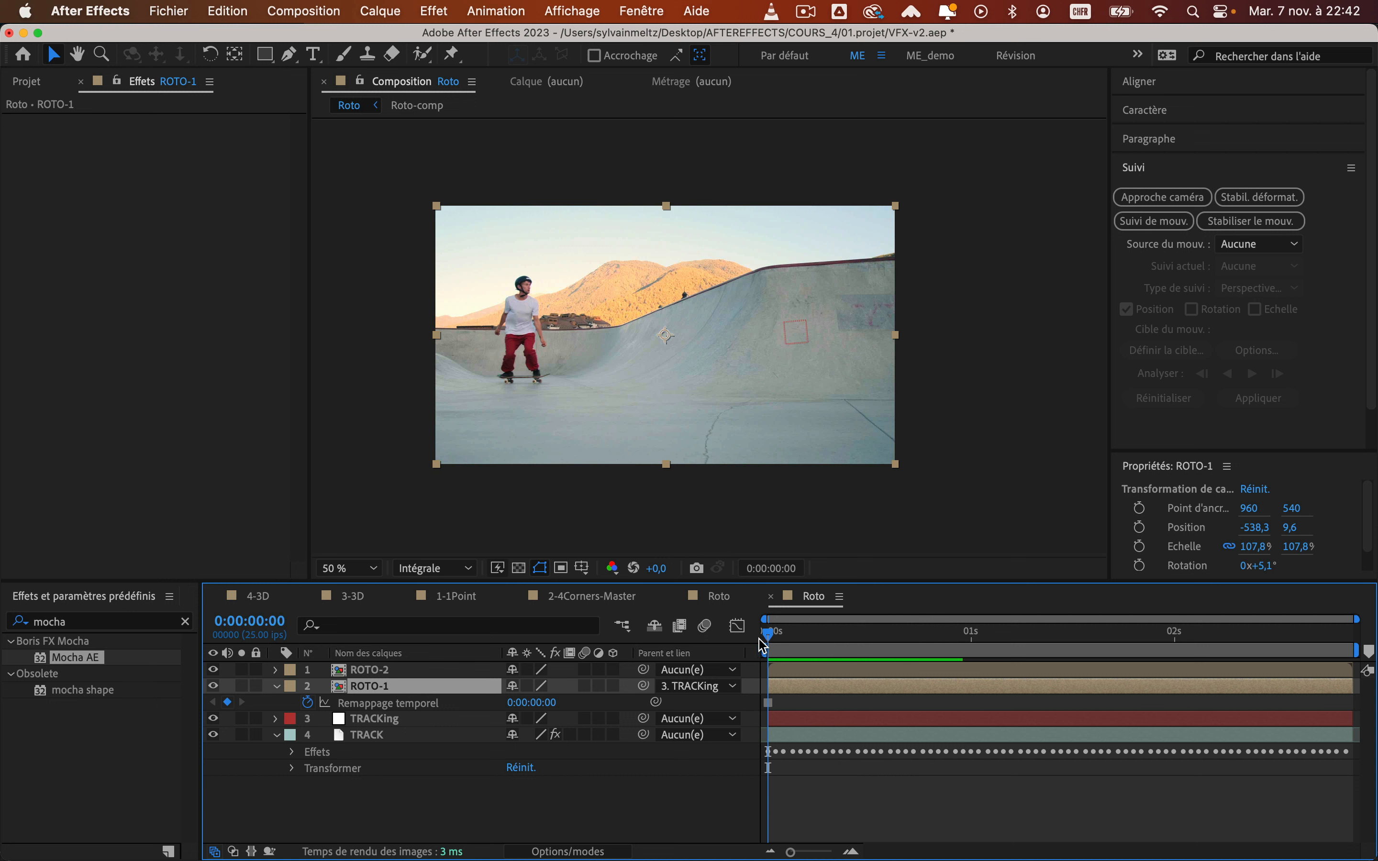
# Advance the playhead to 0:00:00:10 and duplicate the ROTO-2 layer there
pyautogui.click(787, 676)
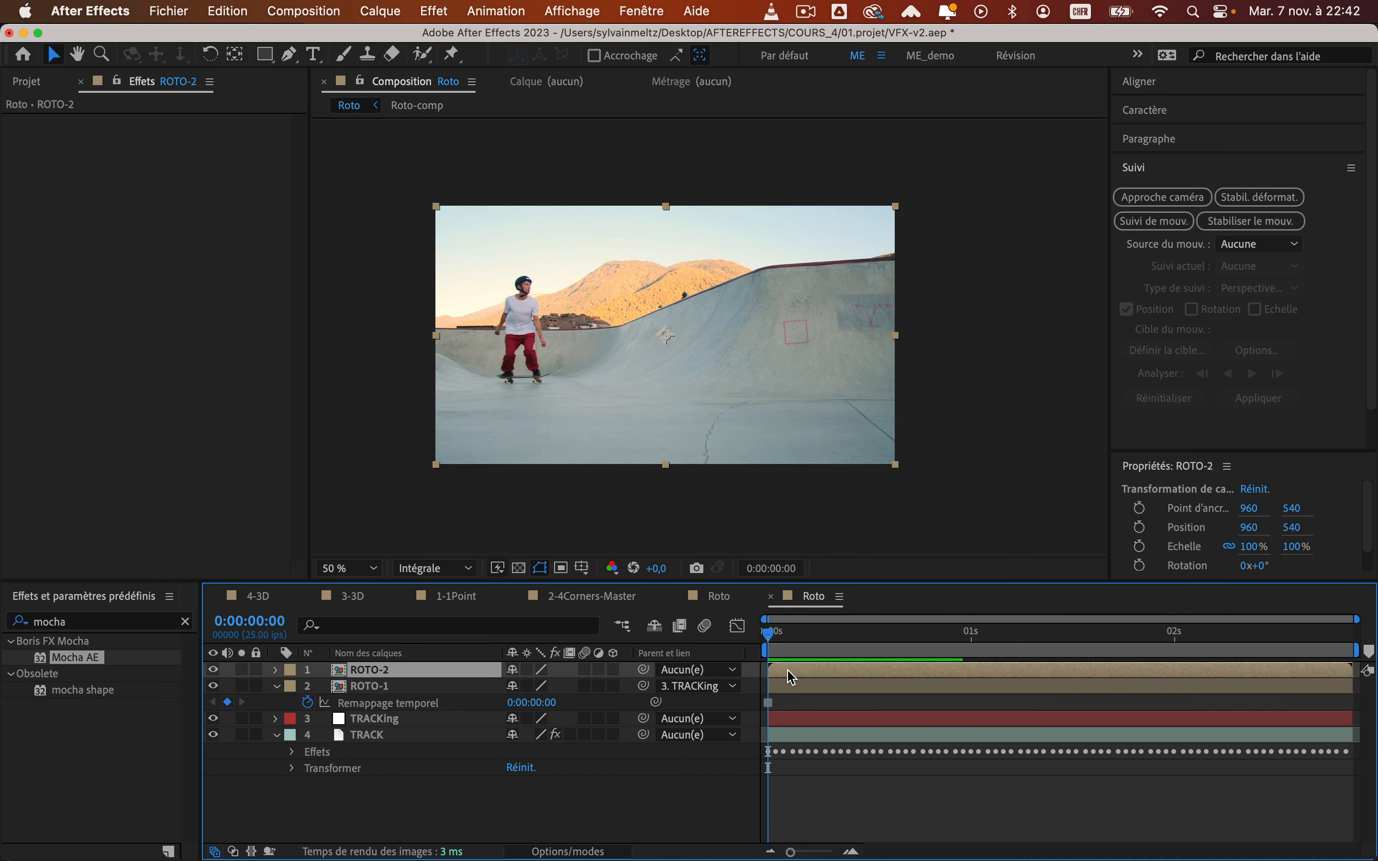
pyautogui.press('super')
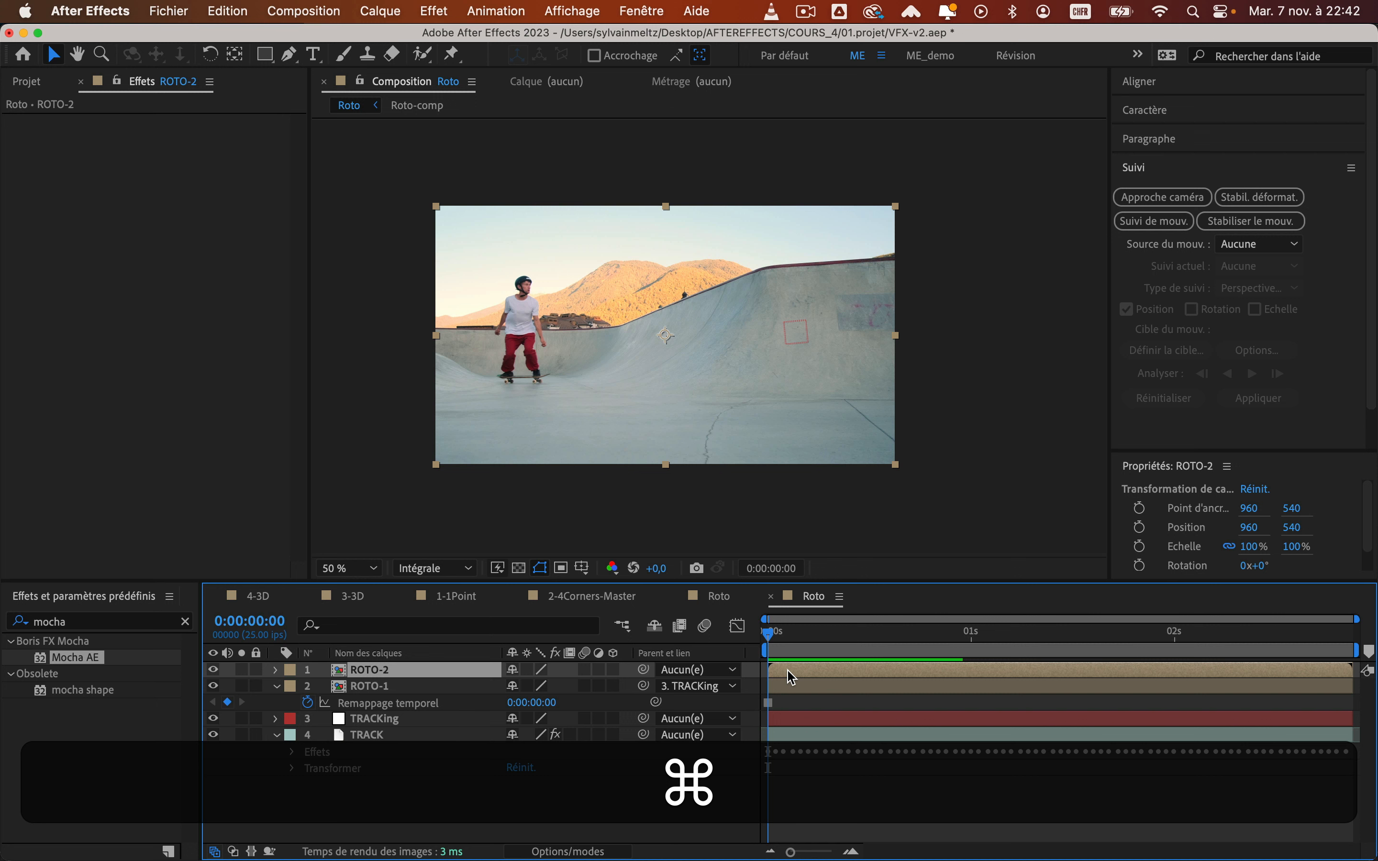
pyautogui.press('super+Right')
pyautogui.press('super+Right')
pyautogui.press('super+Right')
pyautogui.press('super+Right')
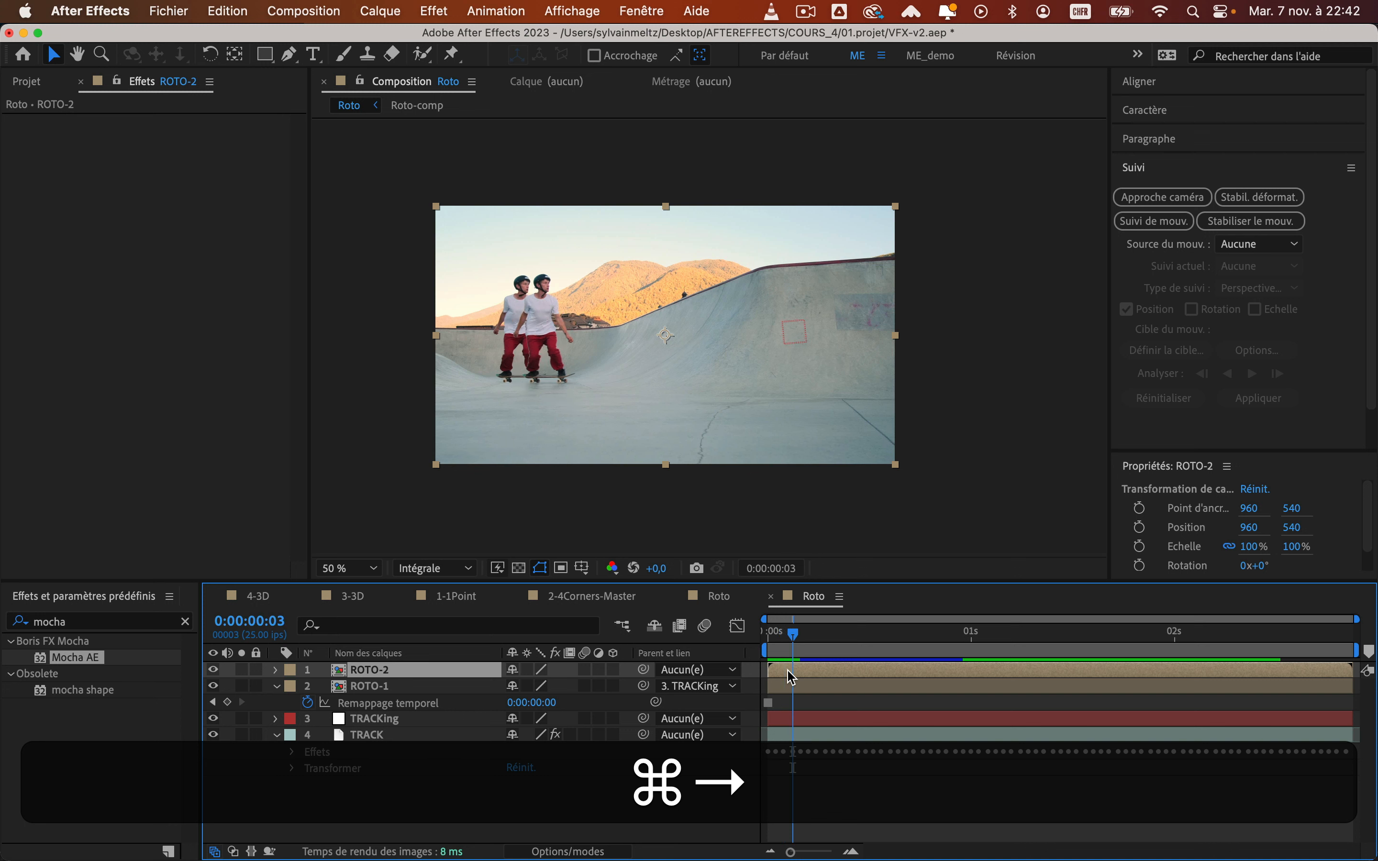
pyautogui.press('super+Right')
pyautogui.press('super+Right')
pyautogui.press('super+Right')
pyautogui.press('super+Right')
pyautogui.press('super+Right')
pyautogui.press('super+Right')
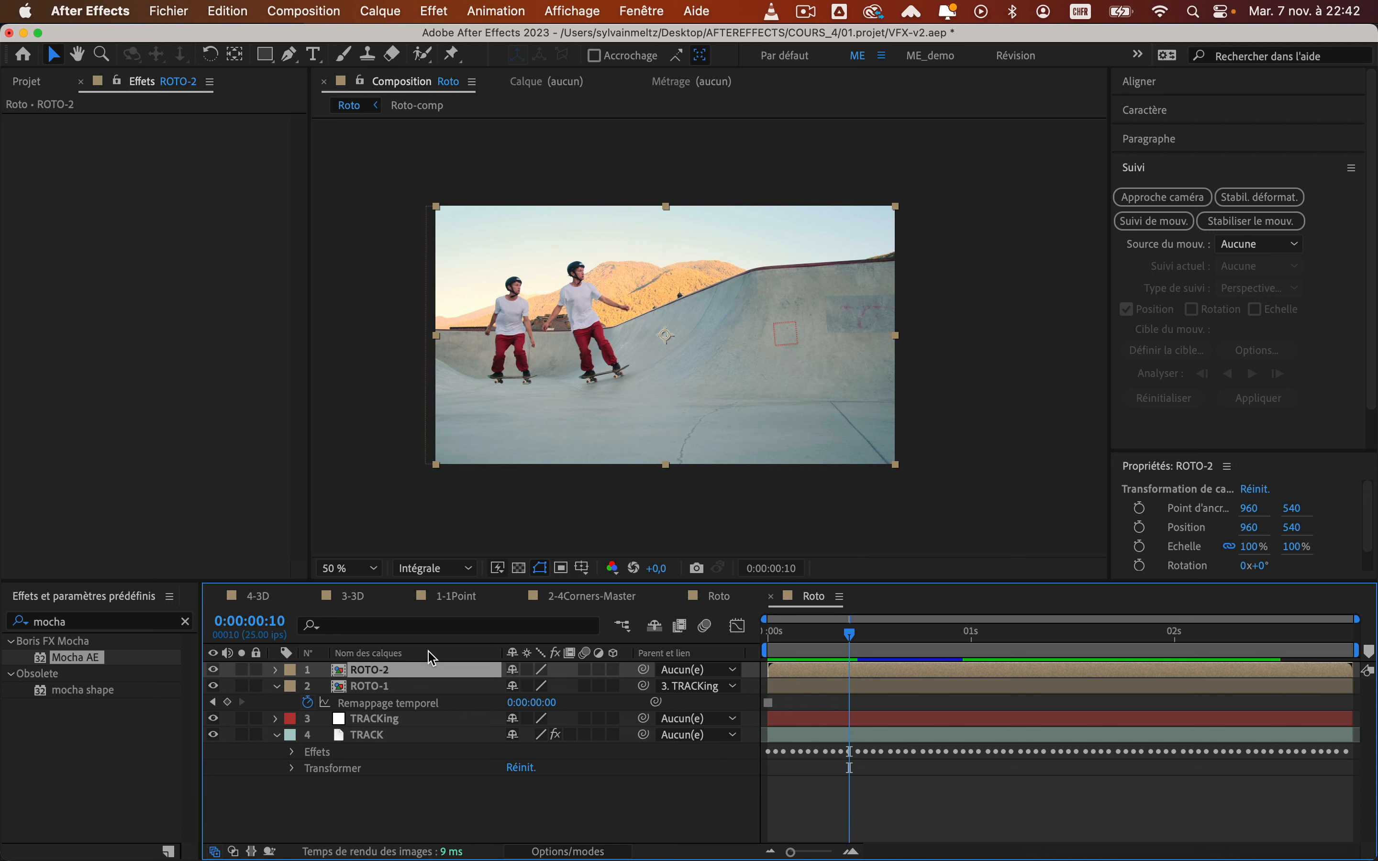
pyautogui.press('super+d')
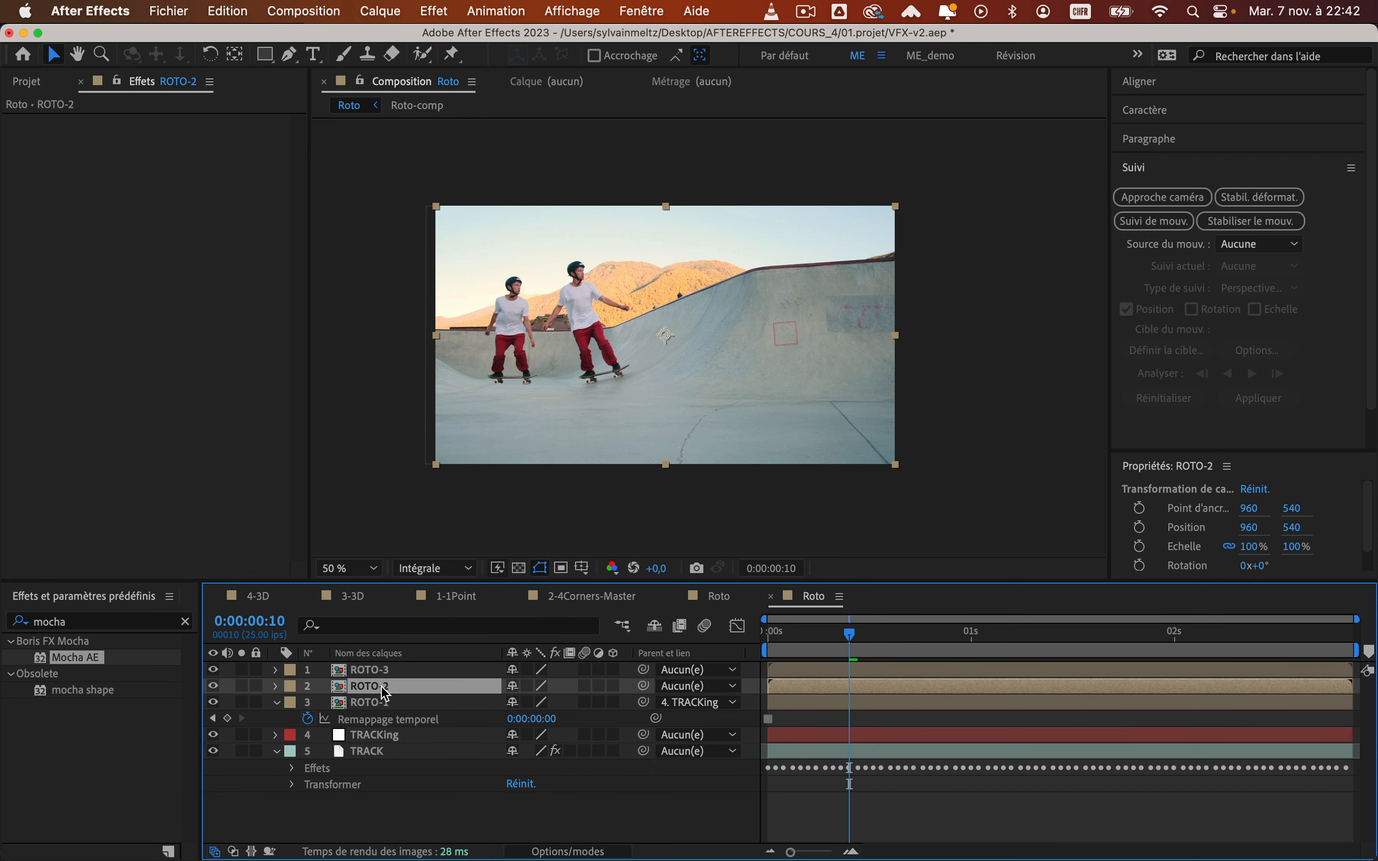
# Freeze the original ROTO-2 layer's image at 0:00:00:10 and parent the layer to the TRACKing null
pyautogui.rightClick(849, 690)
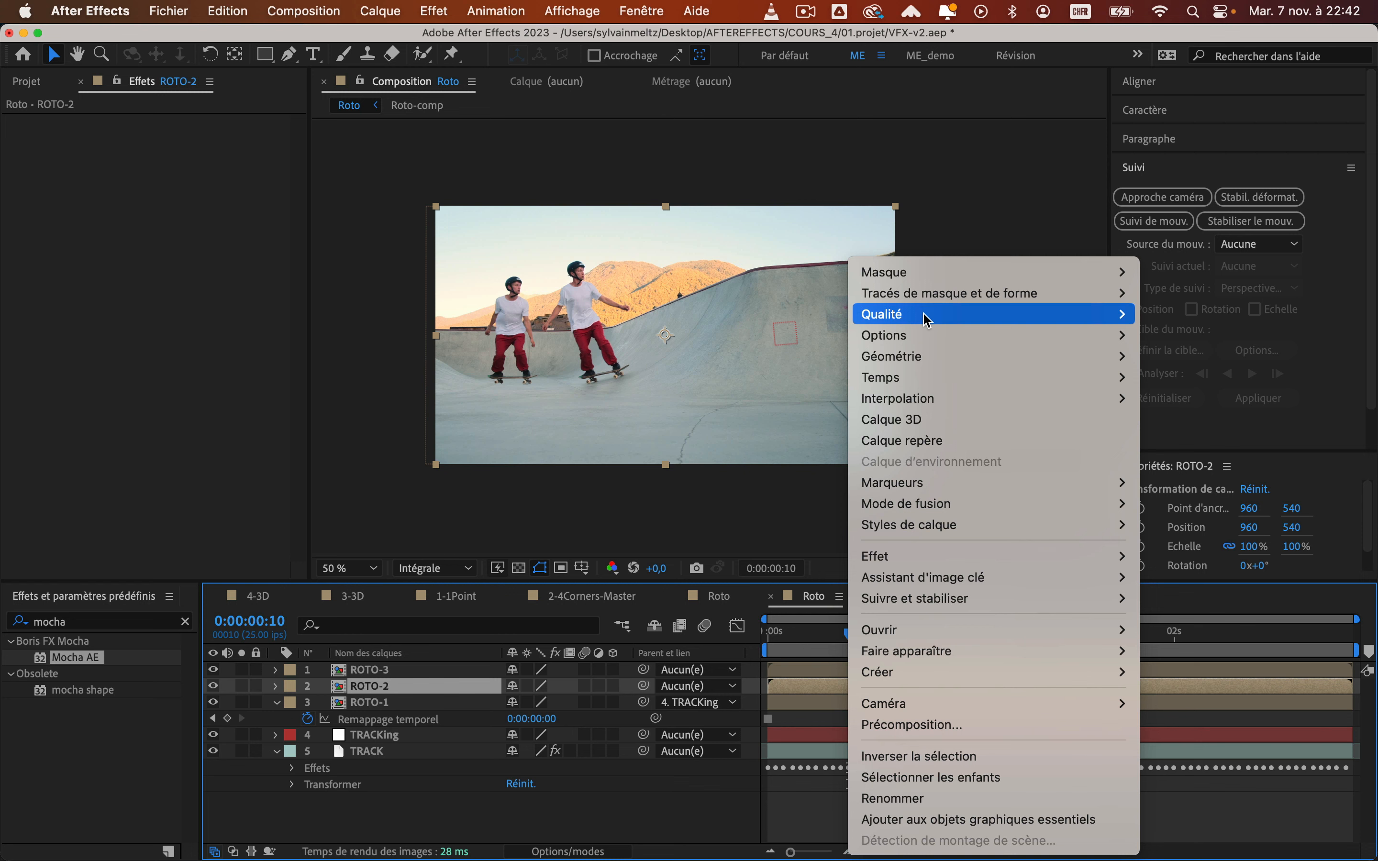
pyautogui.moveTo(927, 319)
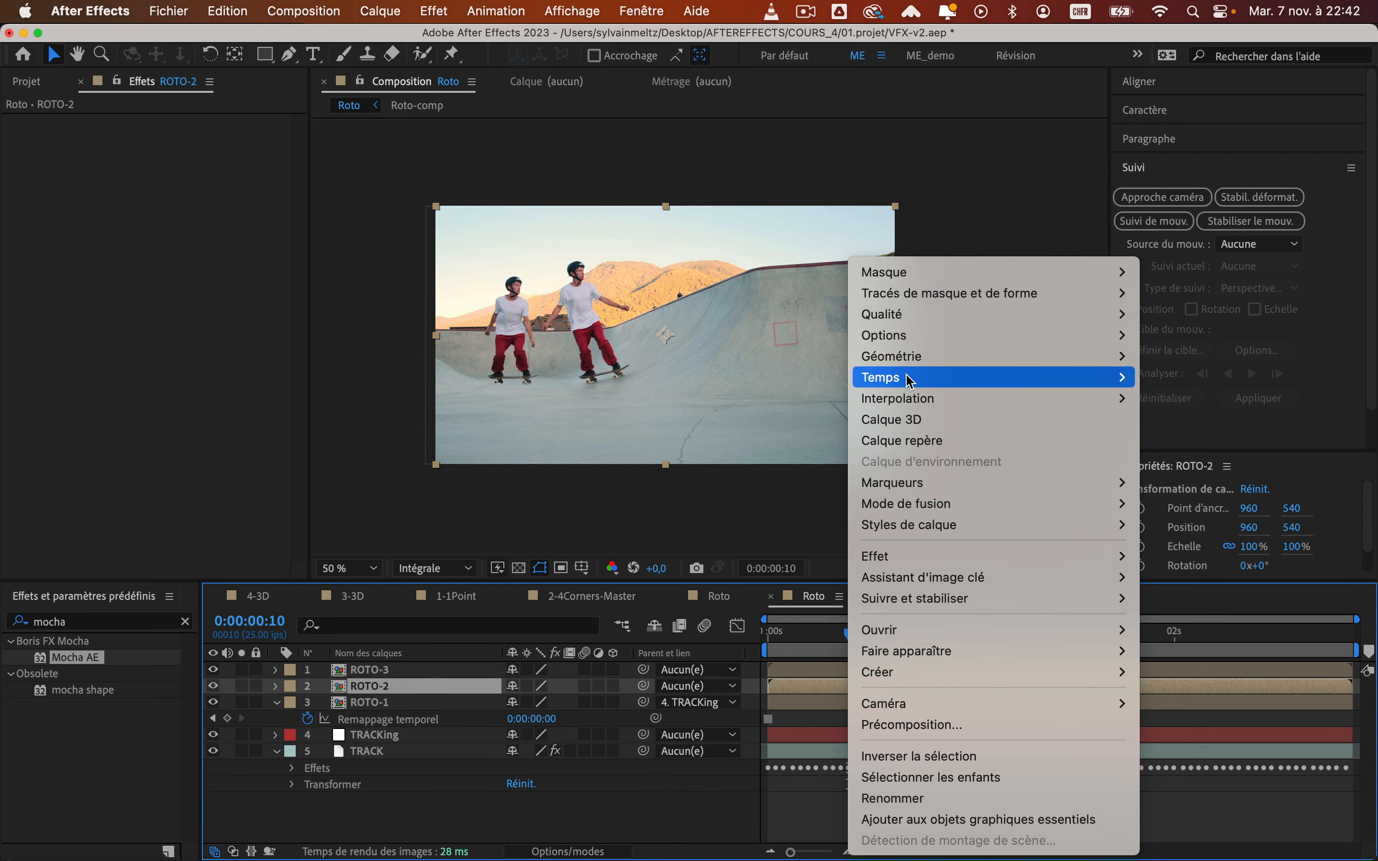
pyautogui.moveTo(899, 377)
pyautogui.click(697, 442)
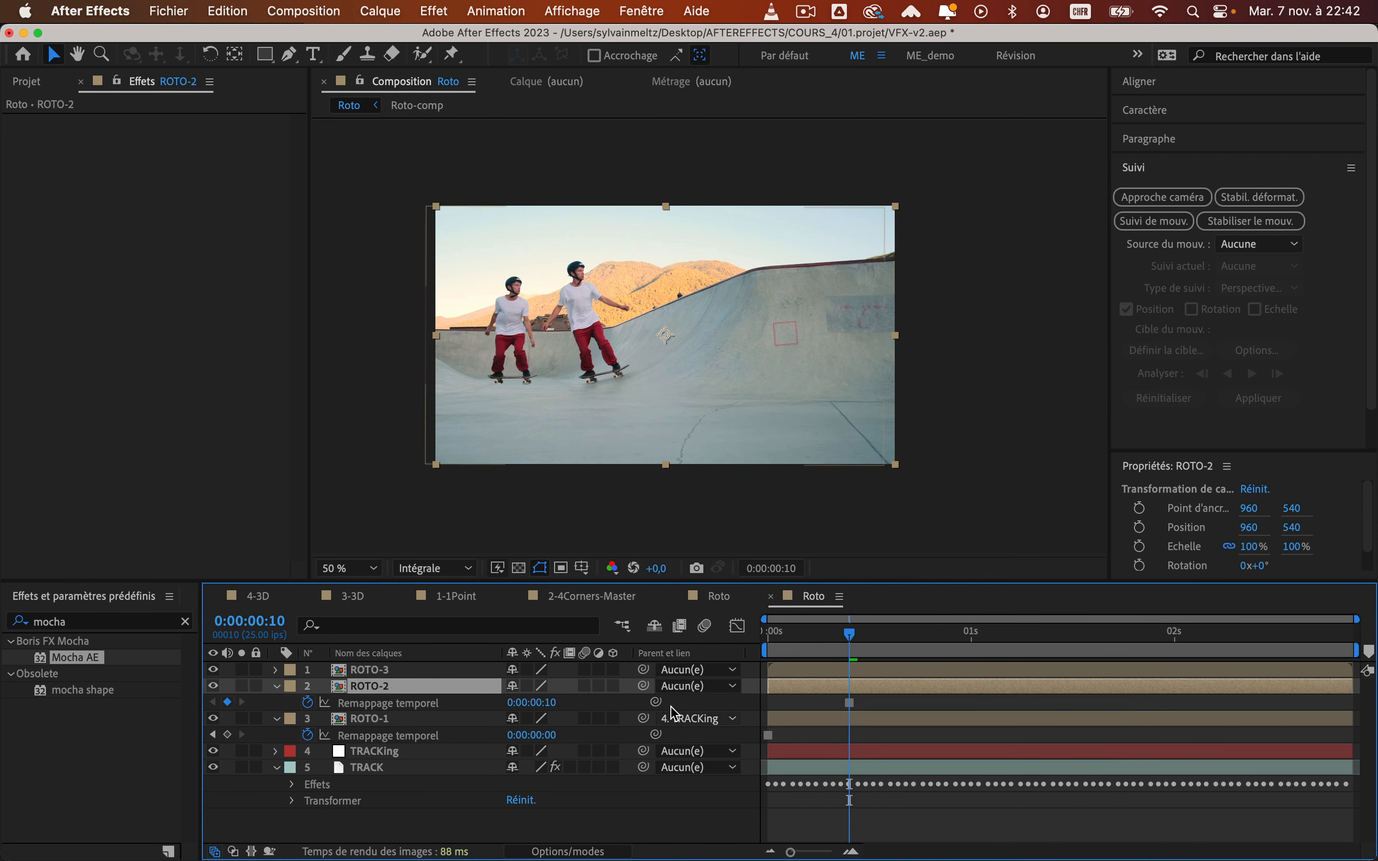
pyautogui.moveTo(643, 685); pyautogui.dragTo(361, 754)
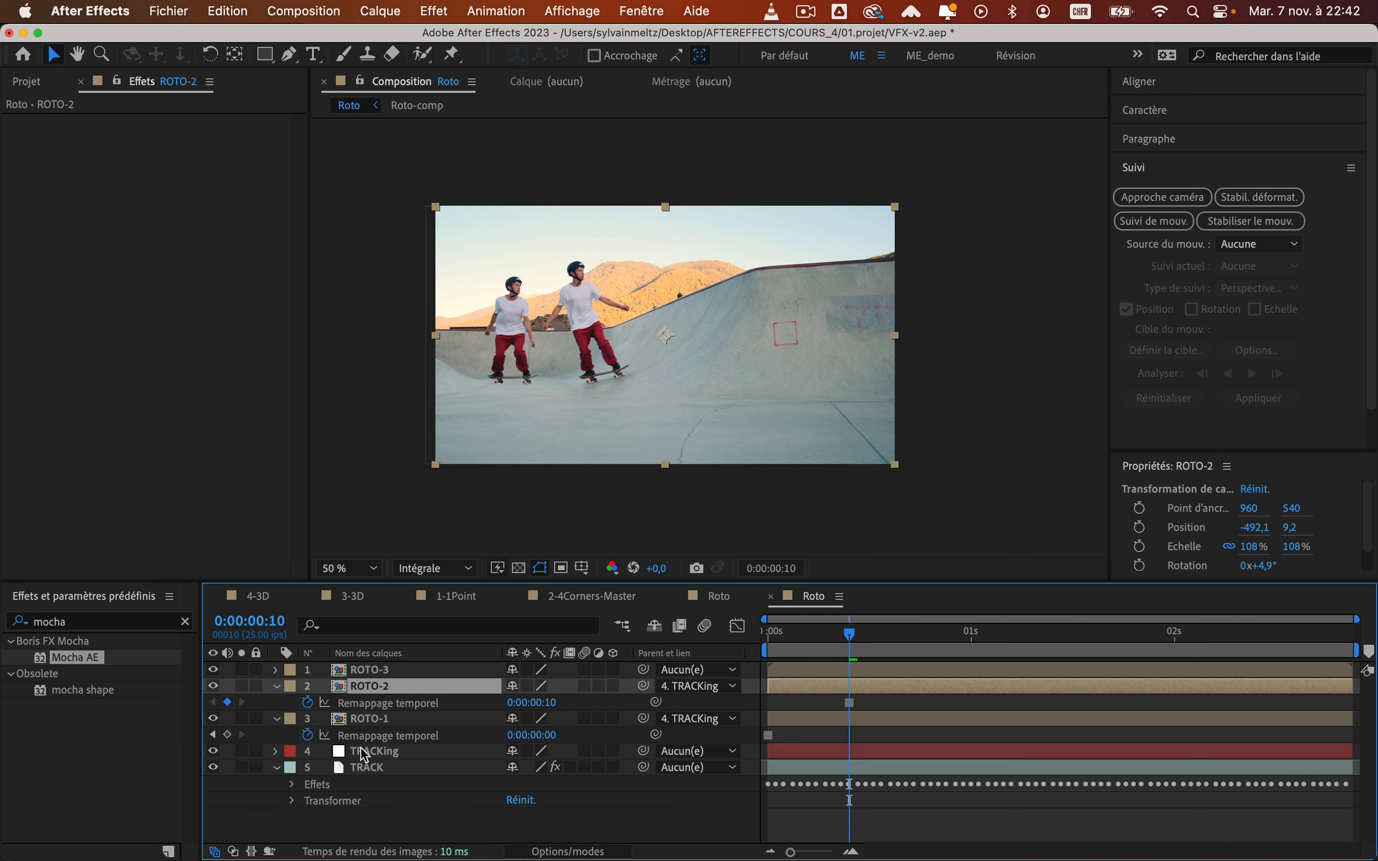
# Advance ten frames to 0:00:00:20 and duplicate the ROTO-3 layer
pyautogui.press('super')
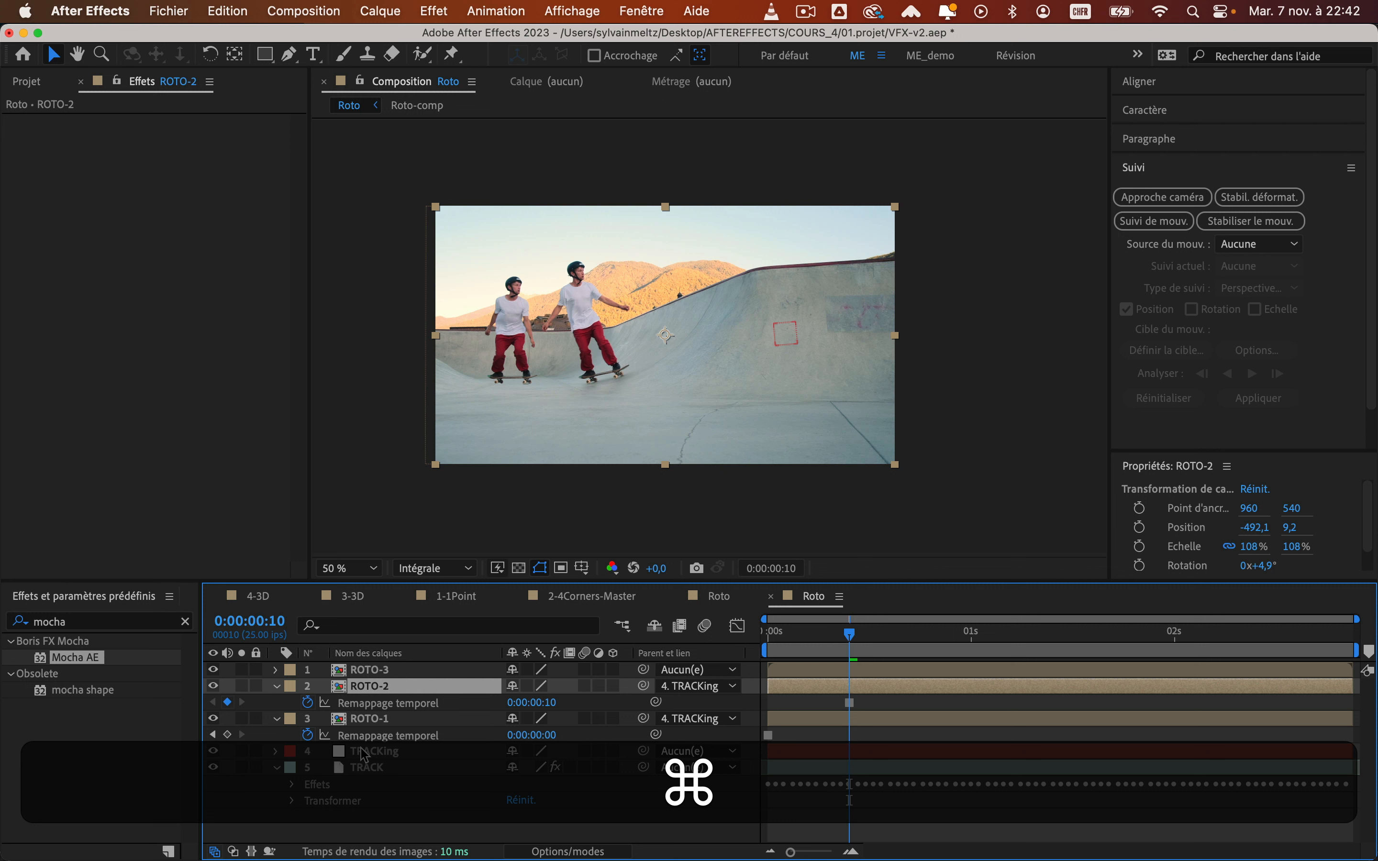
pyautogui.press('shift')
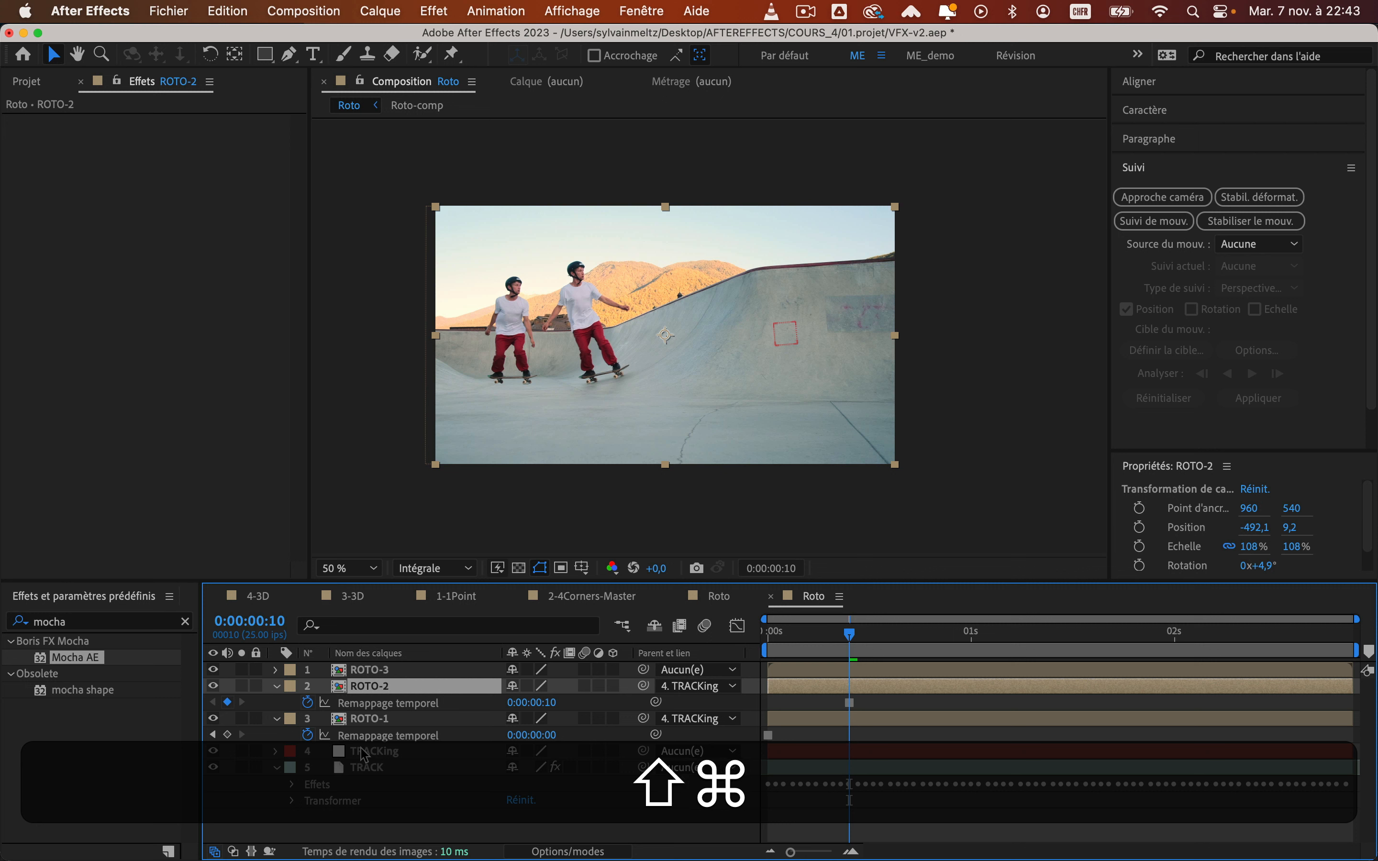
pyautogui.press('shift+super+Right')
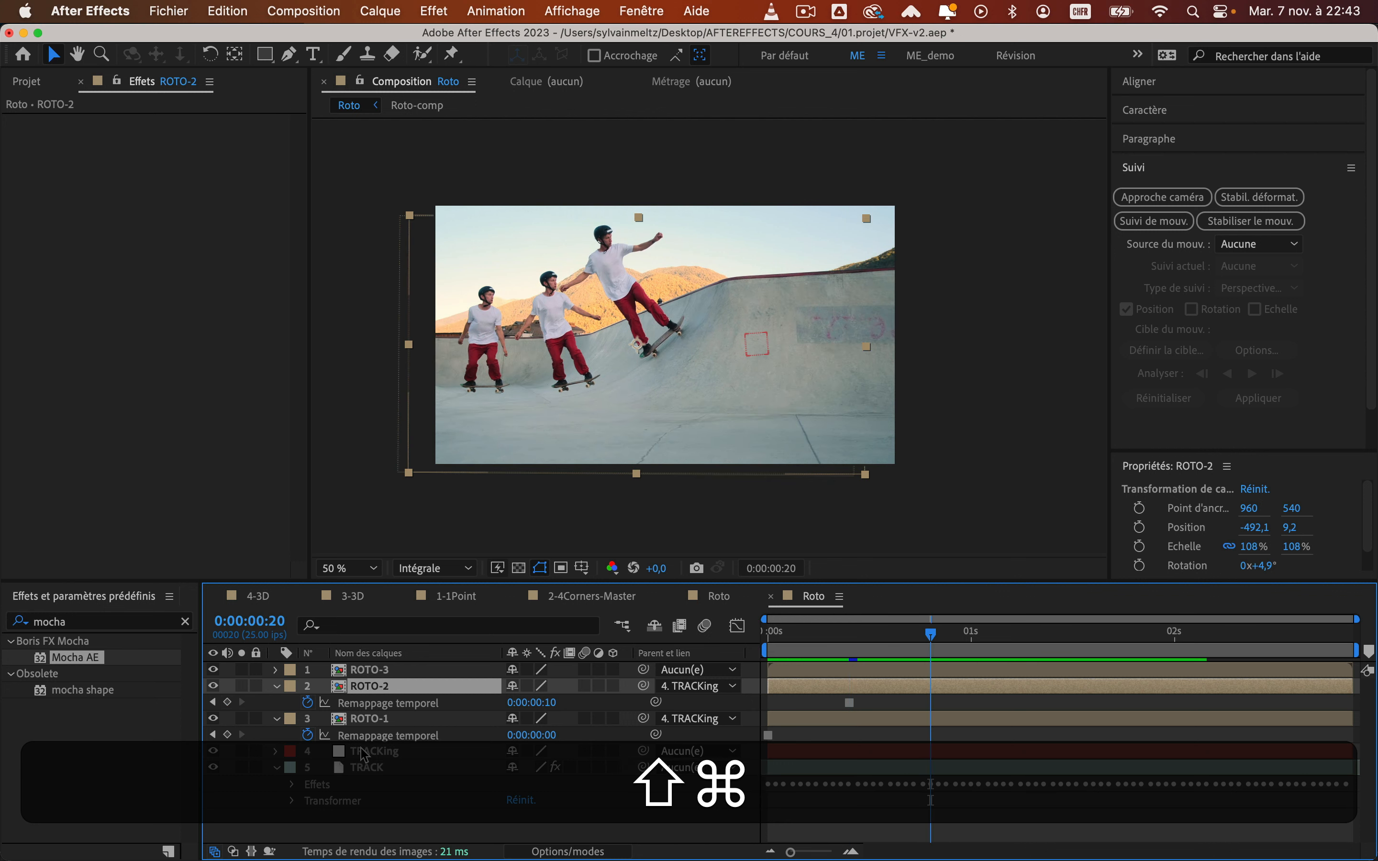
pyautogui.click(398, 670)
pyautogui.press('super')
pyautogui.press('super+d')
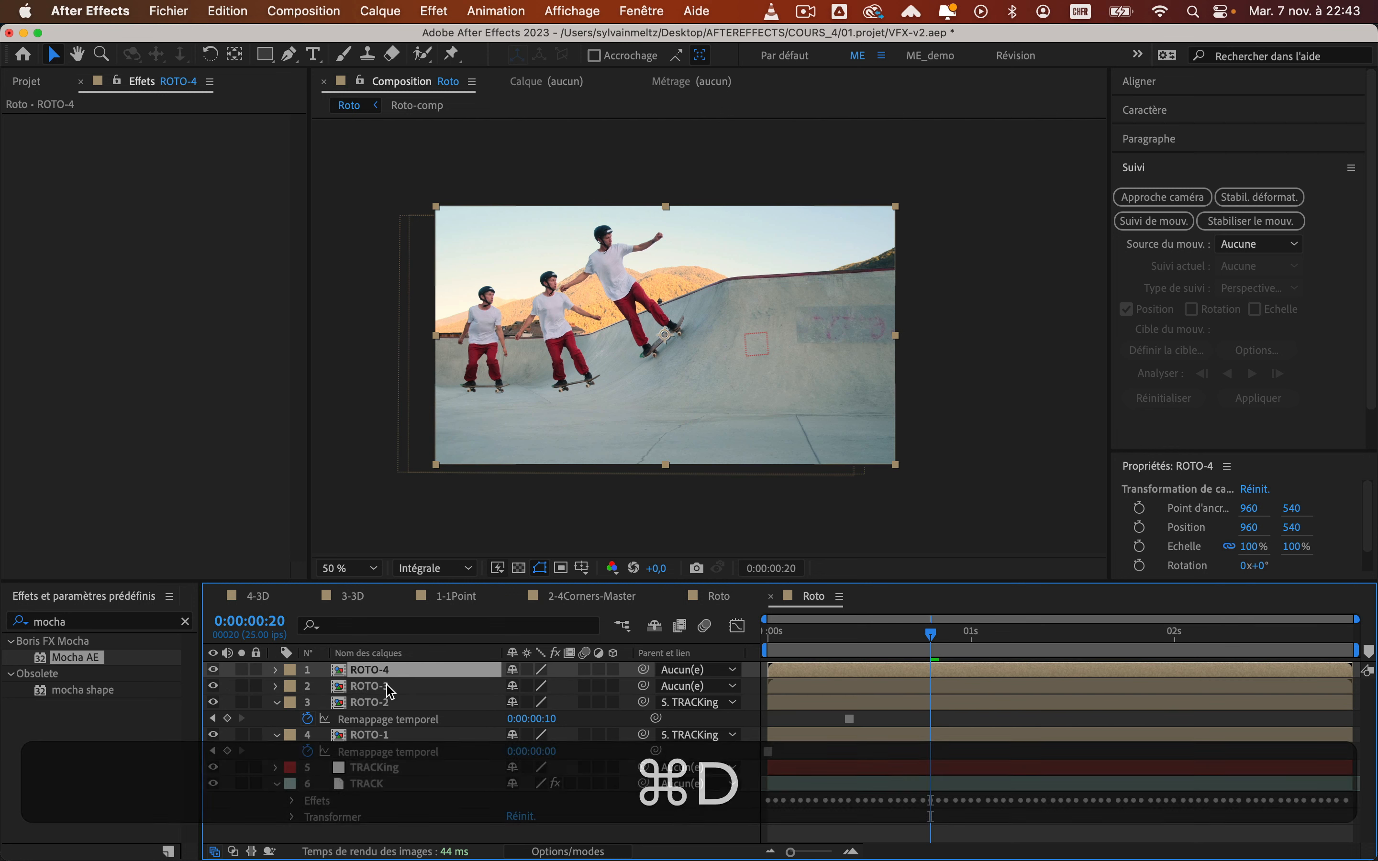
# Freeze the original ROTO-3 layer's image at 0:00:00:20 and parent it to the TRACKing null
pyautogui.rightClick(940, 690)
pyautogui.moveTo(1025, 368)
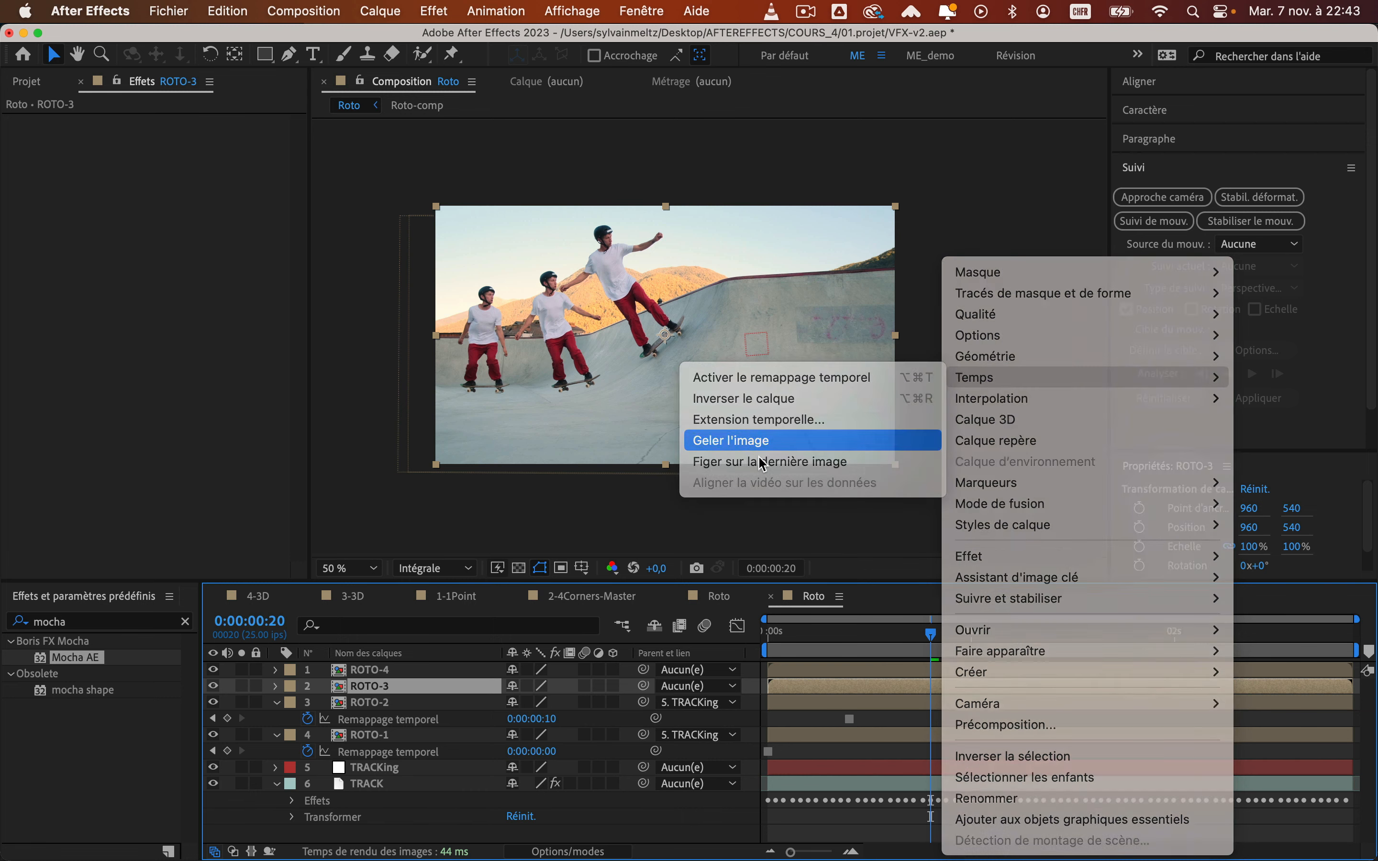
pyautogui.click(706, 443)
pyautogui.moveTo(645, 687); pyautogui.dragTo(353, 784)
# Advance ten frames to 0:00:01:05 and duplicate the ROTO-4 layer
pyautogui.press('shift+super+Right')
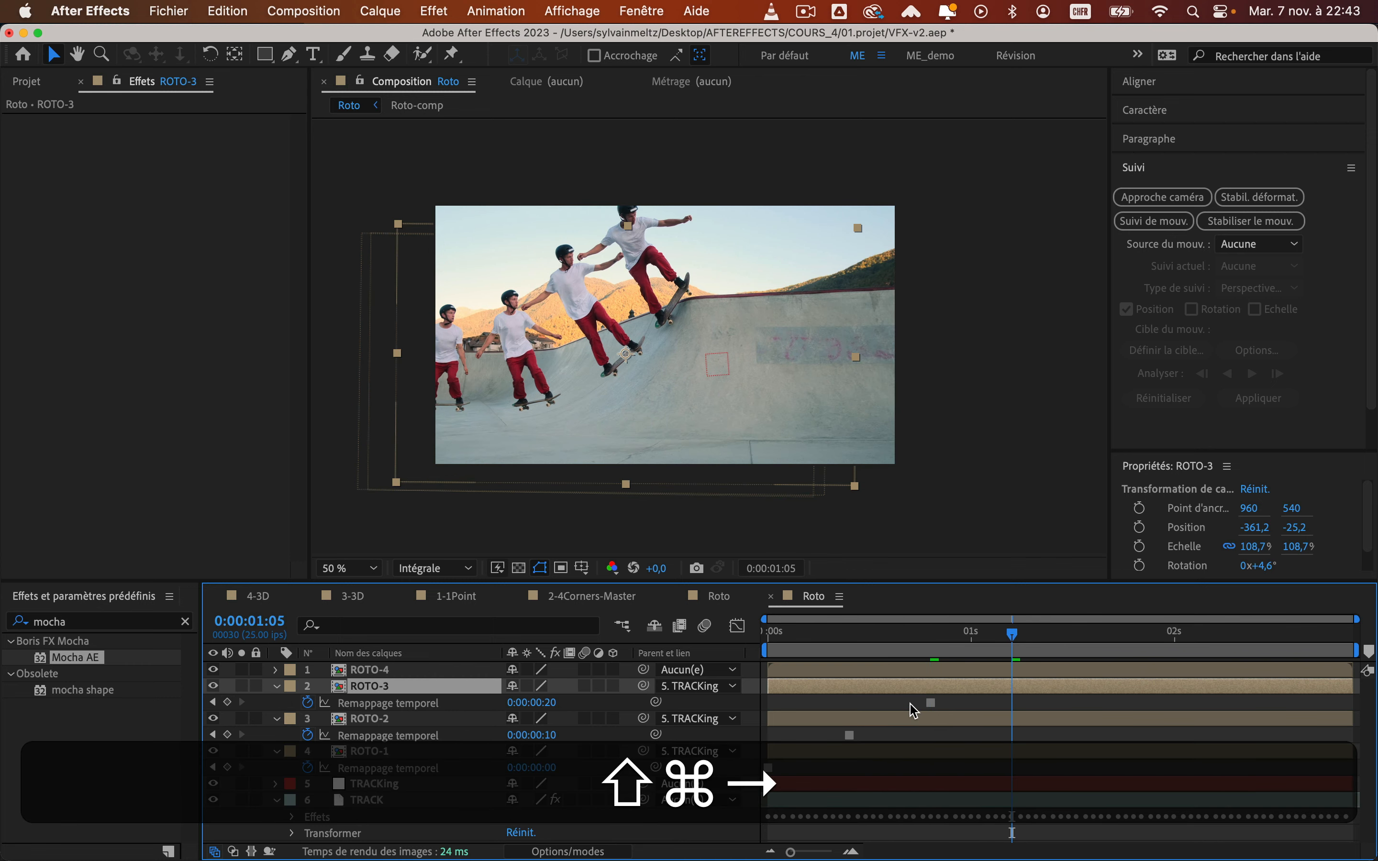
pyautogui.click(424, 672)
pyautogui.press('super+d')
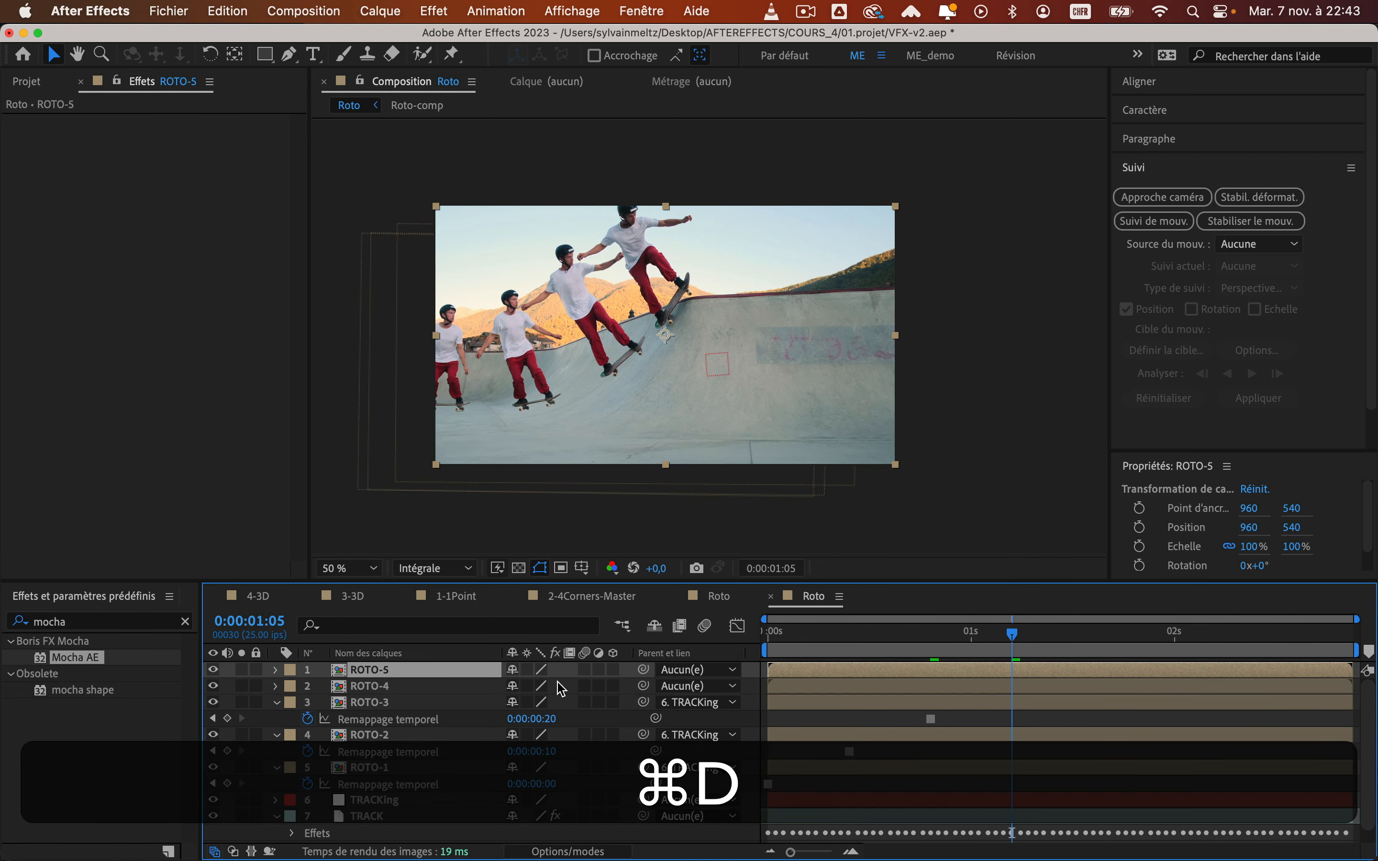
# Freeze the original ROTO-4 layer's image at 0:00:01:05 and parent it to the TRACKing null
pyautogui.click(530, 689)
pyautogui.rightClick(1024, 693)
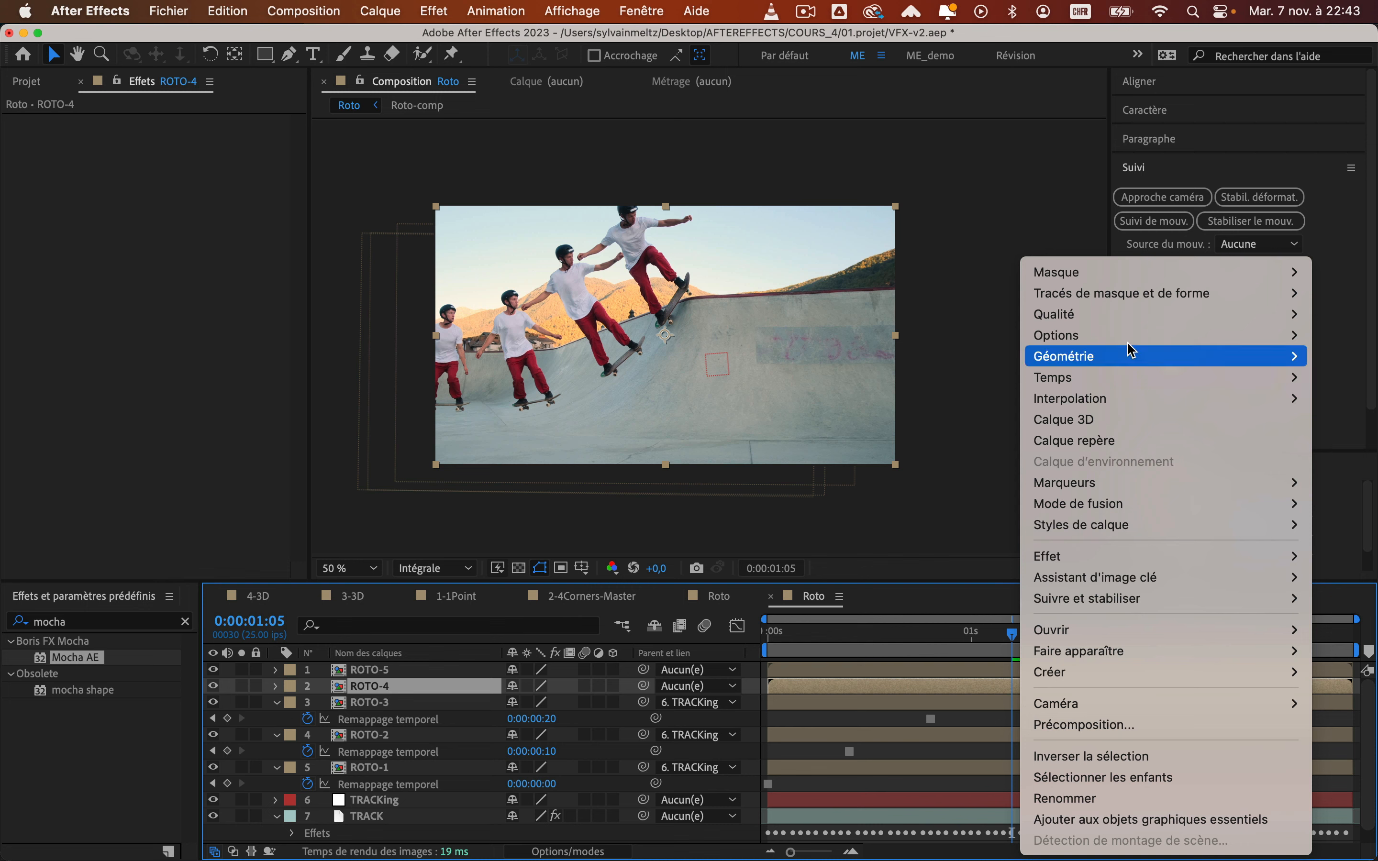
pyautogui.moveTo(1053, 377)
pyautogui.click(842, 440)
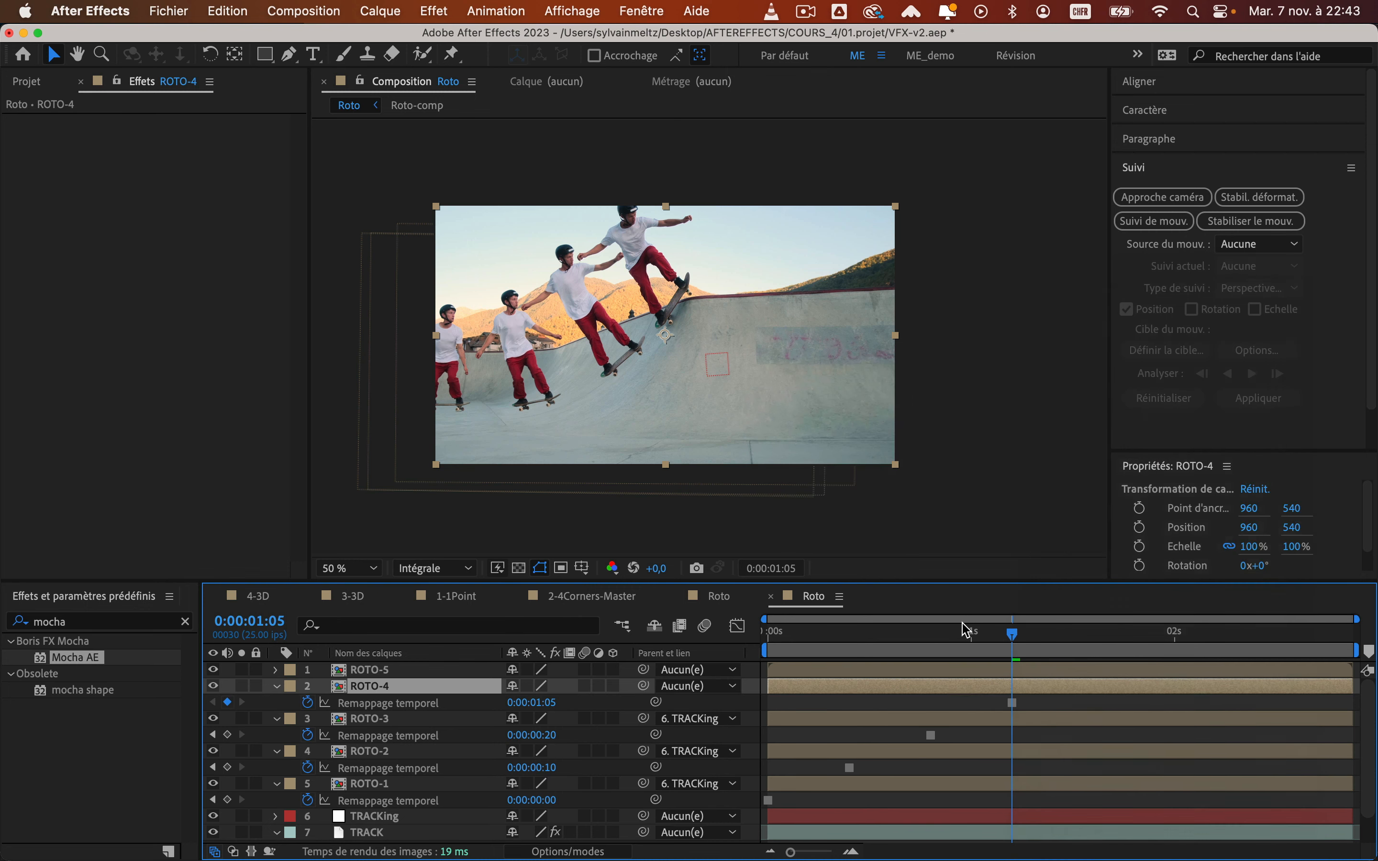
pyautogui.moveTo(644, 685); pyautogui.dragTo(368, 816)
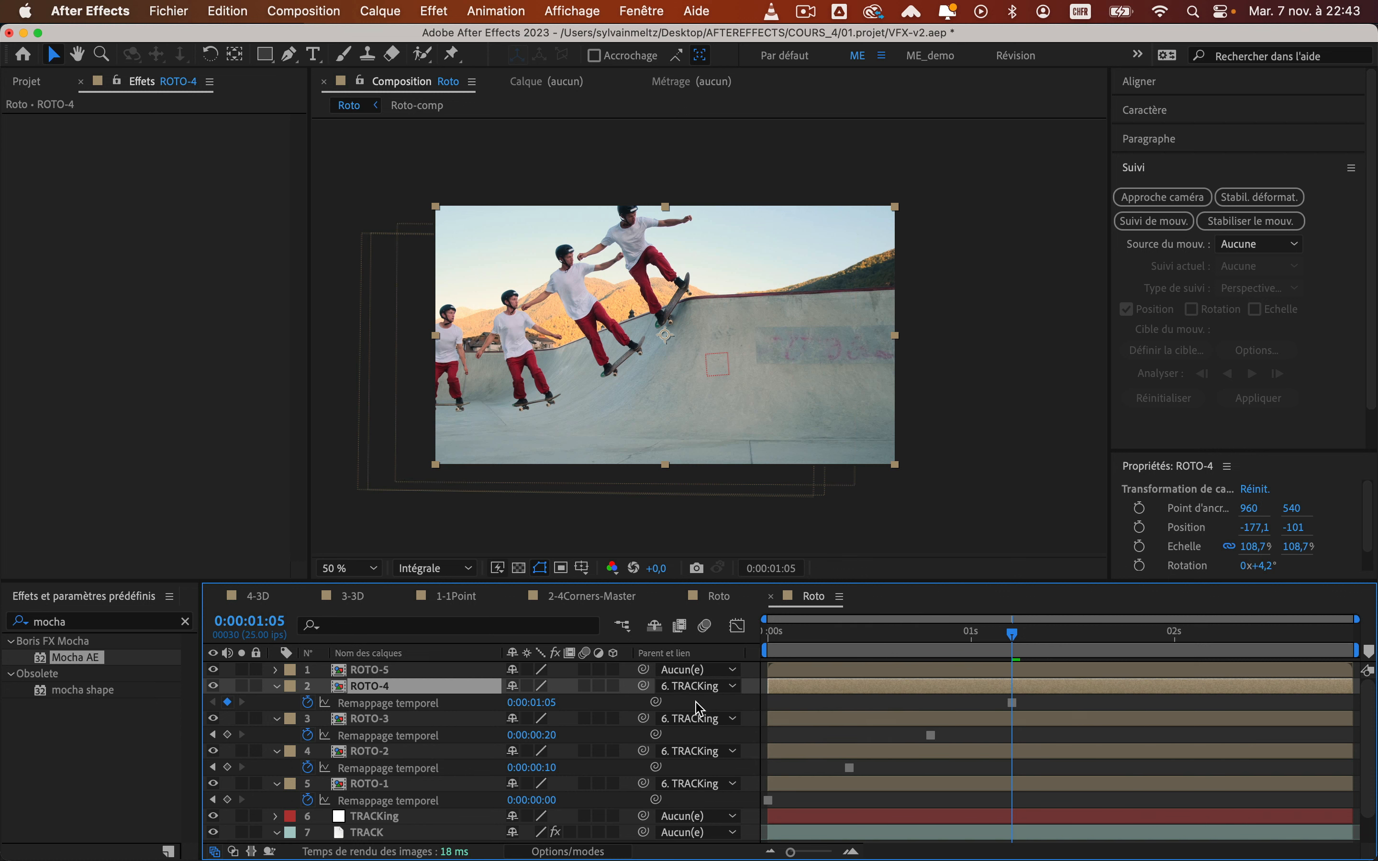
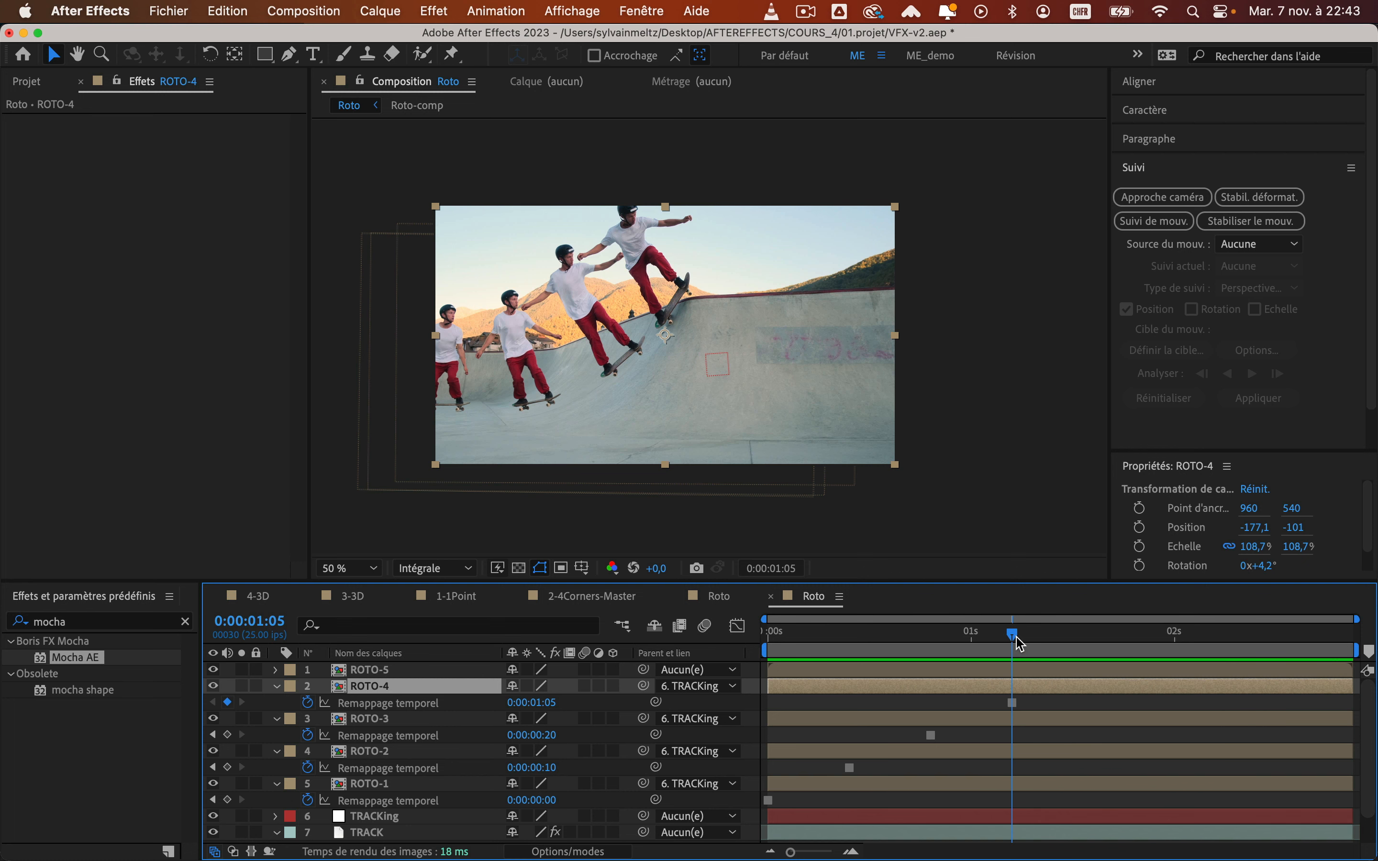
# Advance ten frames to 0:00:01:15 and duplicate the ROTO-5 layer
pyautogui.click(436, 669)
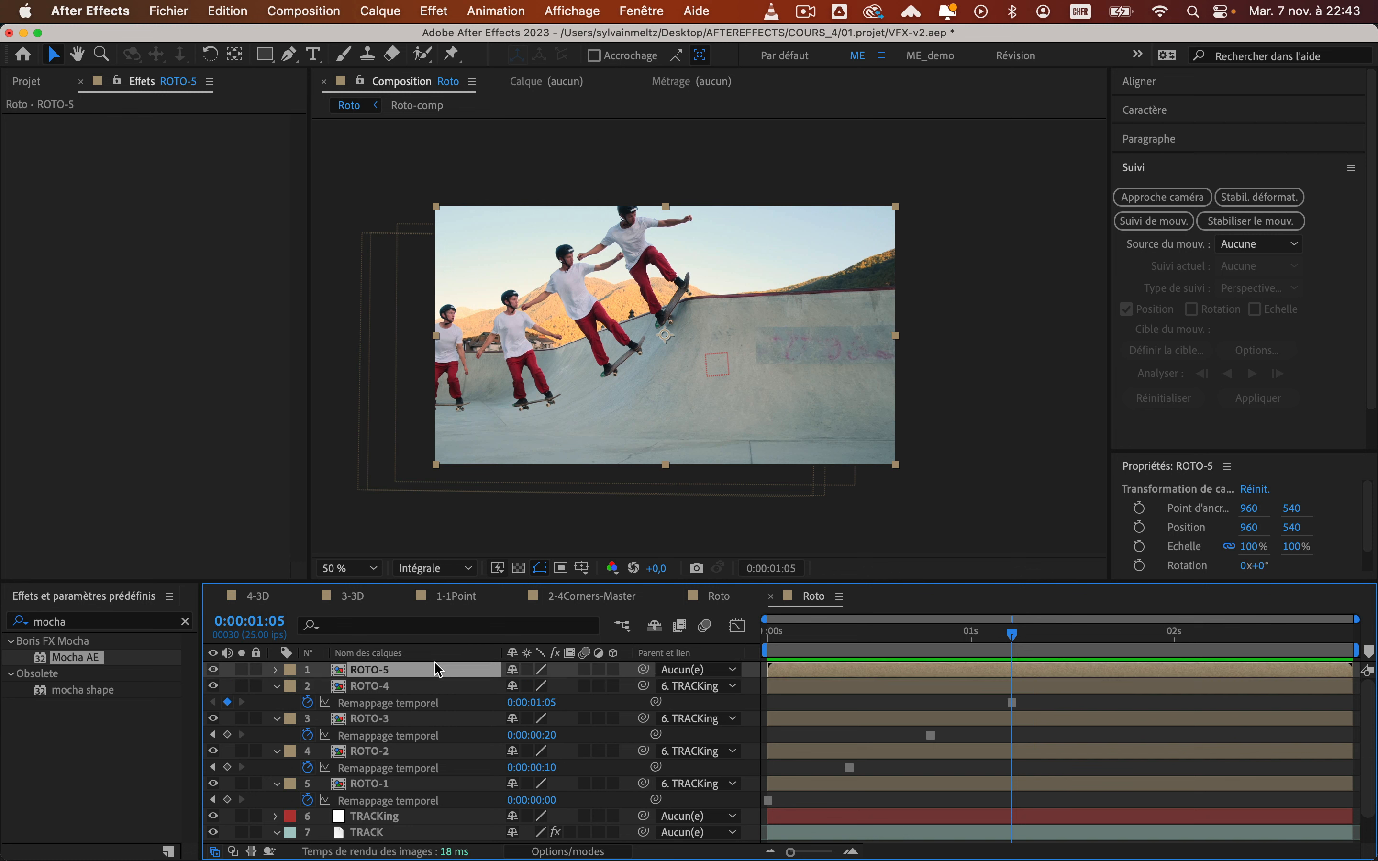
pyautogui.press('shift+super+Right')
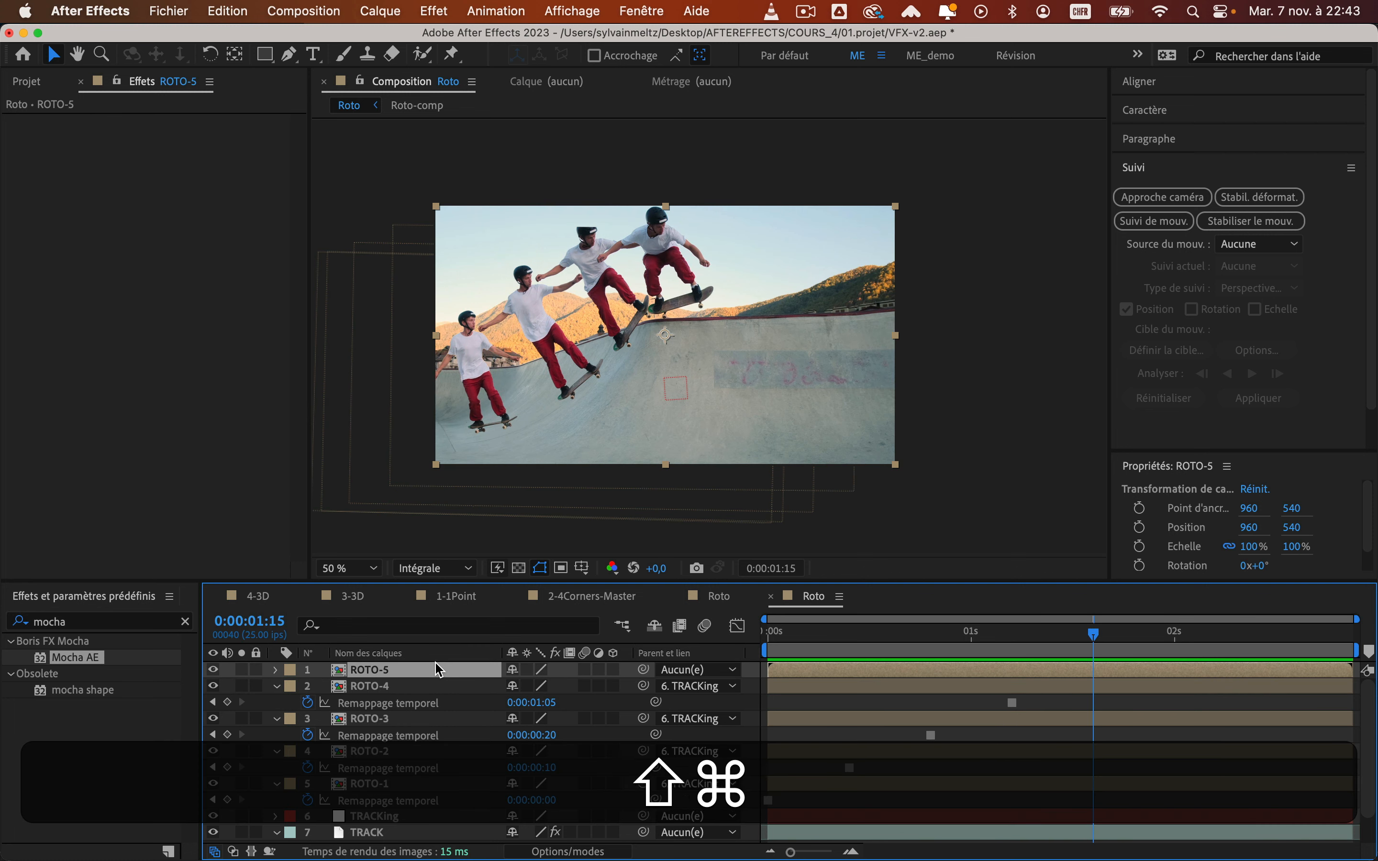
pyautogui.press('super+d')
# Freeze the original ROTO-5 layer's image at 0:00:01:15 and parent it to the TRACKing null
pyautogui.click(946, 684)
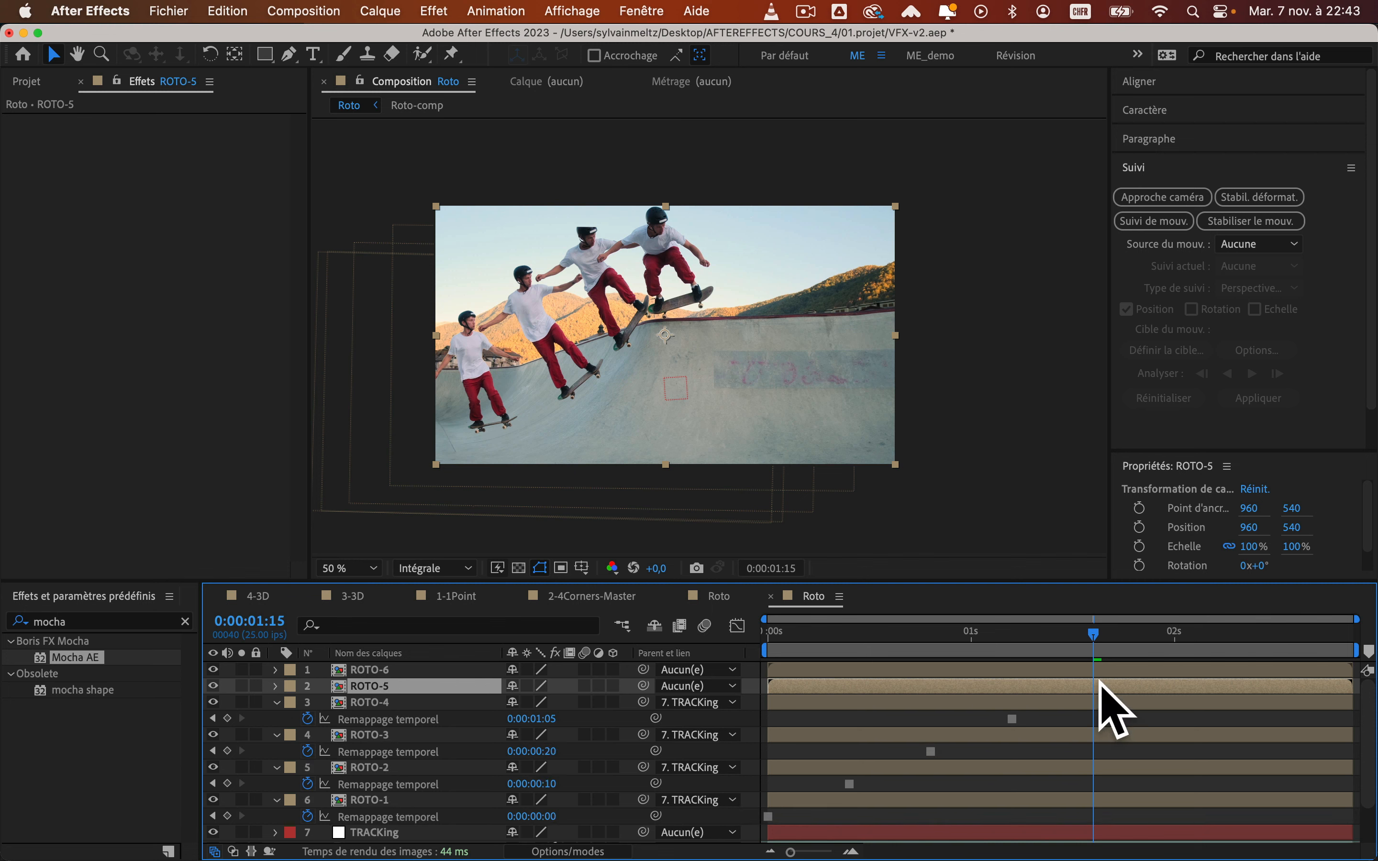
pyautogui.rightClick(1099, 685)
pyautogui.moveTo(968, 377)
pyautogui.click(1174, 442)
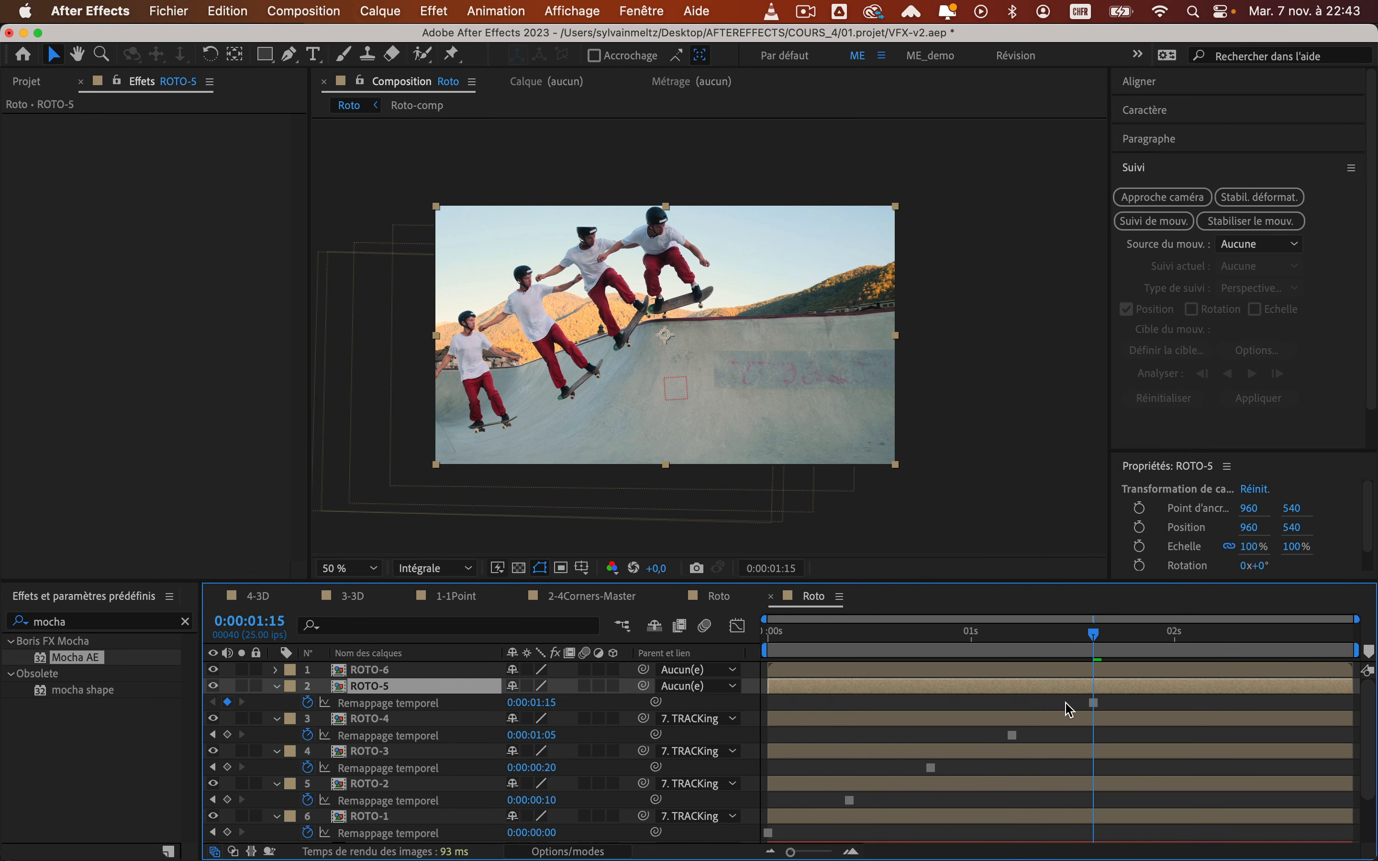
pyautogui.moveTo(644, 689); pyautogui.dragTo(359, 830)
# Move the TRACKing null to the top of the layer stack, above all the ROTO layers
pyautogui.scroll(-1, 341, 808)
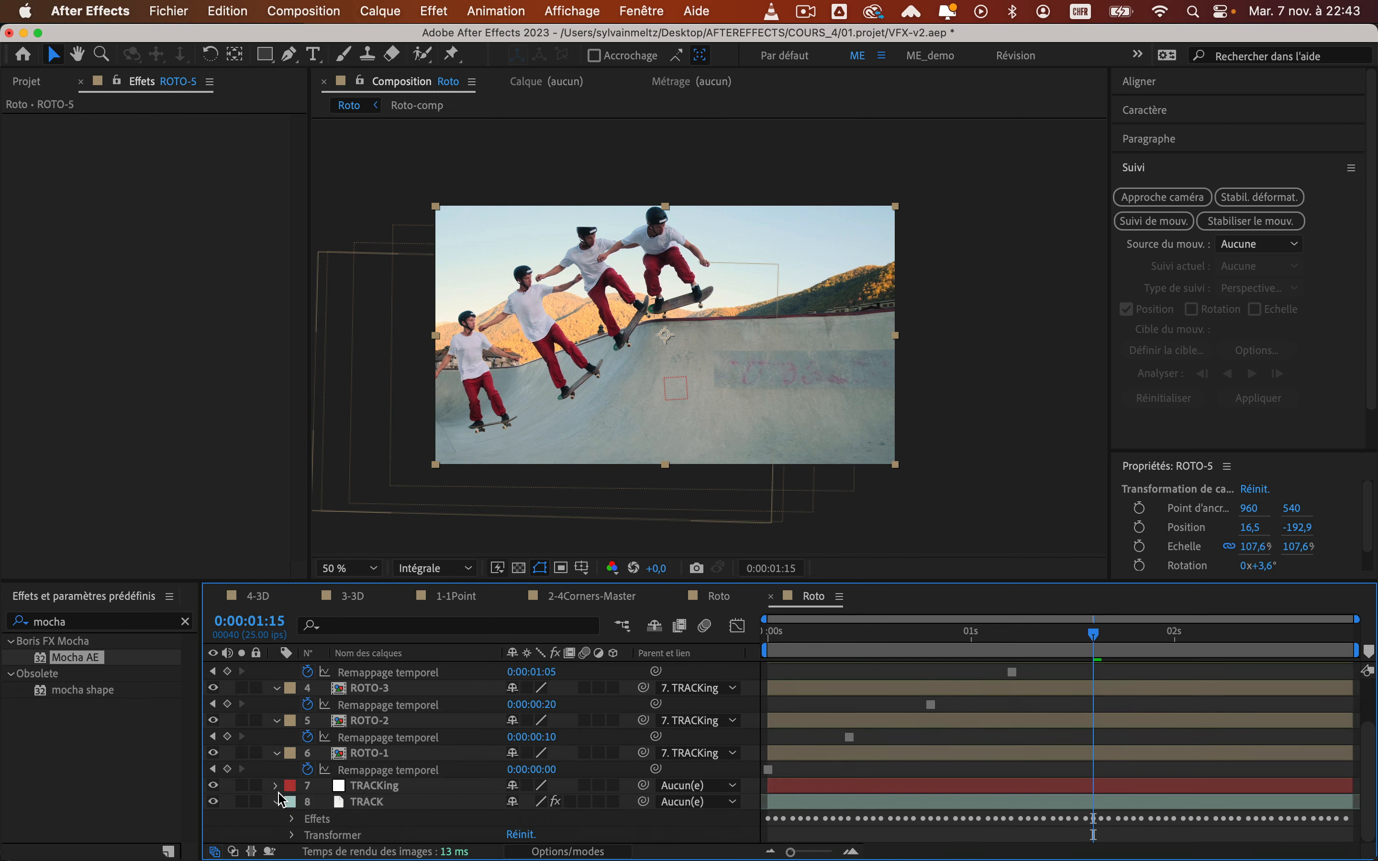
pyautogui.moveTo(387, 817); pyautogui.dragTo(395, 669)
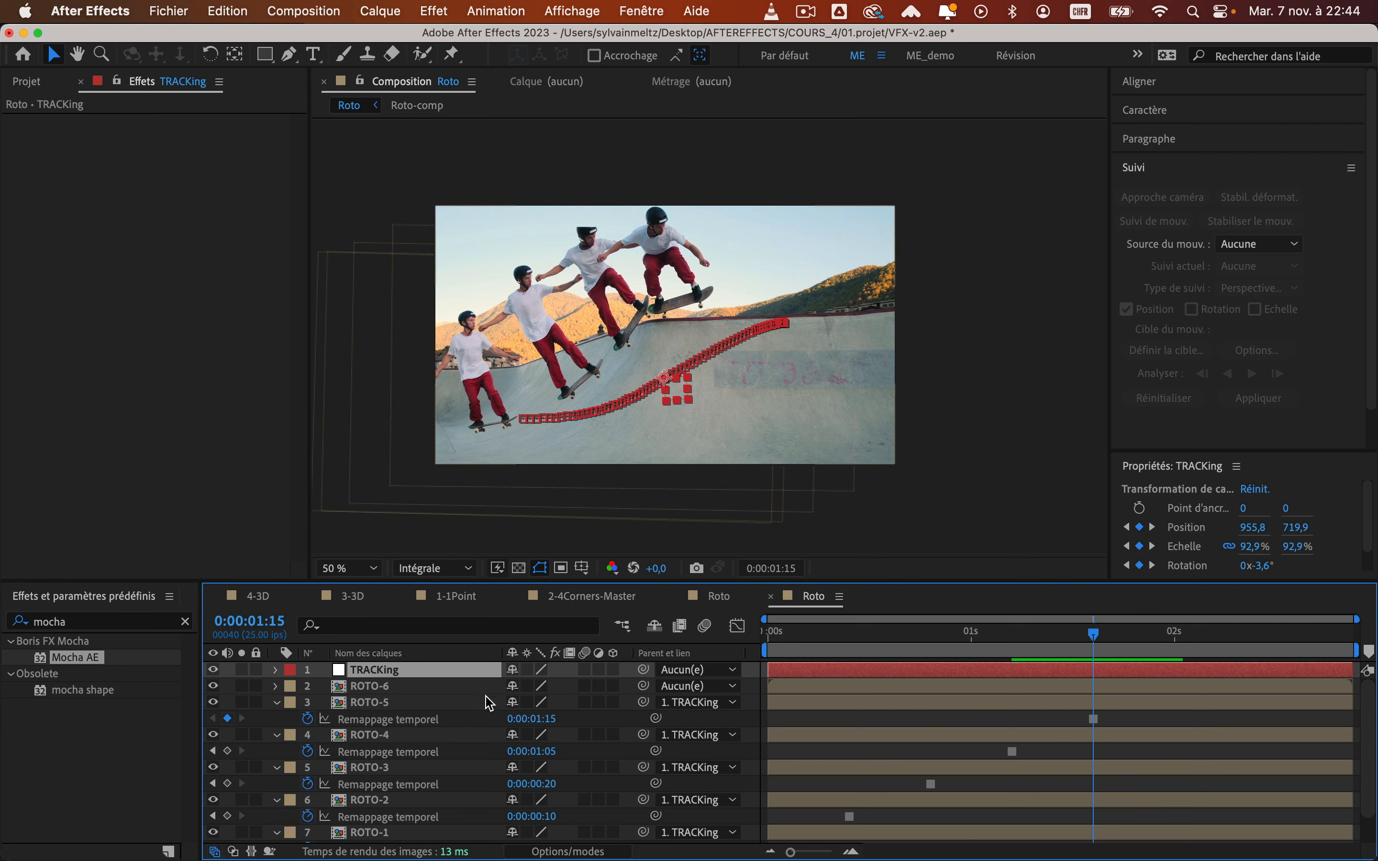
# Advance ten frames to 0:00:02:00 and duplicate the ROTO-6 layer
pyautogui.click(432, 687)
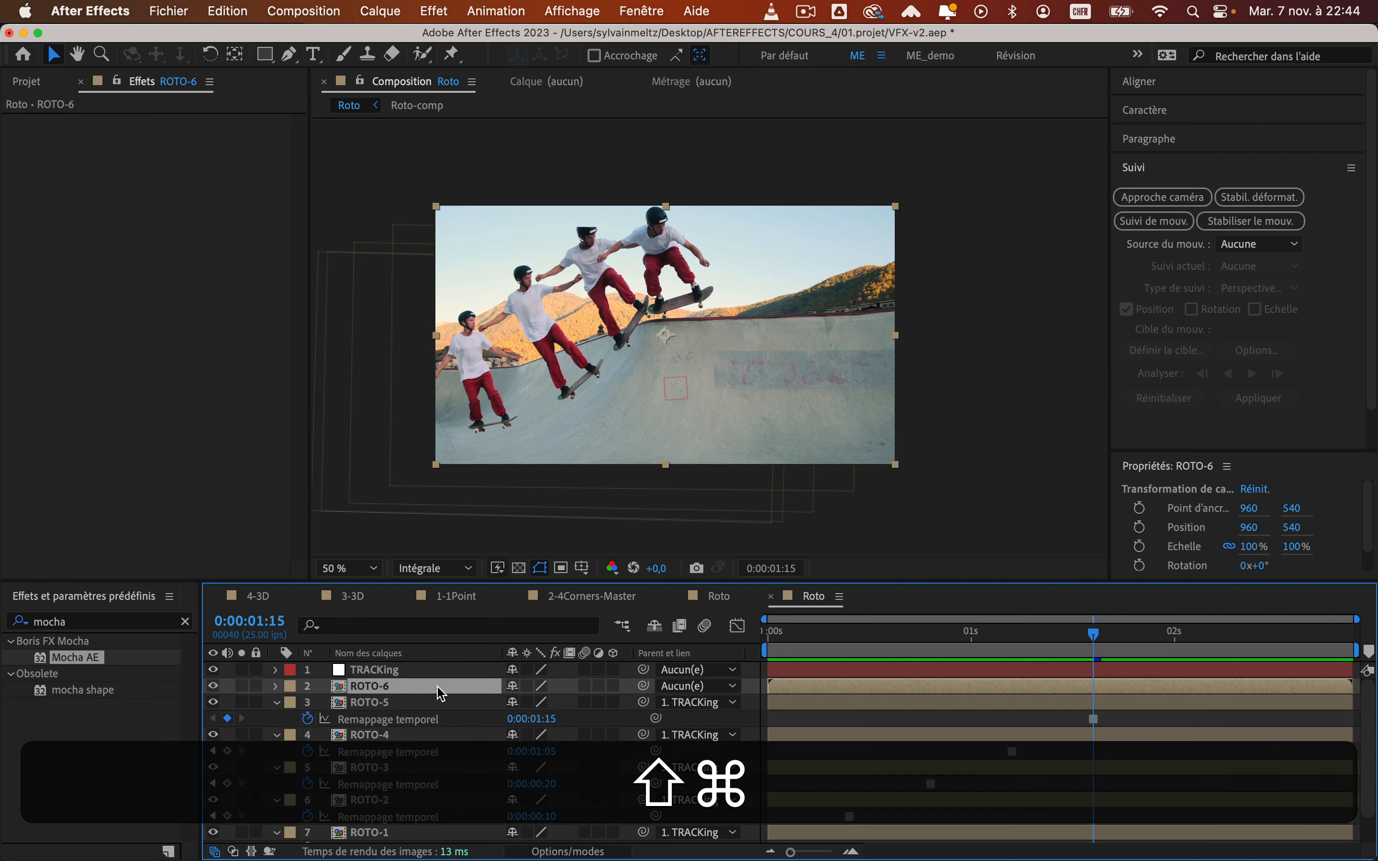
pyautogui.press('super+shift+Right')
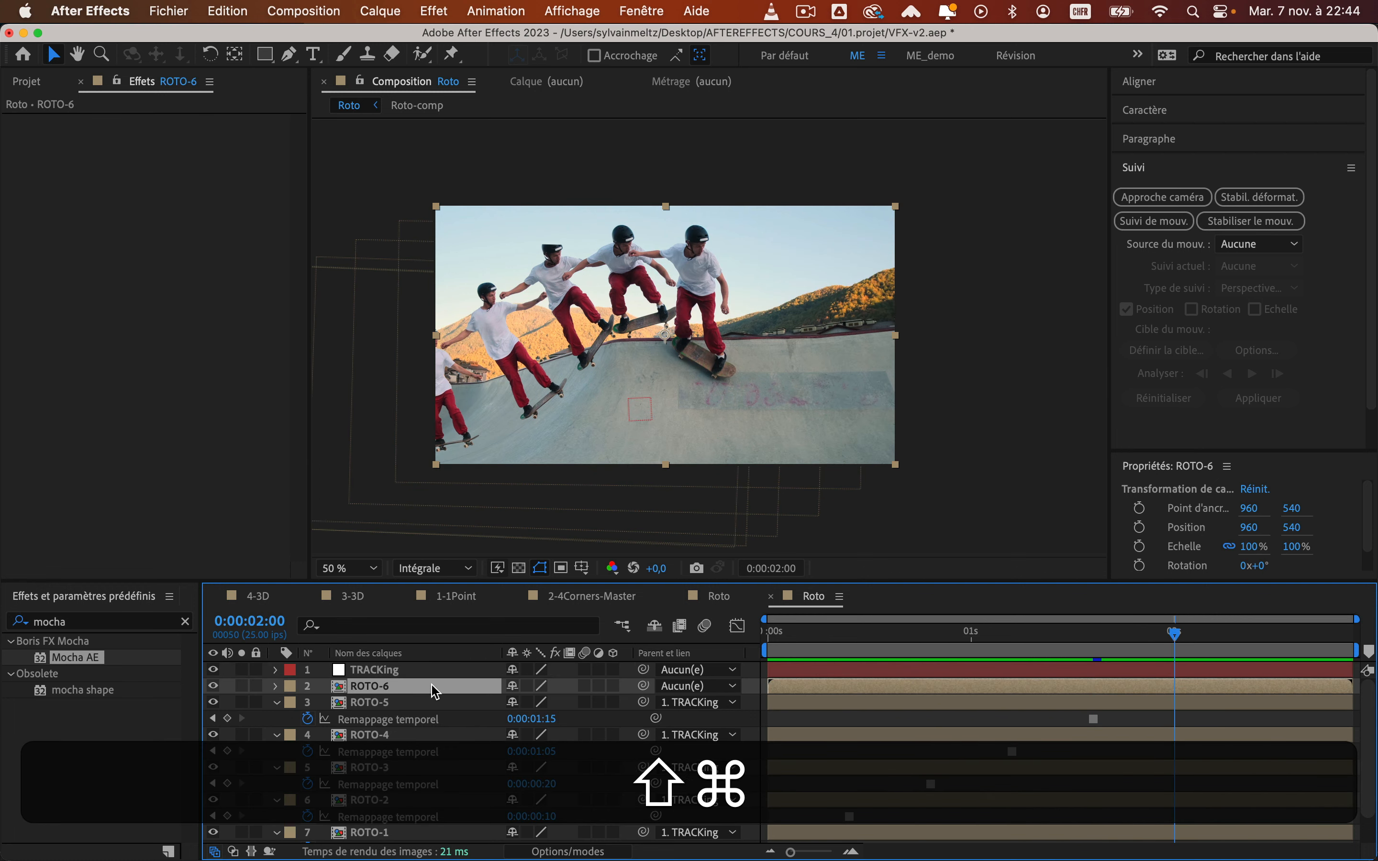
pyautogui.press('super+d')
# Freeze the original ROTO-6 layer's image at 0:00:02:00 and parent it to the TRACKing null
pyautogui.click(432, 703)
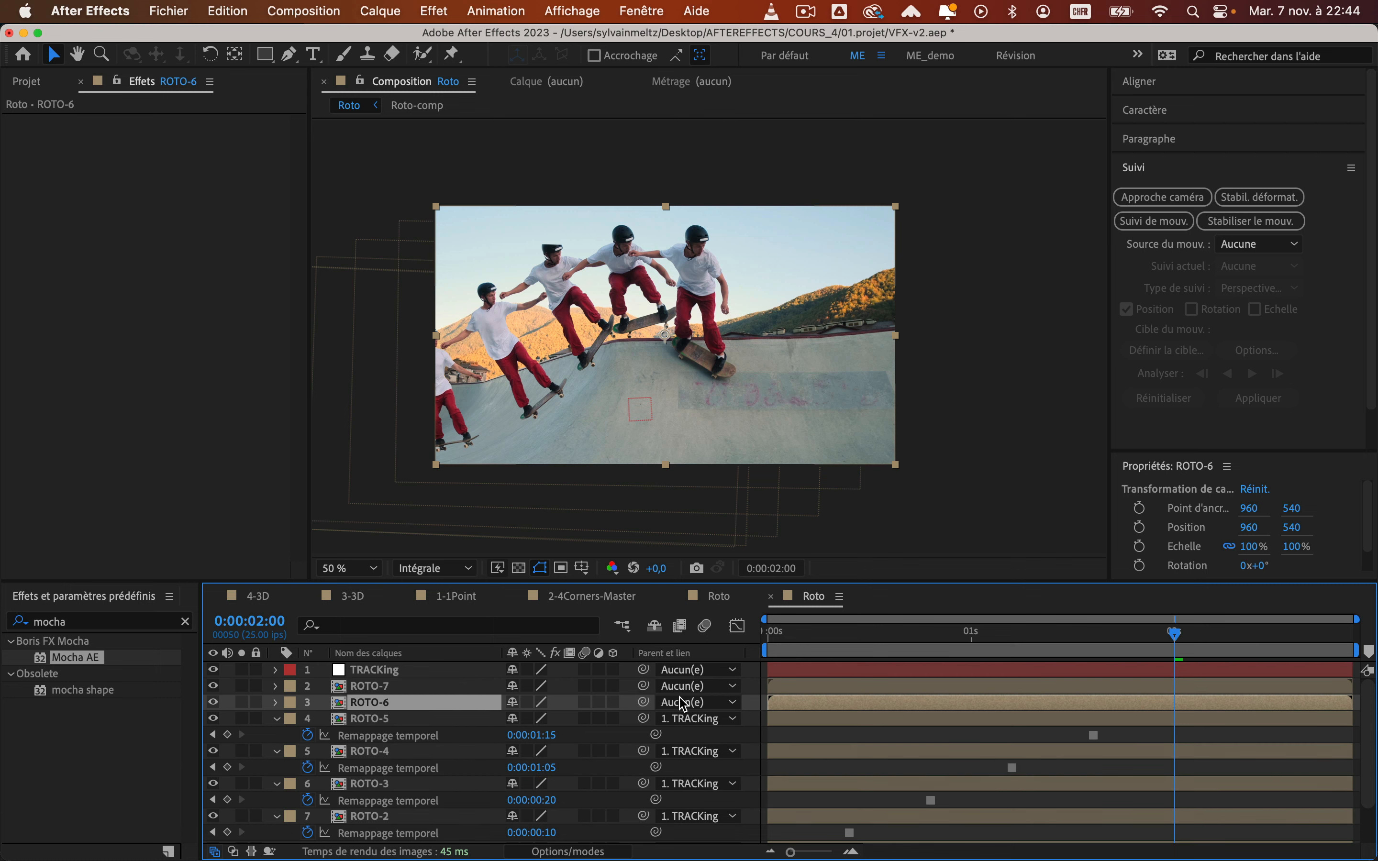
pyautogui.rightClick(1176, 707)
pyautogui.moveTo(1004, 376)
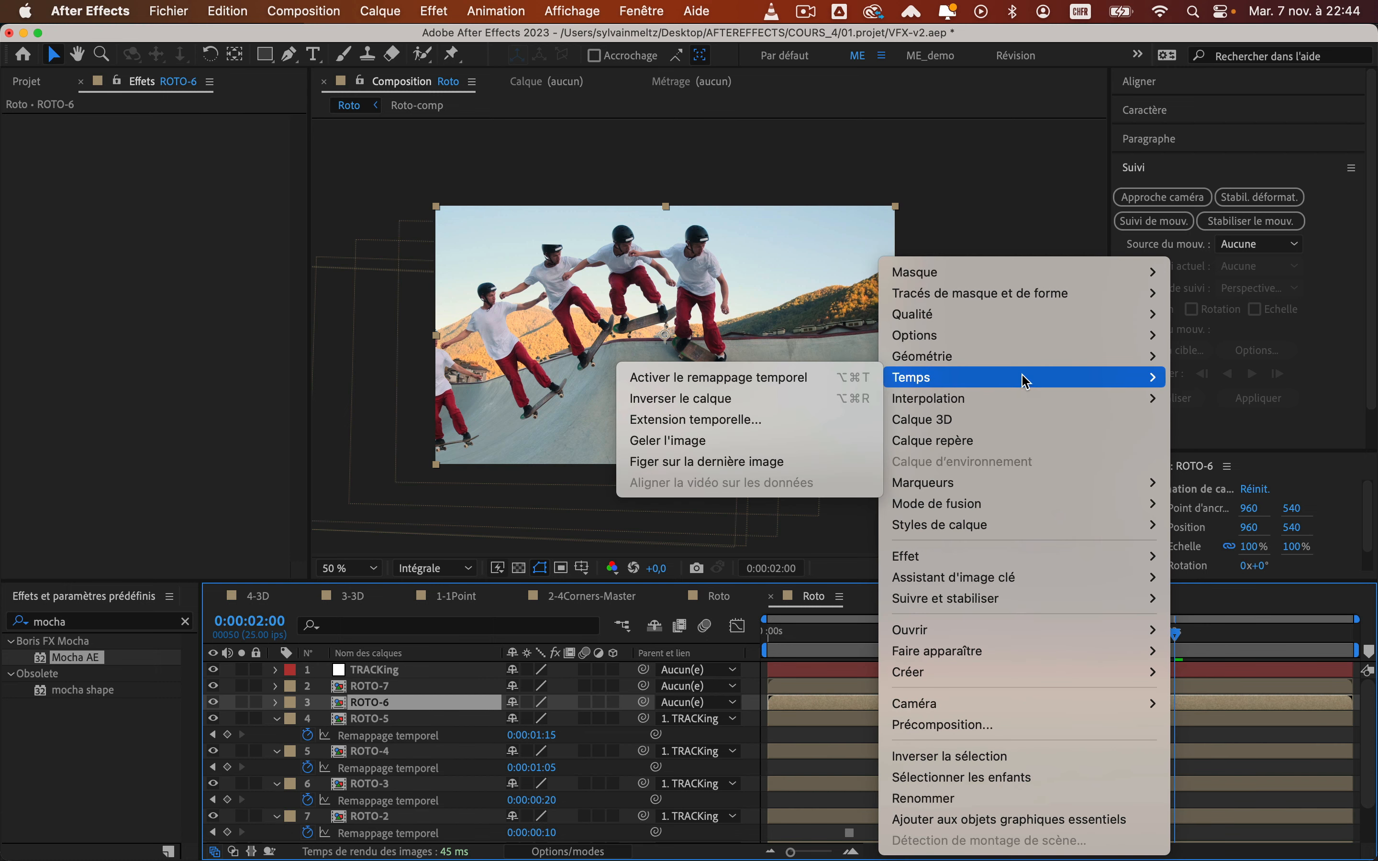
pyautogui.click(710, 439)
pyautogui.moveTo(643, 706); pyautogui.dragTo(424, 670)
# Advance ten frames to 0:00:02:10 and duplicate the ROTO-7 layer
pyautogui.click(422, 687)
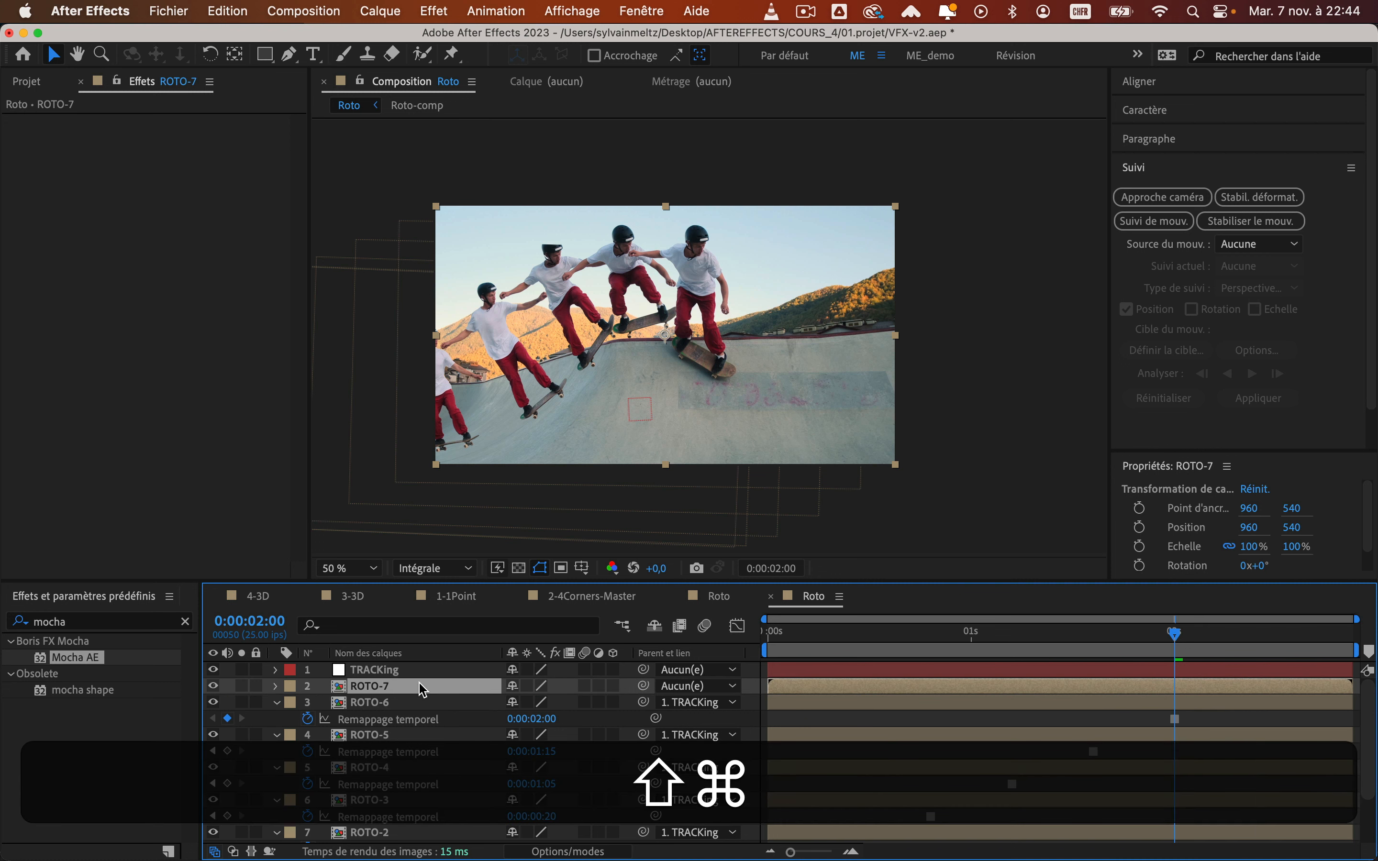
pyautogui.press('shift+super+Right')
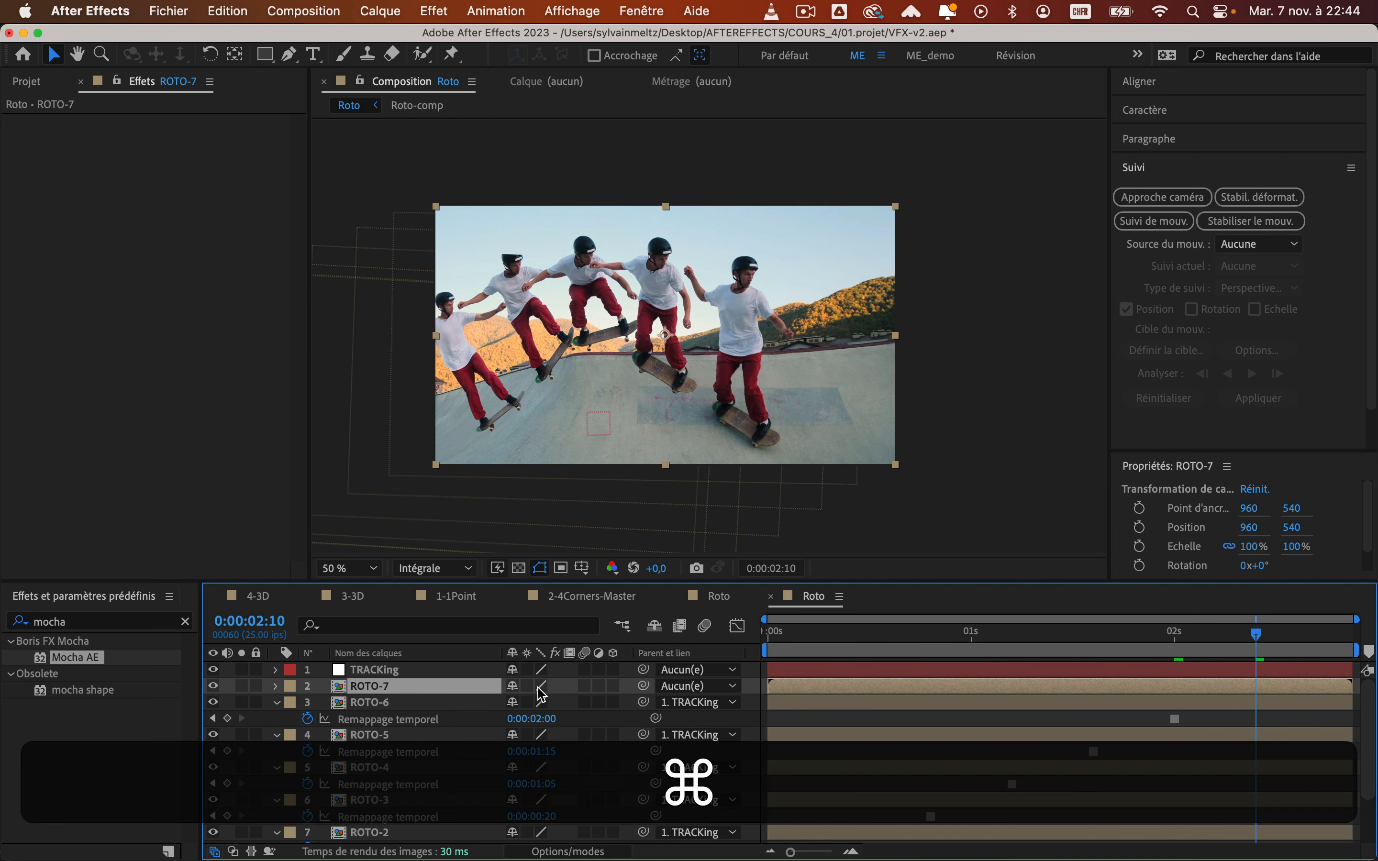
pyautogui.press('super+d')
# Freeze the original ROTO-7 layer's image at 0:00:02:10
pyautogui.click(1260, 706)
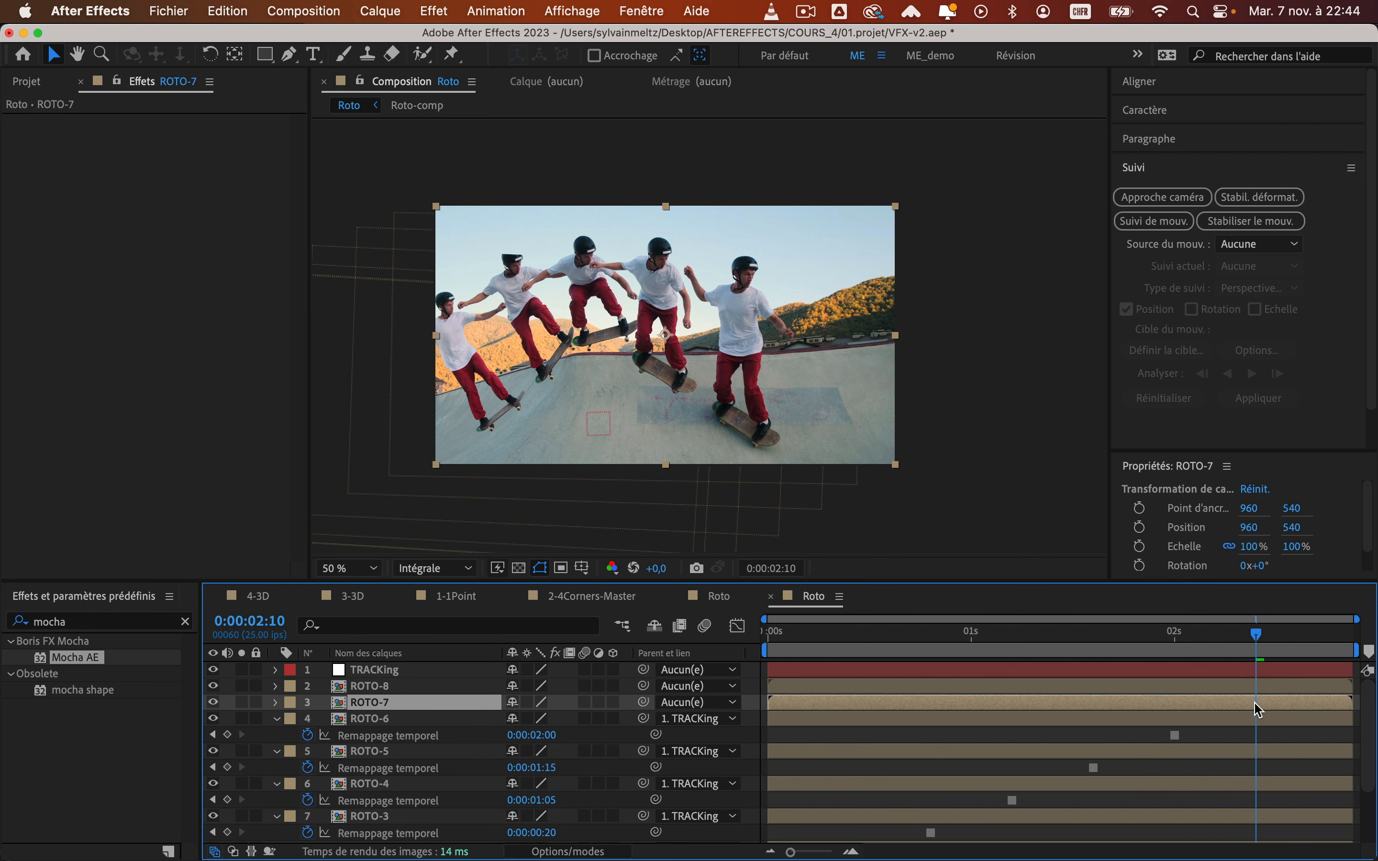
pyautogui.rightClick(1258, 709)
pyautogui.moveTo(1052, 382)
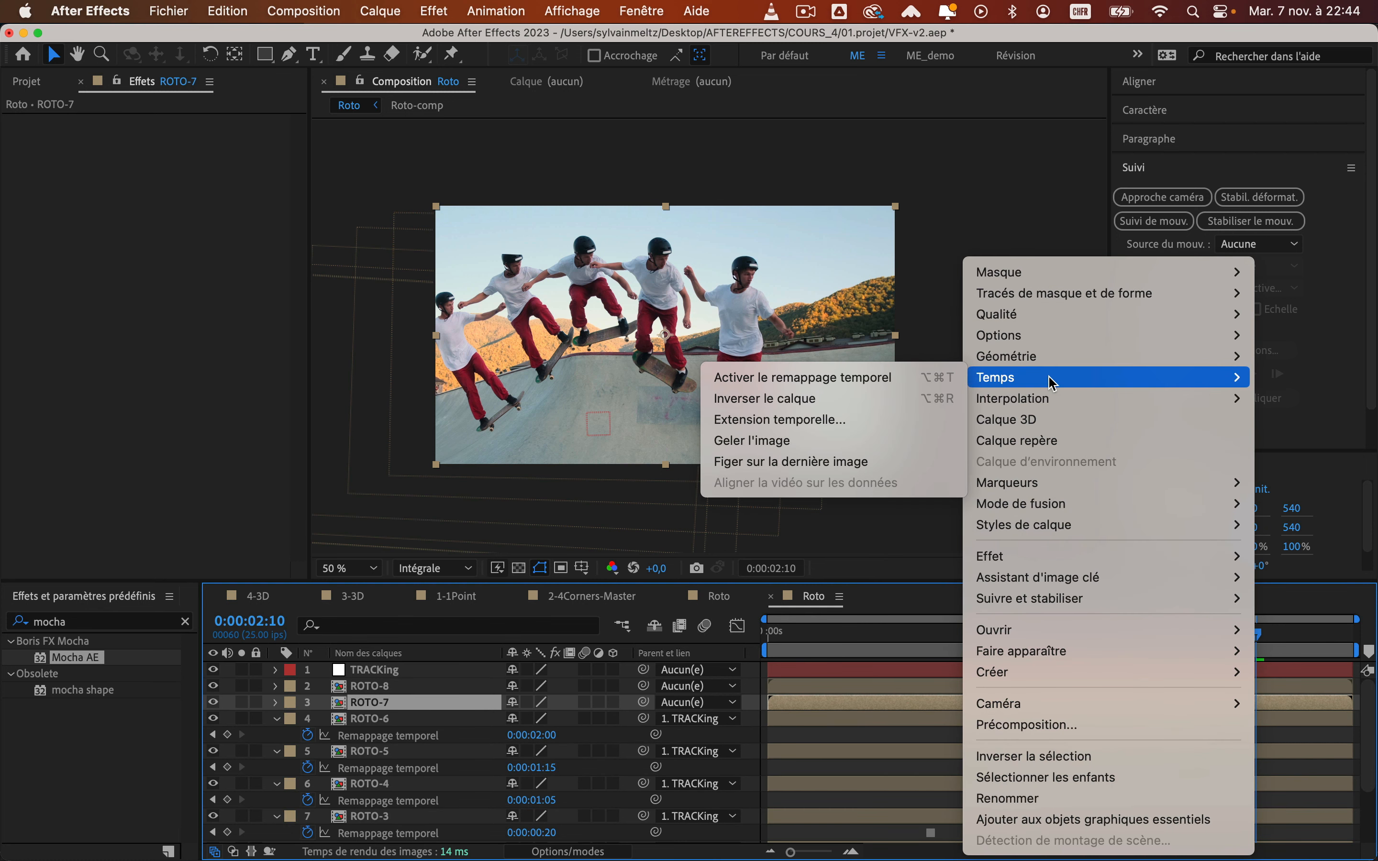
pyautogui.click(775, 440)
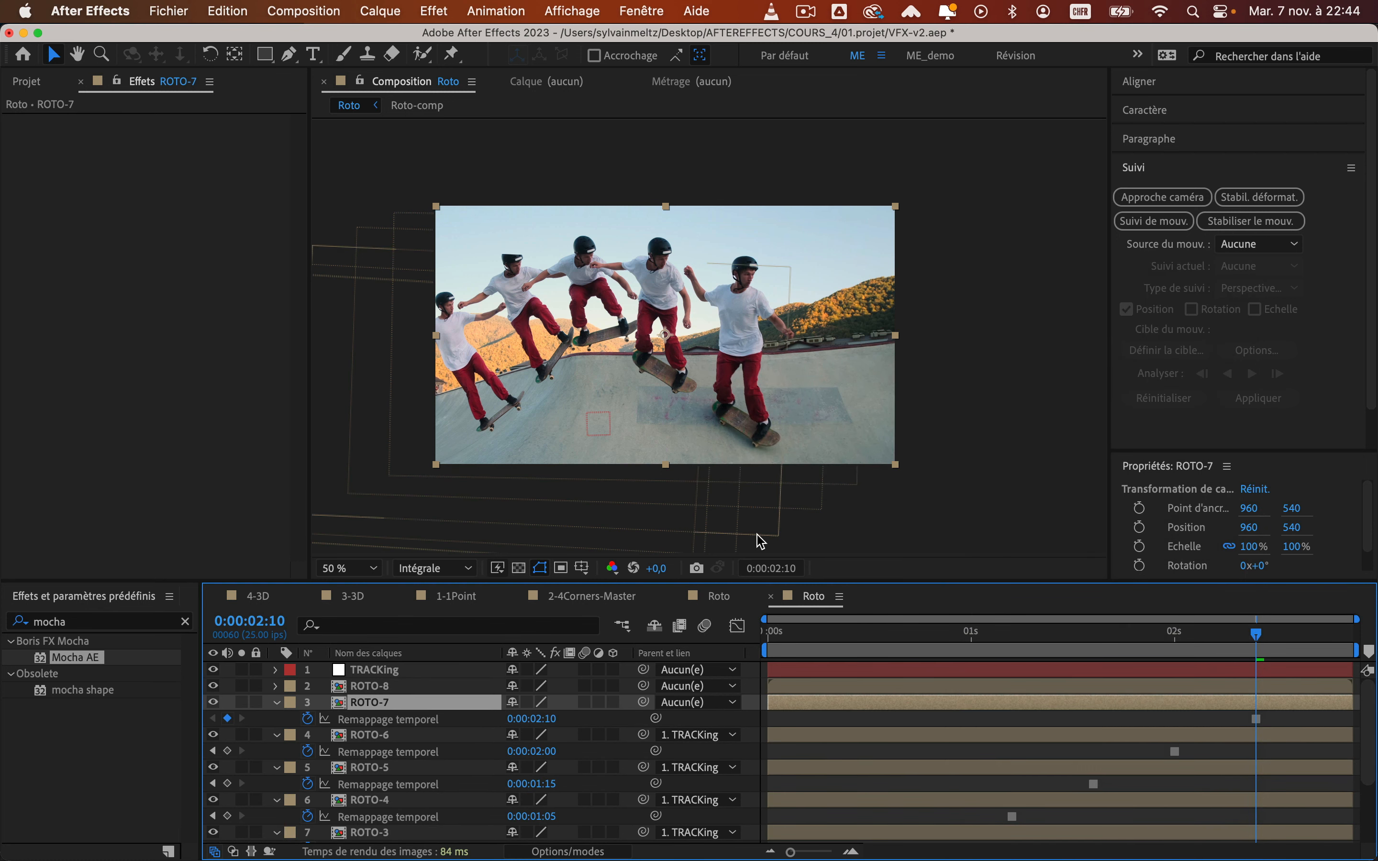
# Parent the ROTO-7 layer to the TRACKing null and advance ten frames to 0:00:02:20
pyautogui.moveTo(644, 703); pyautogui.dragTo(409, 672)
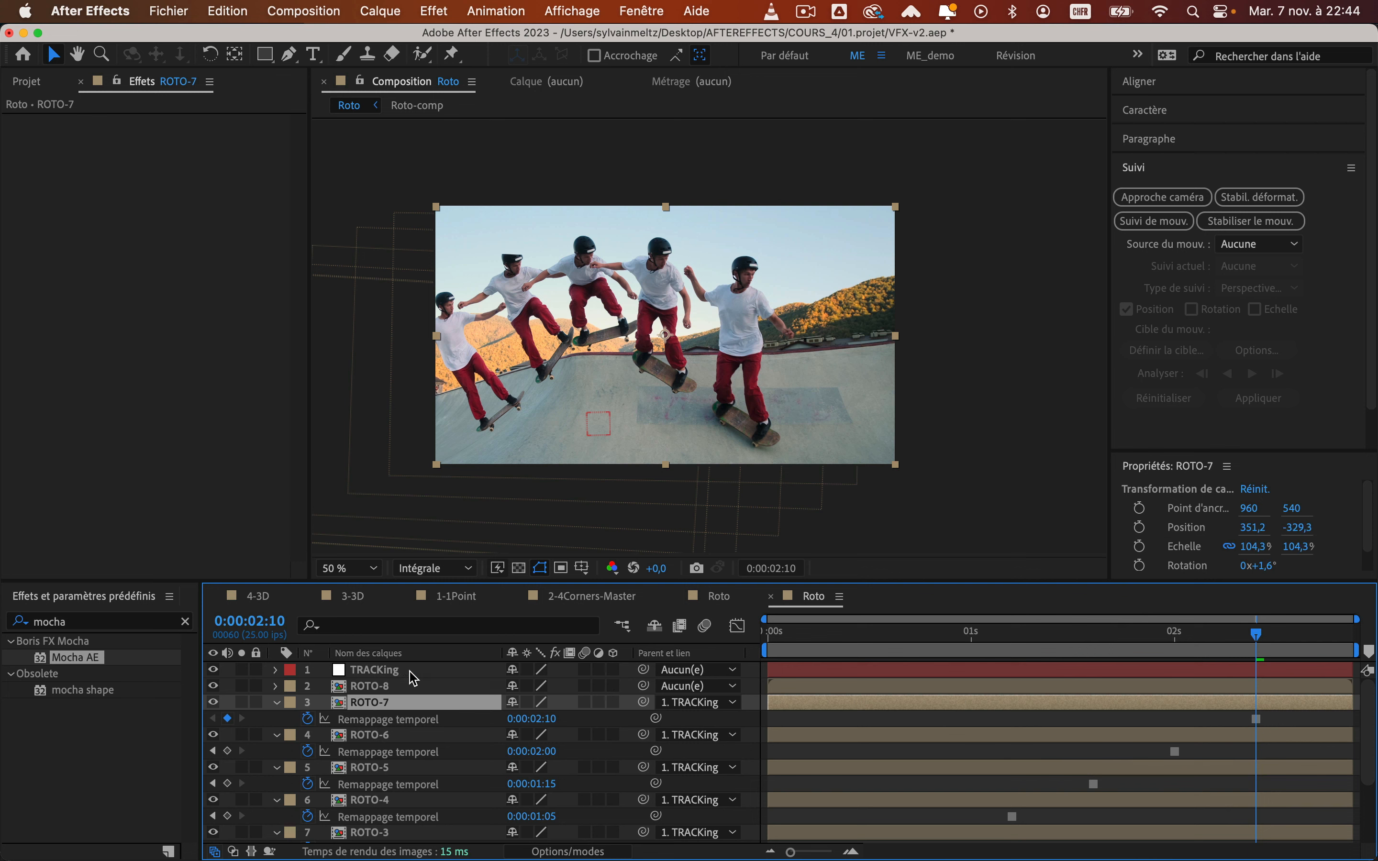
pyautogui.press('super+shift+Right')
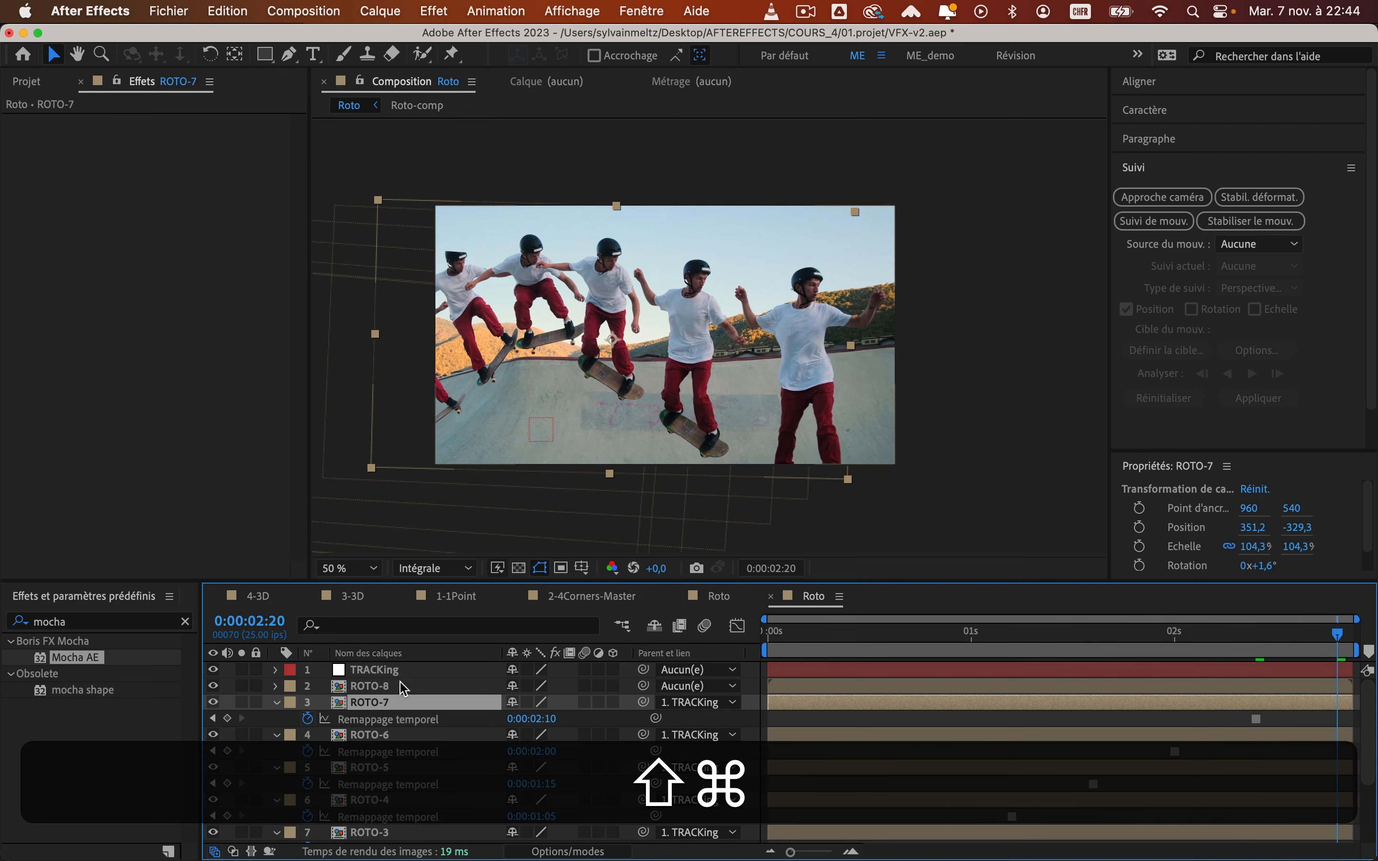
# Freeze the ROTO-8 layer's image at 0:00:02:20 and parent it to the TRACKing null
pyautogui.click(707, 685)
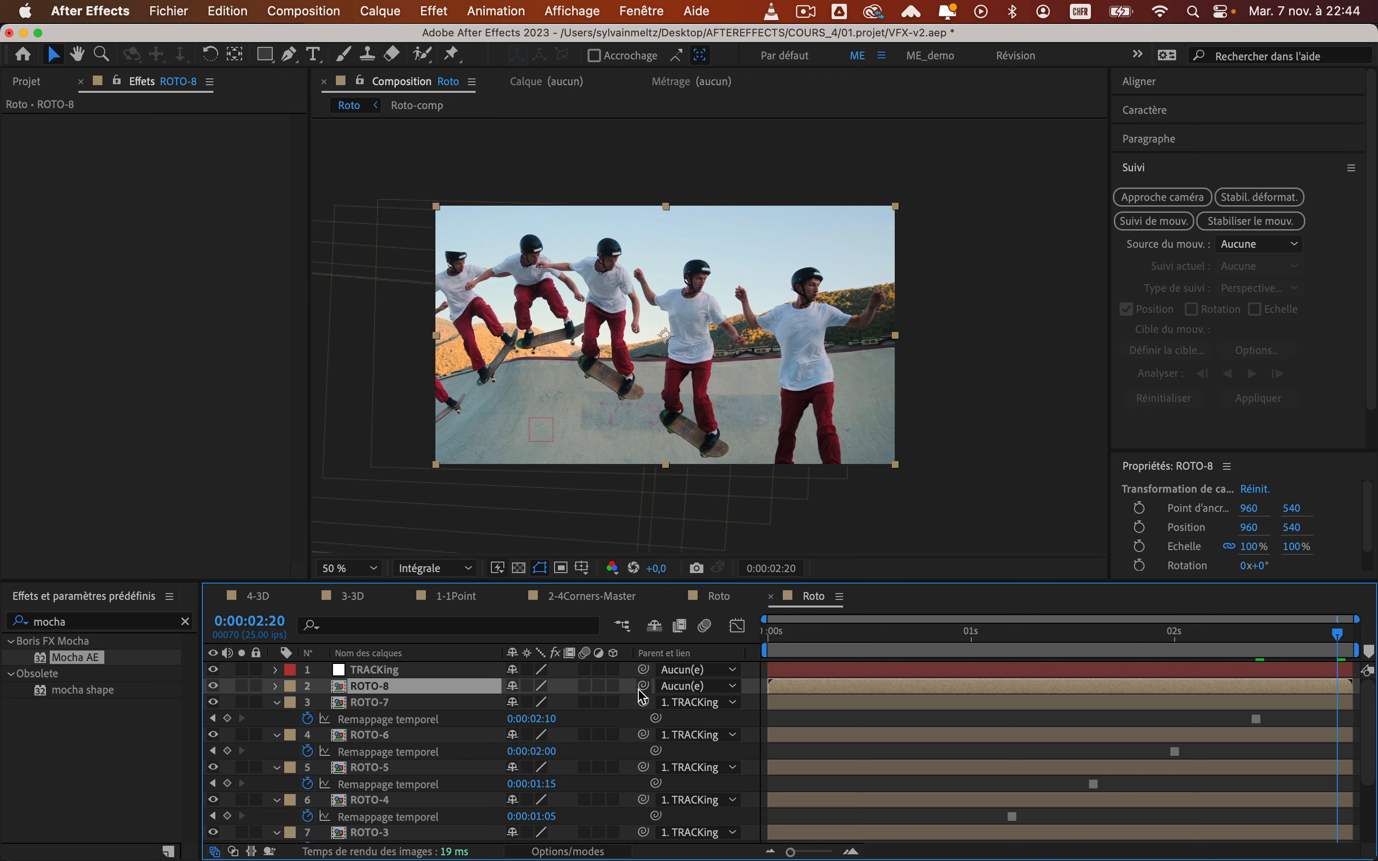
pyautogui.rightClick(1314, 687)
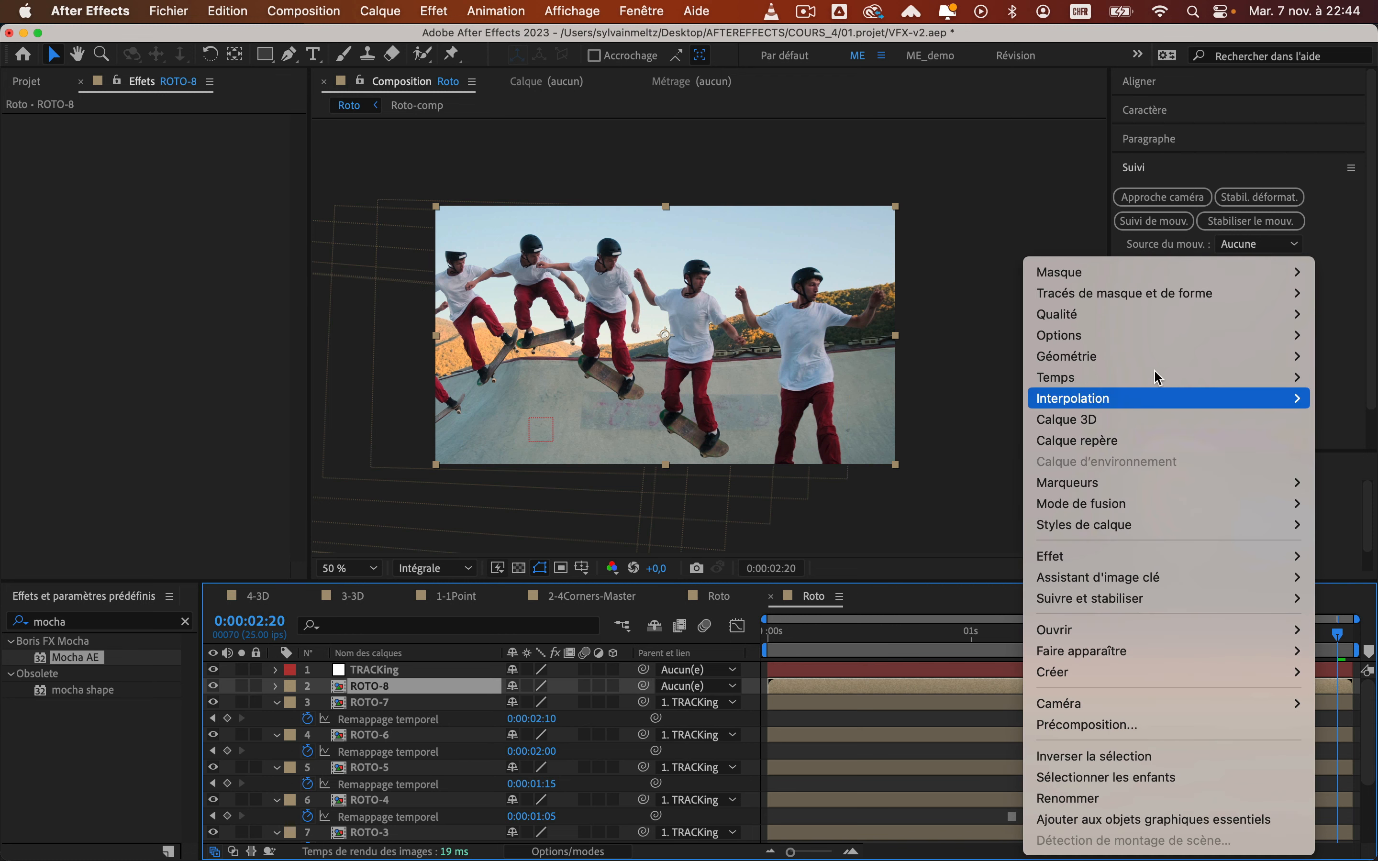
pyautogui.moveTo(1102, 379)
pyautogui.click(844, 442)
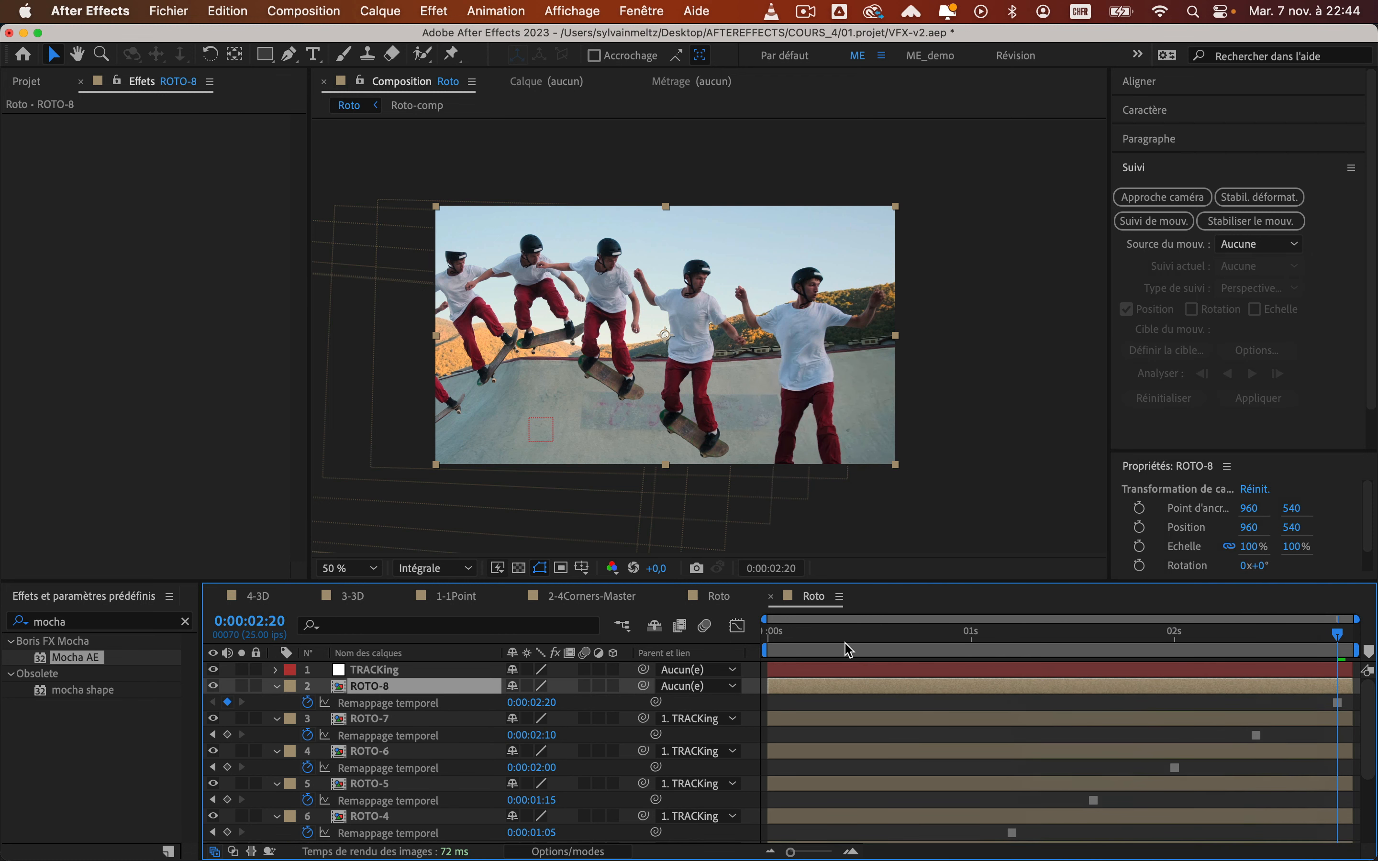
pyautogui.moveTo(644, 687); pyautogui.dragTo(387, 670)
# Return to 0:00:00:00 and collapse the properties of all layers in the Roto composition
pyautogui.moveTo(1349, 640); pyautogui.dragTo(718, 673)
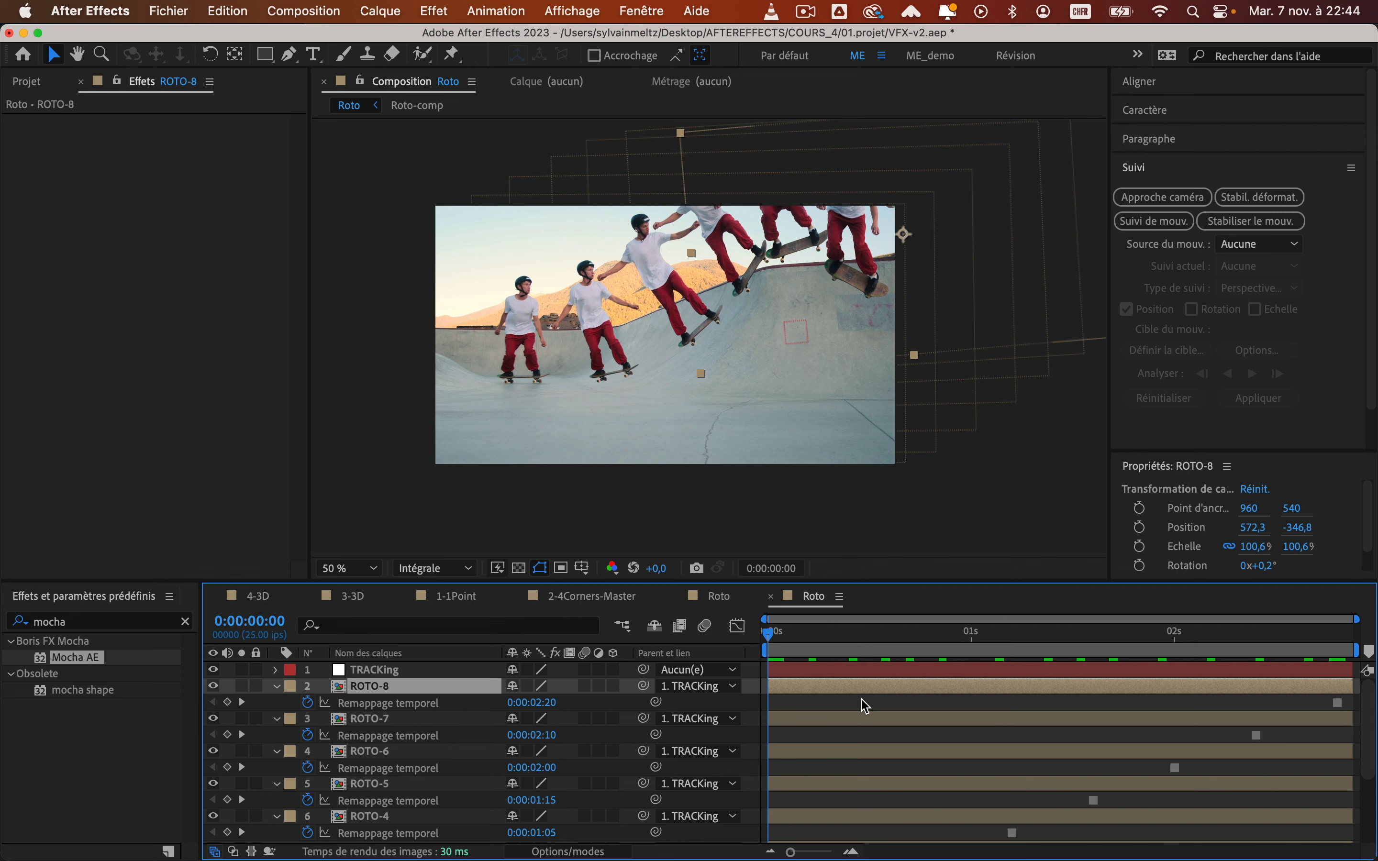
pyautogui.click(865, 705)
pyautogui.press('super+a')
pyautogui.click(277, 685)
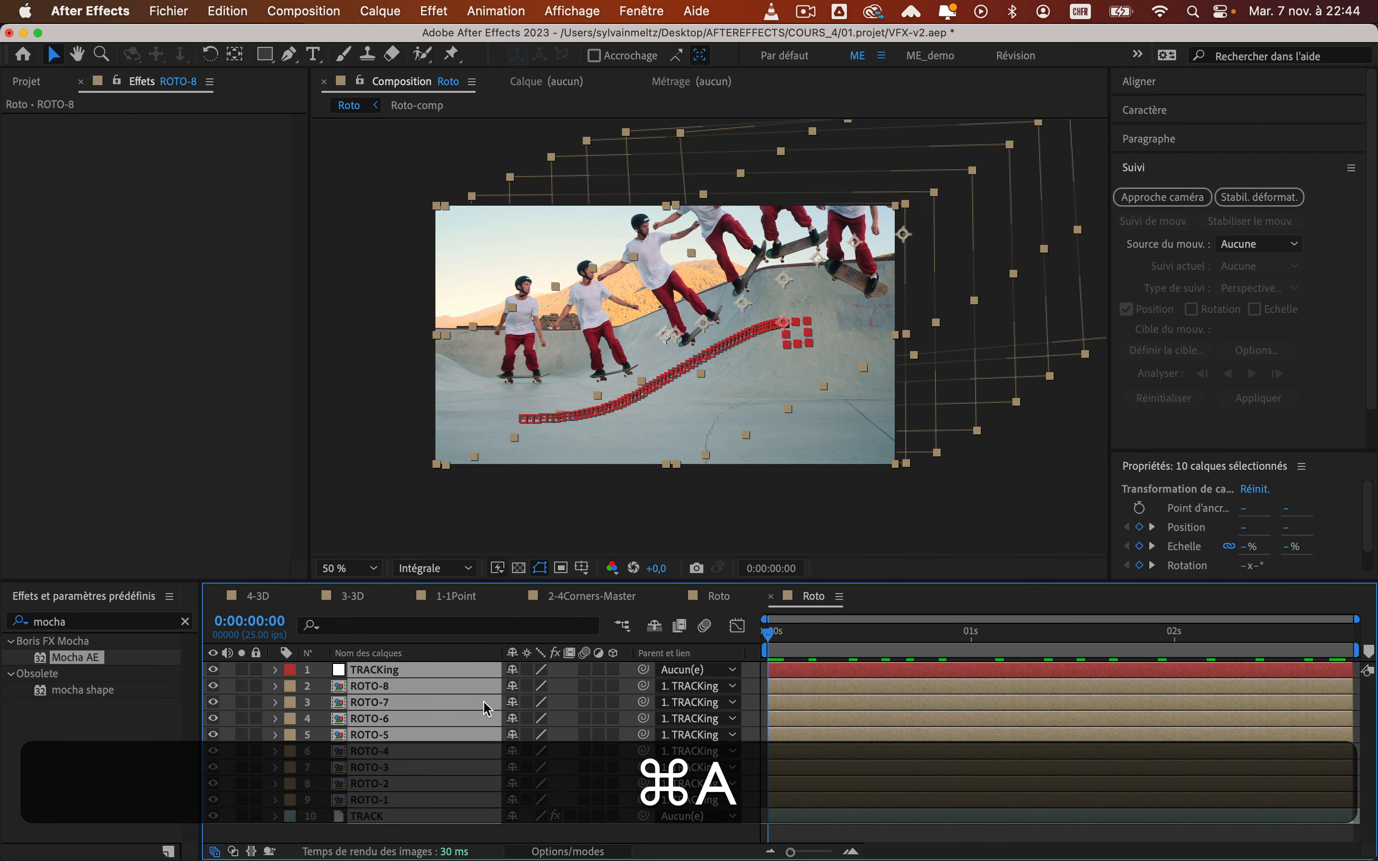
pyautogui.click(671, 841)
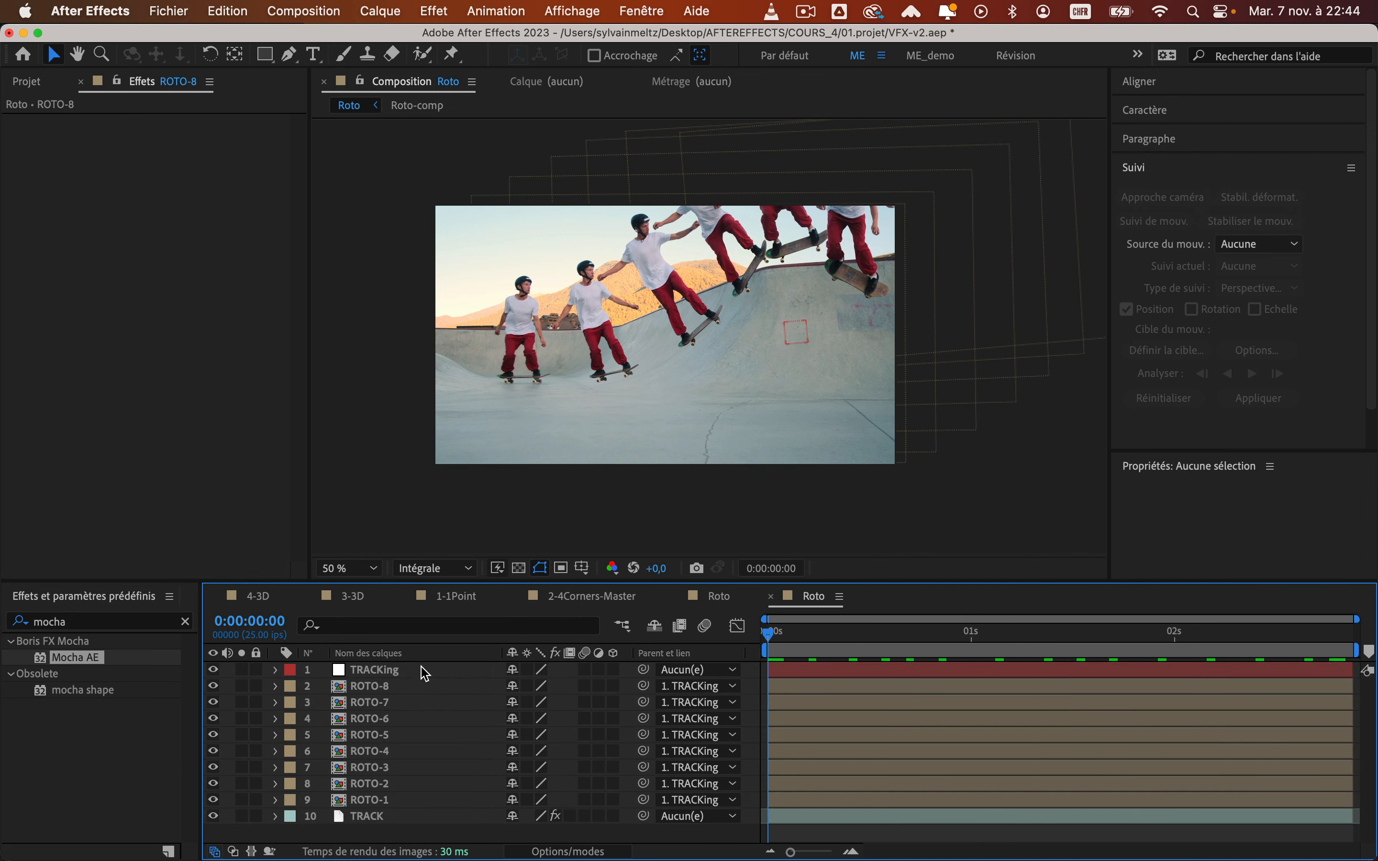
# Scrub to 0:00:02:21 to check the frozen copies and reveal the ROTO-8 layer's keyframed properties
pyautogui.click(402, 687)
pyautogui.moveTo(788, 639); pyautogui.dragTo(1360, 672)
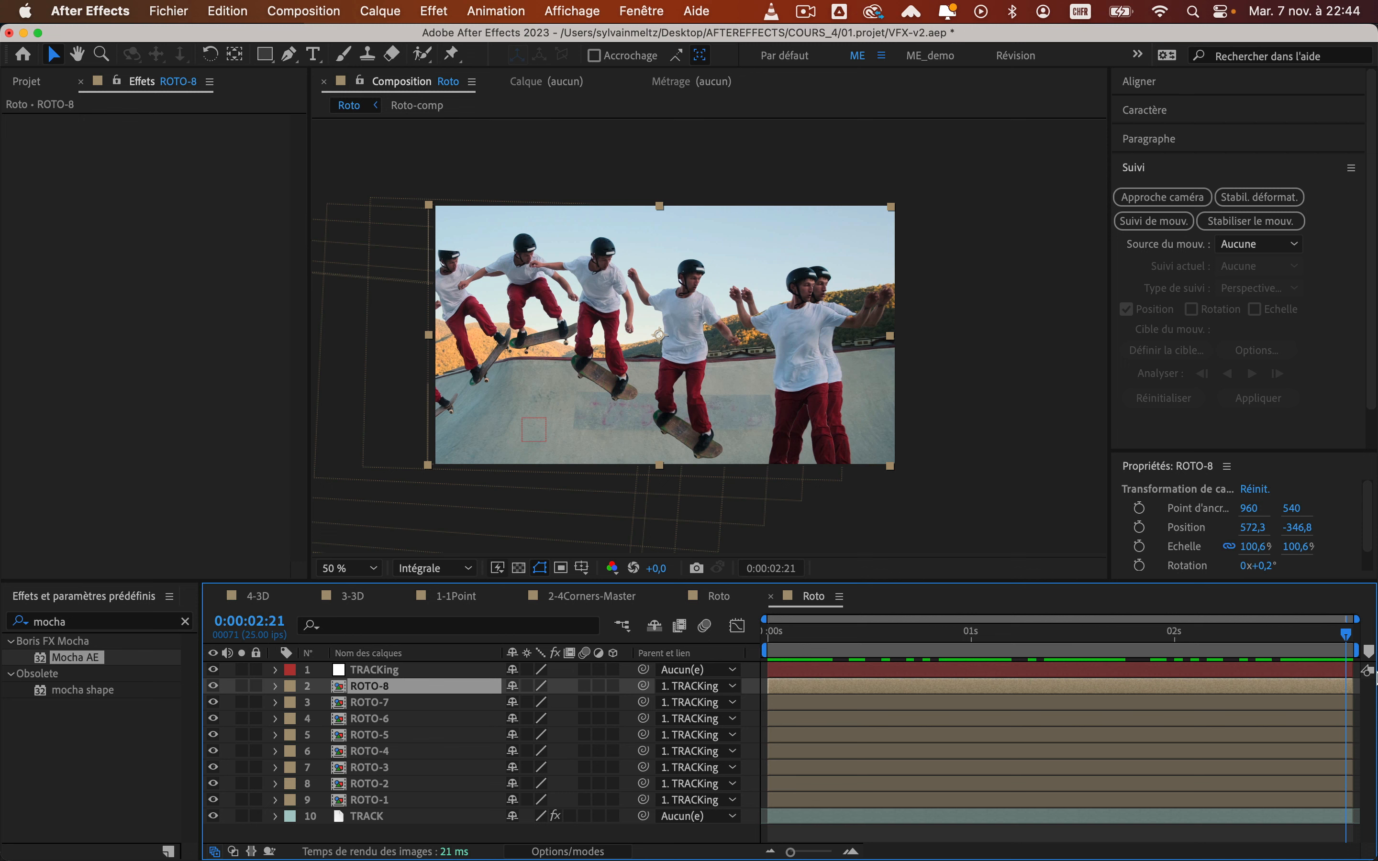
pyautogui.press('u')
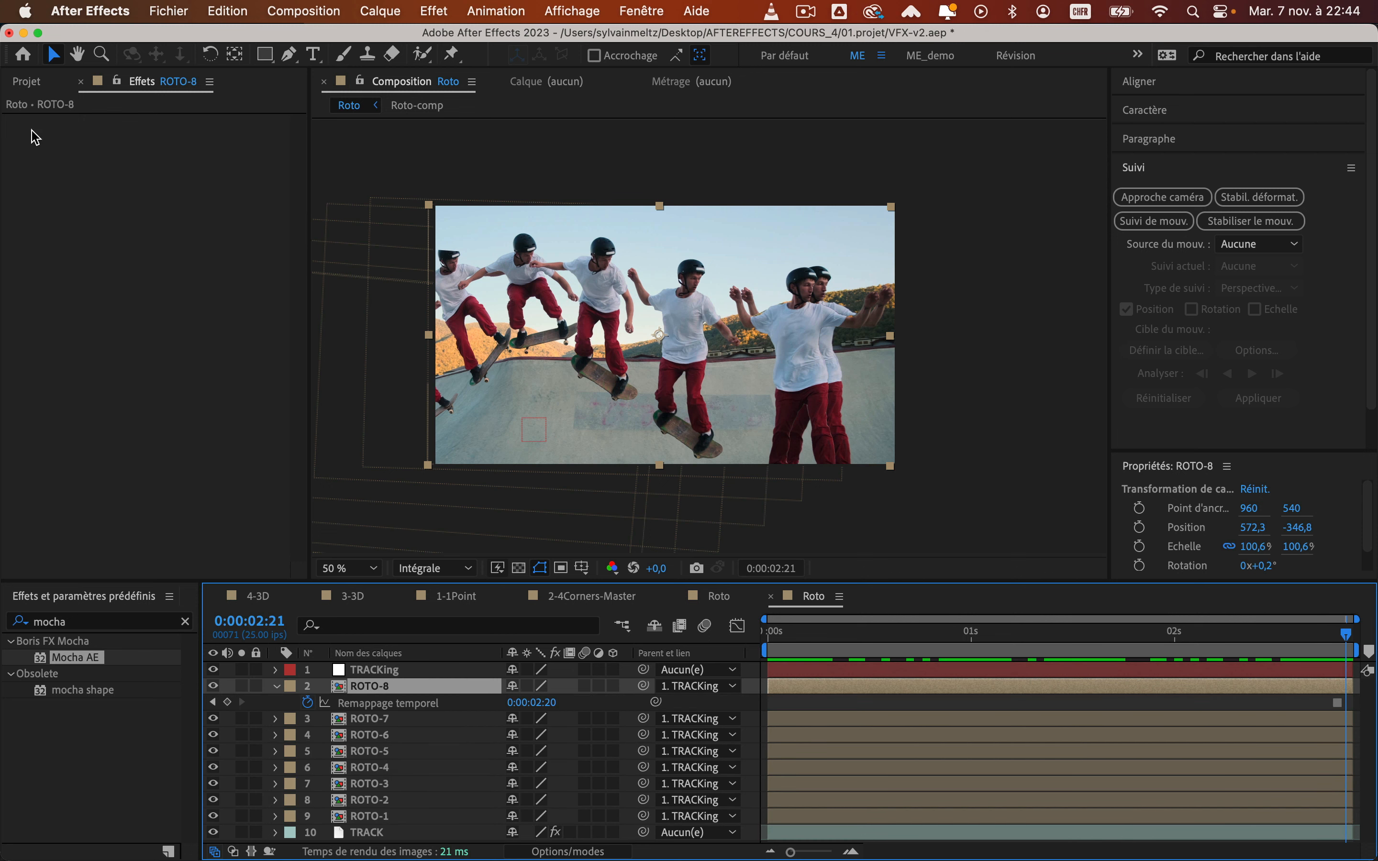
# Add the Roto-comp composition from the 2.Roto folder to the timeline between the TRACKing null and ROTO-8
pyautogui.click(23, 83)
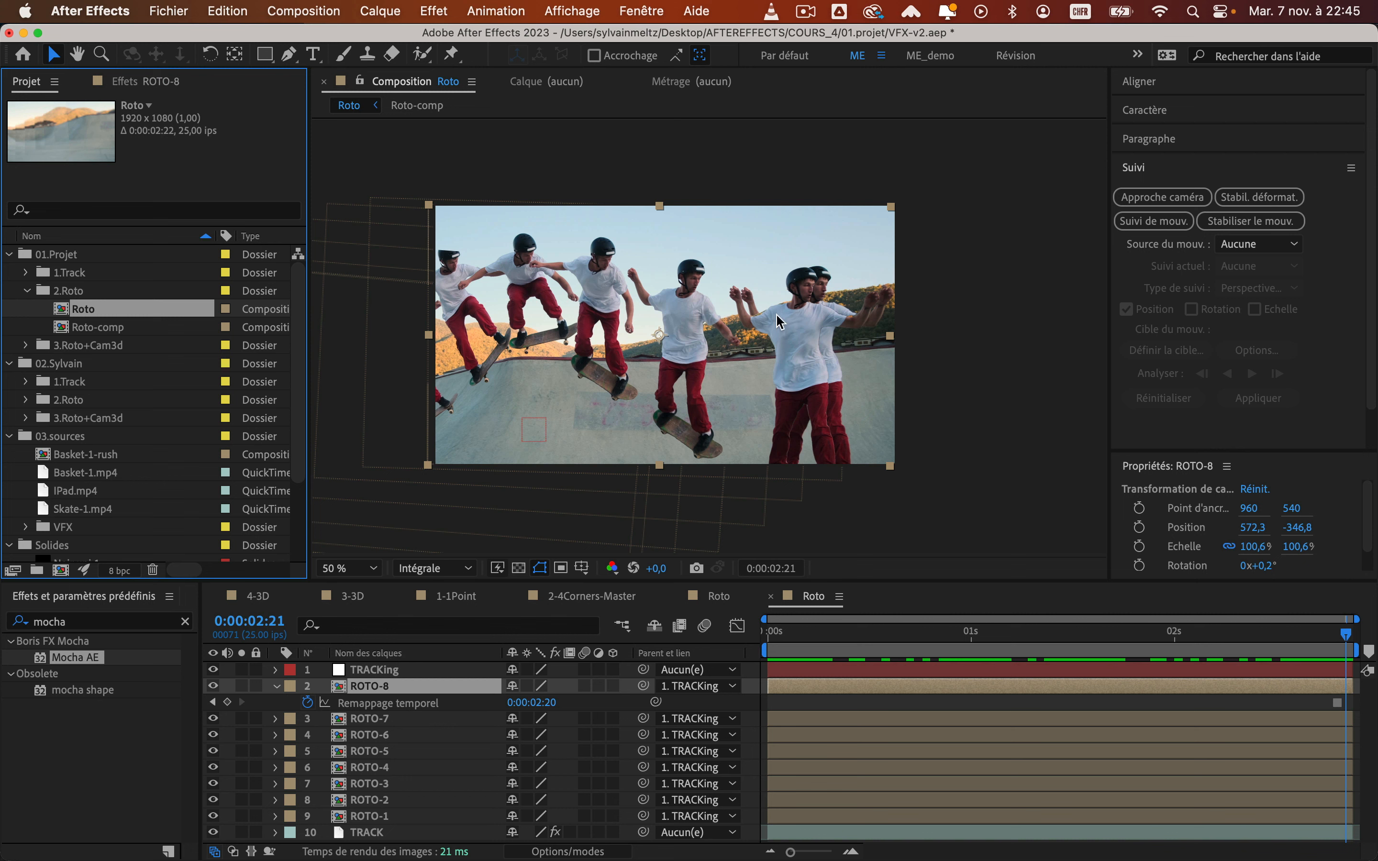
pyautogui.click(46, 318)
pyautogui.click(94, 309)
pyautogui.click(102, 330)
pyautogui.moveTo(329, 598); pyautogui.dragTo(387, 689)
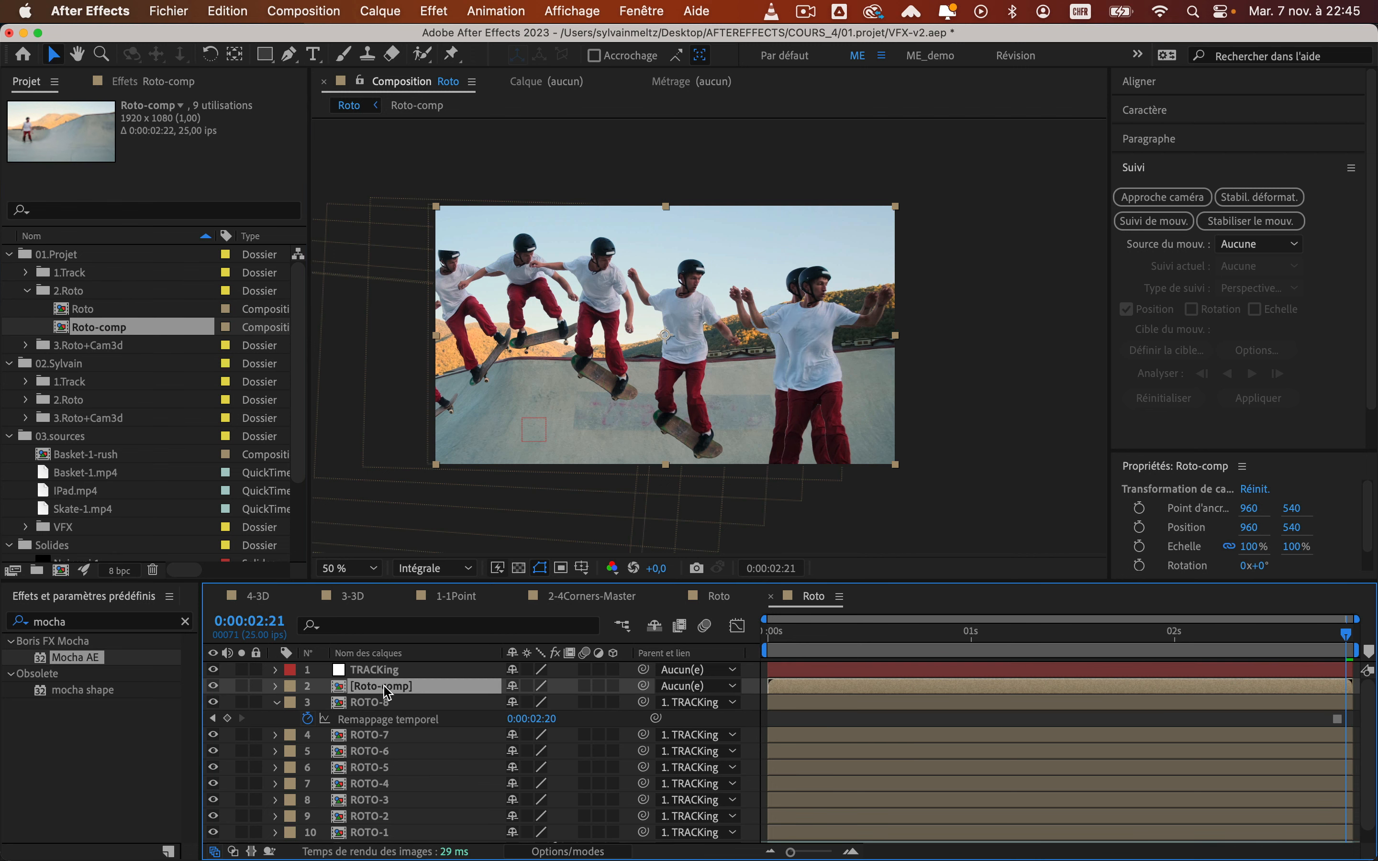
# Rename the added Roto-comp layer as SKATER and give it a yellow label
pyautogui.press('Return')
pyautogui.write('SKATER')
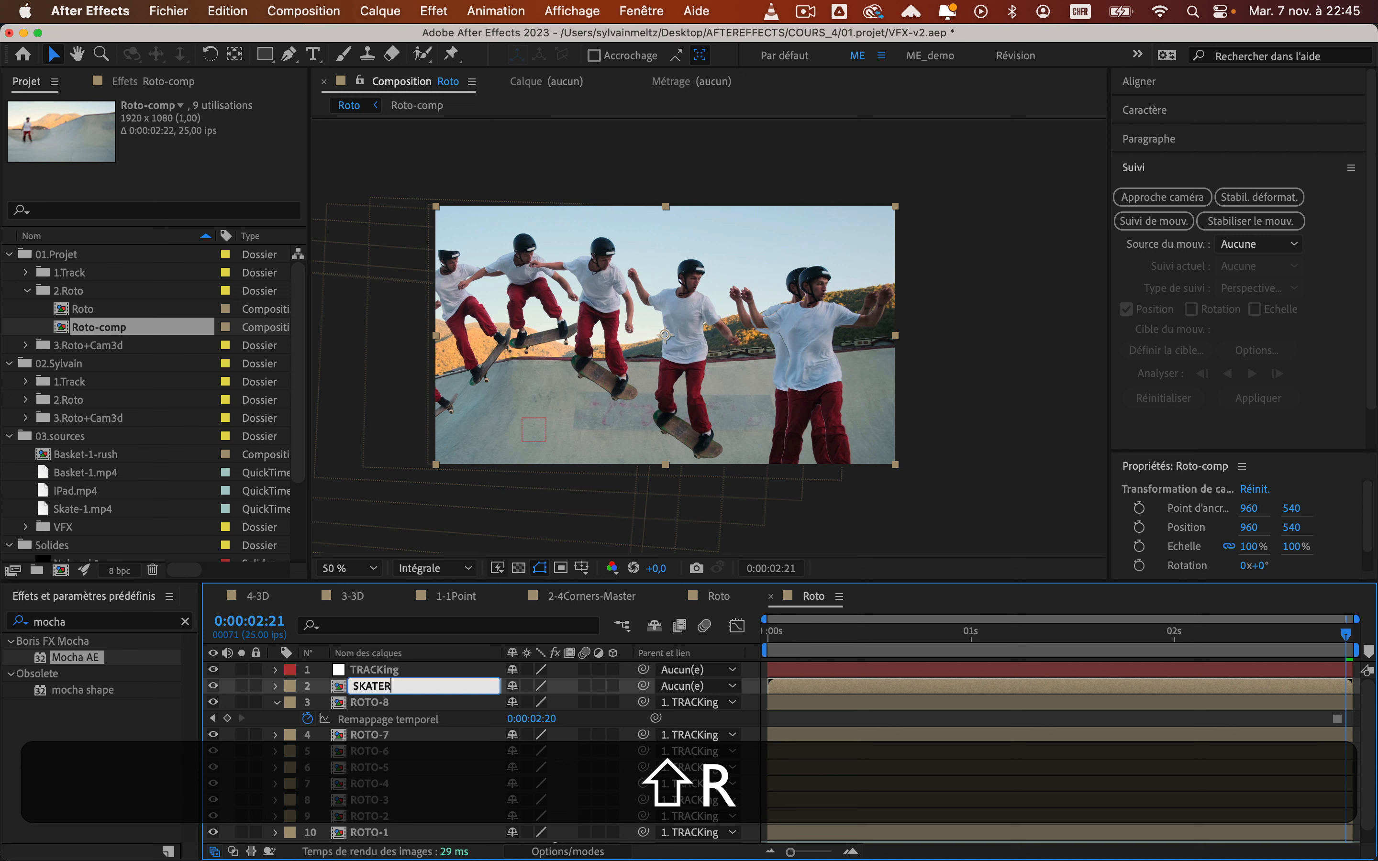
pyautogui.press('Return')
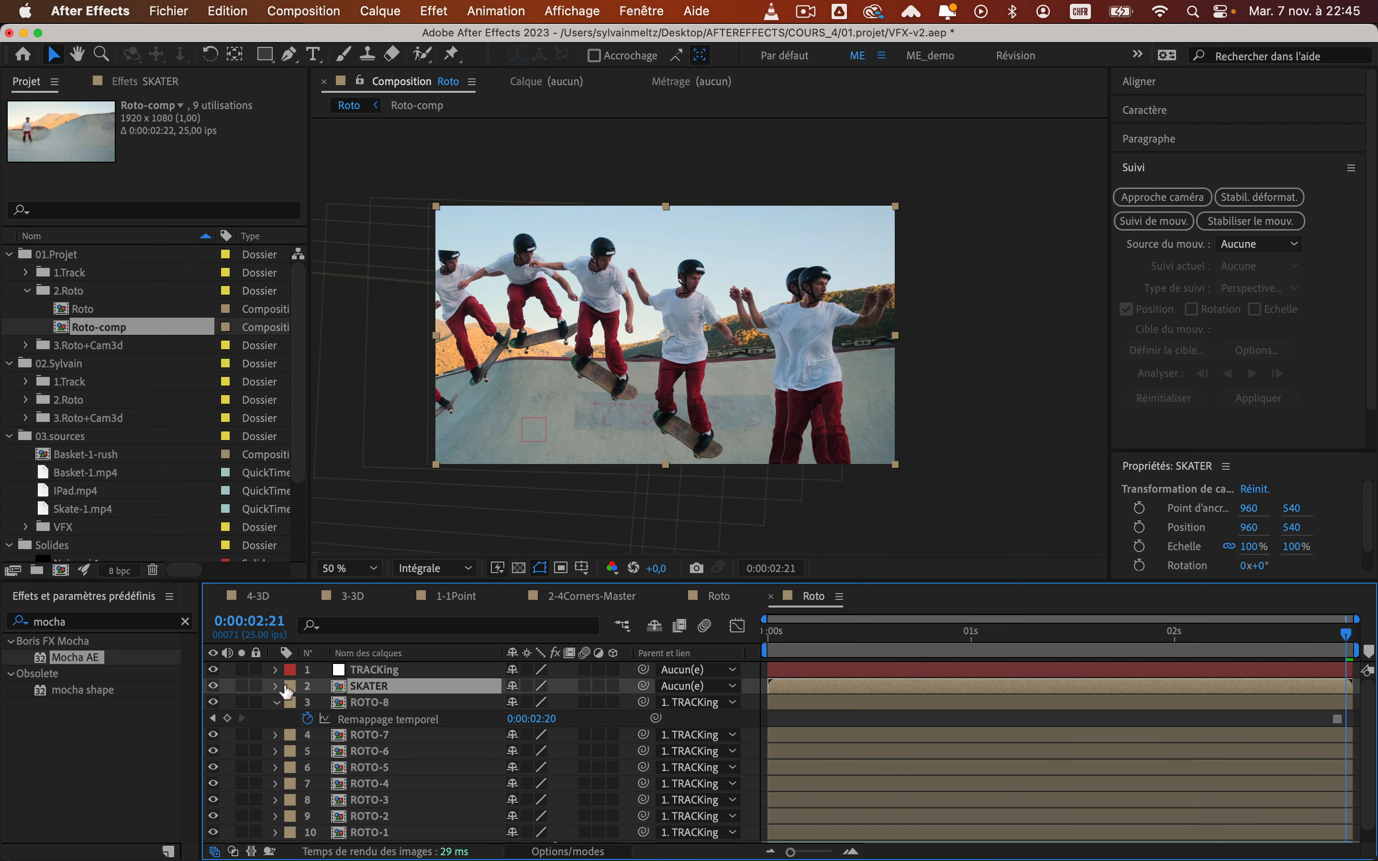
pyautogui.click(290, 685)
pyautogui.click(330, 514)
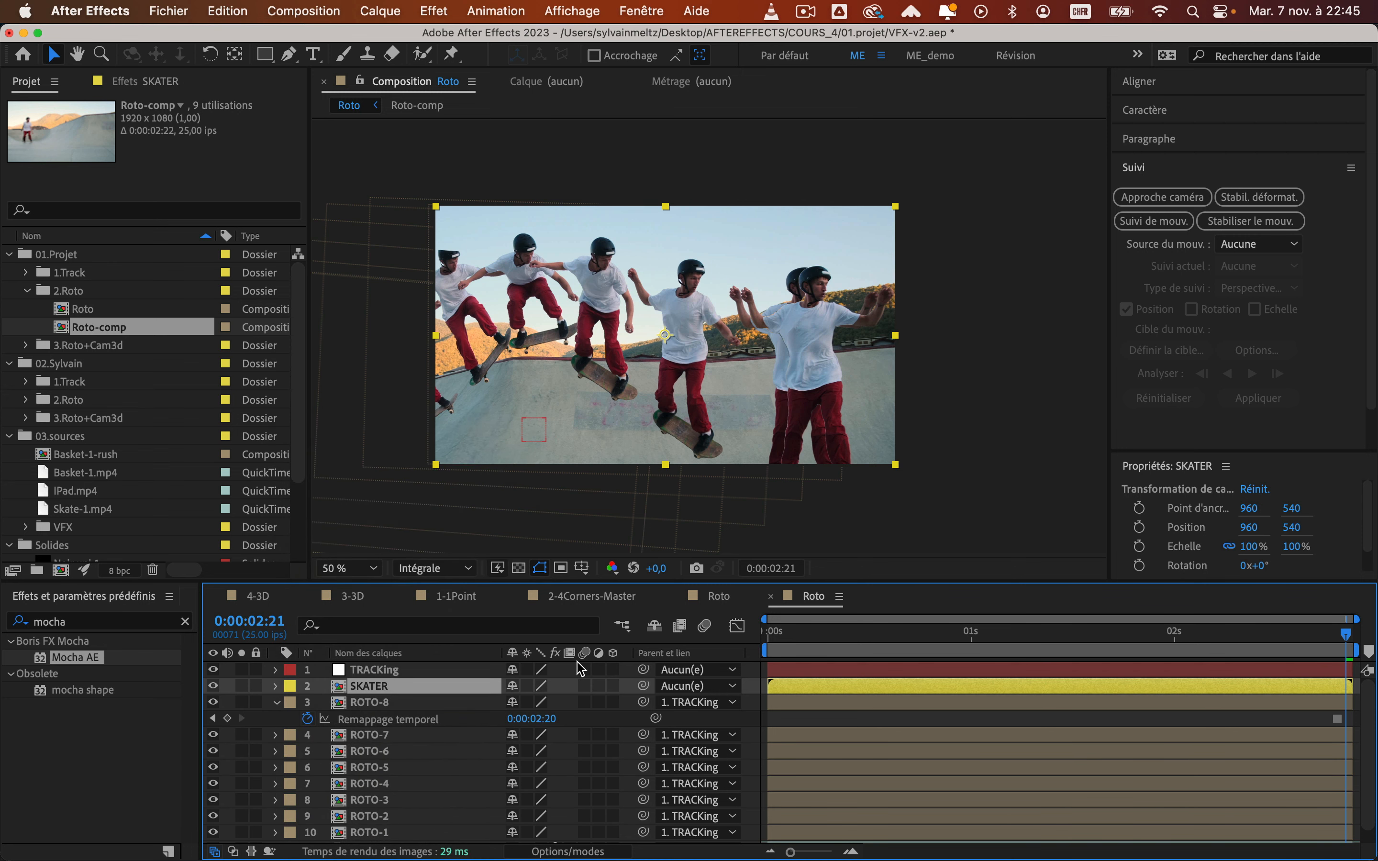
# Return to 0:00:00:00 and reveal the keyframed properties of all layers
pyautogui.moveTo(1344, 633); pyautogui.dragTo(701, 672)
pyautogui.click(809, 727)
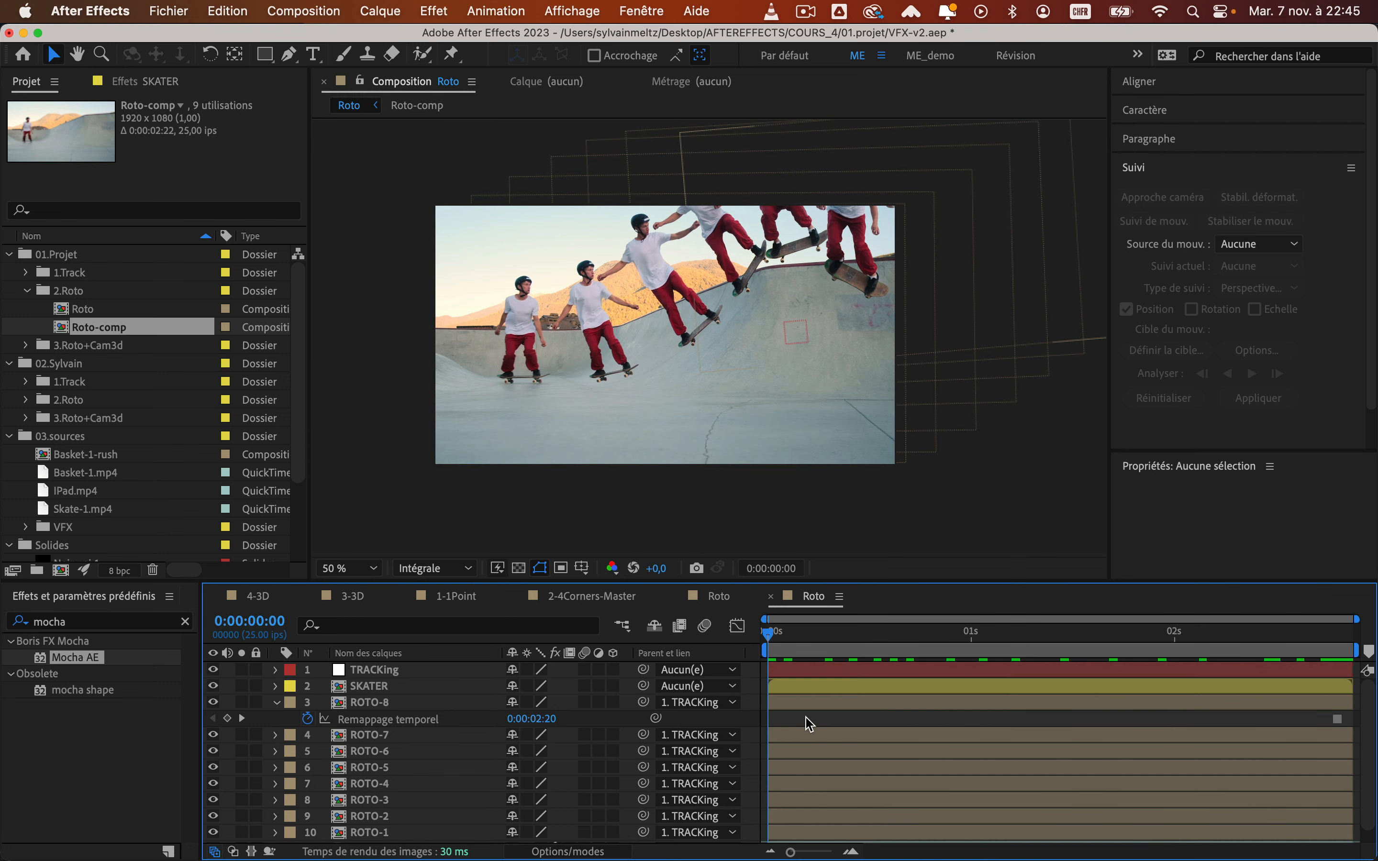
pyautogui.press('u')
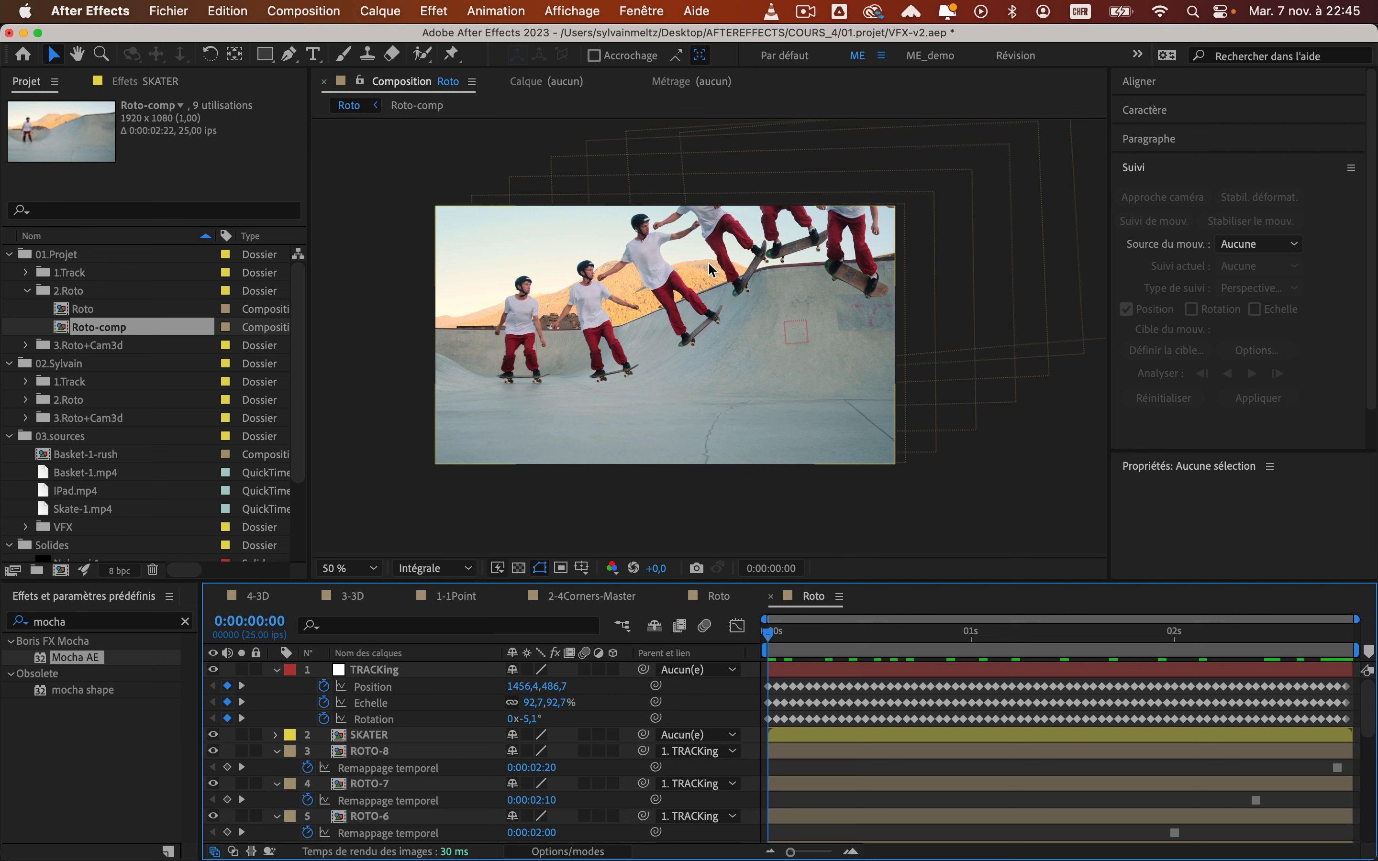
# Trim the starts of ROTO-2 and ROTO-3 to their time-remap keyframes at 0:00:00:10 and 0:00:00:20
pyautogui.scroll(-8, 968, 763)
pyautogui.scroll(1, 797, 744)
pyautogui.click(279, 772)
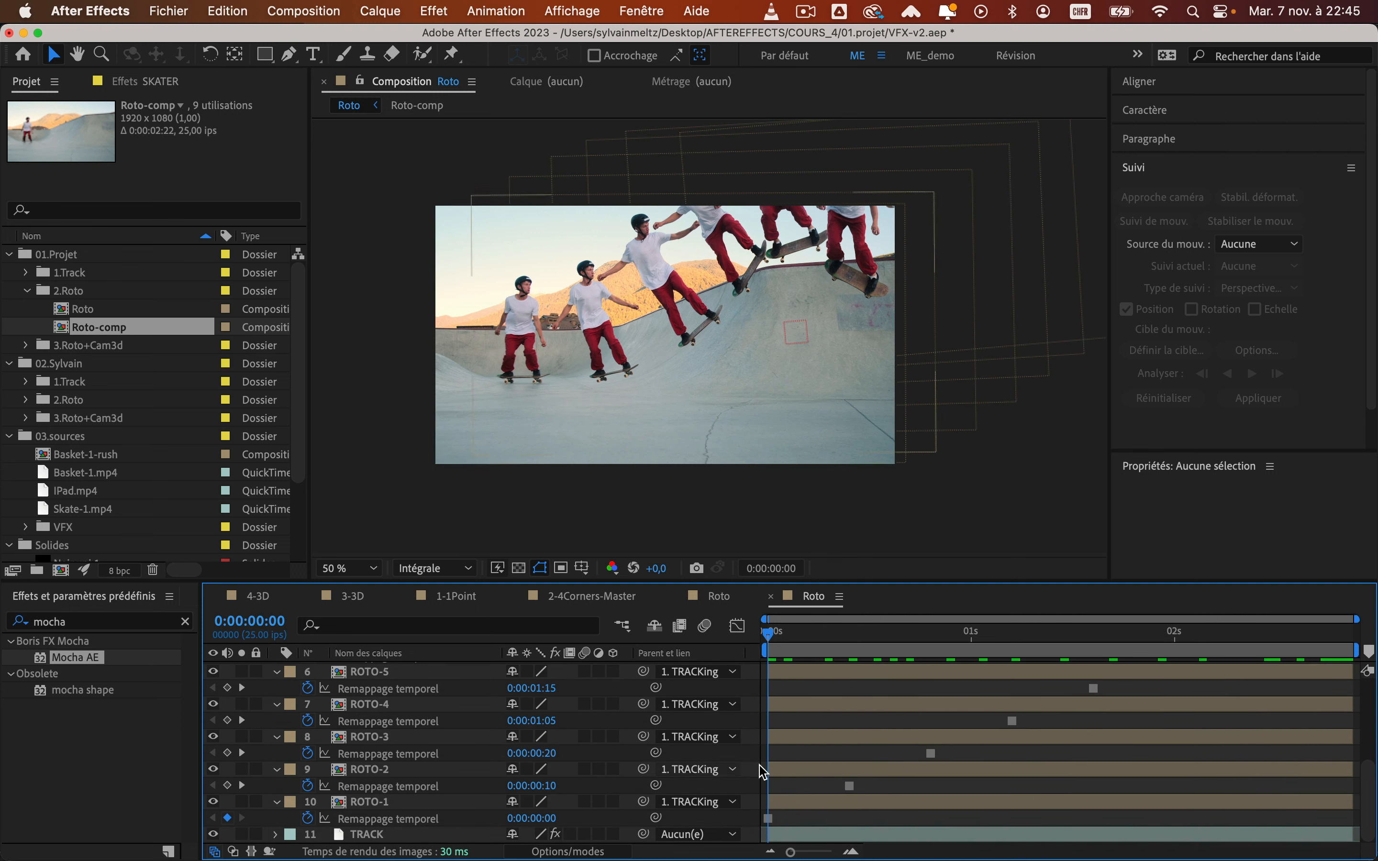
pyautogui.click(764, 777)
pyautogui.moveTo(766, 770); pyautogui.dragTo(849, 771)
pyautogui.moveTo(761, 732); pyautogui.dragTo(933, 739)
# Trim the starts of ROTO-4 and ROTO-5 to their time-remap keyframes at 0:00:01:05 and 0:00:01:15
pyautogui.scroll(1, 786, 716)
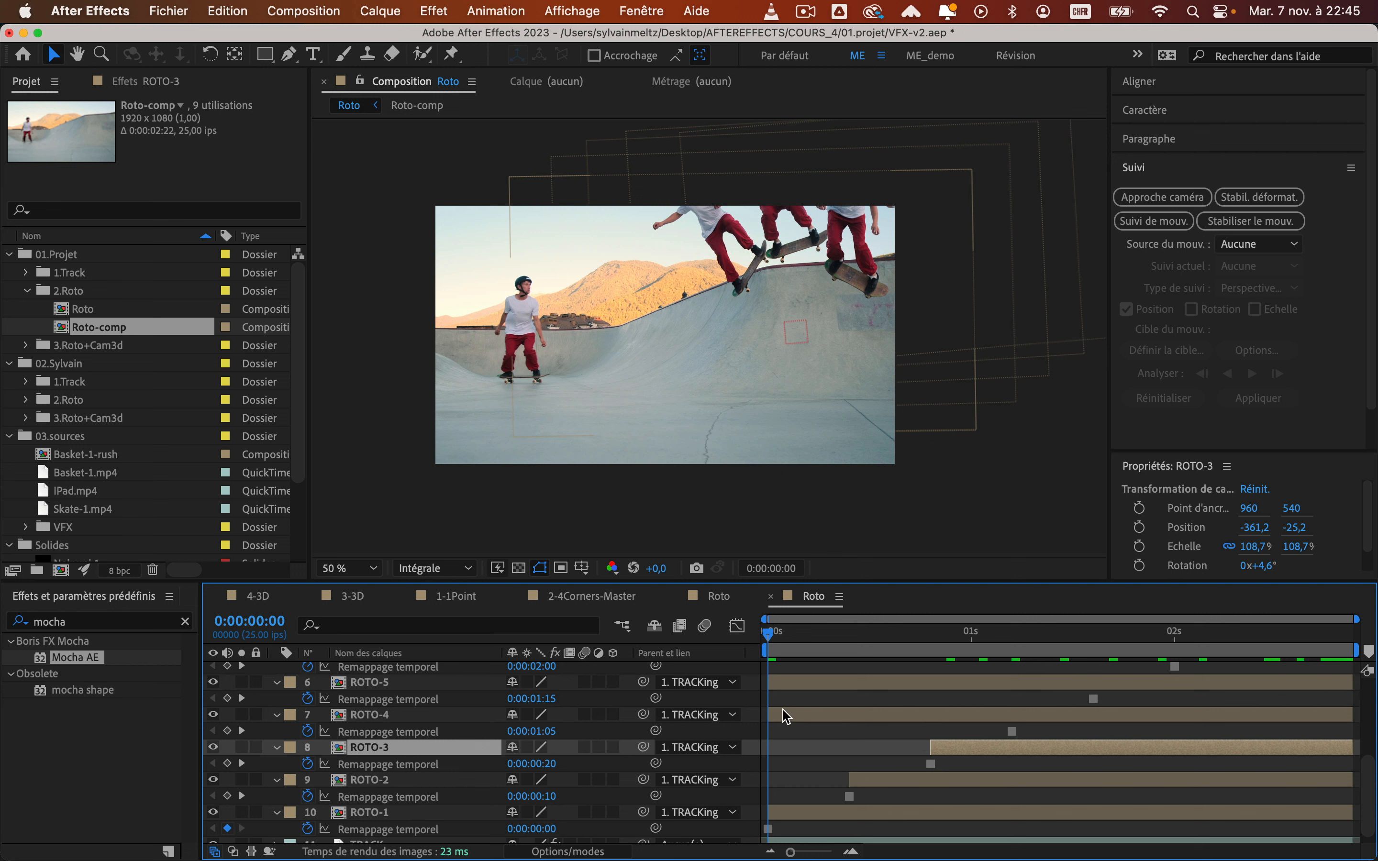
pyautogui.moveTo(768, 715); pyautogui.dragTo(1012, 715)
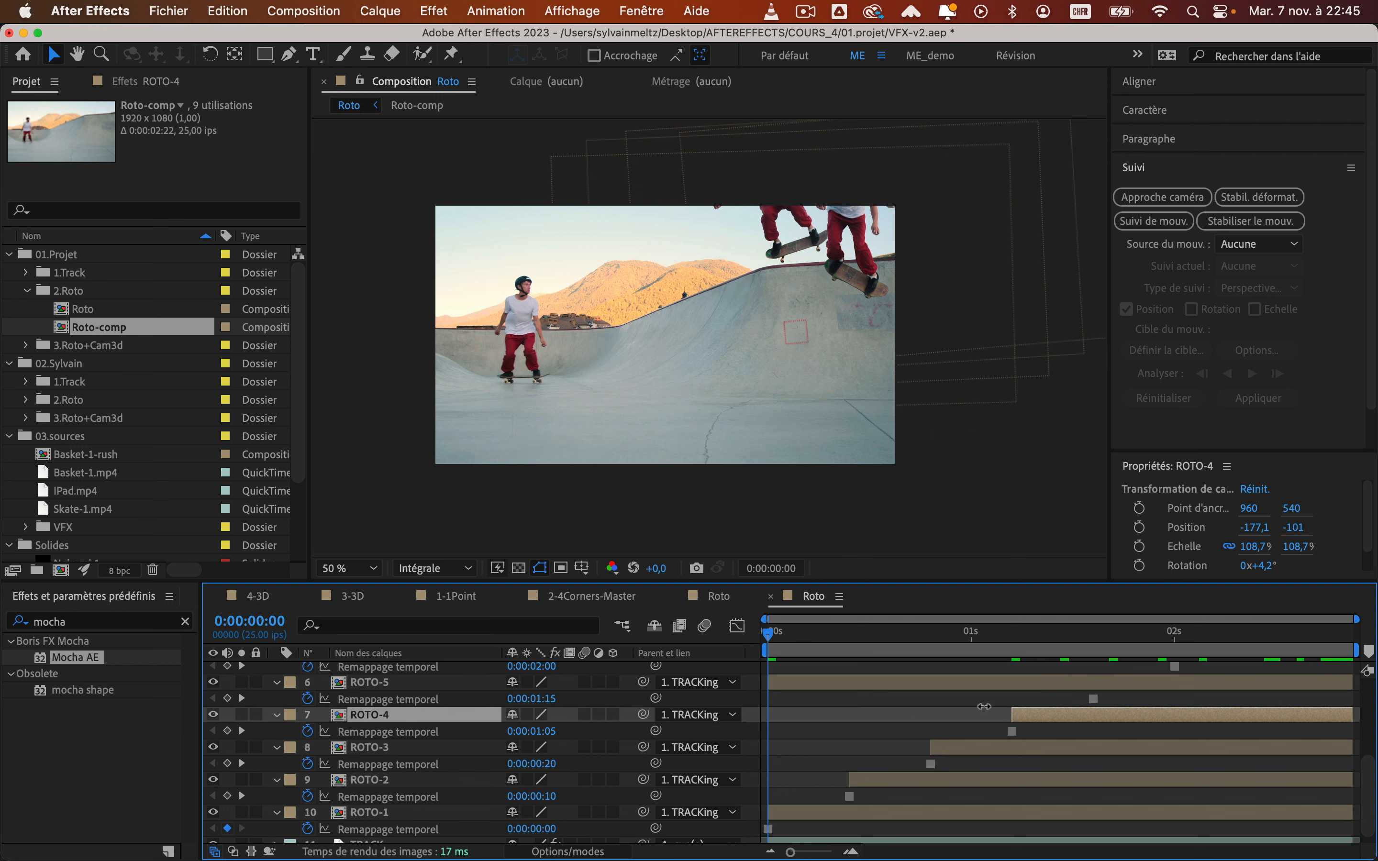
pyautogui.moveTo(767, 682); pyautogui.dragTo(1093, 682)
# Trim the starts of ROTO-6, ROTO-7 and ROTO-8 to their time-remap keyframes at 0:00:02:00, 0:00:02:10 and 0:00:02:20
pyautogui.scroll(8, 1060, 735)
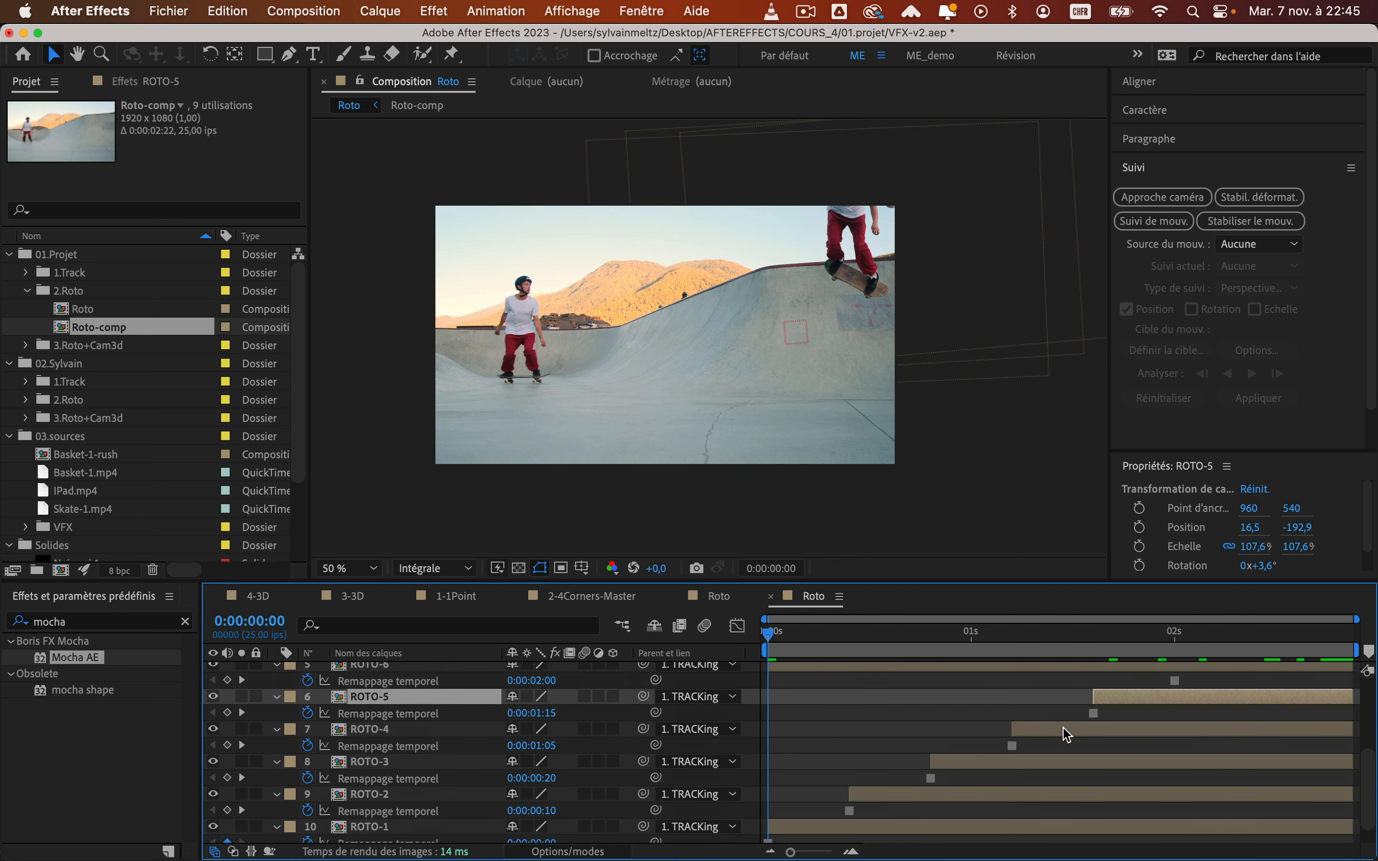
pyautogui.click(1168, 780)
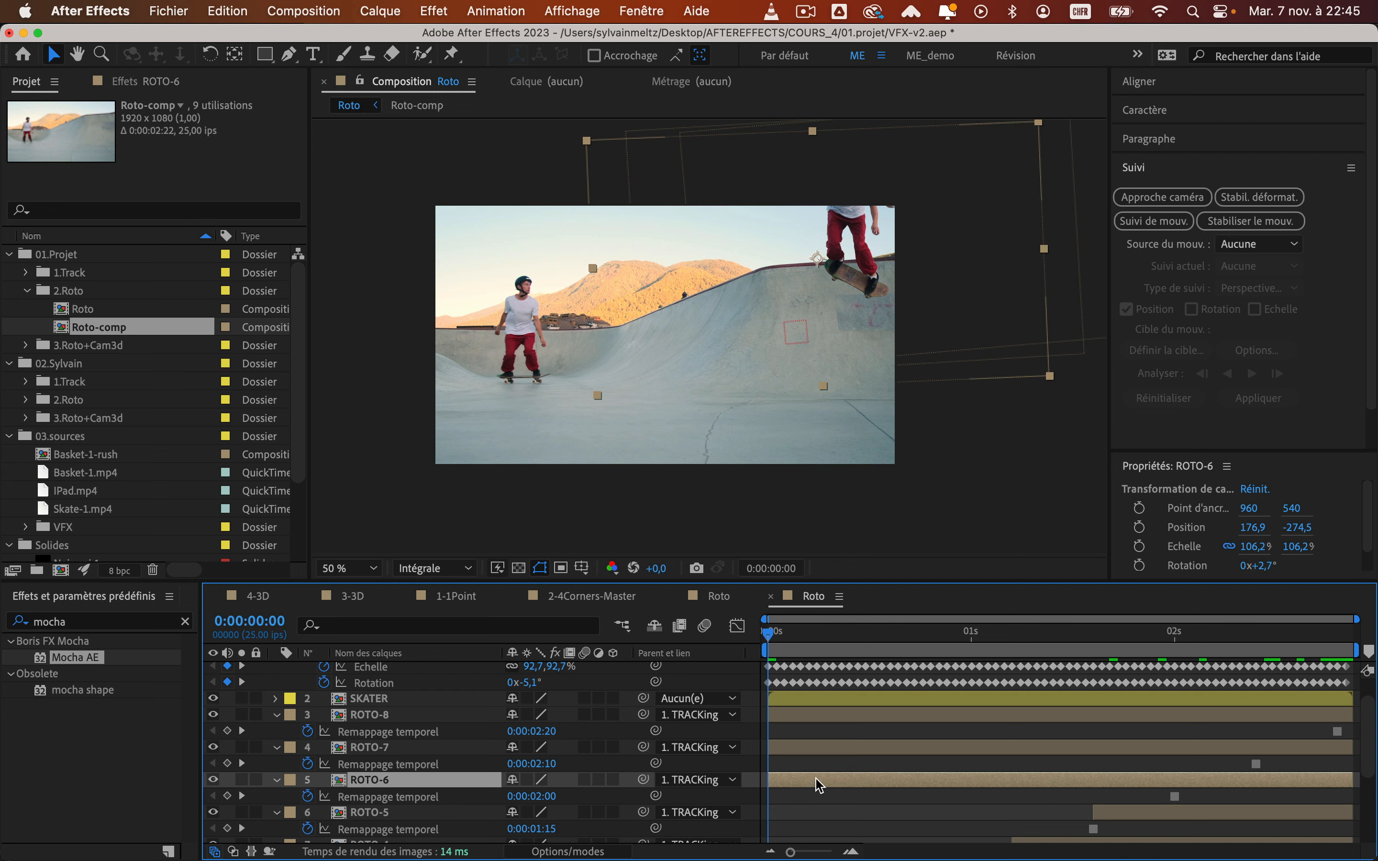
pyautogui.moveTo(769, 779); pyautogui.dragTo(1178, 782)
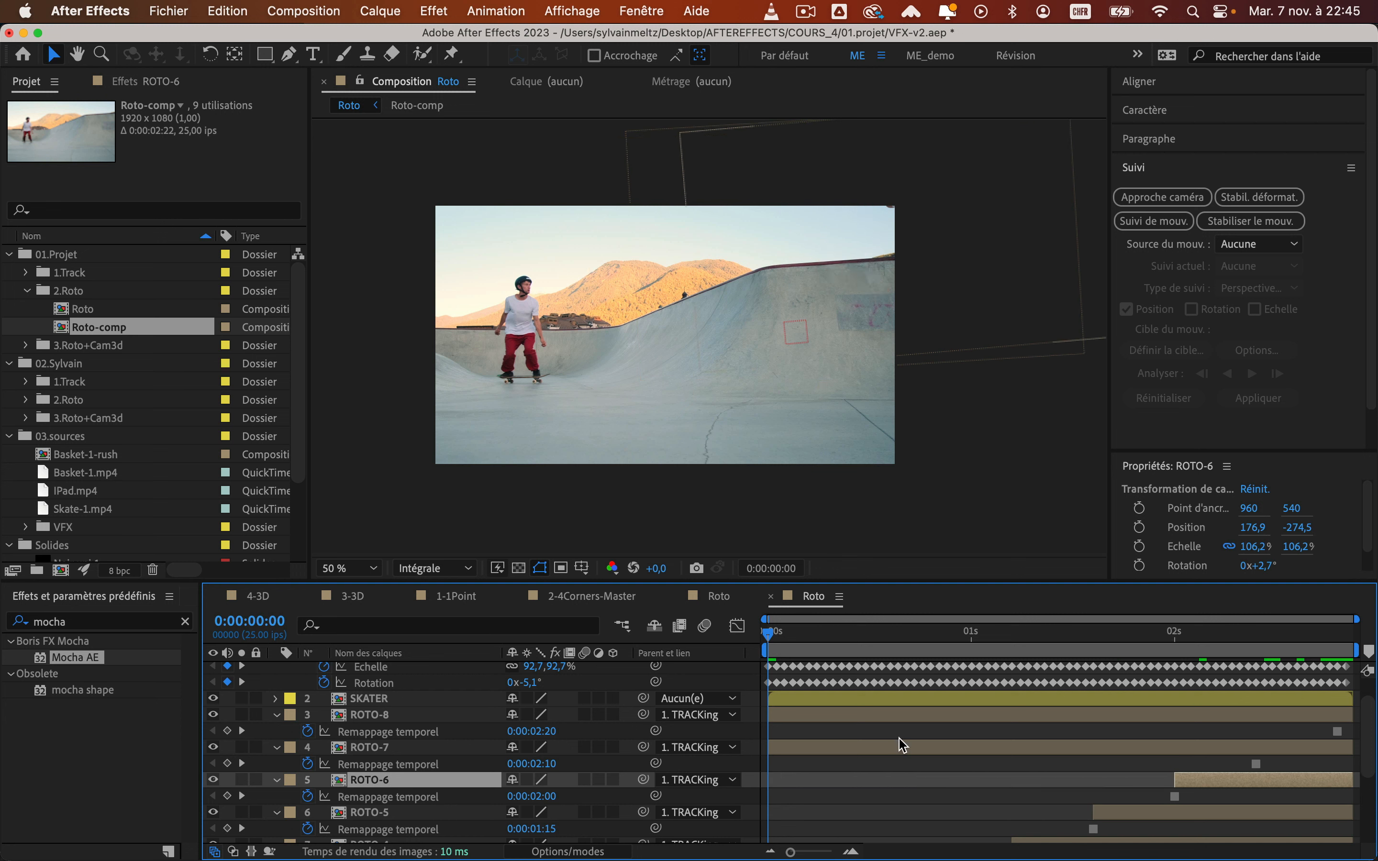
pyautogui.moveTo(768, 747); pyautogui.dragTo(1258, 748)
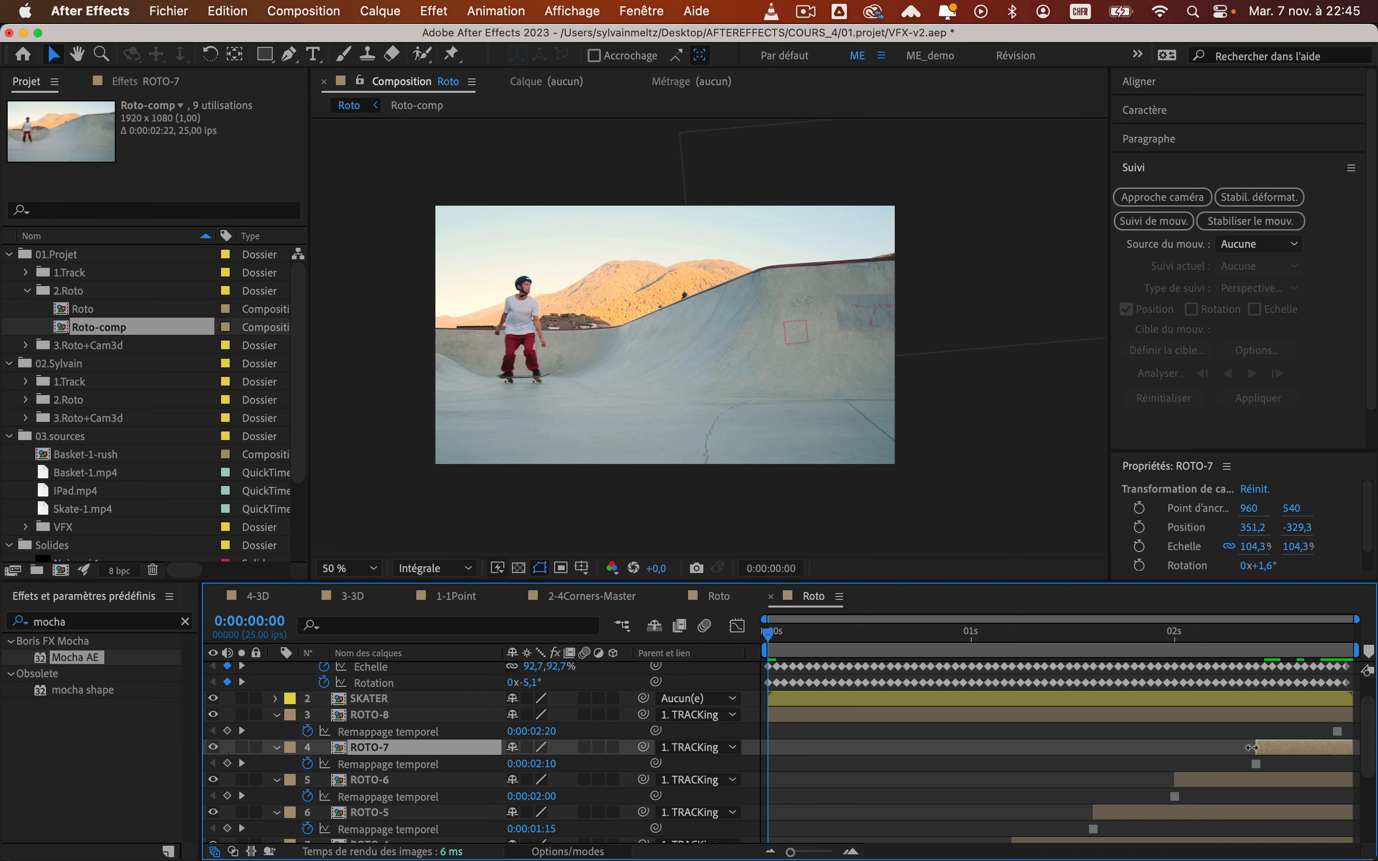
pyautogui.moveTo(770, 714); pyautogui.dragTo(1337, 738)
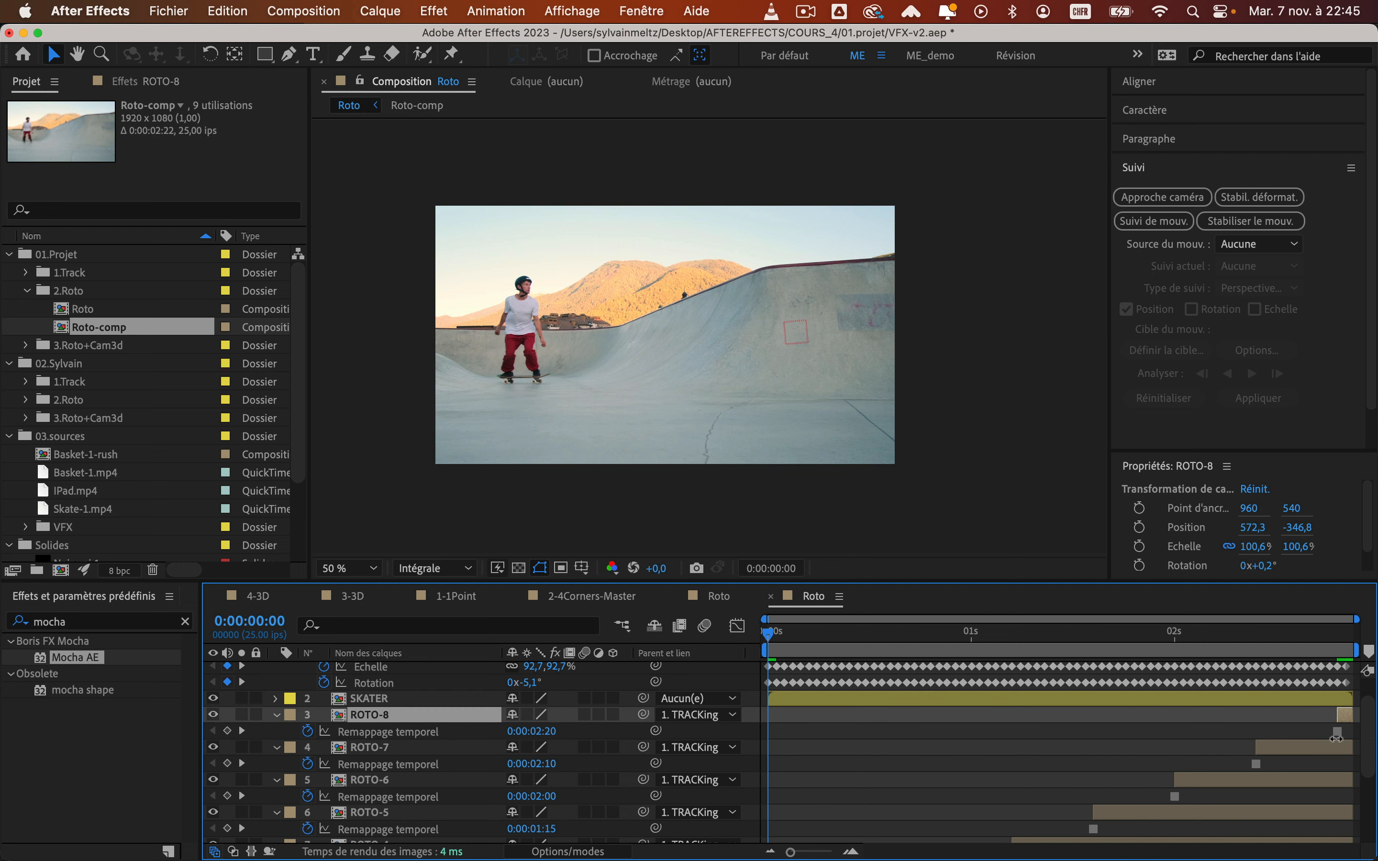
pyautogui.click(1024, 731)
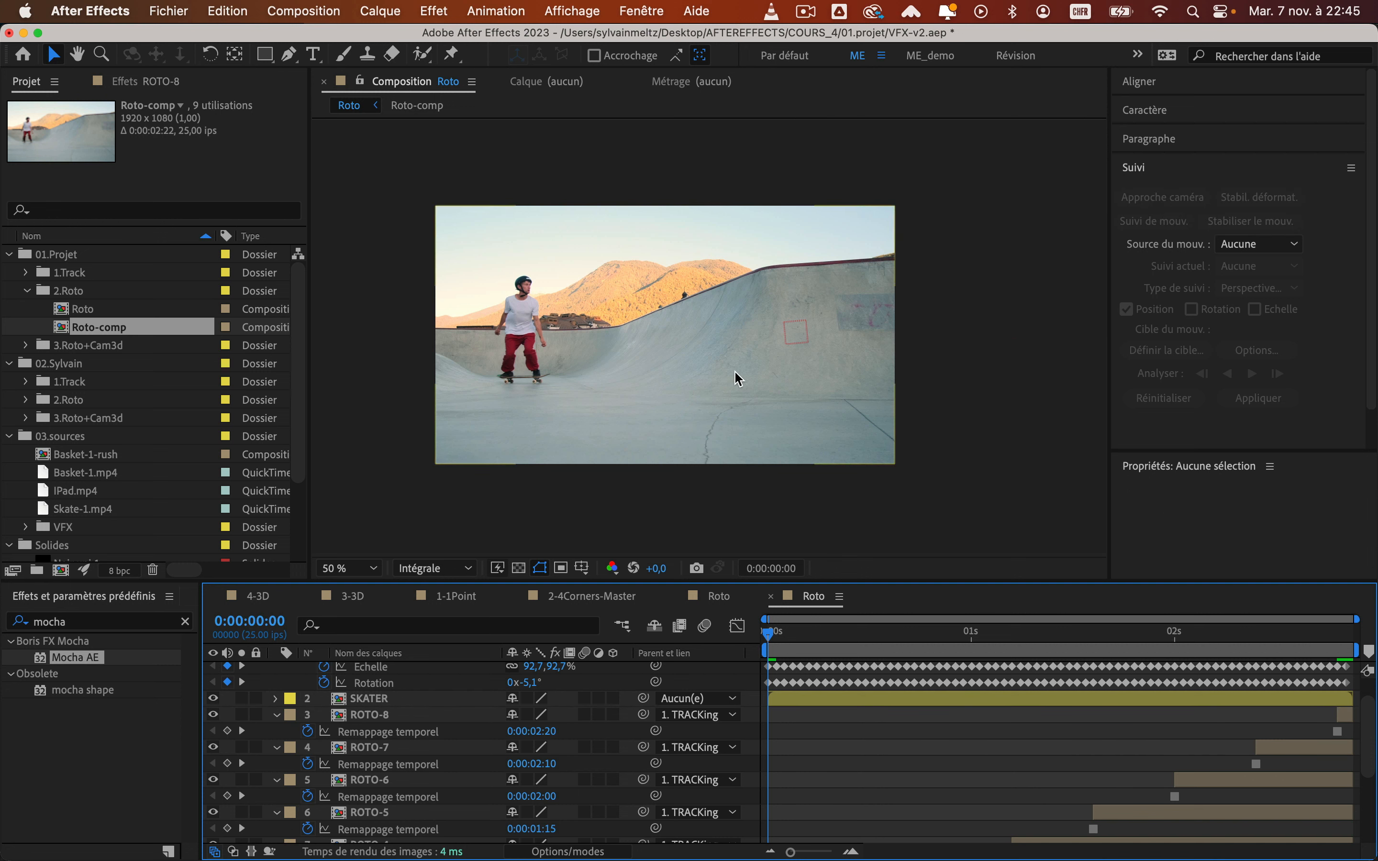
# Preview the multiplied-skater animation and inspect the cutout edges up close at 0:00:02:09
pyautogui.press('space')
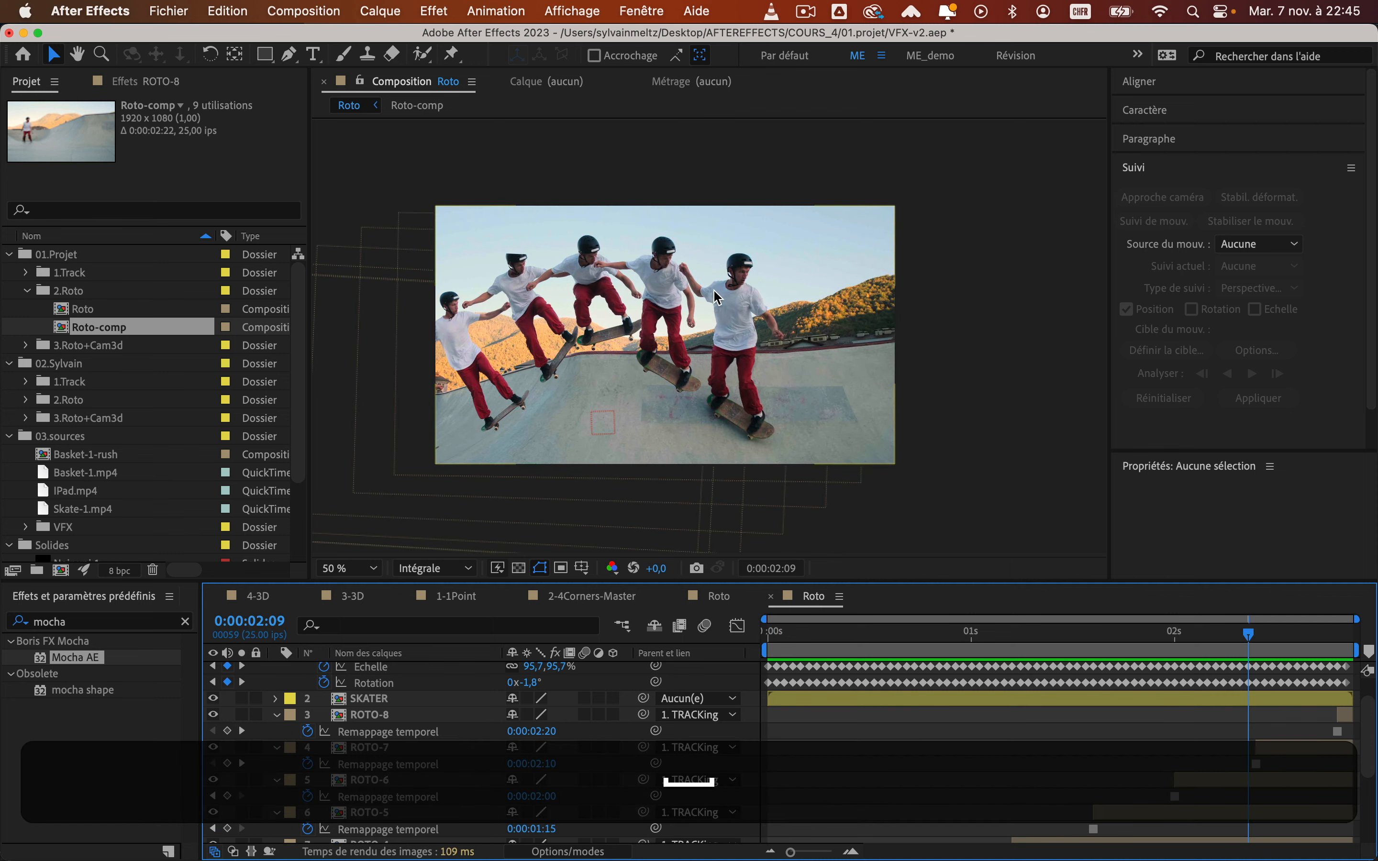
pyautogui.scroll(2, 684, 285)
pyautogui.press('space')
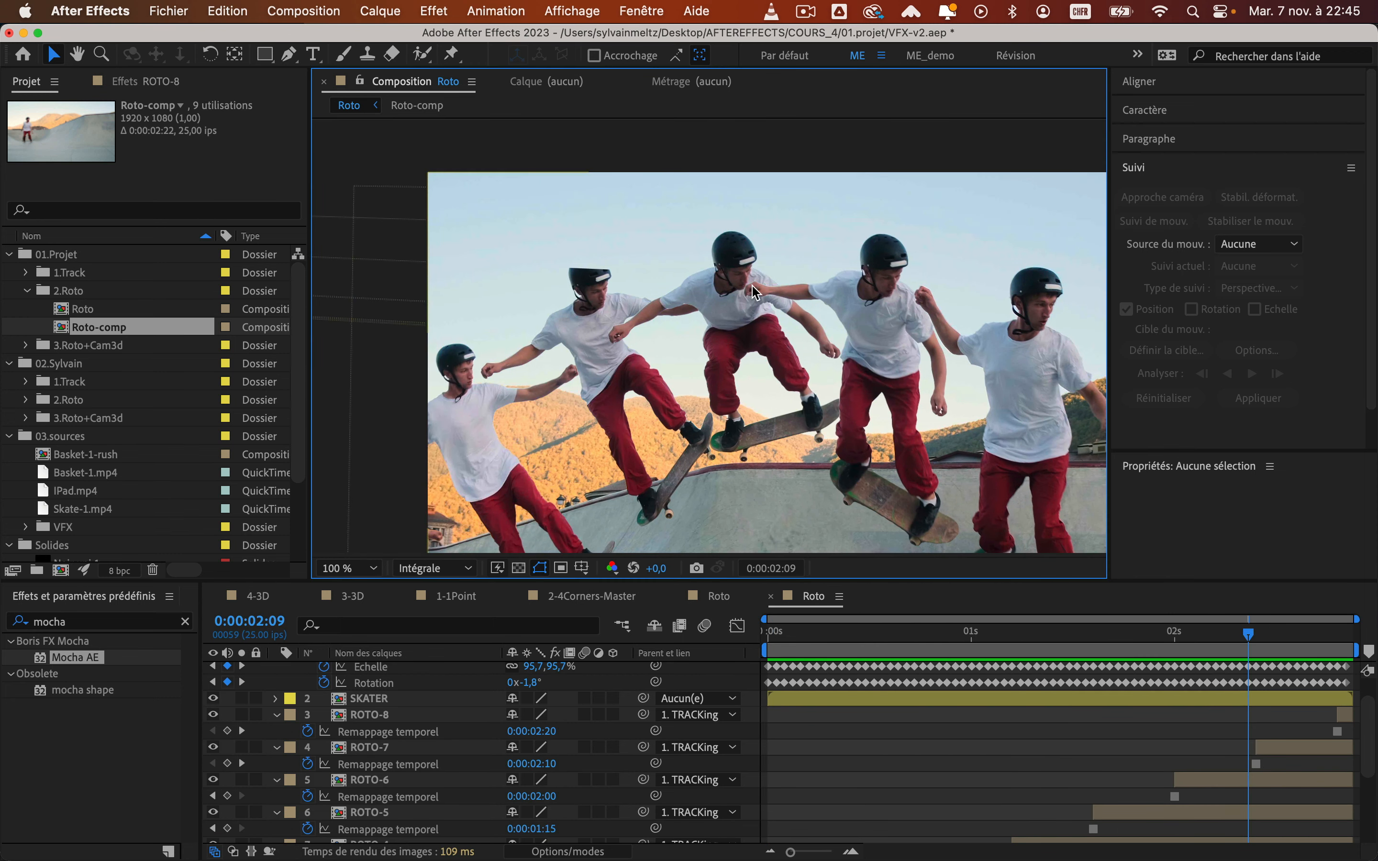
pyautogui.scroll(4, 751, 294)
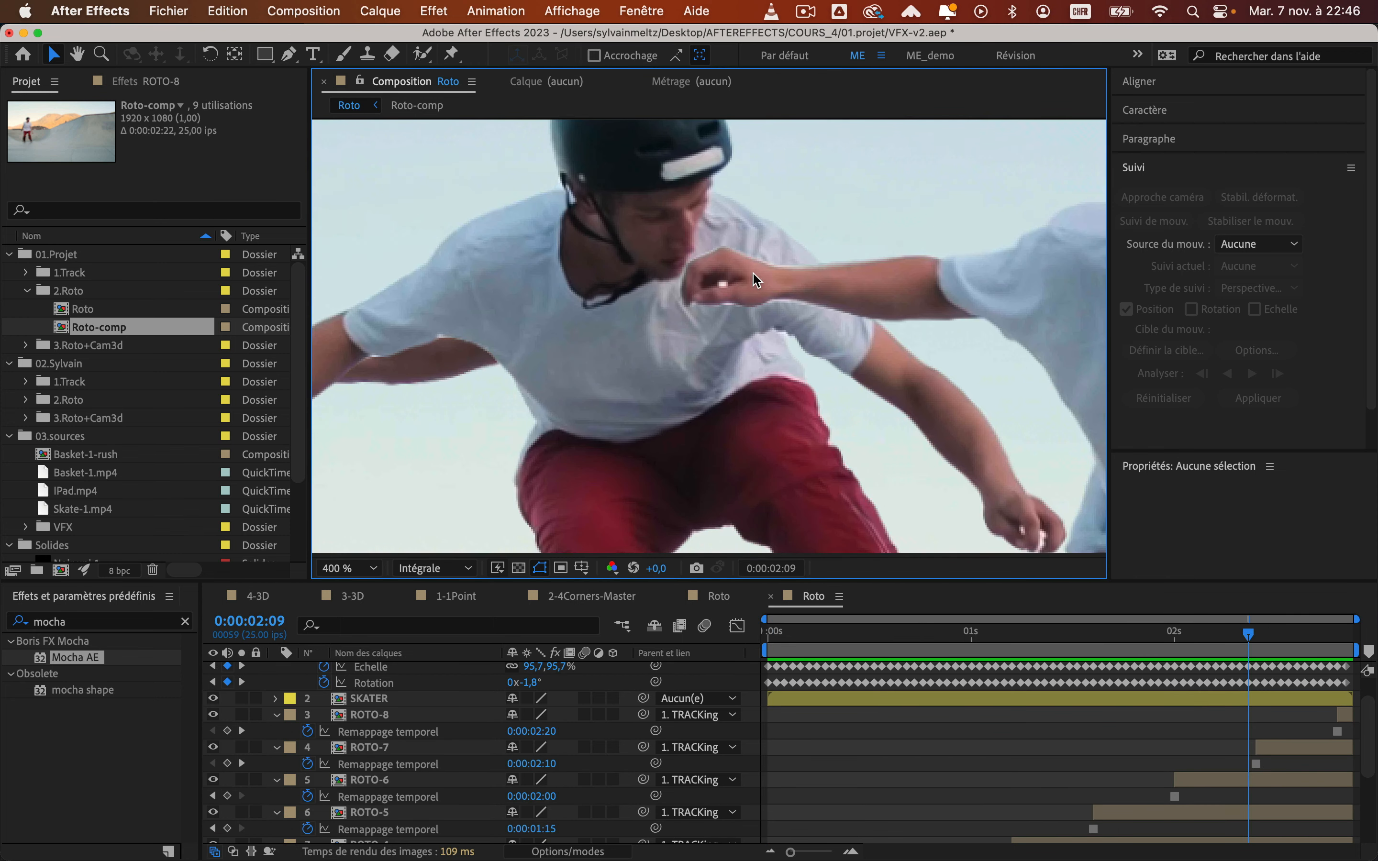
pyautogui.moveTo(785, 296); pyautogui.dragTo(743, 320)
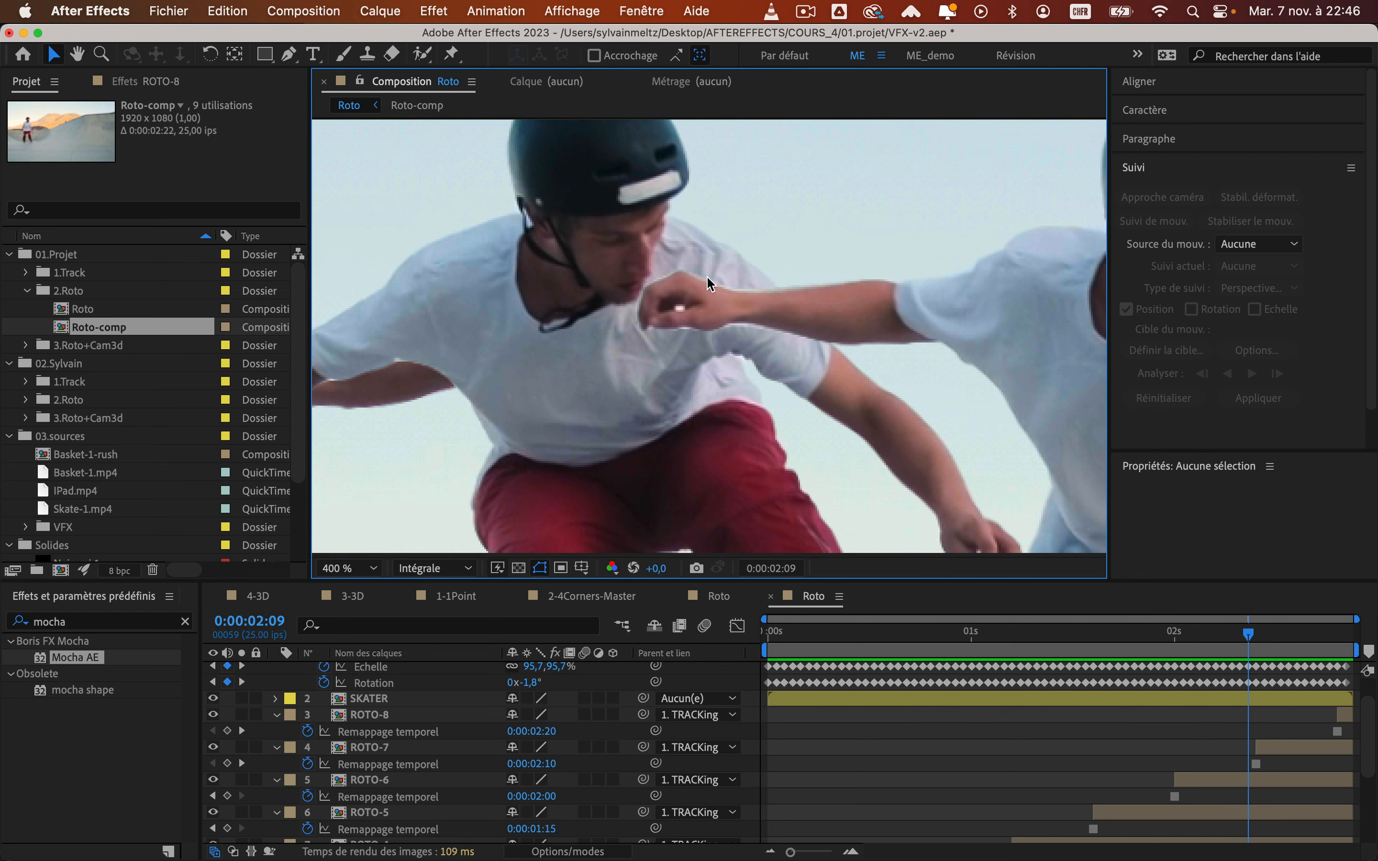
pyautogui.scroll(-2, 651, 284)
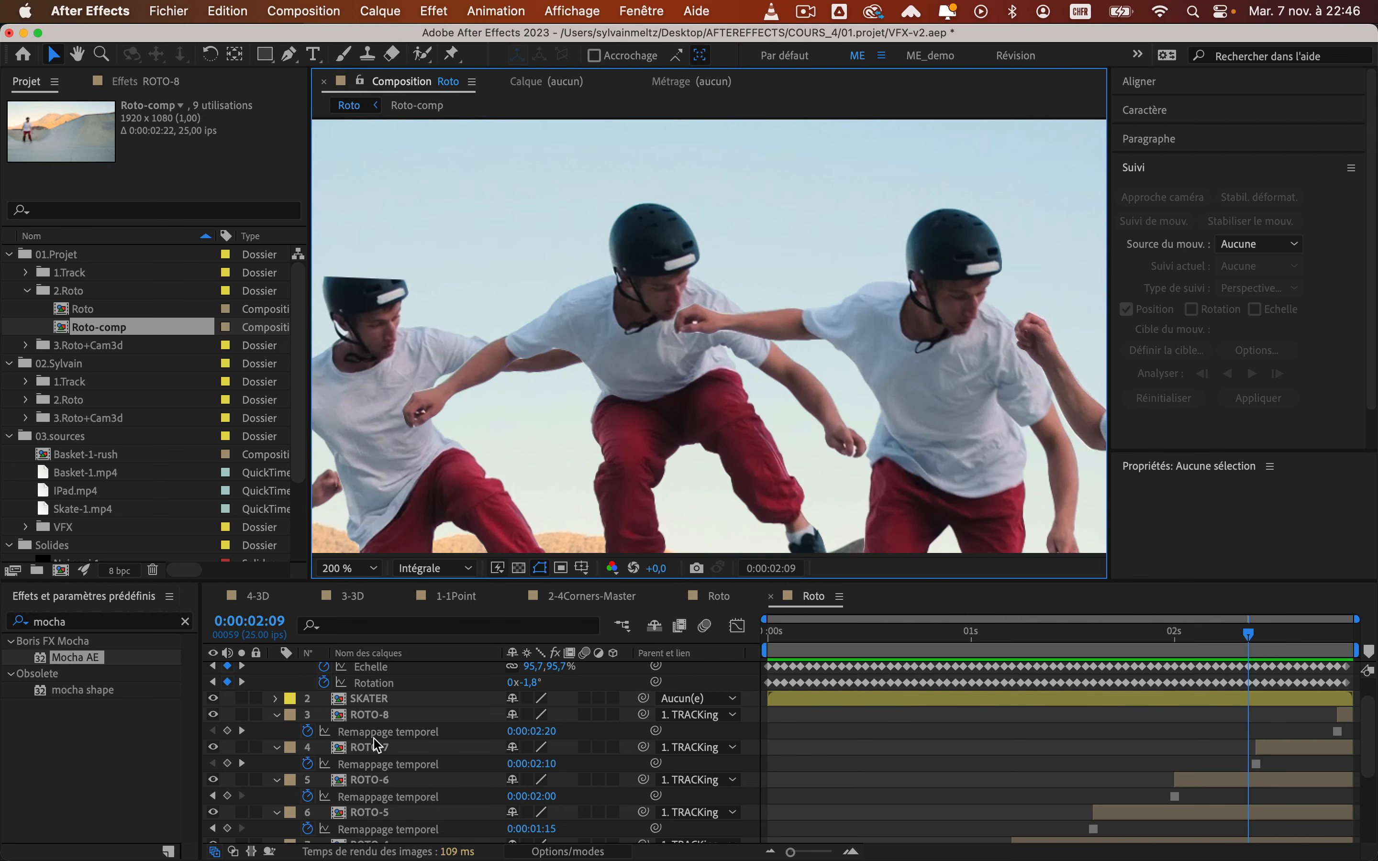
# Collapse the properties of all layers in the Roto timeline again
pyautogui.click(366, 719)
pyautogui.press('cmd+a')
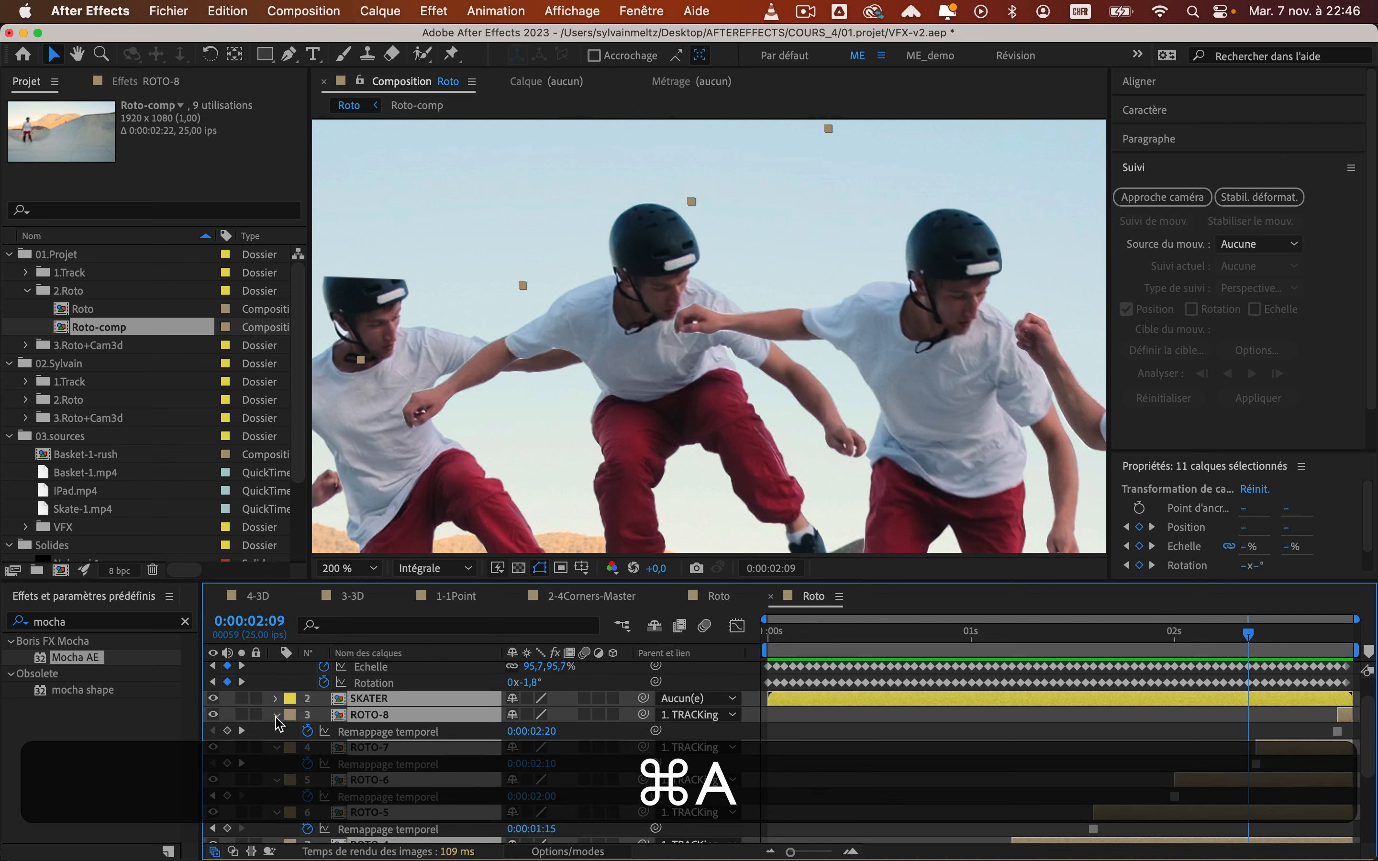
pyautogui.click(844, 727)
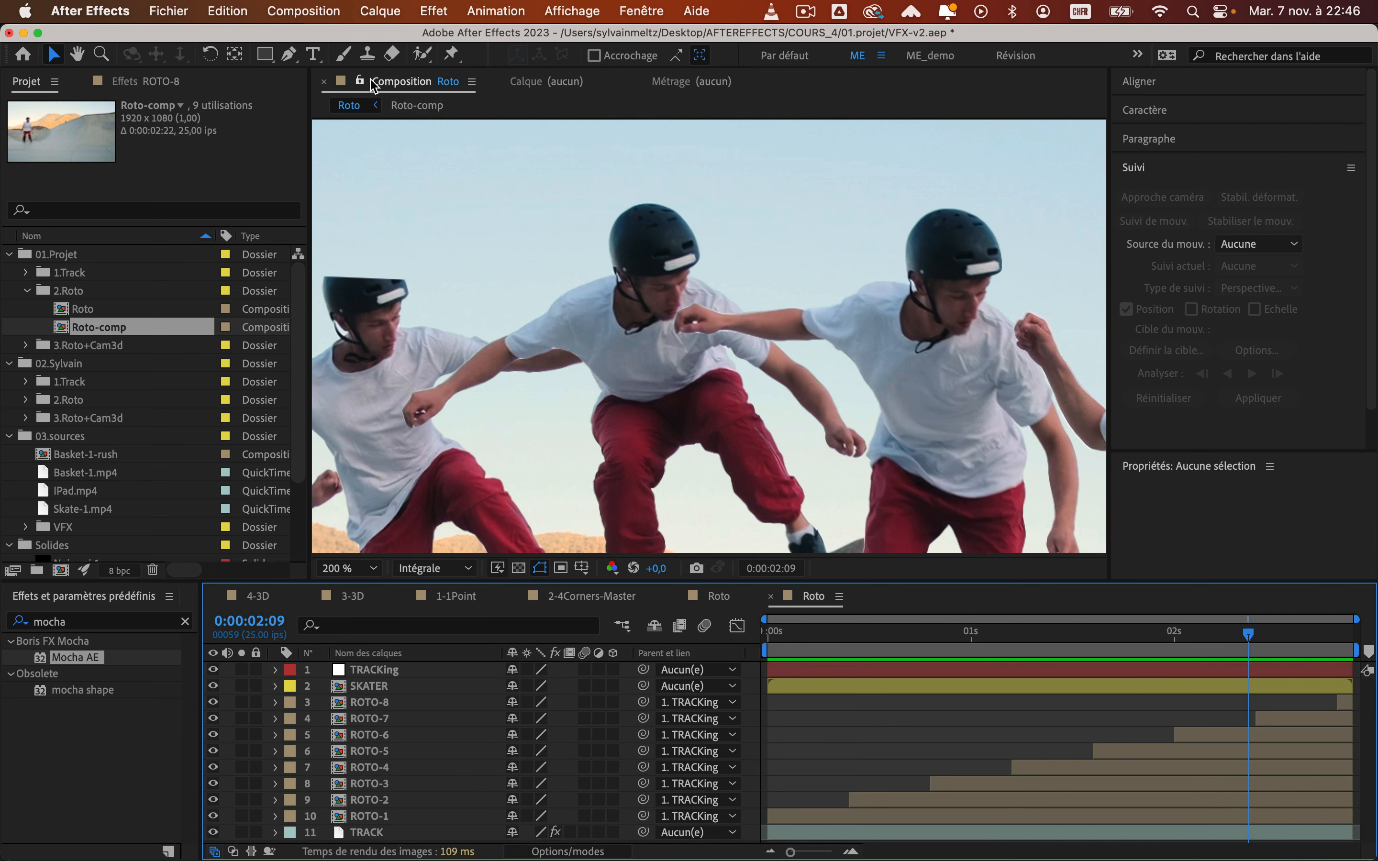
# Lock the Roto composition viewer and open Roto-comp in a second viewer beside it
pyautogui.click(395, 87)
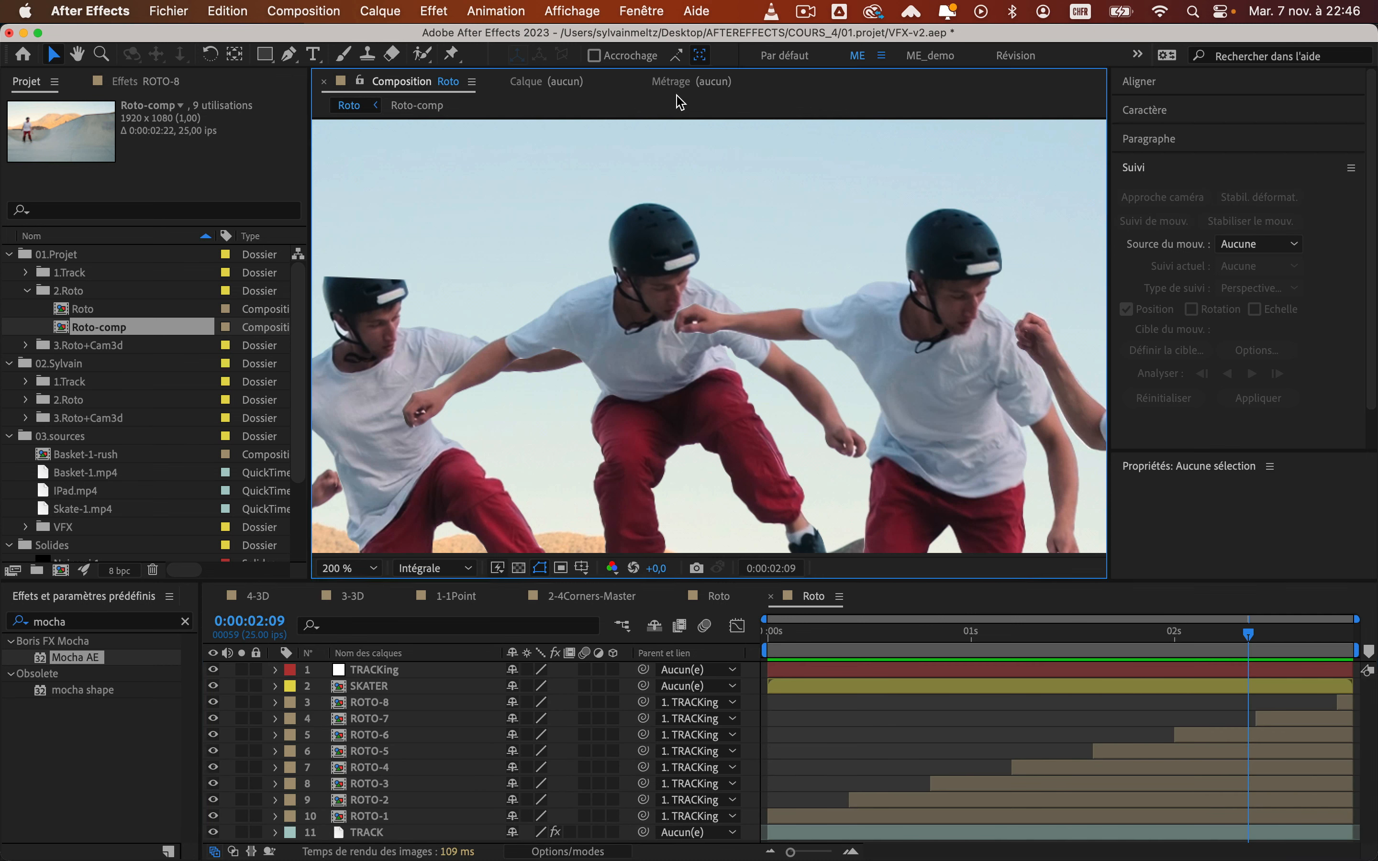
pyautogui.click(361, 82)
pyautogui.click(424, 108)
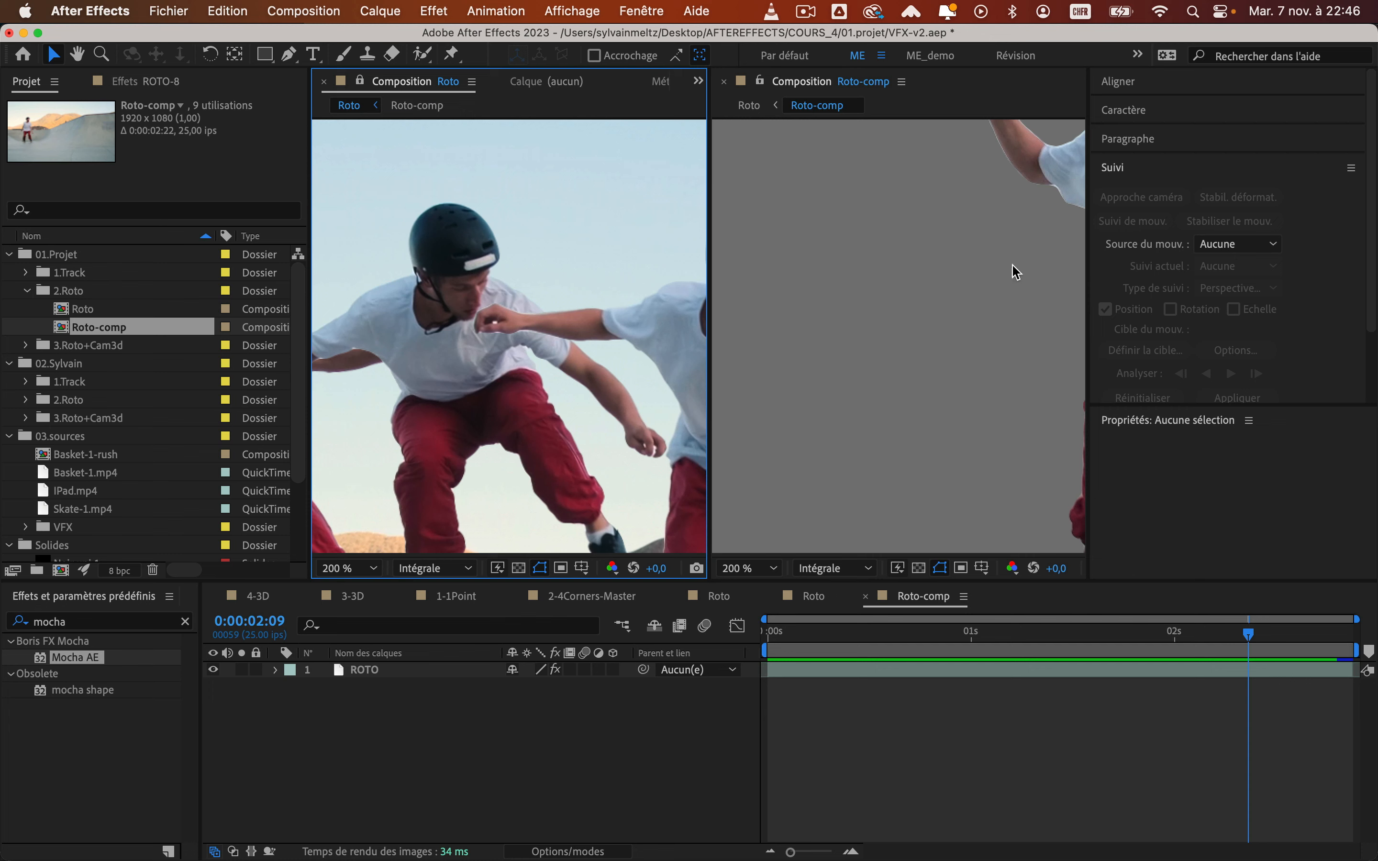
# Turn on motion blur and edge colour decontamination in the Roto Brush effect of the ROTO layer in Roto-comp
pyautogui.scroll(-2, 1016, 272)
pyautogui.moveTo(1015, 272); pyautogui.dragTo(1201, 325)
pyautogui.scroll(2, 968, 260)
pyautogui.moveTo(820, 188); pyautogui.dragTo(911, 319)
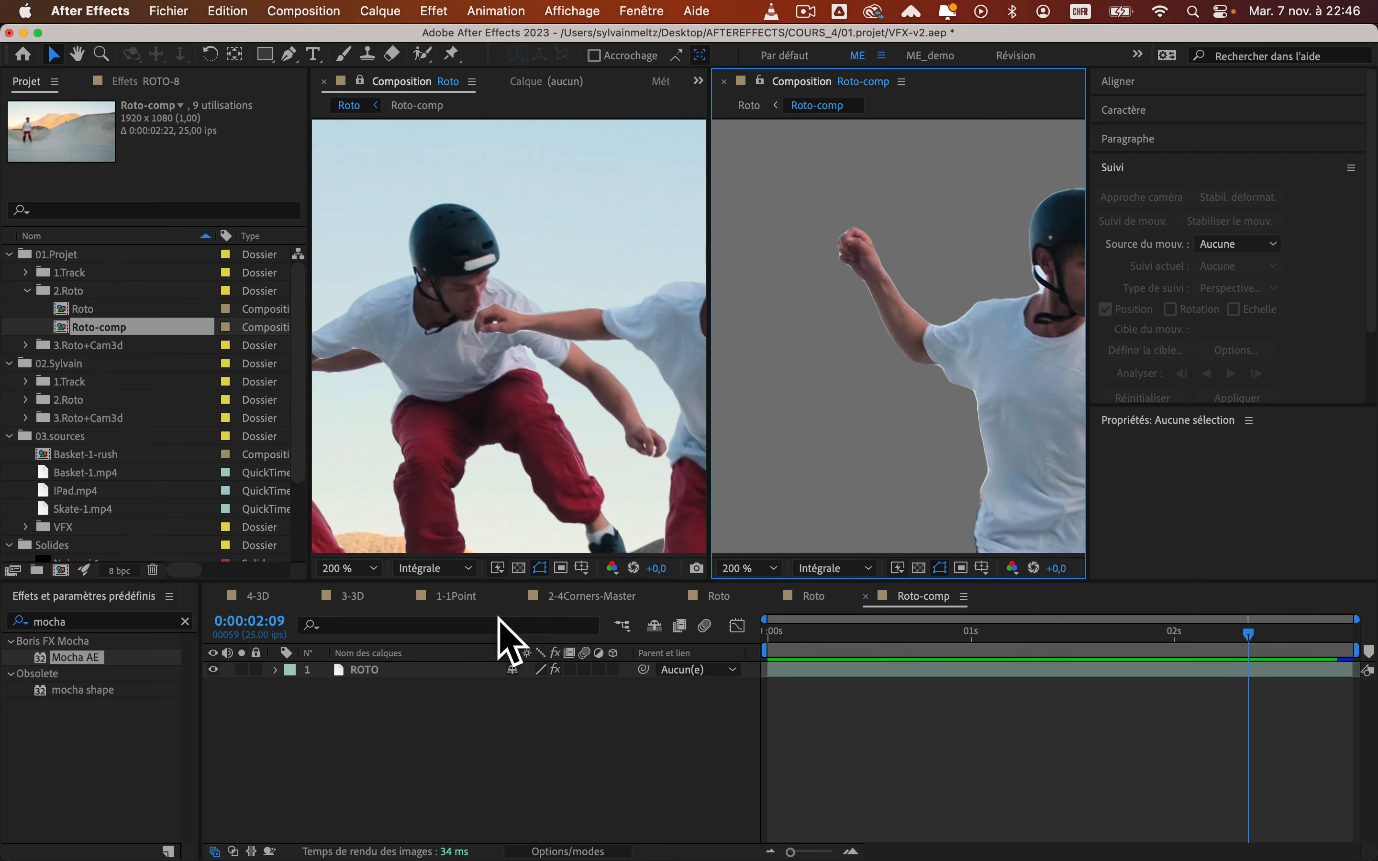
pyautogui.click(387, 672)
pyautogui.click(144, 83)
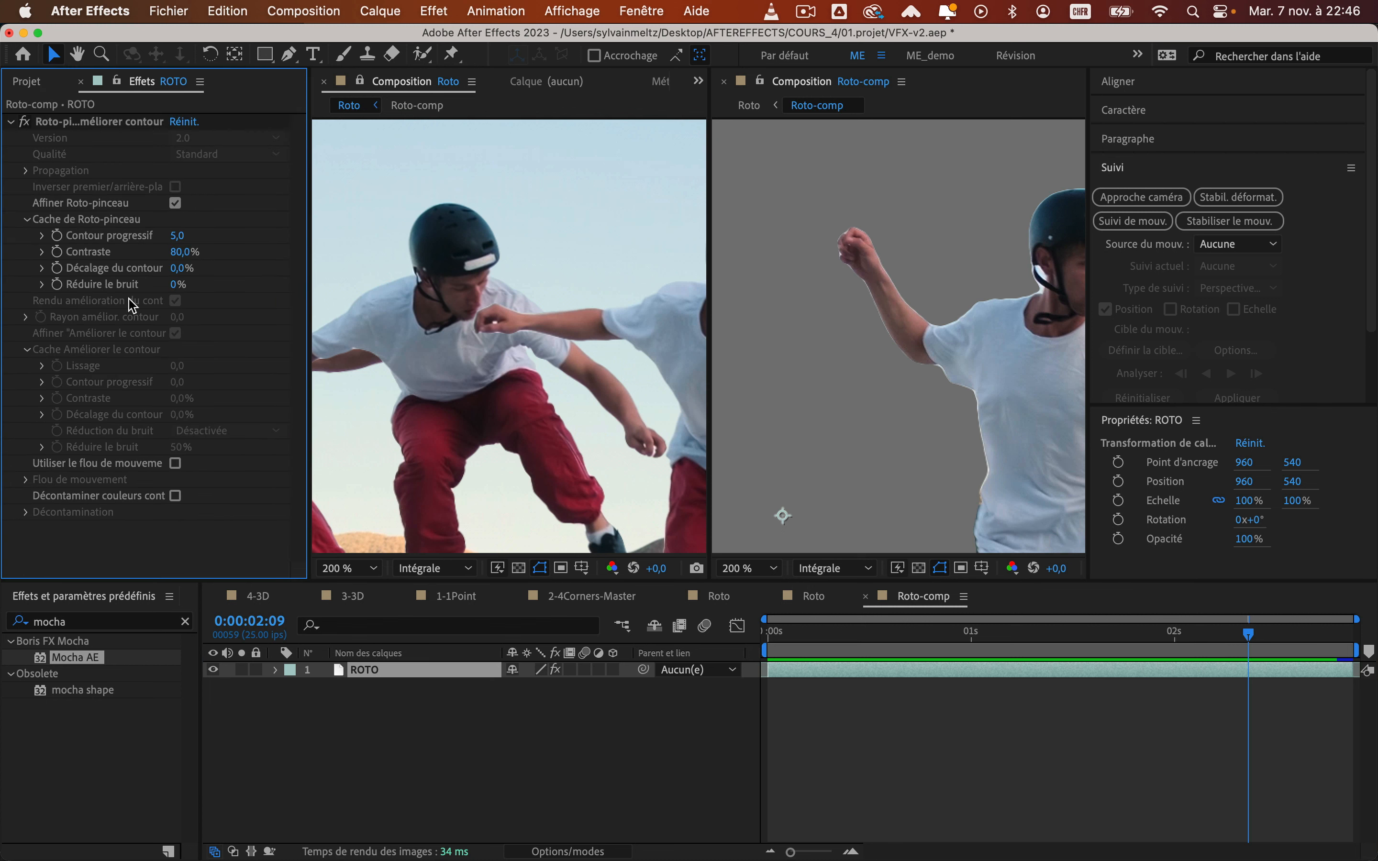
pyautogui.click(175, 464)
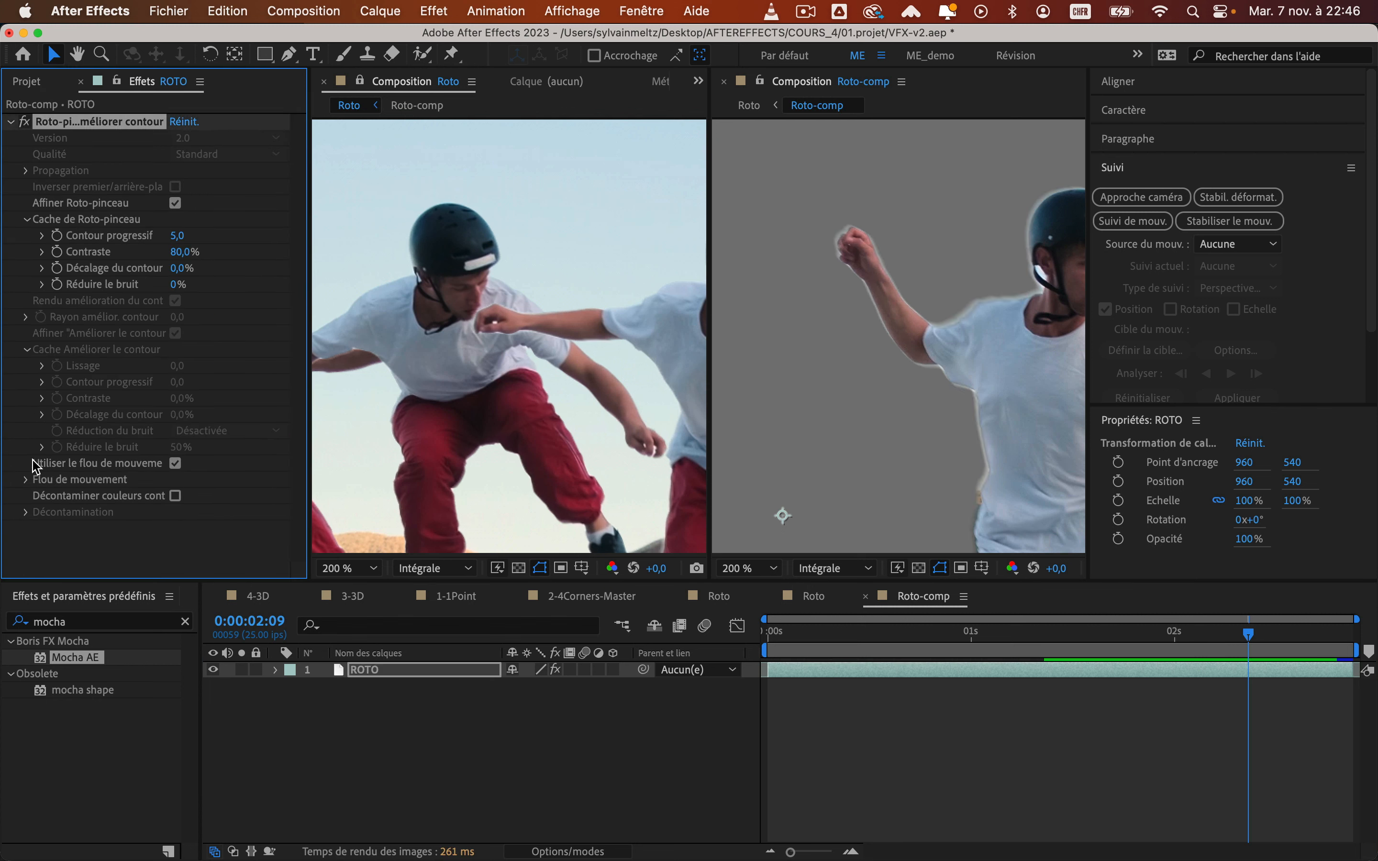
pyautogui.click(34, 488)
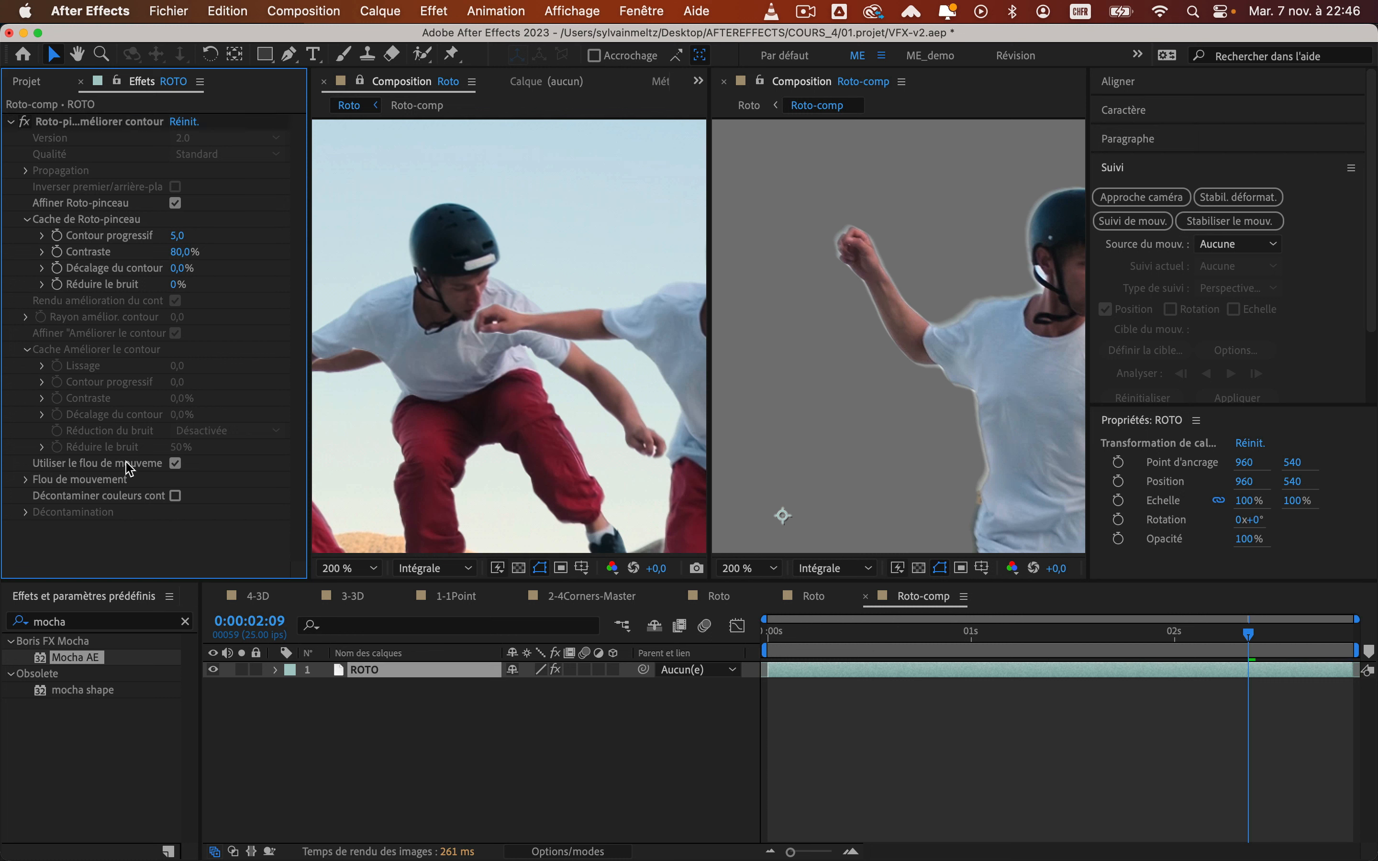
pyautogui.click(175, 496)
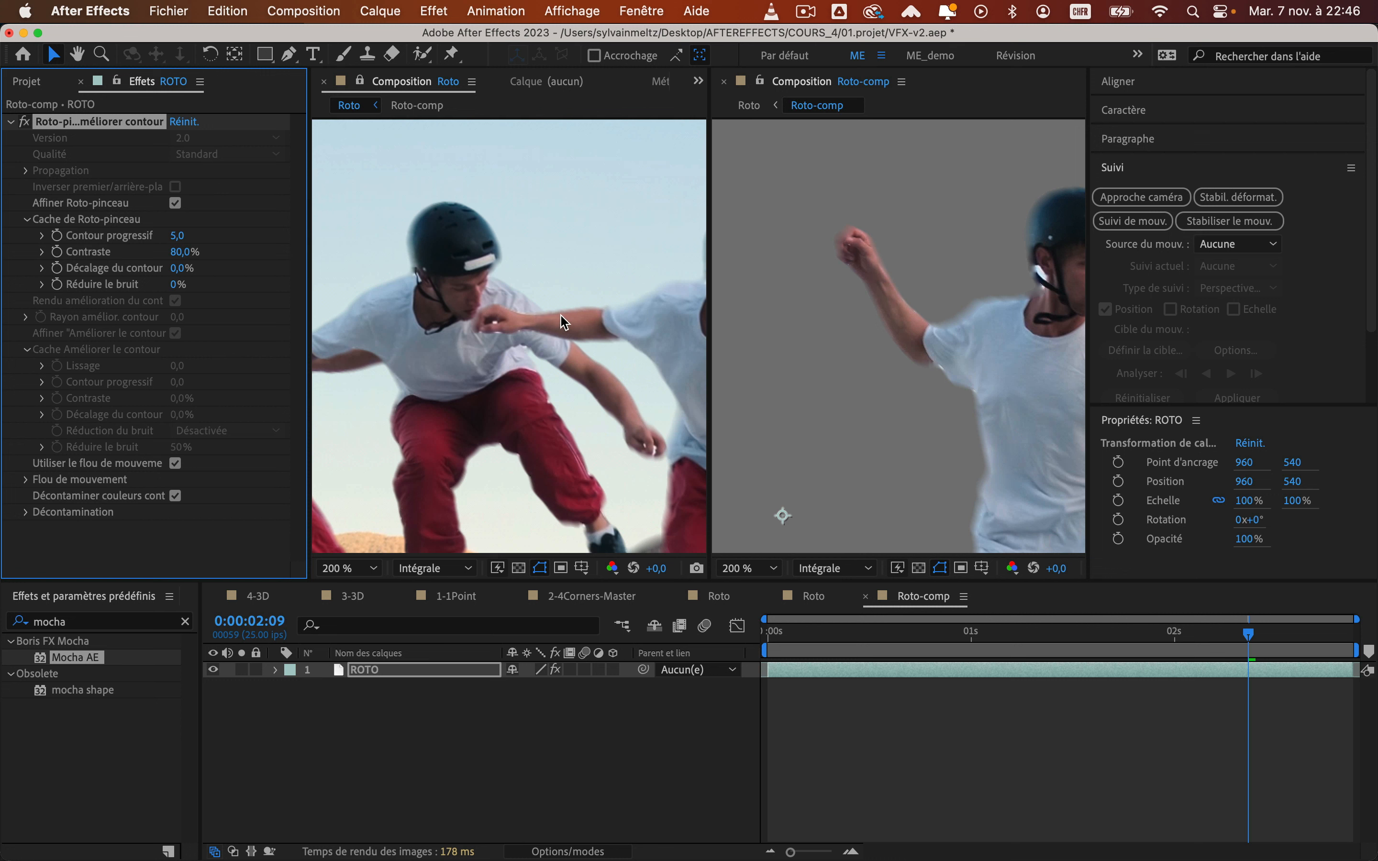
# Check the refined skater cutouts at full frame in both viewers and return to 0:00:00:00
pyautogui.scroll(-1, 443, 297)
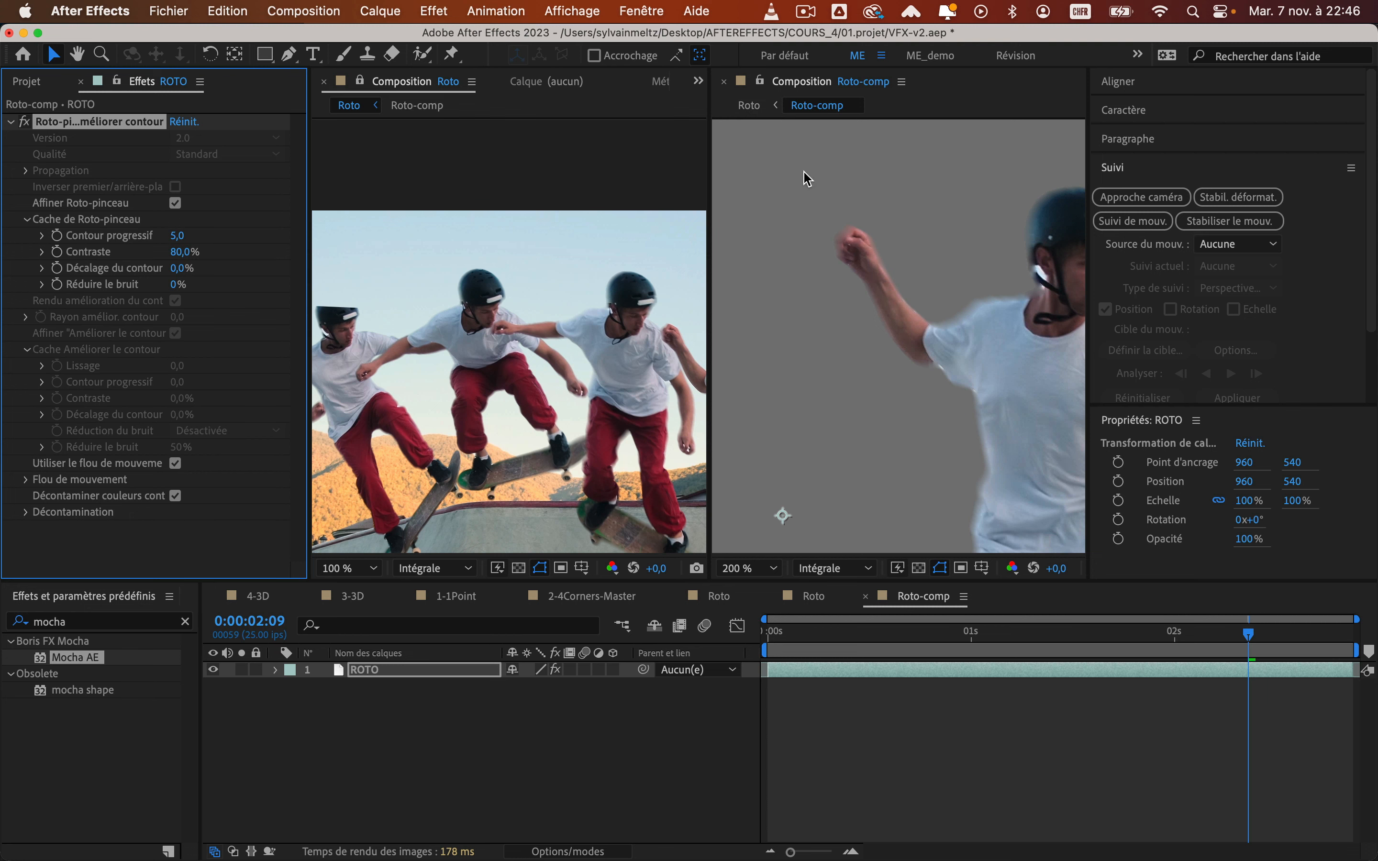
pyautogui.scroll(-2, 520, 369)
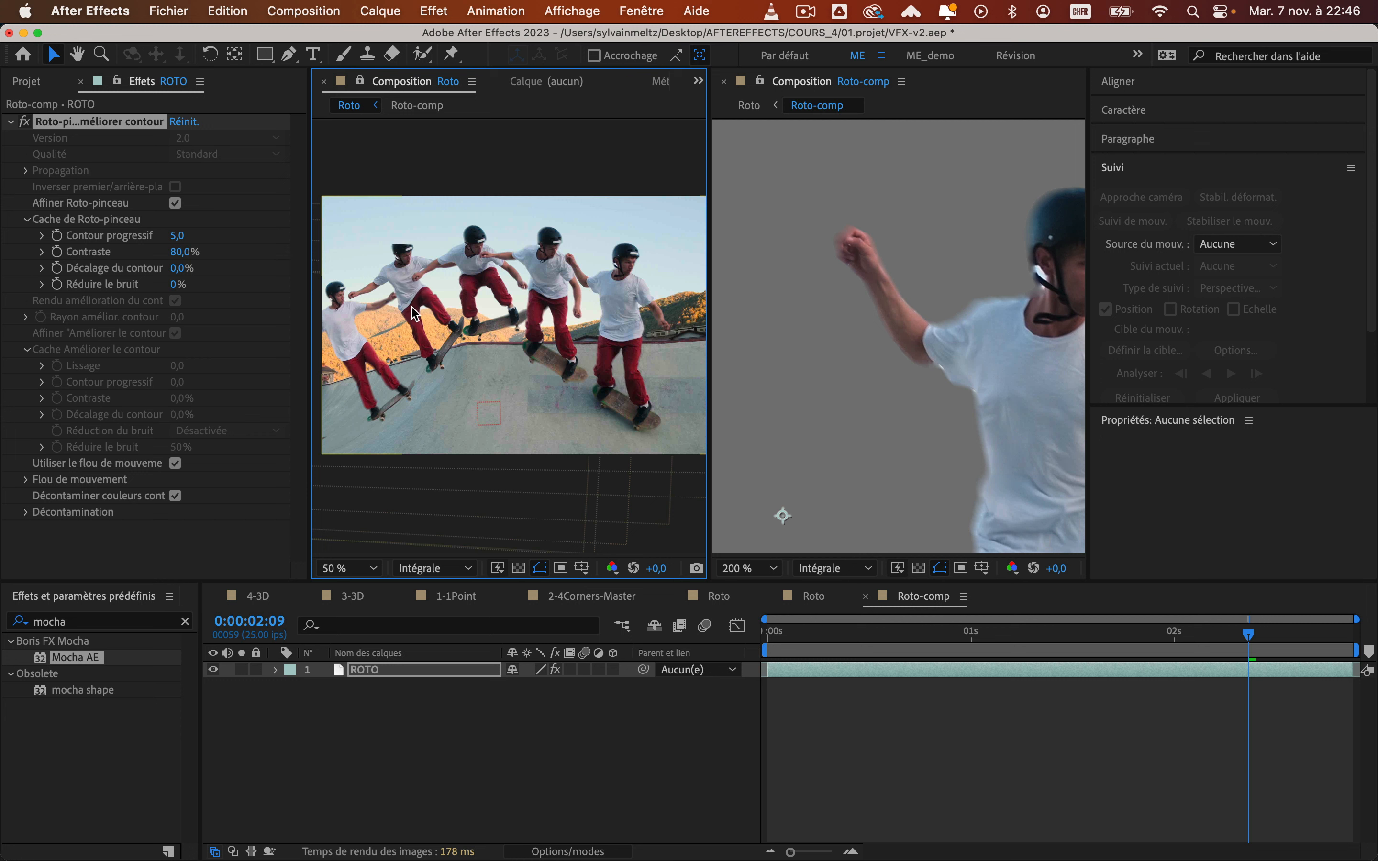
pyautogui.moveTo(808, 646); pyautogui.dragTo(767, 632)
pyautogui.scroll(-4, 914, 319)
pyautogui.click(854, 709)
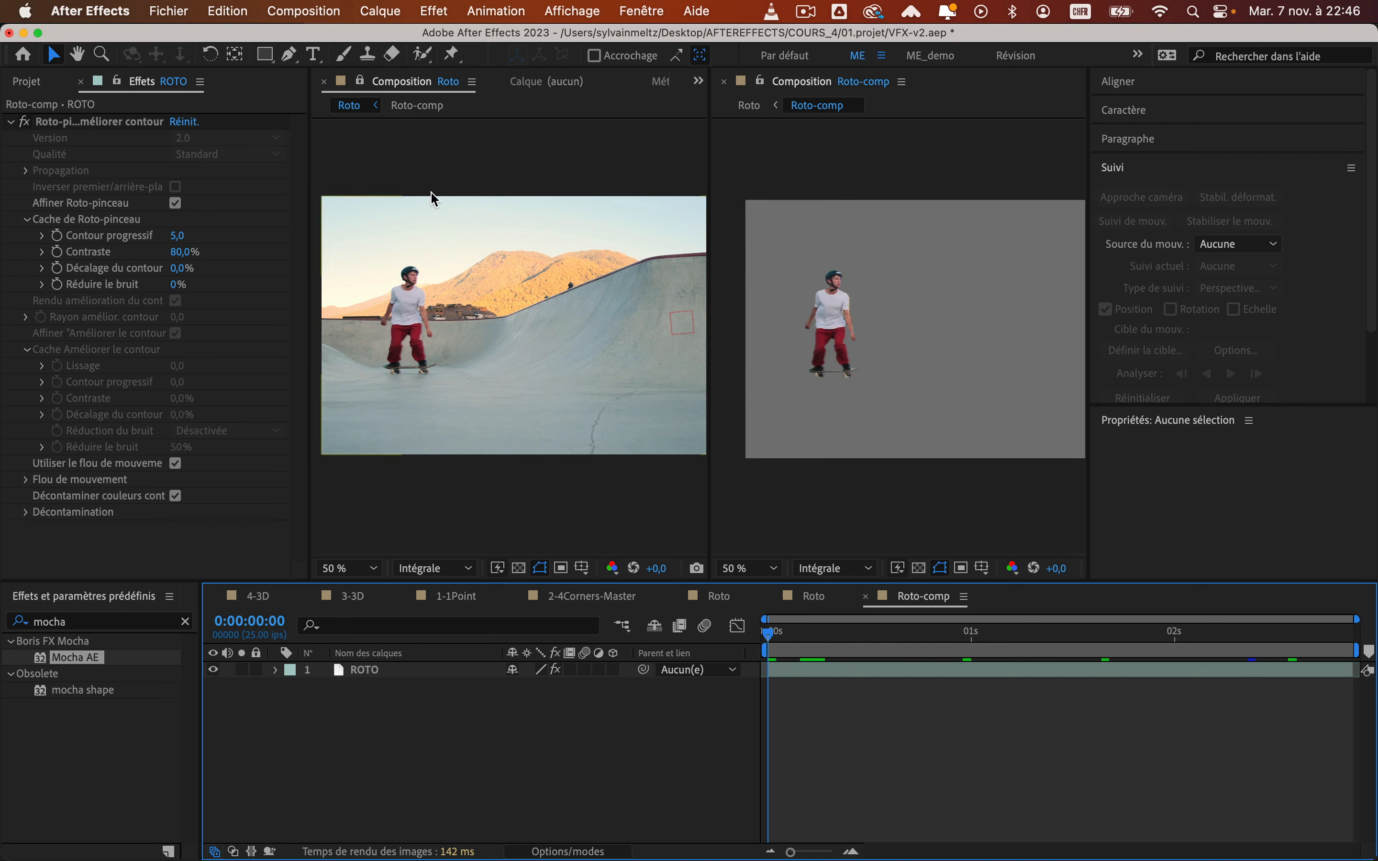
# Create a full-frame red rectangle shape layer above ROTO in Roto-comp and set ROTO as its track matte
pyautogui.doubleClick(267, 57)
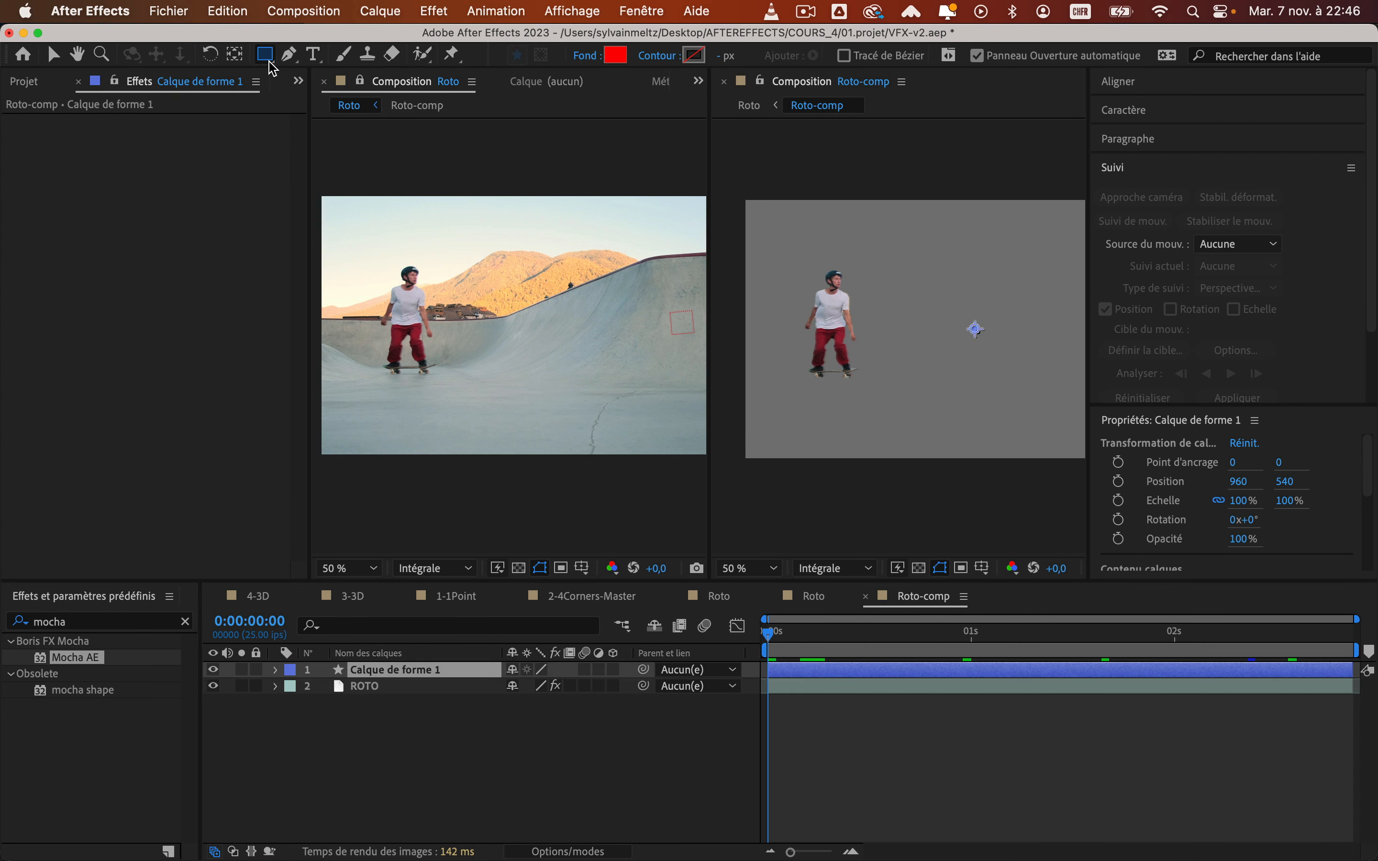
pyautogui.press('v')
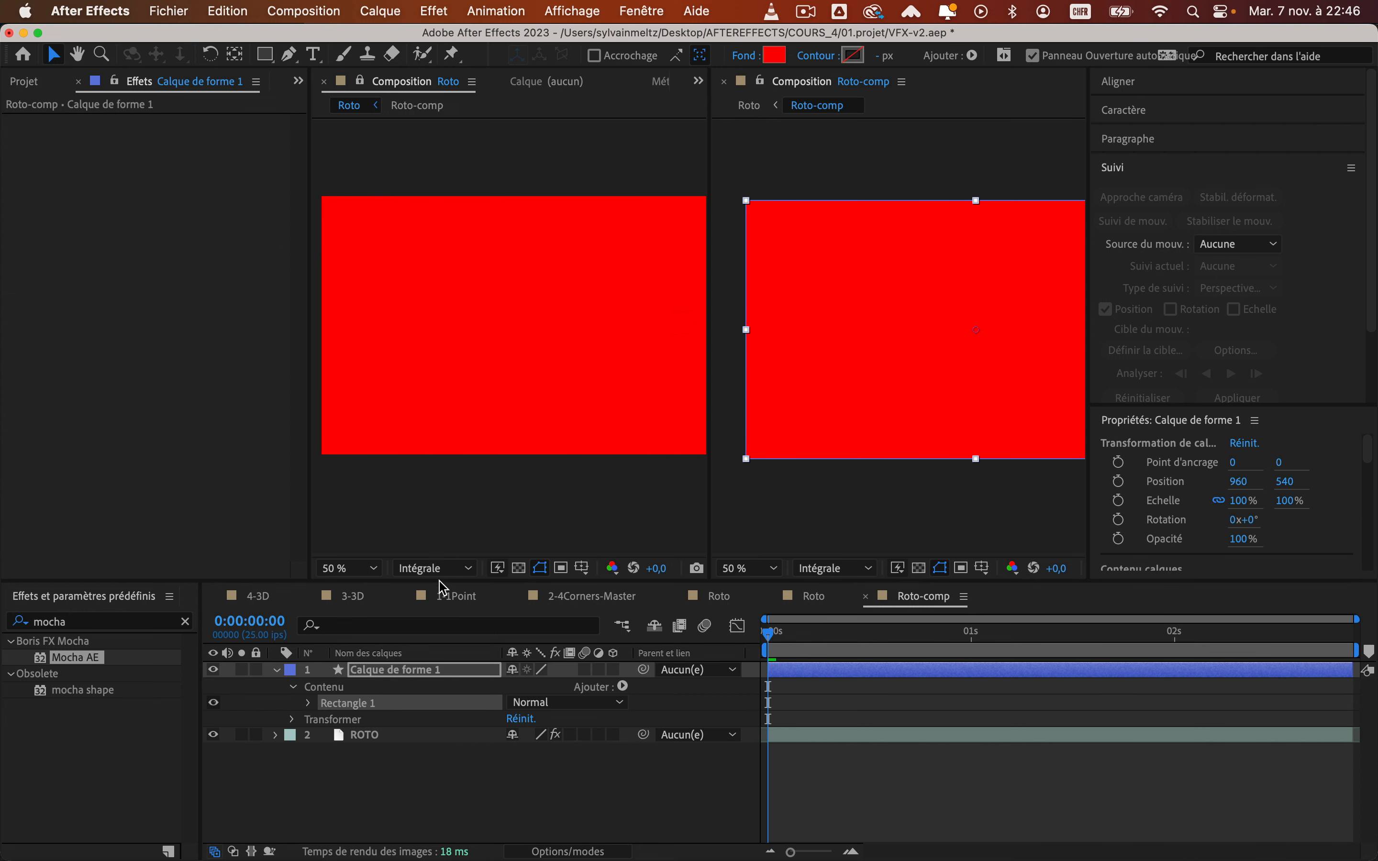
pyautogui.click(441, 672)
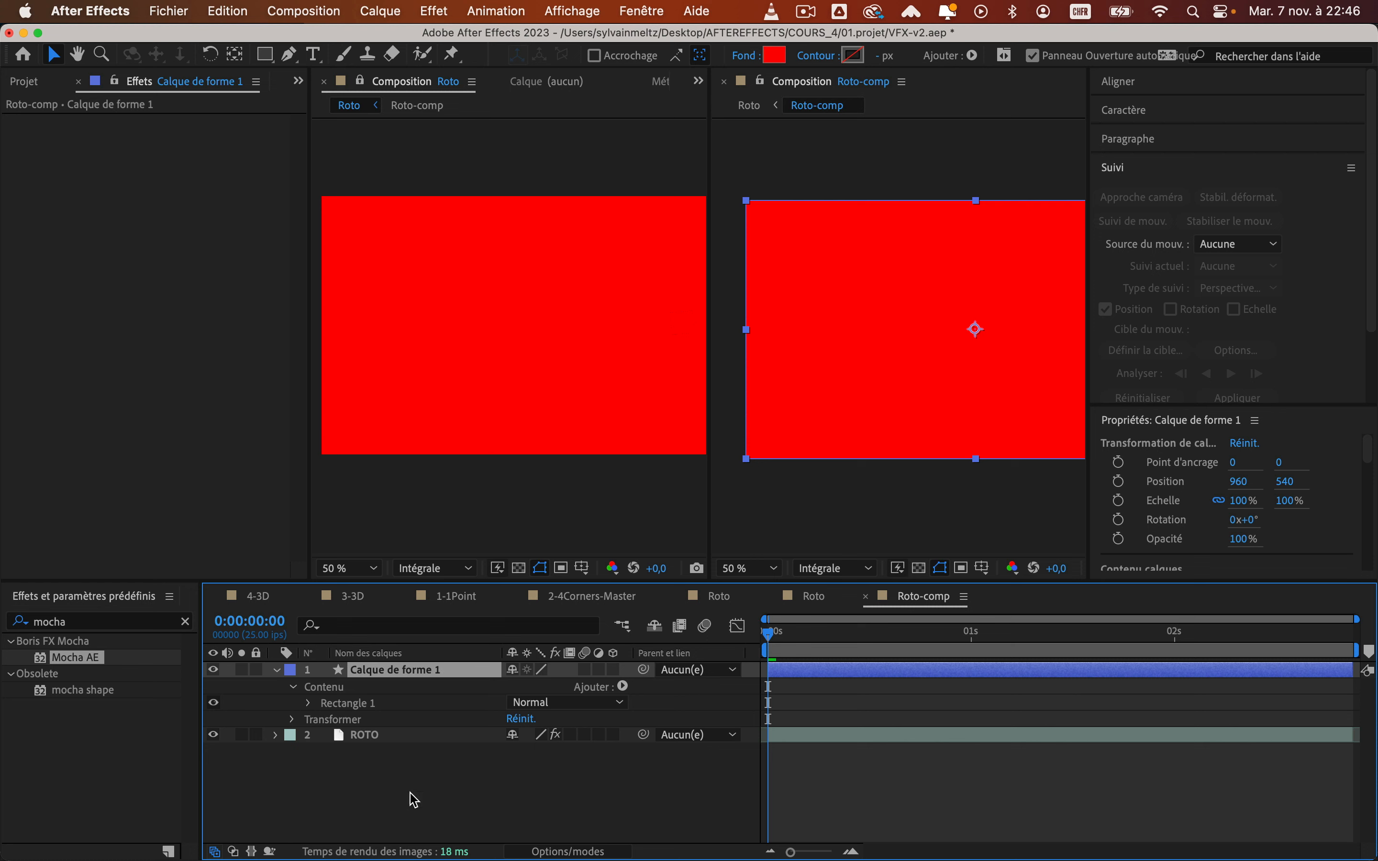
pyautogui.click(233, 851)
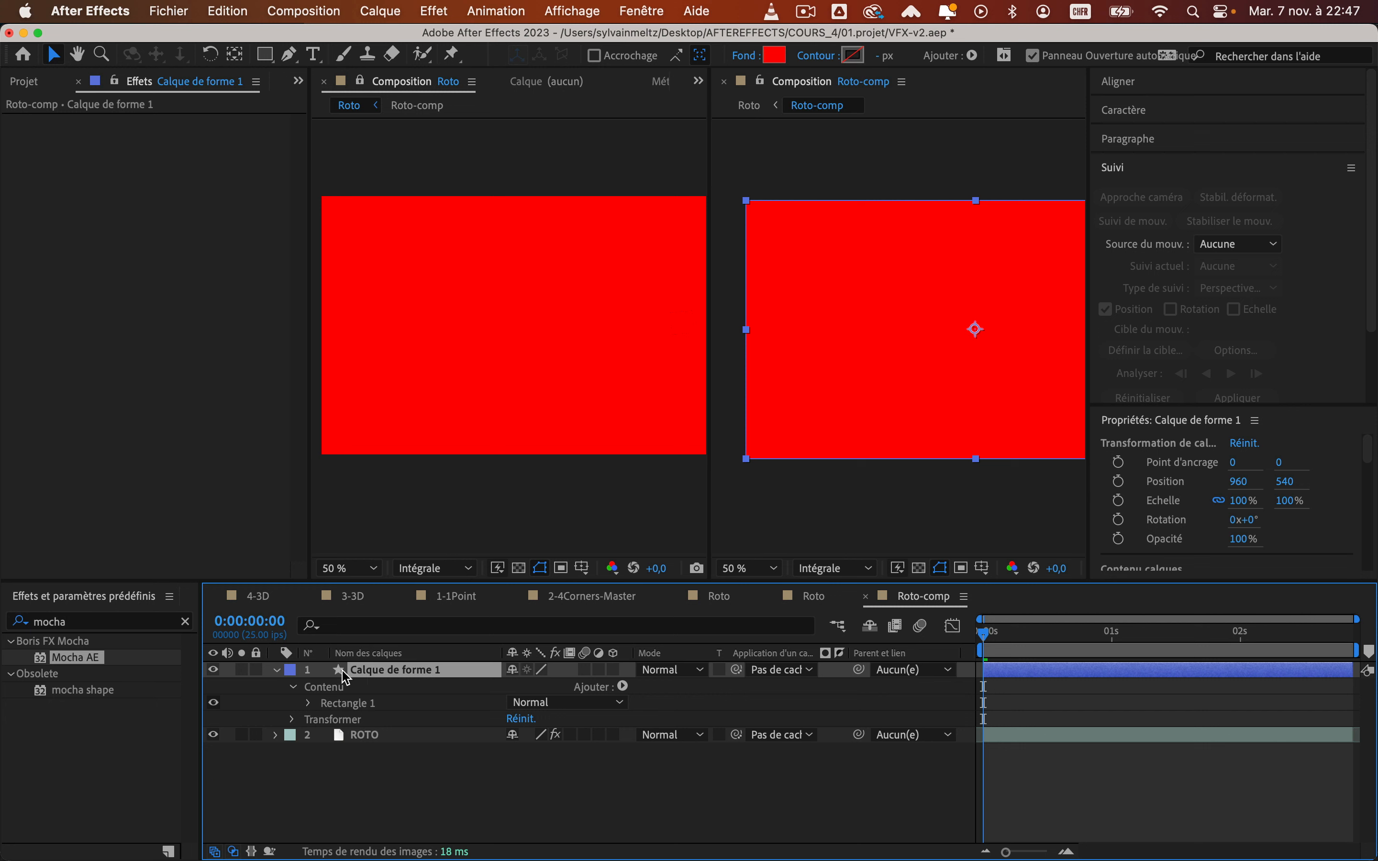
pyautogui.moveTo(736, 669); pyautogui.dragTo(384, 741)
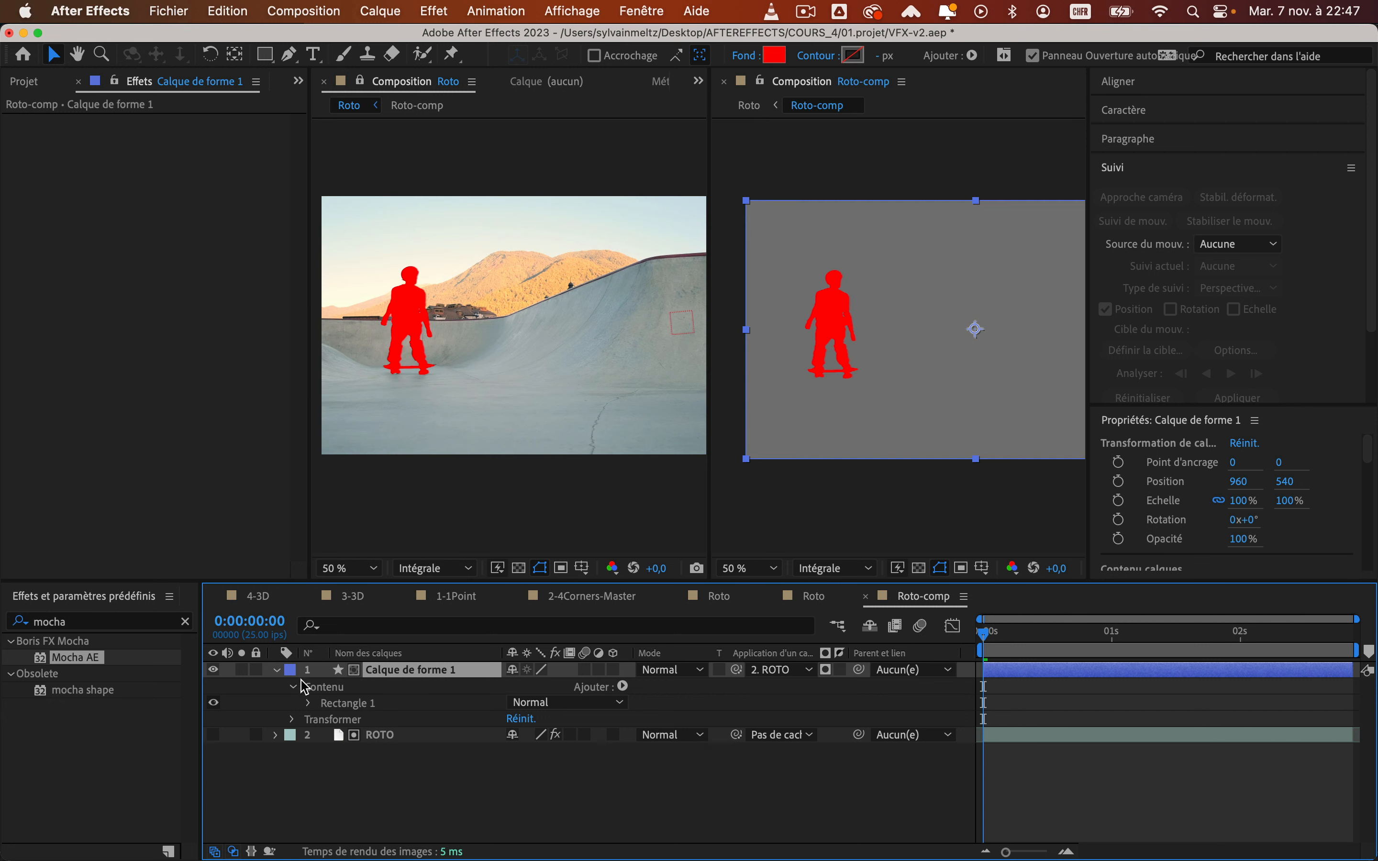
# Find the Remplir (Fill) effect and apply it to the red shape layer
pyautogui.click(120, 622)
pyautogui.write('remplir')
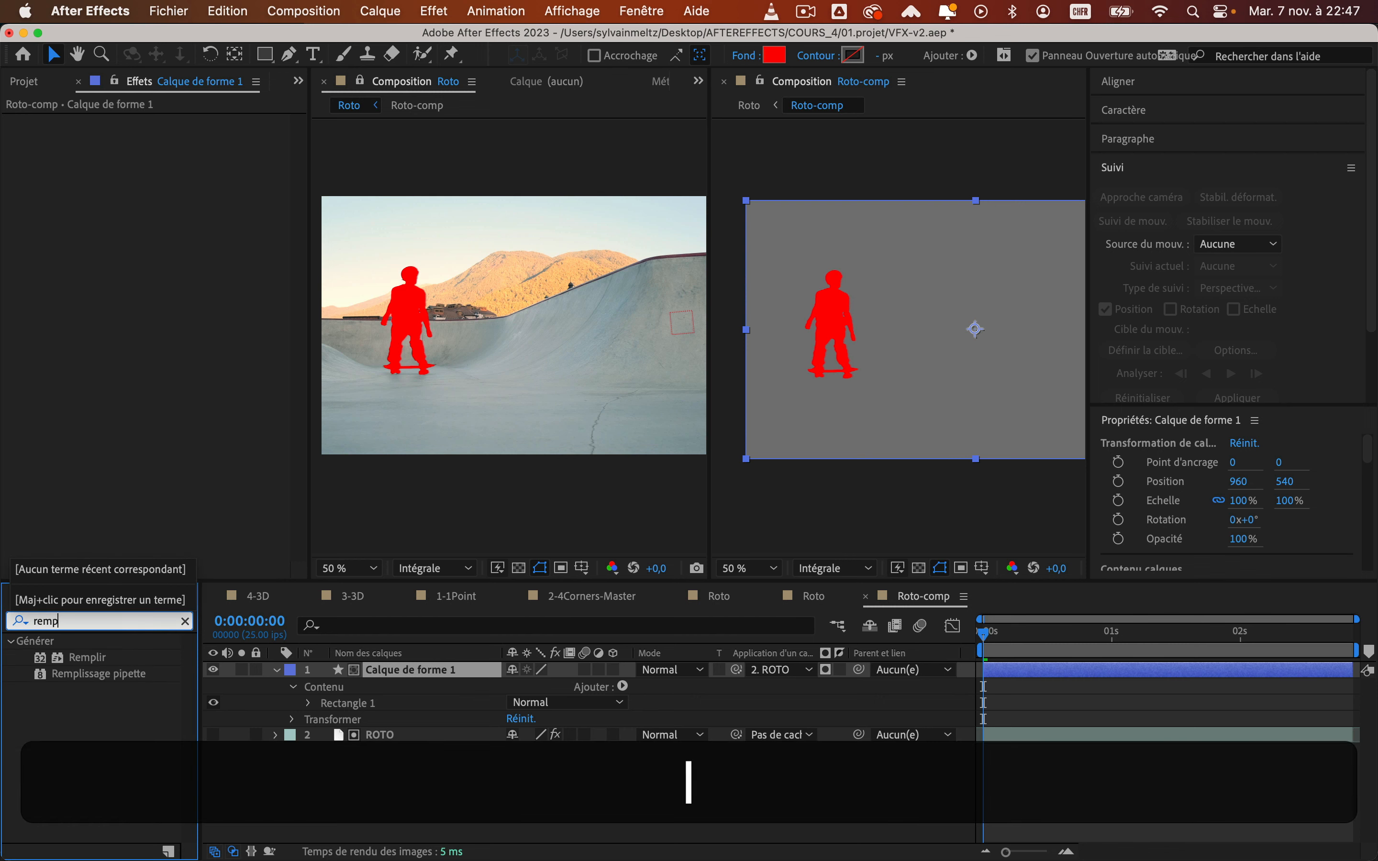
pyautogui.doubleClick(89, 659)
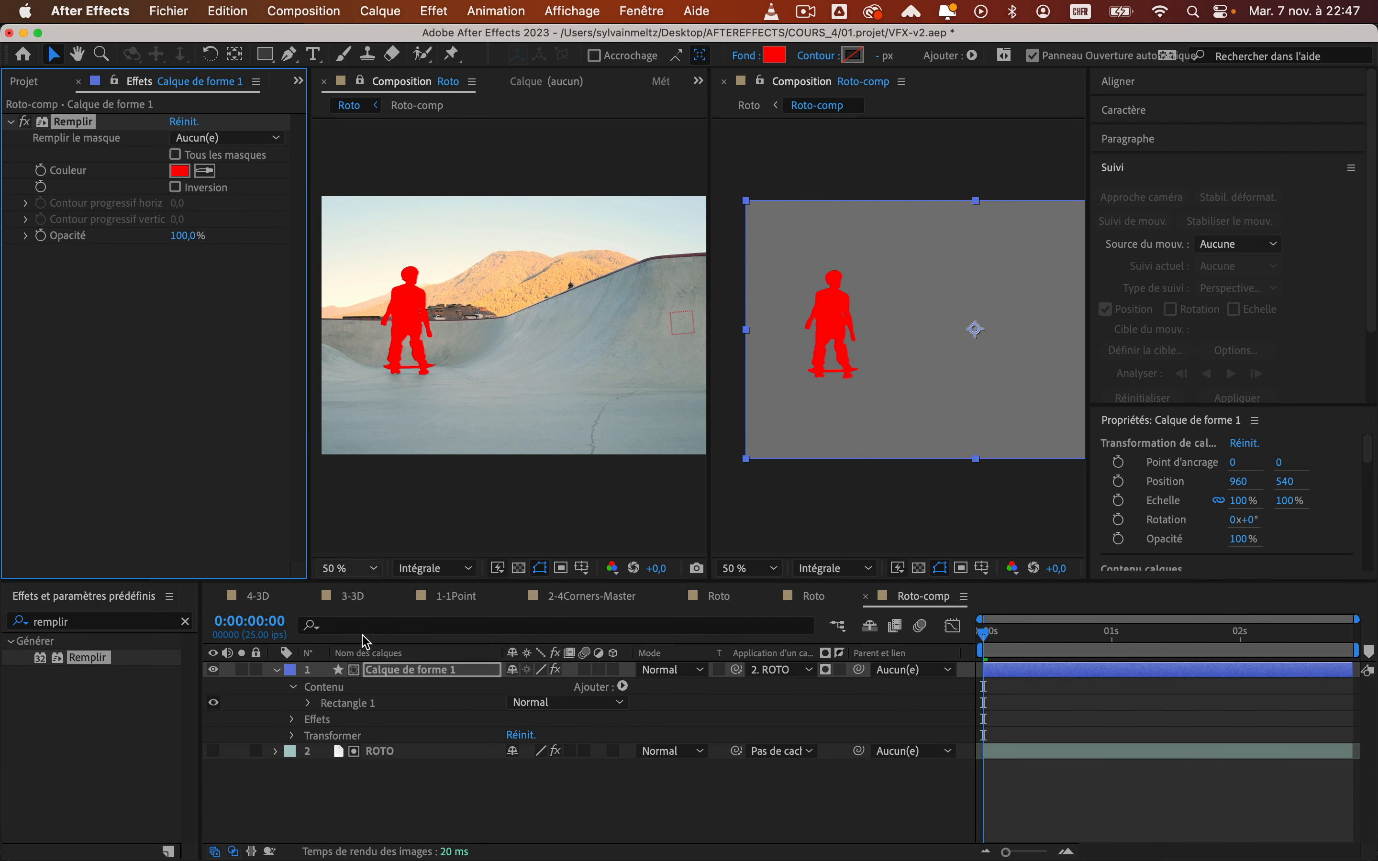
# Change the colour of the shape layer's Remplir effect to white, FFFFFF
pyautogui.click(293, 720)
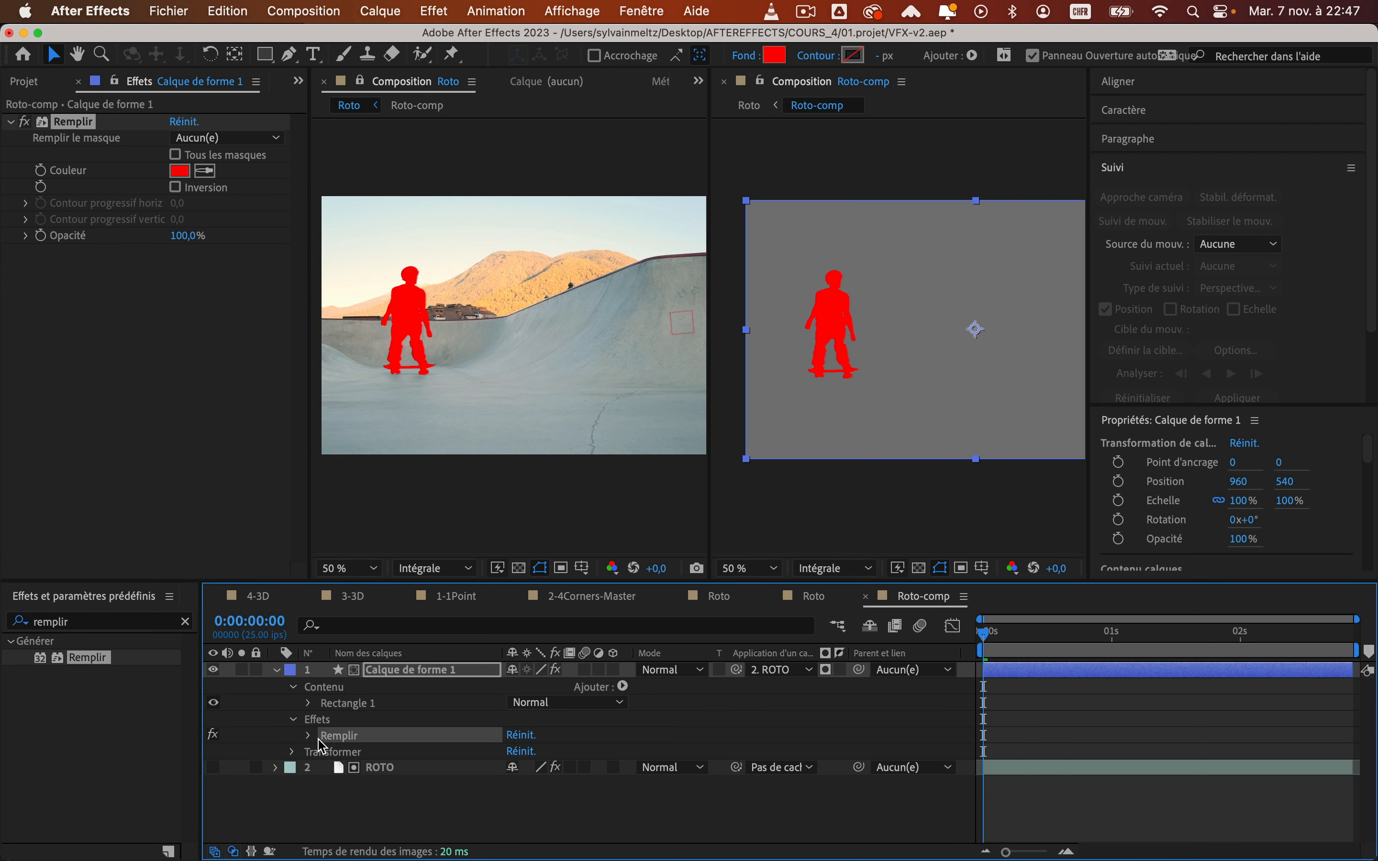
pyautogui.click(313, 744)
pyautogui.click(308, 736)
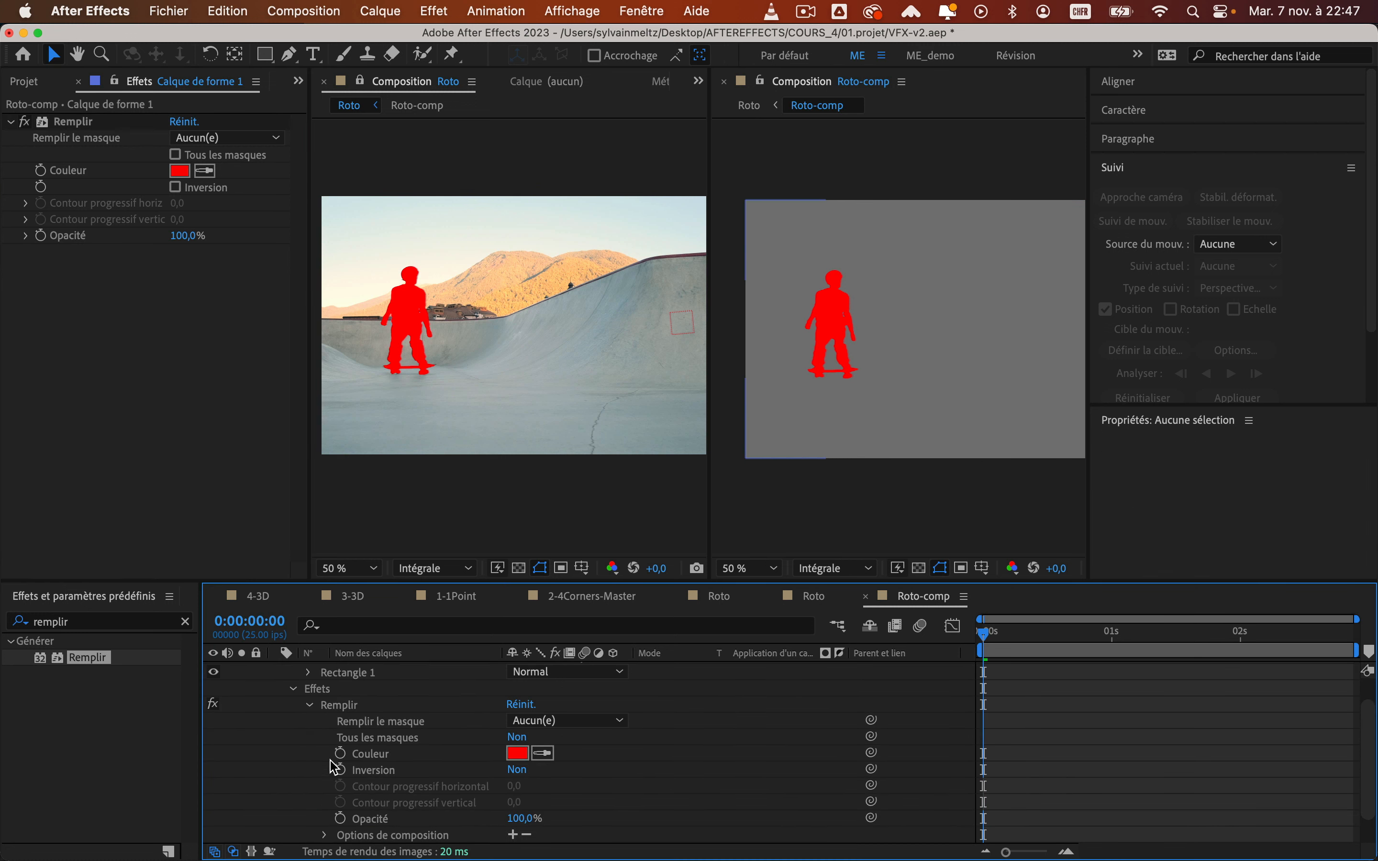
pyautogui.click(517, 753)
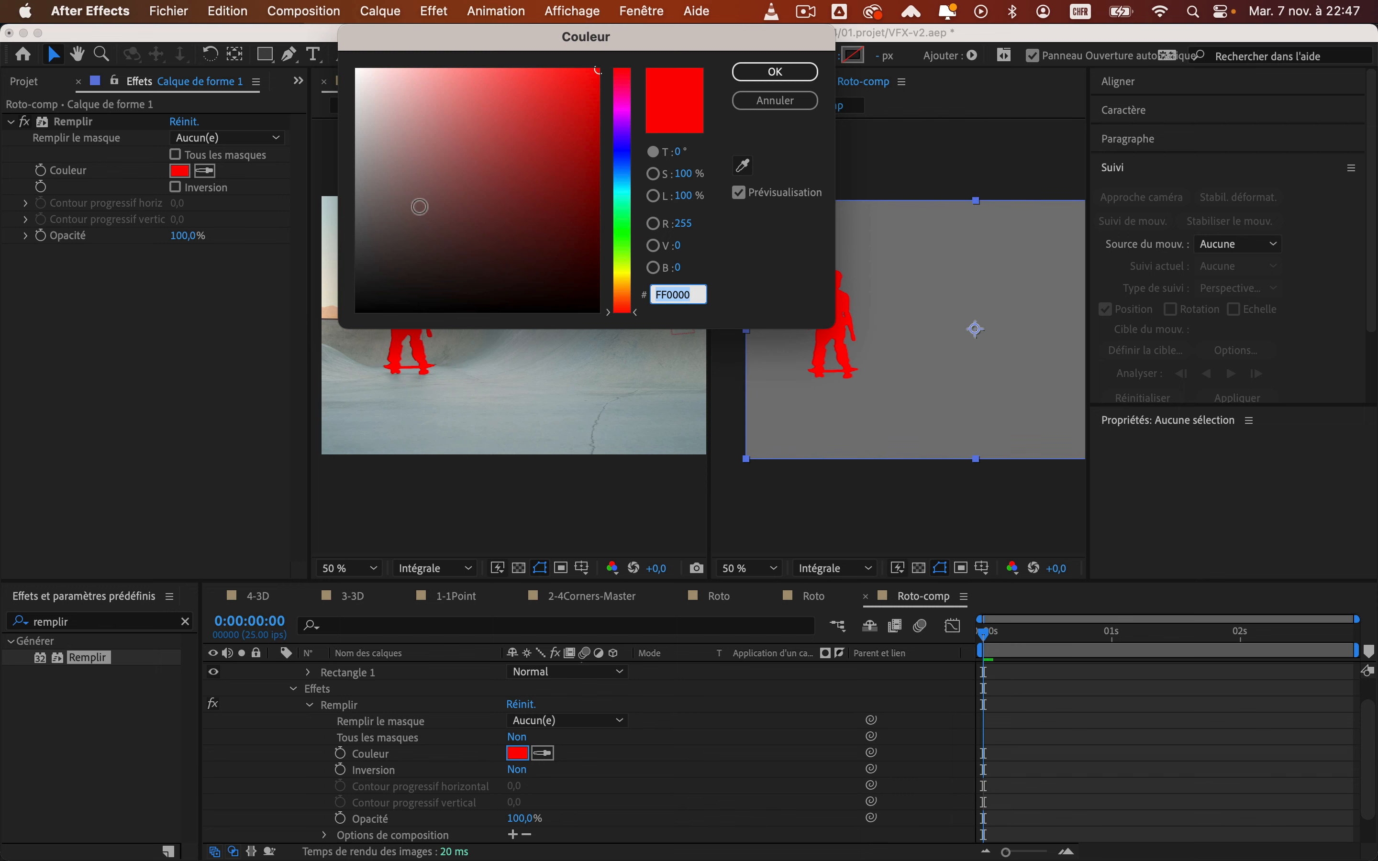
pyautogui.moveTo(420, 206); pyautogui.dragTo(351, 66)
pyautogui.press('super+Tab')
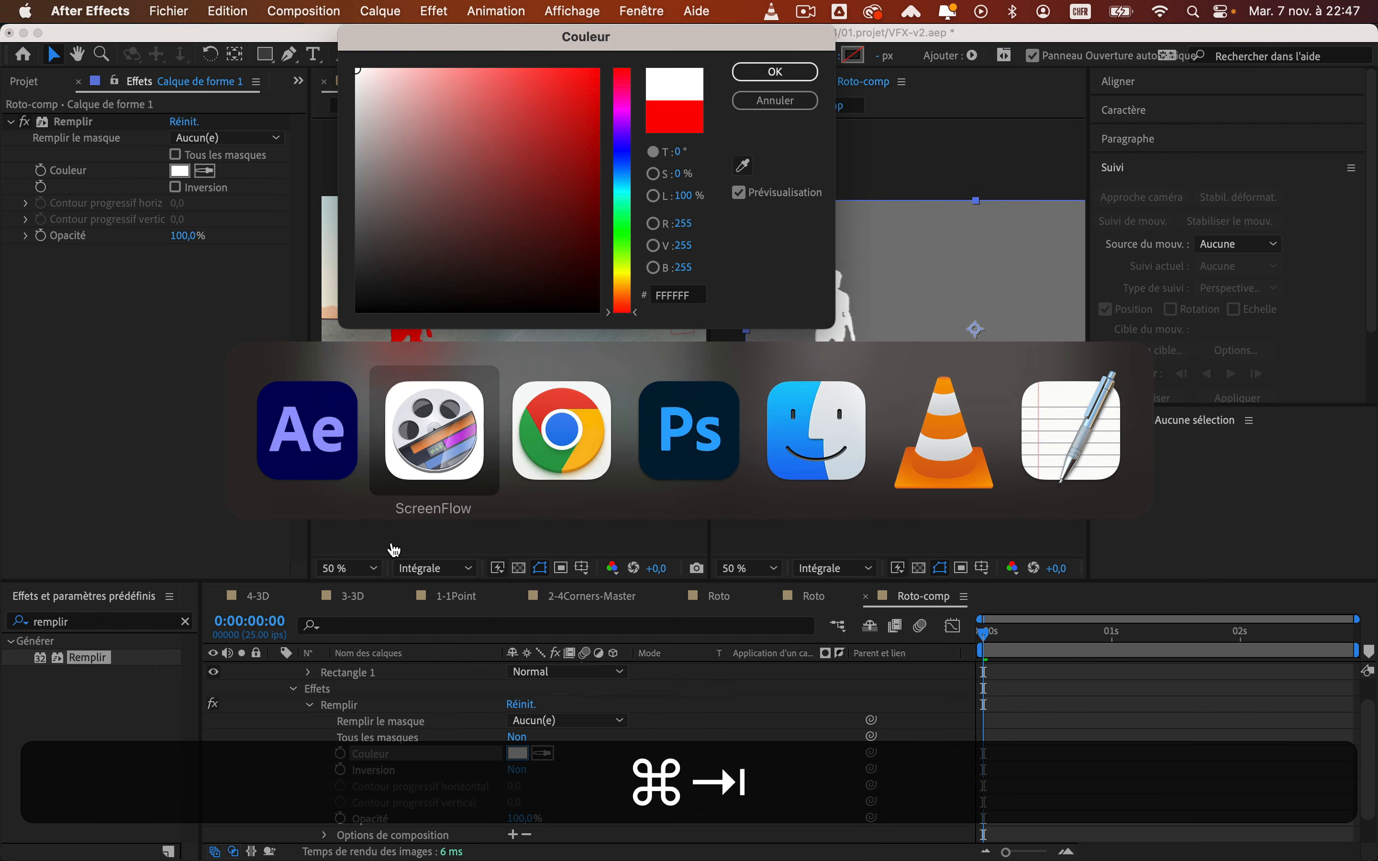